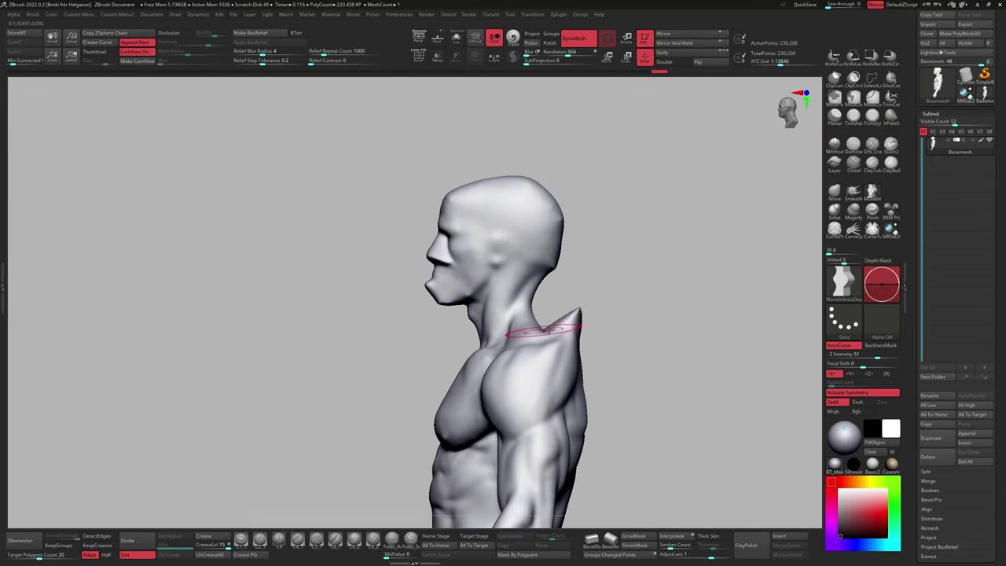
Reframe the bust and orbit behind it to view the swollen, elongated alien cranium.
alt+right_drag(585, 353, 511, 245)
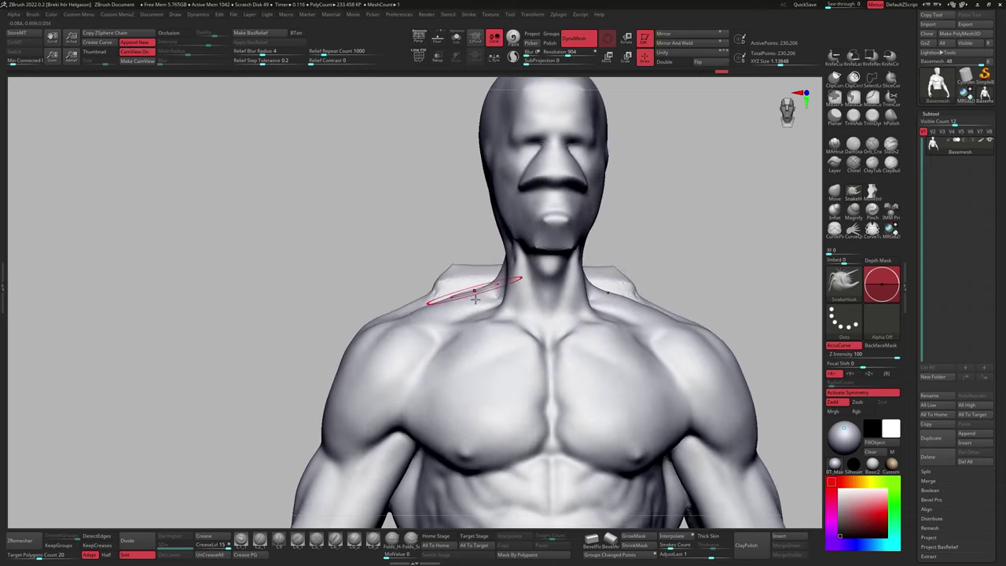
right_drag(511, 283, 499, 325)
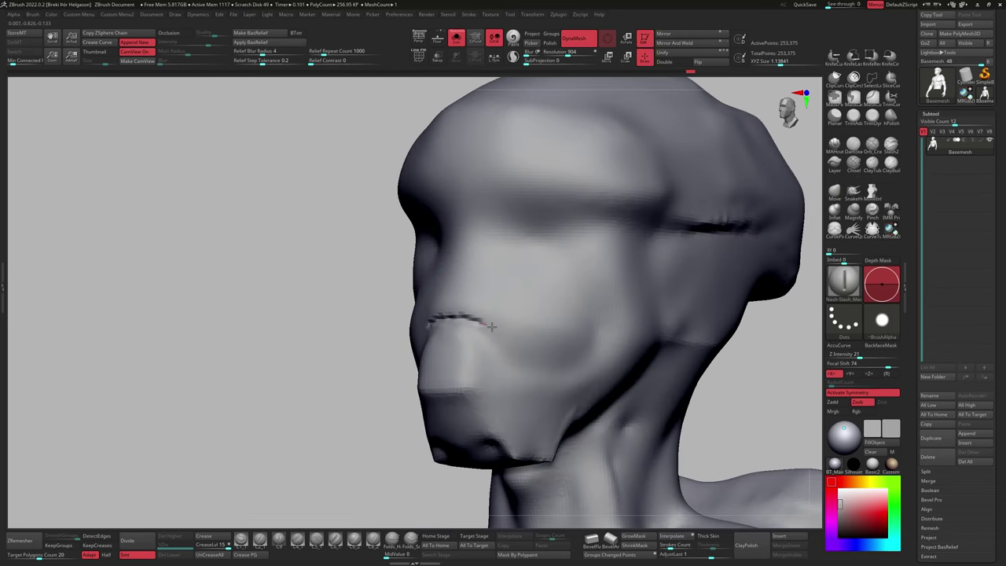
Cut a crease line along the snout, then select the ClayTubes brush.
drag(491, 326, 484, 354)
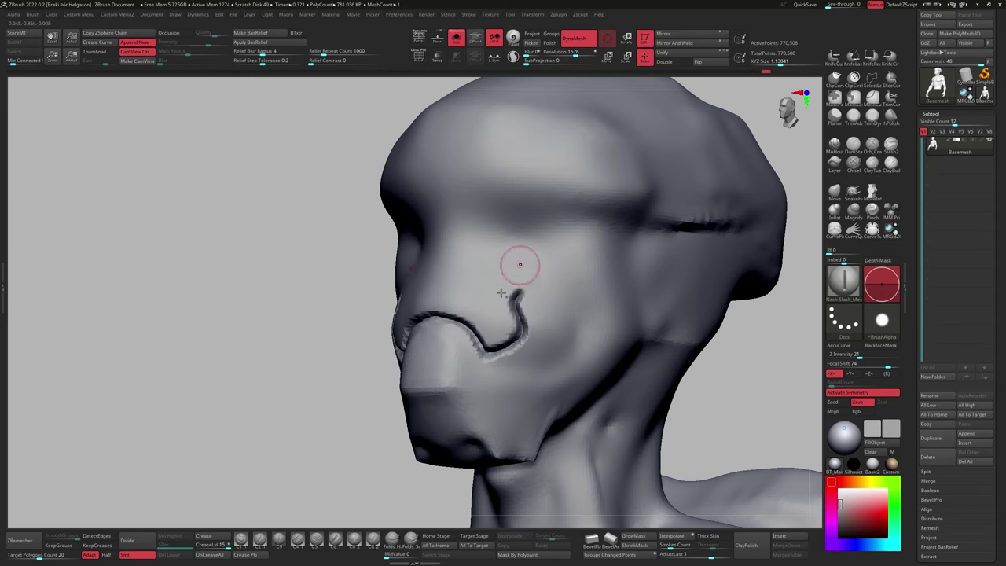
right_drag(519, 264, 507, 330)
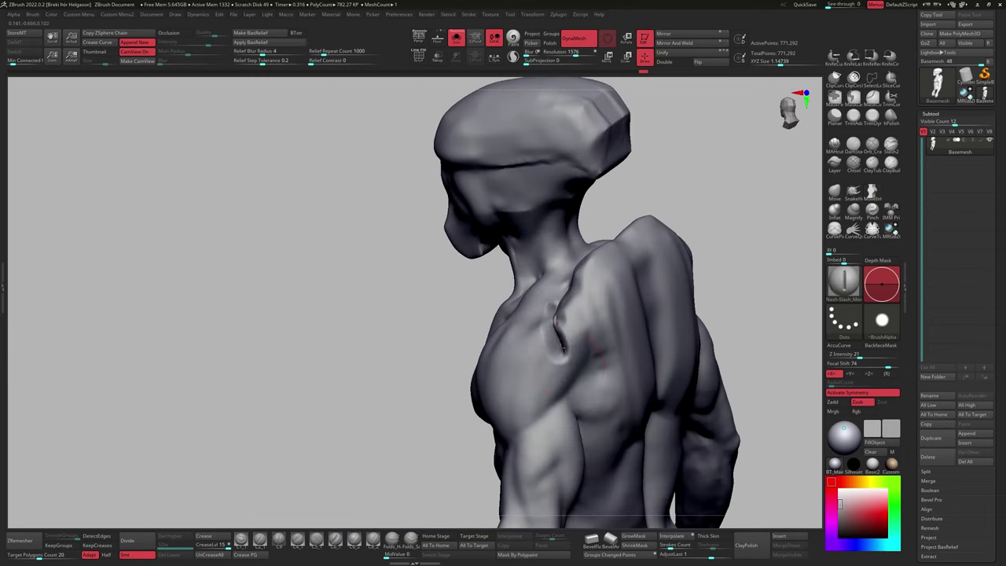
click(871, 163)
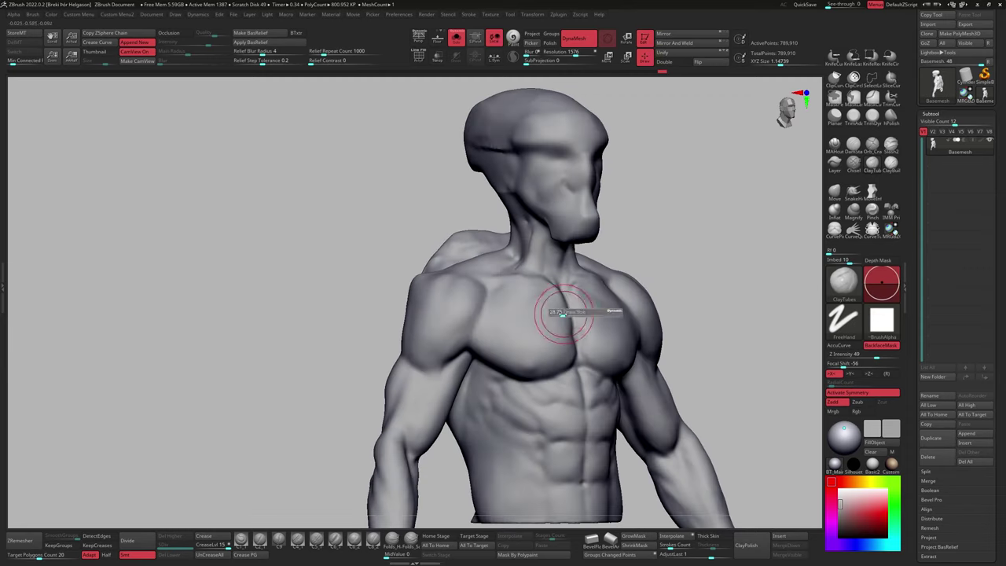
Lay ClayTubes strips across the upper chest to raise an armor plate.
mouse_move(559, 312)
right_down()
mouse_move(539, 314)
mouse_move(814, 168)
mouse_move(708, 235)
right_up()
drag(528, 310, 613, 308)
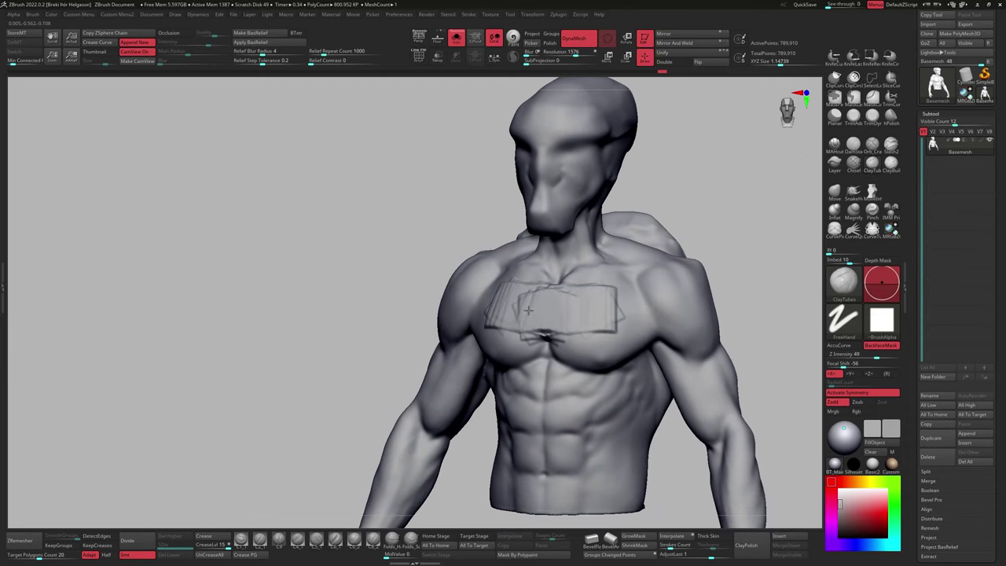
right_drag(574, 314, 496, 296)
mouse_move(489, 349)
mouse_down()
mouse_move(597, 330)
mouse_move(676, 299)
mouse_move(723, 261)
mouse_up()
mouse_move(525, 295)
mouse_down()
mouse_move(559, 323)
mouse_move(625, 438)
mouse_up()
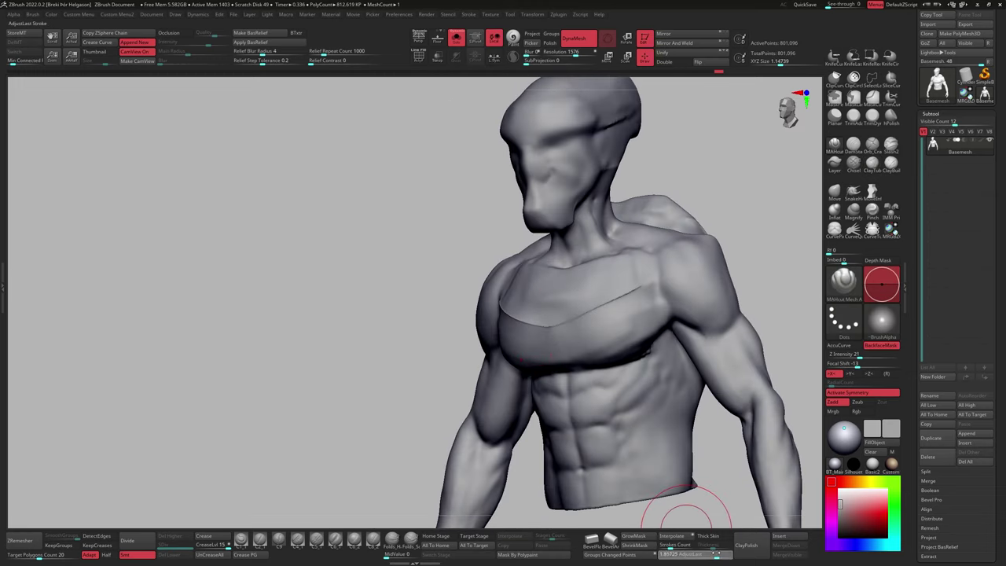
mouse_move(645, 281)
mouse_down()
mouse_move(550, 314)
mouse_move(640, 314)
mouse_move(568, 337)
mouse_move(635, 264)
mouse_move(672, 342)
mouse_up()
mouse_move(658, 383)
mouse_down()
mouse_move(741, 197)
mouse_move(794, 157)
mouse_move(810, 180)
mouse_up()
mouse_move(660, 333)
mouse_down()
mouse_move(622, 315)
mouse_move(741, 270)
mouse_move(692, 299)
mouse_move(598, 302)
mouse_move(644, 327)
mouse_move(809, 133)
mouse_up()
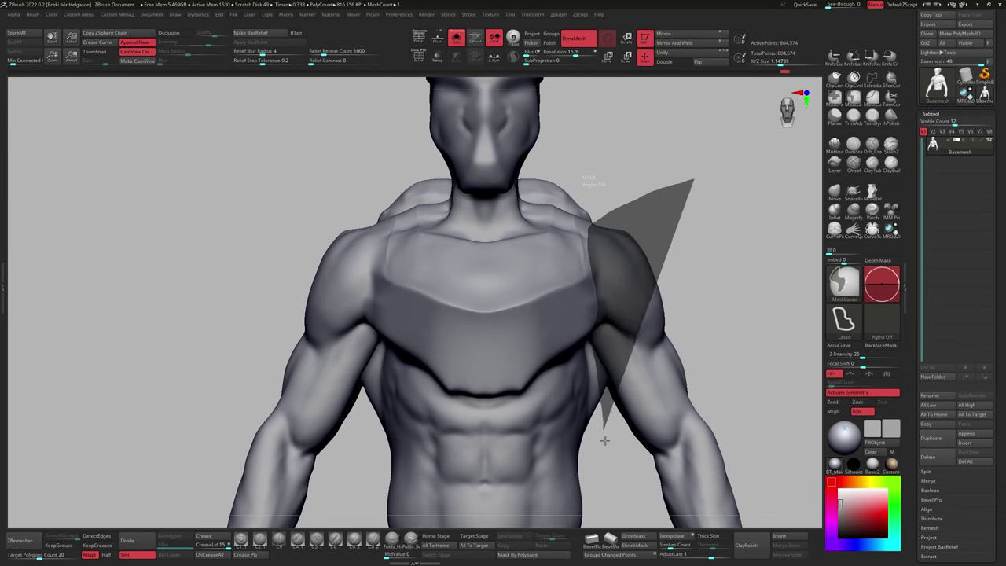
Lasso-mask the shoulders and arms so they can be split into Basemesh1.
mouse_move(604, 441)
mouse_down()
mouse_move(692, 303)
mouse_move(657, 353)
mouse_move(612, 300)
mouse_move(640, 274)
mouse_move(532, 321)
mouse_move(739, 189)
mouse_up()
mouse_move(739, 189)
ctrl+mouse_down()
mouse_move(656, 289)
mouse_move(661, 312)
ctrl+mouse_up()
mouse_move(655, 392)
mouse_down()
mouse_move(542, 327)
mouse_move(590, 276)
mouse_up()
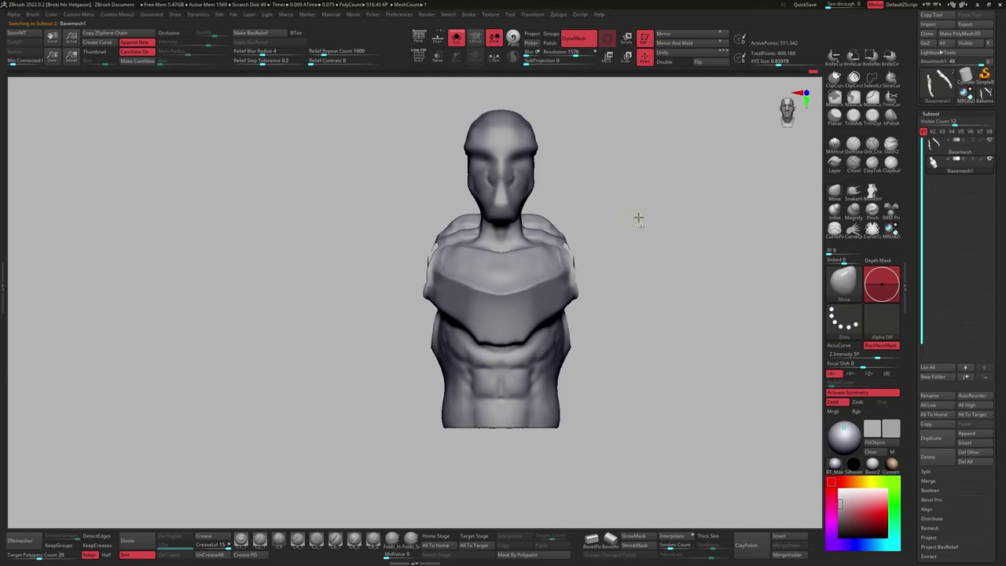
Mask the shoulder area and check both arms from front and side.
drag(605, 265, 554, 235)
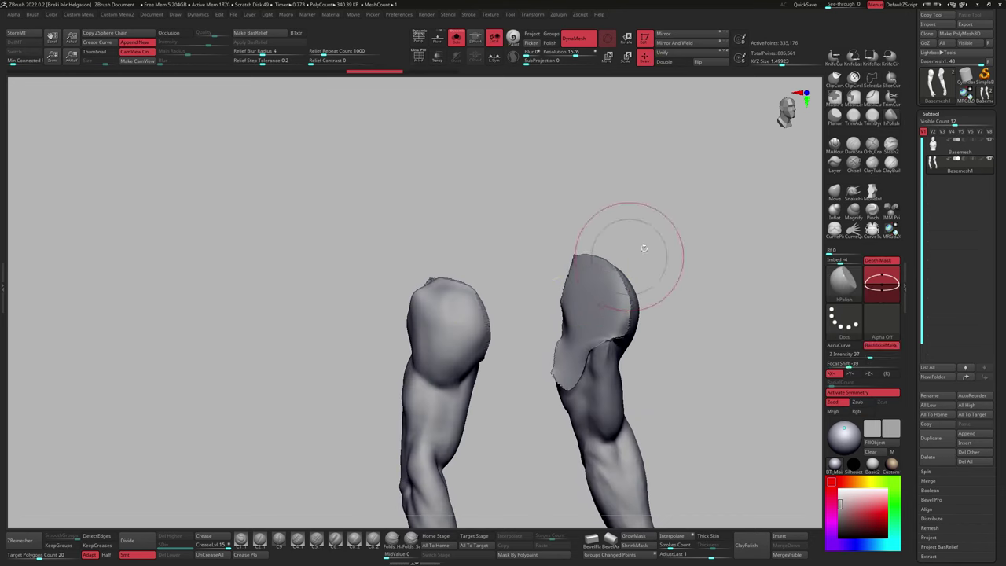
key(ctrl+e)
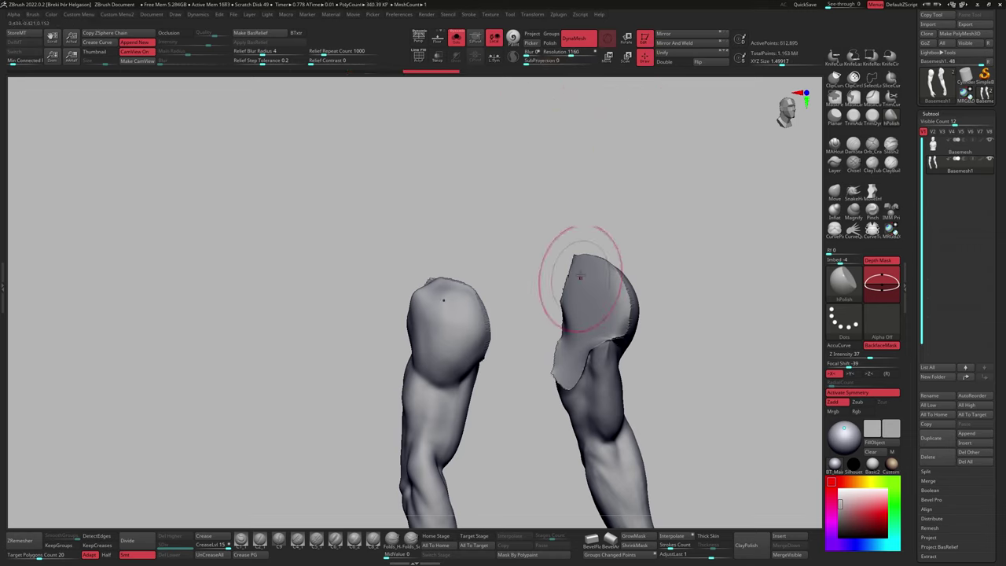
mouse_move(583, 297)
right_down()
mouse_move(550, 191)
mouse_move(555, 275)
mouse_move(589, 208)
right_up()
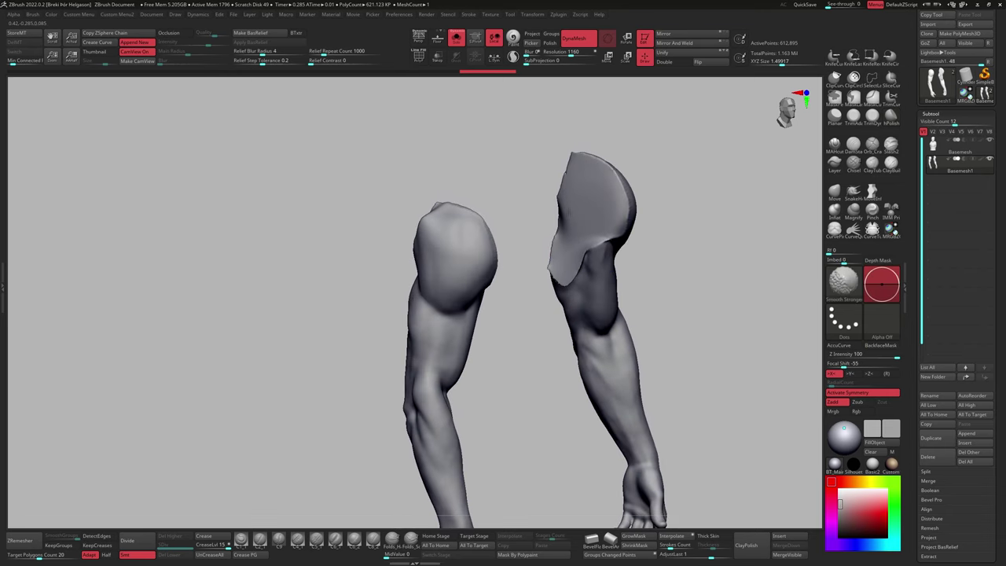
mouse_move(575, 173)
shift+right_down()
mouse_move(589, 225)
mouse_move(786, 149)
shift+right_up()
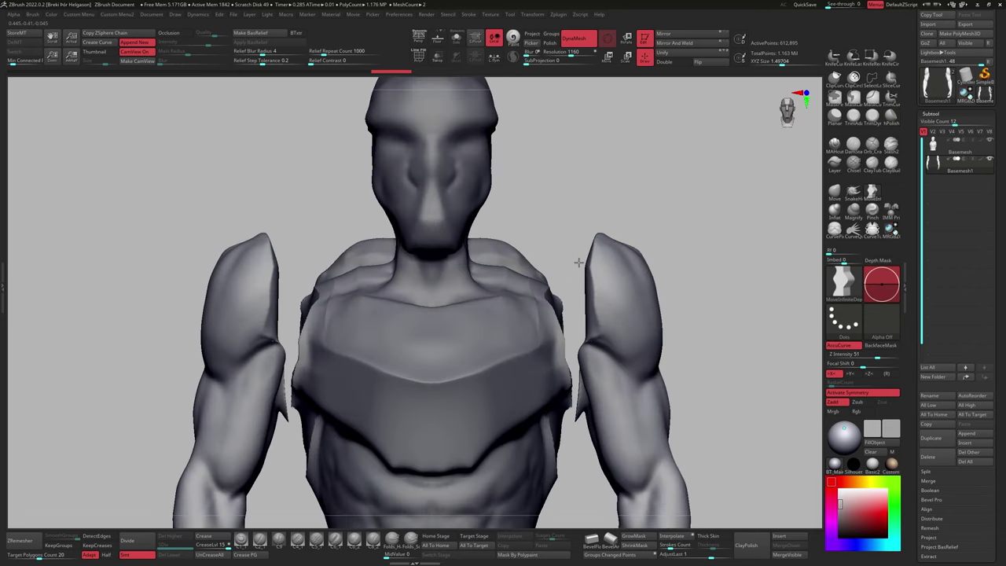
mouse_move(601, 237)
right_down()
mouse_move(554, 263)
mouse_move(573, 270)
mouse_move(554, 202)
mouse_move(611, 281)
mouse_move(573, 247)
mouse_move(581, 236)
mouse_move(623, 256)
right_up()
Shape pointed shoulder pads on the arm tops with crease and Move brushes.
key(b)
key(d)
key(s)
key(b)
key(m)
key(v)
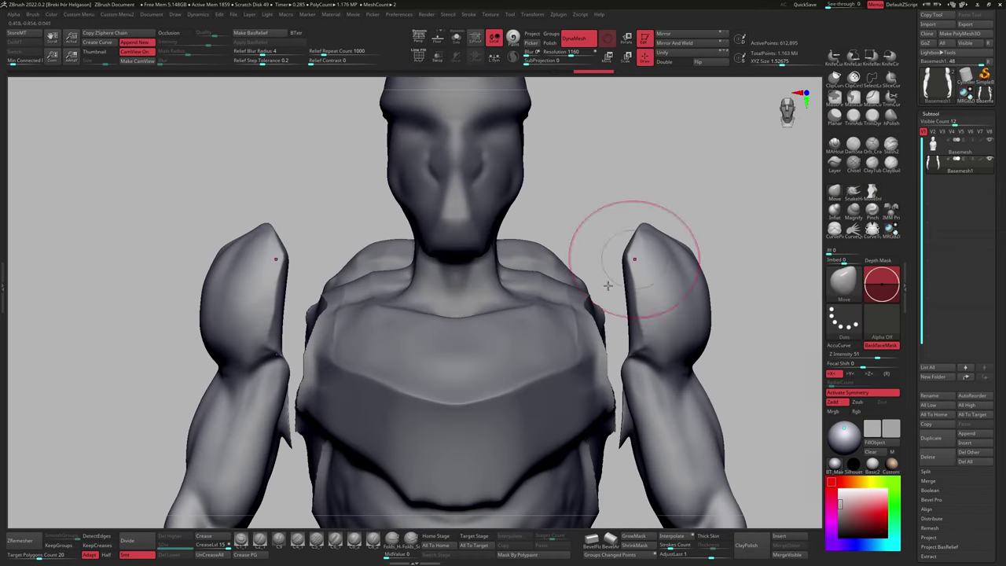
mouse_move(662, 353)
right_down()
mouse_move(707, 262)
mouse_move(628, 236)
mouse_move(550, 235)
right_up()
Lasso-mask all but the head, stretch it down and forward with Transpose Move, and clear the mask.
click(871, 78)
mouse_move(416, 149)
ctrl+shift+mouse_down()
mouse_move(472, 330)
mouse_move(440, 315)
ctrl+shift+mouse_up()
key(w)
drag(504, 219, 505, 238)
key(q)
right_drag(537, 272, 485, 273)
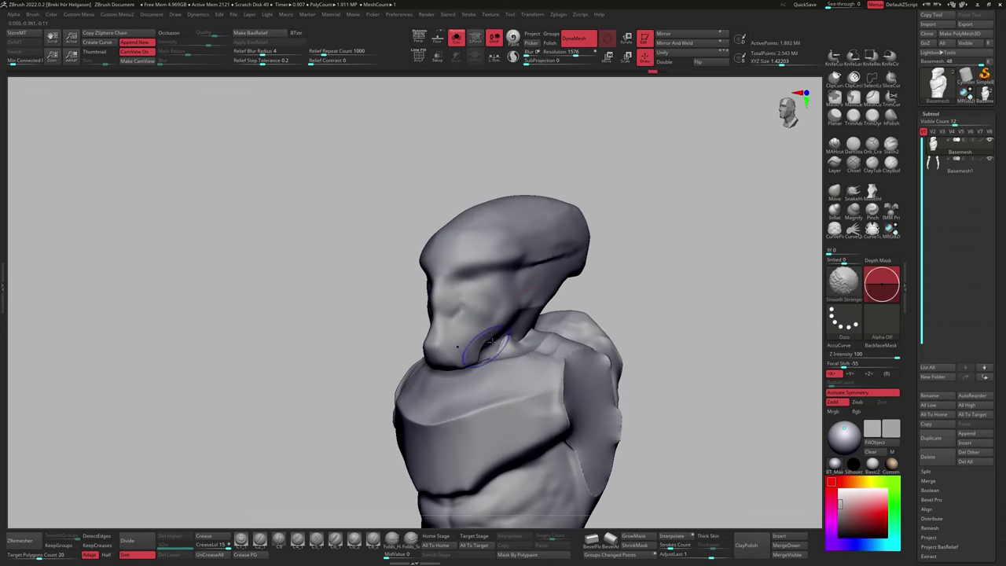
Inspect the head and neck from front and side views.
right_drag(489, 343, 507, 318)
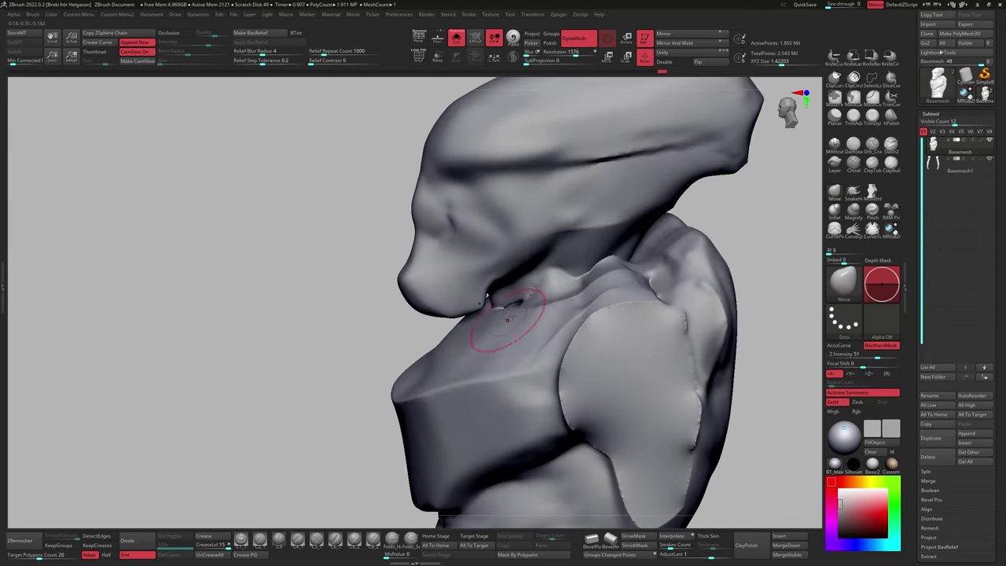
mouse_move(410, 330)
right_down()
mouse_move(478, 309)
mouse_move(660, 194)
right_up()
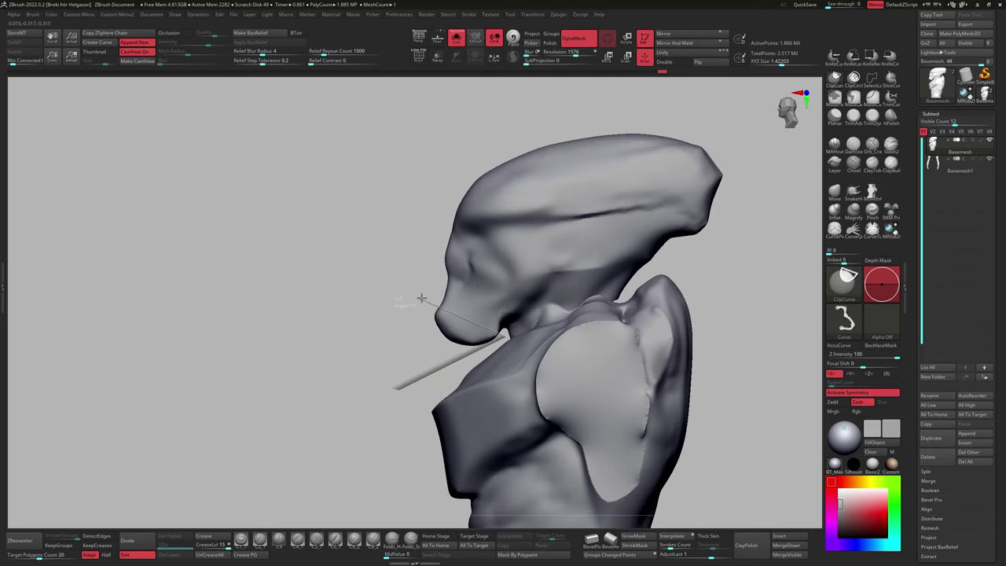
right_drag(429, 336, 558, 246)
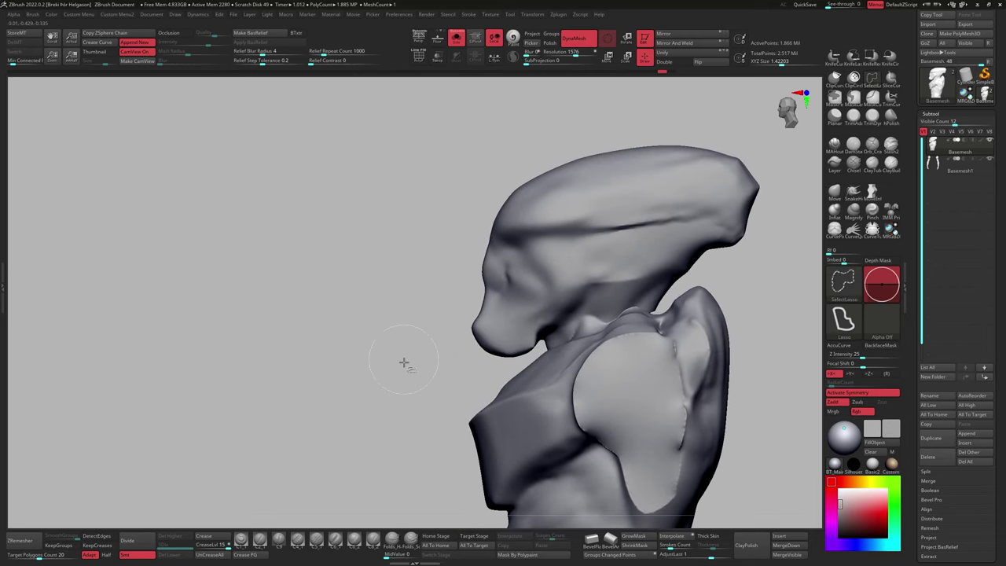
right_drag(466, 292, 420, 333)
key(space)
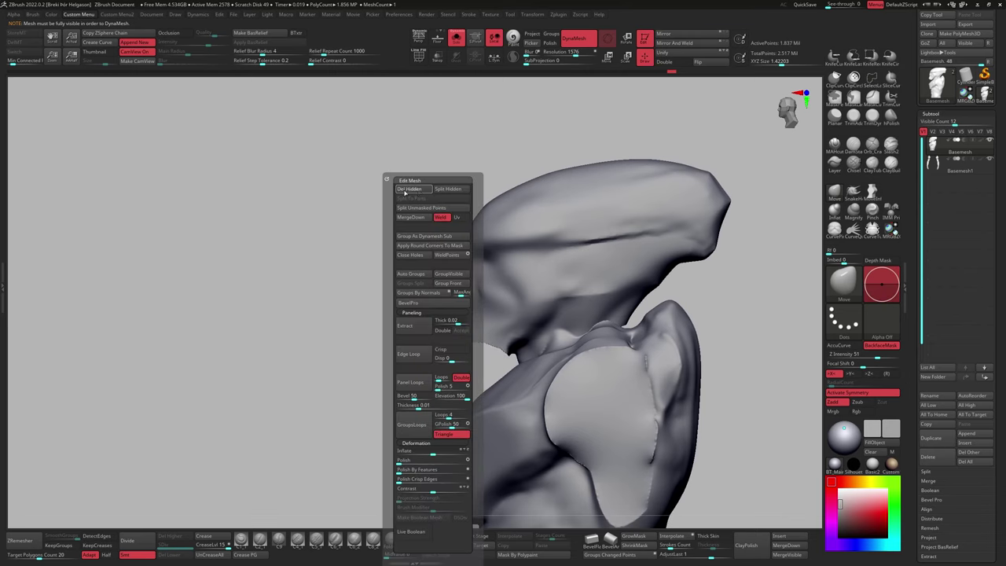
key(ctrl)
Clip the top and sides of the head flat into an angular helmet.
mouse_move(721, 122)
right_down()
mouse_move(550, 92)
mouse_move(542, 110)
mouse_move(519, 118)
mouse_move(640, 138)
right_up()
ctrl+shift+drag(640, 138, 669, 324)
right_drag(669, 324, 543, 233)
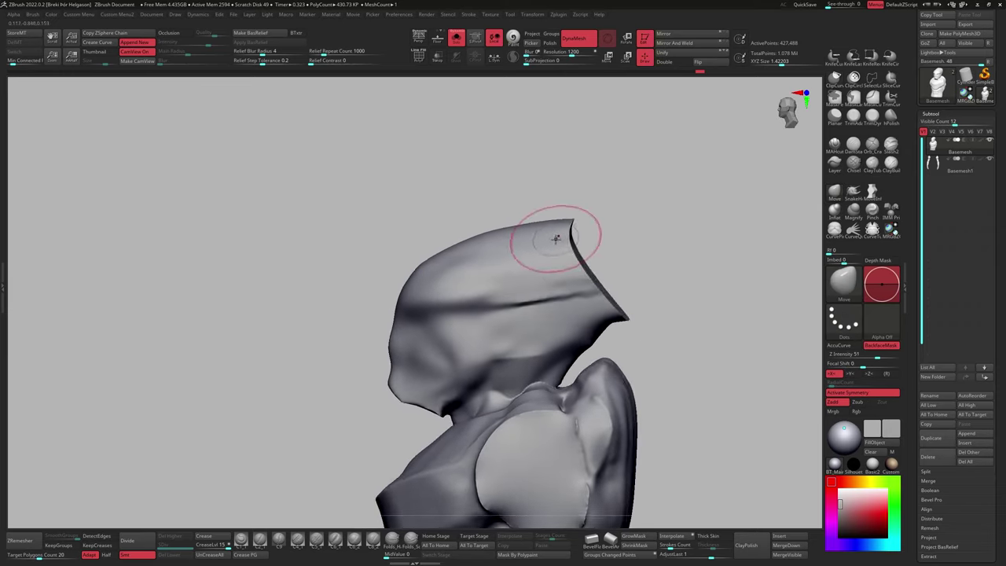
ctrl+shift+drag(421, 250, 393, 290)
ctrl+shift+drag(603, 236, 604, 236)
right_drag(461, 292, 691, 166)
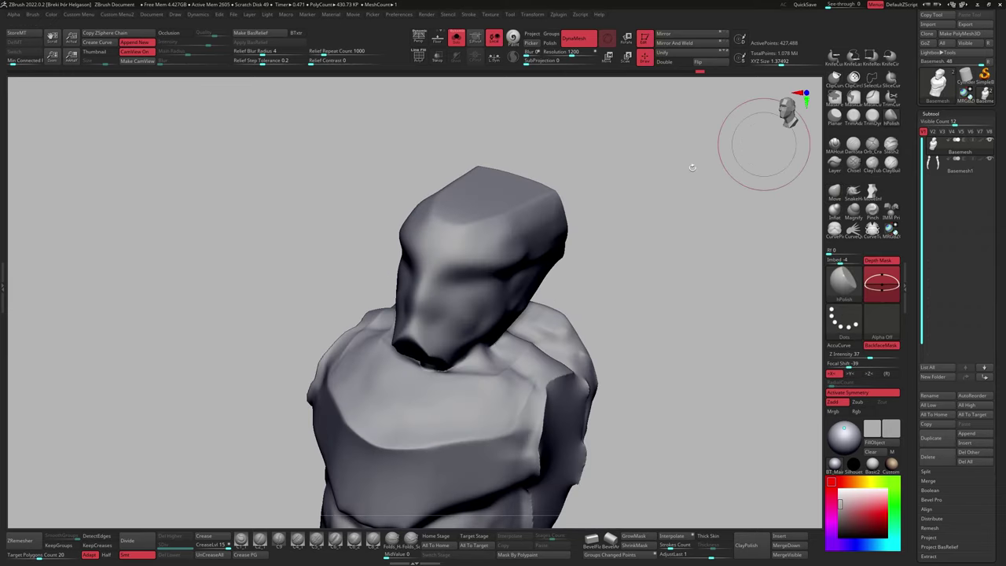
right_drag(461, 238, 578, 236)
mouse_move(642, 249)
right_down()
mouse_move(629, 202)
mouse_move(566, 190)
mouse_move(588, 218)
mouse_move(512, 260)
mouse_move(595, 213)
mouse_move(482, 274)
mouse_move(535, 288)
mouse_move(538, 301)
mouse_move(708, 236)
right_up()
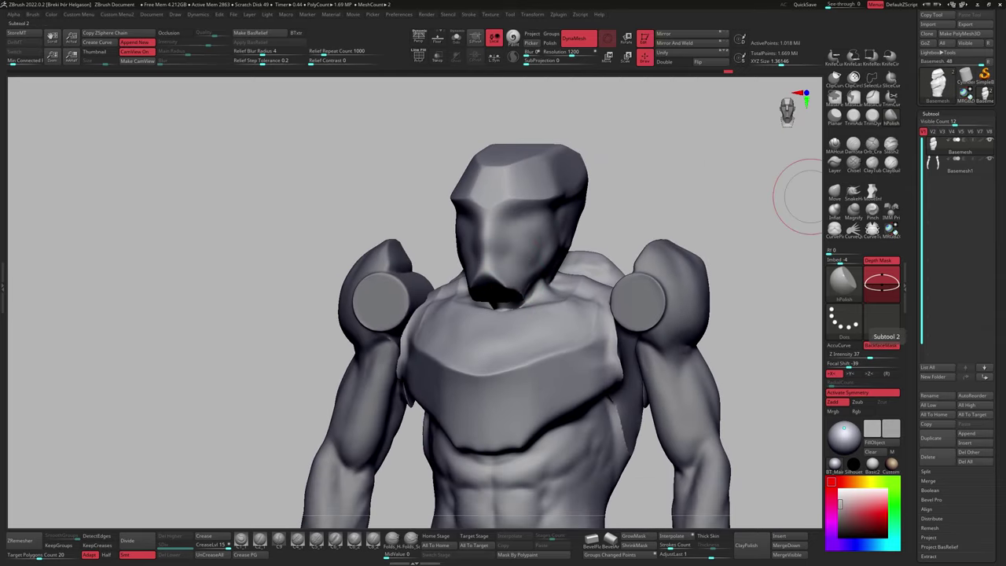
Insert a round cylinder pad into each shoulder socket.
mouse_move(813, 191)
right_down()
mouse_move(645, 180)
mouse_move(582, 290)
mouse_move(576, 245)
right_up()
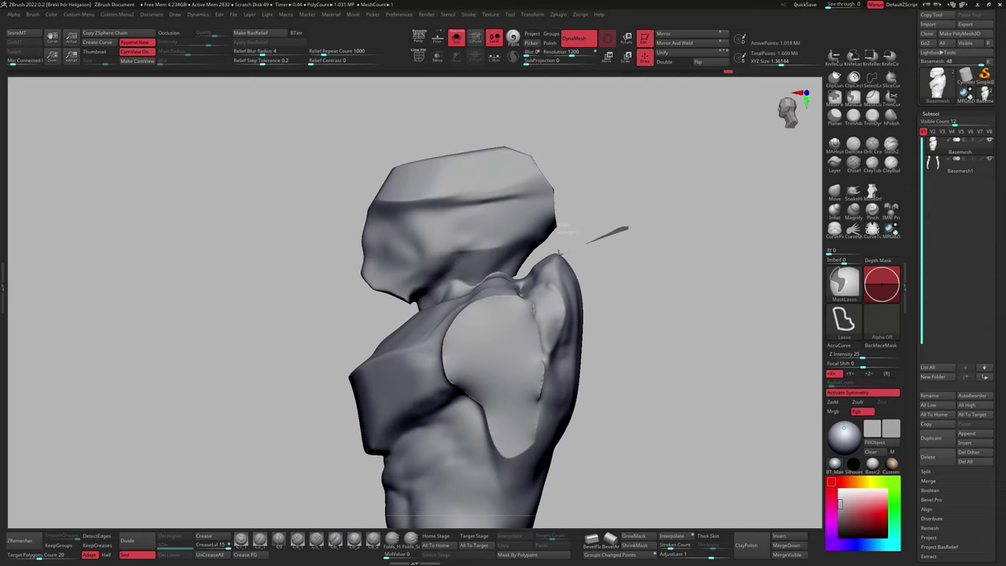
ctrl+drag(637, 432, 637, 434)
right_drag(636, 434, 748, 224)
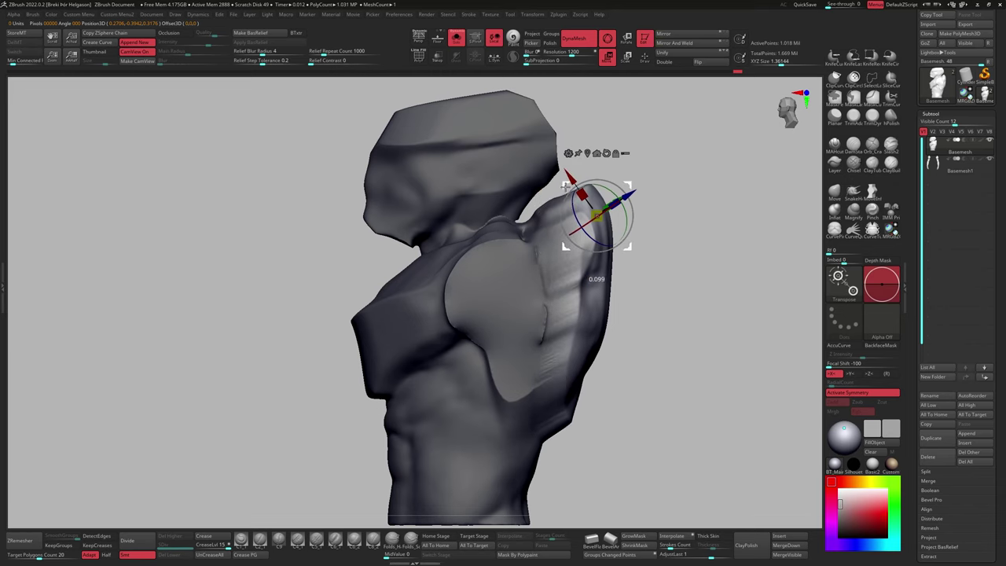
key(q)
mouse_move(564, 186)
right_down()
mouse_move(646, 291)
mouse_move(605, 275)
right_up()
mouse_move(563, 302)
right_down()
mouse_move(539, 281)
mouse_move(563, 299)
mouse_move(573, 247)
mouse_move(534, 292)
right_up()
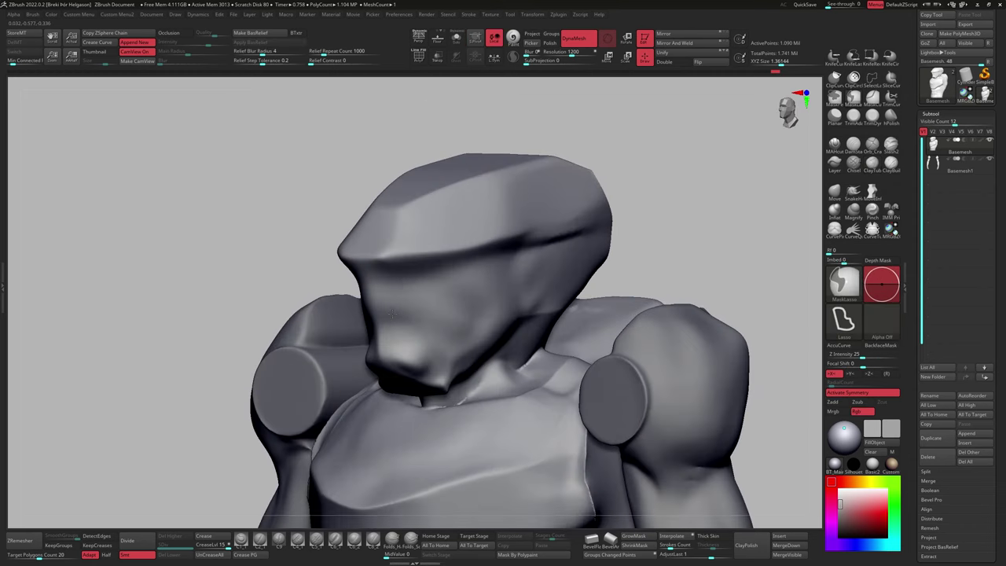
Place a disc shape at the mouth as a mouth piece.
right_drag(440, 259, 434, 264)
mouse_move(40, 214)
right_down()
mouse_move(280, 359)
mouse_move(820, 168)
right_up()
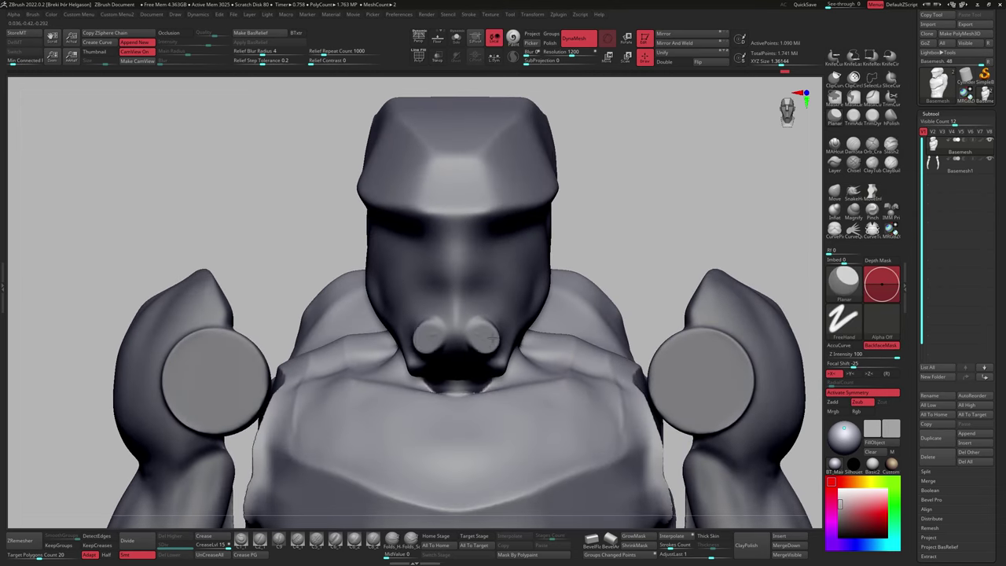
mouse_move(443, 341)
right_down()
mouse_move(485, 339)
mouse_move(483, 325)
mouse_move(617, 281)
mouse_move(474, 307)
right_up()
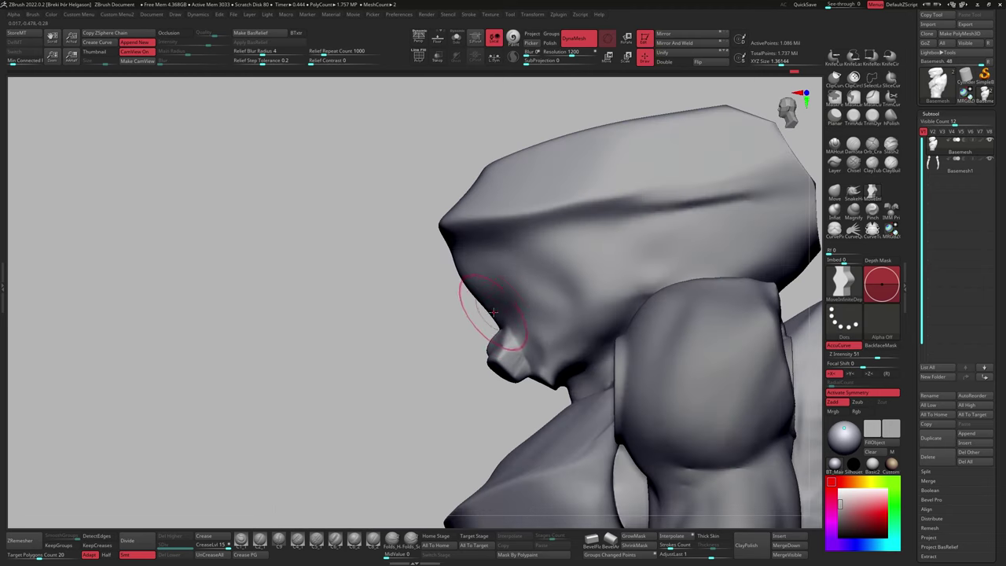
right_drag(492, 312, 517, 269)
Pinch a ridge along the brow with CurvePinch.
mouse_move(720, 166)
right_down()
mouse_move(471, 259)
mouse_move(786, 134)
right_up()
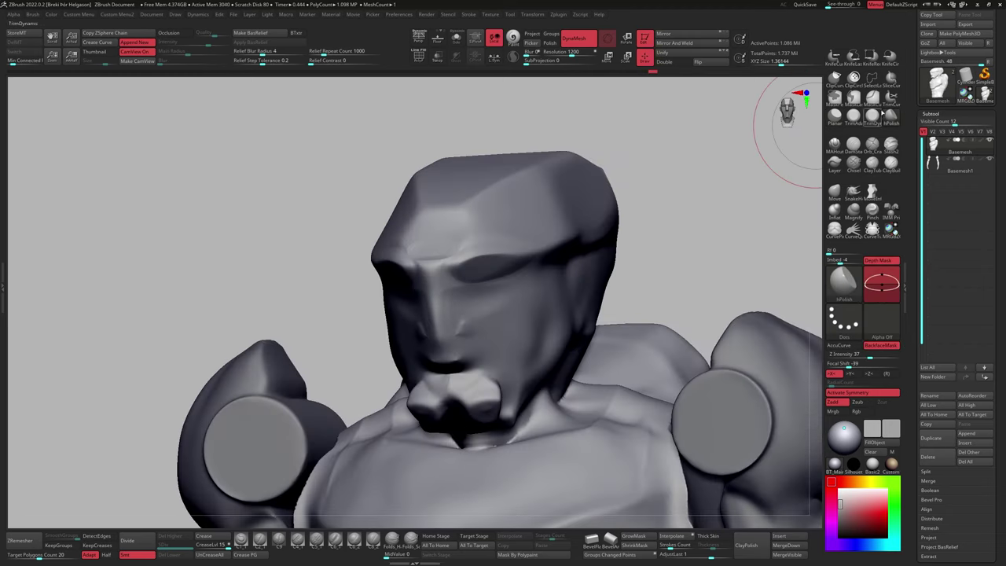
shift+right_drag(519, 271, 649, 212)
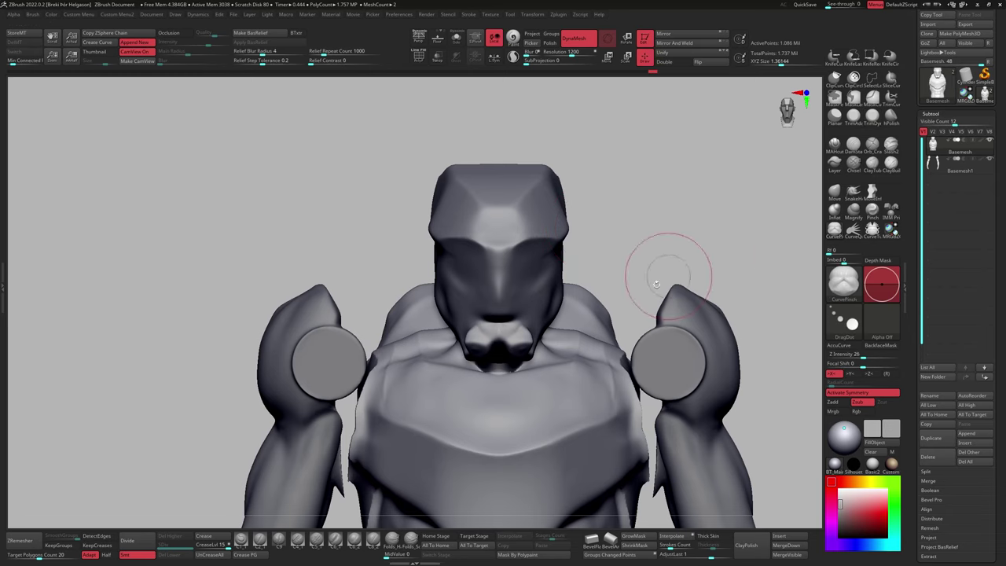
right_drag(657, 283, 507, 318)
drag(586, 292, 586, 274)
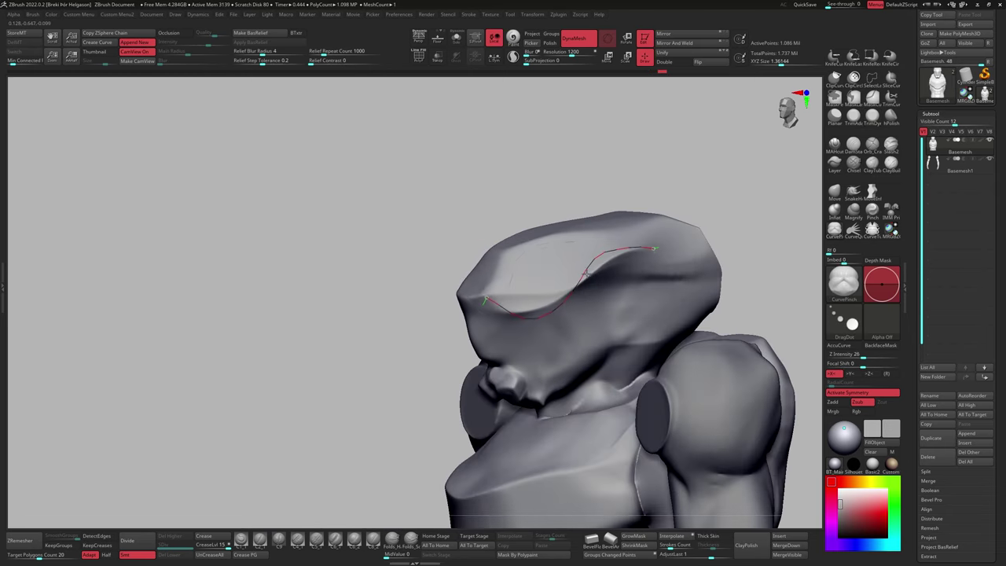
mouse_move(520, 367)
shift+right_down()
mouse_move(531, 326)
mouse_move(546, 322)
mouse_move(539, 333)
mouse_move(621, 299)
mouse_move(741, 162)
mouse_move(604, 297)
mouse_move(259, 296)
shift+right_up()
Adjust the separated arms piece with the gizmo, then reselect the main body mesh.
alt+click(621, 298)
key(w)
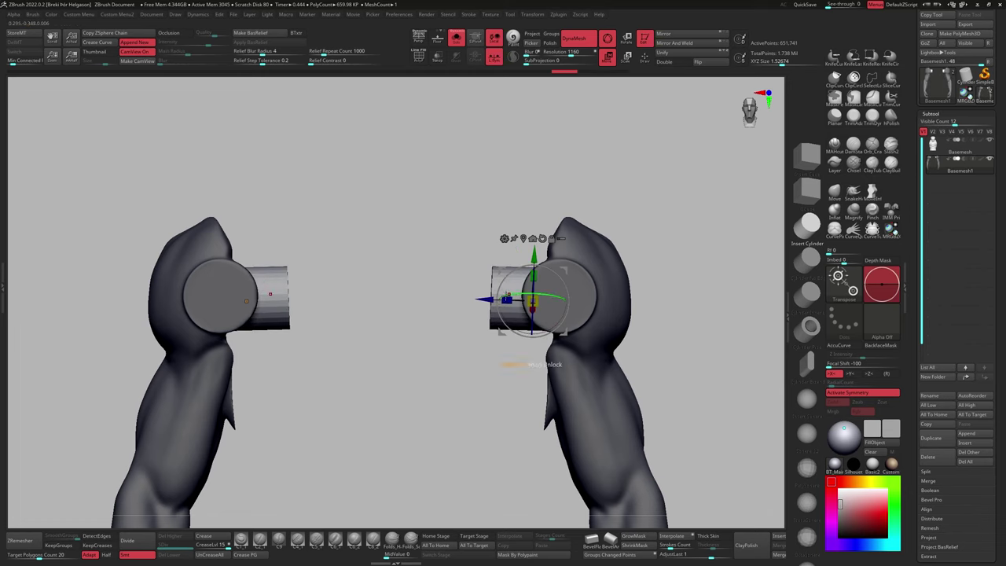
mouse_move(499, 271)
right_down()
mouse_move(534, 281)
mouse_move(639, 207)
mouse_move(512, 315)
mouse_move(548, 287)
right_up()
key(q)
alt+click(548, 287)
mouse_move(538, 401)
right_down()
mouse_move(458, 338)
mouse_move(482, 326)
mouse_move(461, 258)
mouse_move(460, 292)
mouse_move(489, 350)
mouse_move(669, 269)
mouse_move(483, 341)
mouse_move(544, 339)
mouse_move(512, 288)
mouse_move(806, 180)
mouse_move(389, 286)
right_up()
Switch to the MoveInfiniteDepth brush and position the head with the gizmo.
key(b)
key(m)
key(v)
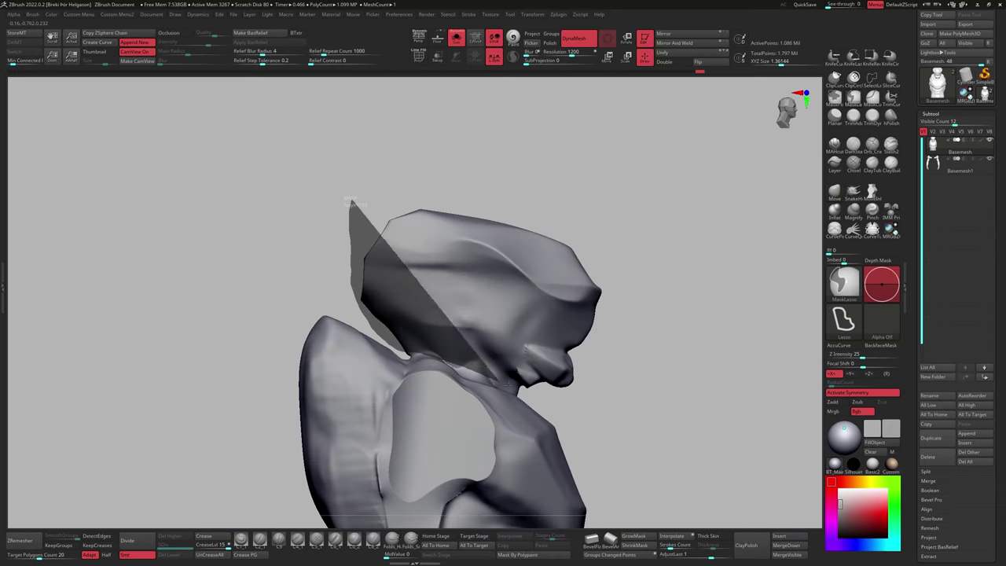
key(w)
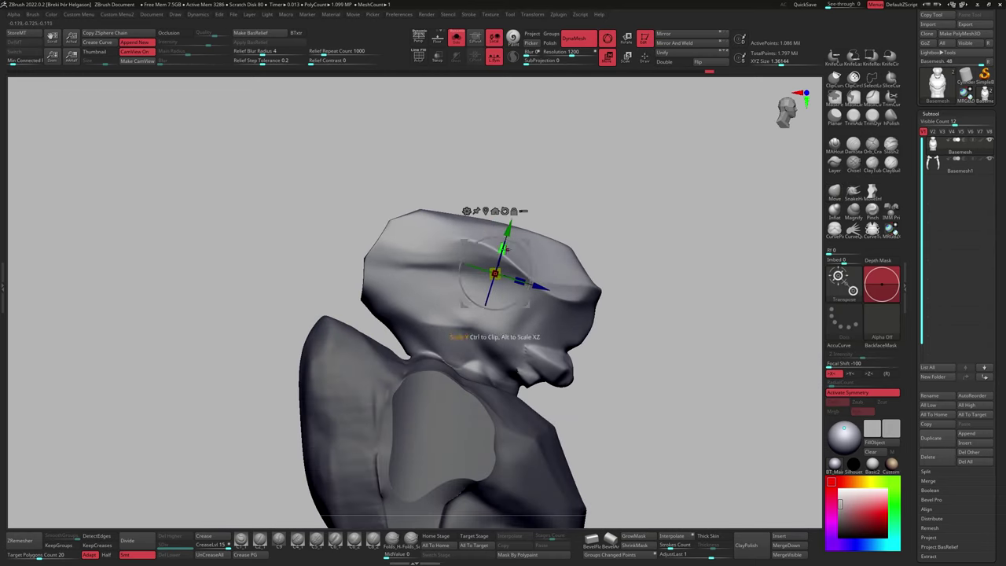
right_drag(493, 274, 452, 278)
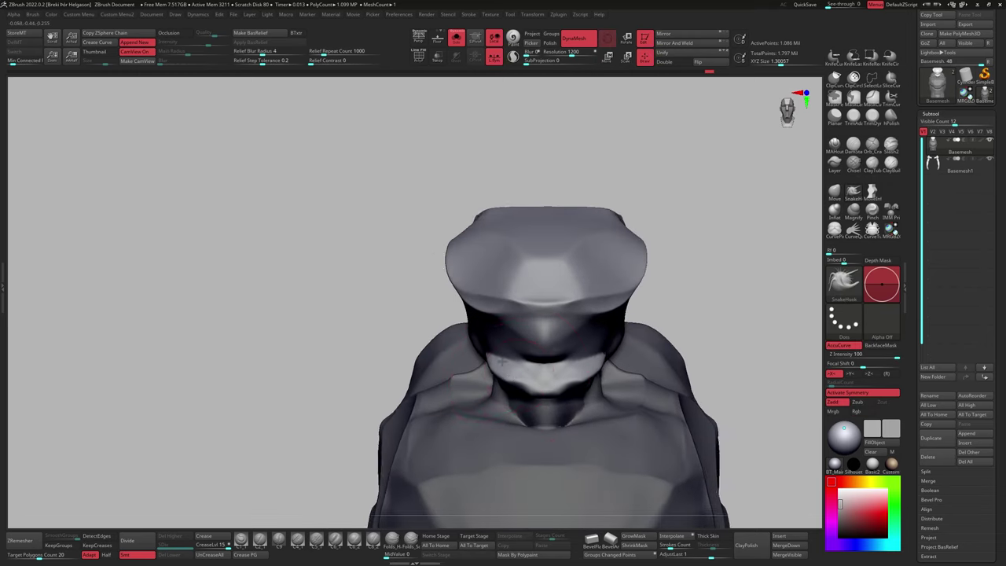
right_drag(503, 359, 525, 355)
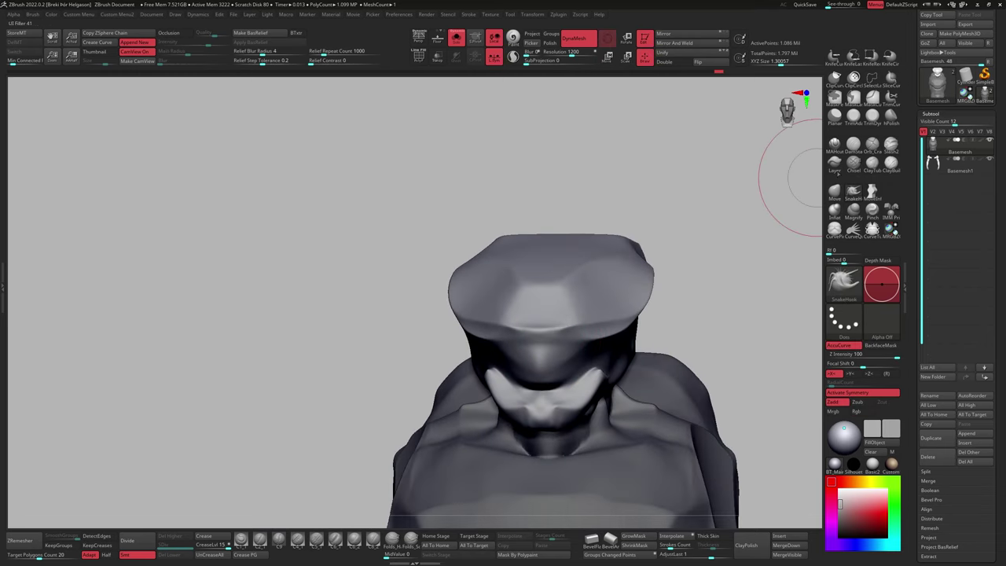
Push and polish the helmet's sides into a wide, flat-topped shape.
key(space)
mouse_move(651, 279)
right_down()
mouse_move(411, 106)
mouse_move(651, 236)
mouse_move(554, 264)
mouse_move(579, 236)
mouse_move(775, 168)
mouse_move(492, 271)
right_up()
key(p)
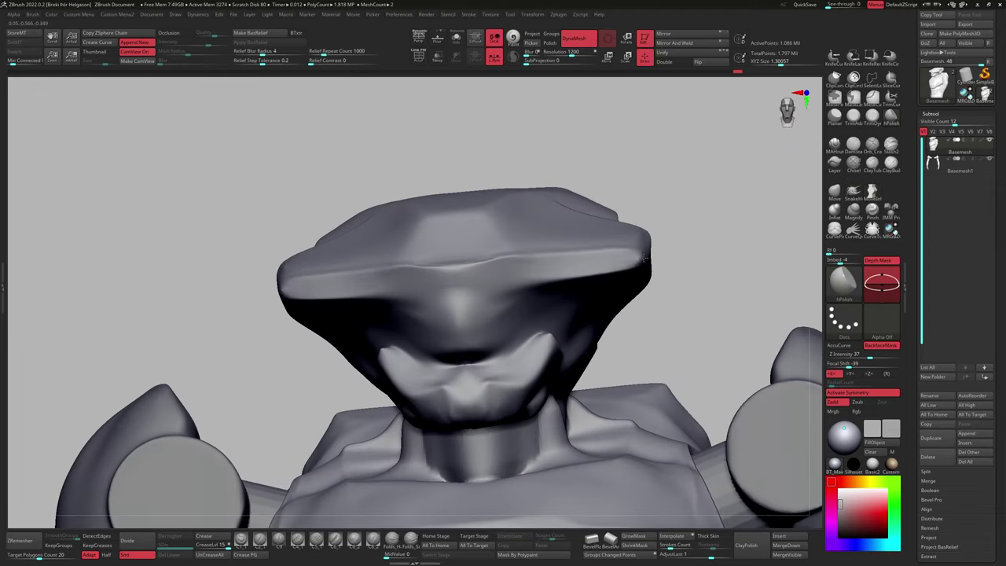
mouse_move(643, 258)
right_down()
mouse_move(550, 264)
mouse_move(597, 271)
mouse_move(510, 311)
right_up()
key(m)
mouse_move(480, 201)
right_down()
mouse_move(521, 359)
mouse_move(550, 292)
mouse_move(522, 346)
right_up()
mouse_move(444, 334)
right_down()
mouse_move(499, 236)
mouse_move(725, 220)
mouse_move(572, 338)
mouse_move(700, 328)
mouse_move(517, 332)
right_up()
Carve a Slash groove across the chest plate.
key(b)
key(s)
key(l)
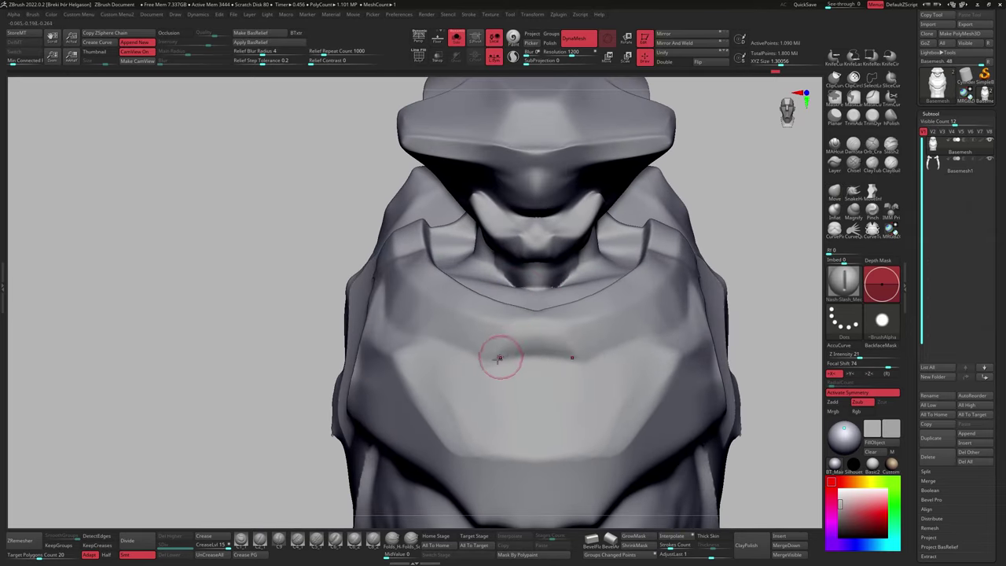
drag(460, 355, 540, 356)
key(b)
key(m)
key(v)
right_drag(655, 317, 546, 323)
right_drag(431, 341, 617, 213)
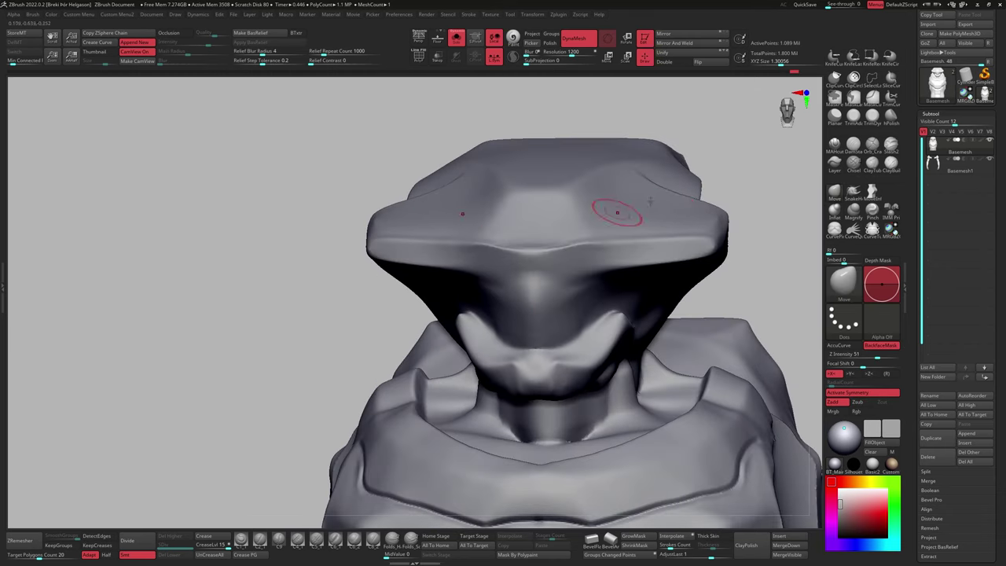
mouse_move(580, 305)
right_down()
mouse_move(511, 298)
mouse_move(597, 291)
mouse_move(503, 309)
mouse_move(527, 265)
mouse_move(544, 318)
mouse_move(542, 283)
mouse_move(574, 254)
mouse_move(565, 282)
mouse_move(533, 293)
right_up()
Refine the helmet's top plate with hPolish and Move, rounding its upper edge.
key(b)
key(s)
key(l)
key(b)
key(h)
key(p)
mouse_move(707, 239)
right_down()
mouse_move(512, 349)
mouse_move(817, 193)
right_up()
key(b)
key(m)
key(v)
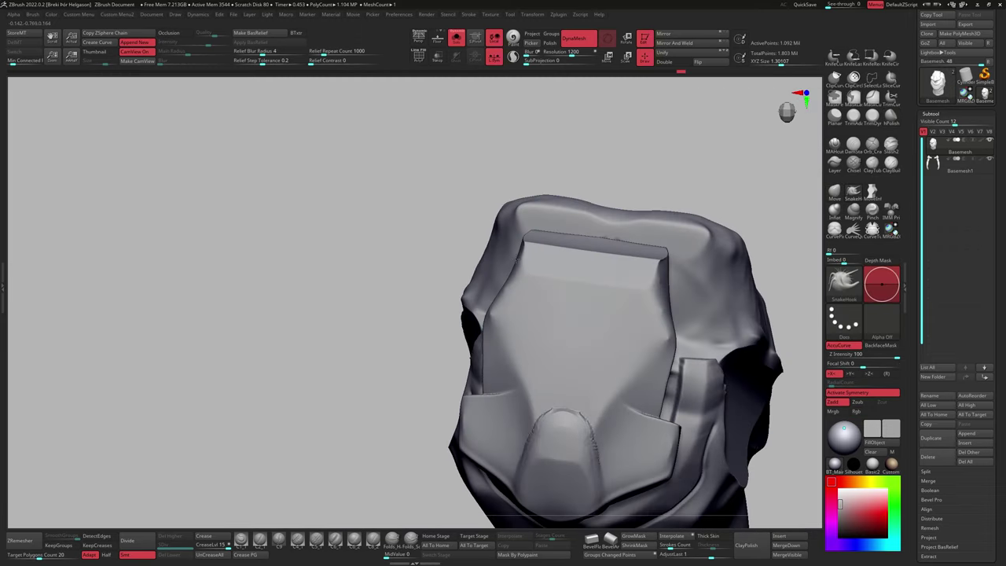
mouse_move(517, 258)
right_down()
mouse_move(550, 236)
mouse_move(561, 186)
mouse_move(542, 236)
right_up()
shift+drag(543, 236, 551, 225)
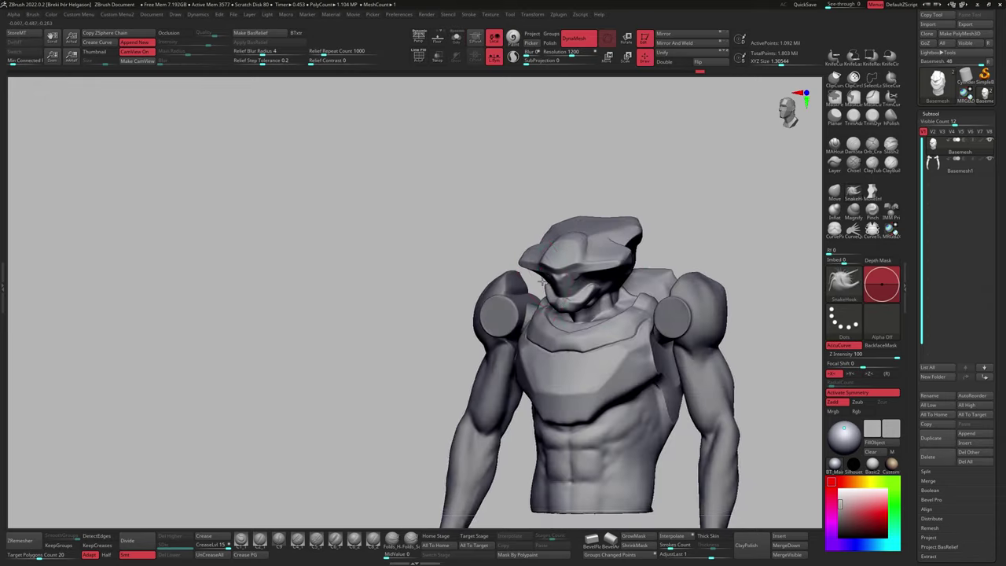
Try the fold-detail brush on the jaw piece, then return to Move.
key(b)
mouse_move(541, 282)
ctrl+right_down()
mouse_move(550, 269)
mouse_move(524, 271)
mouse_move(610, 254)
mouse_move(487, 260)
mouse_move(460, 359)
mouse_move(470, 372)
ctrl+right_up()
key(b)
key(Escape)
key(b)
key(Escape)
Frame a three-quarter close-up of the helmet with the Move brush active.
key(b)
key(m)
key(v)
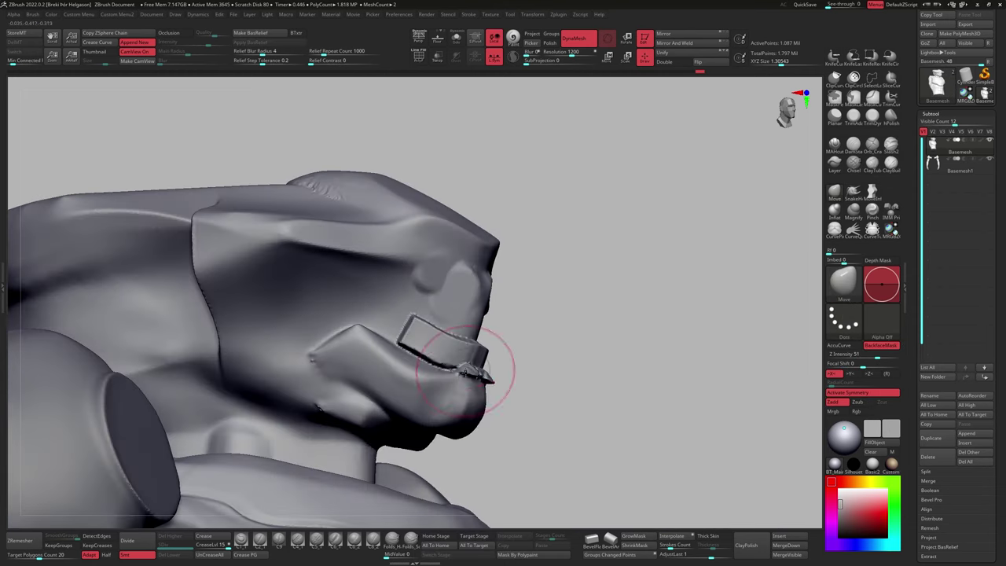
right_drag(422, 351, 510, 343)
shift+right_drag(450, 328, 428, 358)
key(f)
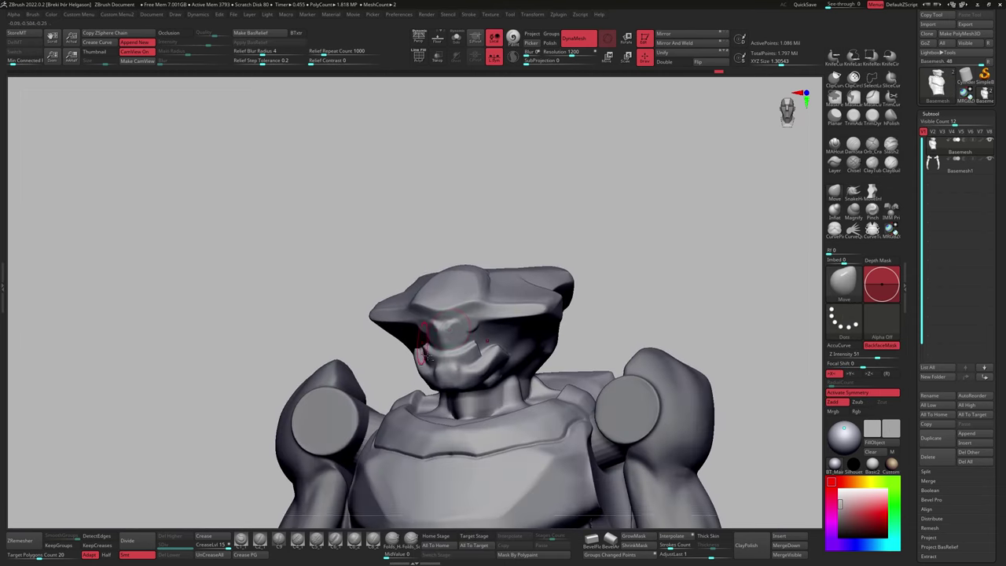
shift+right_drag(515, 281, 814, 169)
mouse_move(550, 302)
shift+right_down()
mouse_move(550, 283)
mouse_move(565, 299)
shift+right_up()
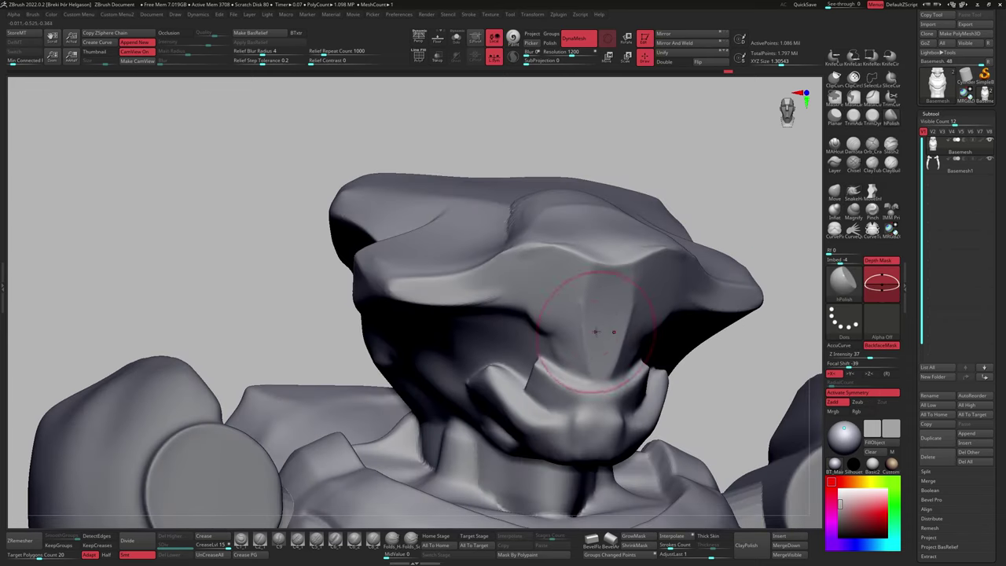
mouse_move(595, 331)
shift+right_down()
mouse_move(483, 280)
mouse_move(511, 314)
mouse_move(487, 298)
mouse_move(503, 334)
mouse_move(539, 281)
mouse_move(582, 293)
shift+right_up()
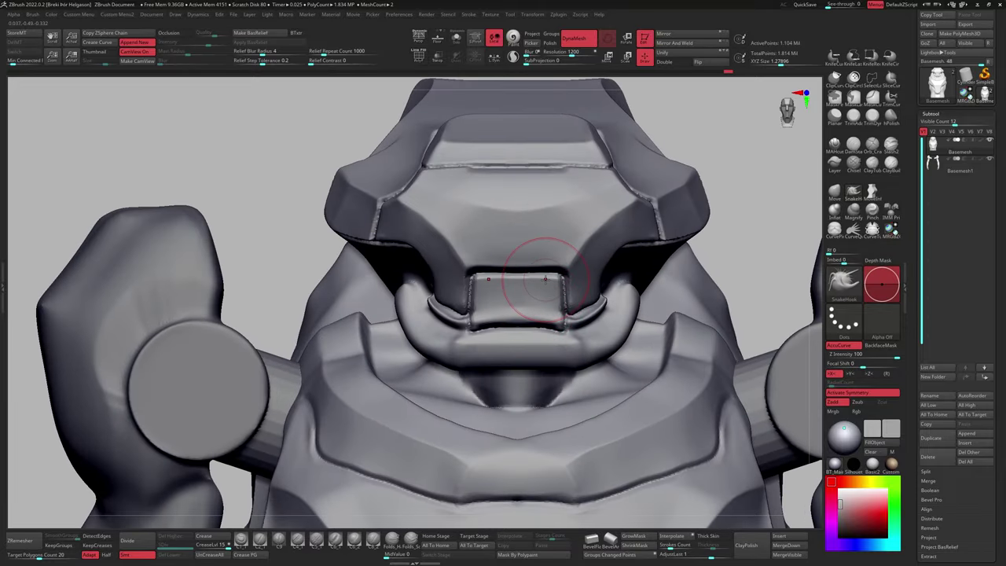
Sculpt the visor panels and mouth grille, DynaMeshing the head for even density.
key(s)
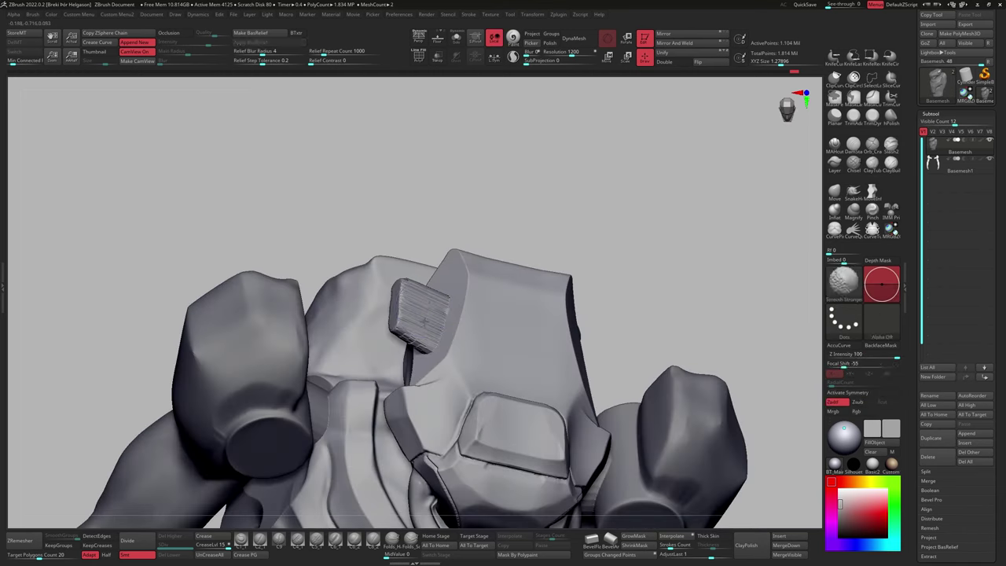
click(574, 37)
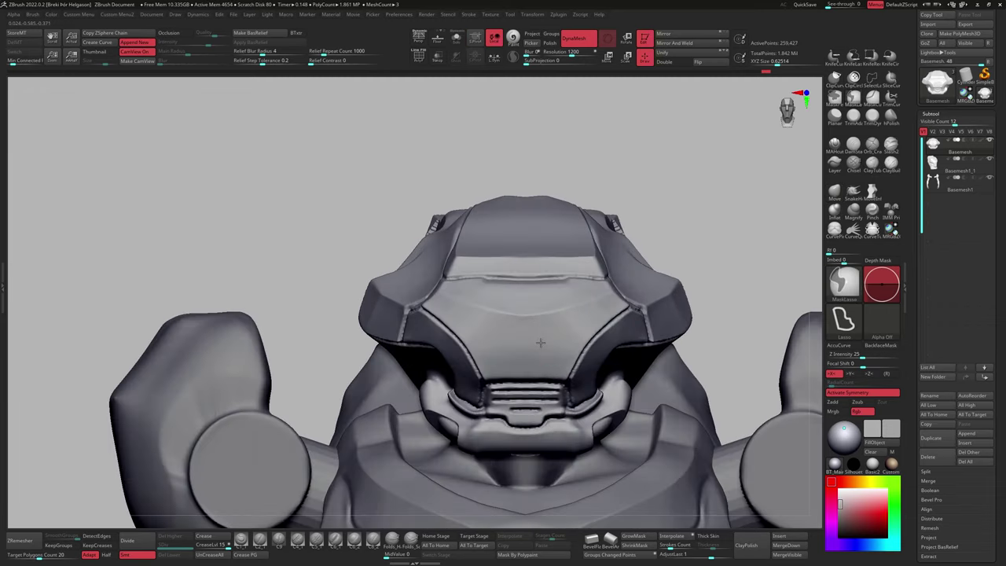
key(s)
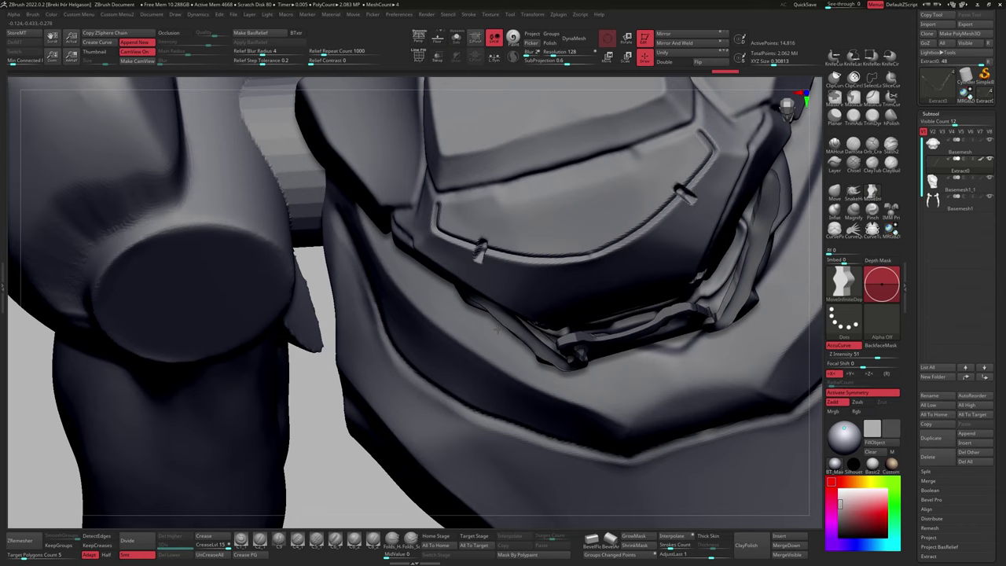
Inflate the Extract0 bracket and DynaMesh it at resolution 2000.
right_drag(497, 329, 621, 330)
key(space)
drag(623, 453, 632, 453)
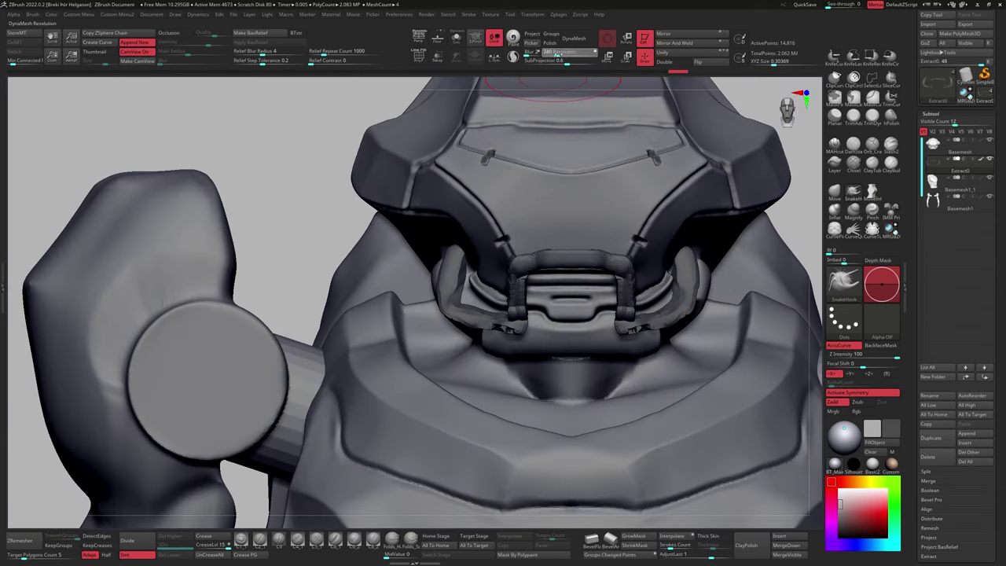
key(space)
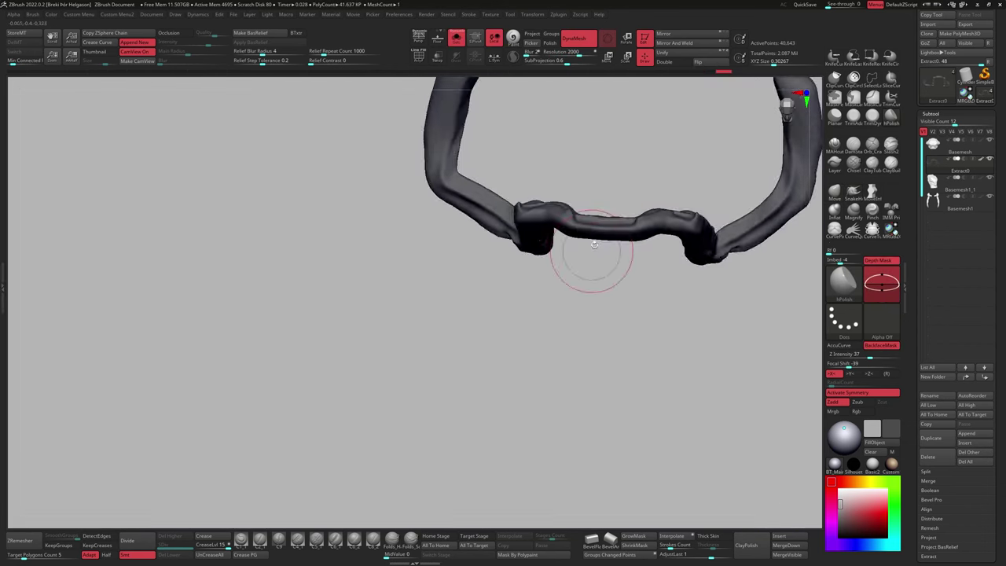
mouse_move(589, 258)
right_down()
mouse_move(422, 265)
mouse_move(434, 257)
right_up()
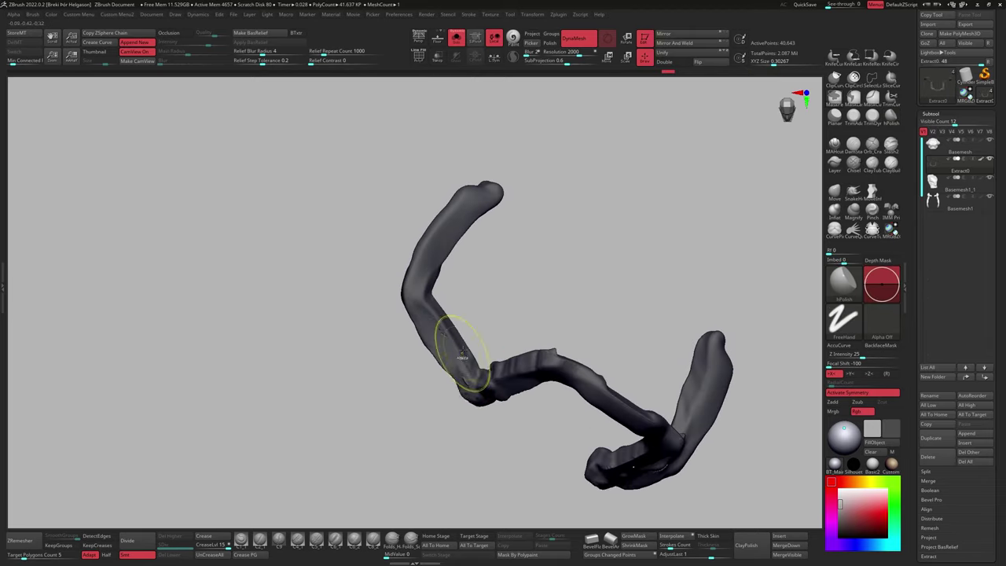
right_drag(462, 356, 498, 336)
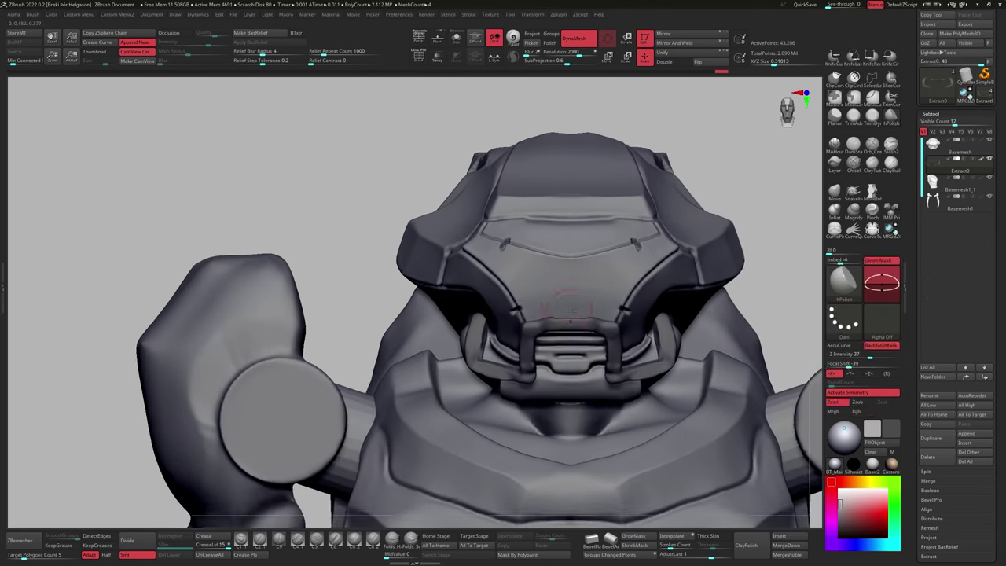
Exit Solo mode, inspect the helmet and visor, and select the body subtool.
click(853, 191)
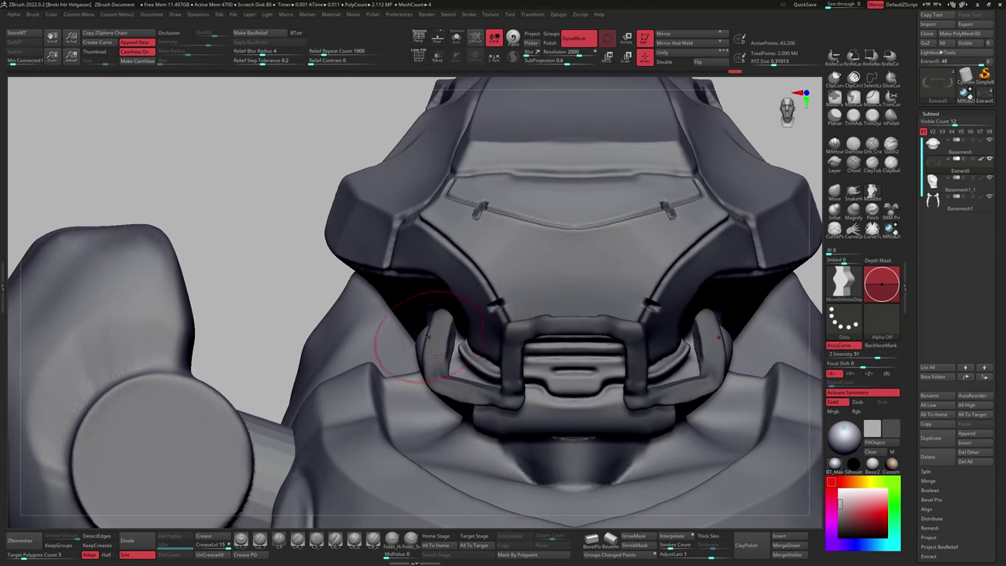
mouse_move(432, 326)
right_down()
mouse_move(472, 265)
mouse_move(629, 396)
right_up()
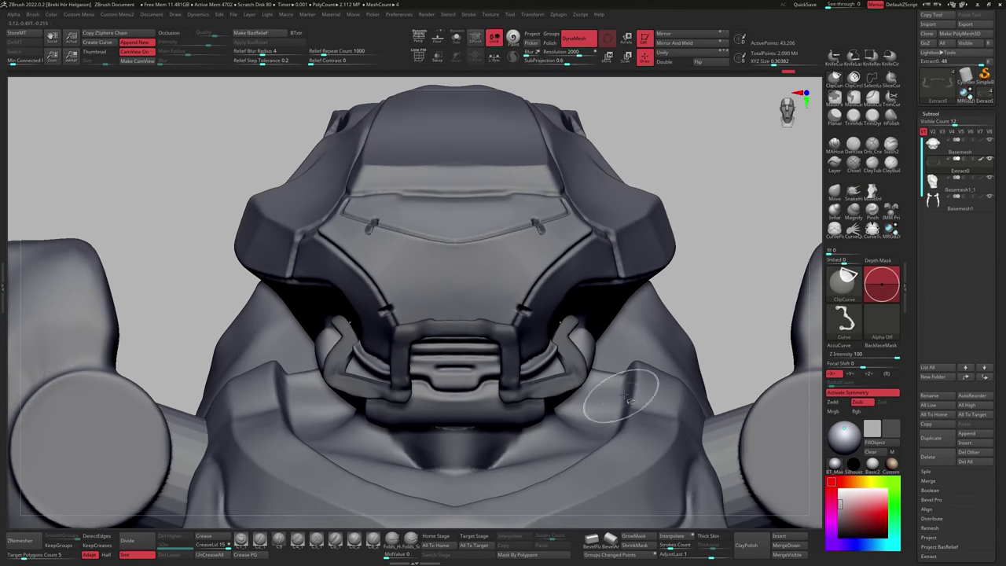
mouse_move(568, 376)
ctrl+right_down()
mouse_move(496, 393)
mouse_move(486, 375)
ctrl+right_up()
mouse_move(559, 275)
right_down()
mouse_move(472, 353)
mouse_move(503, 330)
mouse_move(487, 361)
right_up()
alt+click(487, 362)
mouse_move(466, 396)
ctrl+right_down()
mouse_move(478, 265)
mouse_move(511, 298)
mouse_move(554, 315)
mouse_move(635, 425)
mouse_move(543, 433)
ctrl+right_up()
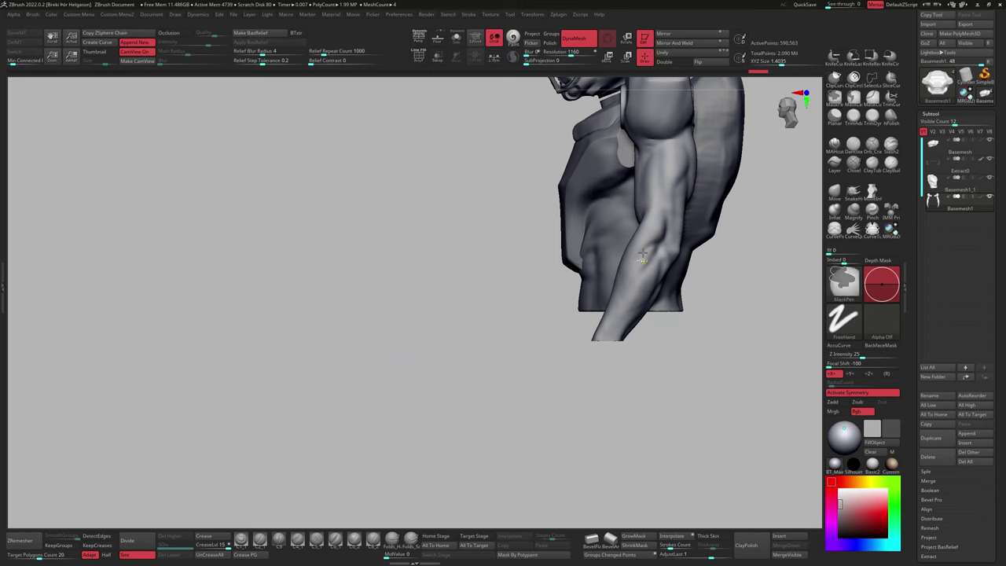
Add Nash Fold Detail folds to both upper arms with symmetry on.
right_drag(642, 258, 543, 311)
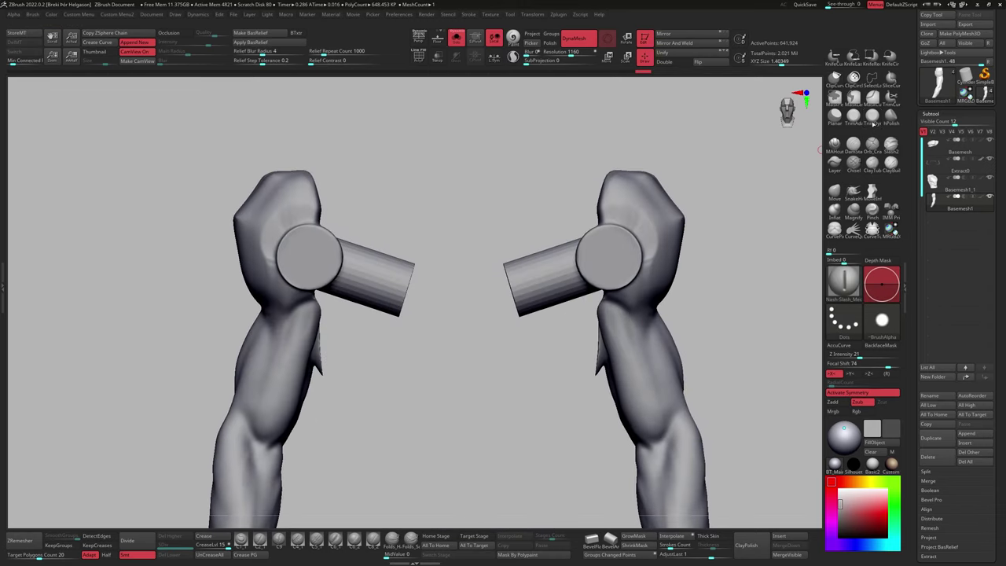
right_drag(668, 346, 784, 179)
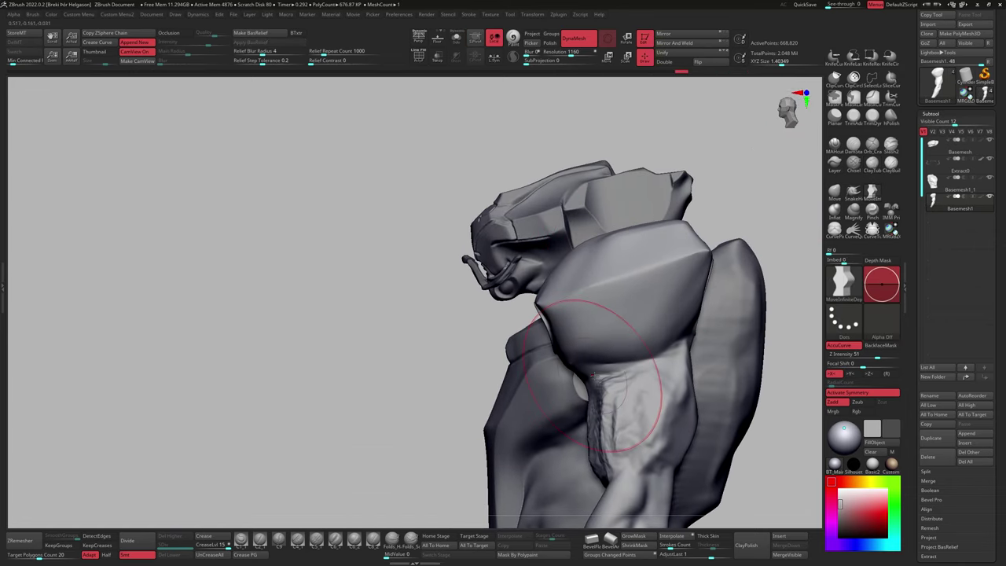
right_drag(598, 377, 262, 314)
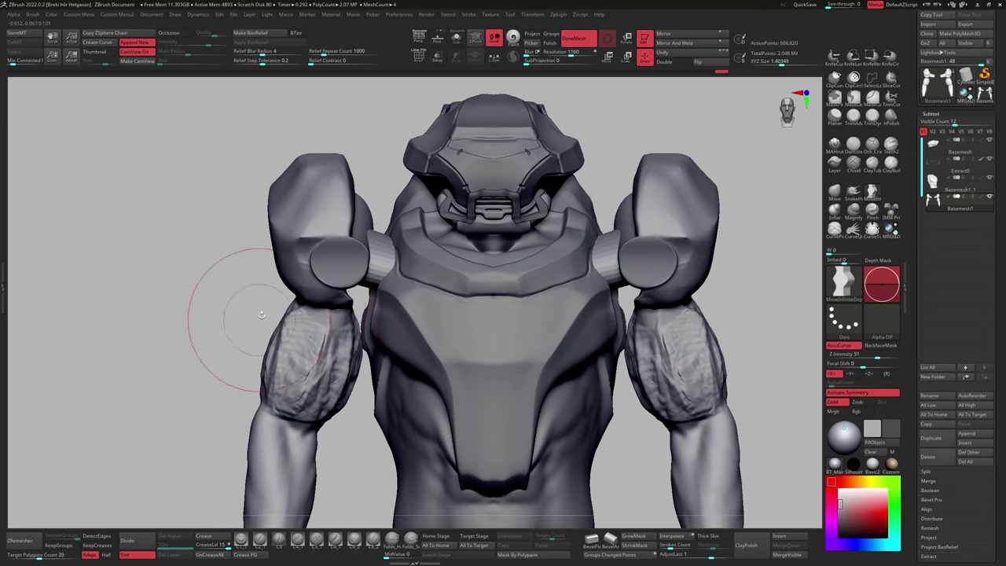
alt+right_drag(305, 415, 366, 418)
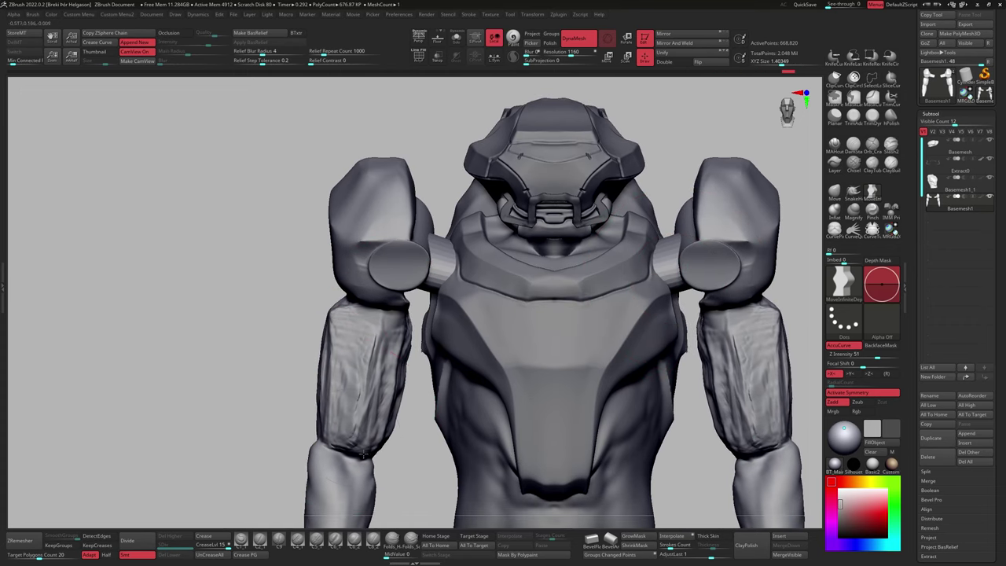
right_drag(342, 323, 629, 314)
Select the main body mesh and orbit to a front view of the head.
alt+click(629, 314)
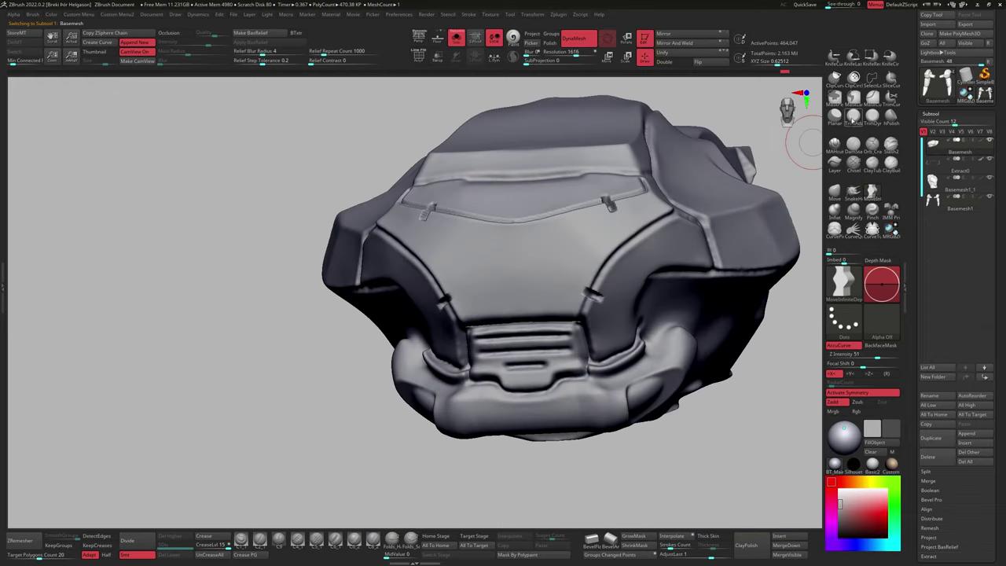
mouse_move(516, 300)
right_down()
mouse_move(516, 274)
mouse_move(467, 295)
mouse_move(529, 311)
right_up()
right_drag(784, 171, 650, 322)
right_drag(699, 525, 669, 247)
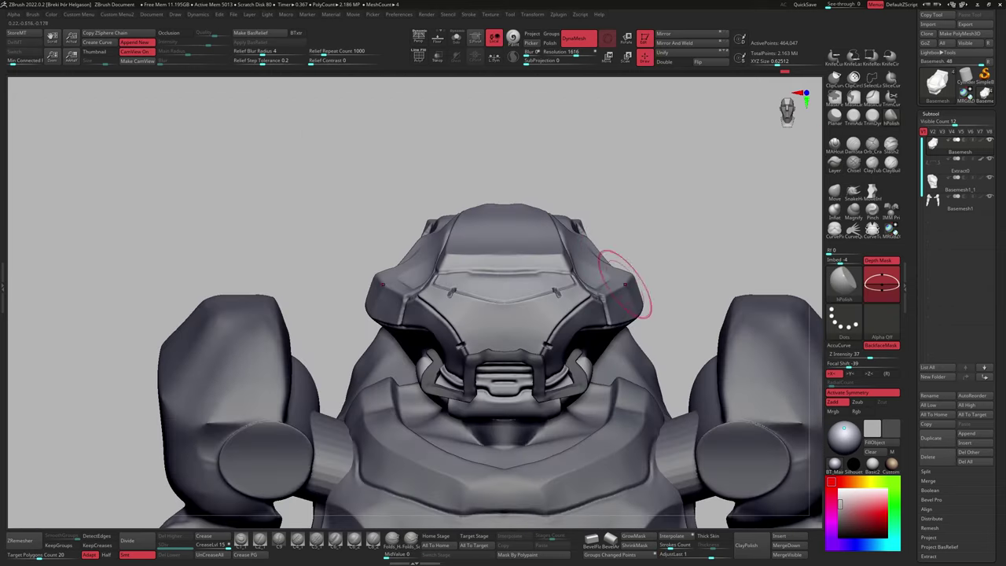
right_drag(625, 284, 646, 252)
right_drag(581, 156, 566, 260)
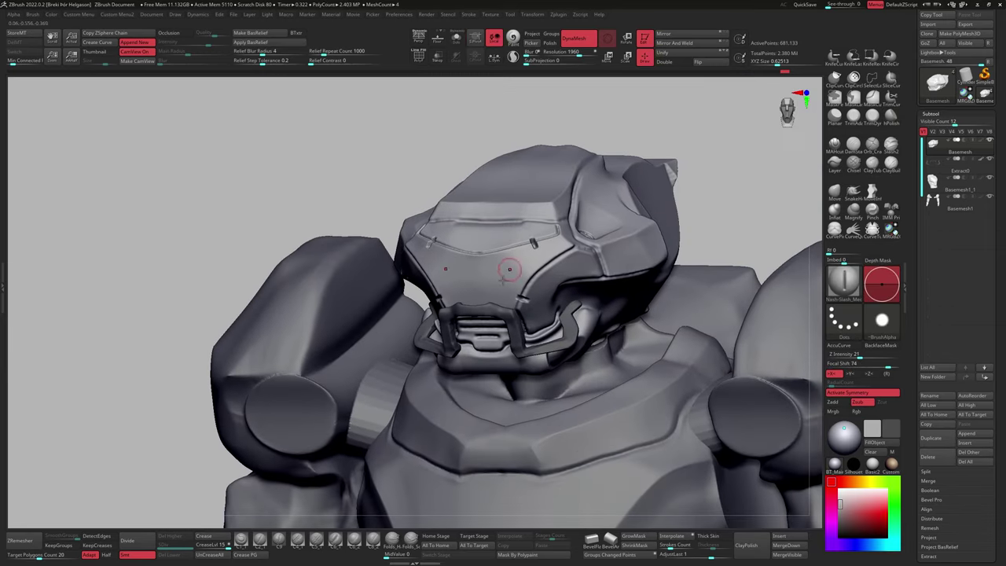
Solo the Extract0 mouth piece and move and scale it with the gizmo to fit under the helmet.
alt+click(509, 269)
key(w)
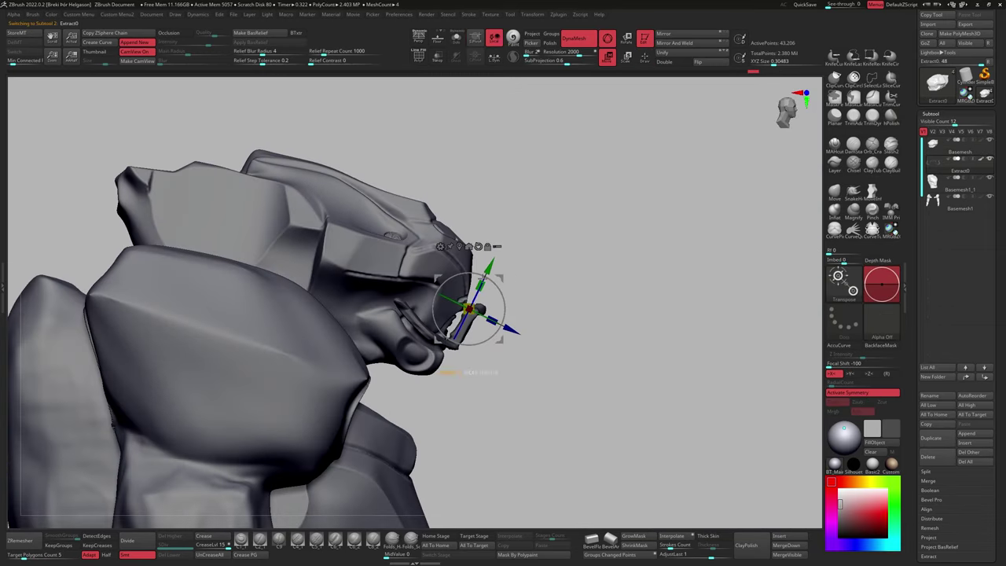
mouse_move(472, 307)
right_down()
mouse_move(408, 291)
mouse_move(550, 236)
right_up()
click(890, 120)
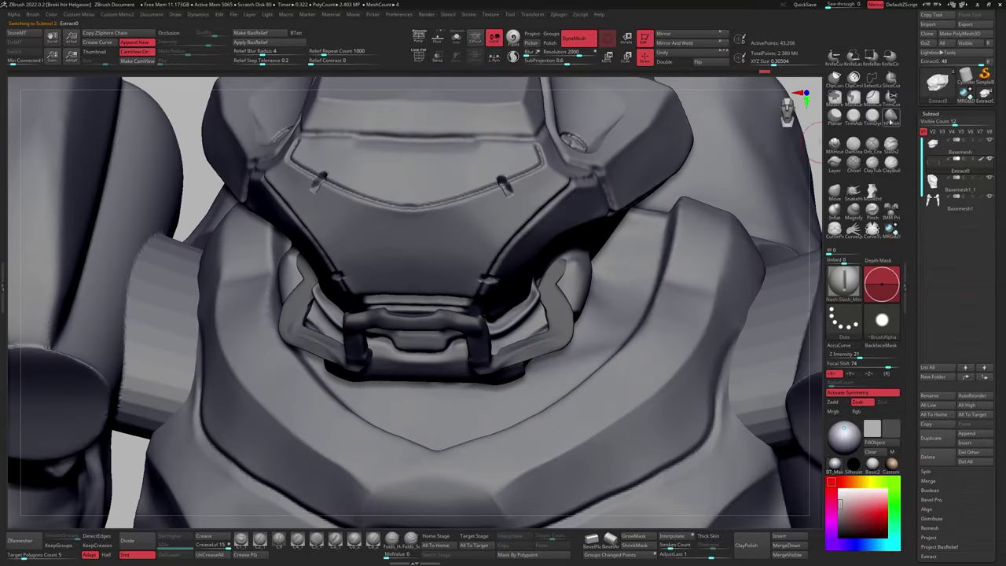
key(alt+s)
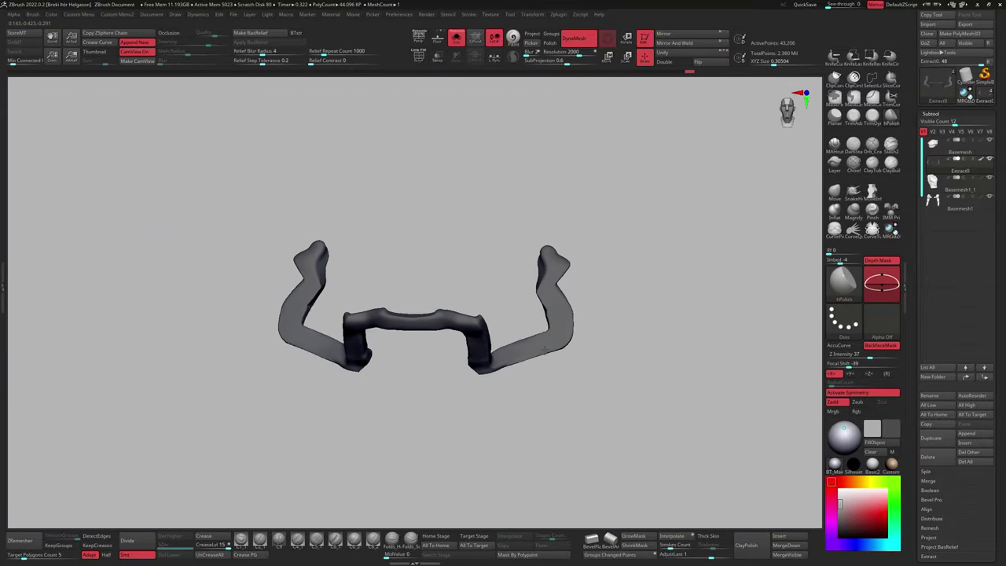
key(alt+s)
mouse_move(544, 351)
right_down()
mouse_move(510, 314)
mouse_move(471, 299)
mouse_move(561, 268)
mouse_move(497, 315)
mouse_move(828, 179)
right_up()
key(alt+s)
key(alt+s)
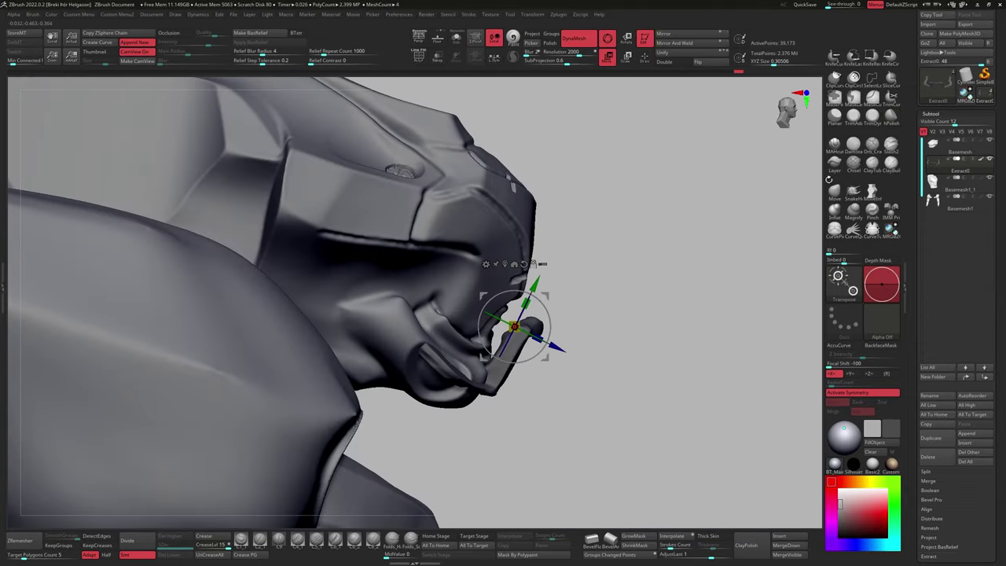
right_drag(471, 315, 446, 322)
key(w)
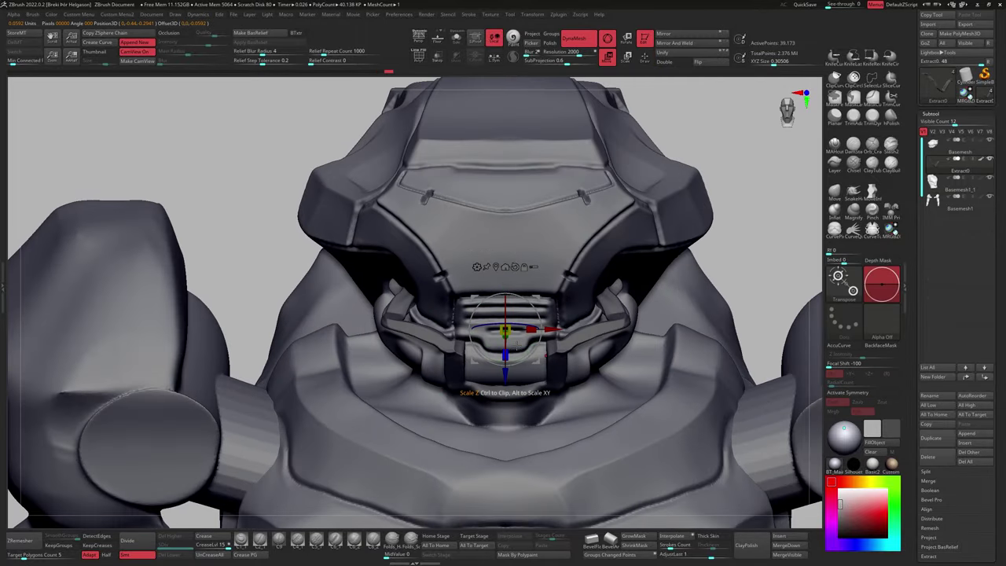
mouse_move(504, 358)
right_down()
mouse_move(378, 338)
mouse_move(471, 330)
mouse_move(609, 256)
mouse_move(503, 331)
mouse_move(440, 408)
mouse_move(407, 477)
mouse_move(369, 471)
mouse_move(487, 455)
mouse_move(464, 460)
right_up()
key(q)
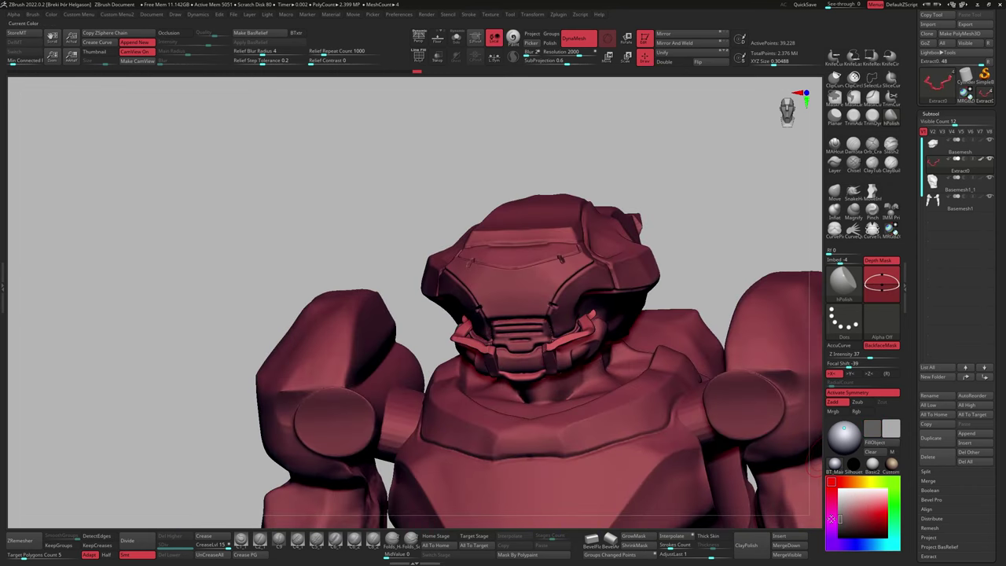
Make Basemesh1_1 the active subtool and frame the chest and head up close.
ctrl+right_drag(767, 452, 516, 346)
alt+click(516, 346)
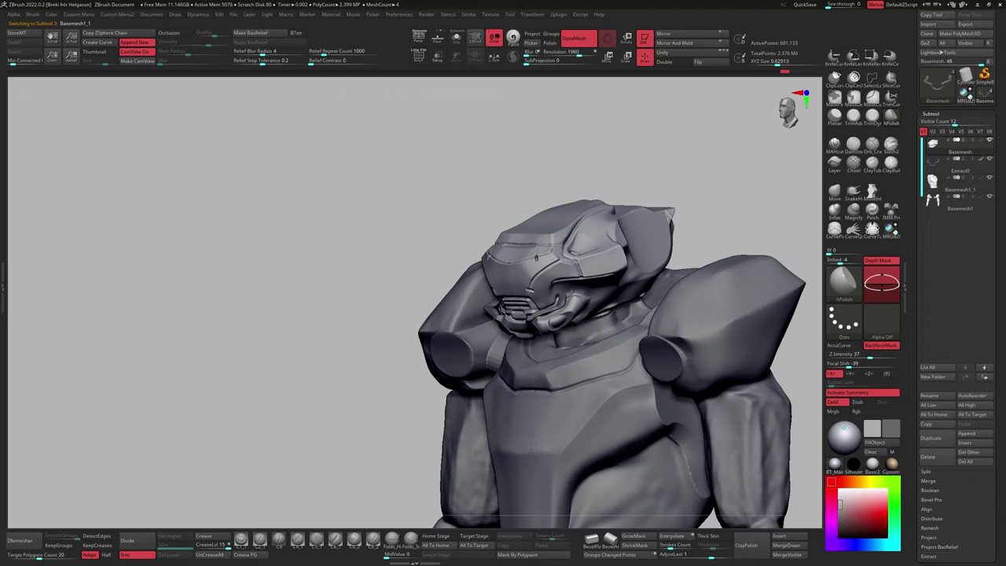
right_drag(532, 453, 813, 161)
right_drag(539, 339, 582, 291)
On Basemesh, insert a BRACES mesh piece into the mouth grille and position it.
alt+click(611, 326)
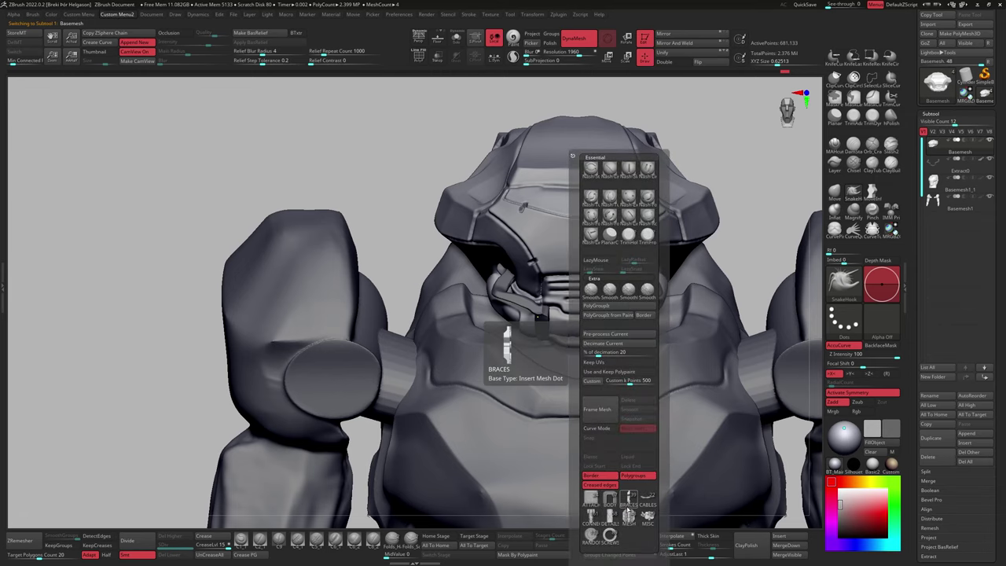
click(629, 499)
right_drag(772, 198, 613, 259)
drag(613, 260, 550, 267)
mouse_move(550, 267)
right_down()
mouse_move(532, 272)
mouse_move(566, 256)
mouse_move(505, 202)
mouse_move(472, 236)
mouse_move(511, 277)
mouse_move(503, 259)
mouse_move(550, 251)
mouse_move(729, 276)
mouse_move(536, 277)
right_up()
Insert a mechanical canister from the MESH insert brush onto the helmet's side.
key(space)
right_drag(582, 346, 713, 180)
key(b)
key(space)
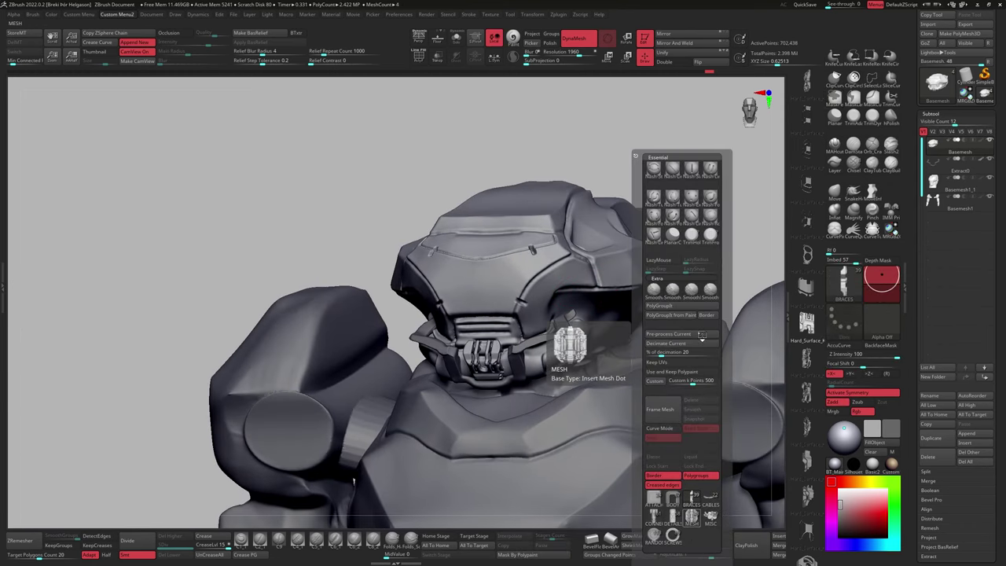
click(691, 515)
right_drag(684, 364, 570, 344)
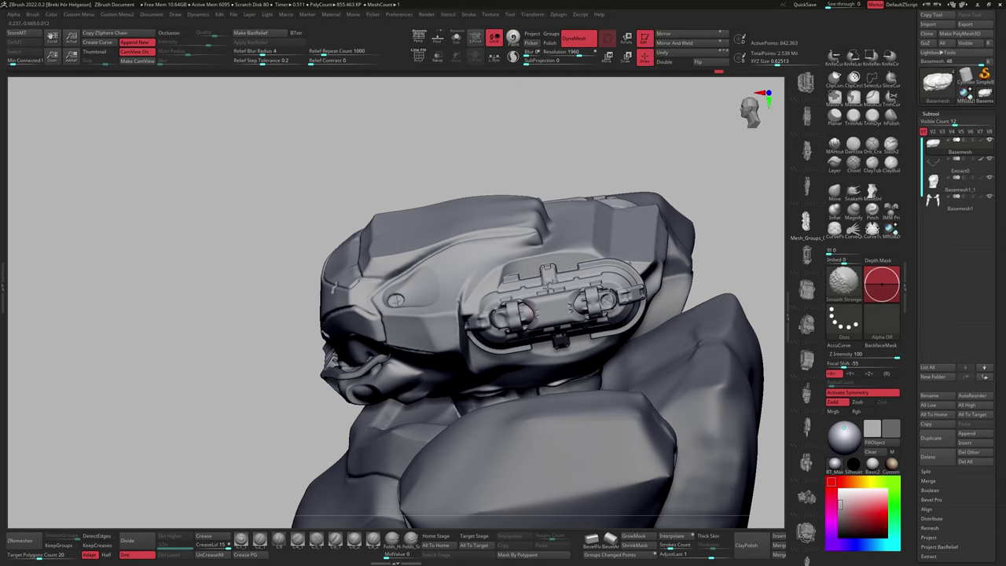
mouse_move(730, 256)
right_down()
mouse_move(475, 360)
mouse_move(435, 355)
mouse_move(452, 326)
mouse_move(446, 318)
mouse_move(533, 331)
right_up()
key(w)
key(q)
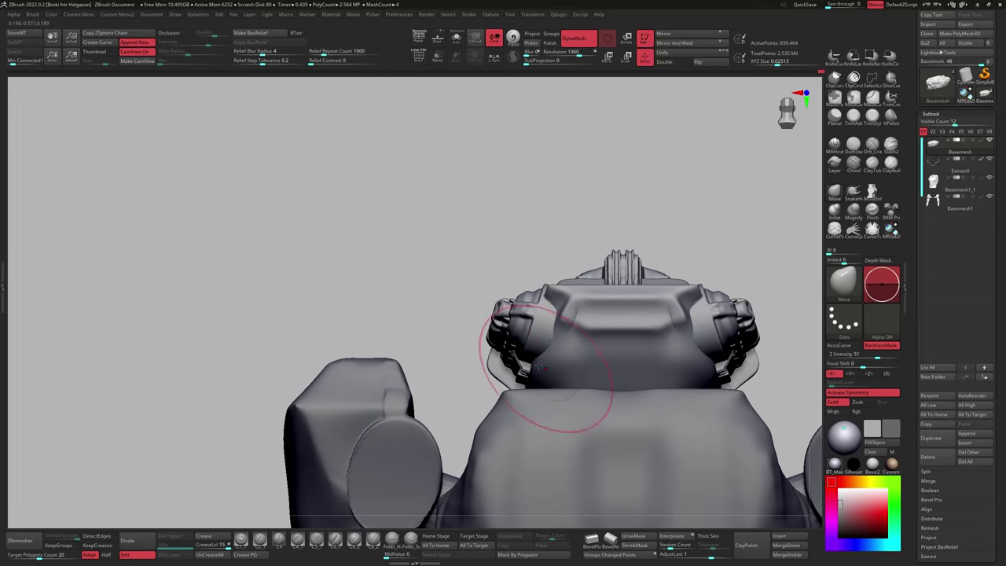
Carve a small rectangular slot into the helmet's top plate with a slash-style brush.
mouse_move(538, 367)
right_down()
mouse_move(482, 337)
mouse_move(503, 236)
mouse_move(432, 283)
mouse_move(469, 284)
mouse_move(500, 258)
right_up()
key(shift+space)
click(505, 198)
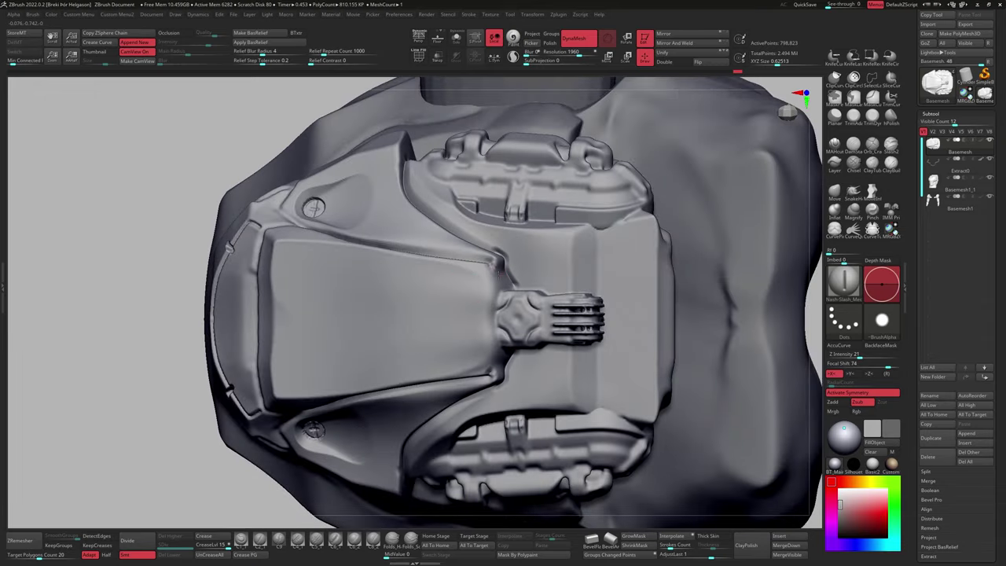
mouse_move(428, 311)
right_down()
mouse_move(481, 177)
mouse_move(475, 299)
mouse_move(618, 235)
mouse_move(533, 346)
right_up()
key(shift+space)
click(482, 174)
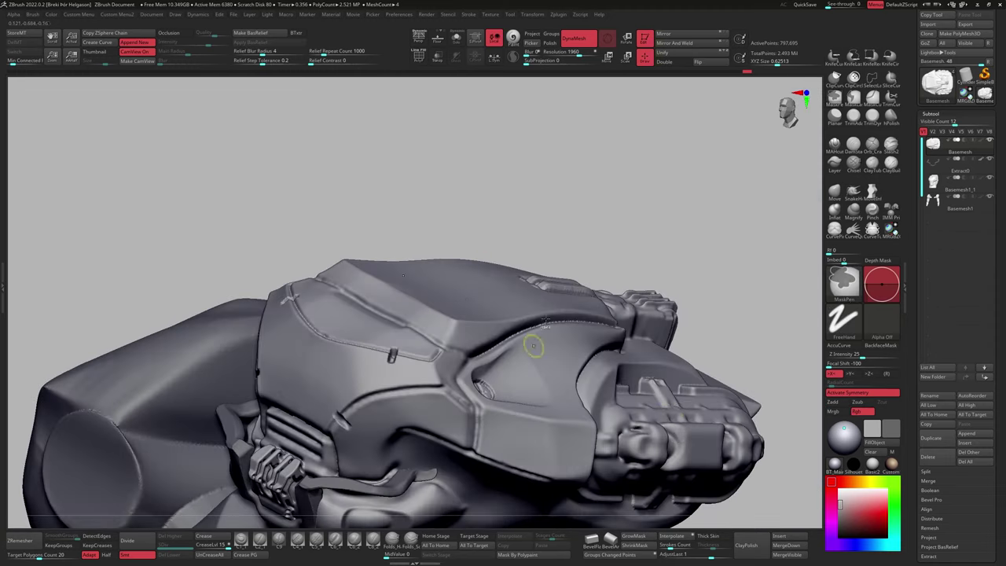
right_drag(529, 269, 766, 252)
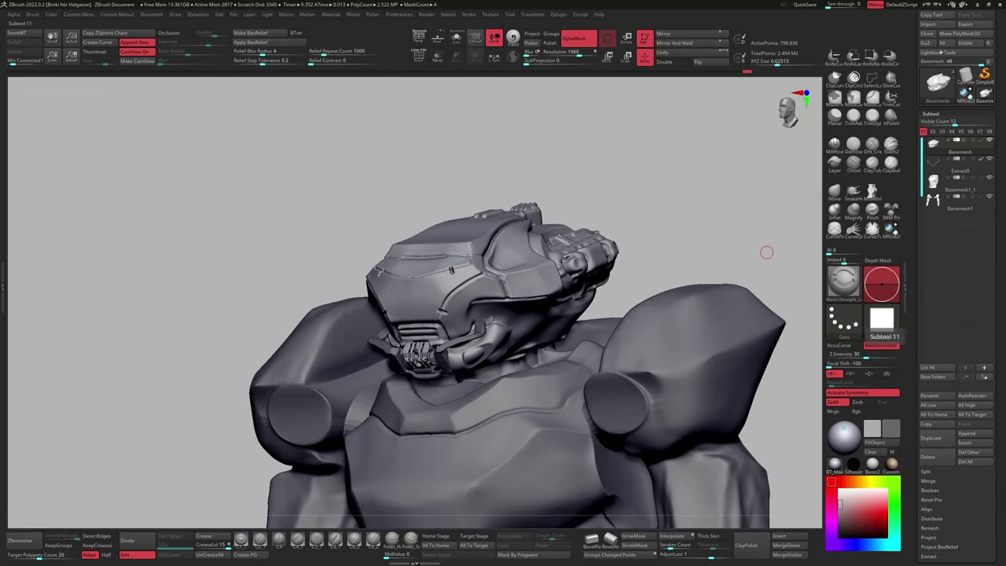
Isolate the Basemesh1_1 neck piece and shape the rolled edges of its collar.
right_drag(614, 140, 621, 204)
alt+click(602, 271)
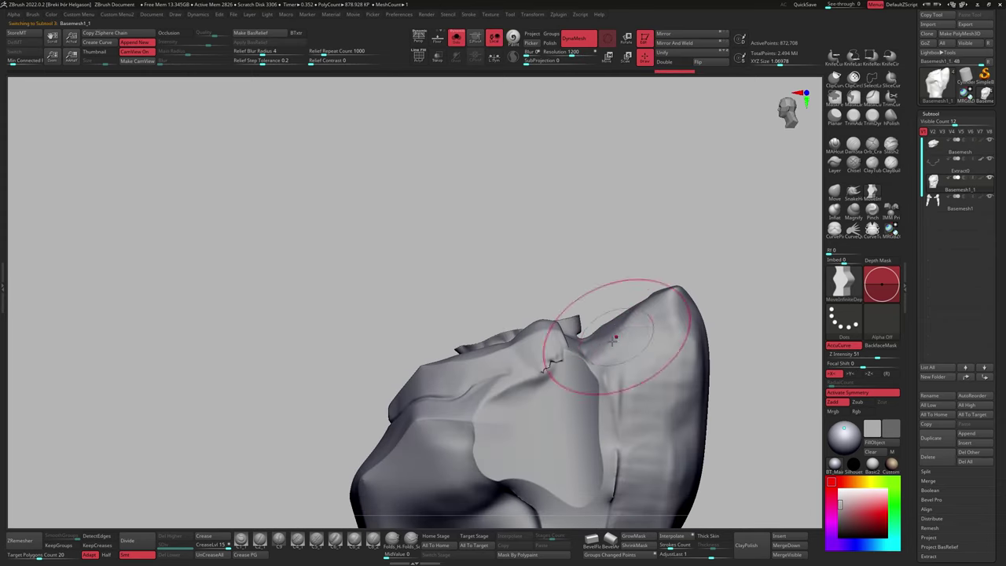
mouse_move(666, 300)
right_down()
mouse_move(629, 299)
mouse_move(658, 314)
right_up()
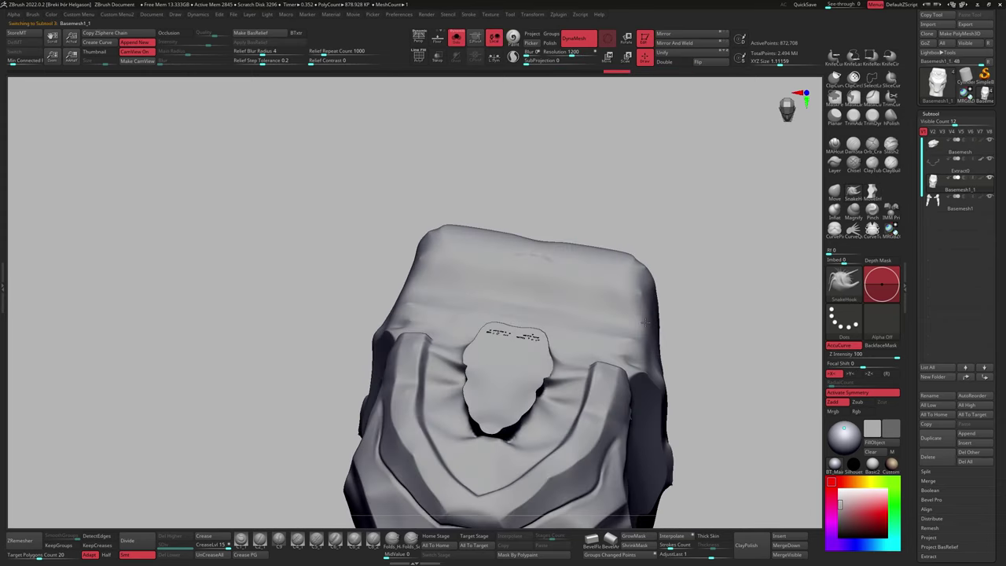
key(shift+s)
right_drag(479, 221, 612, 312)
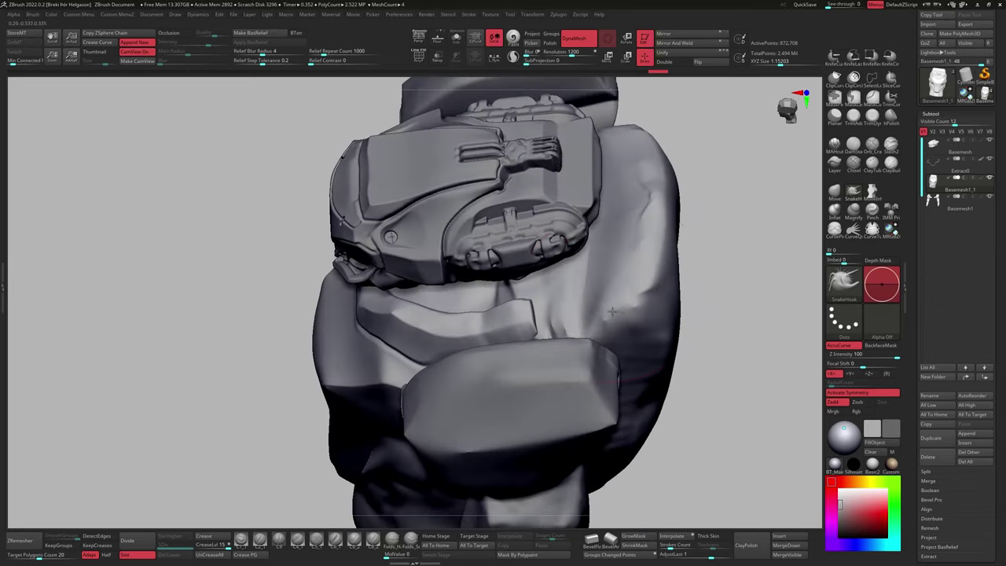
mouse_move(643, 199)
right_down()
mouse_move(586, 316)
mouse_move(524, 200)
right_up()
key(b)
key(m)
key(v)
key(shift+s)
key(space)
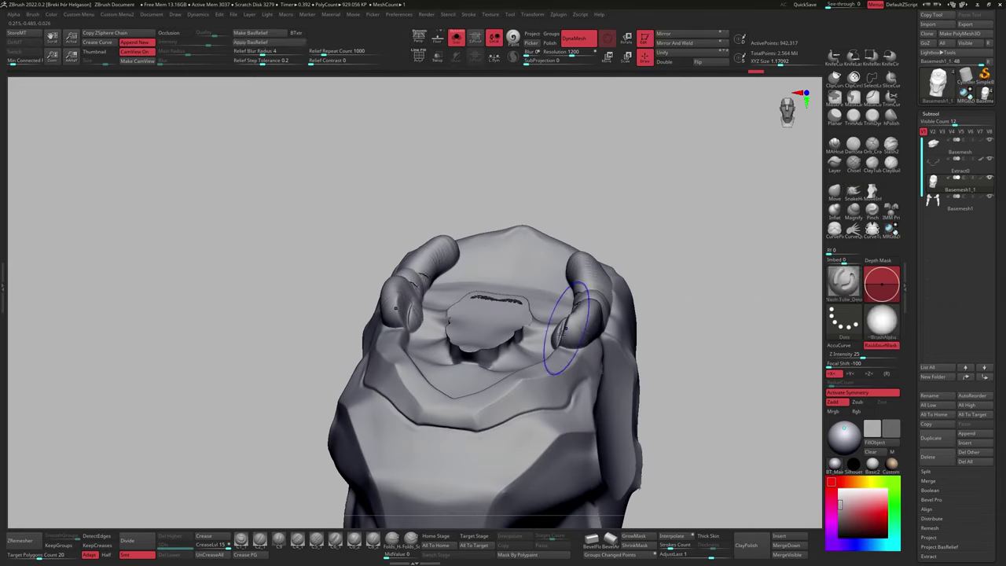
mouse_move(564, 328)
right_down()
mouse_move(786, 137)
mouse_move(645, 299)
mouse_move(601, 322)
mouse_move(539, 382)
mouse_move(557, 375)
mouse_move(606, 292)
mouse_move(623, 324)
mouse_move(568, 333)
mouse_move(587, 311)
mouse_move(525, 336)
mouse_move(539, 315)
mouse_move(460, 354)
mouse_move(440, 385)
mouse_move(550, 330)
right_up()
Refine the isolated neck piece using Move, hPolish and SnakeHook brushes.
key(shift+s)
key(shift+s)
key(b)
key(m)
key(v)
key(b)
key(h)
key(p)
key(shift+s)
key(shift+s)
key(shift+s)
key(b)
key(s)
key(h)
click(890, 116)
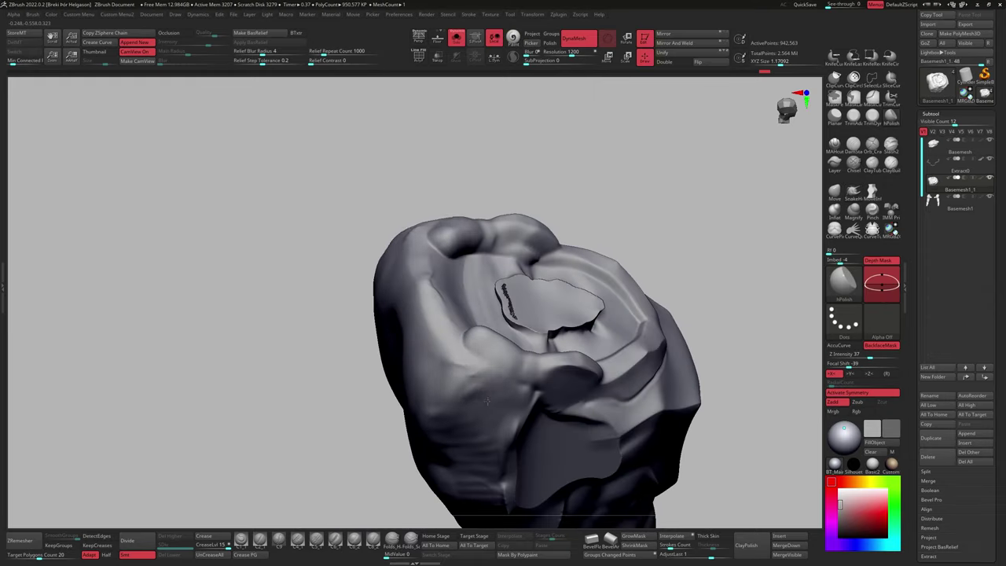
mouse_move(486, 402)
right_down()
mouse_move(503, 369)
mouse_move(480, 393)
mouse_move(495, 391)
mouse_move(416, 370)
mouse_move(471, 359)
mouse_move(437, 346)
right_up()
Switch to Clay Tubes and inspect the cup-shaped neck piece from several sides.
key(b)
key(c)
key(t)
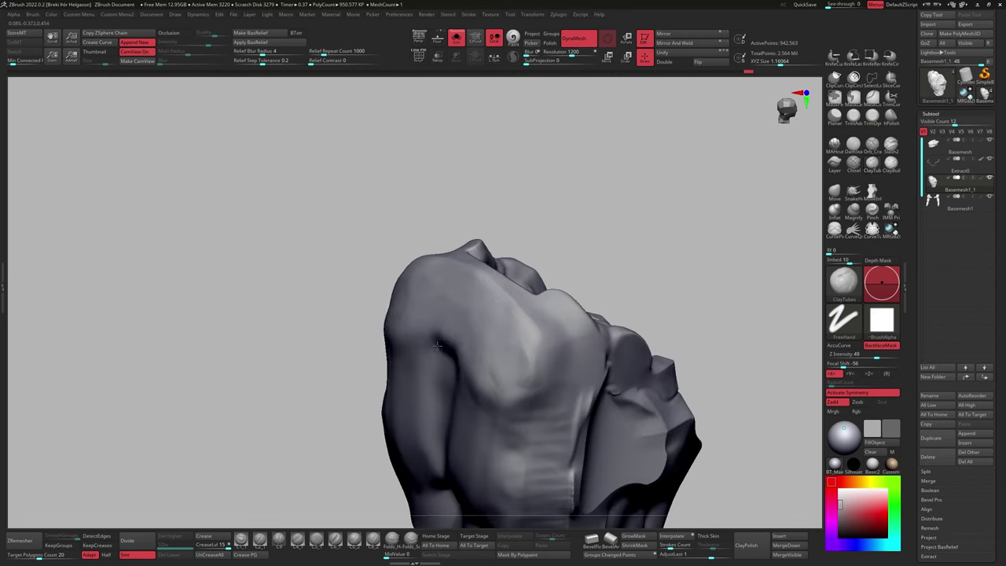
mouse_move(465, 425)
right_down()
mouse_move(523, 398)
mouse_move(491, 312)
right_up()
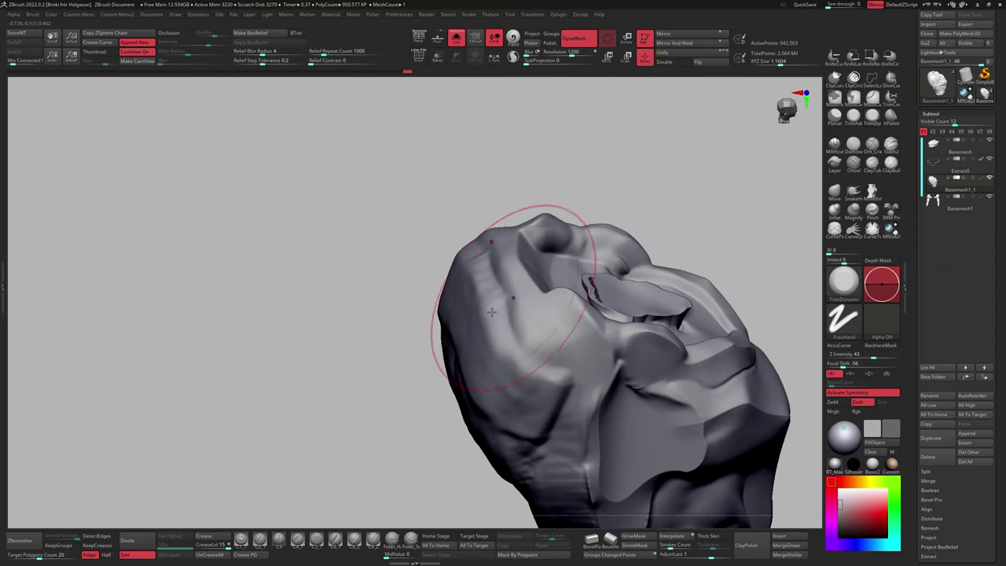
mouse_move(460, 380)
right_down()
mouse_move(449, 348)
mouse_move(545, 325)
right_up()
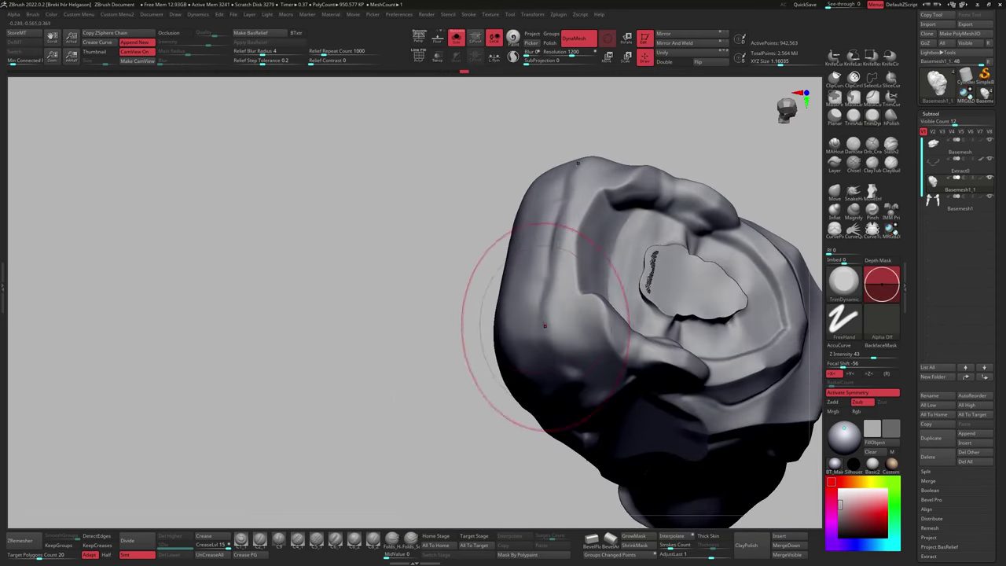
right_drag(548, 289, 564, 257)
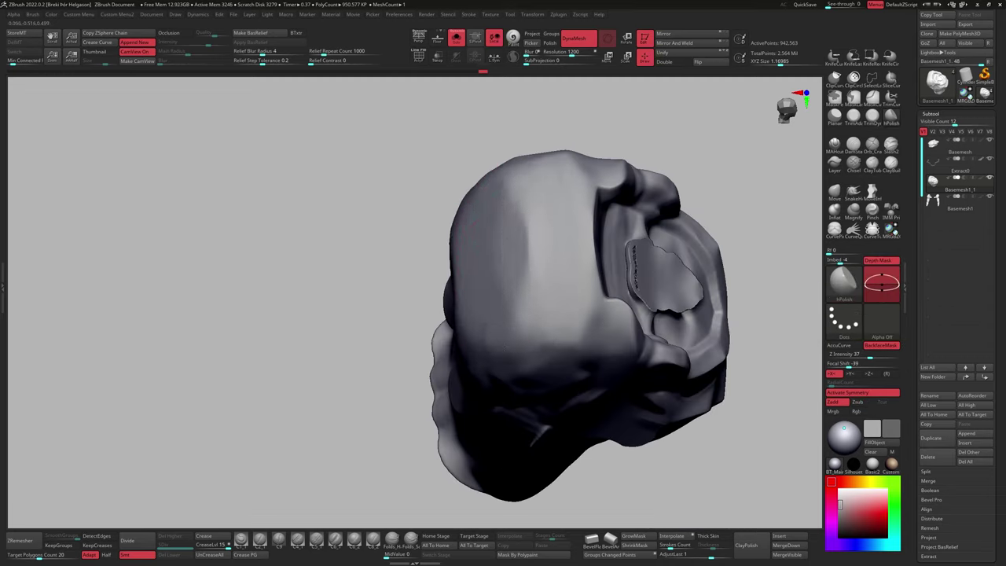
mouse_move(504, 346)
right_down()
mouse_move(532, 303)
mouse_move(654, 308)
mouse_move(802, 190)
mouse_move(730, 224)
mouse_move(754, 236)
mouse_move(778, 220)
mouse_move(790, 177)
right_up()
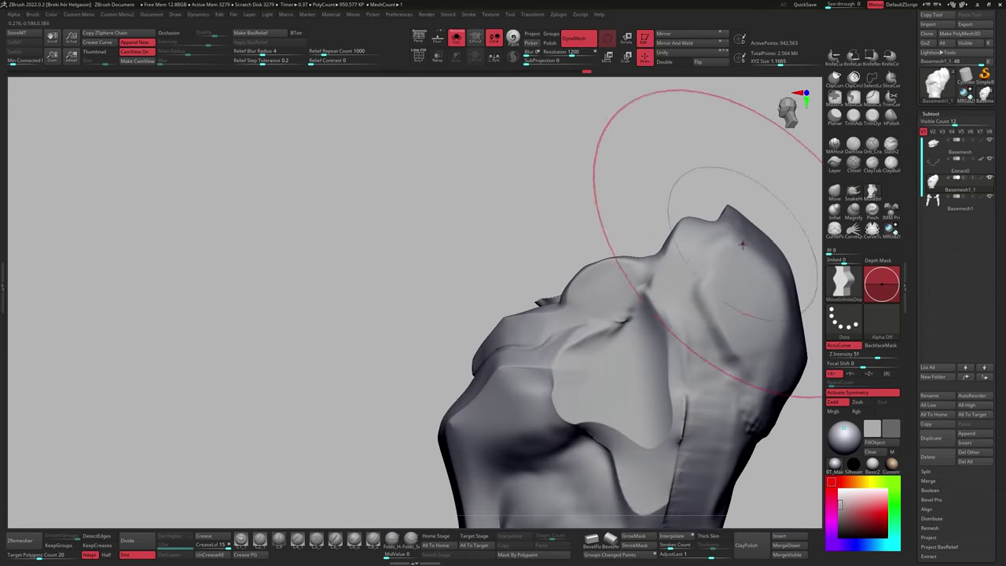
right_drag(754, 255, 694, 218)
Toggle between the Basemesh body and neck piece subtools, then view the whole robot.
alt+click(597, 251)
mouse_move(597, 252)
right_down()
mouse_move(561, 221)
mouse_move(741, 168)
mouse_move(680, 236)
right_up()
key(m)
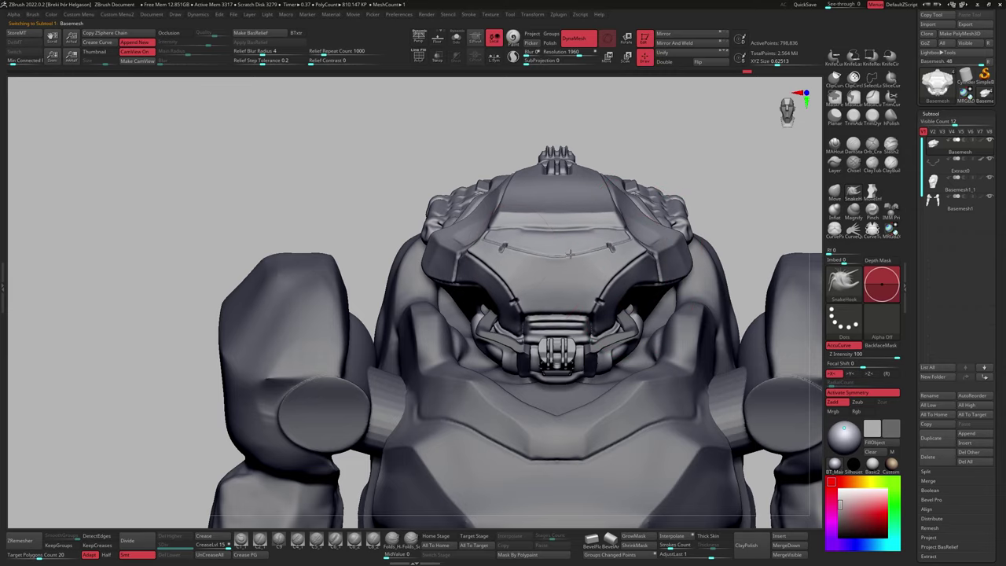
right_drag(539, 222, 566, 196)
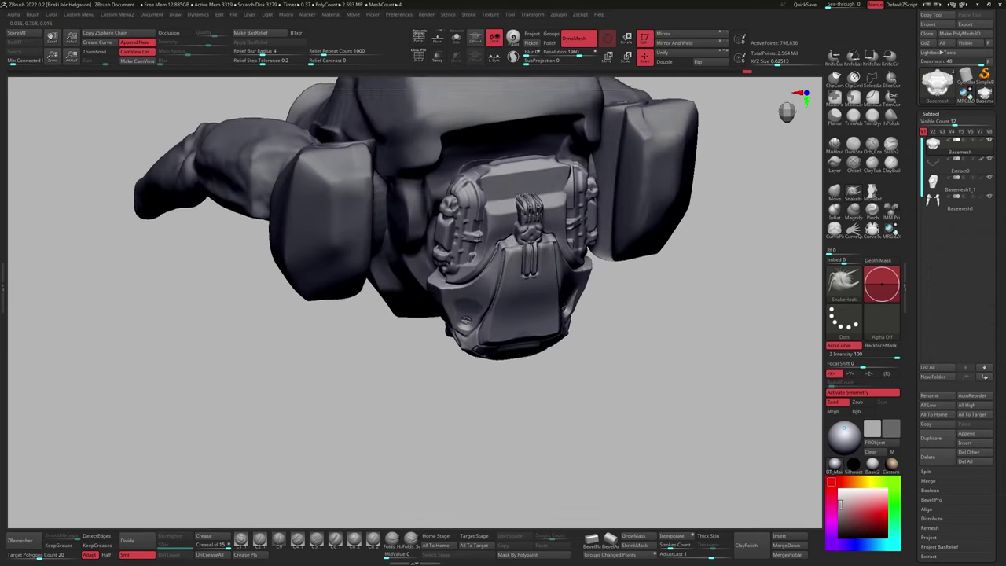
alt+click(566, 309)
mouse_move(566, 309)
right_down()
mouse_move(426, 287)
mouse_move(651, 140)
right_up()
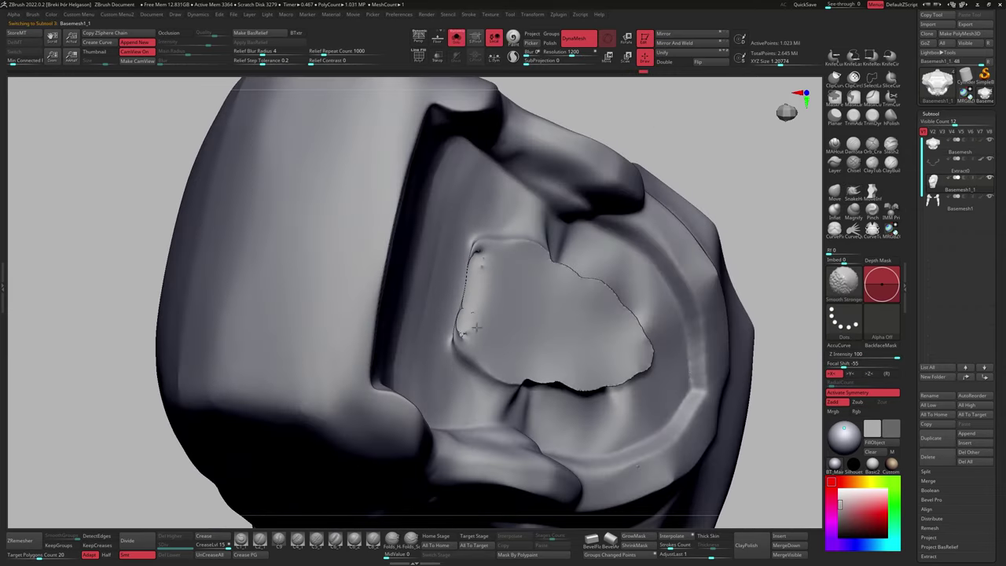
key(shift+f)
mouse_move(466, 287)
right_down()
mouse_move(475, 309)
mouse_move(460, 311)
mouse_move(606, 291)
right_up()
Isolate Basemesh1_1, look down into the neck opening, and pick a new brush.
alt+click(573, 297)
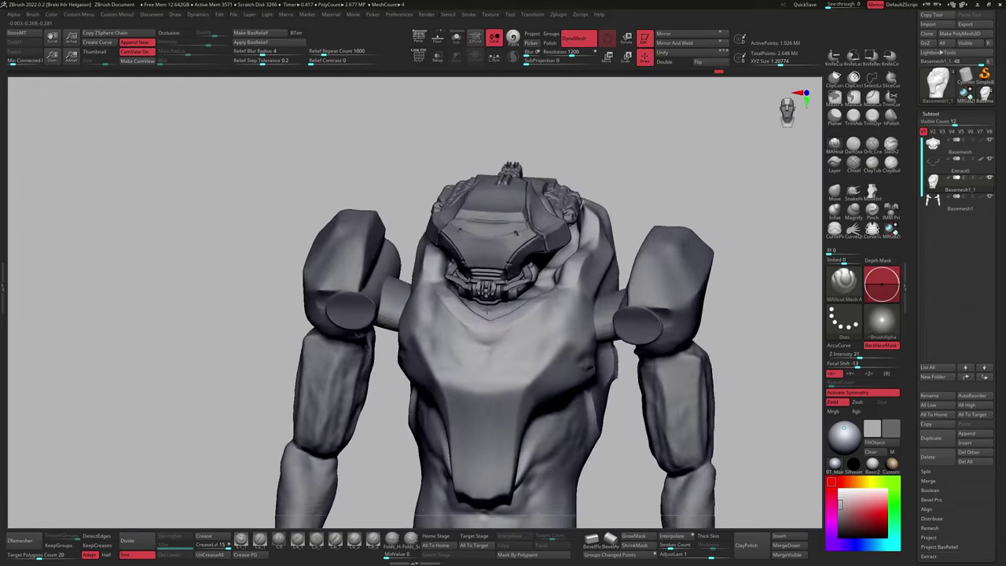
ctrl+right_drag(485, 313, 465, 378)
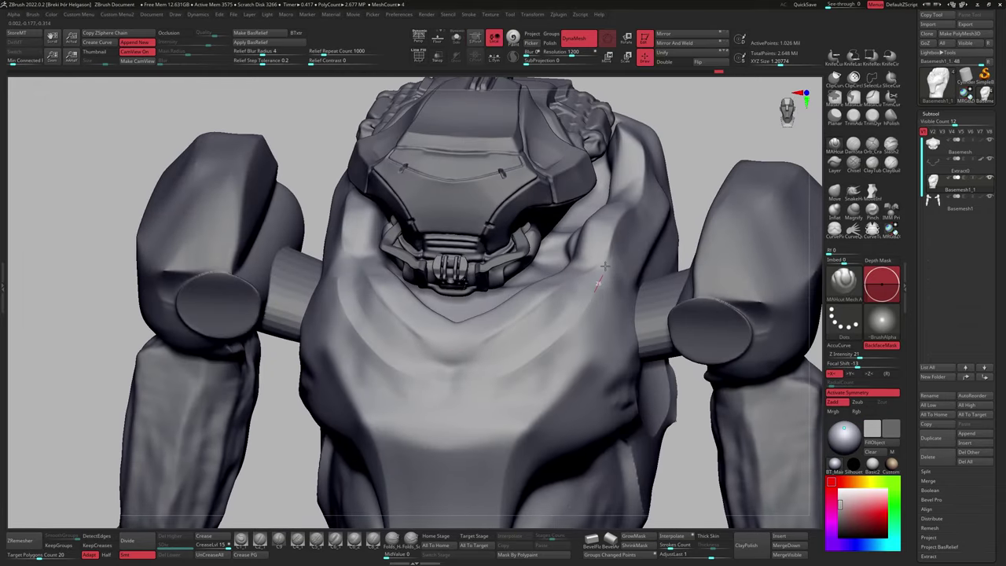
ctrl+right_drag(604, 266, 653, 267)
key(shift+alt+s)
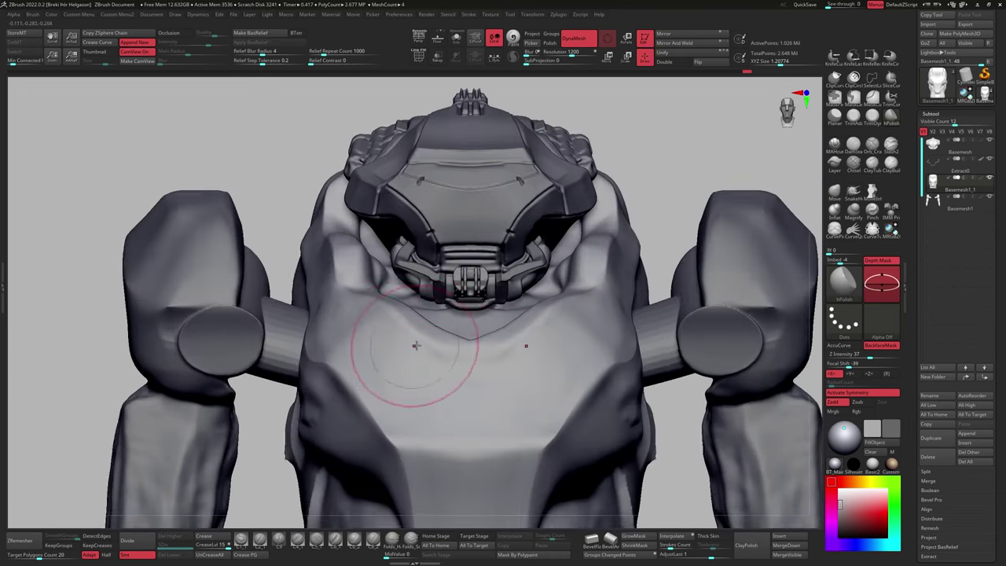
mouse_move(415, 345)
alt+right_down()
mouse_move(503, 362)
mouse_move(539, 280)
mouse_move(561, 314)
mouse_move(605, 340)
alt+right_up()
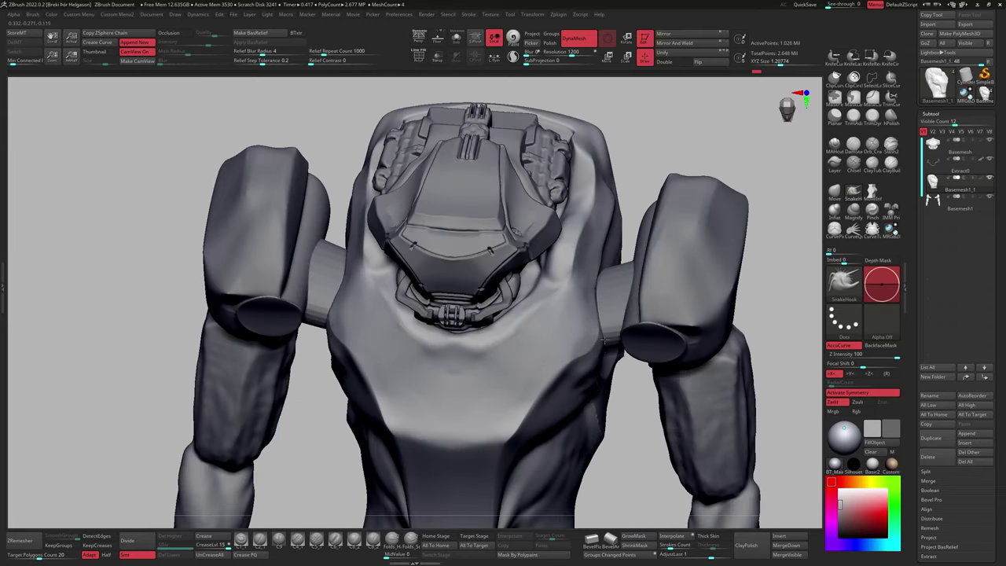
mouse_move(615, 215)
right_down()
mouse_move(550, 252)
mouse_move(523, 220)
right_up()
key(b)
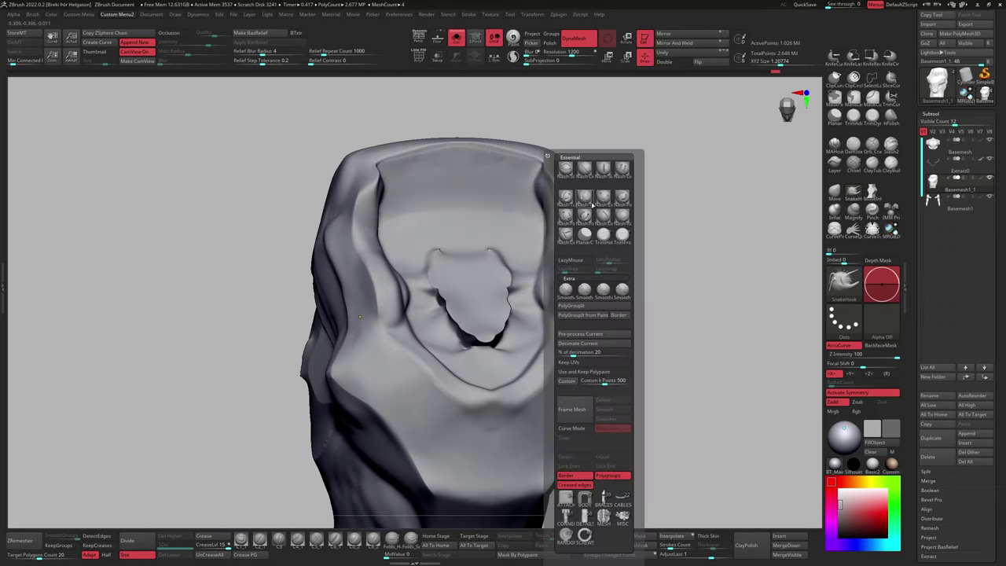
click(522, 213)
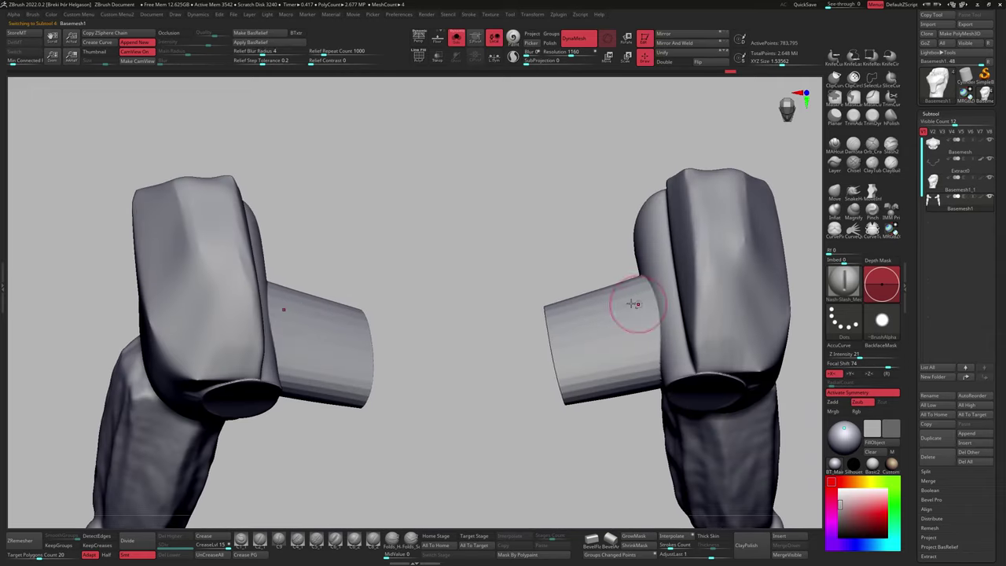
right_drag(634, 303, 741, 291)
Pick the Insert Mesh brush and face the shoulder joint stubs.
key(b)
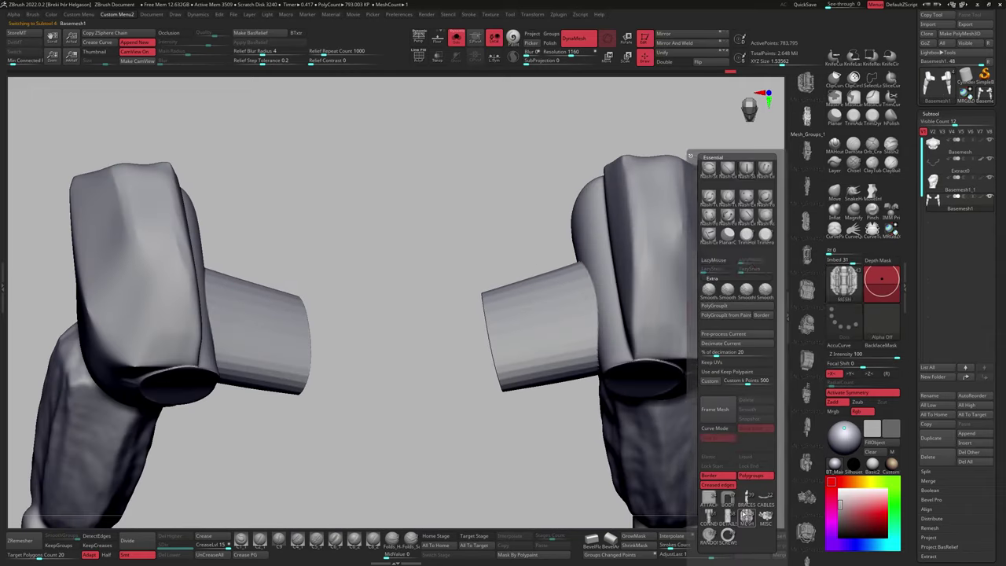
click(763, 243)
right_drag(763, 243, 564, 306)
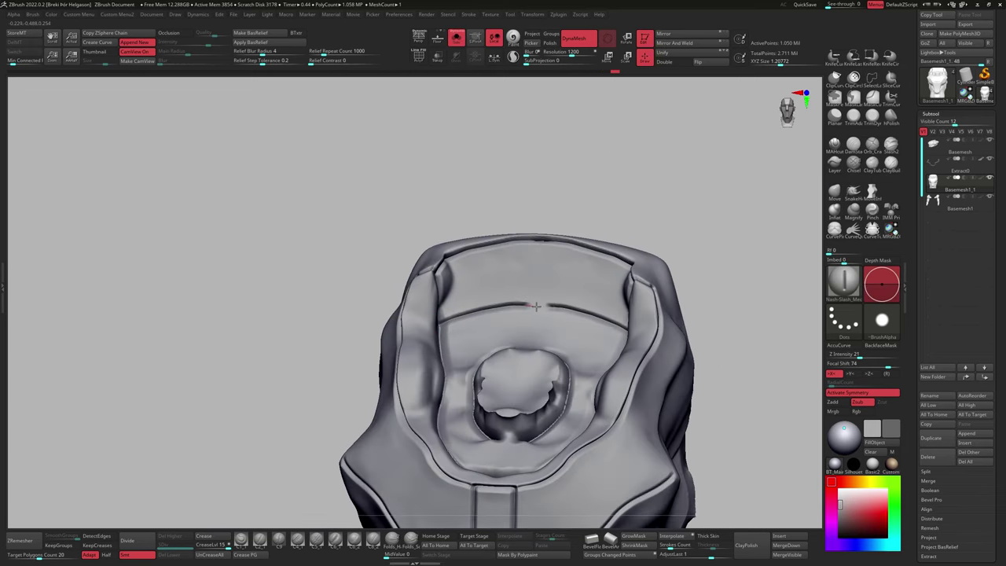
Switch to the hPolish brush, then choose another sculpting brush.
key(b)
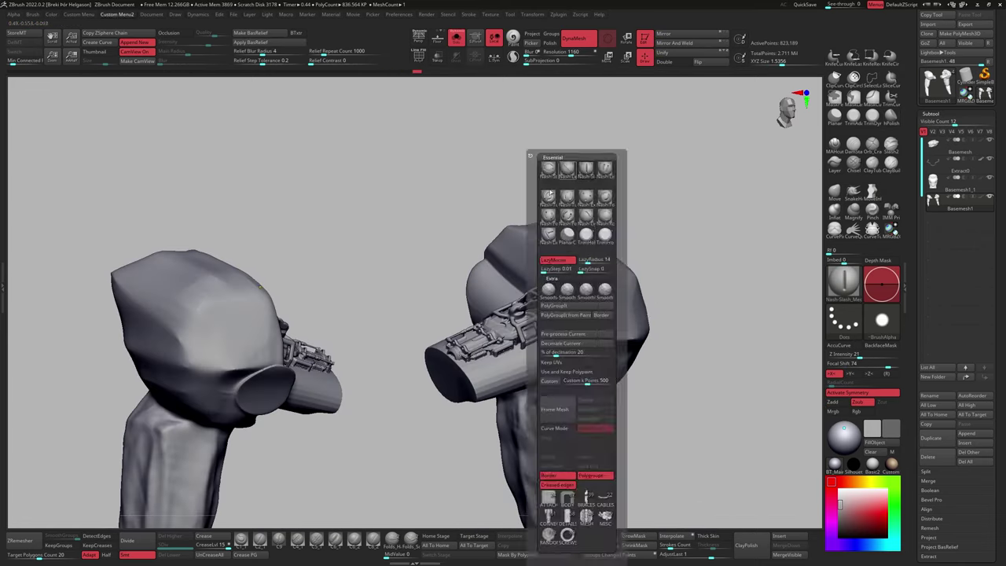
click(580, 279)
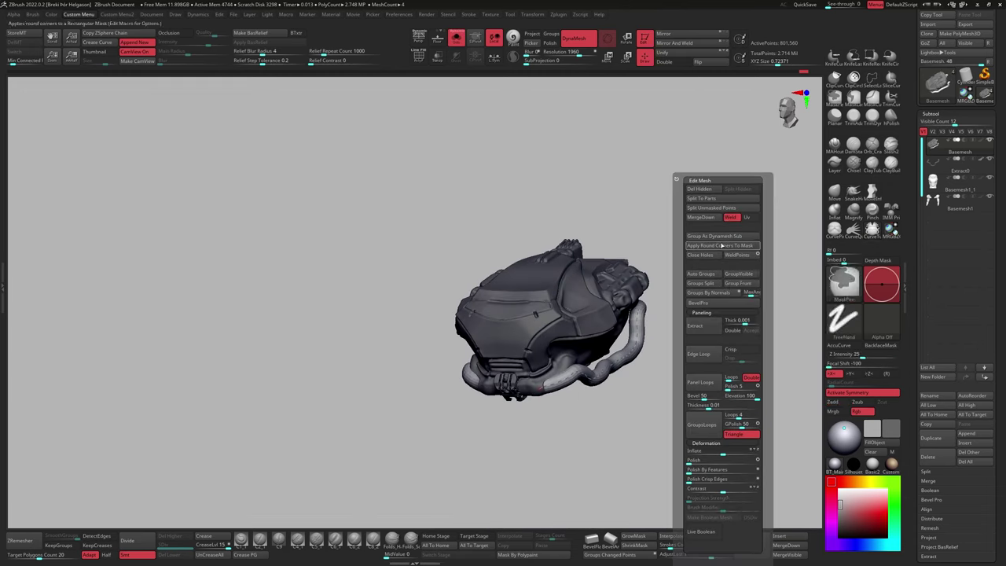
Bring up the Edit Mesh shortcut menu.
key(e)
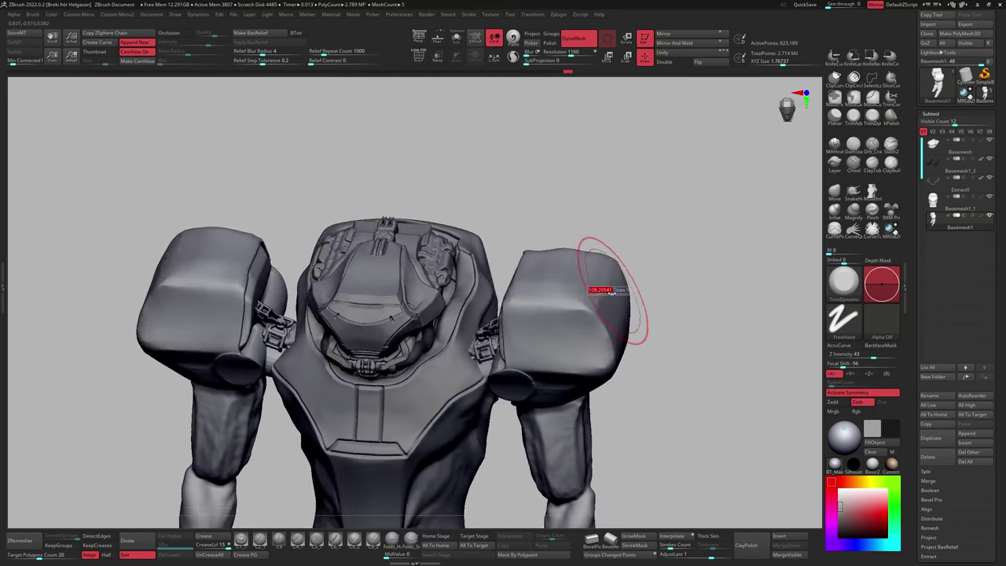
Frame the torso and shoulders and pick the MAHcut Mech A hard-surface cutting brush.
ctrl+right_drag(613, 293, 711, 196)
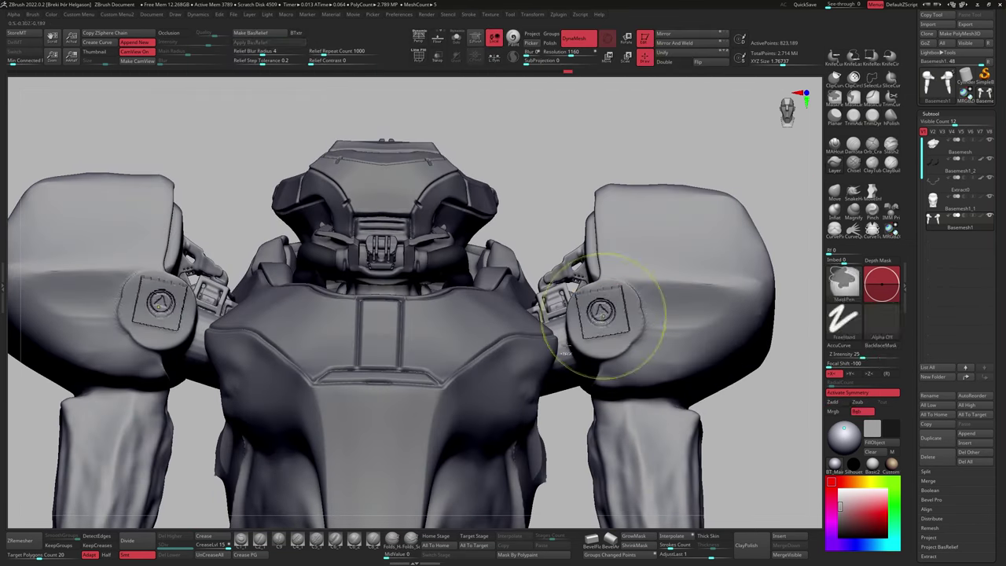
ctrl+right_drag(615, 354, 617, 327)
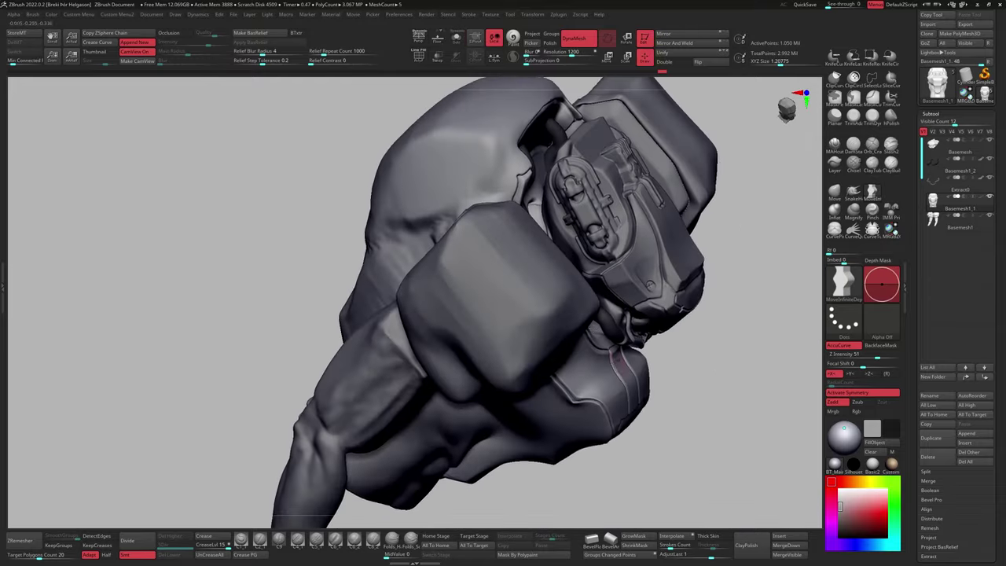
click(834, 145)
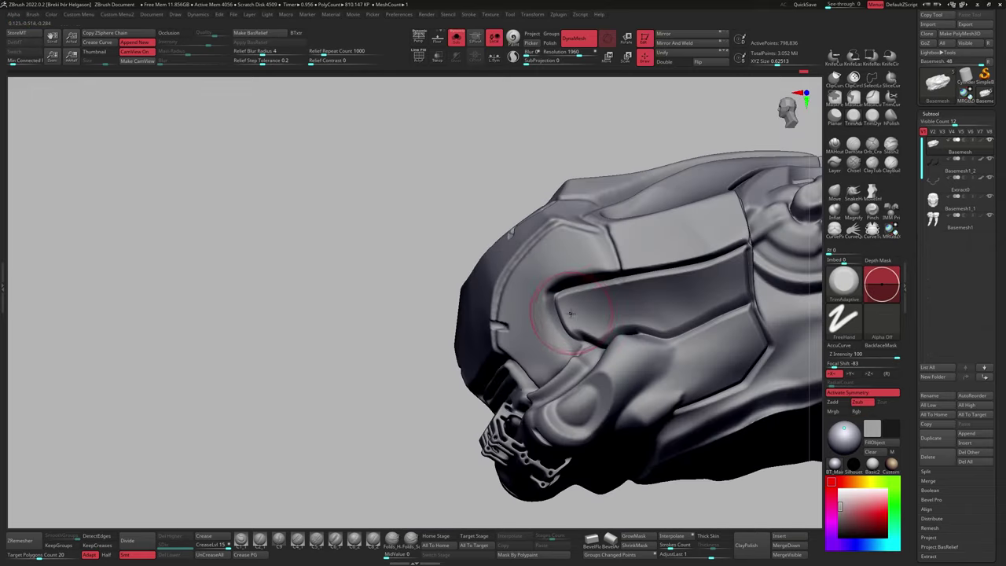
Turn the helmet to a side view, pick a new sculpting brush and resize it.
right_drag(570, 314, 647, 297)
mouse_move(646, 299)
right_down()
mouse_move(621, 314)
mouse_move(668, 287)
mouse_move(645, 293)
mouse_move(627, 272)
right_up()
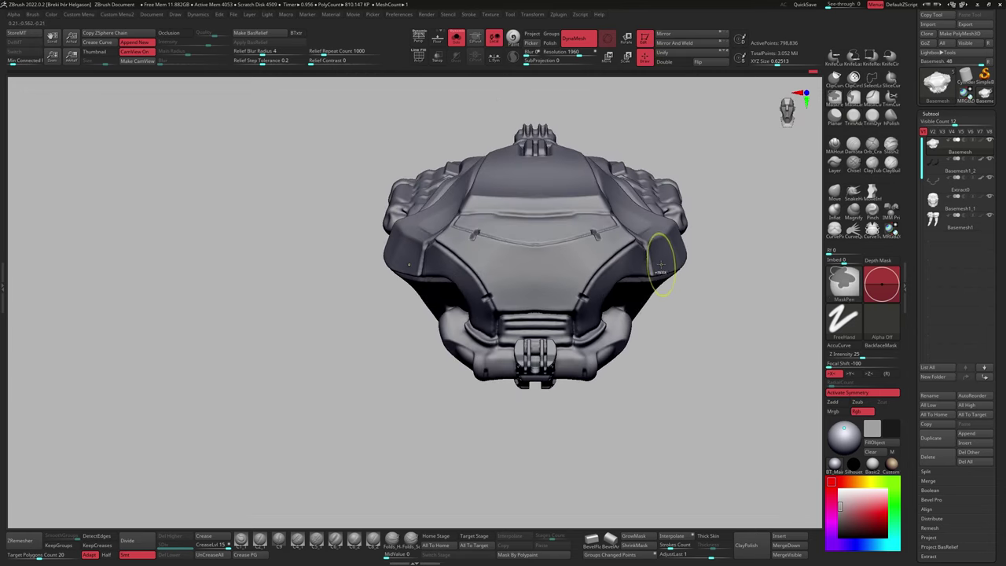
mouse_move(693, 341)
right_down()
mouse_move(643, 242)
mouse_move(595, 319)
right_up()
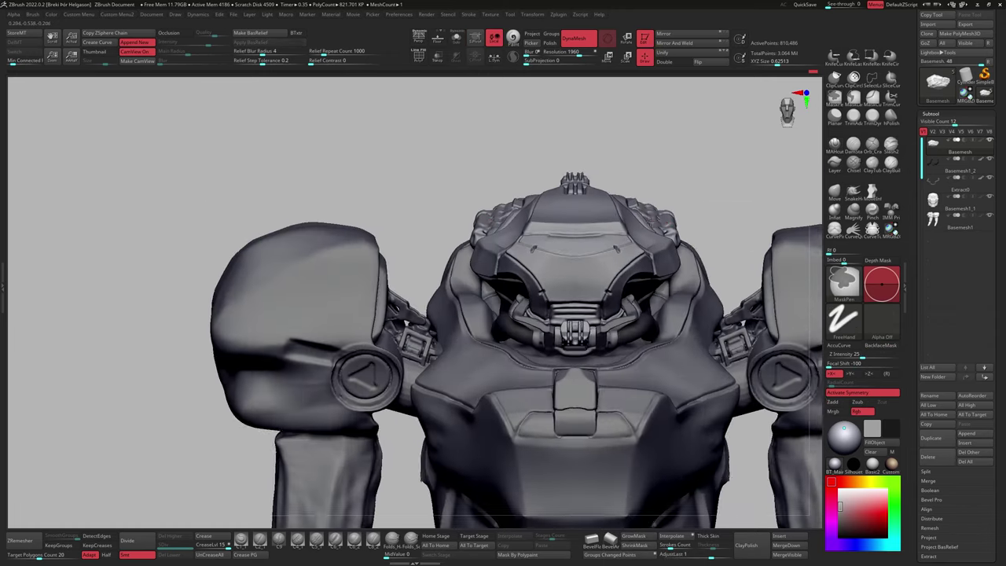
key(b)
click(668, 204)
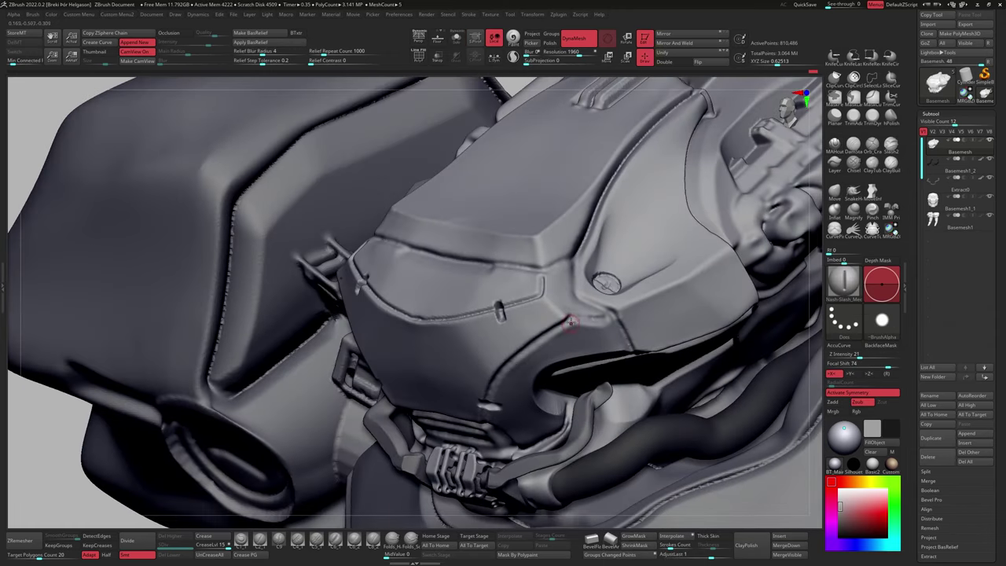
right_drag(629, 338, 591, 325)
key(s)
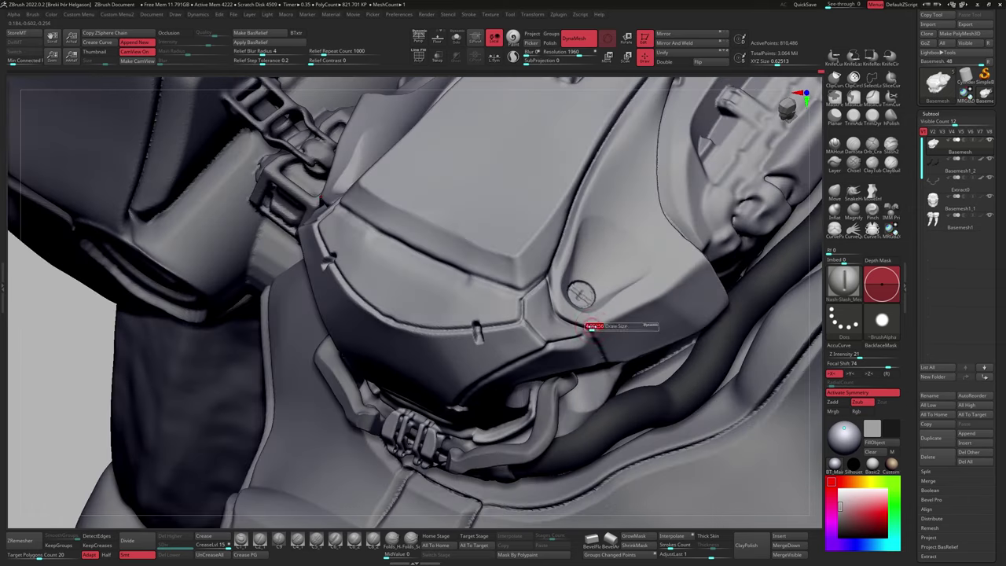
mouse_move(679, 276)
right_down()
mouse_move(542, 383)
mouse_move(495, 310)
right_up()
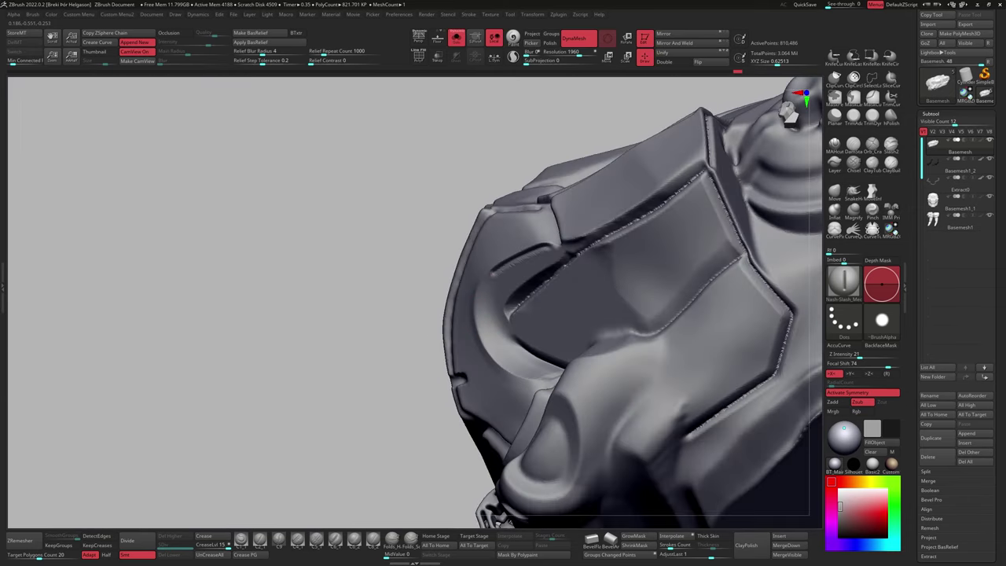
mouse_move(503, 361)
right_down()
mouse_move(566, 314)
mouse_move(535, 346)
mouse_move(535, 320)
mouse_move(579, 265)
mouse_move(566, 259)
mouse_move(499, 291)
mouse_move(472, 157)
mouse_move(408, 393)
mouse_move(502, 263)
mouse_move(817, 171)
right_up()
Switch to hPolish, then select the Nash-Slash brush for cutting grooves.
key(b)
key(h)
key(p)
key(space)
click(597, 235)
key(space)
click(485, 168)
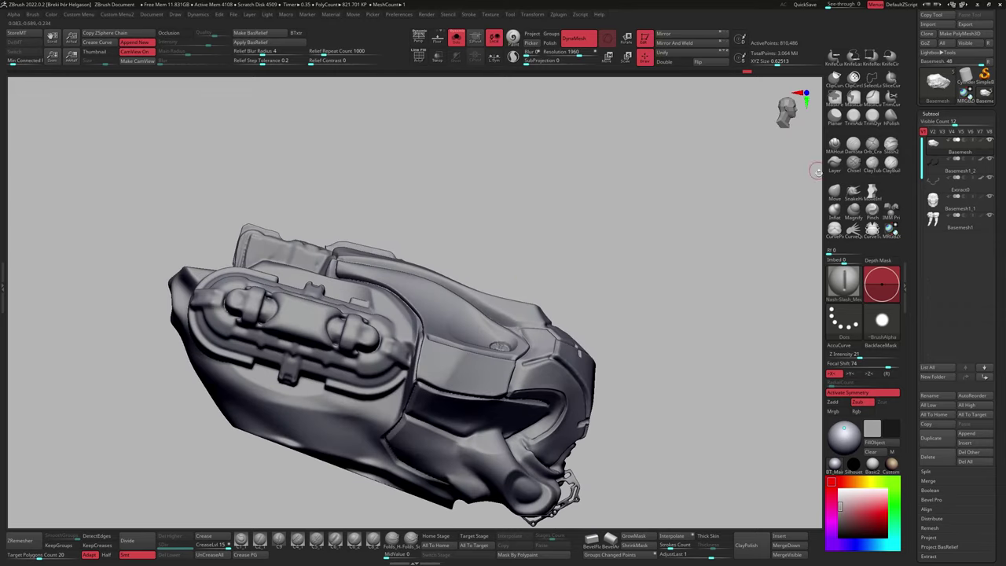
Select Basemesh1_1, show it on its own, and pick the SnakeHook brush.
mouse_move(574, 313)
right_down()
mouse_move(472, 260)
mouse_move(482, 303)
mouse_move(431, 333)
right_up()
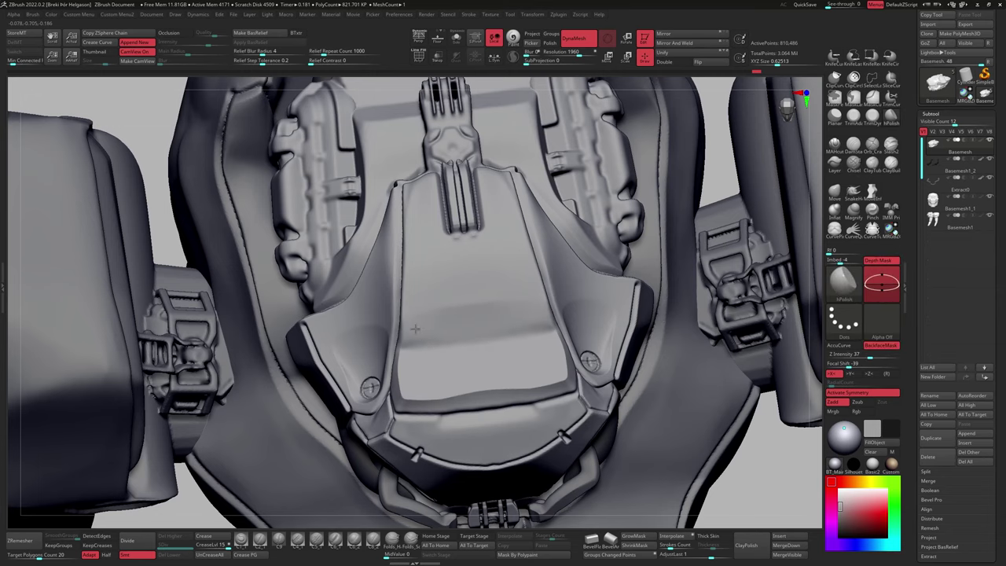
right_drag(465, 279, 423, 303)
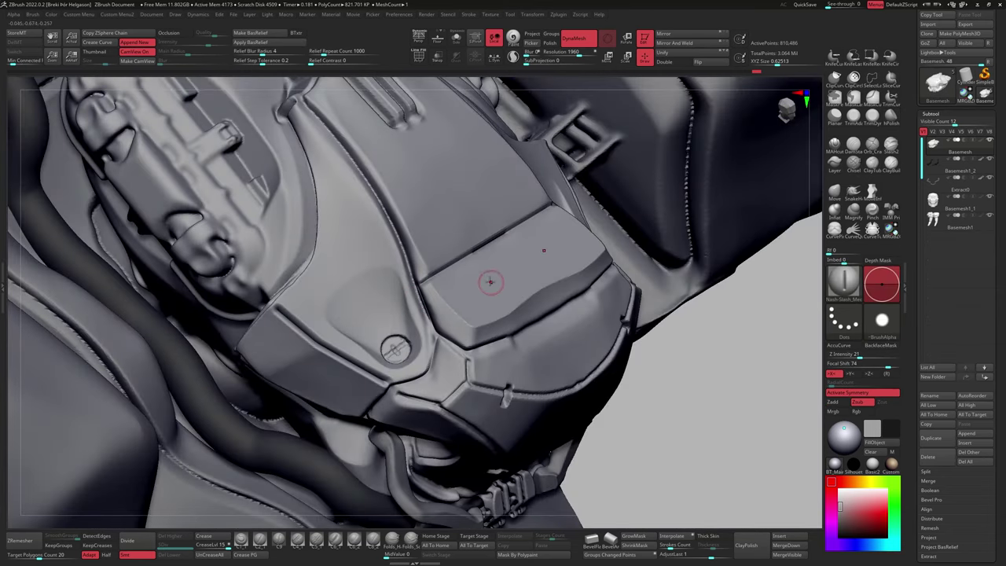
mouse_move(489, 281)
right_down()
mouse_move(469, 250)
mouse_move(495, 236)
mouse_move(515, 174)
mouse_move(484, 214)
right_up()
key(space)
key(space)
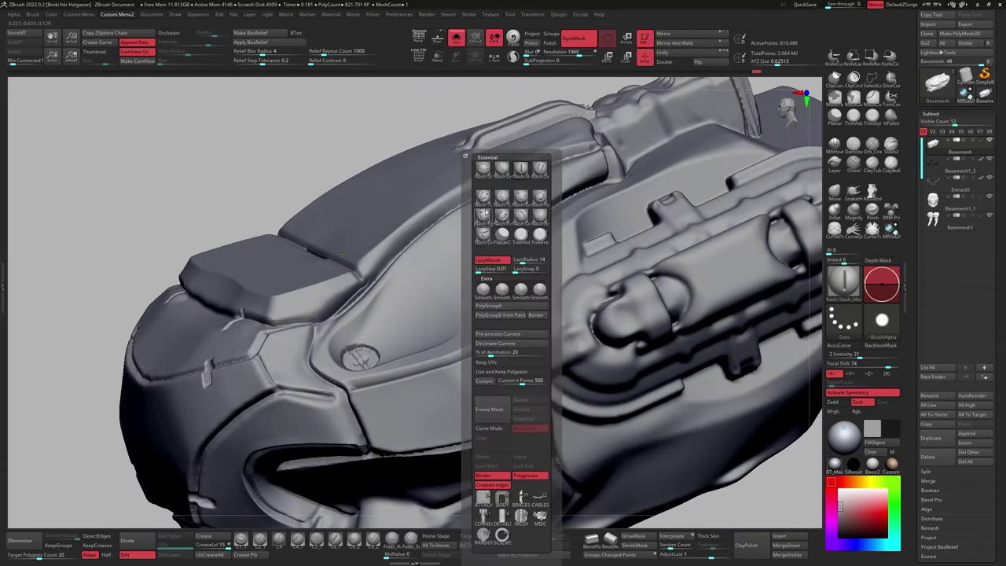
mouse_move(521, 365)
right_down()
mouse_move(524, 375)
mouse_move(479, 353)
mouse_move(528, 322)
mouse_move(547, 336)
right_up()
mouse_move(539, 369)
right_down()
mouse_move(558, 344)
mouse_move(568, 399)
right_up()
alt+click(566, 364)
mouse_move(601, 306)
right_down()
mouse_move(610, 280)
mouse_move(621, 299)
mouse_move(561, 312)
right_up()
key(b)
key(s)
key(h)
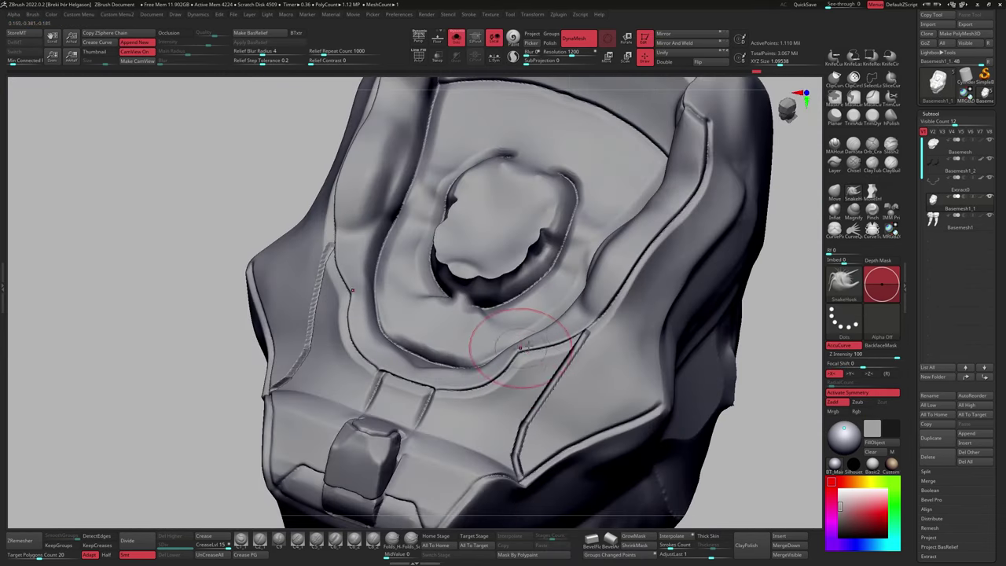
mouse_move(588, 343)
right_down()
mouse_move(533, 310)
mouse_move(526, 385)
mouse_move(512, 359)
mouse_move(524, 386)
mouse_move(550, 338)
mouse_move(499, 314)
mouse_move(494, 350)
right_up()
Insert the brace mesh and move it into place with the gizmo.
key(space)
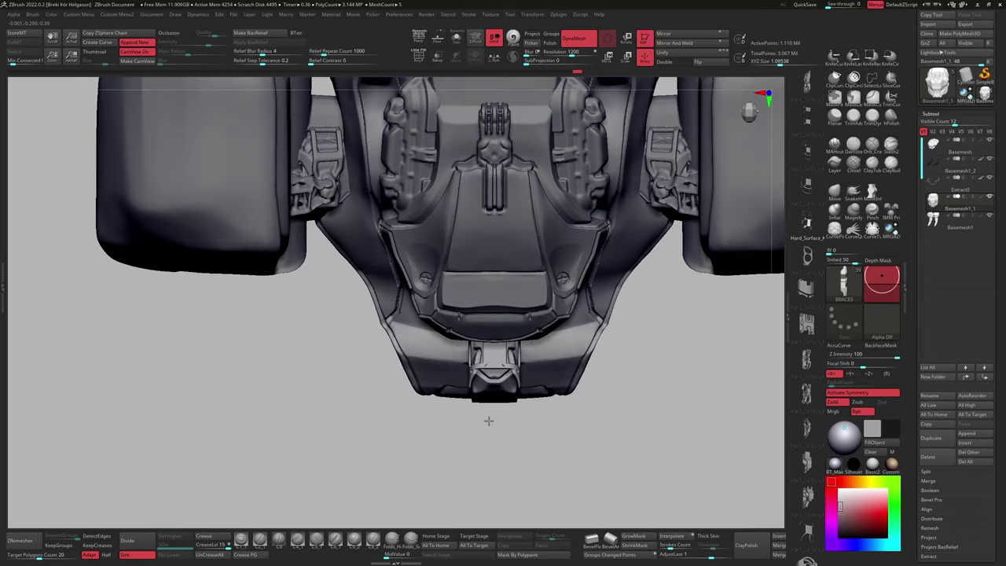
key(w)
mouse_move(488, 420)
right_down()
mouse_move(518, 401)
mouse_move(550, 412)
mouse_move(534, 393)
mouse_move(561, 411)
mouse_move(416, 360)
mouse_move(802, 196)
mouse_move(661, 201)
right_up()
key(q)
mouse_move(496, 353)
right_down()
mouse_move(537, 352)
mouse_move(521, 355)
mouse_move(505, 278)
mouse_move(442, 259)
right_up()
key(p)
Bring the torso into a close three-quarter view and choose a smoothing brush.
key(e)
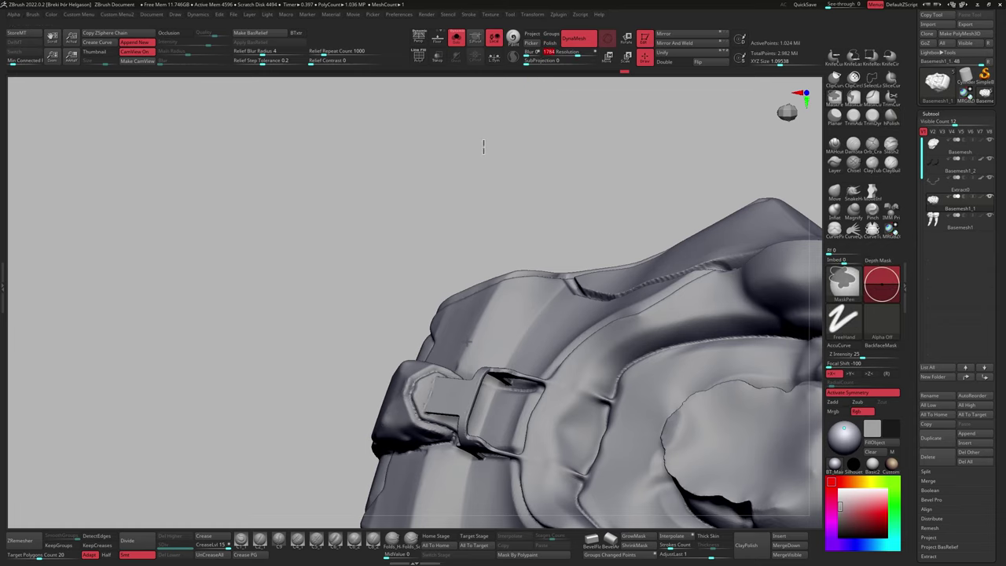
mouse_move(458, 462)
right_down()
mouse_move(443, 354)
mouse_move(532, 330)
mouse_move(542, 350)
right_up()
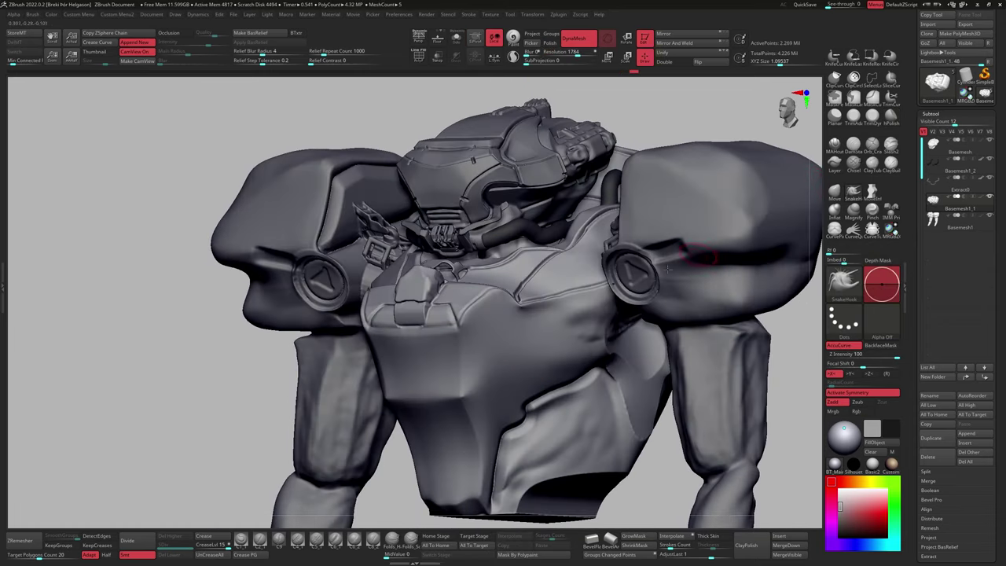
right_drag(819, 176, 668, 110)
right_drag(609, 119, 542, 369)
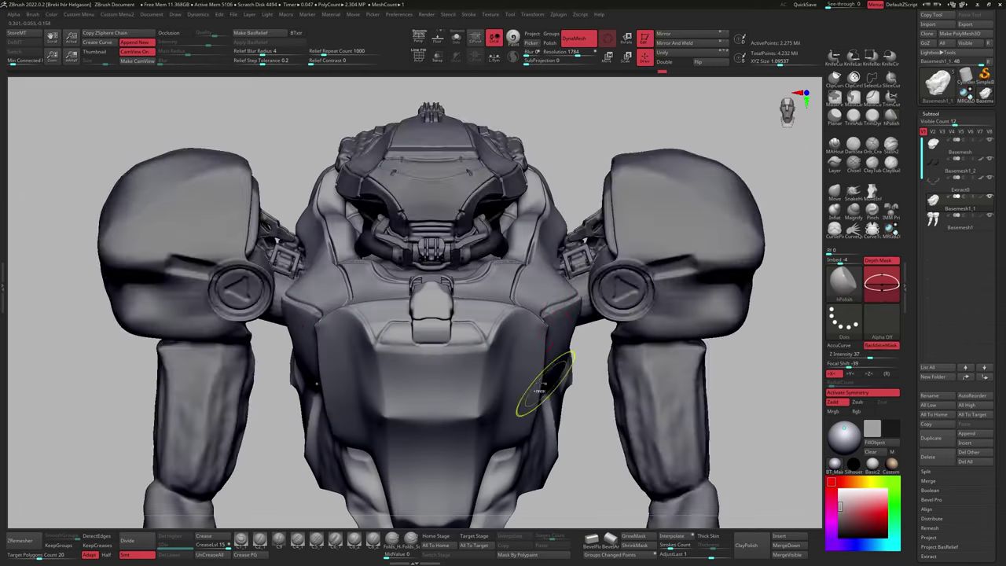
mouse_move(542, 387)
right_down()
mouse_move(483, 292)
mouse_move(452, 315)
mouse_move(428, 308)
mouse_move(440, 315)
right_up()
key(b)
click(448, 235)
right_drag(447, 236, 472, 330)
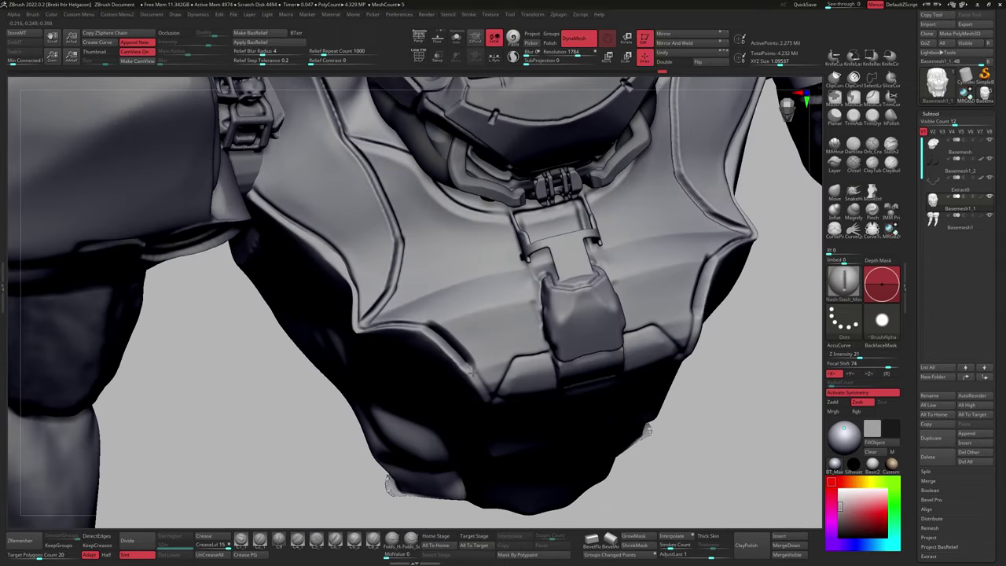
mouse_move(386, 483)
right_down()
mouse_move(295, 361)
mouse_move(399, 375)
mouse_move(464, 330)
right_up()
Smooth and hPolish the chest plate's curved surface below the collar, then select SnakeHook.
key(b)
click(467, 319)
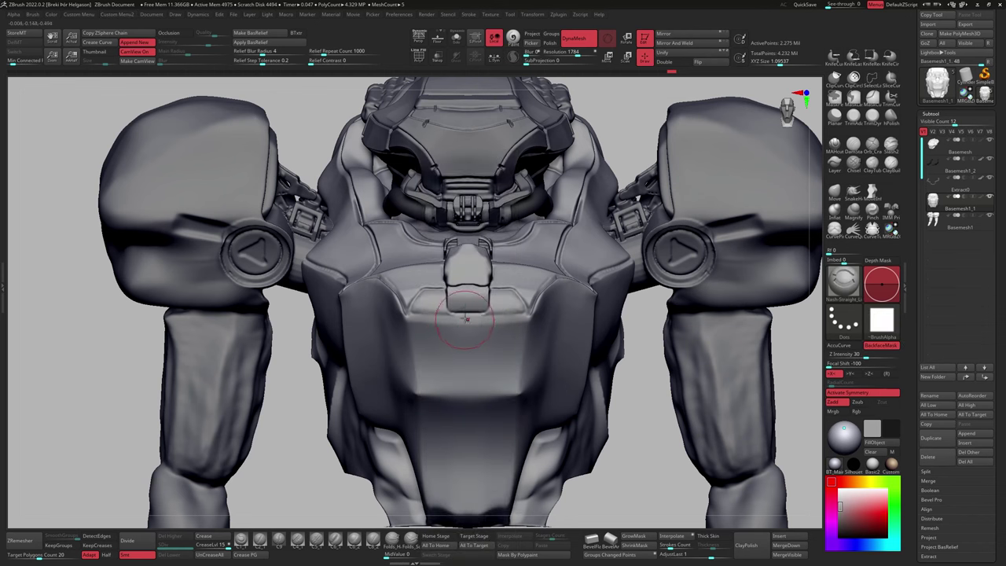
mouse_move(466, 366)
right_down()
mouse_move(449, 359)
mouse_move(540, 310)
mouse_move(511, 322)
mouse_move(496, 313)
right_up()
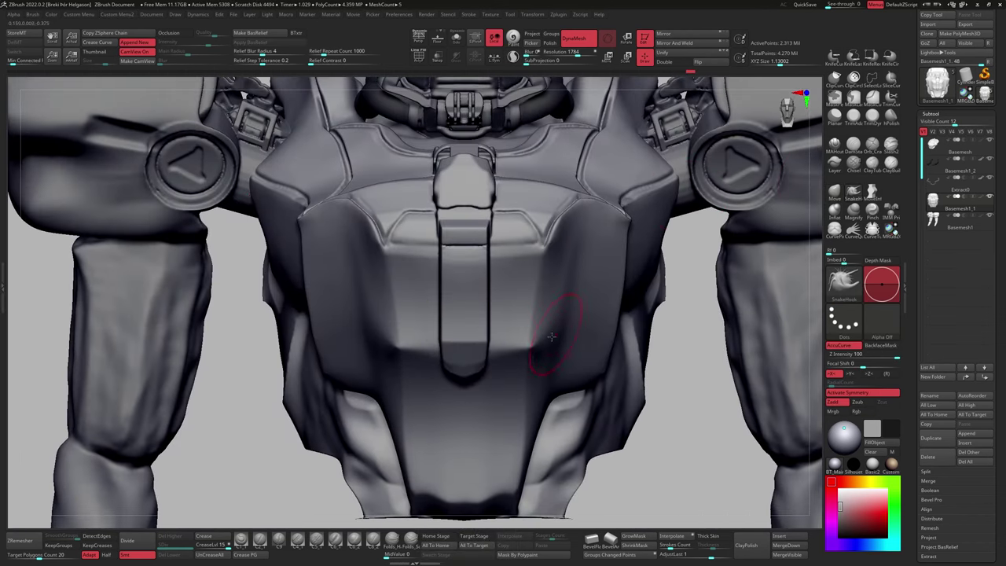
right_drag(552, 336, 546, 310)
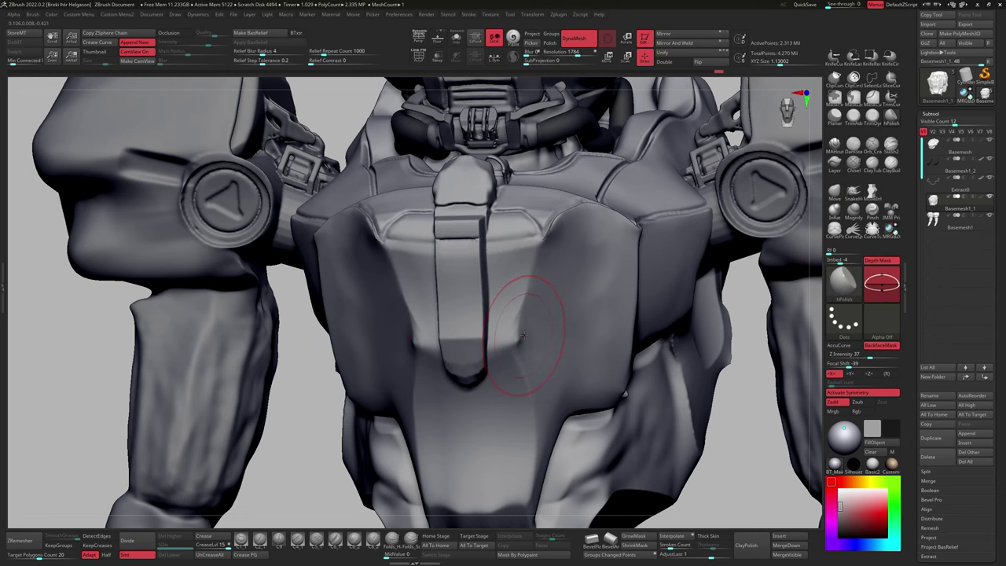
mouse_move(544, 311)
right_down()
mouse_move(516, 227)
mouse_move(479, 246)
right_up()
mouse_move(547, 219)
right_down()
mouse_move(516, 265)
mouse_move(506, 312)
mouse_move(539, 303)
mouse_move(535, 323)
right_up()
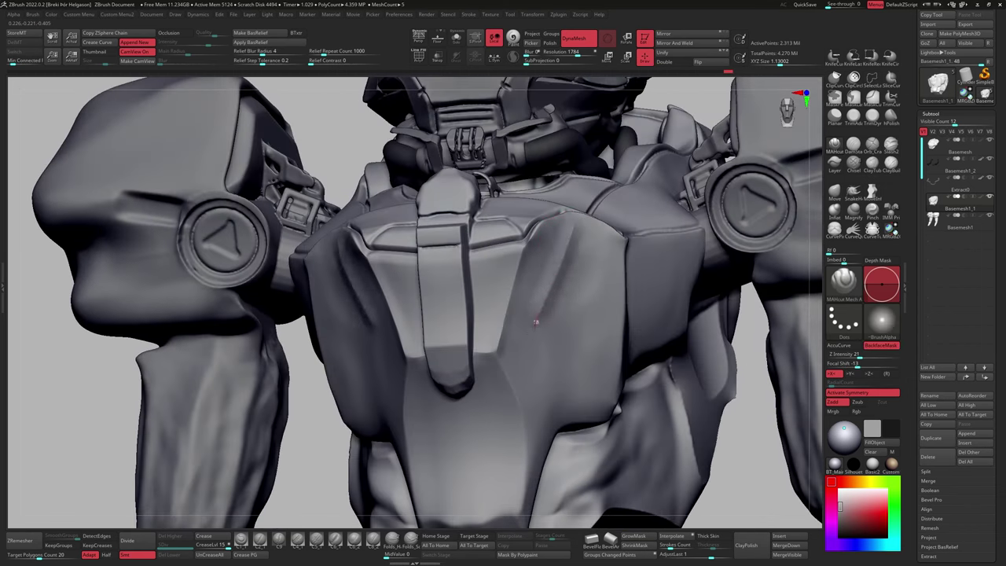
right_drag(551, 380, 583, 425)
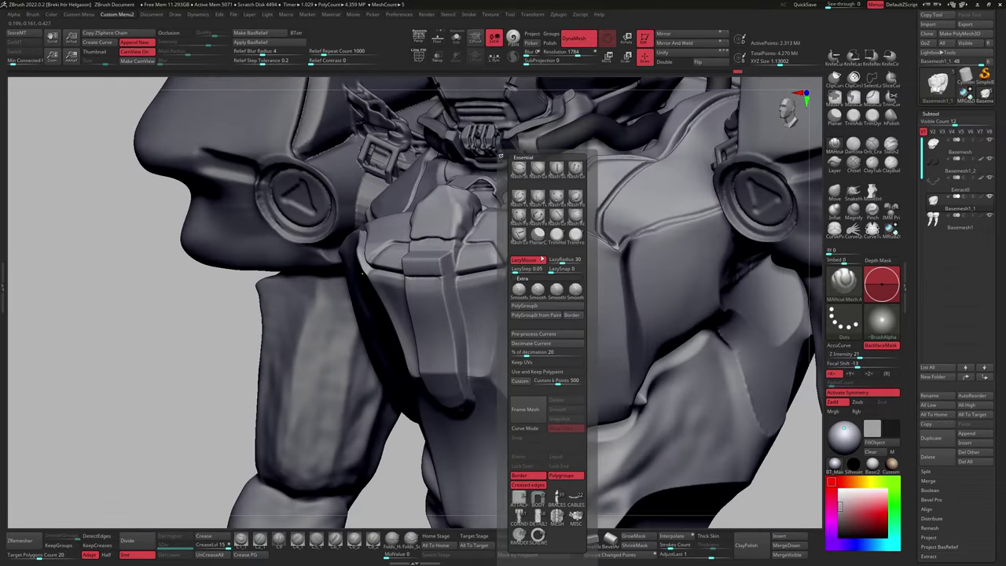
right_drag(572, 358, 585, 397)
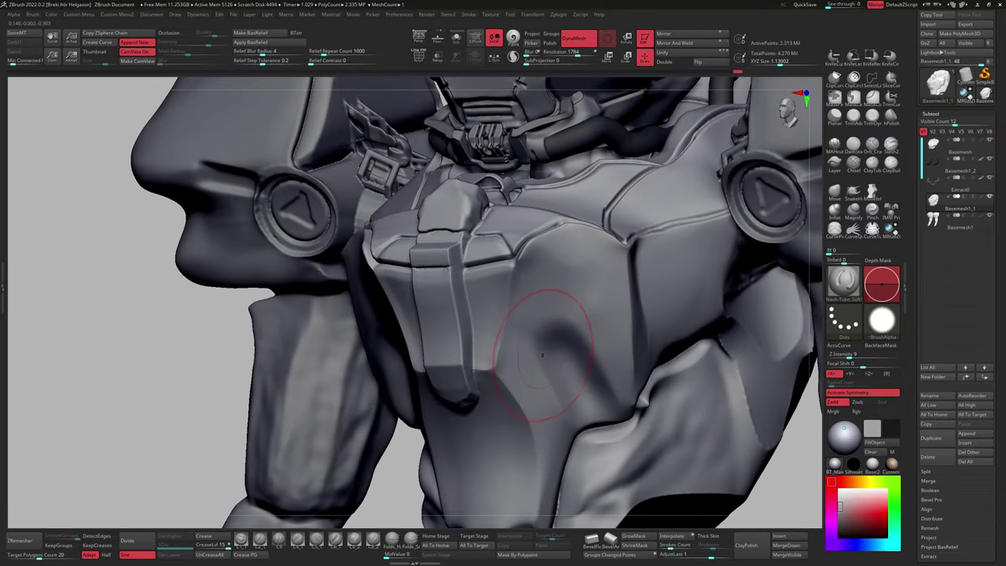
mouse_move(547, 362)
right_down()
mouse_move(566, 338)
mouse_move(555, 352)
mouse_move(590, 338)
mouse_move(555, 323)
mouse_move(794, 183)
right_up()
click(854, 191)
mouse_move(544, 352)
right_down()
mouse_move(650, 260)
mouse_move(543, 326)
mouse_move(597, 314)
mouse_move(516, 343)
mouse_move(617, 276)
mouse_move(595, 196)
mouse_move(743, 531)
right_up()
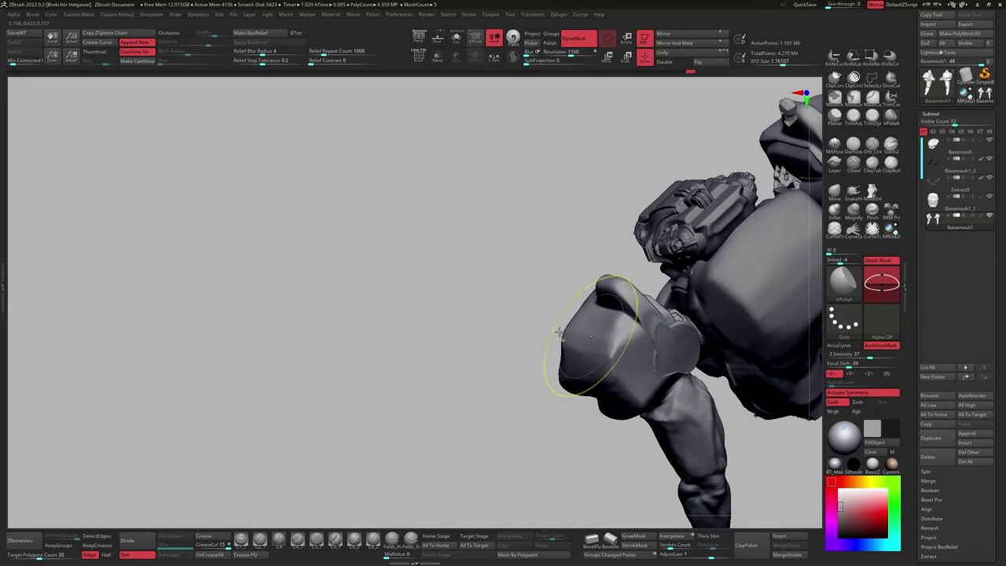
Make the shoulder pads the active subtool and cut into them with Mesh_Slash.
right_drag(558, 334, 642, 313)
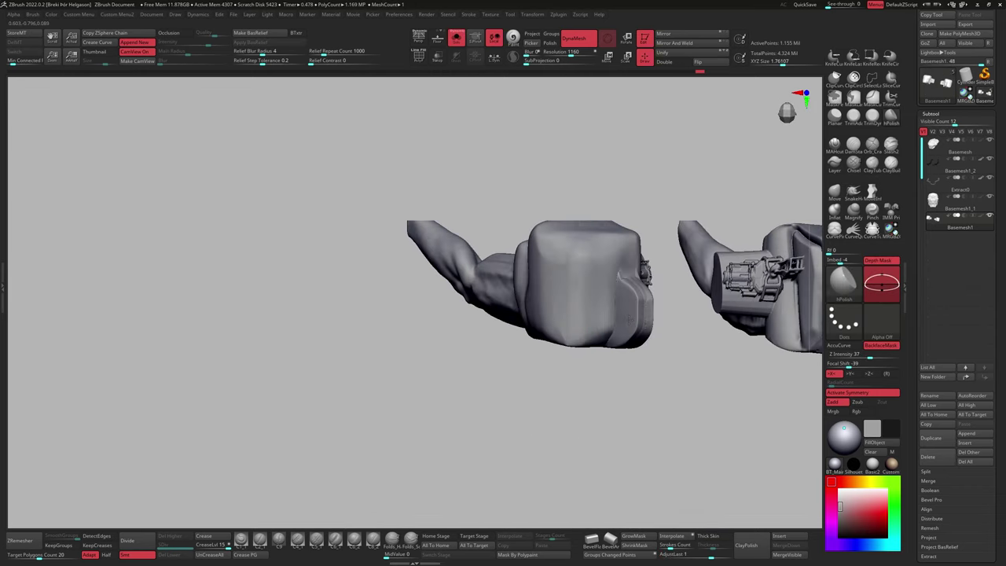
right_drag(680, 328, 590, 261)
mouse_move(613, 330)
right_down()
mouse_move(606, 359)
mouse_move(621, 338)
mouse_move(588, 360)
mouse_move(609, 385)
mouse_move(550, 354)
mouse_move(335, 301)
mouse_move(354, 372)
mouse_move(649, 264)
mouse_move(571, 303)
right_up()
key(w)
key(q)
key(b)
click(593, 343)
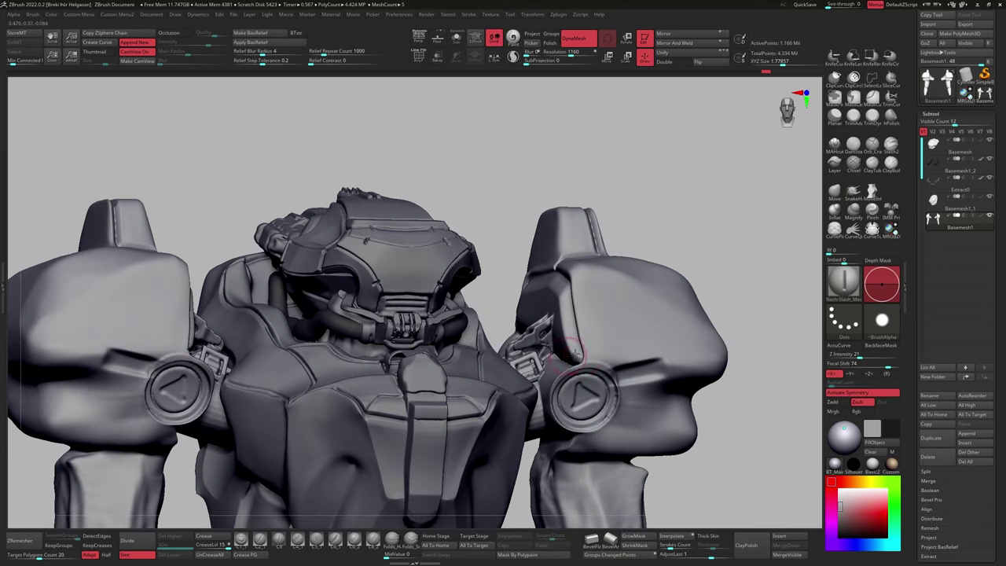
right_drag(592, 342, 592, 343)
mouse_move(697, 331)
right_down()
mouse_move(674, 359)
mouse_move(684, 347)
right_up()
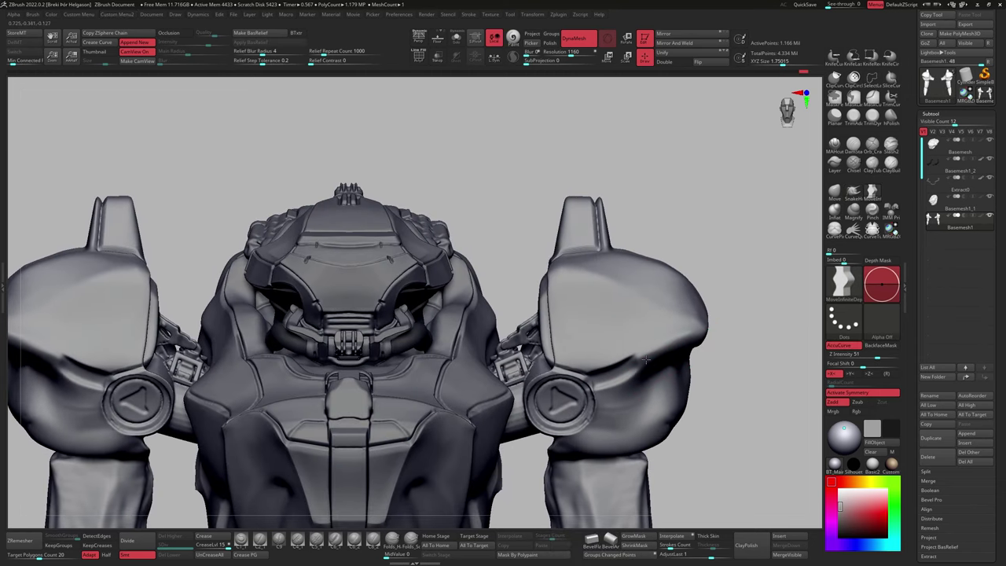
right_drag(697, 269, 526, 312)
Flatten the shoulder pad planes with the TrimDynamic brush.
key(b)
key(t)
key(d)
right_drag(594, 251, 471, 405)
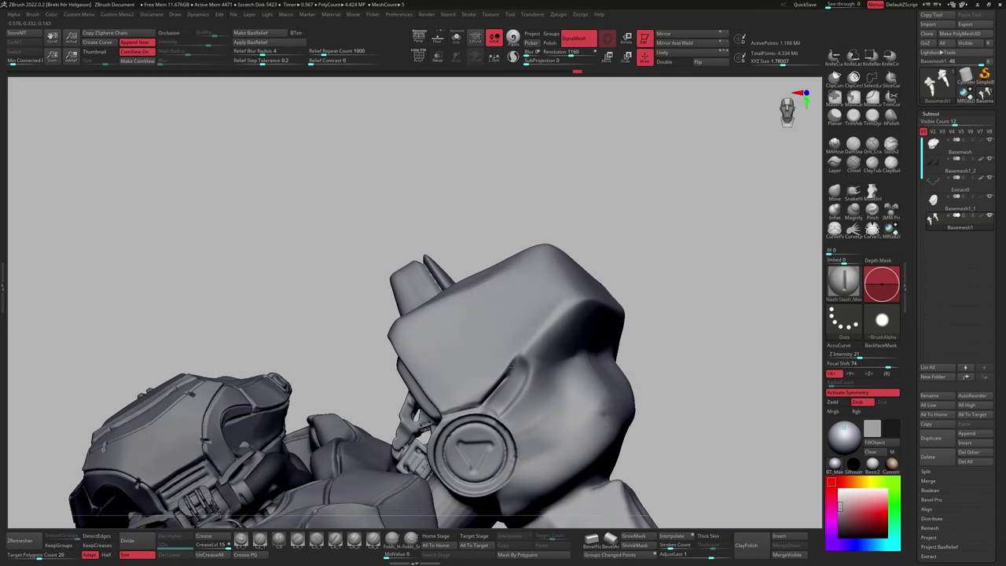
right_drag(510, 366, 569, 367)
mouse_move(649, 316)
right_down()
mouse_move(668, 321)
mouse_move(644, 312)
mouse_move(815, 189)
mouse_move(614, 390)
mouse_move(602, 359)
mouse_move(813, 220)
right_up()
Polish the shoulder pad edges into crisp bevels with hPolish.
key(b)
key(h)
key(p)
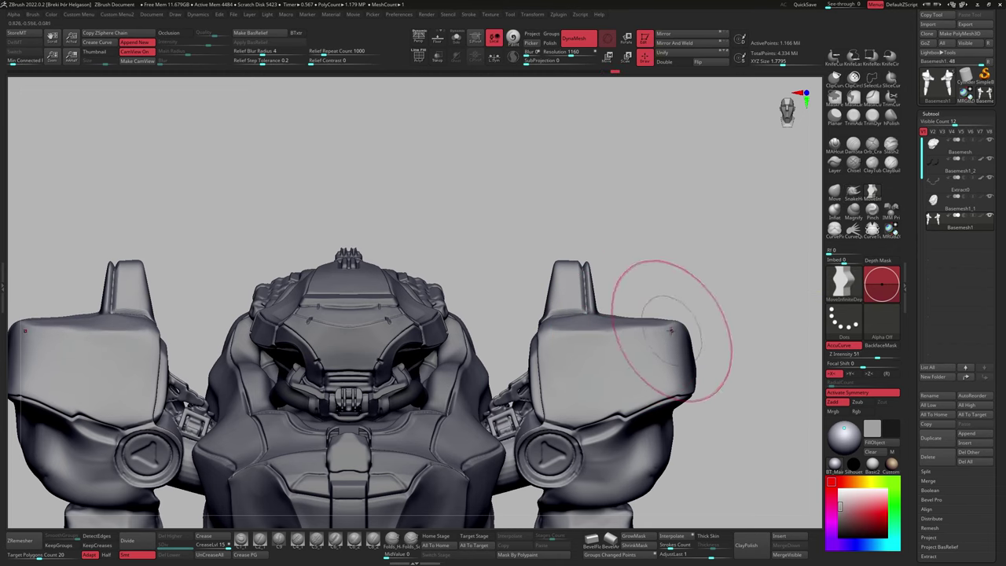
mouse_move(747, 203)
right_down()
mouse_move(648, 337)
mouse_move(579, 337)
mouse_move(614, 297)
mouse_move(644, 294)
mouse_move(666, 254)
mouse_move(810, 187)
right_up()
Activate the torso armor subtool and polish its side with hPolish.
key(b)
key(s)
key(h)
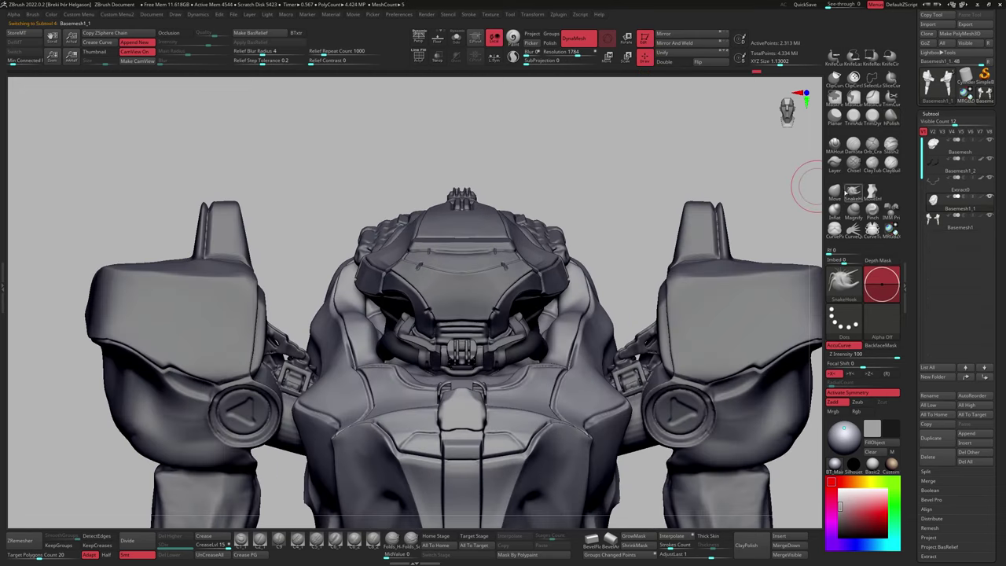
right_drag(503, 259, 643, 255)
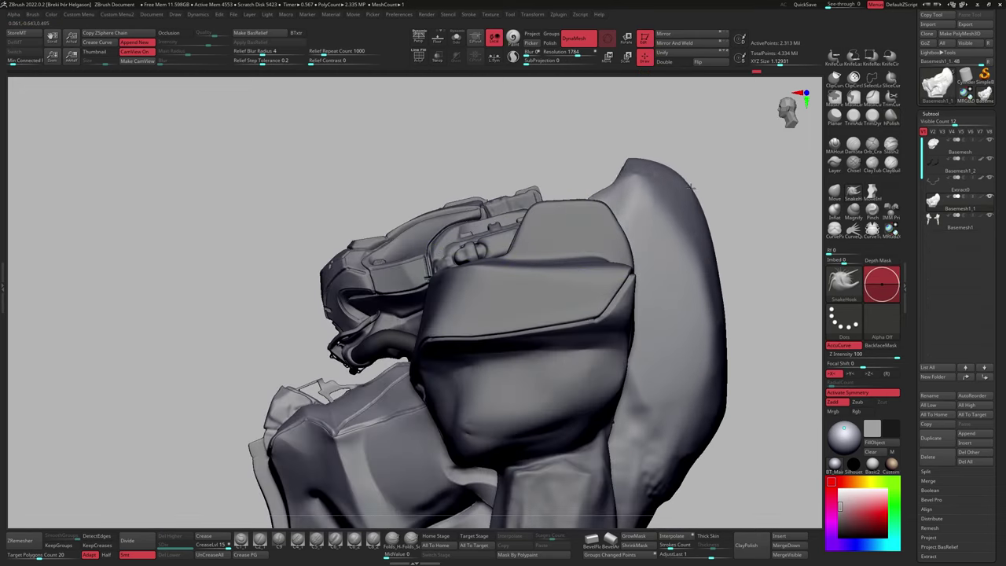
mouse_move(702, 220)
right_down()
mouse_move(696, 202)
mouse_move(660, 199)
mouse_move(644, 228)
mouse_move(556, 279)
mouse_move(633, 332)
mouse_move(632, 345)
mouse_move(674, 303)
mouse_move(790, 114)
right_up()
click(890, 118)
mouse_move(653, 291)
right_down()
mouse_move(625, 309)
mouse_move(676, 275)
mouse_move(723, 220)
right_up()
Pull the torso side with SnakeHook, then choose Mesh_Slash and frame the model front-on.
key(b)
key(s)
key(h)
key(f)
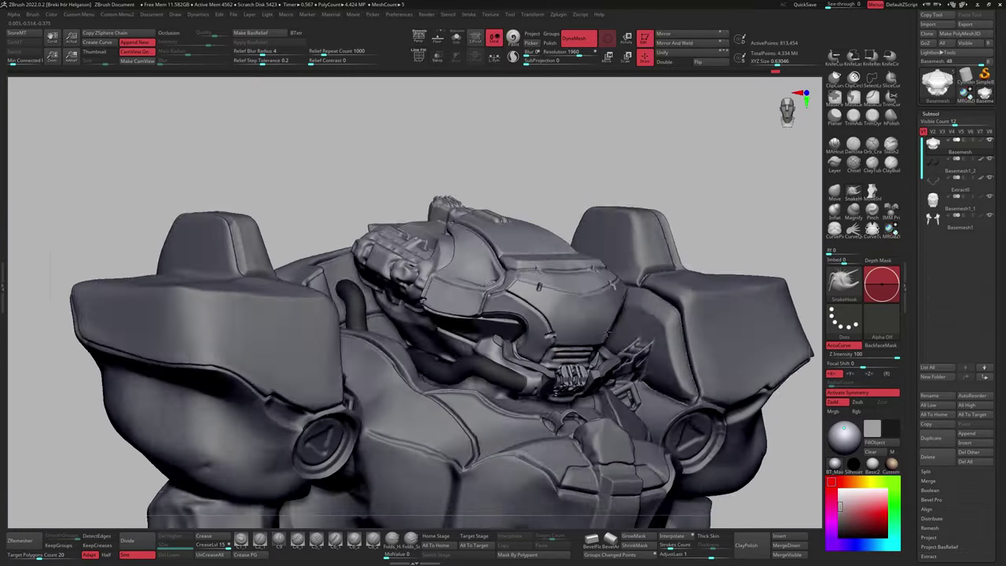
key(f)
key(b)
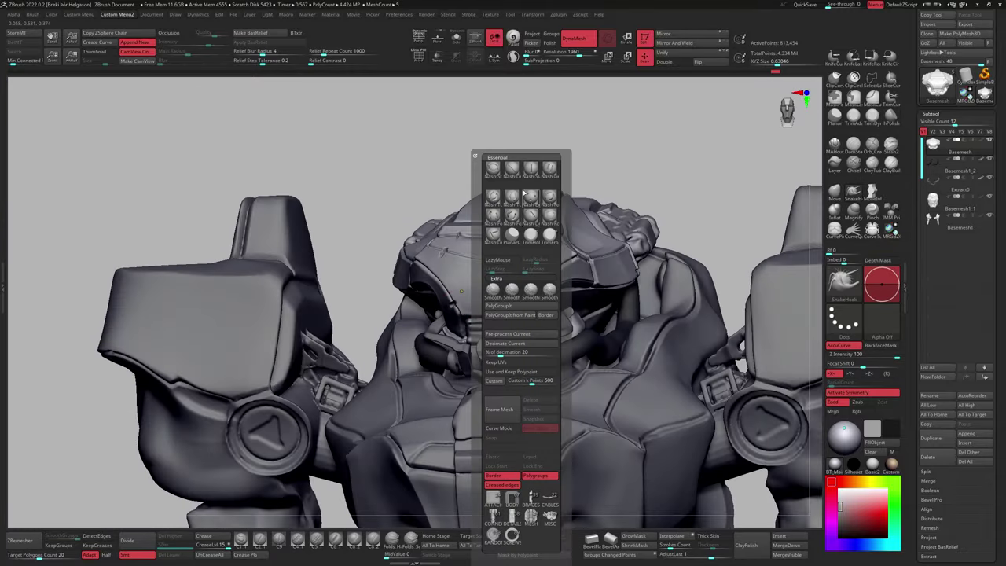
click(554, 376)
mouse_move(554, 376)
ctrl+right_down()
mouse_move(551, 346)
mouse_move(554, 375)
ctrl+right_up()
mouse_move(407, 347)
right_down()
mouse_move(425, 316)
mouse_move(539, 359)
mouse_move(519, 344)
mouse_move(472, 337)
mouse_move(550, 306)
mouse_move(564, 348)
mouse_move(630, 288)
right_up()
key(f)
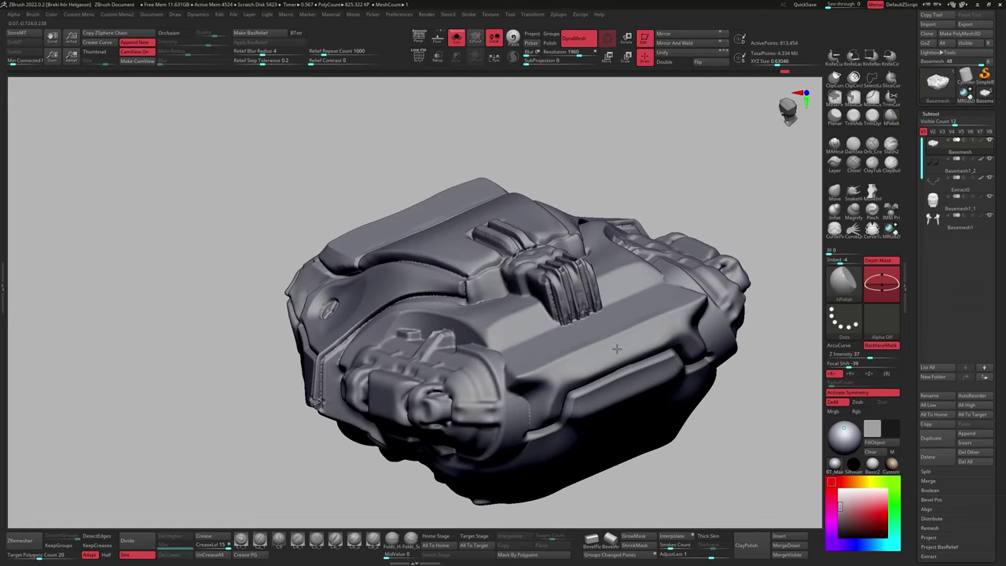
From a close top-down view, nudge the helmet's top ridge with a Move brush.
mouse_move(617, 348)
right_down()
mouse_move(566, 359)
mouse_move(521, 314)
mouse_move(549, 293)
mouse_move(513, 228)
right_up()
key(space)
click(465, 178)
right_drag(465, 178, 495, 244)
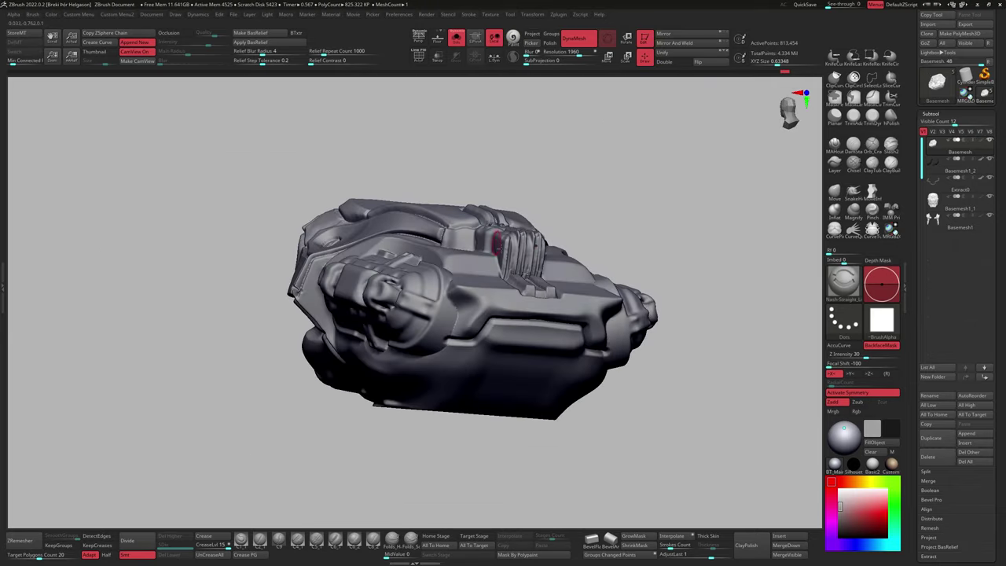
right_drag(692, 523, 503, 344)
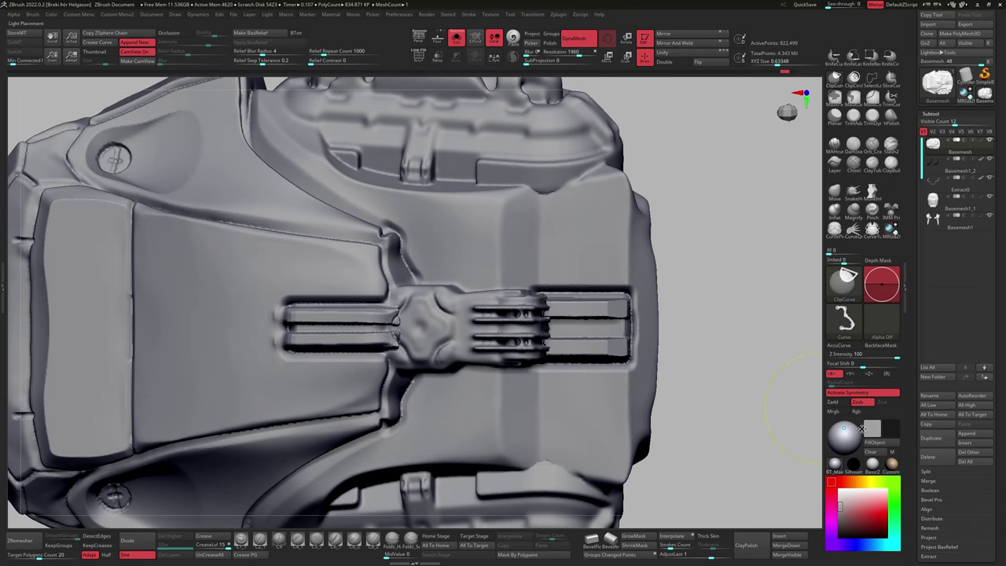
ctrl+click(500, 338)
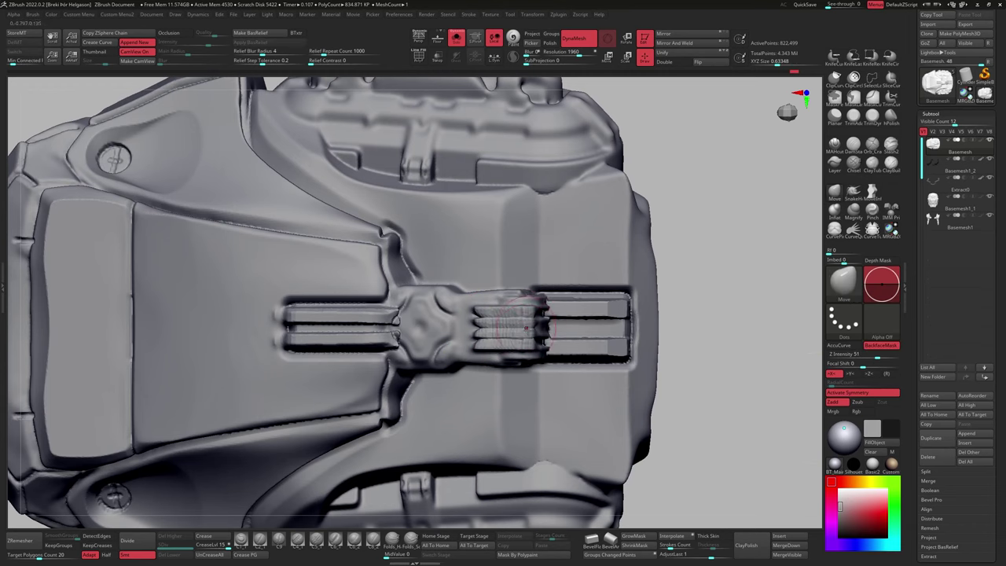
mouse_move(525, 328)
right_down()
mouse_move(589, 322)
mouse_move(511, 291)
mouse_move(478, 254)
mouse_move(550, 260)
right_up()
mouse_move(497, 344)
right_down()
mouse_move(483, 359)
mouse_move(503, 354)
mouse_move(487, 346)
mouse_move(599, 308)
right_up()
Solo the Extract0 neck strap and push it into shape with the Move brush.
alt+click(748, 301)
key(f)
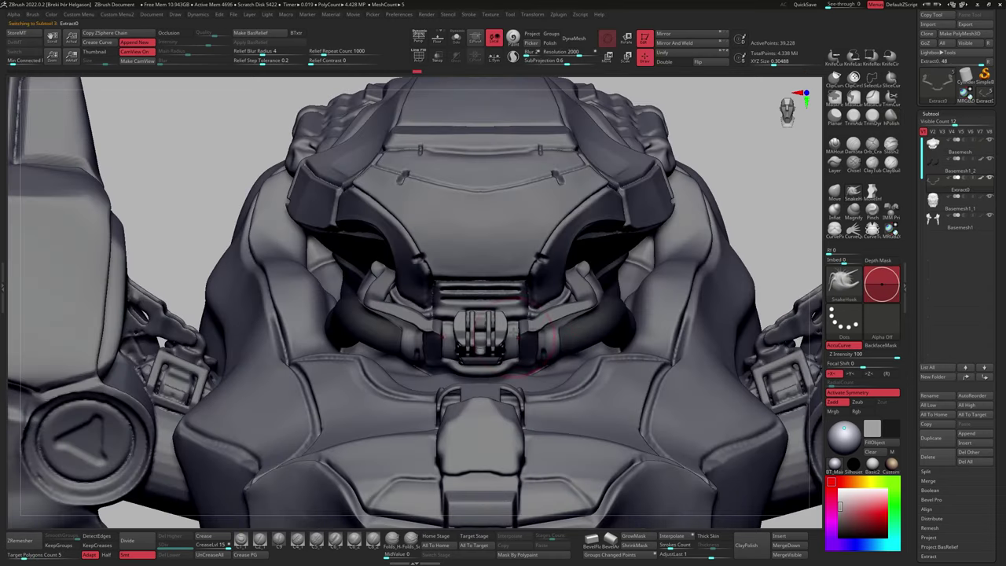
mouse_move(479, 338)
right_down()
mouse_move(397, 377)
mouse_move(579, 291)
mouse_move(564, 287)
mouse_move(597, 259)
mouse_move(707, 204)
right_up()
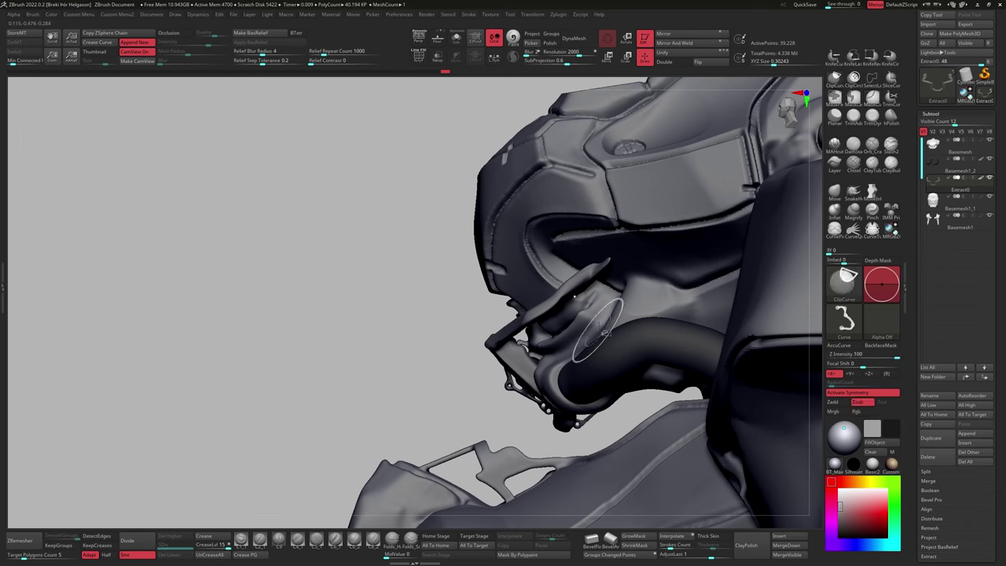
right_drag(647, 271, 620, 298)
ctrl+shift+click(613, 305)
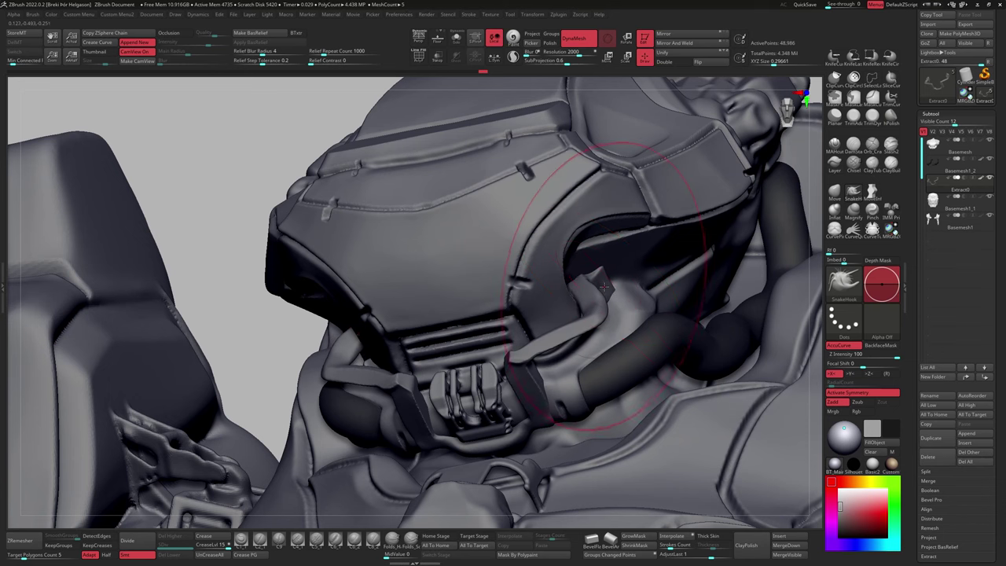
mouse_move(603, 287)
right_down()
mouse_move(600, 315)
mouse_move(643, 263)
right_up()
key(b)
key(m)
key(v)
right_drag(604, 304, 589, 244)
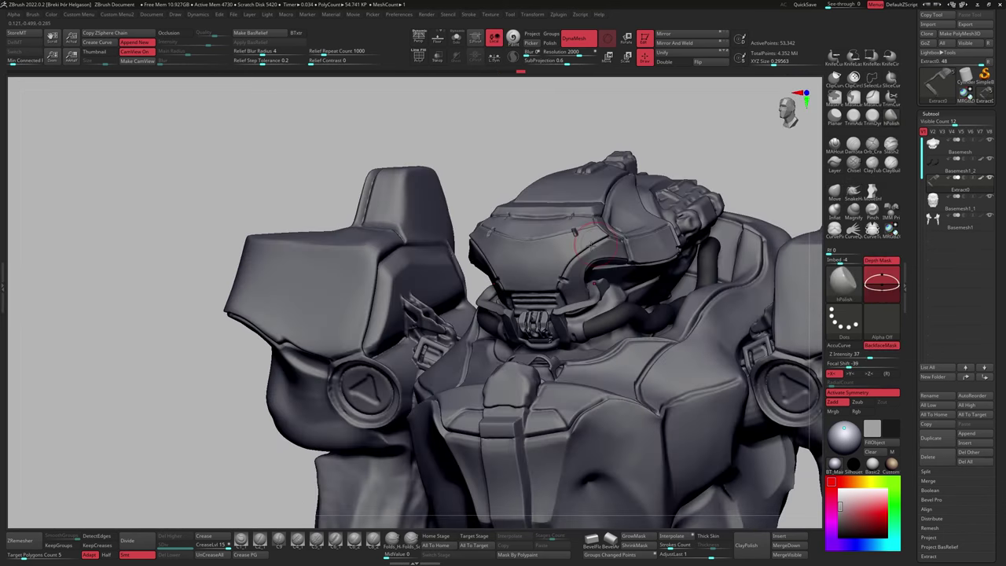
mouse_move(778, 198)
right_down()
mouse_move(651, 225)
mouse_move(627, 273)
mouse_move(638, 253)
mouse_move(574, 267)
mouse_move(573, 307)
right_up()
Select the back torso shell and sculpt it with ClayTubes, MoveInfiniteDepth and hPolish.
alt+click(572, 309)
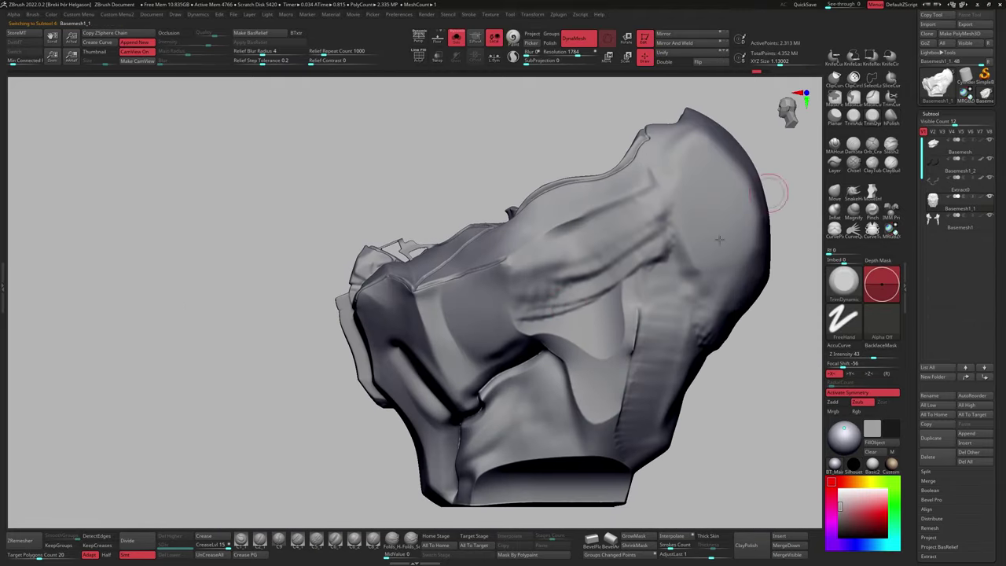
mouse_move(685, 296)
right_down()
mouse_move(723, 251)
mouse_move(664, 338)
right_up()
key(b)
key(c)
key(t)
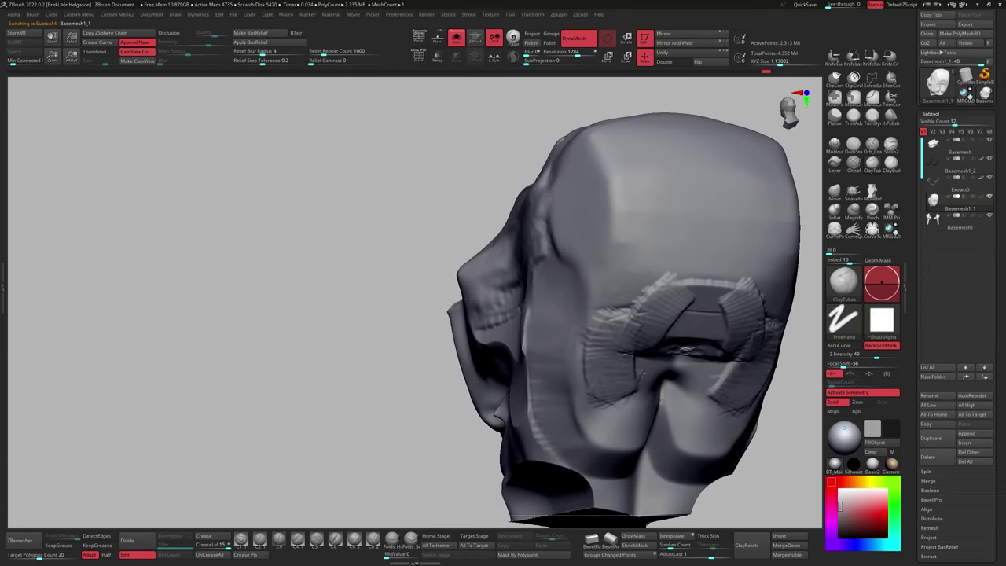
mouse_move(794, 388)
right_down()
mouse_move(564, 255)
mouse_move(658, 322)
right_up()
key(b)
key(m)
key(i)
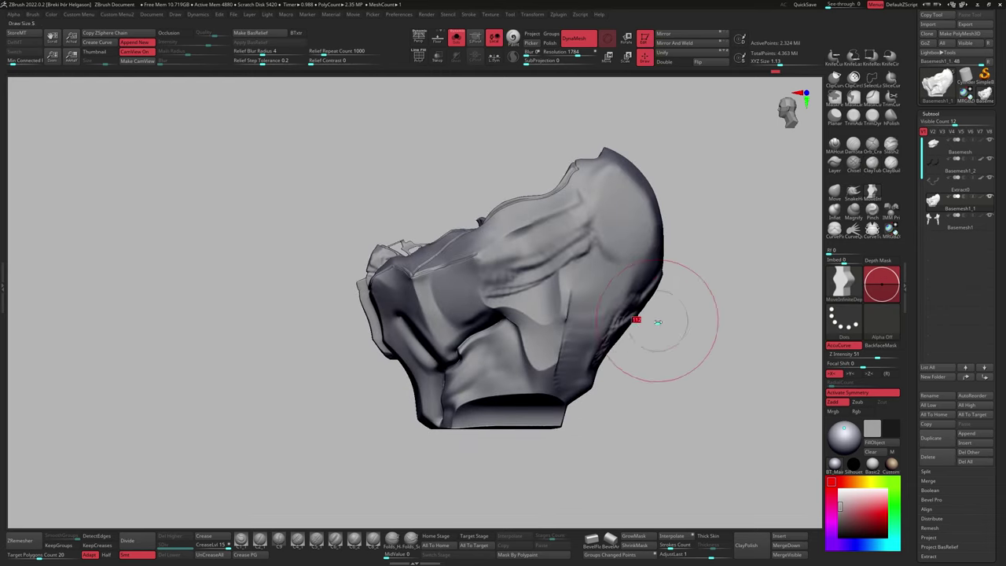
right_drag(611, 350, 599, 369)
key(b)
key(h)
key(p)
right_drag(632, 337, 641, 282)
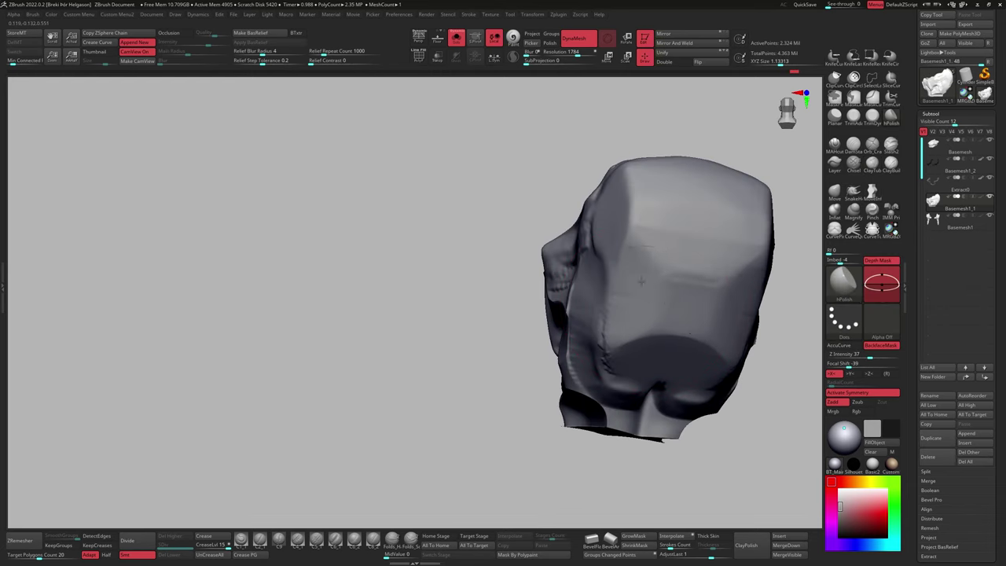
Toggle Solo to check the shell's form against the full robot from several angles.
key(ctrl+shift+s)
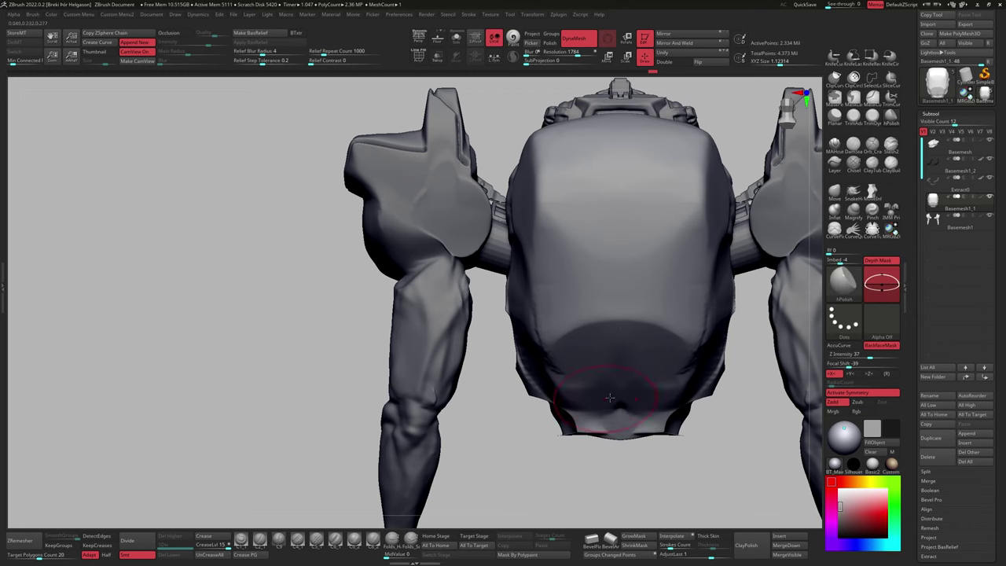
mouse_move(609, 398)
right_down()
mouse_move(595, 280)
mouse_move(536, 249)
mouse_move(542, 236)
mouse_move(561, 259)
mouse_move(567, 292)
right_up()
key(ctrl+shift+s)
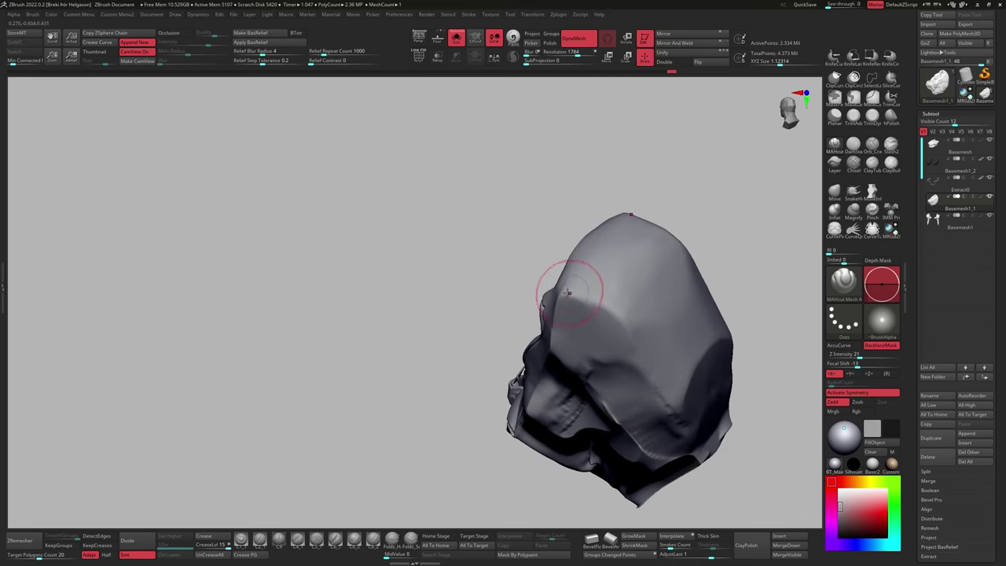
key(ctrl+shift+s)
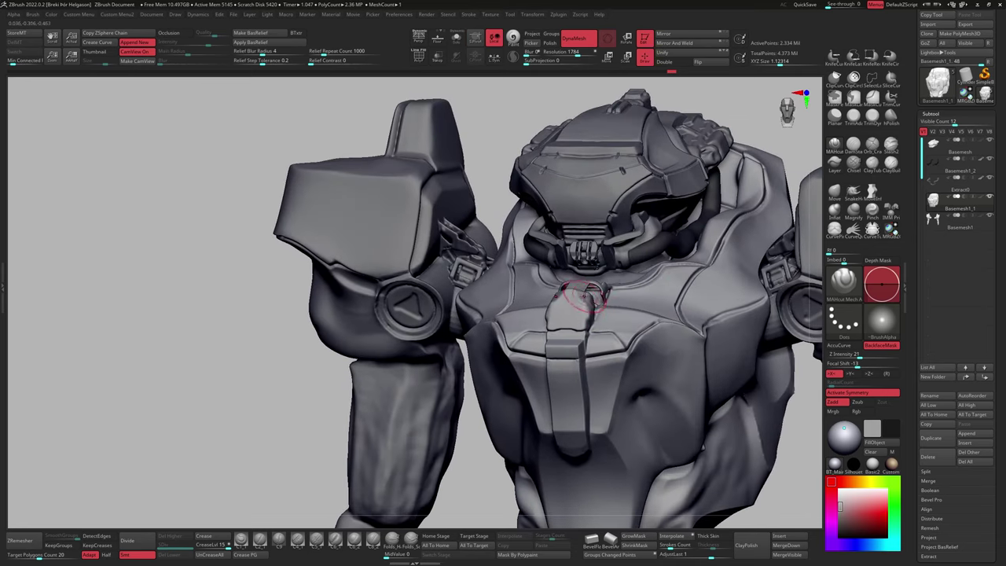
mouse_move(586, 294)
right_down()
mouse_move(550, 314)
mouse_move(766, 221)
right_up()
mouse_move(548, 329)
right_down()
mouse_move(597, 314)
mouse_move(511, 338)
mouse_move(550, 354)
mouse_move(544, 373)
mouse_move(534, 346)
mouse_move(550, 338)
mouse_move(511, 330)
mouse_move(503, 315)
right_up()
mouse_move(621, 308)
right_down()
mouse_move(591, 335)
mouse_move(405, 173)
right_up()
mouse_move(569, 327)
right_down()
mouse_move(562, 348)
mouse_move(533, 297)
mouse_move(496, 289)
right_up()
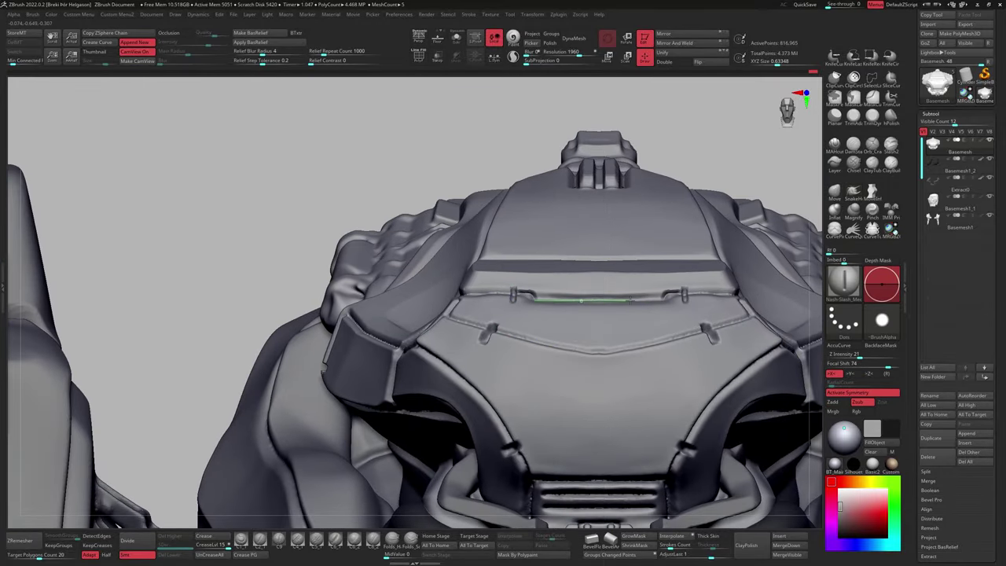
mouse_move(580, 300)
right_down()
mouse_move(645, 236)
mouse_move(719, 134)
mouse_move(536, 267)
mouse_move(635, 269)
mouse_move(813, 193)
right_up()
Polish the shell around the chest plate further with hPolish.
key(b)
key(h)
key(p)
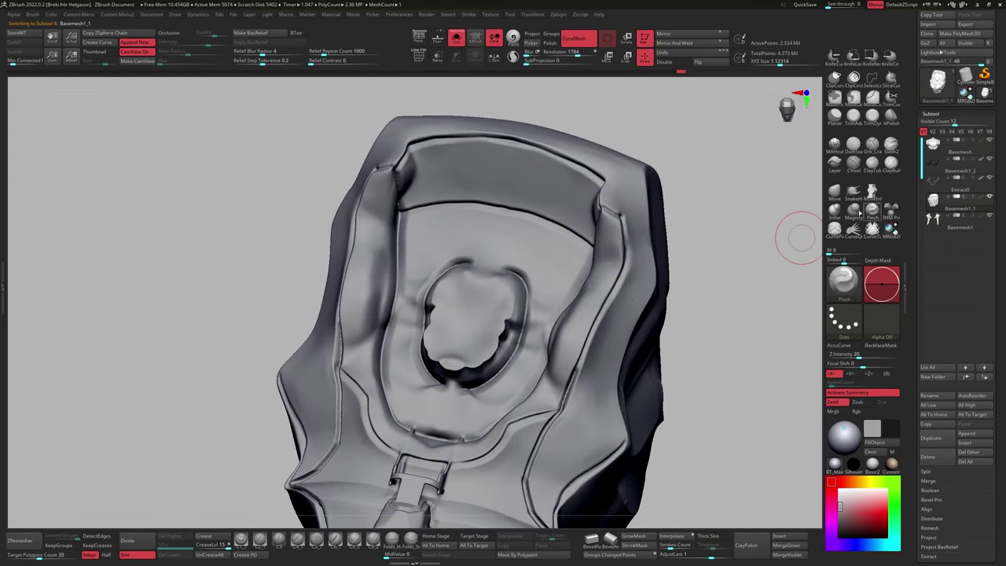
right_drag(800, 237, 605, 338)
right_drag(589, 263, 519, 362)
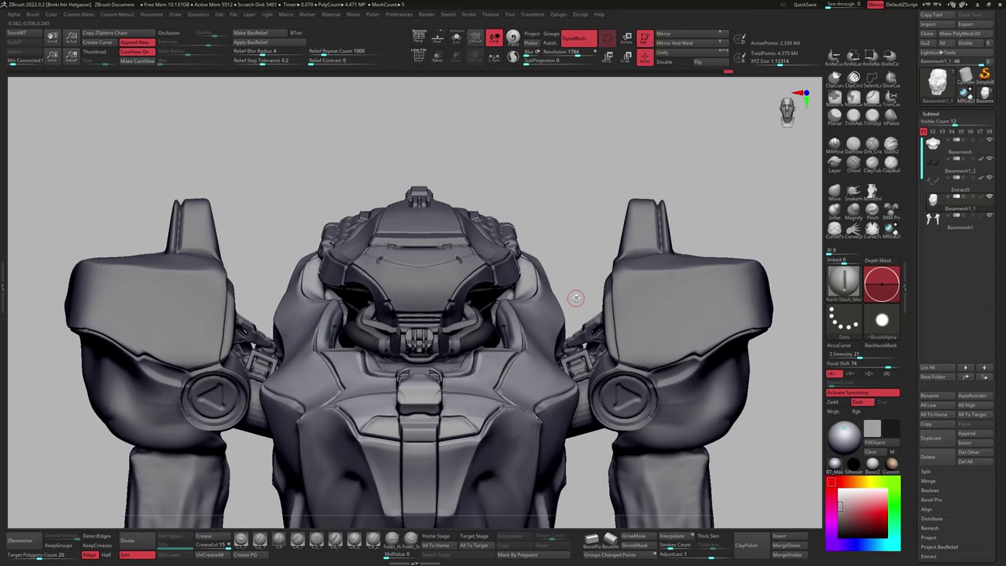
Select the Basemesh shoulder piece and polish its surfaces with a Custom Menu2 brush.
alt+click(660, 281)
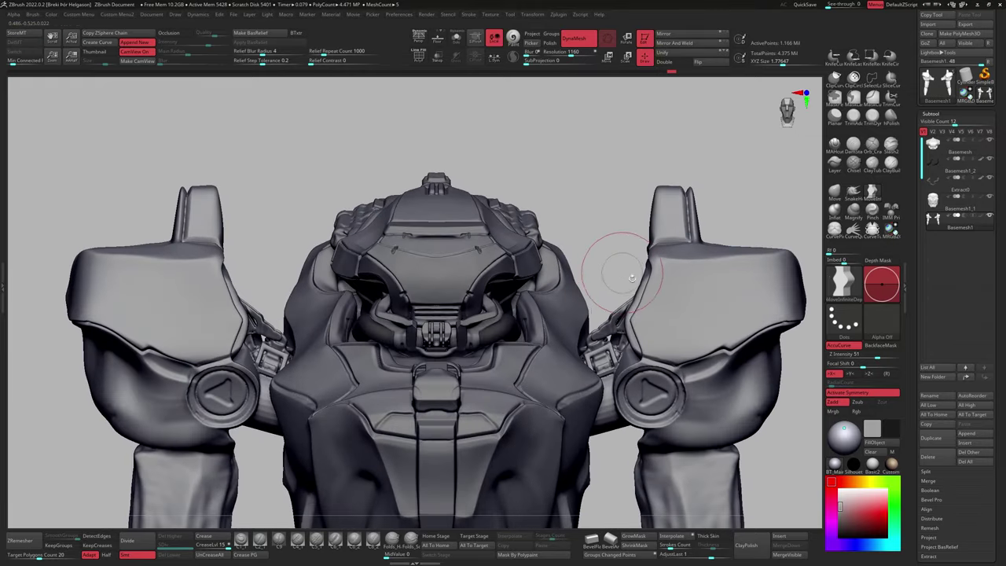
alt+click(545, 293)
mouse_move(545, 293)
right_down()
mouse_move(817, 405)
mouse_move(635, 362)
right_up()
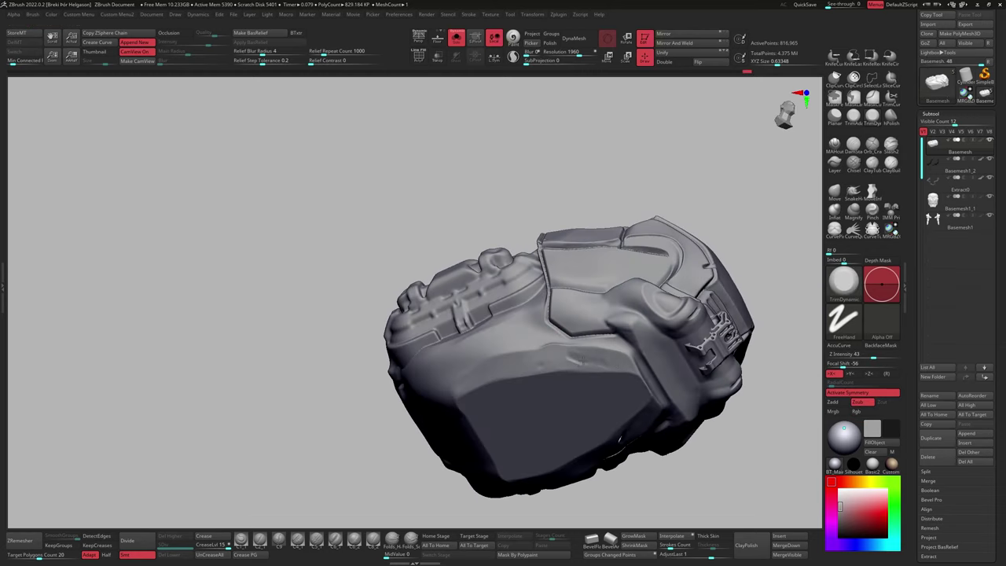
right_drag(472, 493, 496, 390)
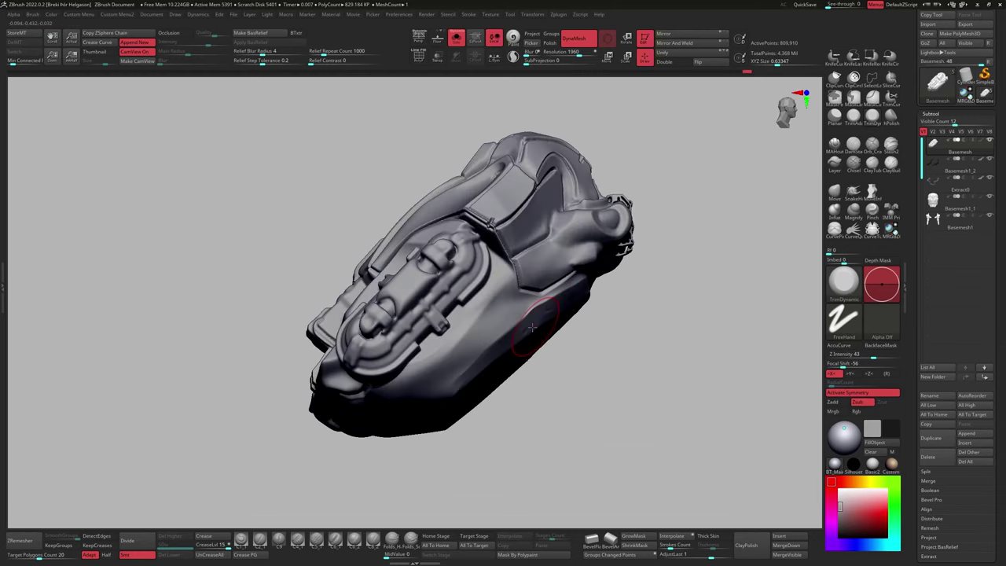
mouse_move(532, 327)
right_down()
mouse_move(557, 319)
mouse_move(464, 186)
mouse_move(519, 236)
mouse_move(566, 259)
right_up()
key(space)
click(465, 171)
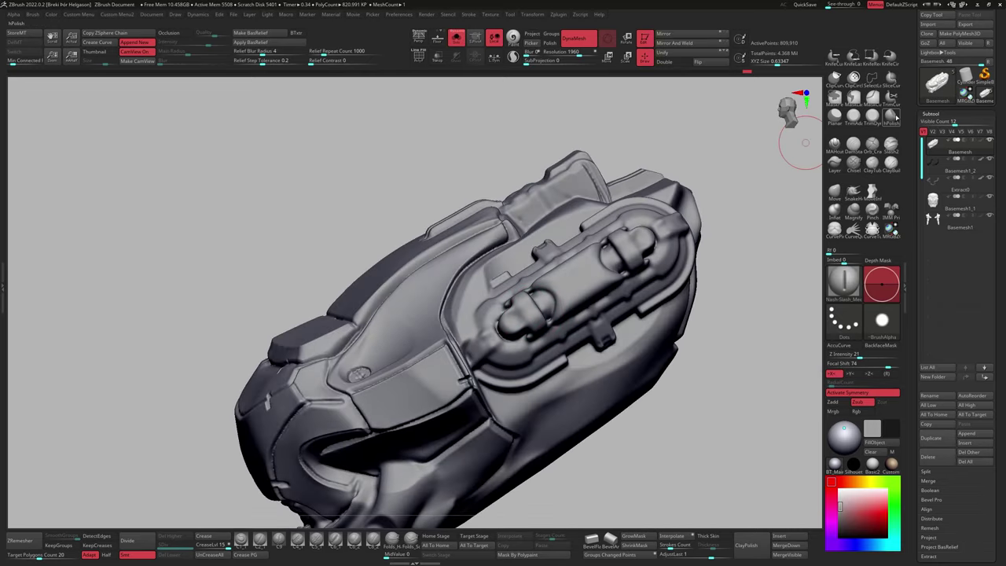
mouse_move(565, 287)
right_down()
mouse_move(584, 273)
mouse_move(530, 302)
mouse_move(542, 267)
mouse_move(519, 299)
mouse_move(534, 306)
mouse_move(544, 295)
right_up()
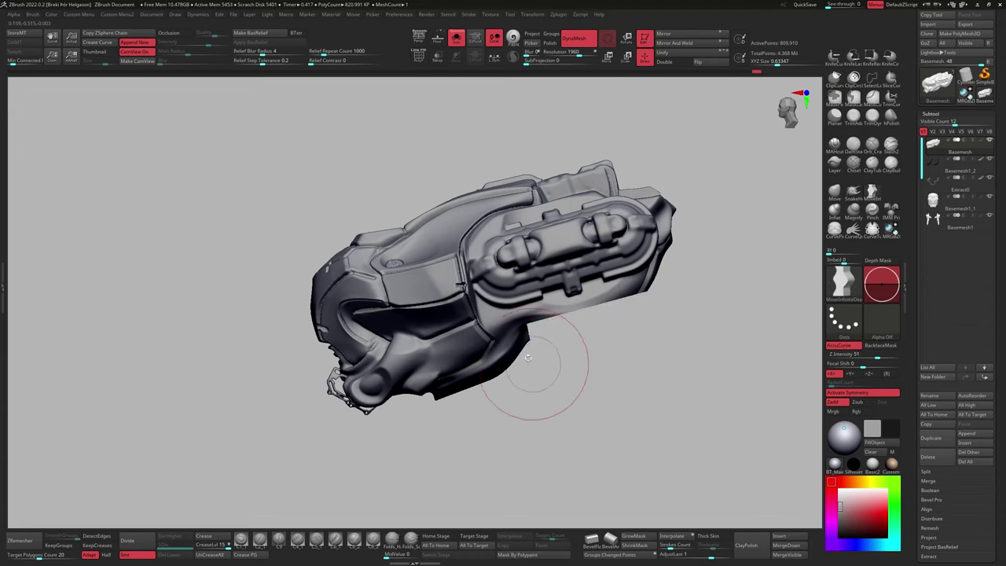
Make the chest piece Basemesh1_1 the active subtool.
right_drag(528, 357, 558, 322)
alt+click(500, 363)
key(Down)
key(Up)
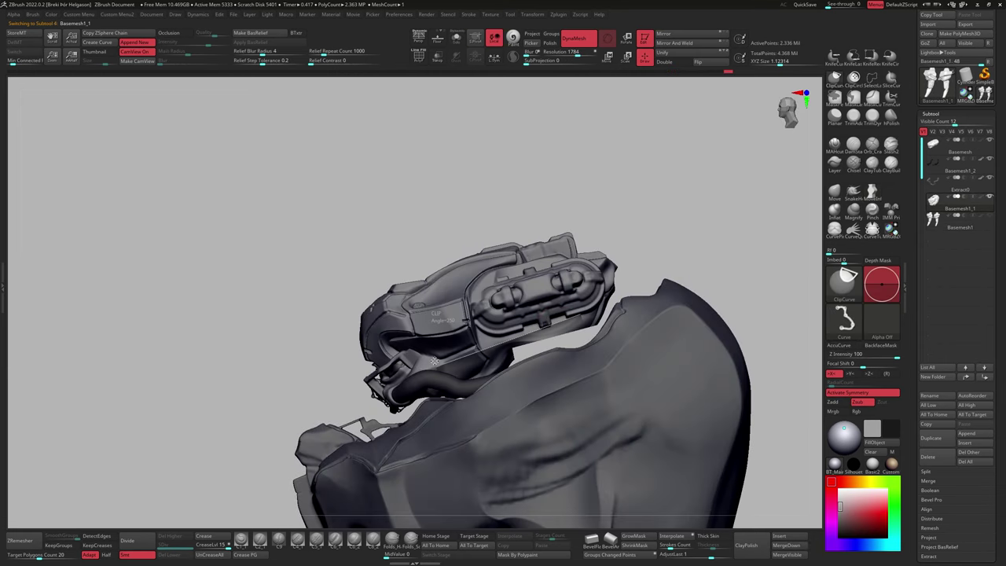
Smooth Basemesh1_1 around its neck cylinder, then draw a CurveTube across the lower torso side.
mouse_move(471, 377)
right_down()
mouse_move(461, 336)
mouse_move(512, 313)
mouse_move(510, 338)
mouse_move(428, 365)
mouse_move(491, 255)
mouse_move(817, 153)
right_up()
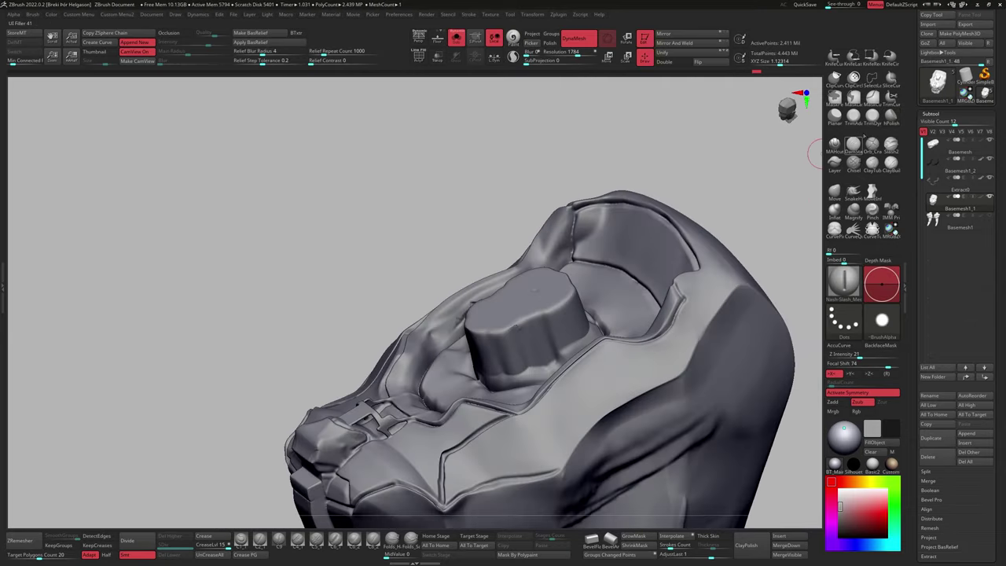
mouse_move(548, 322)
right_down()
mouse_move(539, 303)
mouse_move(539, 333)
mouse_move(550, 318)
mouse_move(539, 337)
mouse_move(483, 270)
mouse_move(511, 378)
mouse_move(503, 370)
mouse_move(516, 349)
mouse_move(550, 325)
right_up()
alt+click(518, 391)
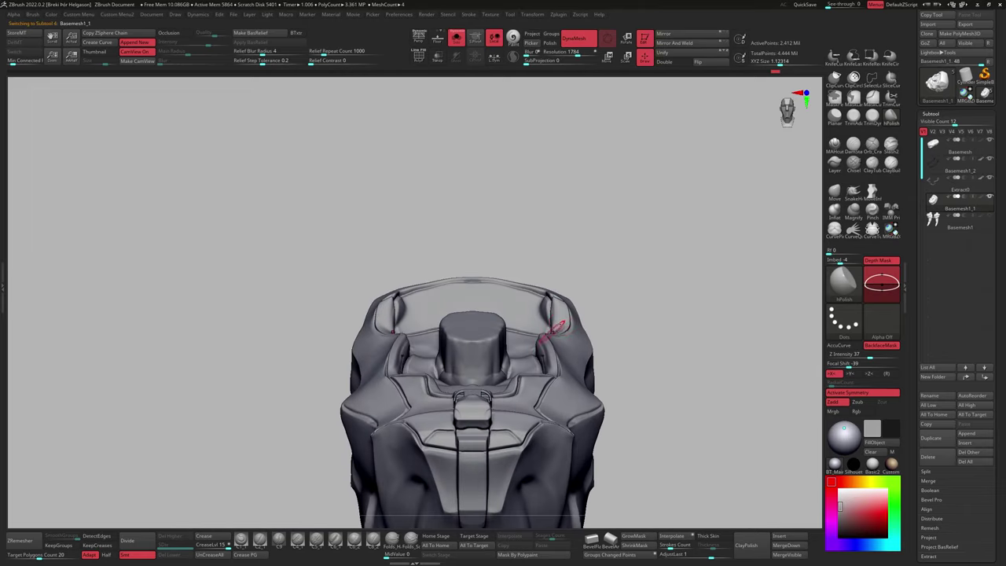
alt+click(550, 325)
right_drag(673, 266, 501, 382)
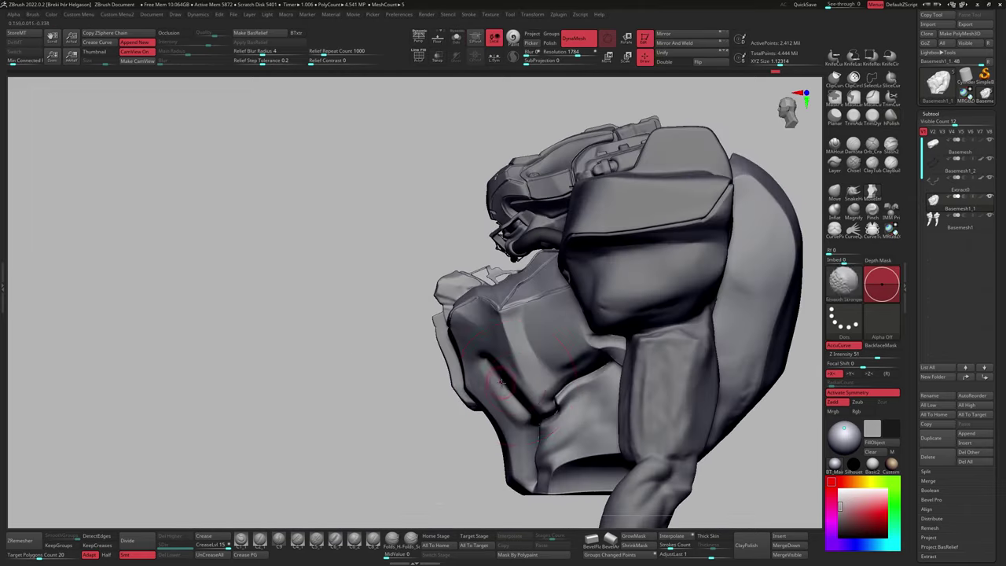
mouse_move(561, 355)
right_down()
mouse_move(506, 404)
mouse_move(521, 342)
mouse_move(802, 205)
mouse_move(513, 364)
mouse_move(550, 346)
mouse_move(543, 385)
mouse_move(526, 393)
mouse_move(512, 363)
mouse_move(691, 362)
right_up()
Shape the mirrored CurveTube hoses along both lower sides of the torso.
right_drag(509, 370, 578, 359)
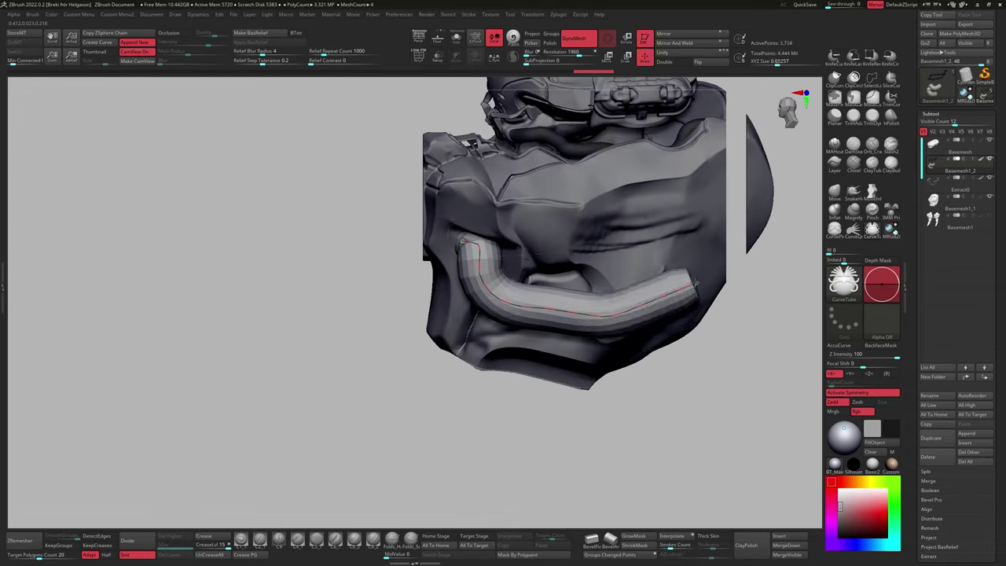
mouse_move(695, 283)
right_down()
mouse_move(640, 280)
mouse_move(703, 269)
mouse_move(717, 234)
mouse_move(589, 397)
mouse_move(595, 351)
mouse_move(647, 292)
mouse_move(707, 279)
mouse_move(692, 282)
right_up()
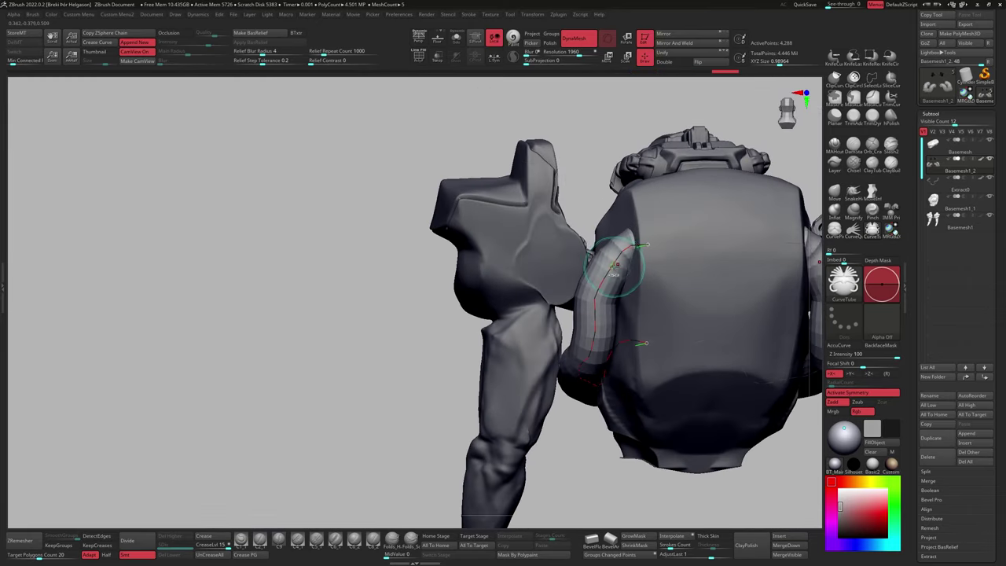
right_drag(615, 267, 531, 358)
Solo the tube subtool and fill the hoses with a dark colour using FillObject.
click(833, 318)
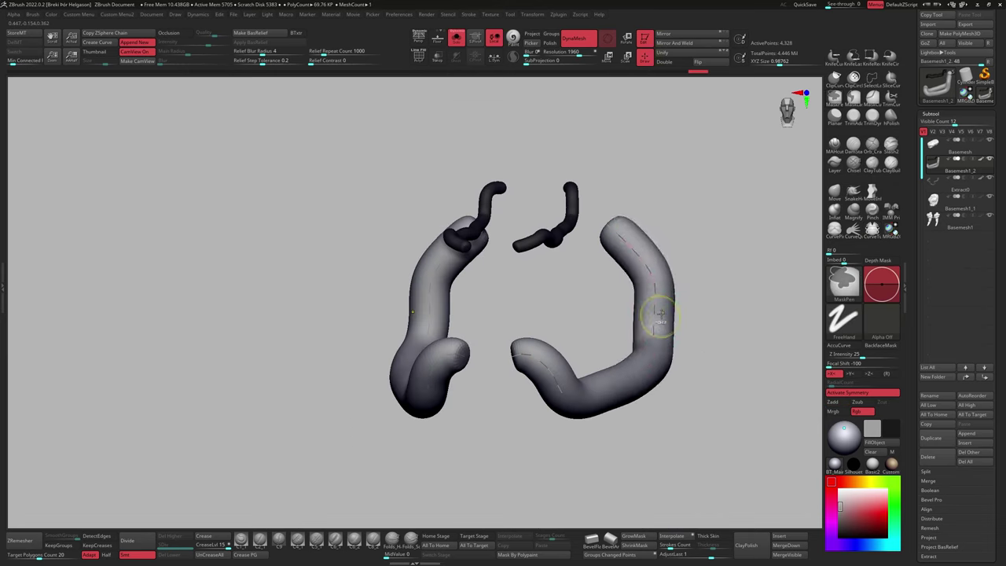
key(space)
key(space)
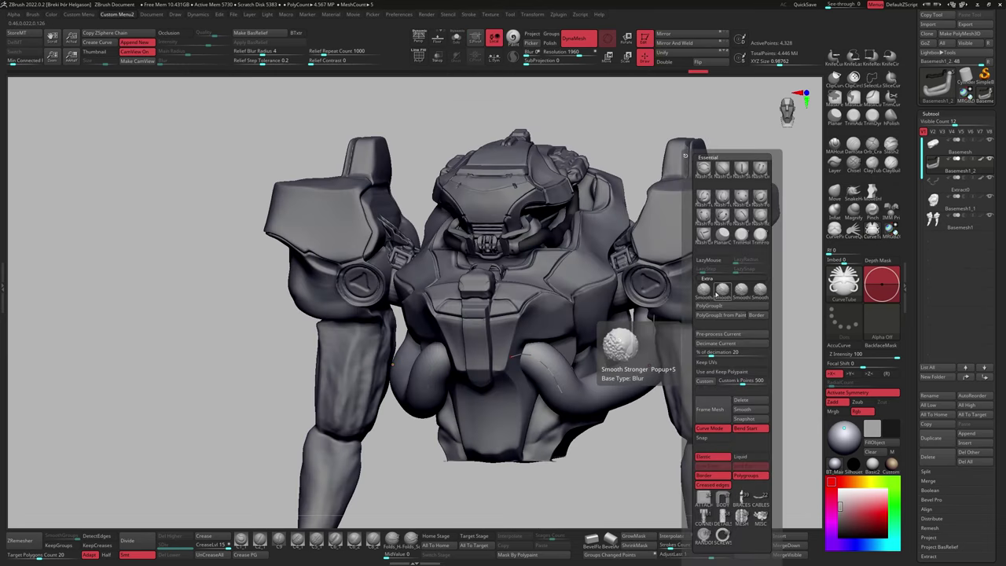
key(space)
click(690, 324)
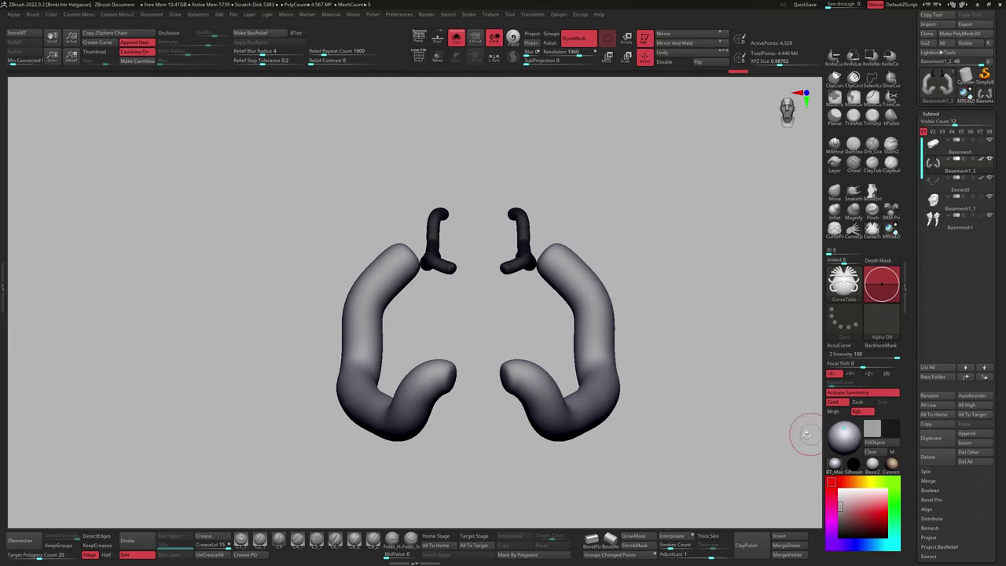
click(872, 442)
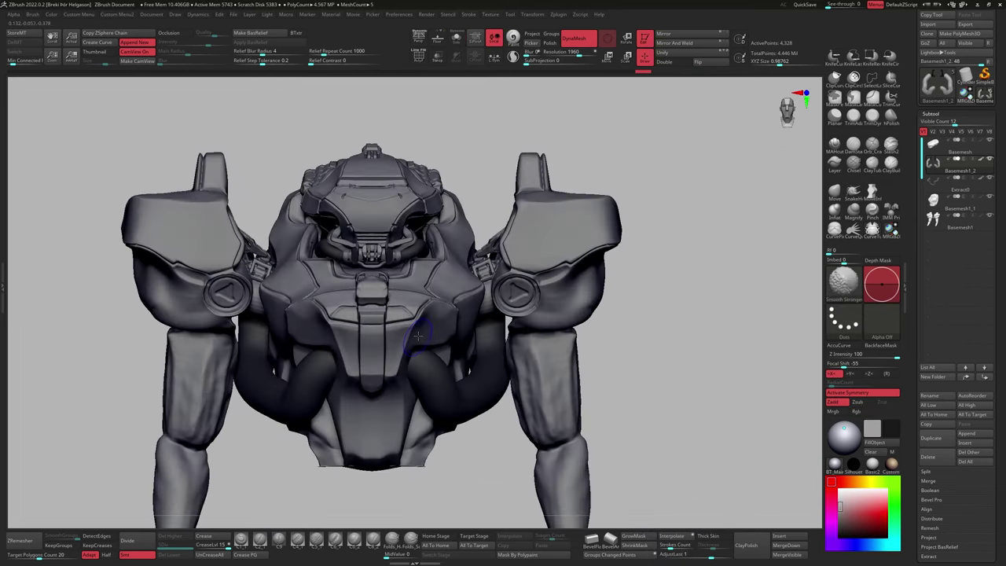
mouse_move(709, 367)
mouse_down()
mouse_move(503, 336)
mouse_move(645, 259)
mouse_move(794, 197)
mouse_up()
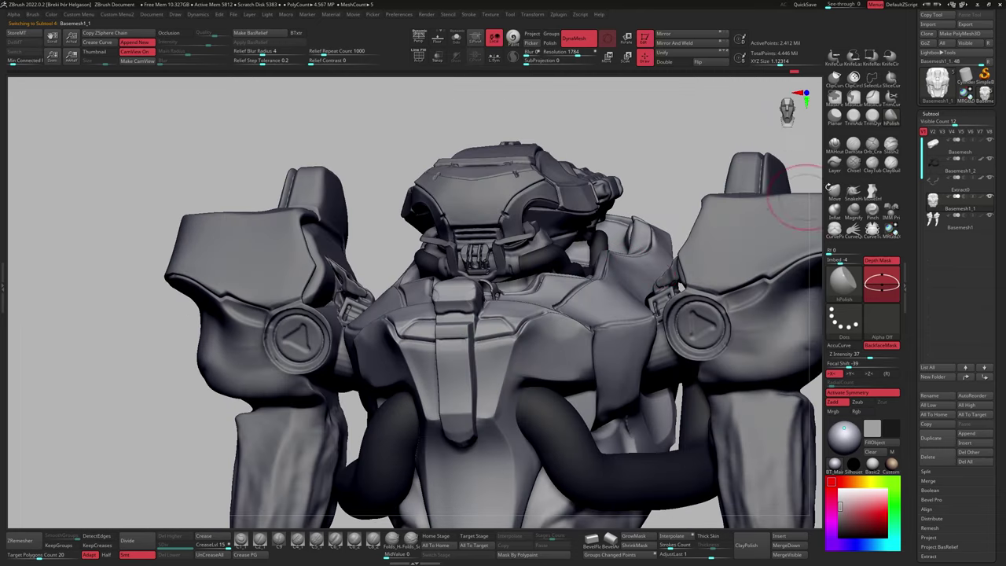
Select the Move brush and view the isolated chest plate piece from a side angle.
drag(809, 243, 819, 203)
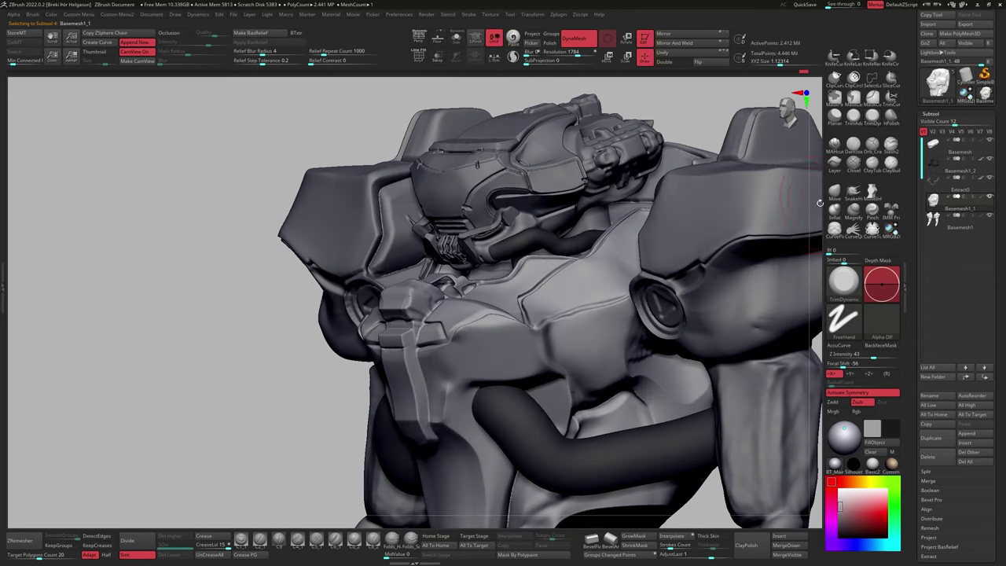
right_drag(580, 333, 611, 334)
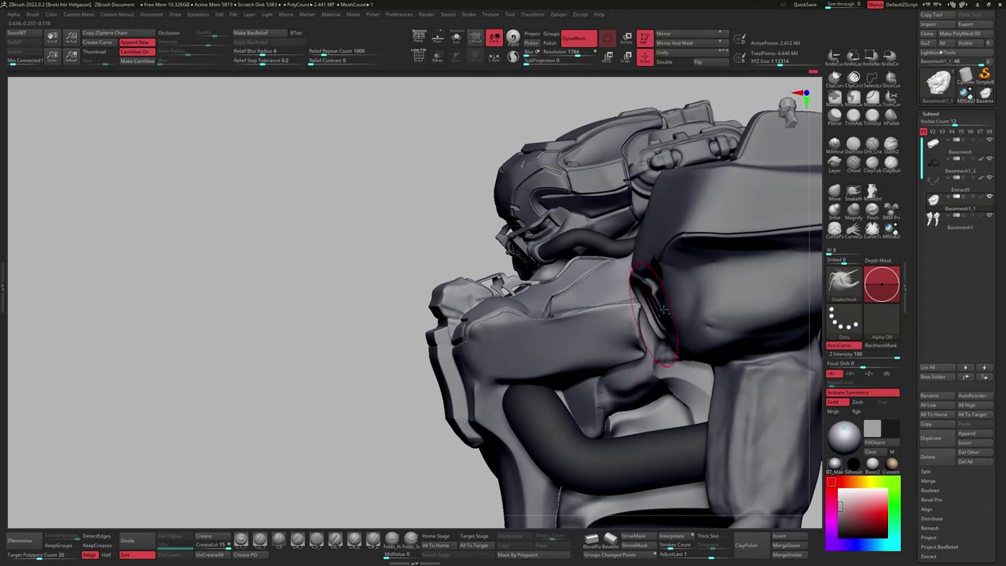
key(b)
key(m)
key(v)
right_drag(662, 310, 631, 331)
mouse_move(687, 241)
right_down()
mouse_move(601, 360)
mouse_move(587, 292)
mouse_move(788, 119)
mouse_move(510, 279)
right_up()
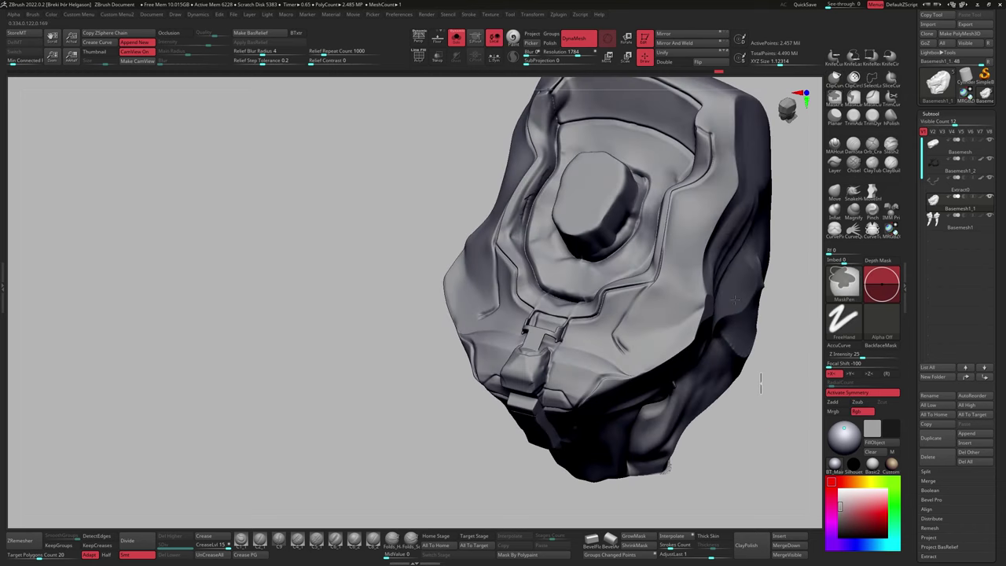
Switch to a resized Pinch brush to tighten the edges of both arm pieces.
key(b)
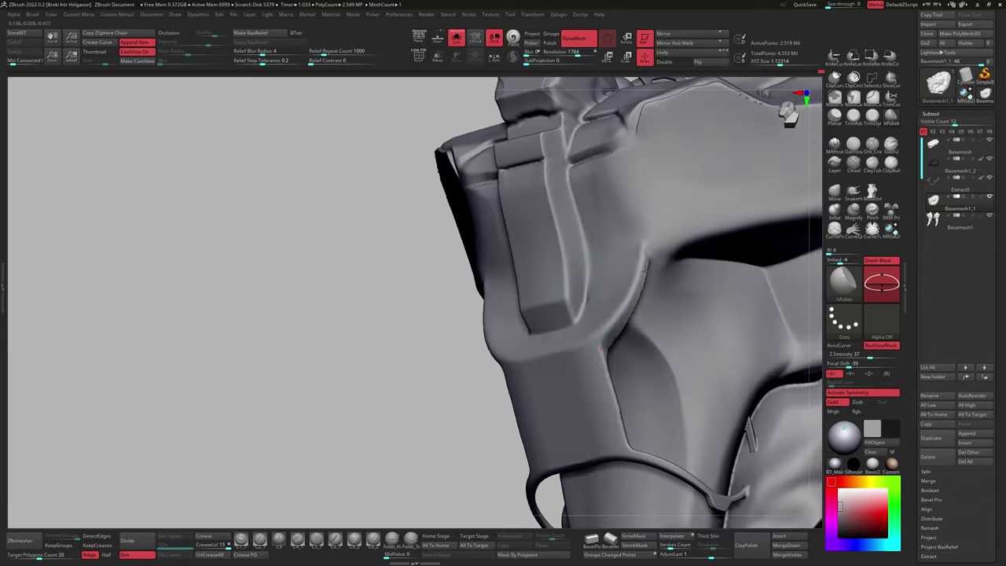
key(s)
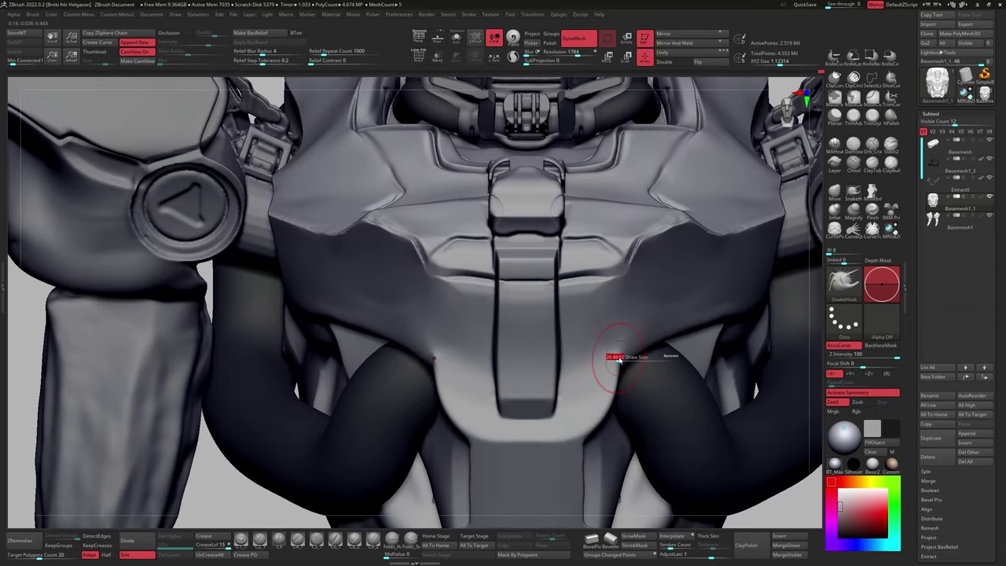
click(865, 213)
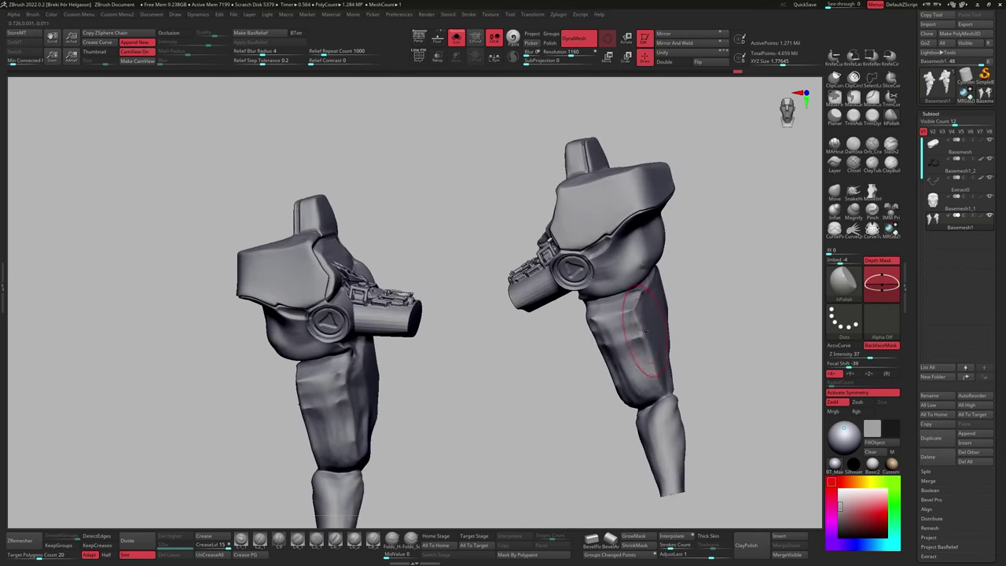
drag(623, 367, 625, 299)
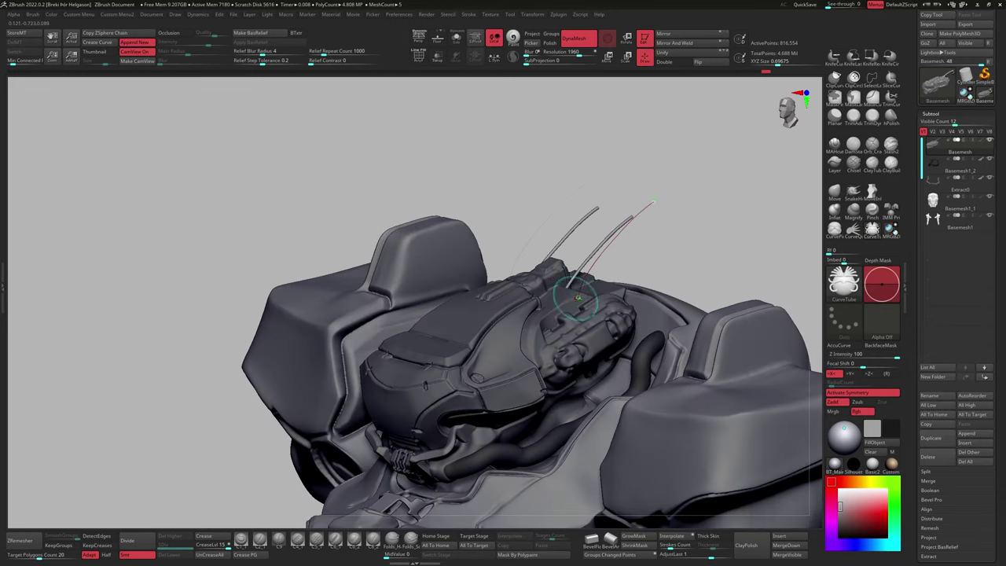
Split the antenna curves off into a new subtool, Basemesh1_3.
key(space)
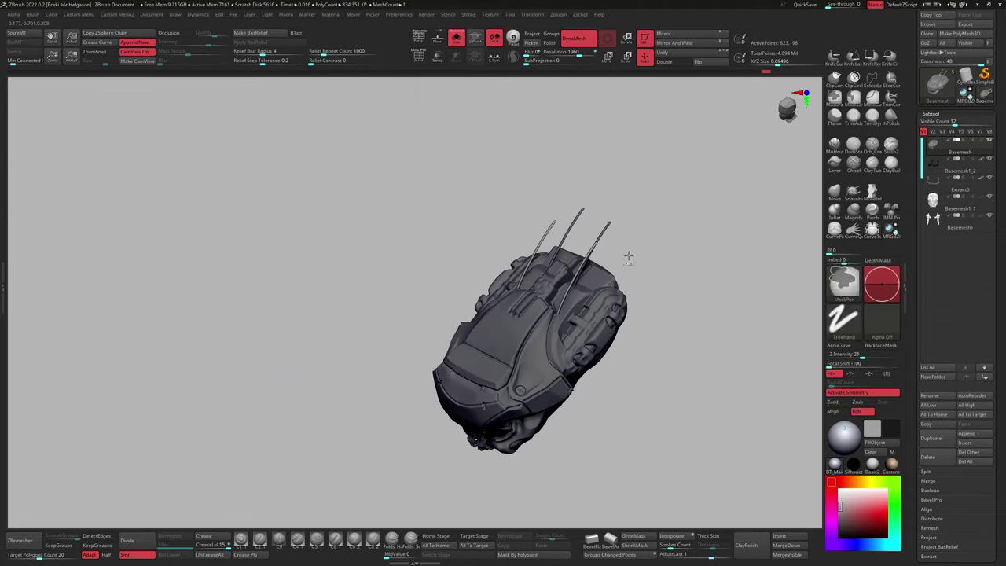
click(664, 208)
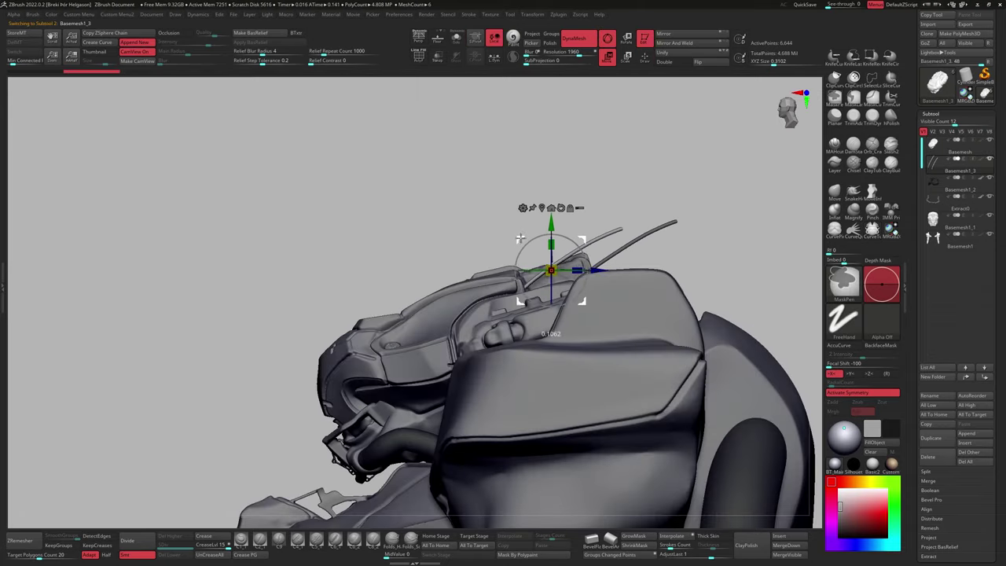
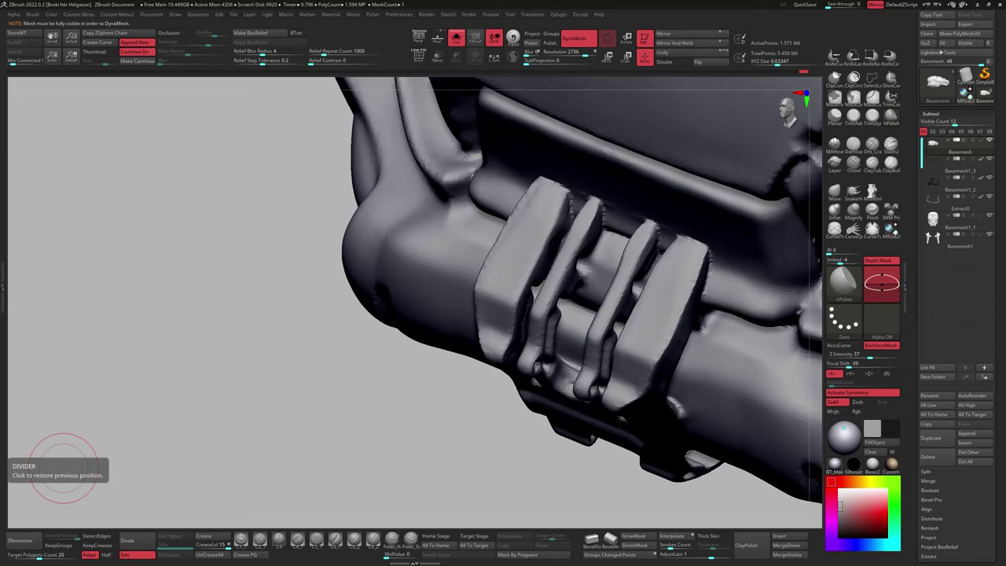
Flatten the clasp's backing plate with the Planar brush at lowered strength.
drag(204, 393, 382, 386)
key(ctrl)
mouse_move(453, 318)
mouse_down()
mouse_move(544, 233)
mouse_move(532, 276)
mouse_move(521, 243)
mouse_move(543, 308)
mouse_move(525, 308)
mouse_move(559, 252)
mouse_move(577, 83)
mouse_up()
key(space)
mouse_move(309, 429)
mouse_down()
mouse_move(564, 339)
mouse_move(485, 438)
mouse_move(595, 310)
mouse_move(621, 331)
mouse_up()
key(b)
key(p)
key(l)
Polish the clasp surfaces with hPolish, checking them from the underside and sides.
key(b)
key(h)
key(p)
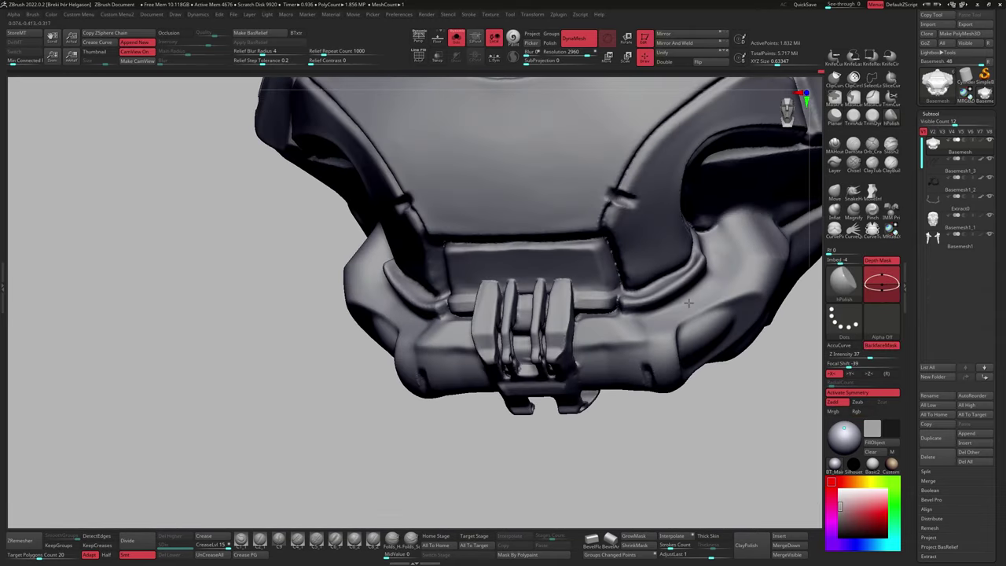
drag(688, 302, 640, 311)
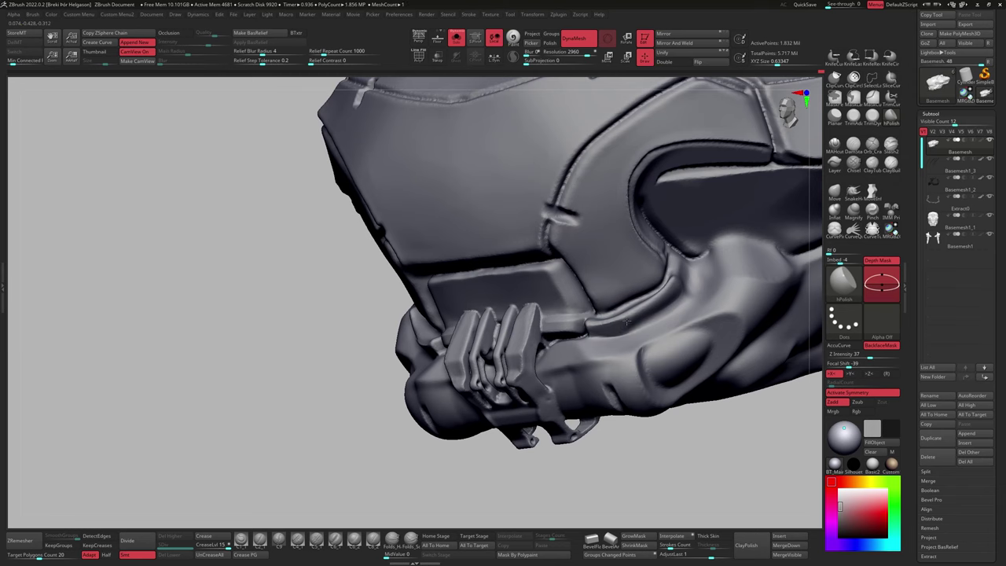
right_drag(627, 326, 681, 281)
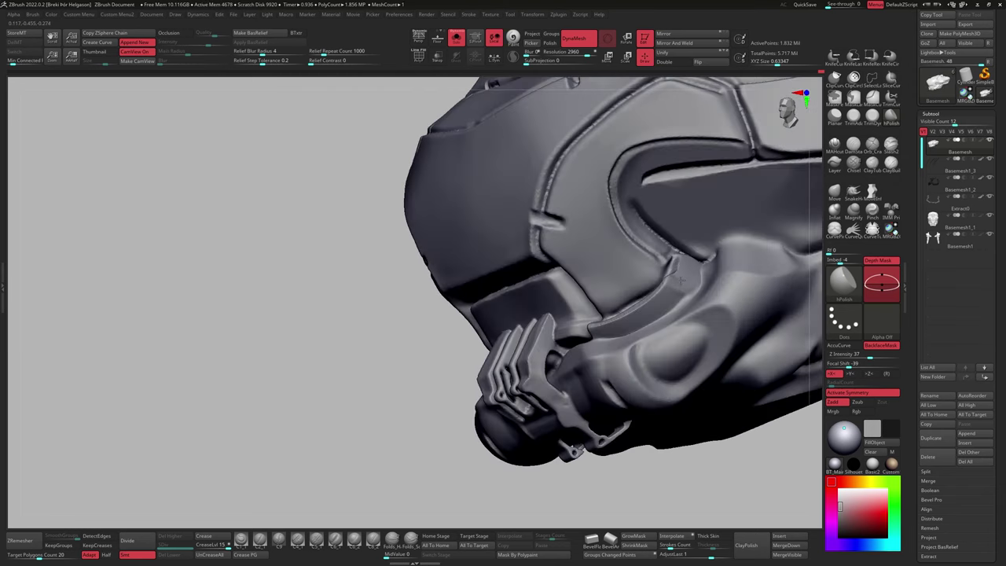
right_drag(643, 312, 676, 157)
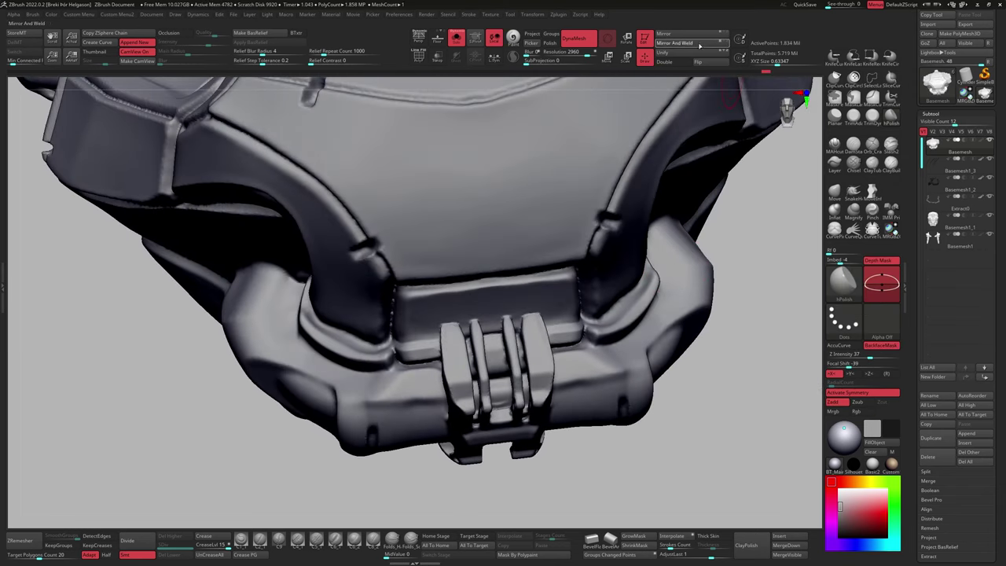
right_drag(783, 212, 640, 236)
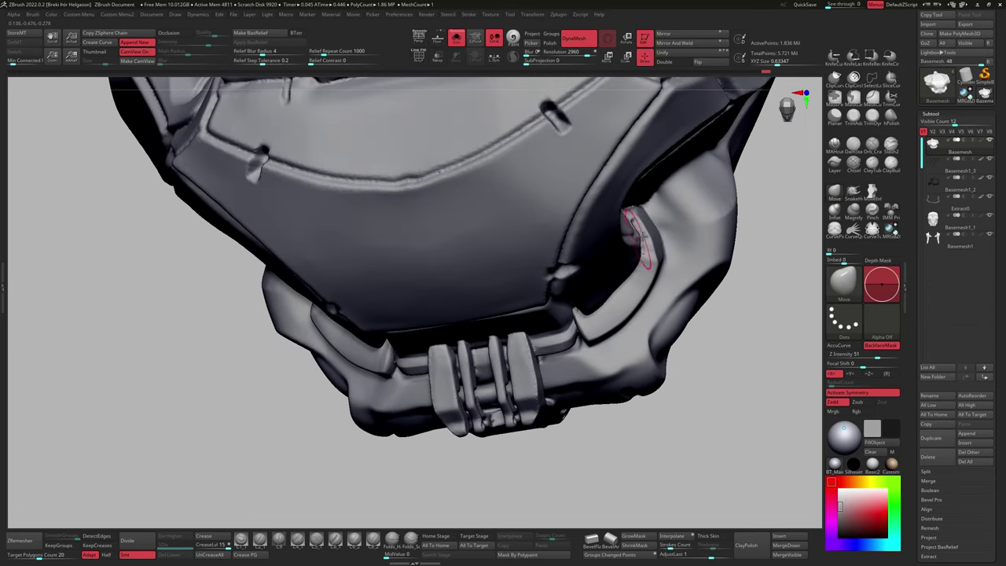
right_drag(748, 258, 634, 273)
right_drag(599, 319, 550, 298)
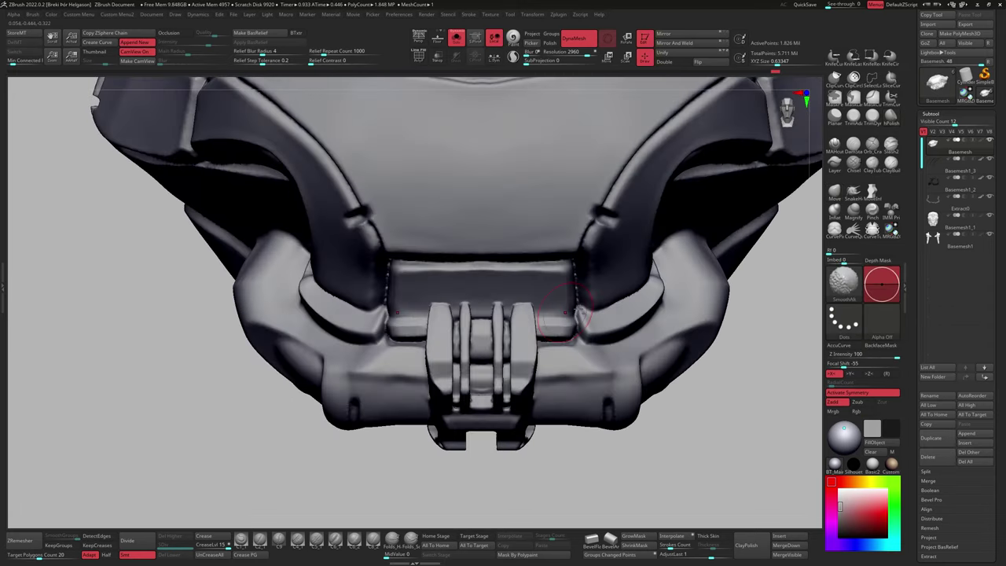
Carve three horizontal vent grooves into each panel beside the clasp, then reshape with SnakeHook.
key(b)
click(519, 236)
right_drag(487, 283, 475, 285)
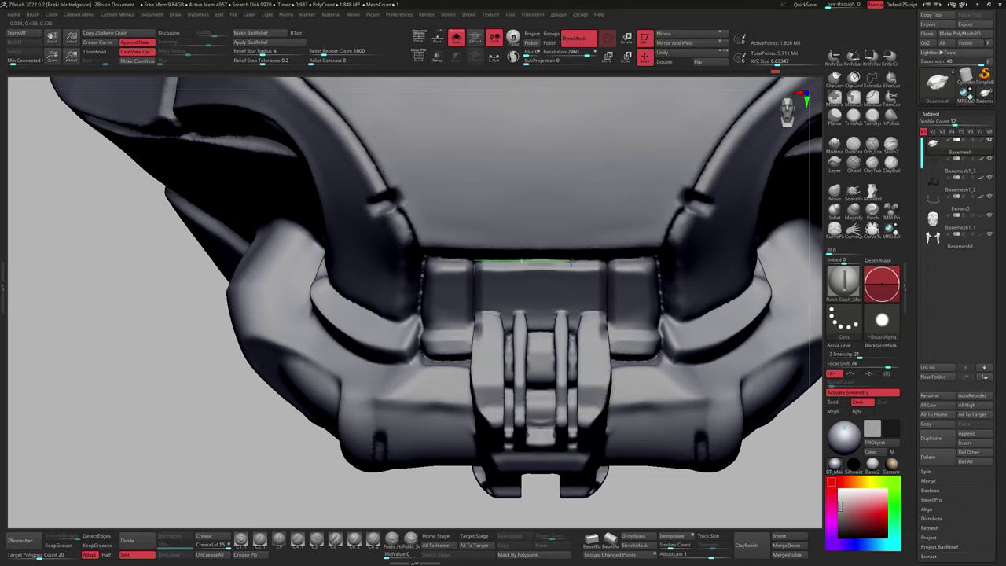
right_drag(569, 262, 507, 308)
key(s)
right_drag(743, 143, 452, 279)
mouse_move(589, 267)
right_down()
mouse_move(456, 259)
mouse_move(630, 210)
mouse_move(528, 291)
mouse_move(511, 292)
mouse_move(517, 303)
right_up()
key(b)
key(s)
key(h)
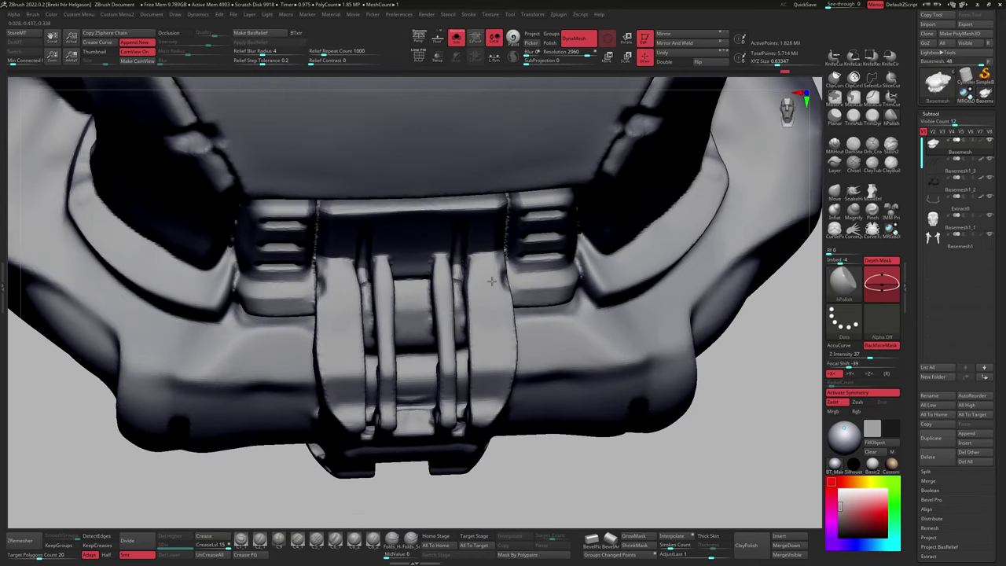
Re-DynaMesh the bust at resolution 3840 (about 3.09 million points), then switch to MAHcut Mech A.
mouse_move(491, 281)
right_down()
mouse_move(519, 293)
mouse_move(489, 410)
right_up()
right_drag(492, 359, 503, 330)
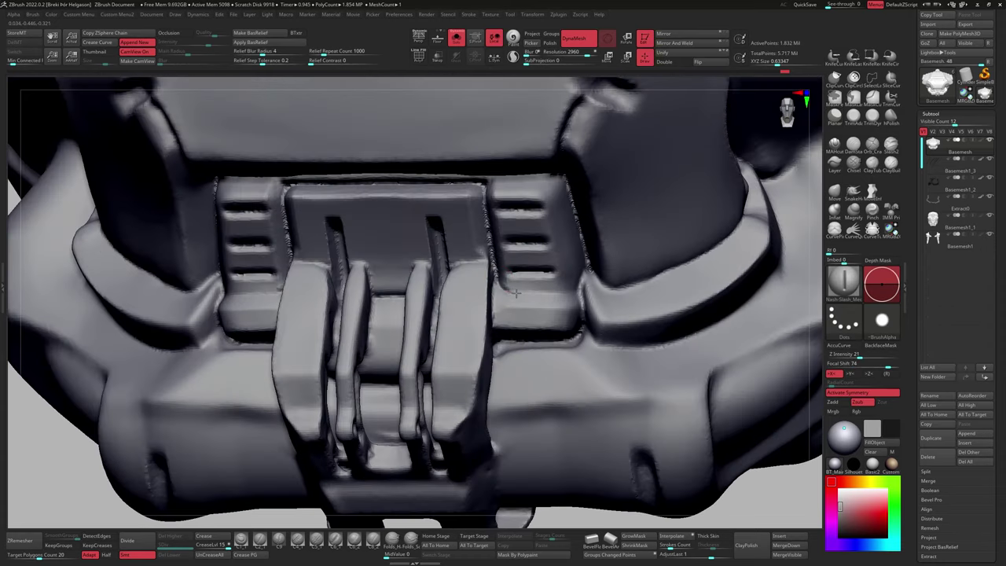
mouse_move(516, 293)
right_down()
mouse_move(468, 197)
mouse_move(519, 353)
right_up()
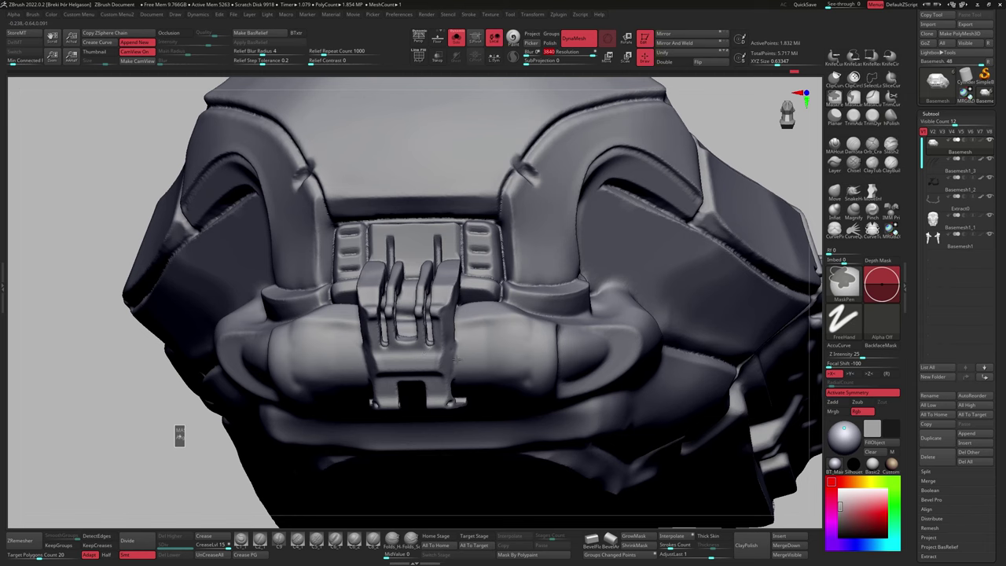
mouse_move(456, 357)
right_down()
mouse_move(405, 459)
mouse_move(488, 373)
mouse_move(461, 337)
mouse_move(330, 322)
mouse_move(653, 209)
right_up()
key(e)
key(1)
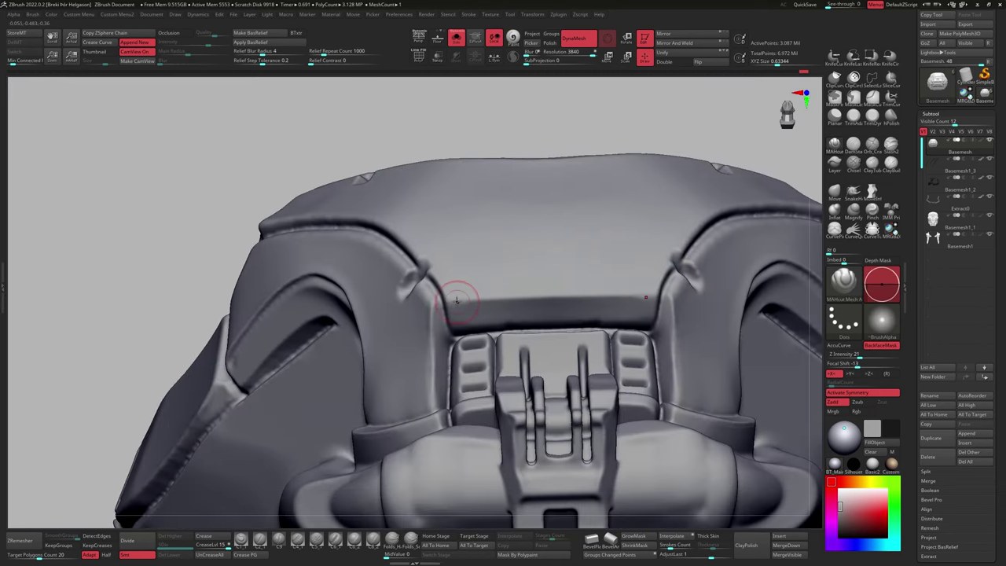
right_drag(568, 296, 597, 259)
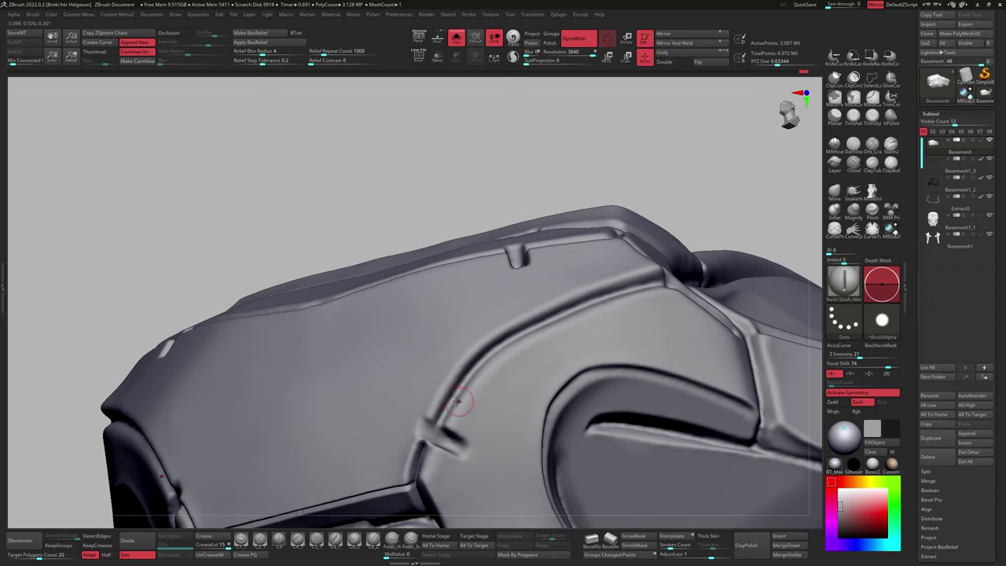
Cut short Nash-Slash notches along the panel seams and the cheek cutout's inner edge.
drag(252, 250, 438, 422)
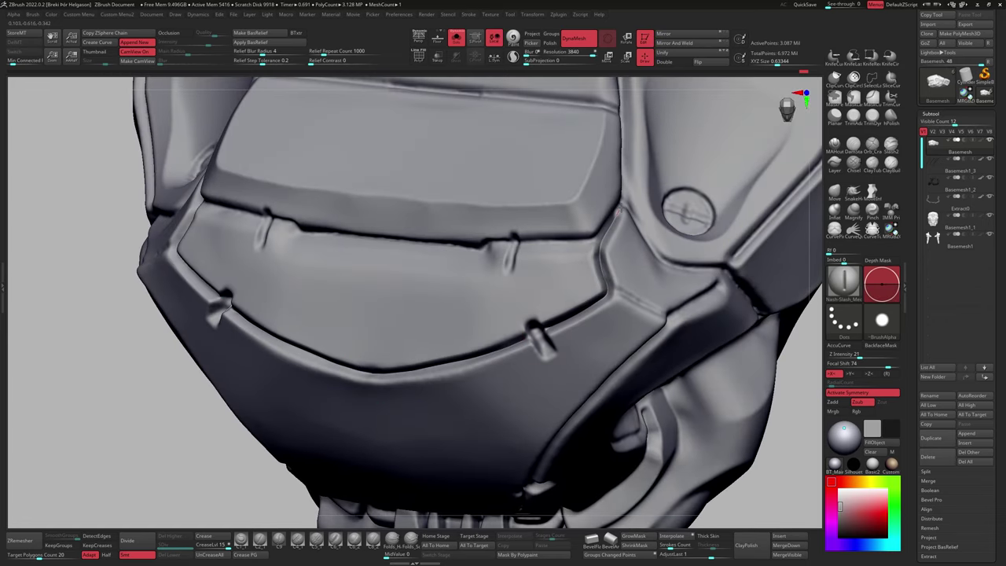
mouse_move(619, 211)
mouse_down()
mouse_move(556, 307)
mouse_move(638, 284)
mouse_up()
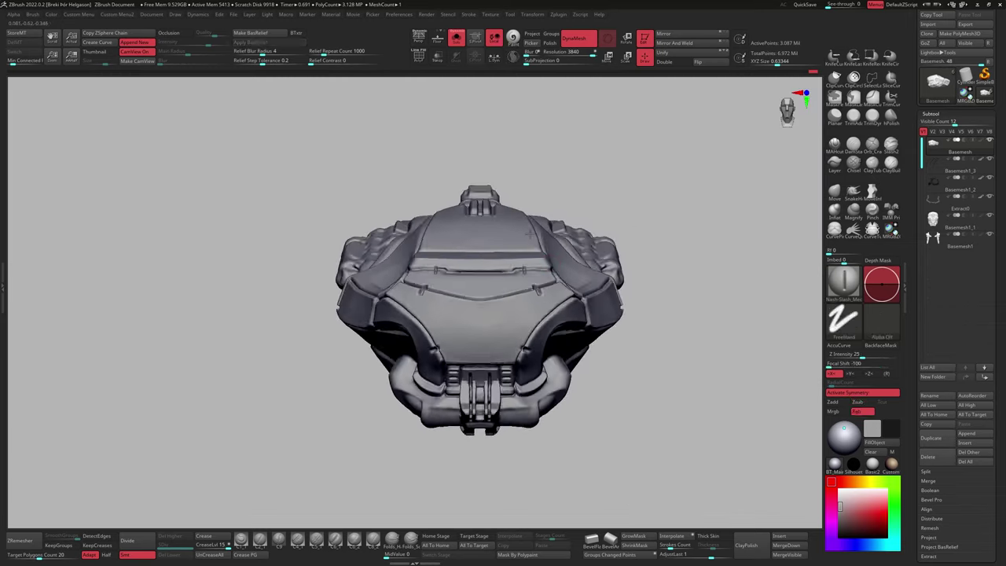
mouse_move(487, 235)
mouse_down()
mouse_move(511, 283)
mouse_move(682, 207)
mouse_up()
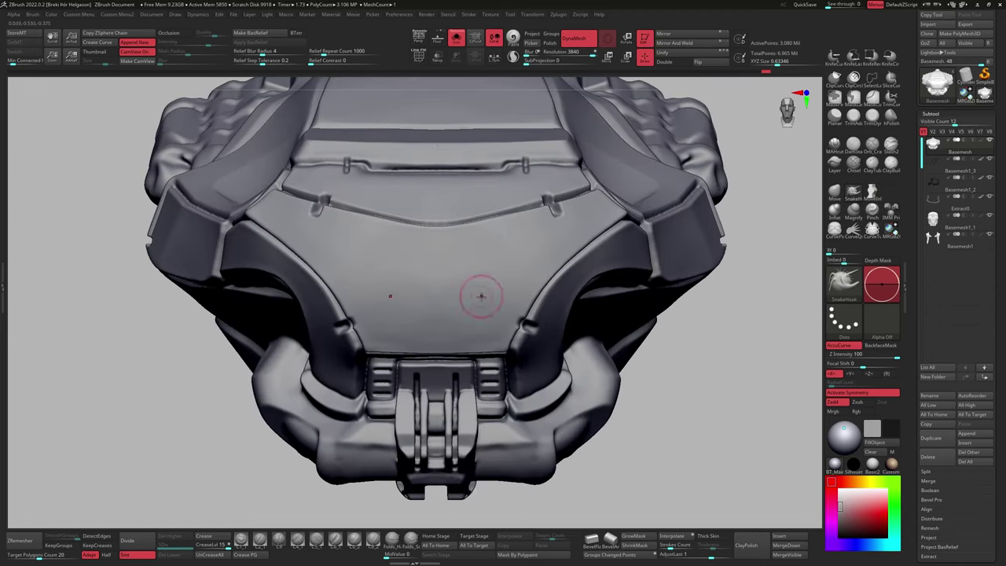
key(space)
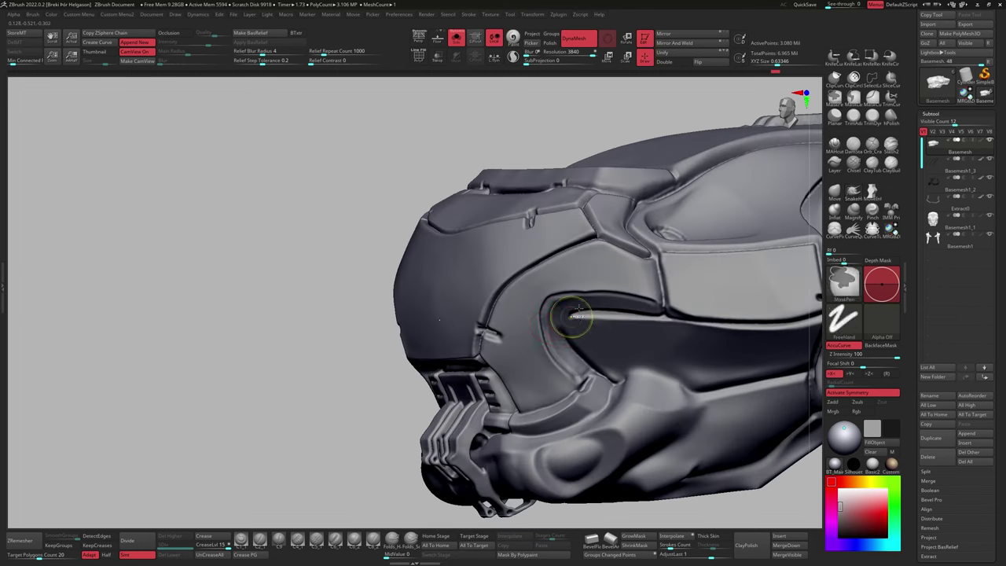
drag(525, 227, 275, 232)
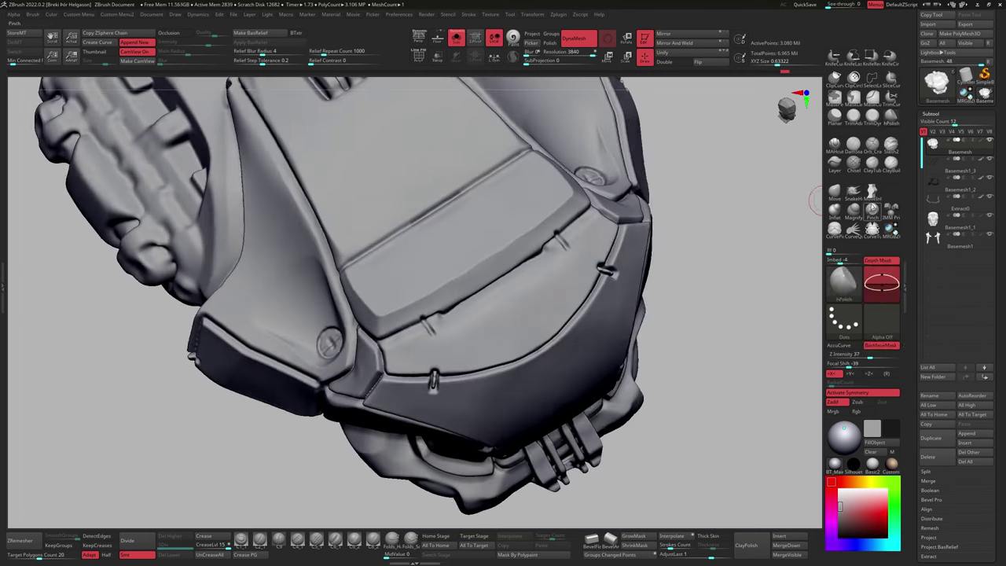
drag(813, 200, 432, 388)
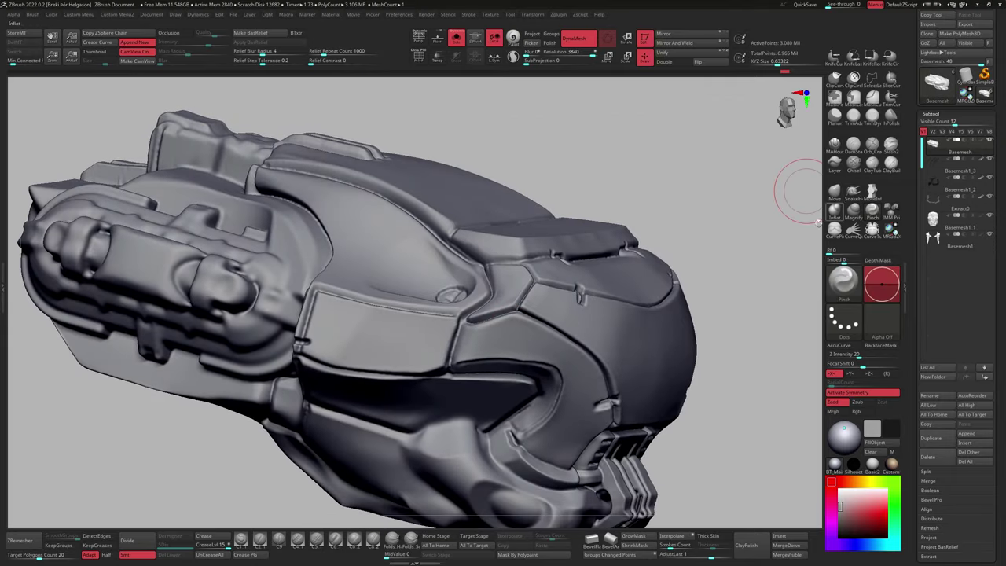
drag(797, 191, 656, 205)
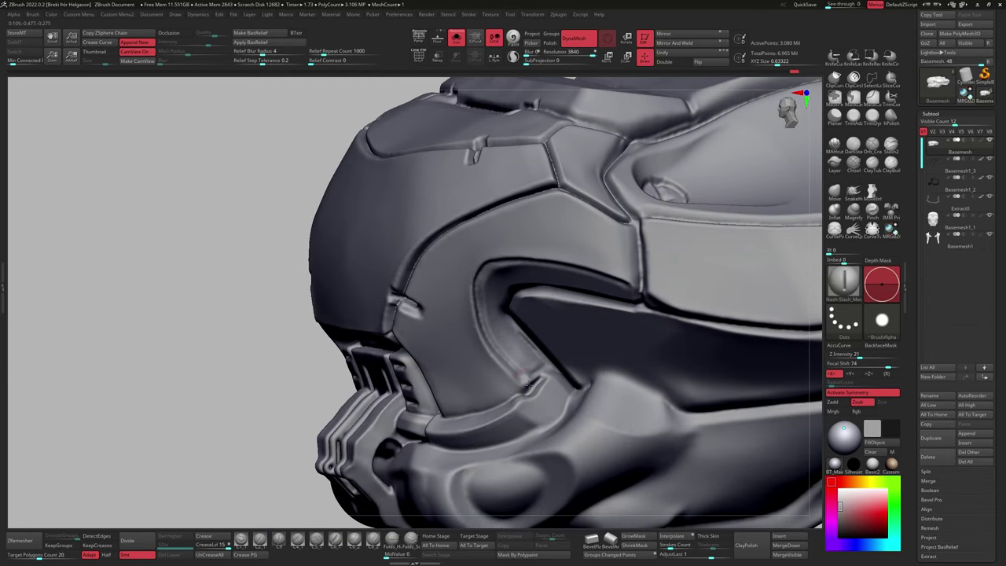
drag(481, 315, 520, 378)
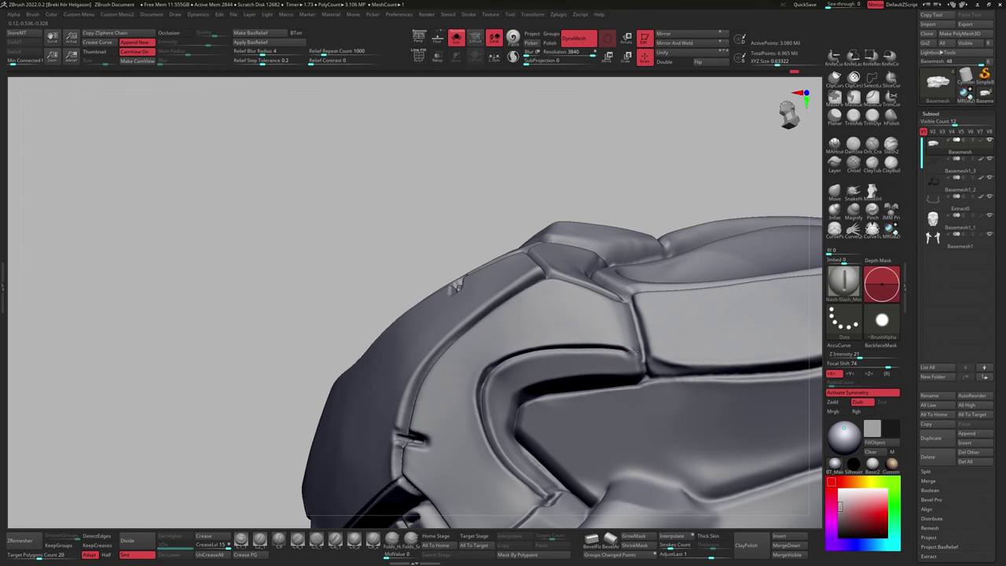
right_drag(633, 352, 615, 370)
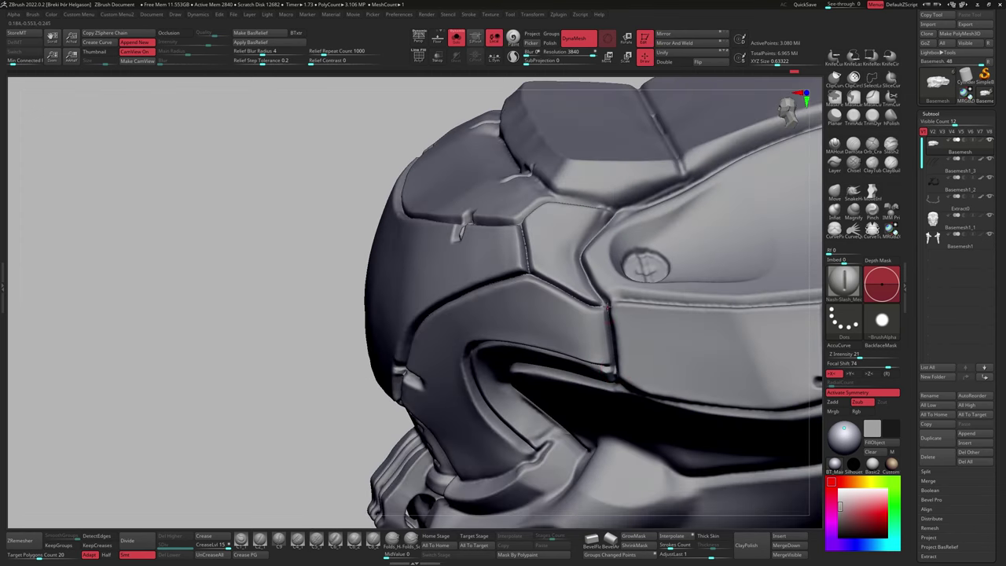
mouse_move(606, 307)
right_down()
mouse_move(540, 346)
mouse_move(603, 346)
mouse_move(532, 348)
mouse_move(609, 308)
right_up()
key(f)
Polish the panels on the back of the bust with hPolish.
mouse_move(552, 336)
right_down()
mouse_move(505, 359)
mouse_move(426, 288)
mouse_move(472, 336)
right_up()
right_drag(542, 362, 537, 352)
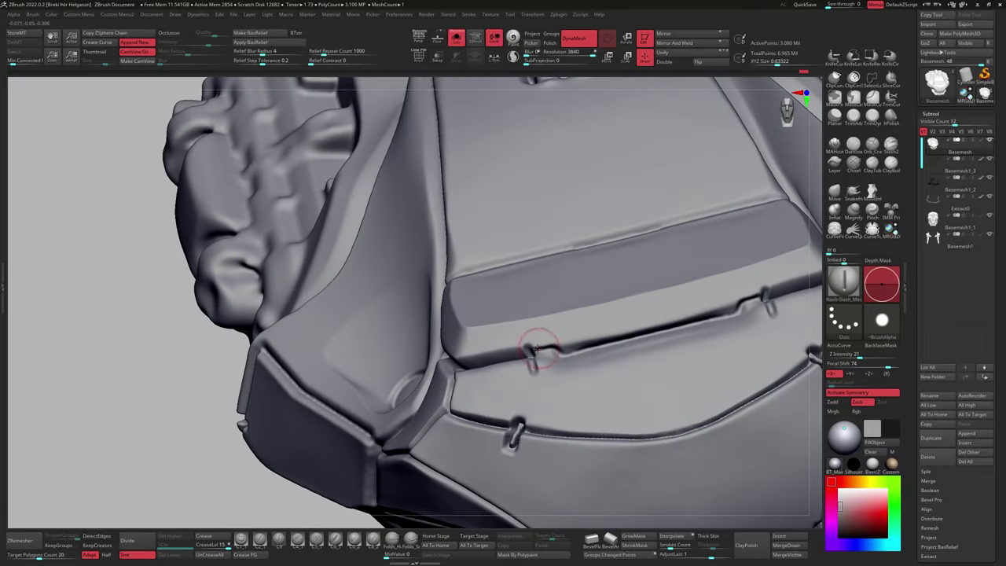
mouse_move(667, 328)
right_down()
mouse_move(629, 314)
mouse_move(606, 286)
mouse_move(438, 341)
right_up()
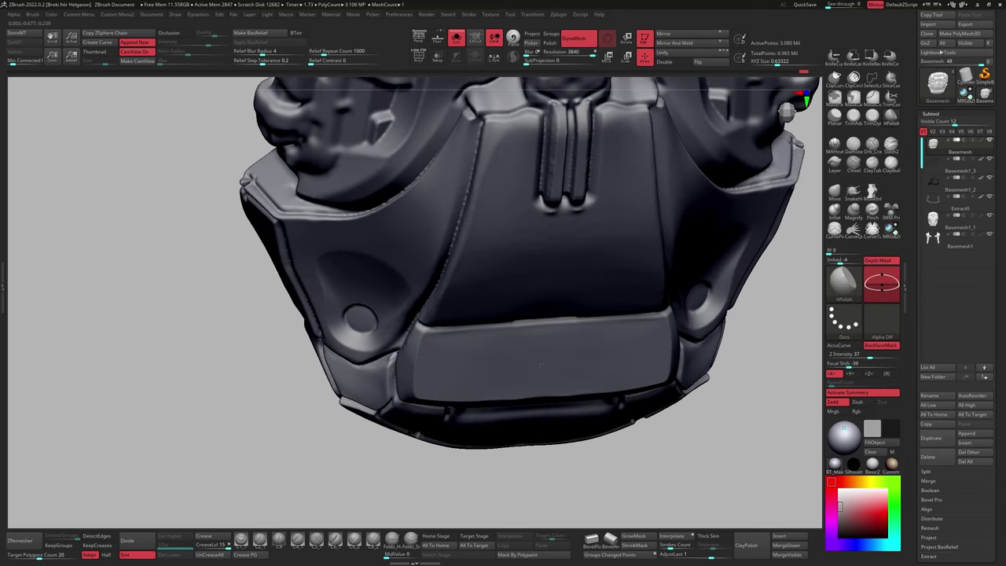
mouse_move(541, 365)
right_down()
mouse_move(411, 342)
mouse_move(395, 298)
mouse_move(479, 346)
right_up()
key(space)
ctrl+right_drag(400, 240, 452, 243)
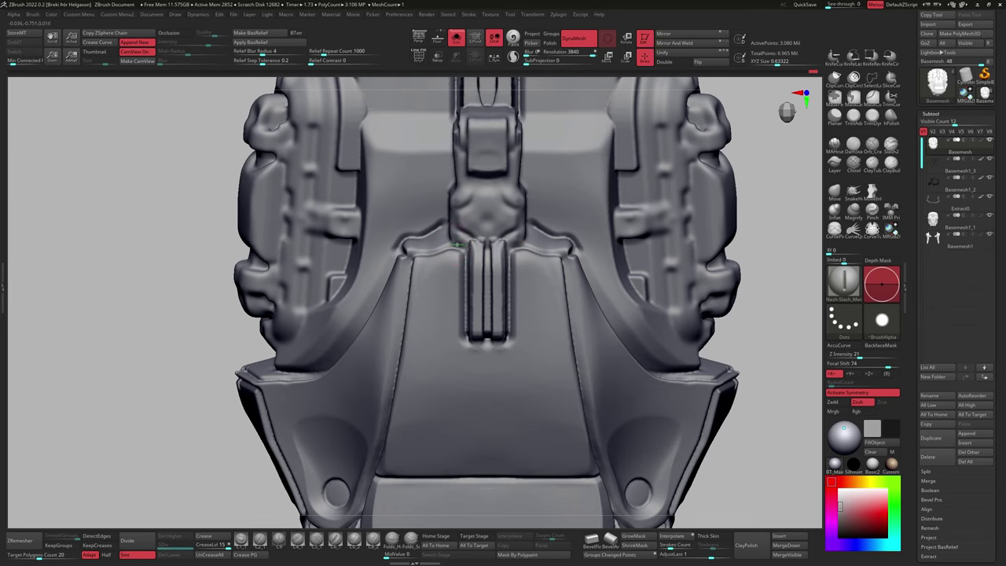
key(b)
key(h)
key(p)
Cut slash-brush notches into the top slot and front plate seams.
mouse_move(417, 336)
right_down()
mouse_move(452, 228)
mouse_move(449, 359)
mouse_move(472, 338)
mouse_move(466, 305)
right_up()
key(space)
click(540, 170)
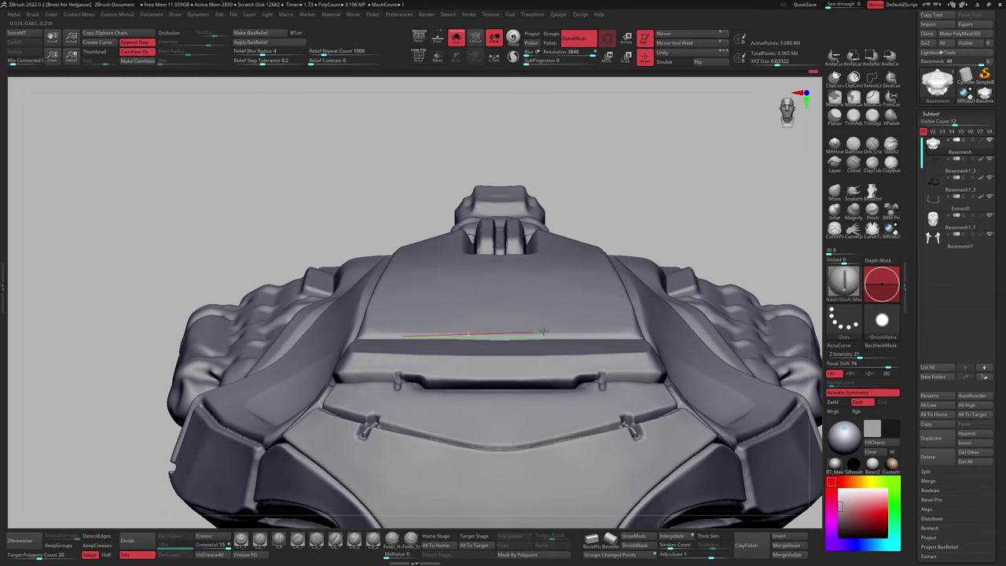
mouse_move(542, 331)
right_down()
mouse_move(550, 314)
mouse_move(744, 288)
mouse_move(501, 332)
mouse_move(505, 275)
mouse_move(432, 281)
mouse_move(455, 322)
mouse_move(441, 315)
right_up()
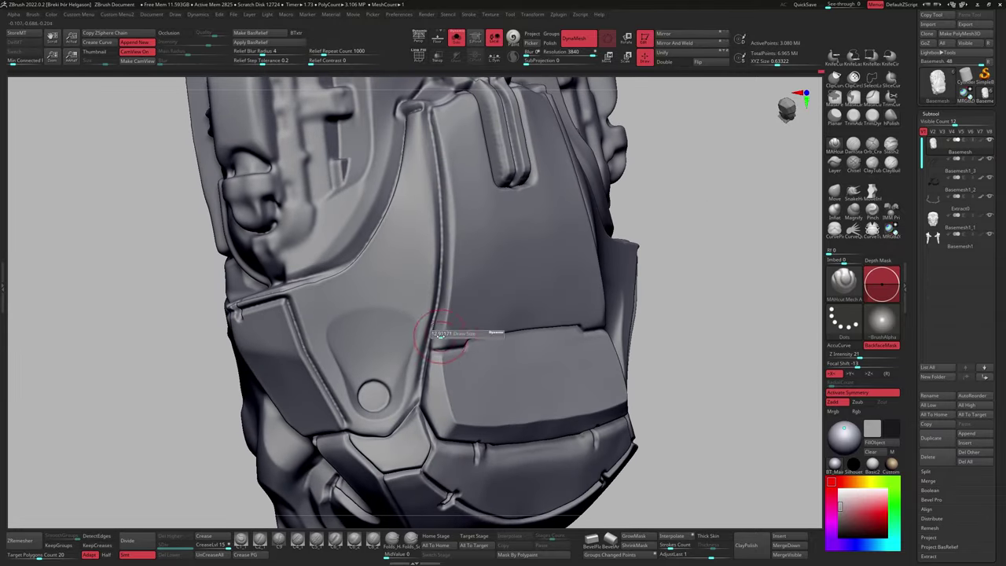
mouse_move(434, 122)
right_down()
mouse_move(487, 188)
mouse_move(545, 191)
mouse_move(445, 147)
right_up()
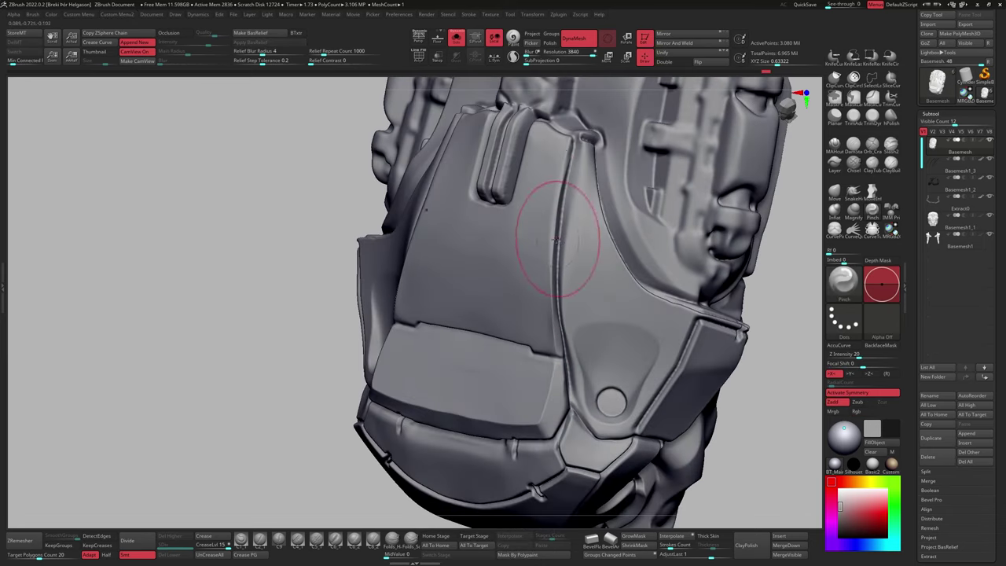
mouse_move(445, 147)
right_down()
mouse_move(503, 252)
mouse_move(539, 287)
mouse_move(561, 377)
mouse_move(582, 309)
right_up()
Reshape panel edges with SnakeHook and a fold brush, then add more slash notches.
key(ctrl)
key(b)
key(s)
key(h)
right_drag(693, 216, 551, 319)
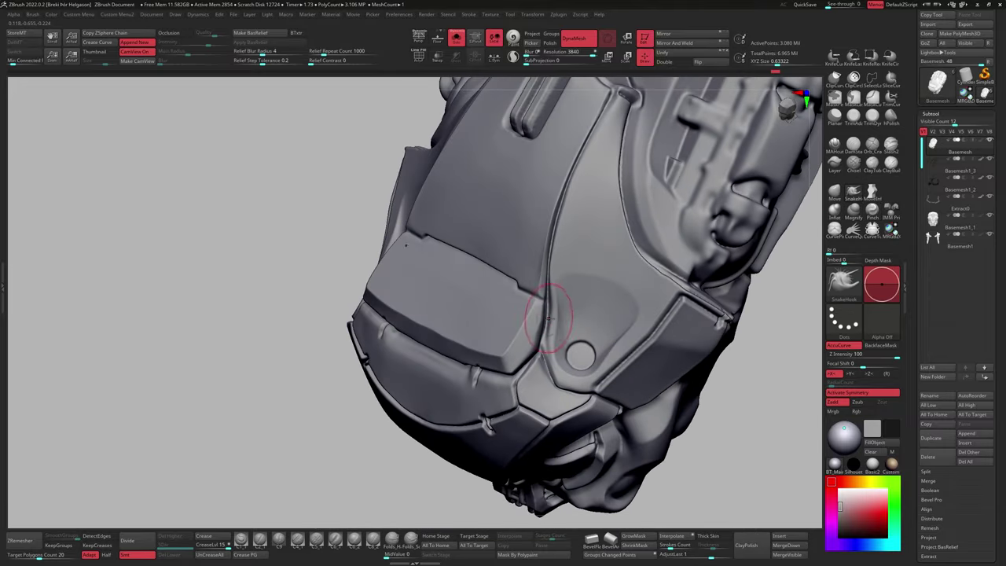
key(b)
key(n)
key(f)
mouse_move(743, 165)
right_down()
mouse_move(542, 251)
mouse_move(580, 175)
mouse_move(692, 217)
mouse_move(424, 264)
right_up()
click(597, 205)
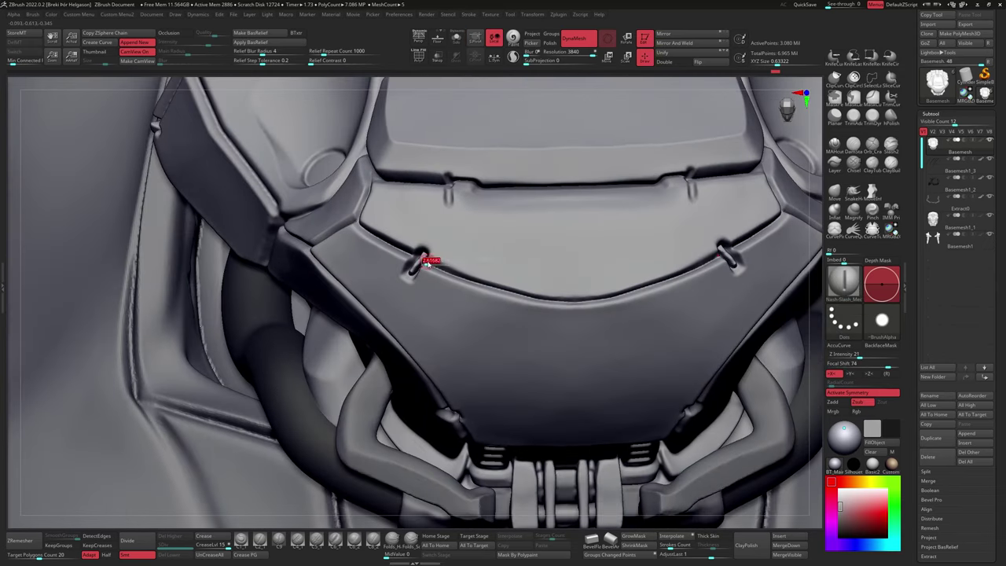
mouse_move(578, 300)
right_down()
mouse_move(573, 251)
mouse_move(527, 309)
mouse_move(497, 239)
mouse_move(548, 316)
mouse_move(567, 294)
right_up()
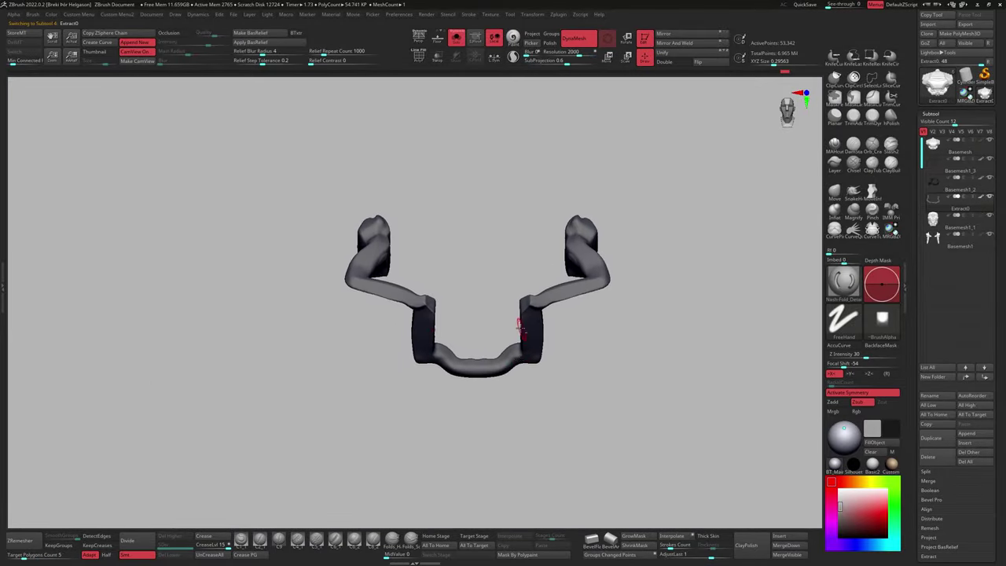
Trim the Extract0 strap with ClipCurve.
mouse_move(463, 314)
right_down()
mouse_move(449, 330)
mouse_move(474, 336)
mouse_move(475, 306)
mouse_move(416, 251)
mouse_move(316, 266)
right_up()
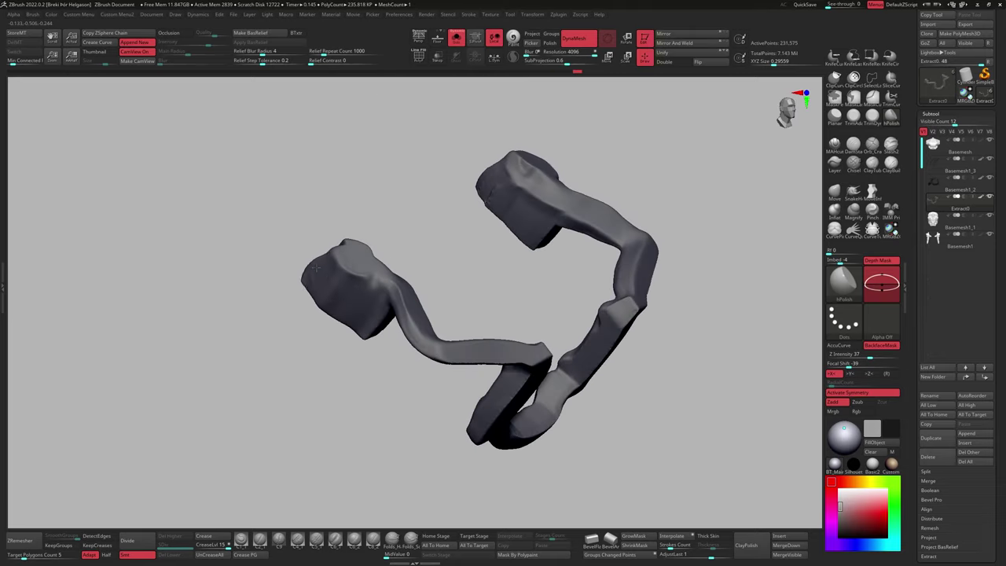
mouse_move(457, 304)
right_down()
mouse_move(424, 361)
mouse_move(369, 416)
right_up()
key(ctrl+shift)
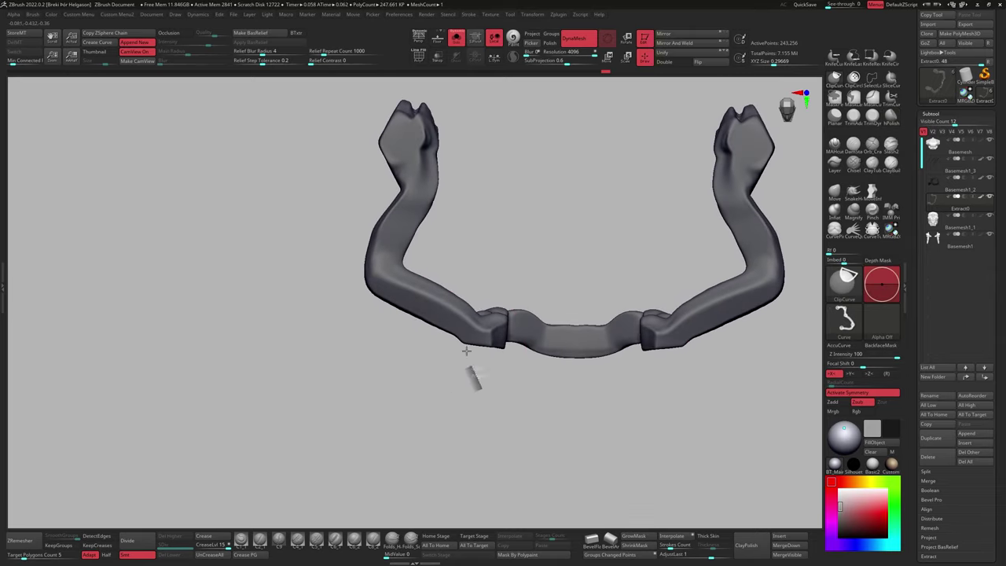
right_drag(368, 284, 375, 346)
key(ctrl+shift)
mouse_move(377, 241)
right_down()
mouse_move(411, 252)
mouse_move(426, 382)
mouse_move(438, 401)
mouse_move(416, 348)
mouse_move(517, 270)
mouse_move(512, 333)
mouse_move(551, 323)
mouse_move(574, 359)
right_up()
Turn Solo off, restore the light grey colour, and make Basemesh the active subtool.
ctrl+shift+click(512, 332)
key(v)
key(alt+s)
key(alt+s)
key(v)
key(f)
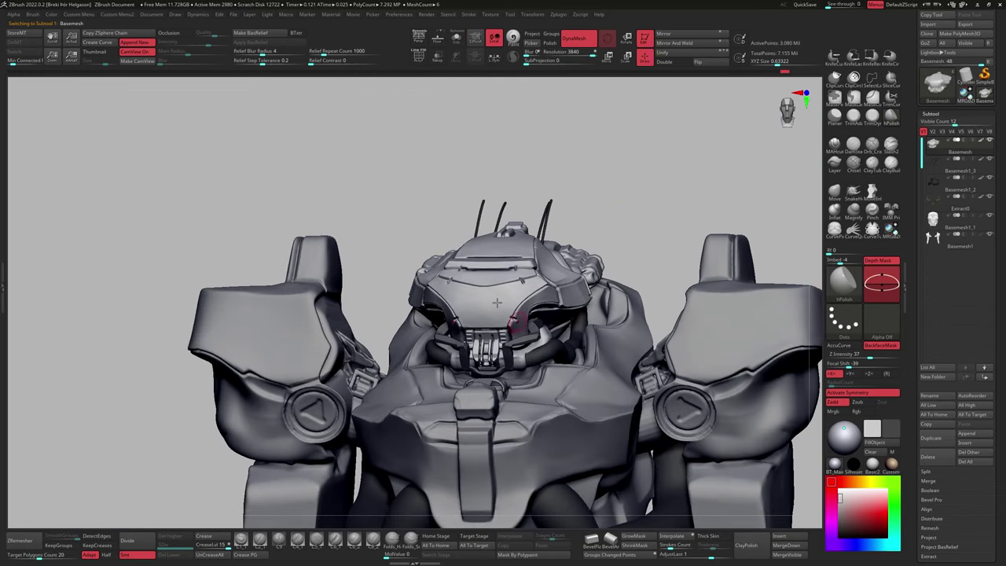
Polish the flat faces of the clamp under the head with hPolish.
mouse_move(516, 326)
right_down()
mouse_move(506, 326)
mouse_move(531, 307)
mouse_move(511, 345)
mouse_move(549, 344)
mouse_move(546, 328)
mouse_move(550, 338)
mouse_move(515, 337)
right_up()
key(f)
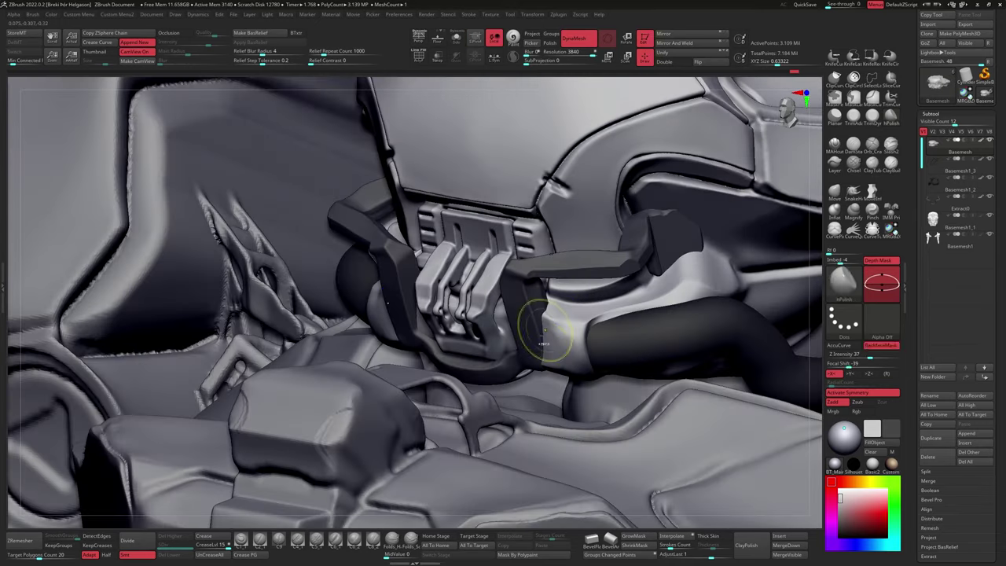
mouse_move(532, 325)
right_down()
mouse_move(523, 313)
mouse_move(536, 391)
right_up()
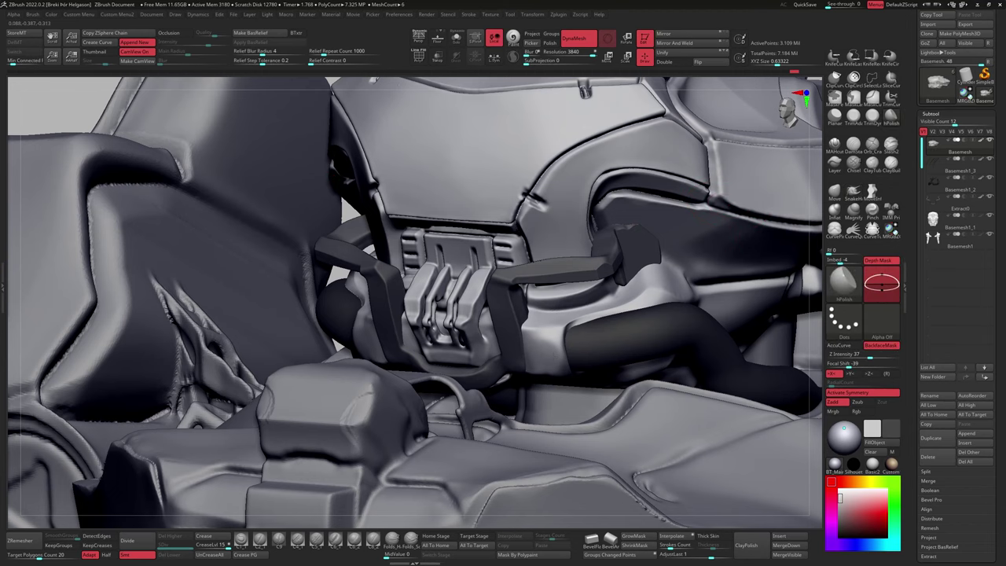
right_drag(806, 142, 805, 167)
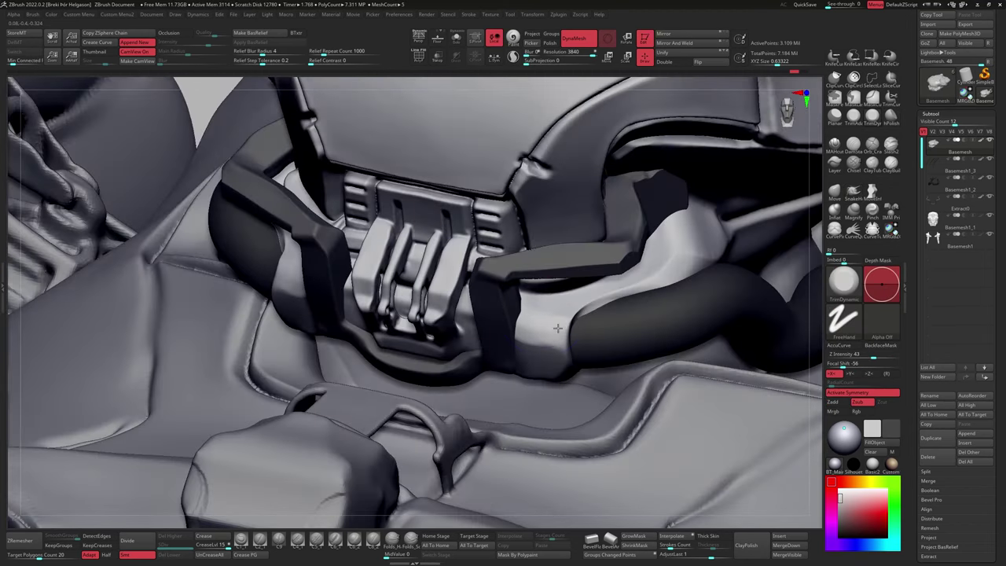
mouse_move(558, 329)
right_down()
mouse_move(508, 339)
mouse_move(683, 236)
mouse_move(833, 128)
right_up()
key(b)
key(h)
key(p)
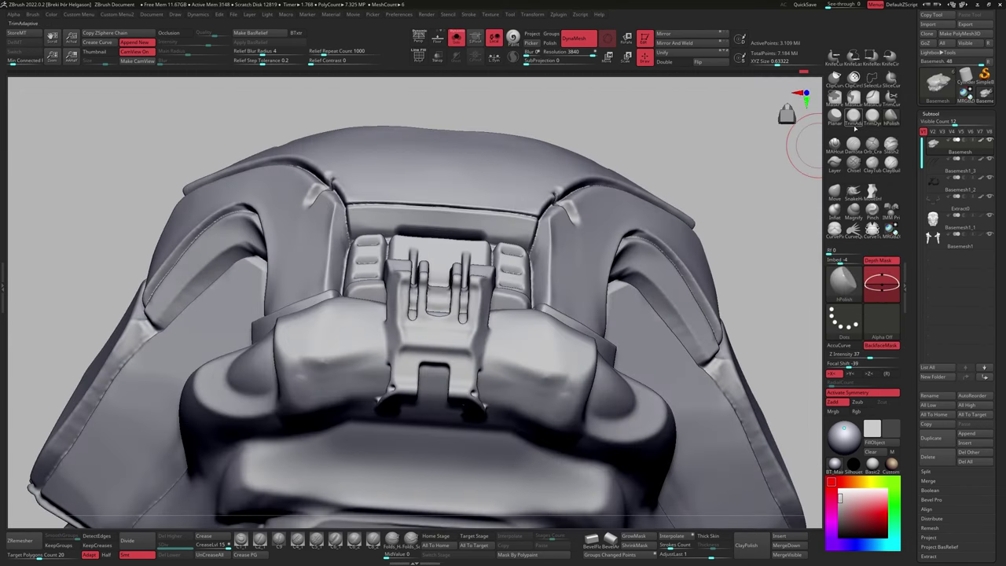
Sharpen the clamp details with MAHcut Mech A, then re-polish them with hPolish.
mouse_move(565, 395)
right_down()
mouse_move(550, 332)
mouse_move(601, 284)
right_up()
key(b)
key(m)
key(a)
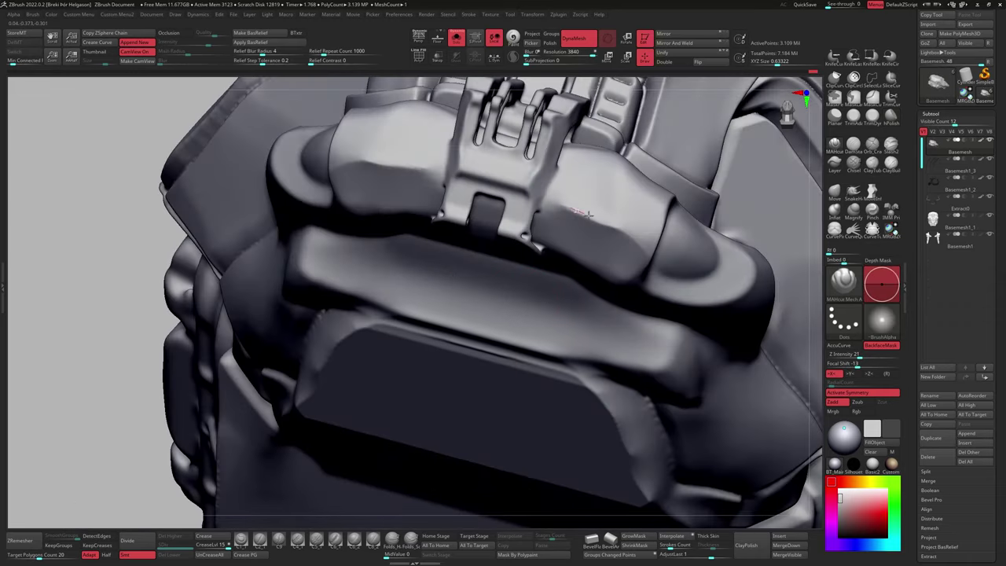
right_drag(676, 244, 470, 389)
key(b)
key(h)
key(p)
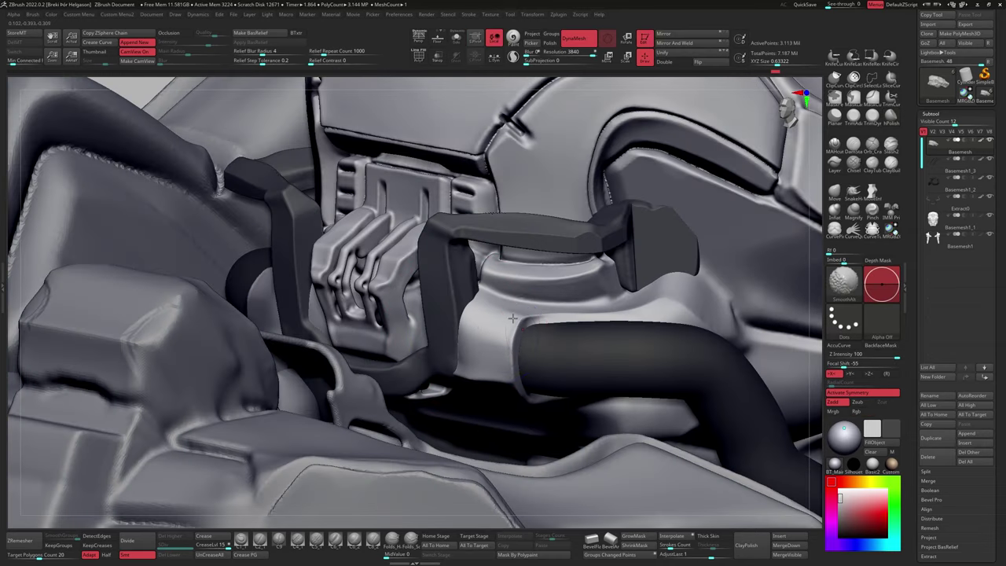
right_drag(440, 338, 560, 294)
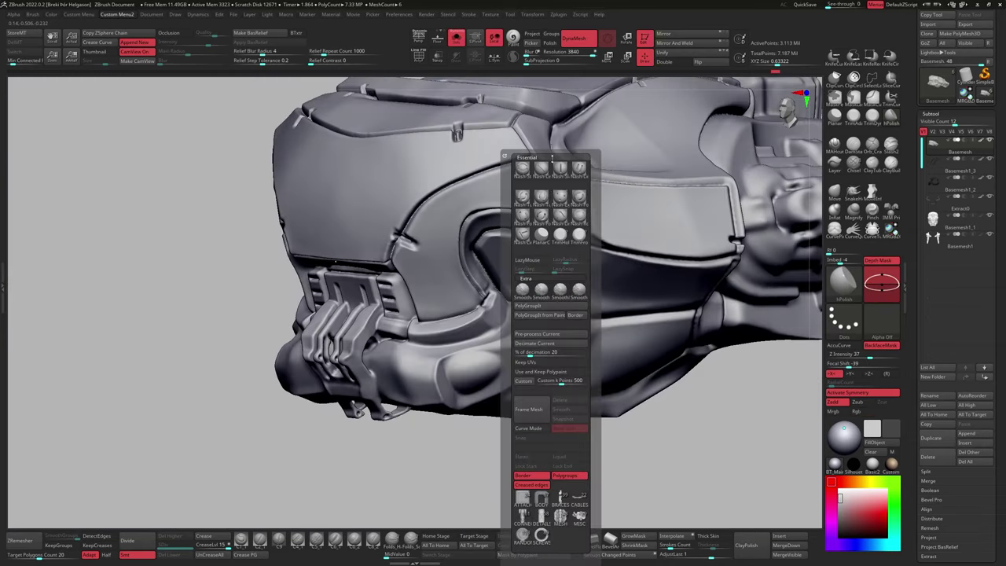
mouse_move(550, 338)
right_down()
mouse_move(448, 314)
mouse_move(464, 318)
right_up()
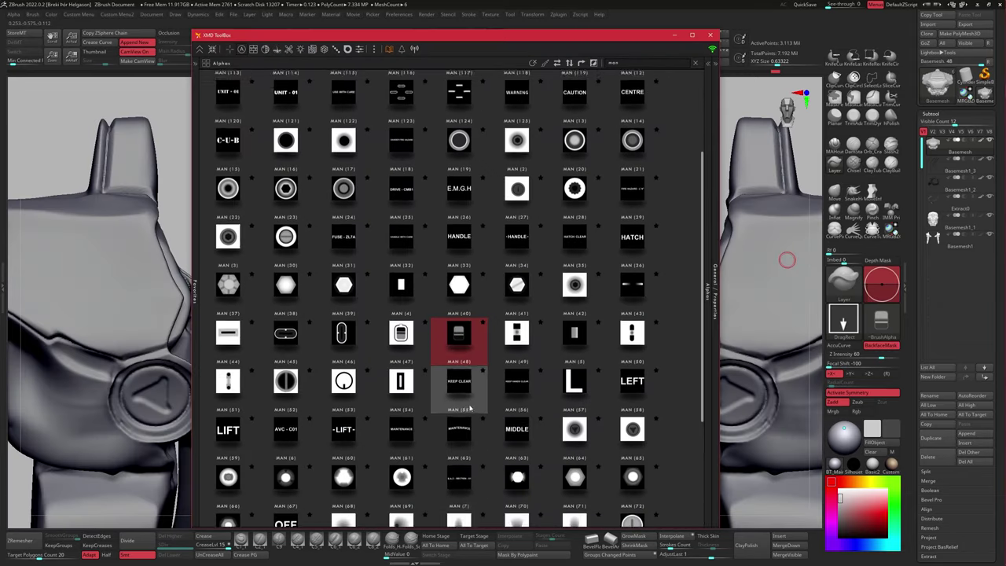
Filter the alpha library to the VB vent alphas by searching 'vb'.
scroll(581, 134, up, 3)
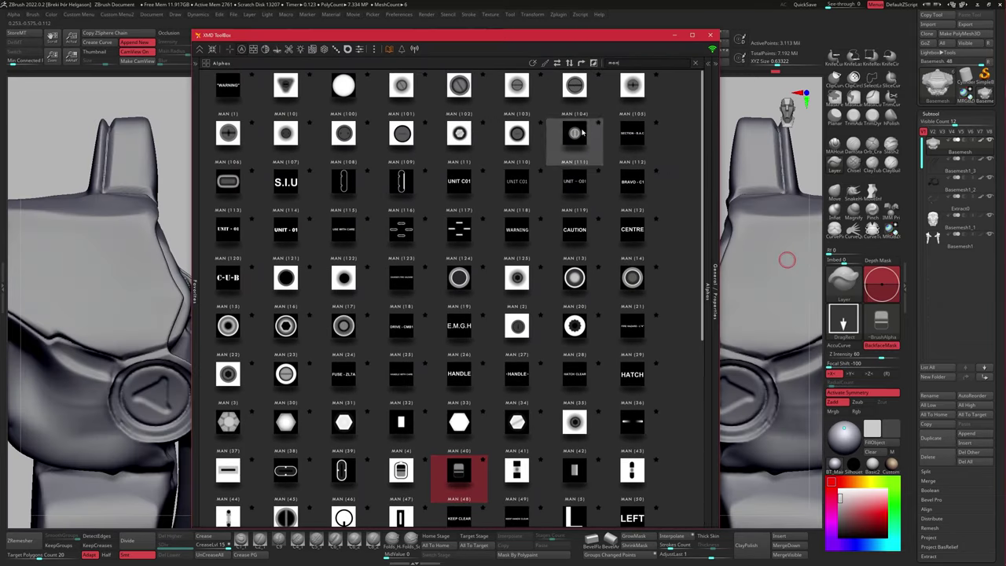
text(vb)
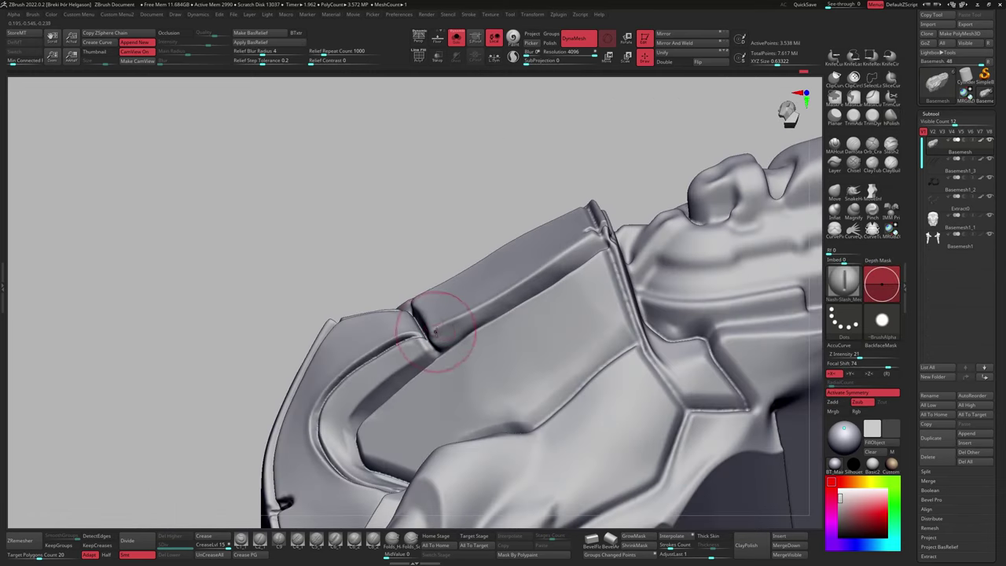
Stamp a rectangular MAN-alpha buckle across the helmet's side panel seam.
drag(427, 325, 579, 244)
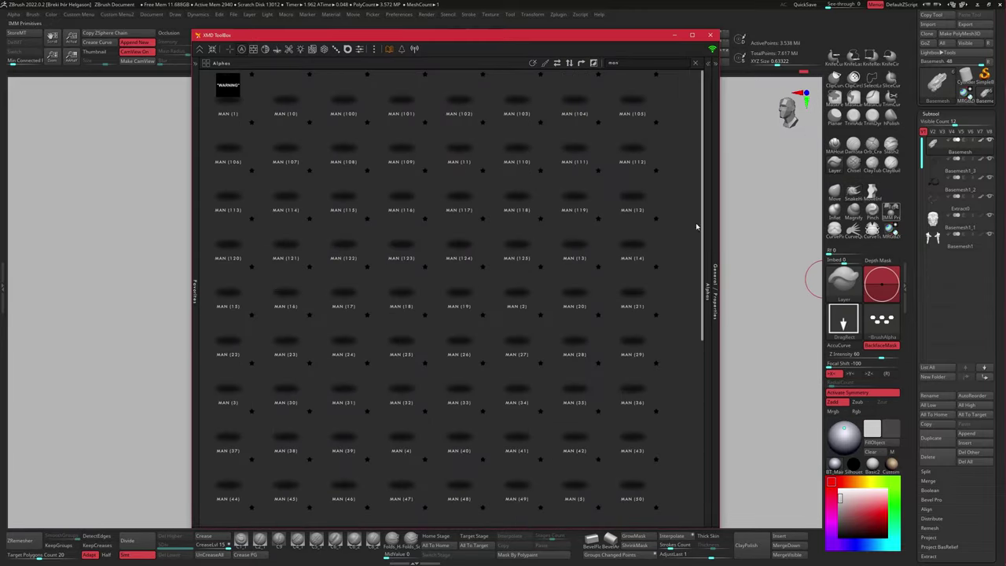
scroll(443, 330, down, 1)
click(442, 330)
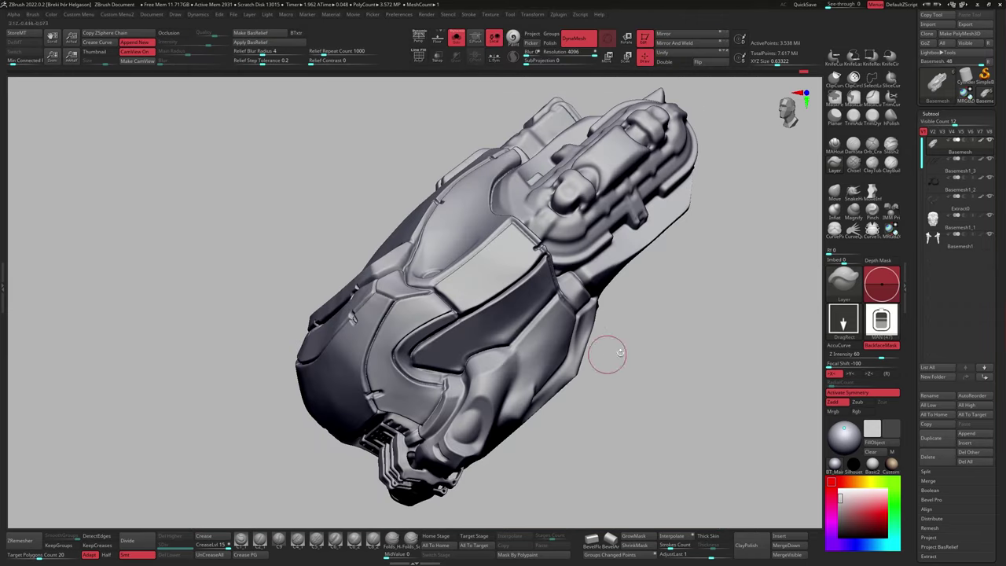
drag(514, 514, 503, 284)
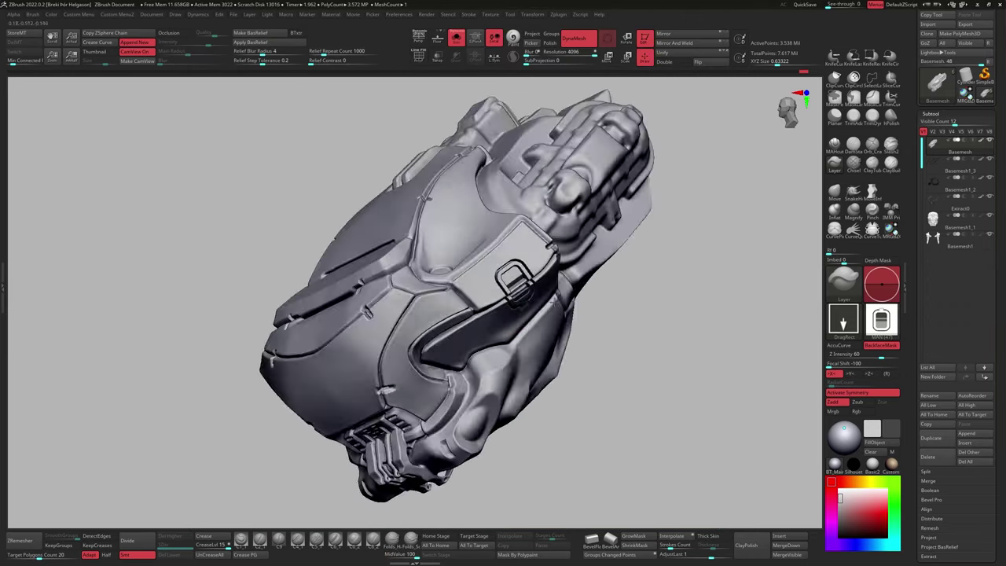
right_drag(558, 234, 542, 320)
Refine the buckle with a dotted-stroke brush and sharpen its edges with Pinch.
key(b)
click(487, 309)
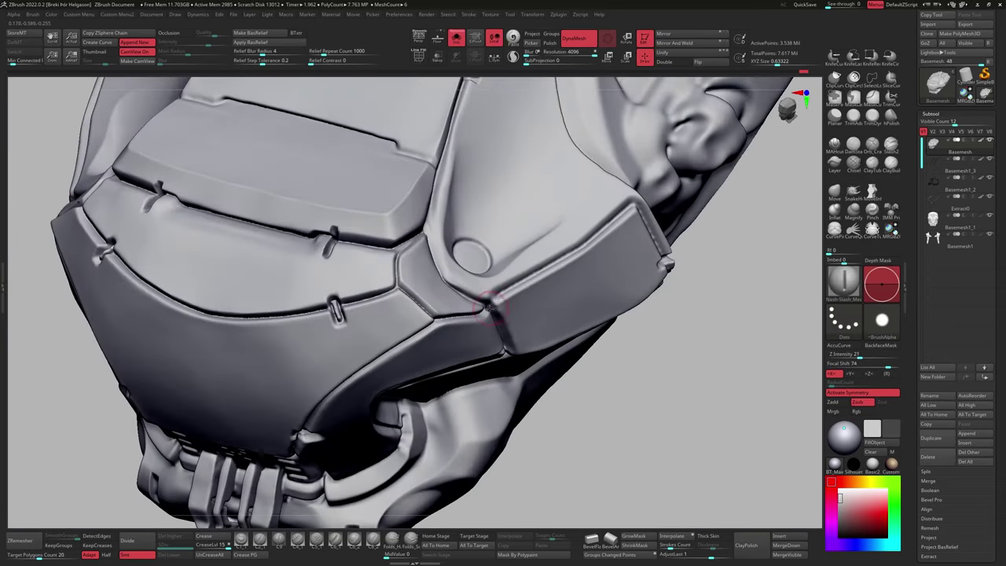
mouse_move(565, 255)
right_down()
mouse_move(568, 129)
mouse_move(539, 191)
mouse_move(472, 227)
mouse_move(712, 165)
mouse_move(440, 206)
right_up()
mouse_move(396, 171)
right_down()
mouse_move(460, 251)
mouse_move(427, 247)
mouse_move(441, 233)
mouse_move(516, 213)
mouse_move(482, 225)
mouse_move(487, 265)
mouse_move(459, 258)
mouse_move(471, 252)
mouse_move(471, 267)
mouse_move(472, 251)
mouse_move(624, 254)
mouse_move(598, 267)
mouse_move(597, 255)
mouse_move(516, 233)
mouse_move(714, 139)
mouse_move(501, 275)
right_up()
click(872, 211)
Build up the buckle's surface with the Layer brush, checking it from several angles.
key(b)
key(l)
key(y)
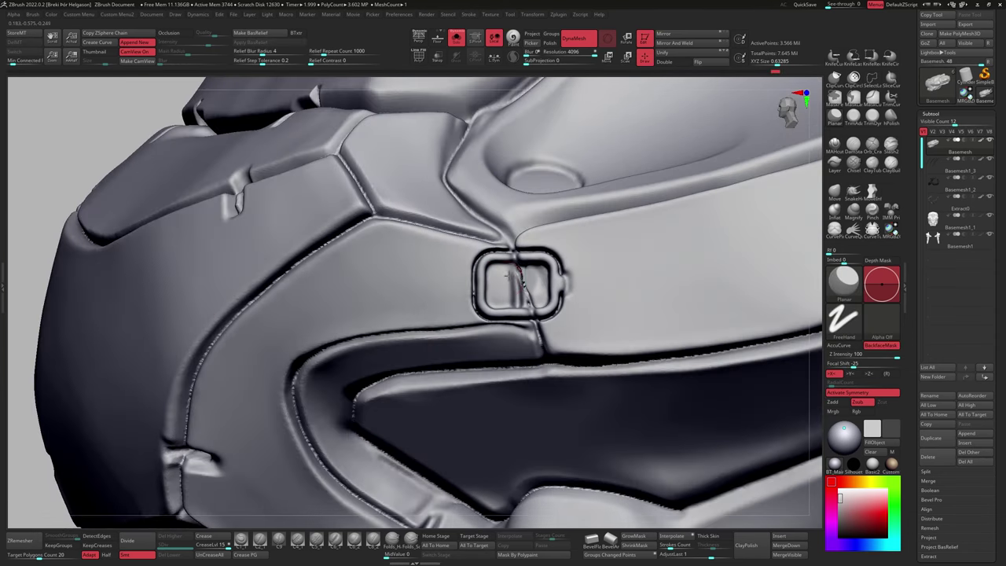
mouse_move(748, 147)
right_down()
mouse_move(503, 287)
mouse_move(531, 286)
right_up()
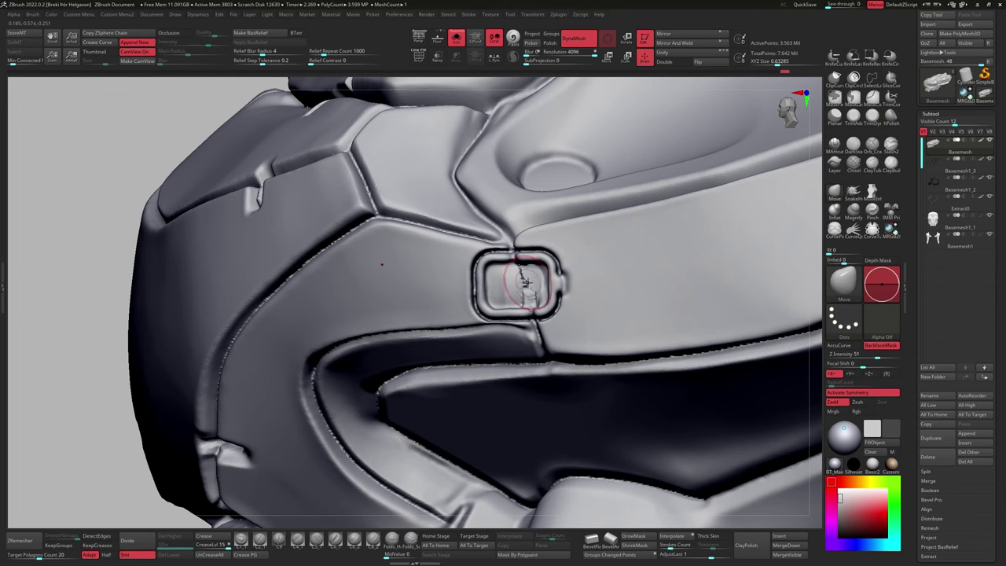
mouse_move(516, 285)
right_down()
mouse_move(714, 175)
mouse_move(220, 422)
right_up()
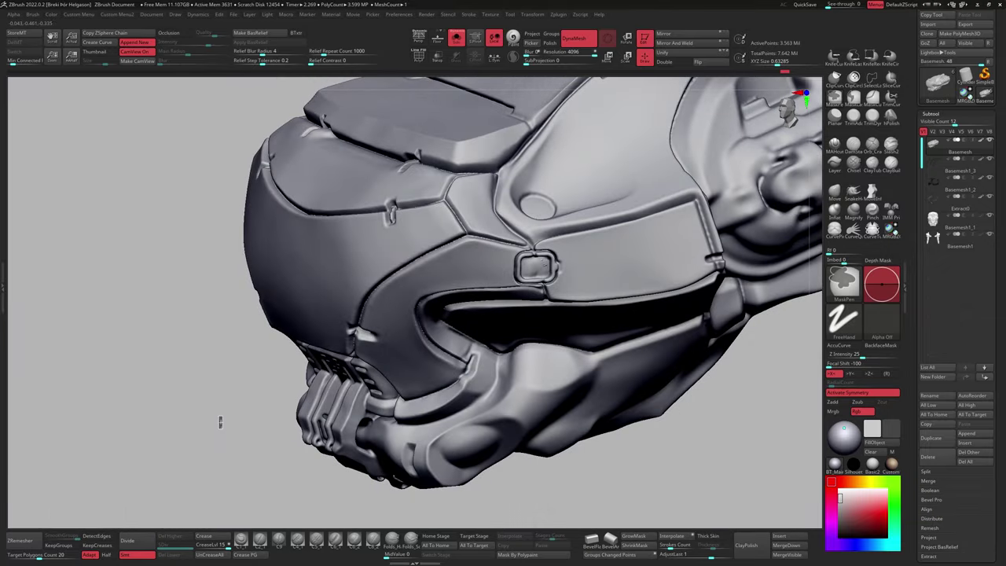
mouse_move(717, 146)
ctrl+right_down()
mouse_move(711, 190)
mouse_move(265, 406)
ctrl+right_up()
ctrl+right_drag(792, 146, 531, 253)
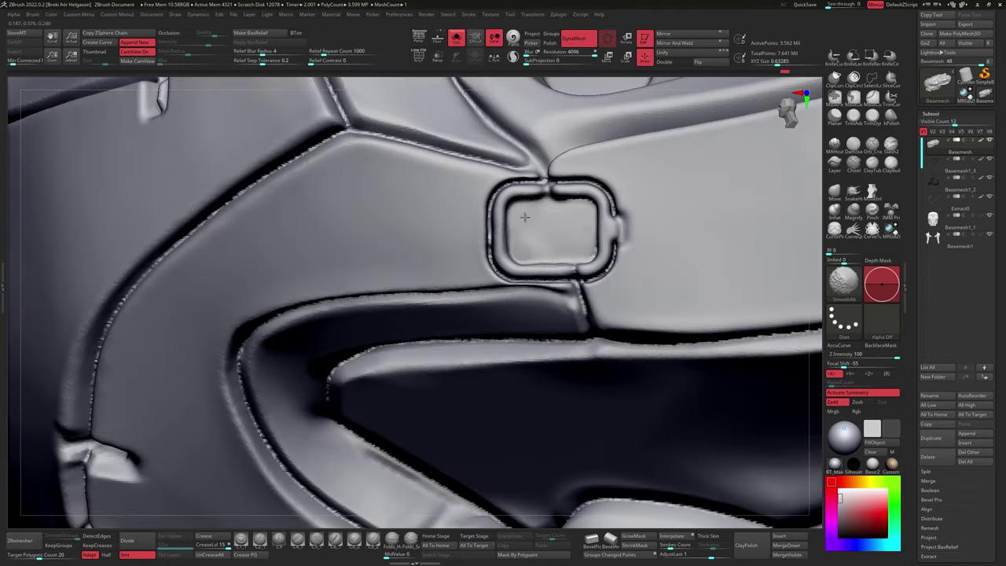
mouse_move(524, 217)
ctrl+right_down()
mouse_move(550, 251)
mouse_move(534, 338)
mouse_move(503, 213)
mouse_move(461, 284)
mouse_move(437, 247)
ctrl+right_up()
Show the whole mech again and select the chest part to work on.
key(f)
click(456, 38)
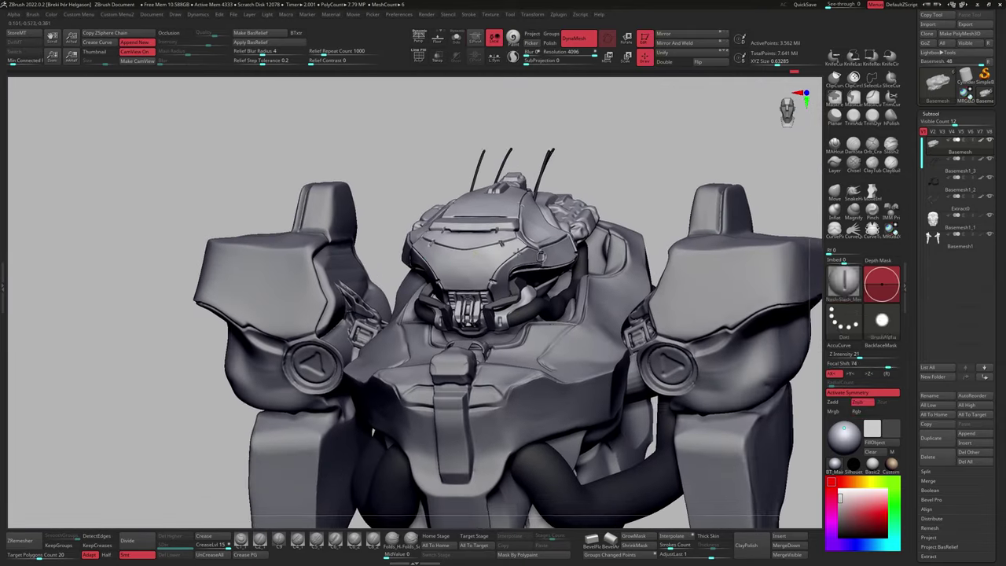
ctrl+right_drag(540, 255, 495, 245)
right_drag(460, 294, 506, 315)
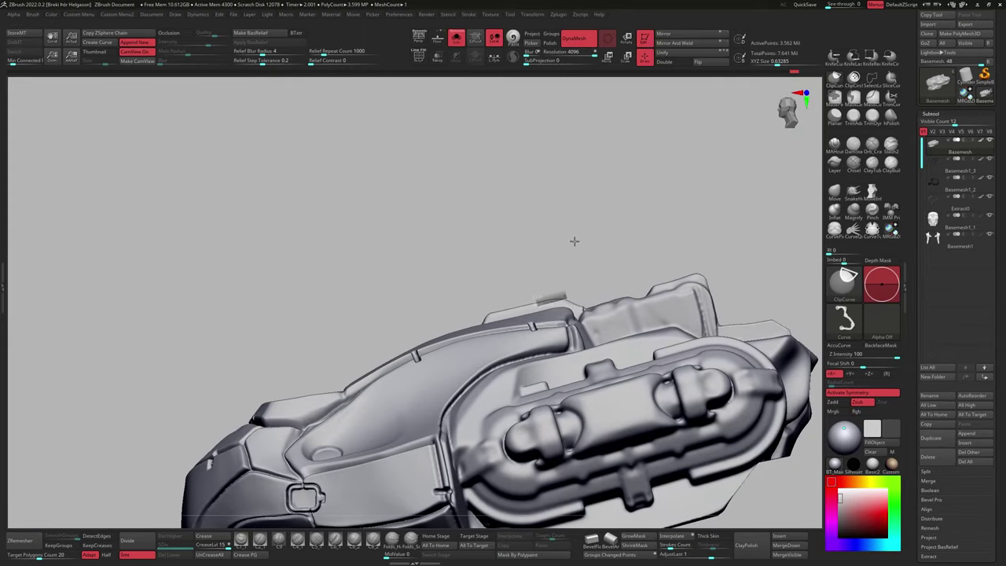
ctrl+right_drag(573, 241, 479, 292)
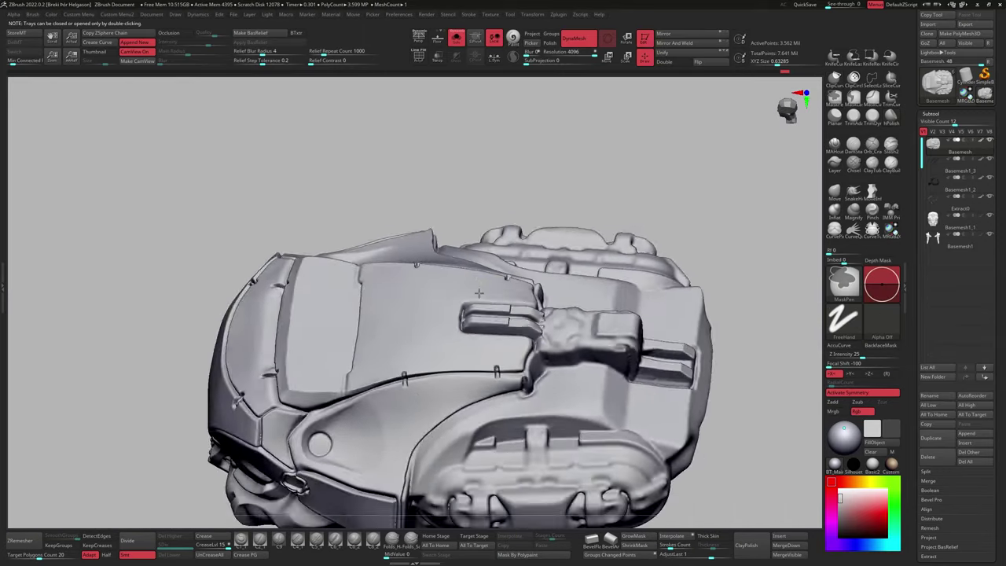
mouse_move(452, 227)
right_down()
mouse_move(483, 359)
mouse_move(460, 325)
mouse_move(506, 363)
mouse_move(505, 386)
mouse_move(436, 305)
right_up()
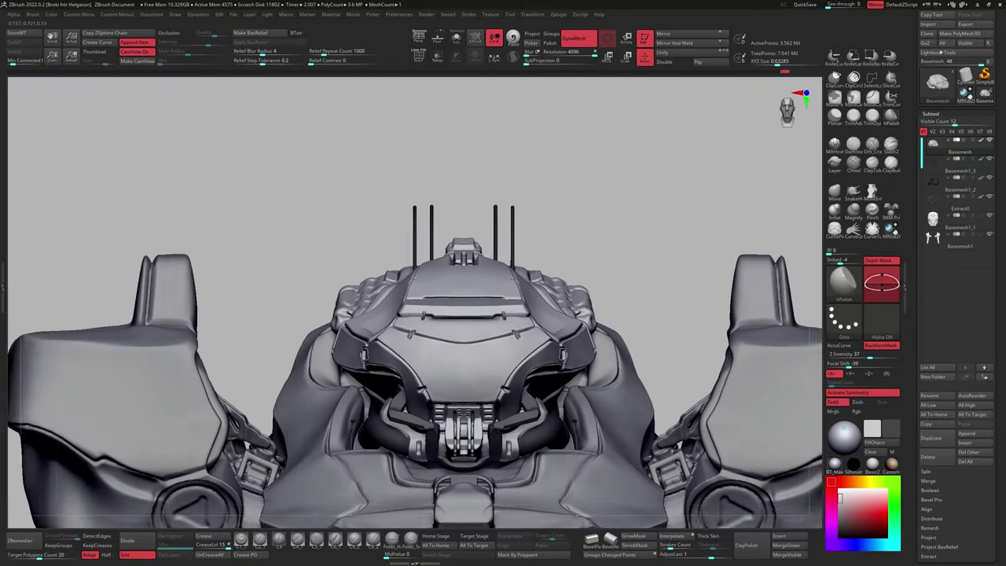
right_drag(471, 236, 529, 267)
alt+click(529, 267)
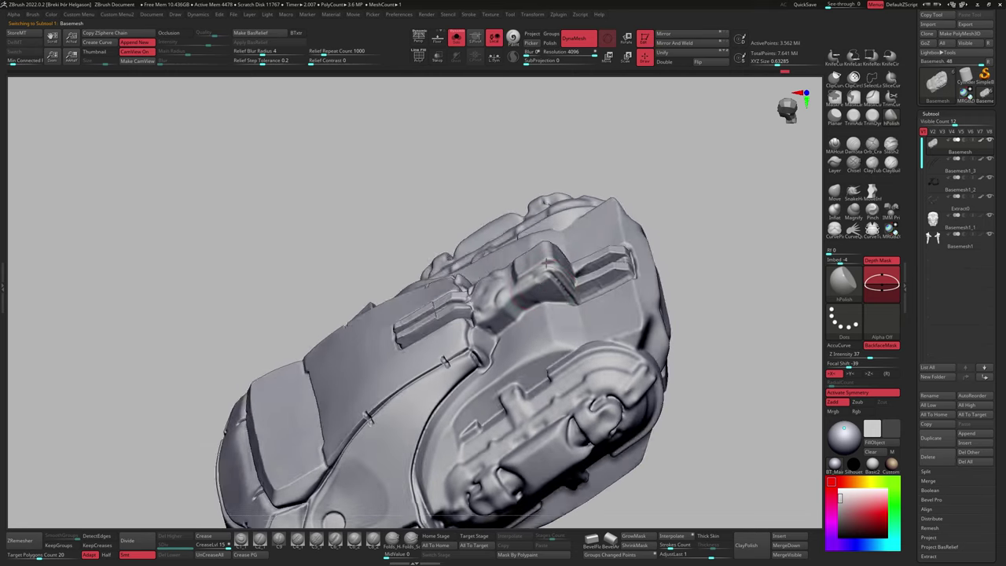
Load a round alpha and stamp a bolt onto the central chest clamp.
key(space)
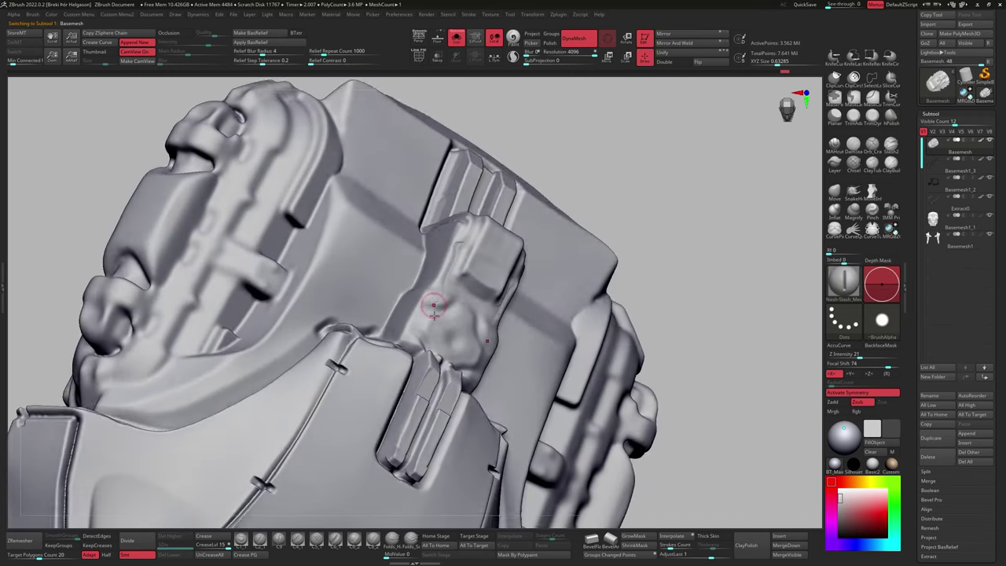
key(ctrl)
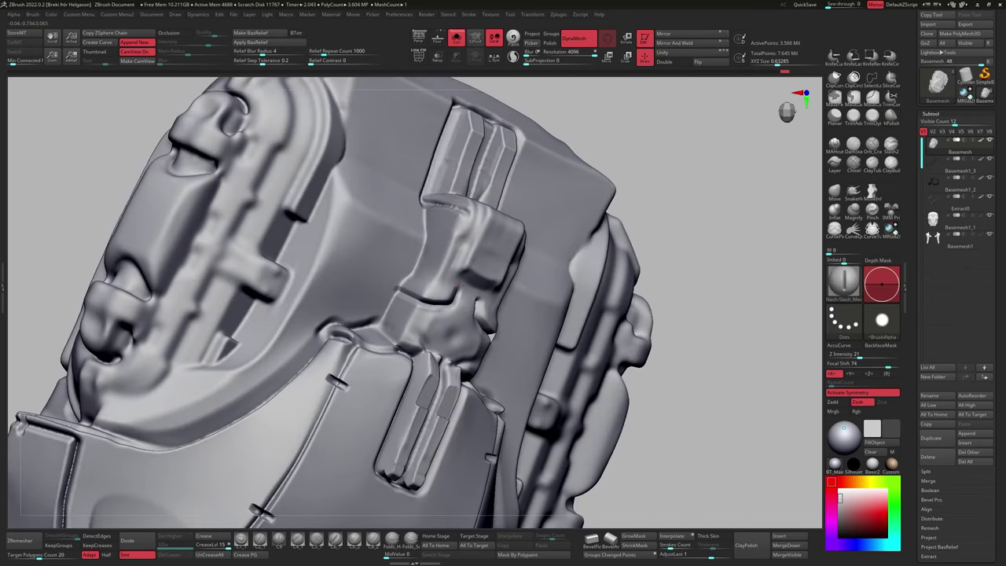
drag(459, 223, 428, 233)
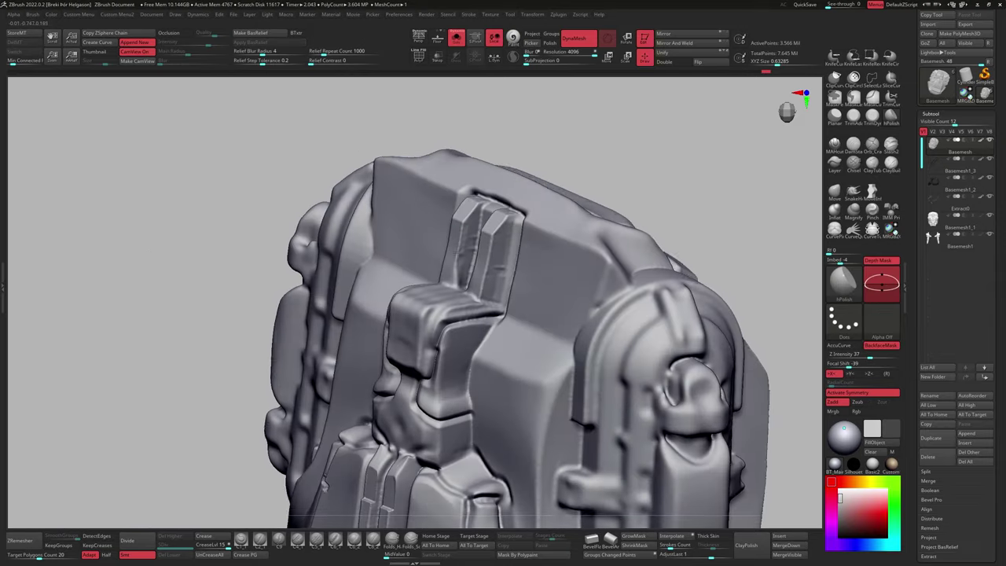
mouse_move(452, 240)
mouse_down()
mouse_move(466, 246)
mouse_move(463, 205)
mouse_up()
key(space)
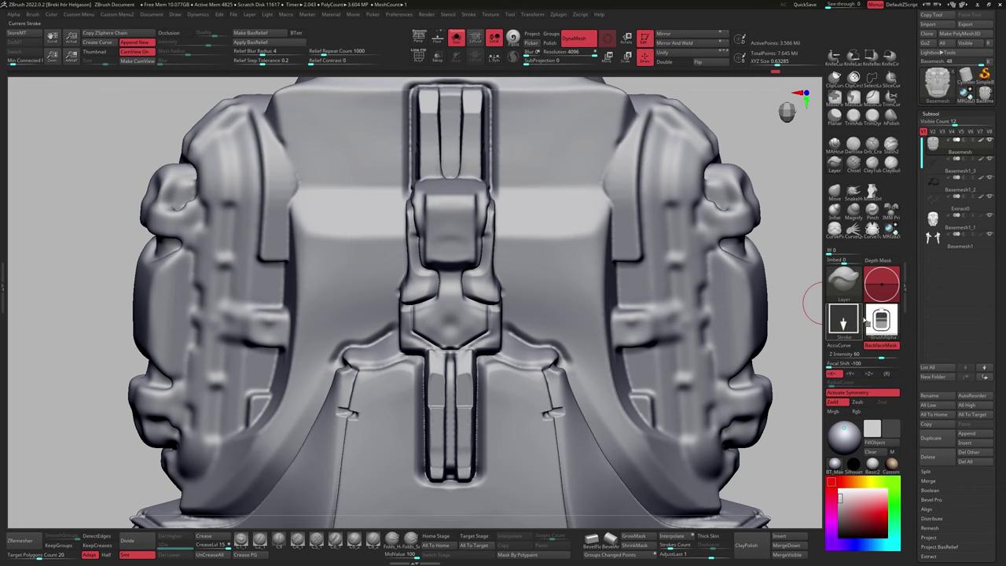
click(874, 319)
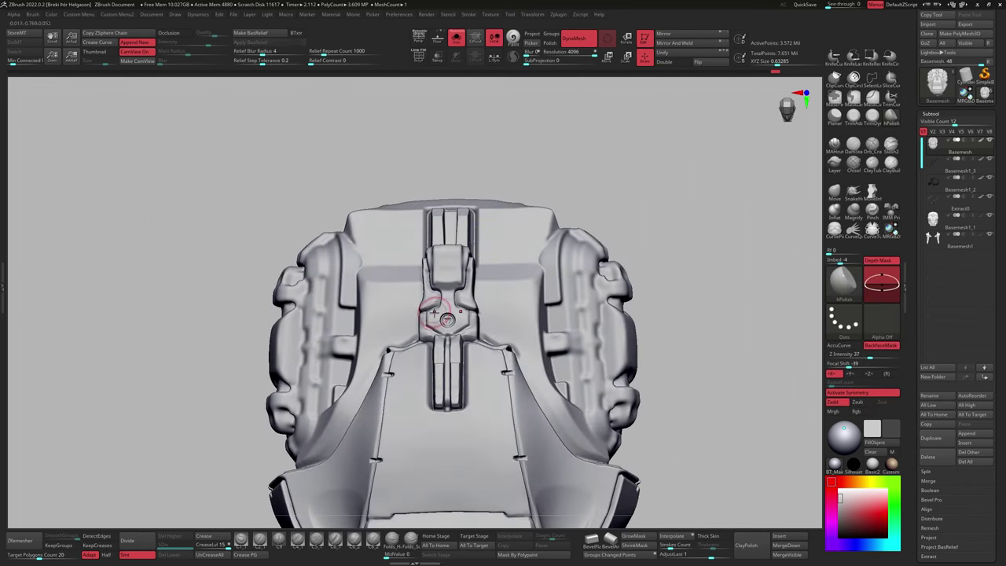
drag(435, 313, 474, 289)
Polish the clamp shapes around the new bolt with hPolish.
key(space)
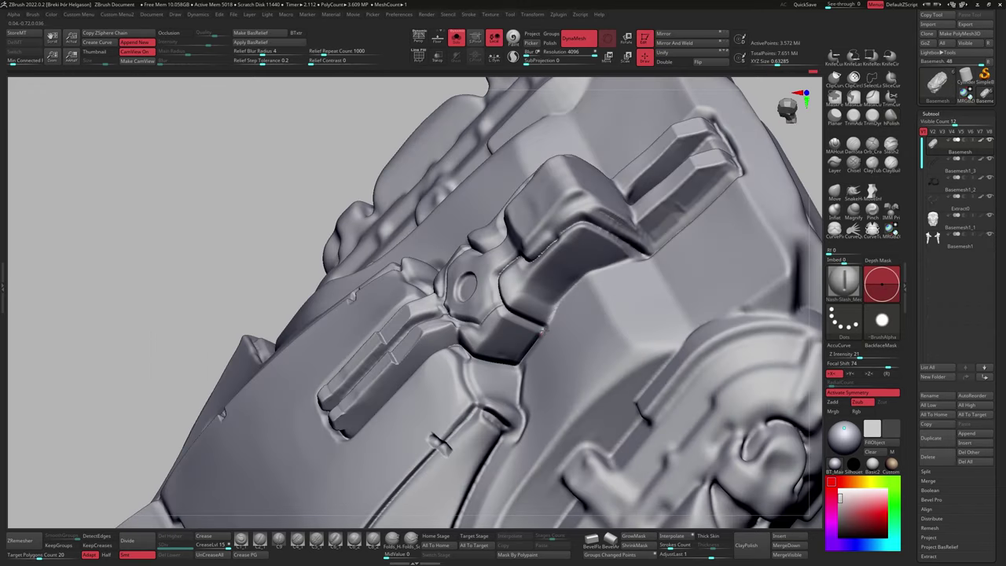
right_drag(541, 333, 508, 336)
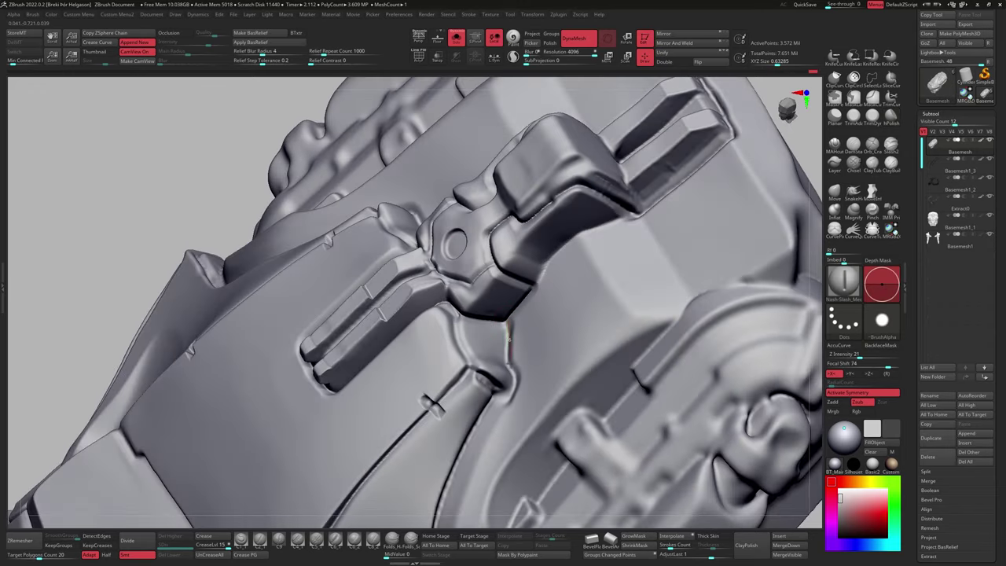
mouse_move(503, 400)
ctrl+right_down()
mouse_move(503, 425)
mouse_move(499, 393)
ctrl+right_up()
right_drag(497, 320, 466, 329)
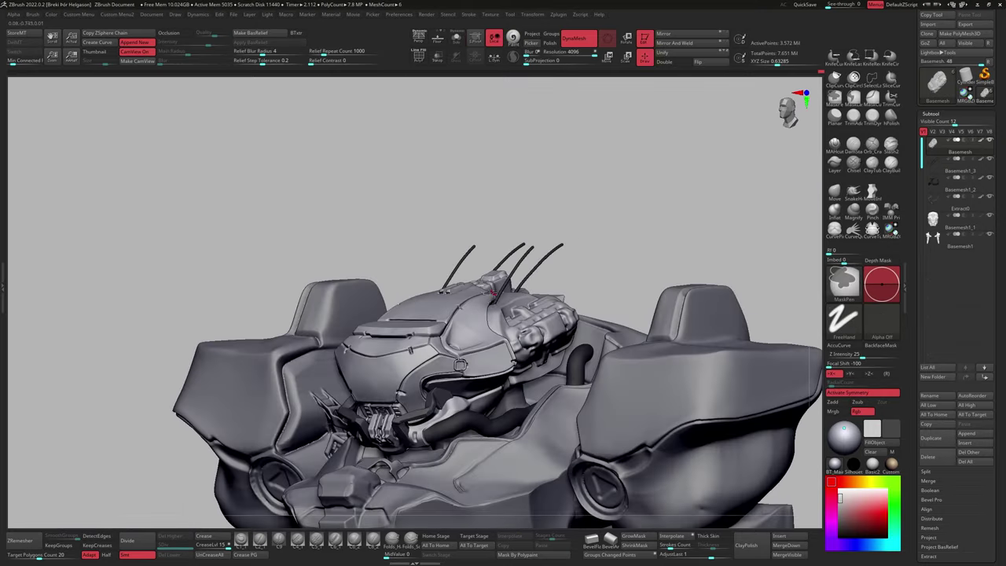
mouse_move(493, 292)
right_down()
mouse_move(480, 323)
mouse_move(511, 315)
mouse_move(550, 275)
mouse_move(505, 265)
mouse_move(409, 283)
mouse_move(353, 298)
mouse_move(298, 336)
mouse_move(330, 334)
mouse_move(400, 357)
mouse_move(431, 283)
mouse_move(416, 311)
mouse_move(452, 299)
mouse_move(428, 298)
mouse_move(628, 259)
right_up()
Select the Basemesh helmet subtool and switch to the SnakeHook brush.
alt+click(428, 297)
key(b)
key(s)
key(h)
mouse_move(504, 285)
right_down()
mouse_move(519, 271)
mouse_move(502, 258)
mouse_move(440, 267)
mouse_move(330, 251)
mouse_move(561, 274)
right_up()
key(s)
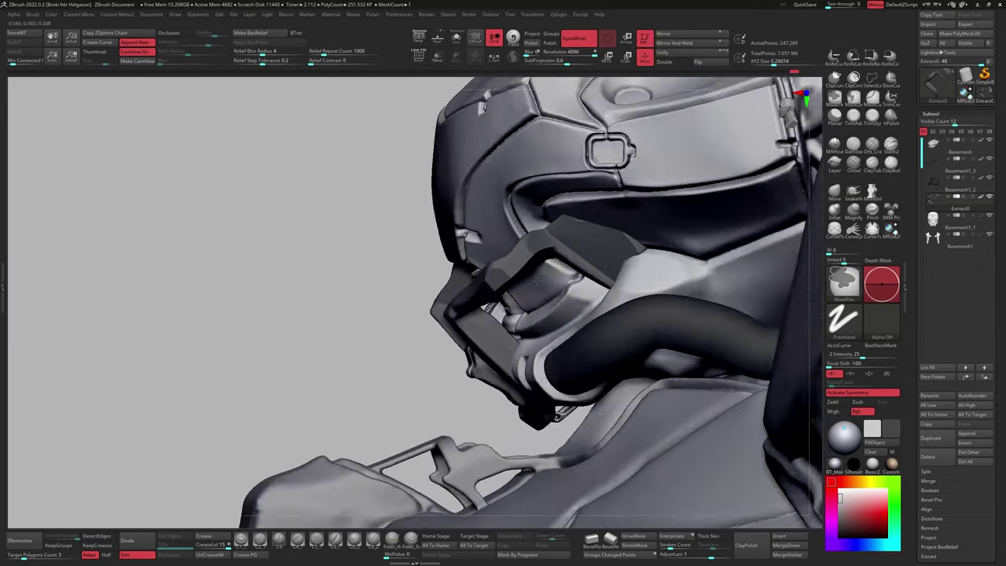
Toggle Solo off and back on so the helmet is isolated, then orbit around it.
key(alt+s)
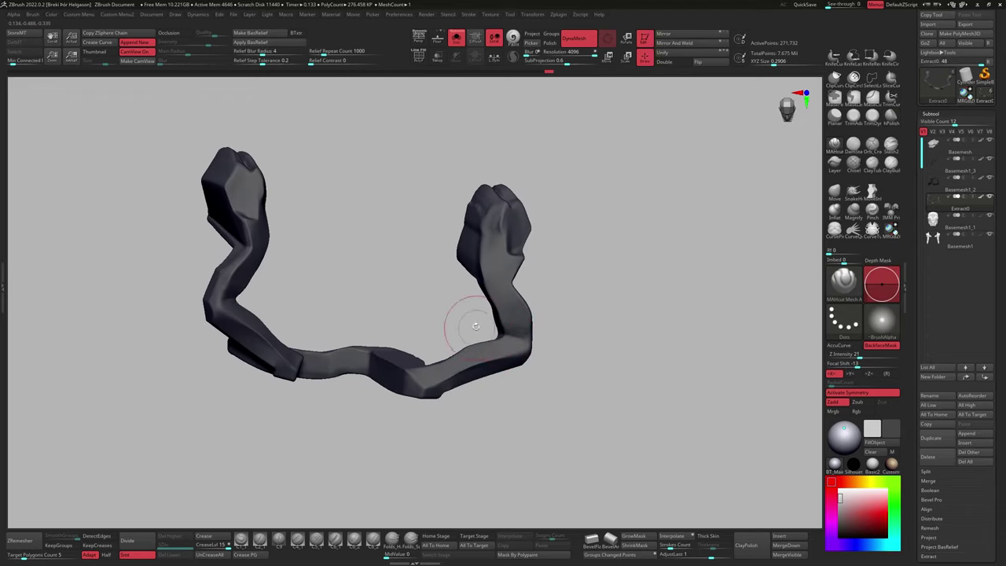
key(alt+s)
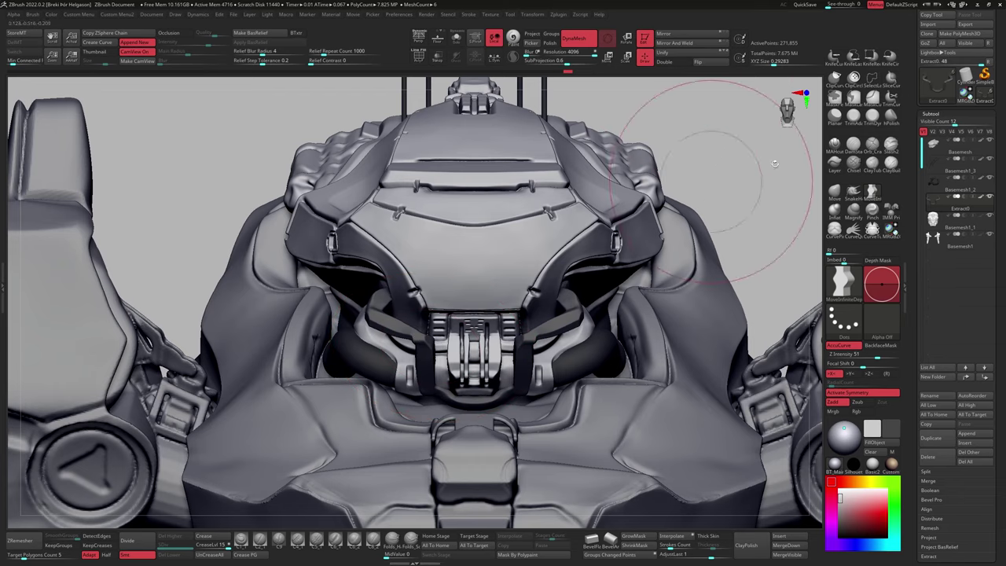
key(alt+s)
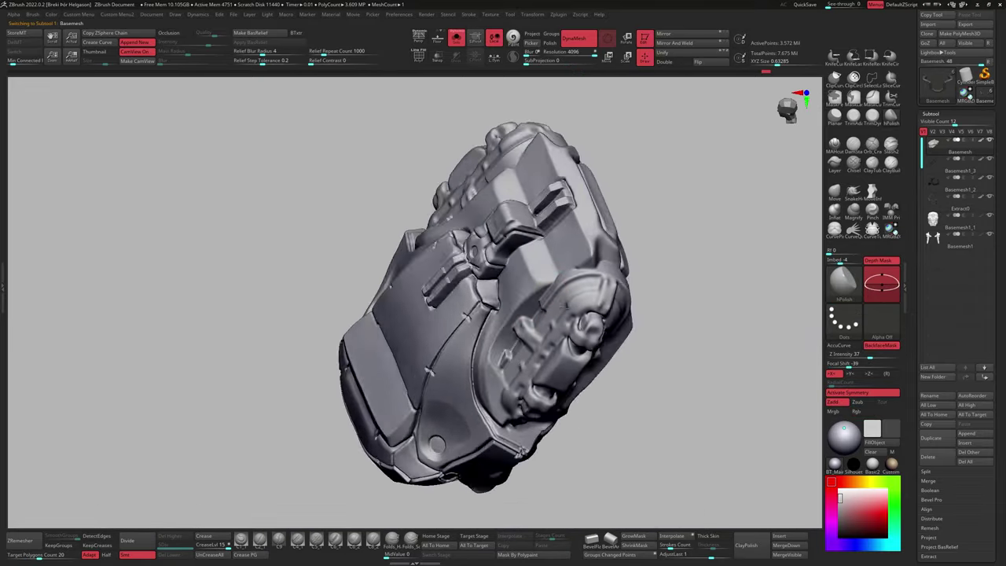
mouse_move(707, 353)
mouse_down()
mouse_move(675, 196)
mouse_move(533, 246)
mouse_up()
drag(512, 281, 597, 267)
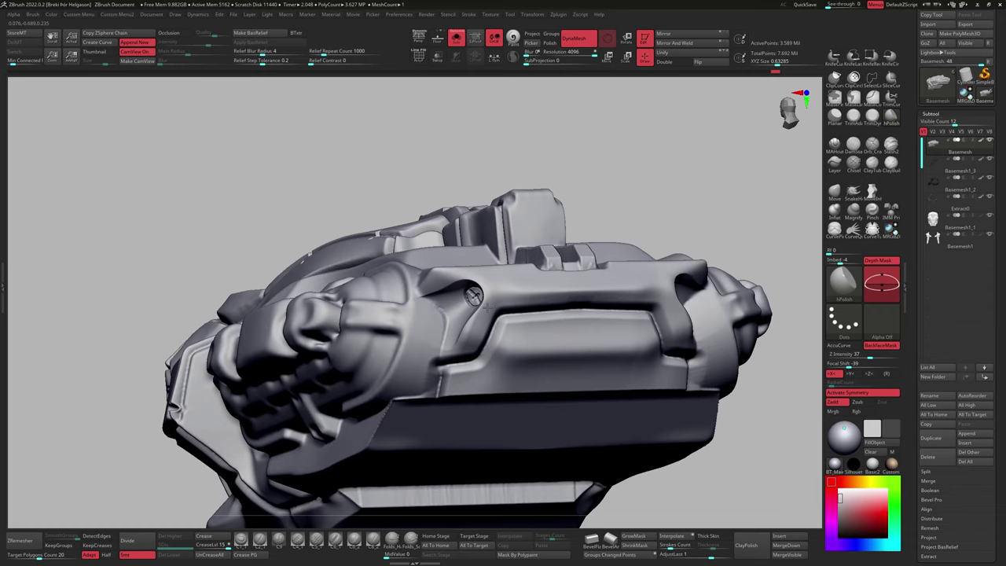
Switch to the hPolish brush and turn the view onto the helmet's side.
mouse_move(487, 305)
right_down()
mouse_move(519, 308)
mouse_move(594, 261)
right_up()
key(b)
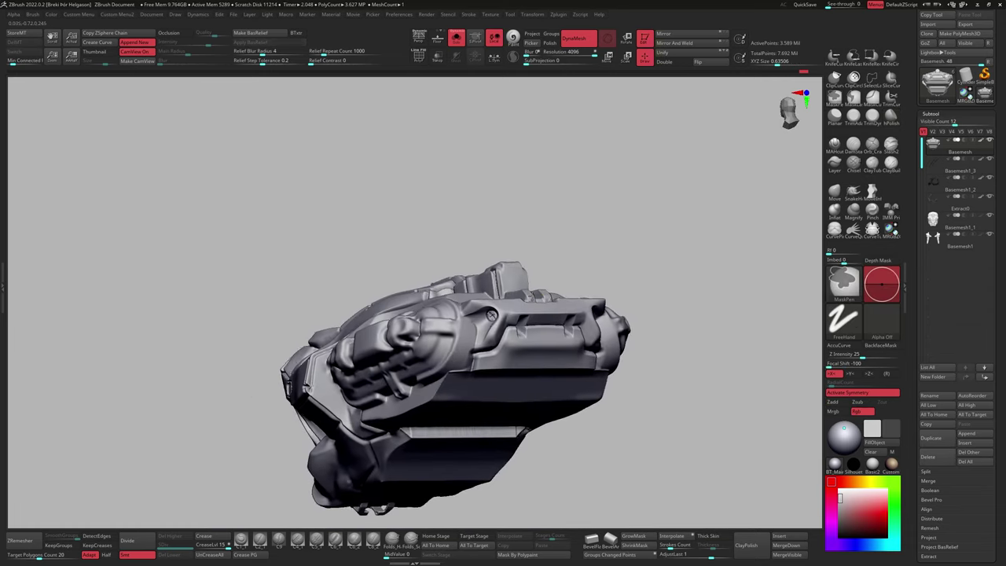
key(b)
key(h)
key(p)
right_drag(470, 353, 528, 312)
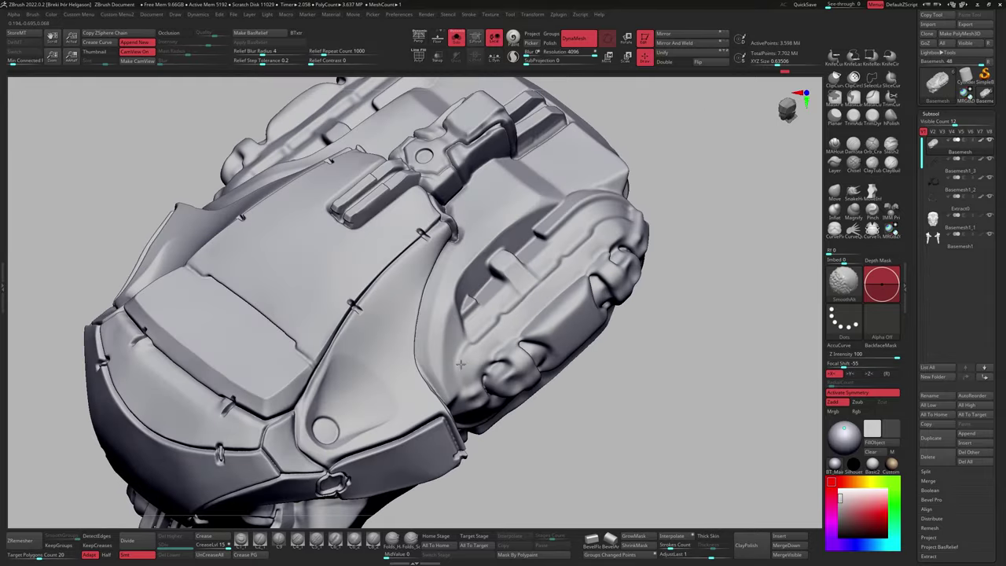
Use the Move brush on the side clamp, raising a small nub at the lower cheek cutout edge.
key(b)
key(m)
key(v)
right_drag(460, 363, 603, 261)
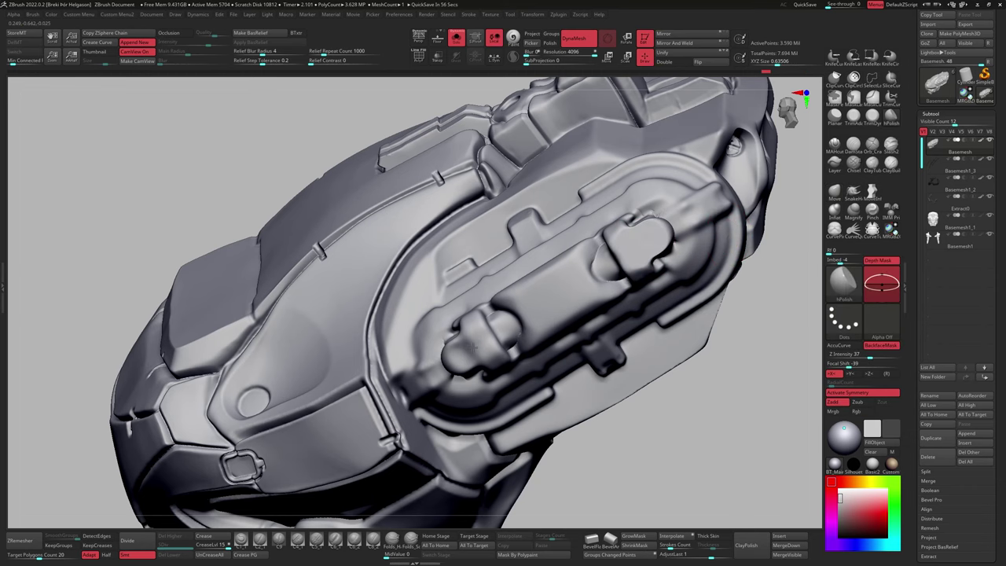
mouse_move(473, 347)
right_down()
mouse_move(696, 269)
mouse_move(652, 235)
mouse_move(393, 338)
mouse_move(546, 251)
mouse_move(629, 235)
mouse_move(809, 157)
mouse_move(488, 311)
right_up()
key(b)
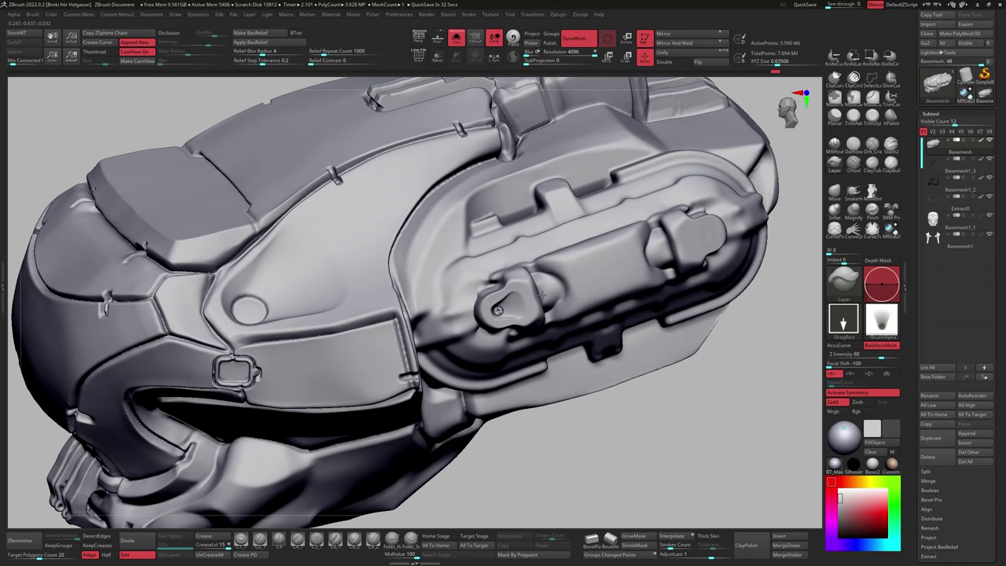
right_drag(540, 293, 637, 259)
right_drag(572, 279, 578, 293)
mouse_move(576, 330)
right_down()
mouse_move(526, 314)
mouse_move(487, 327)
mouse_move(483, 259)
mouse_move(482, 315)
mouse_move(487, 287)
mouse_move(515, 290)
mouse_move(510, 262)
mouse_move(565, 264)
mouse_move(557, 263)
mouse_move(568, 254)
mouse_move(533, 301)
mouse_move(485, 319)
mouse_move(512, 306)
mouse_move(481, 308)
mouse_move(506, 315)
mouse_move(482, 291)
mouse_move(558, 277)
right_up()
key(b)
click(472, 236)
Bring back the full mech bust and inspect the helmet from several angles.
key(ctrl+shift+s)
key(ctrl+shift+s)
right_drag(465, 292, 442, 298)
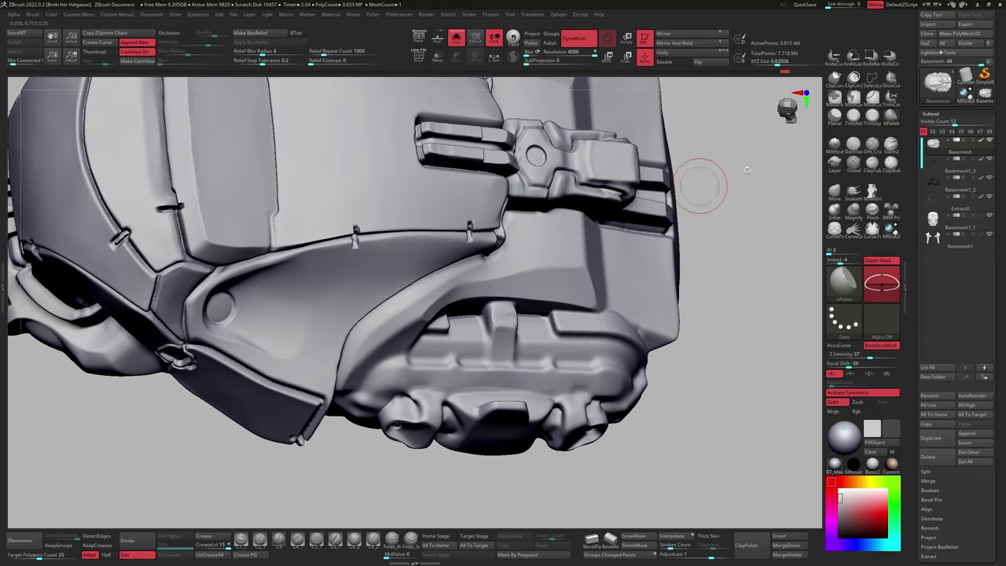
right_drag(705, 180, 427, 309)
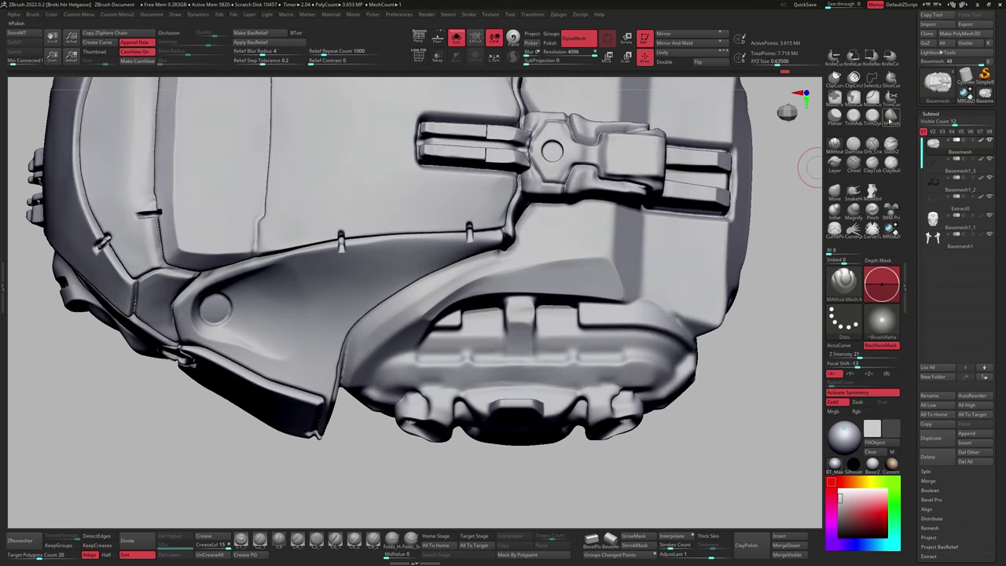
right_drag(586, 266, 511, 283)
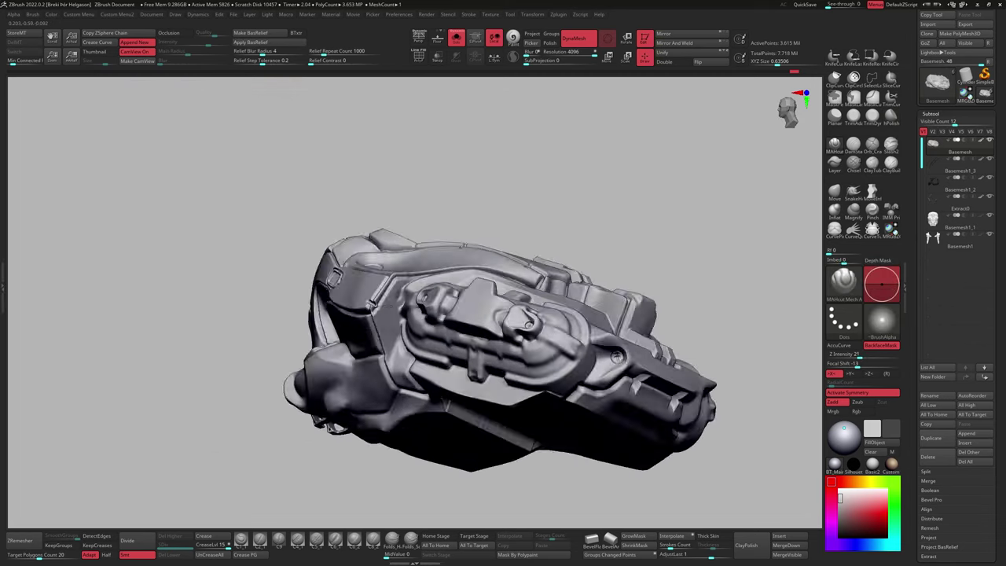
right_drag(502, 299, 450, 295)
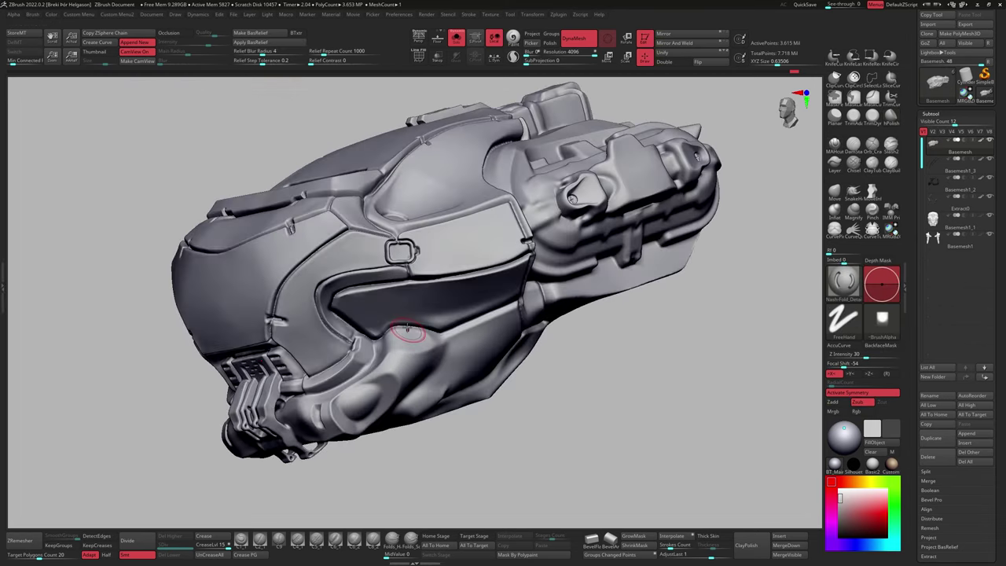
right_drag(403, 333, 459, 299)
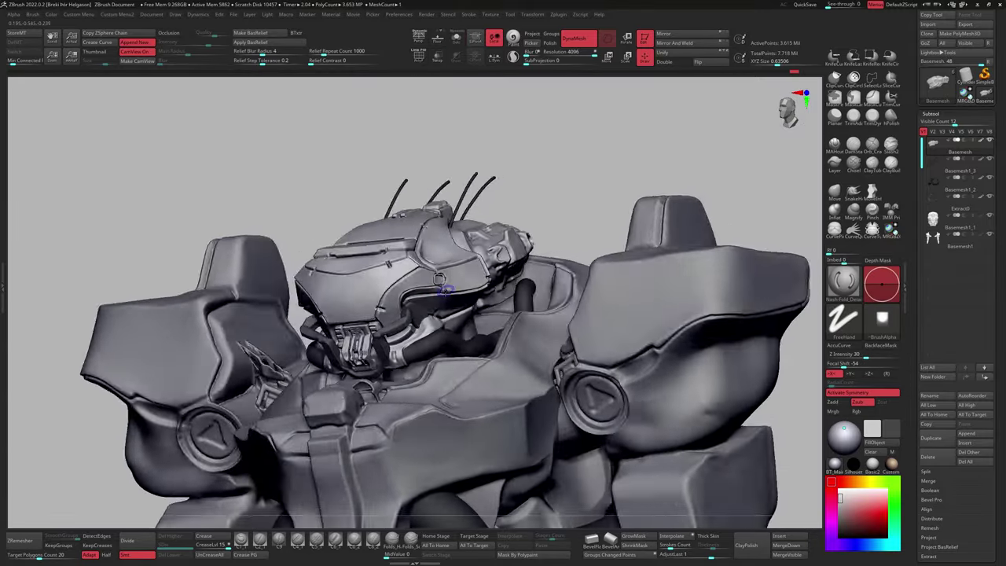
right_drag(459, 299, 472, 307)
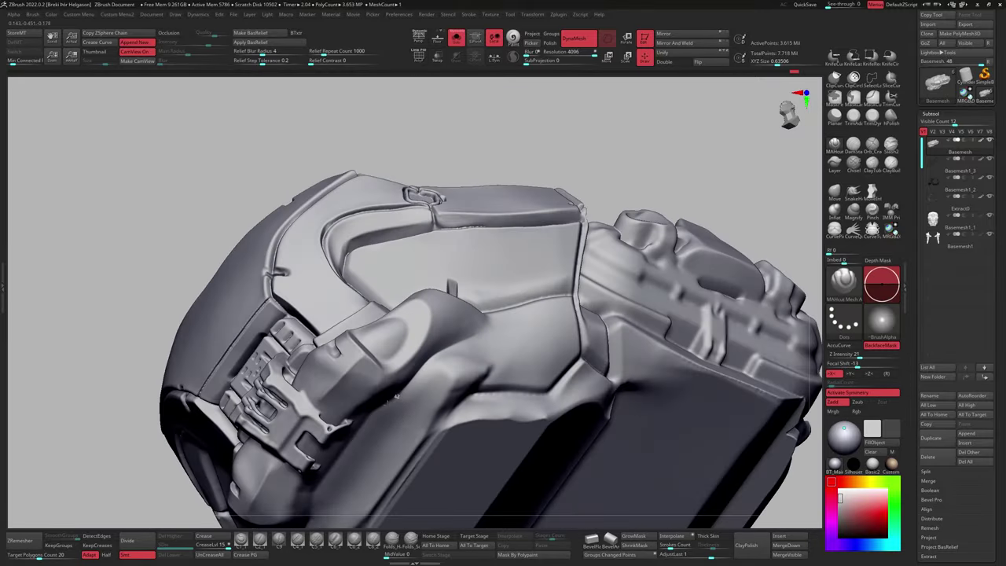
mouse_move(397, 397)
right_down()
mouse_move(417, 332)
mouse_move(450, 322)
right_up()
Isolate the helmet on its own again and zoom in on it.
key(ctrl)
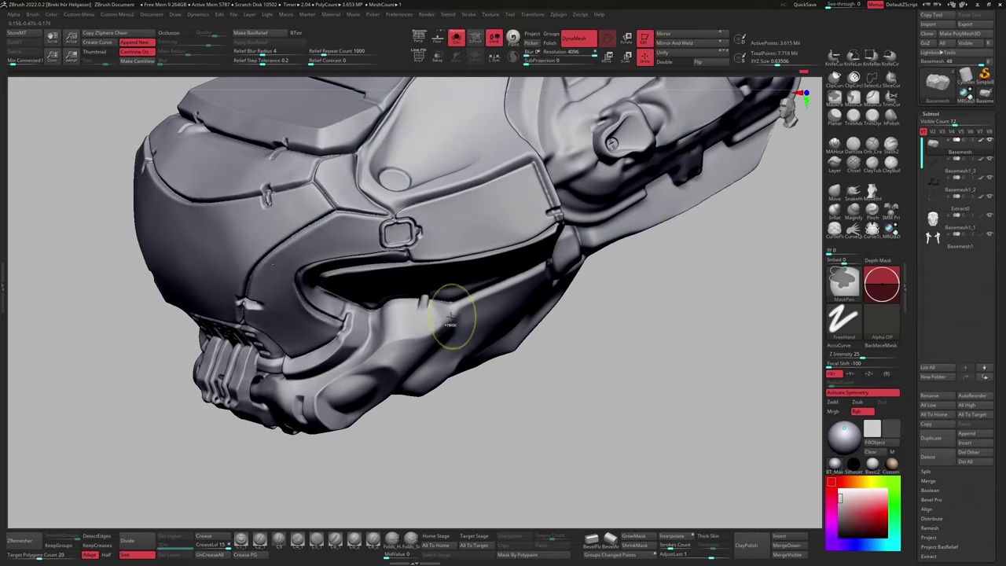
right_drag(368, 358, 456, 280)
key(shift+s)
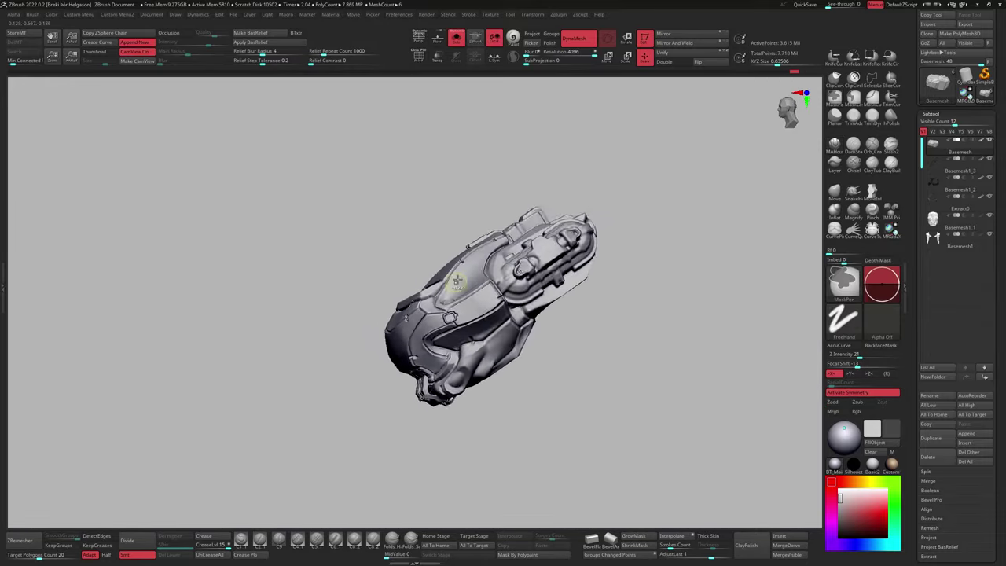
ctrl+right_drag(509, 313, 517, 303)
ctrl+right_drag(543, 334, 749, 334)
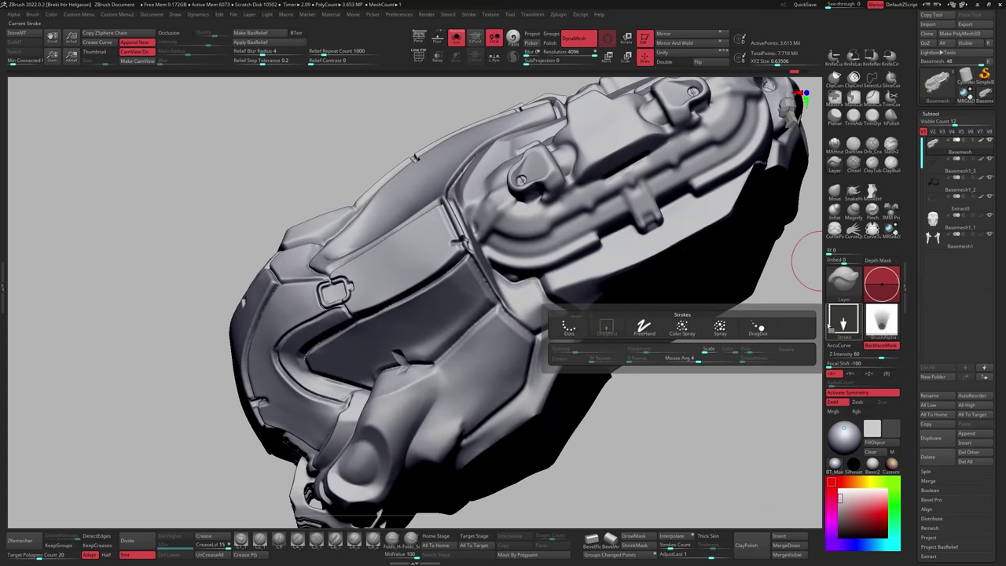
Choose the V8 (28) alpha from the brush alpha list.
click(881, 318)
click(606, 427)
ctrl+right_drag(555, 346, 539, 365)
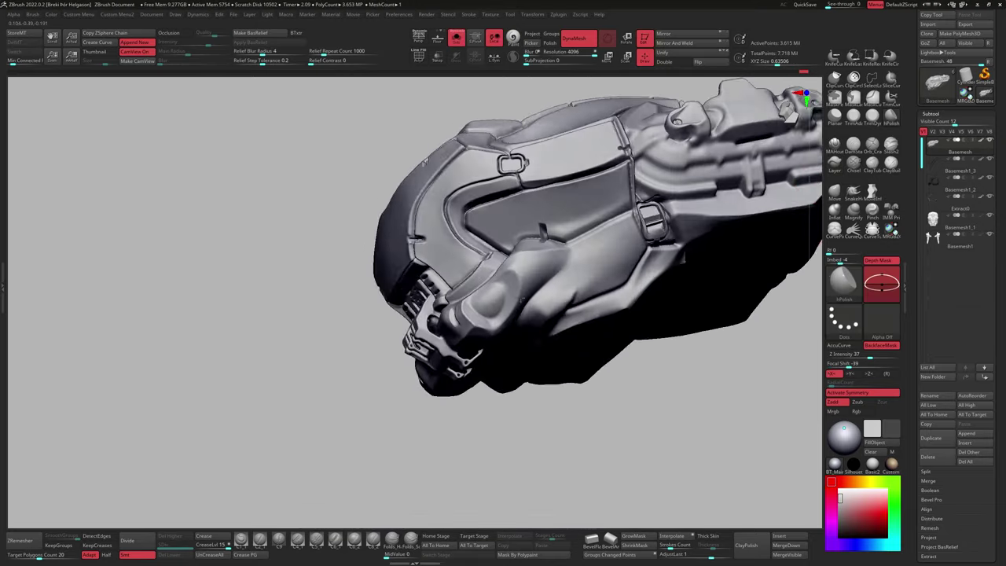
right_drag(523, 300, 553, 295)
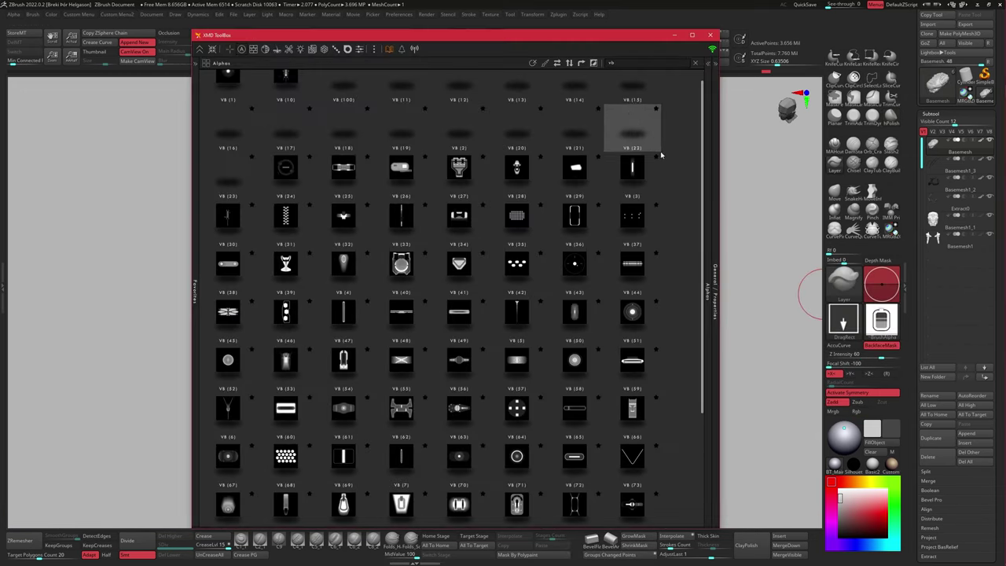
click(525, 228)
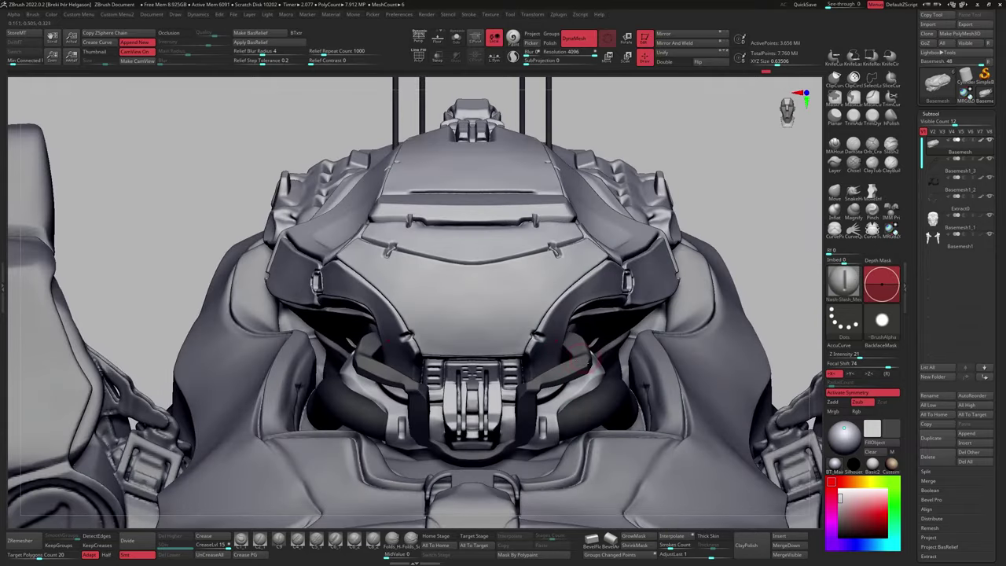
Select the Extract0 strap subtool.
alt+click(583, 352)
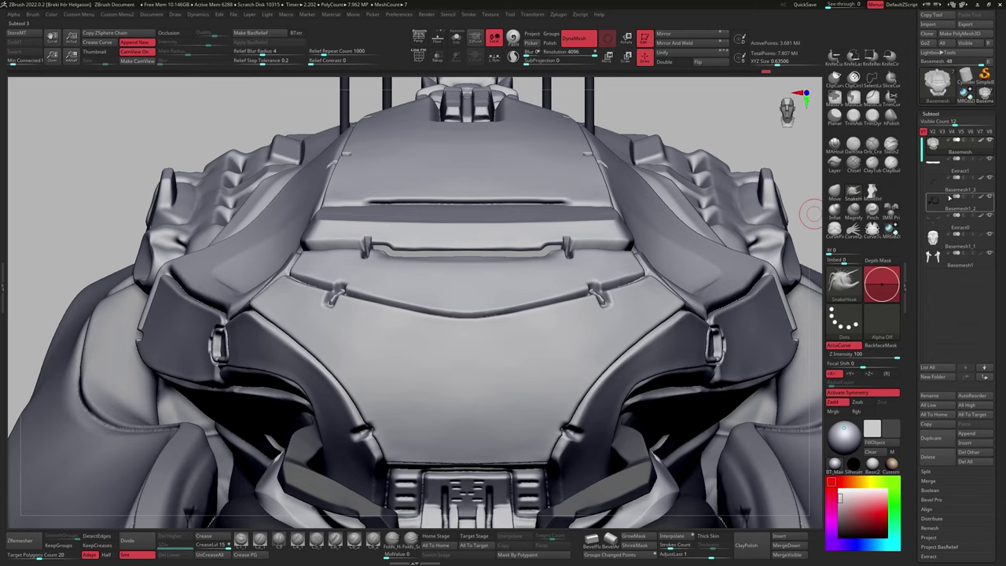
Solo the Extract1 strip and apply a flat material to it.
alt+click(471, 243)
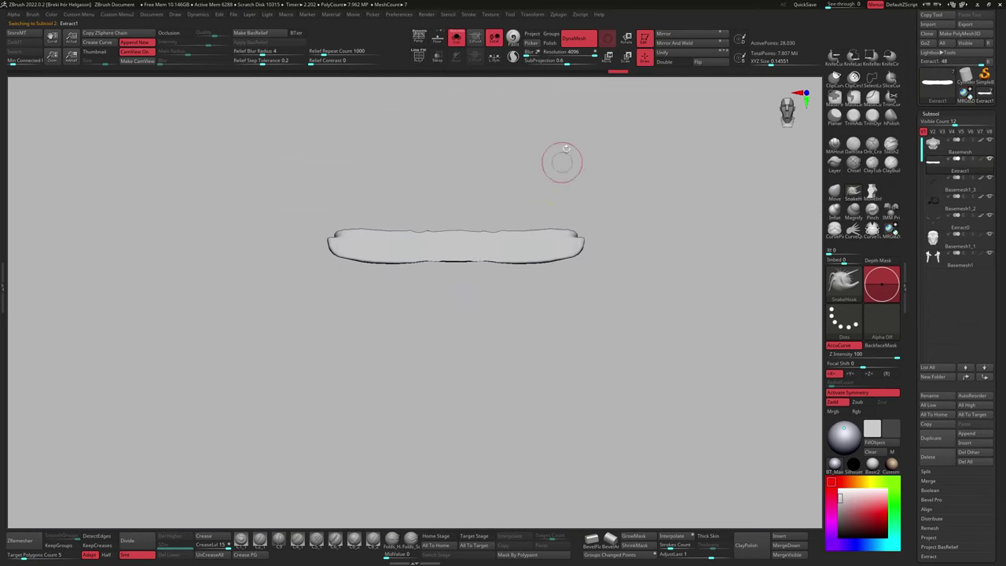
click(331, 14)
click(353, 90)
click(507, 89)
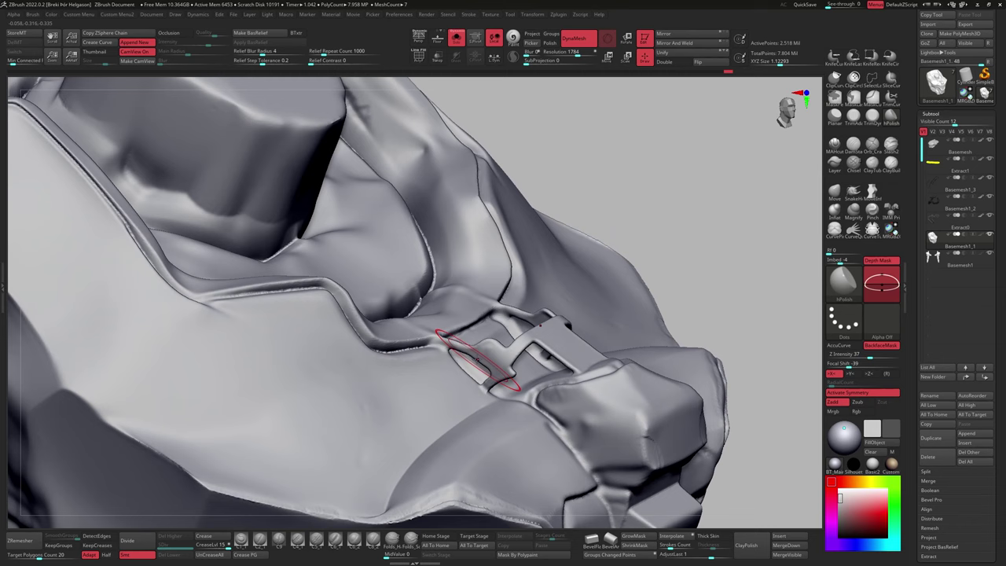
Frame the whole mech, then isolate the Extract0 hose pieces as the active subtool.
right_drag(477, 360, 485, 322)
mouse_move(574, 284)
right_down()
mouse_move(551, 253)
mouse_move(575, 308)
right_up()
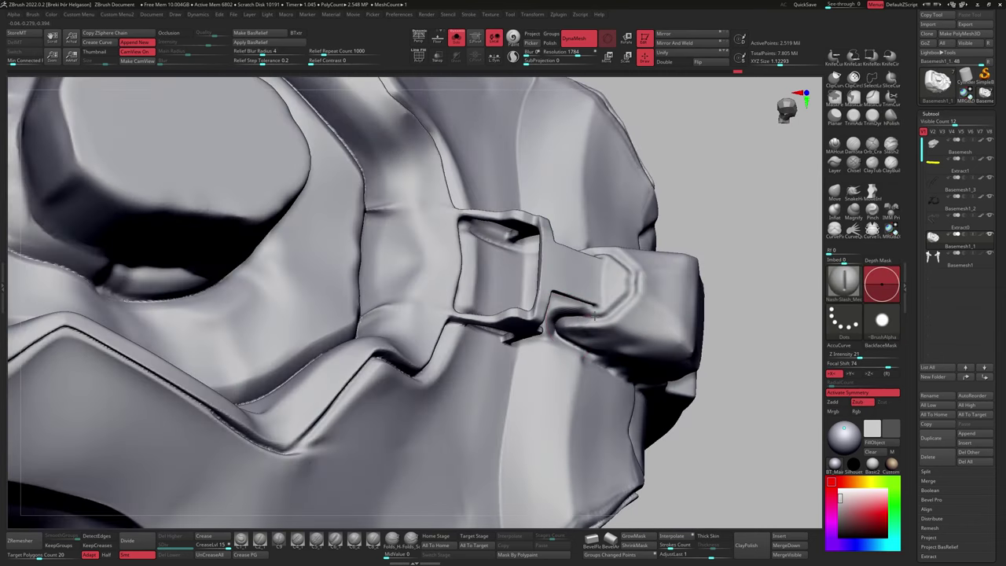
key(f)
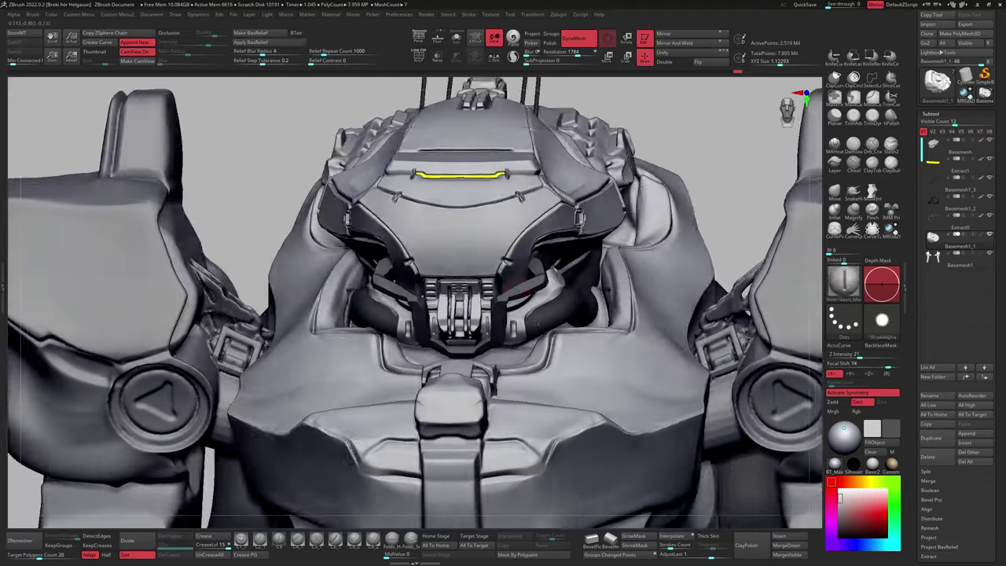
key(Down)
Choose the round MAN vent alpha for the brush.
click(877, 319)
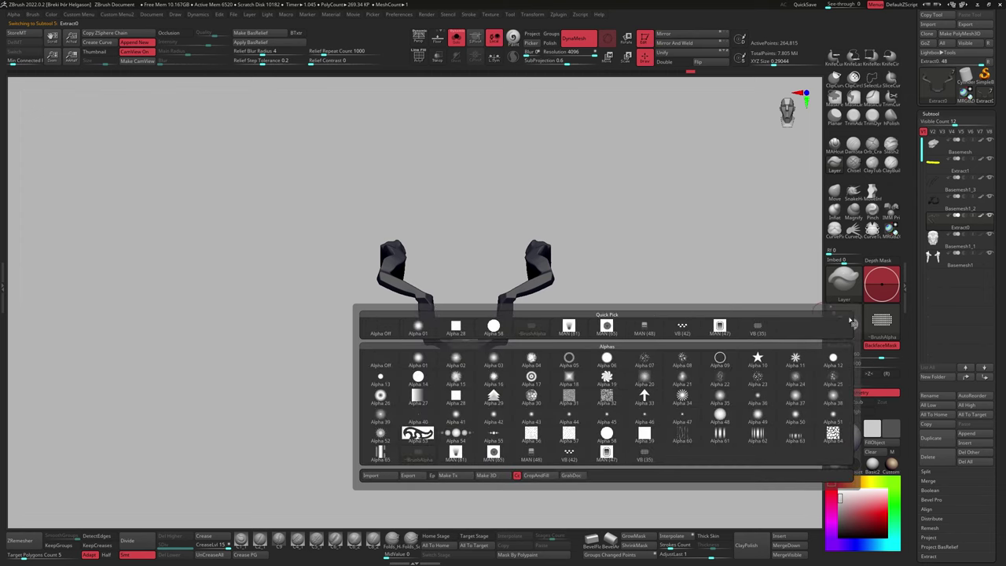
scroll(515, 228, down, 10)
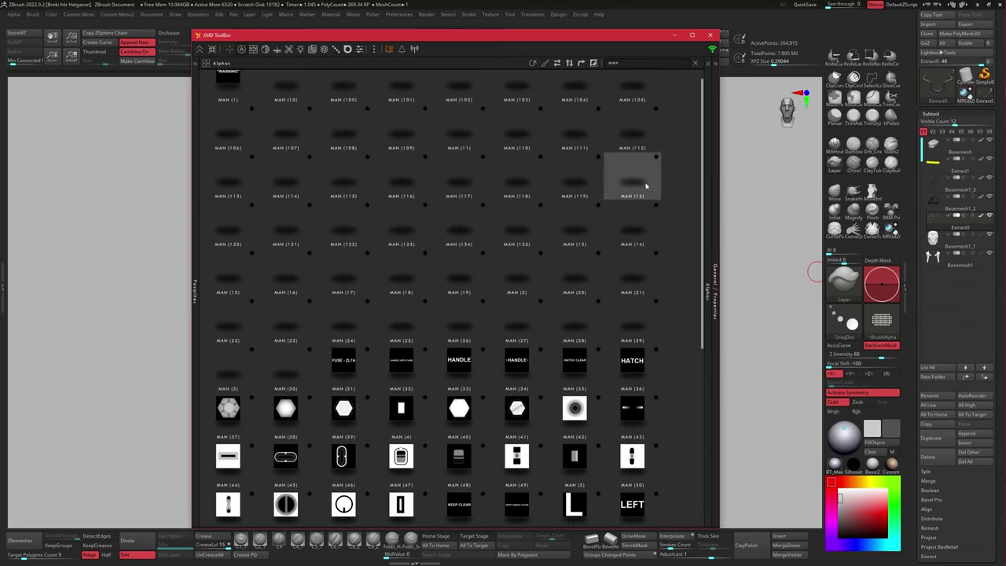
scroll(572, 408, down, 6)
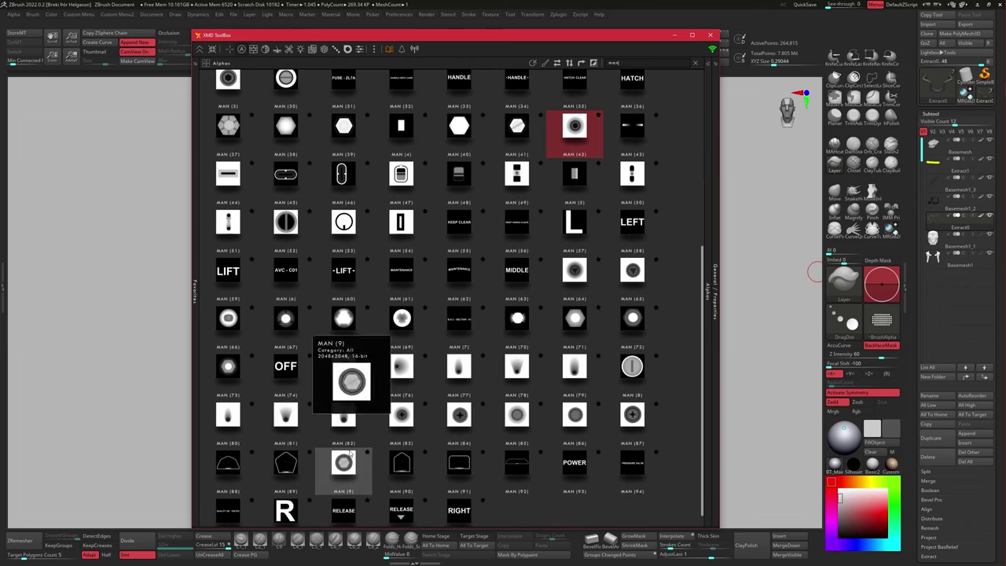
click(351, 455)
Show the whole mech again with Basemesh active, stepping back and forward through undo history.
key(shift+ctrl+s)
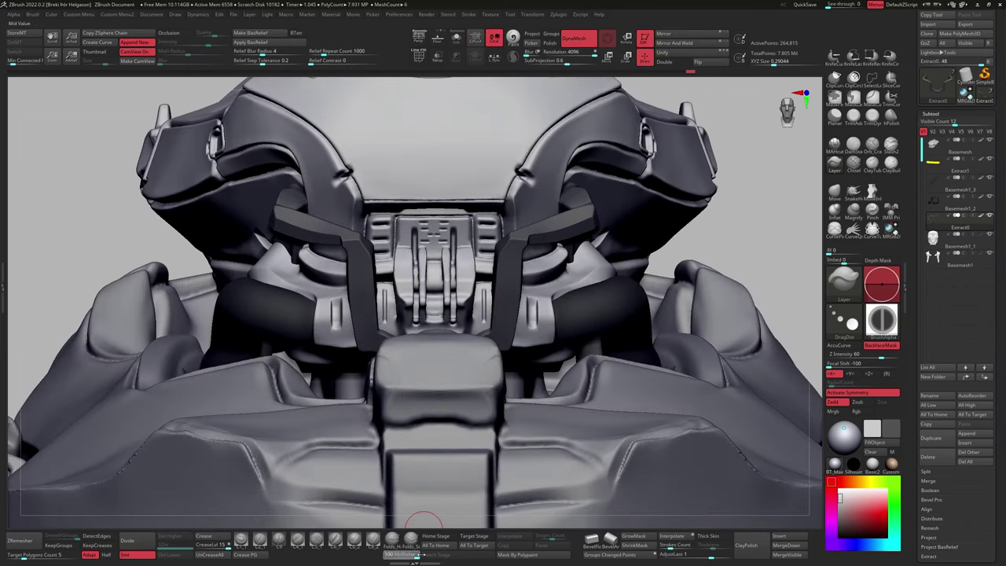
drag(423, 520, 550, 277)
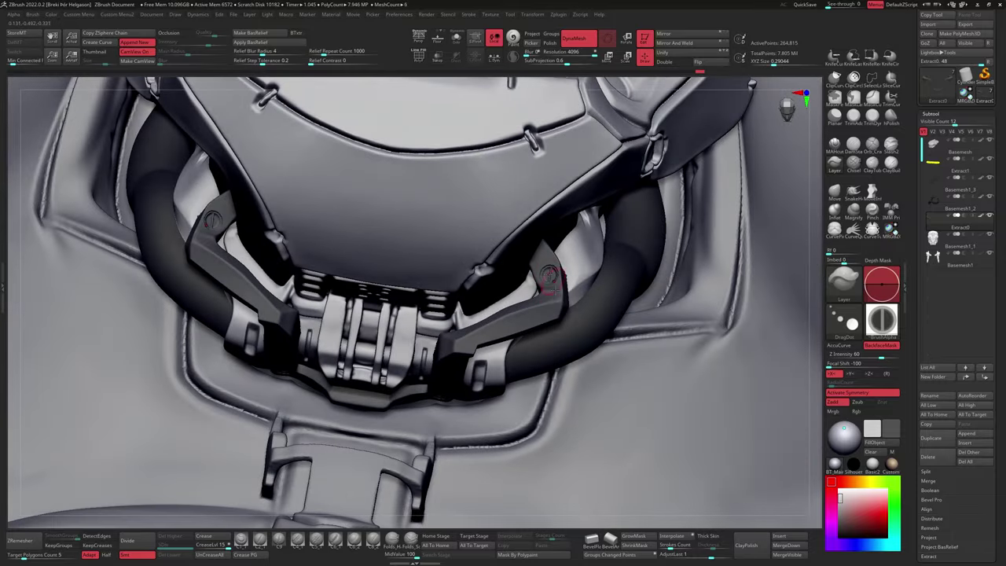
click(548, 75)
key(ctrl+shift+z)
key(ctrl+shift+z)
key(ctrl+shift+z)
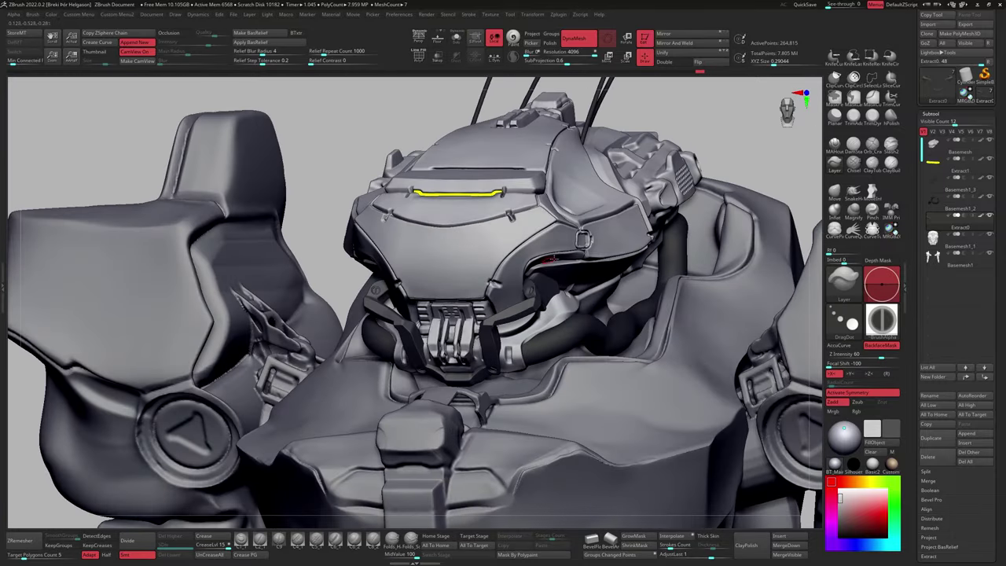
key(ctrl+shift+z)
key(ctrl+shift+z)
key(space)
Choose the MAHcut Mech A brush and orbit around to view the model's top.
click(566, 181)
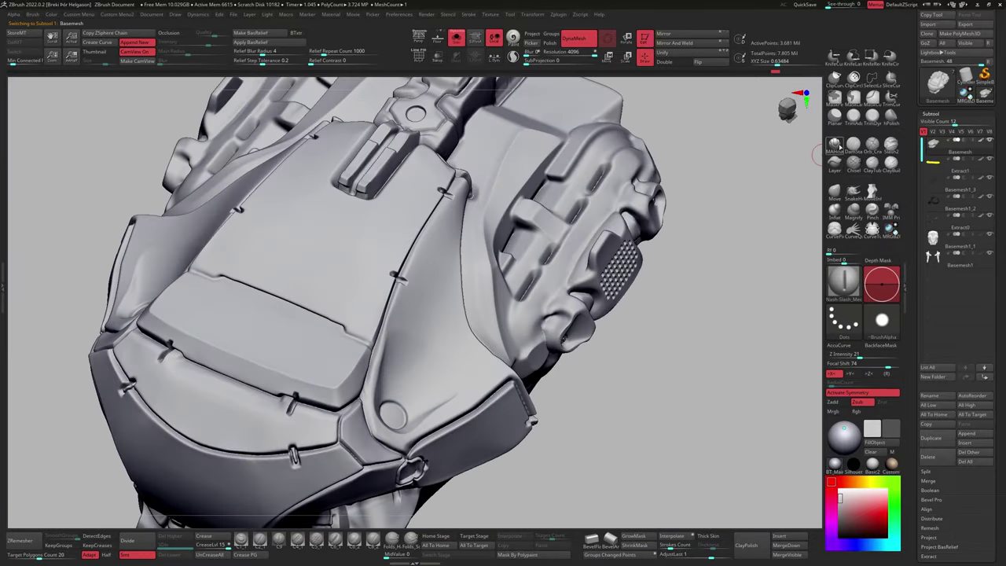
right_drag(509, 338, 512, 298)
right_drag(583, 281, 619, 311)
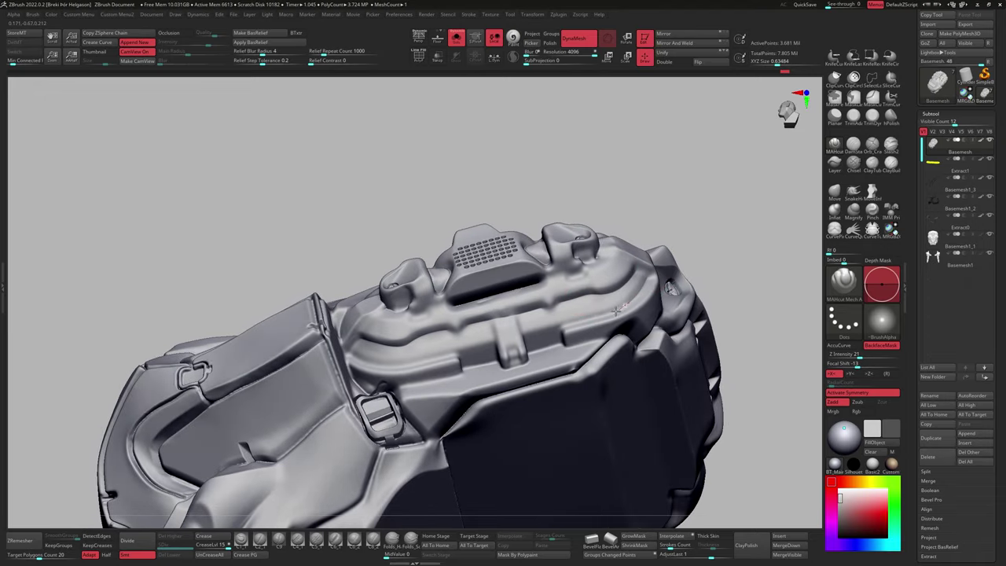
right_drag(556, 340, 460, 359)
right_drag(374, 360, 495, 289)
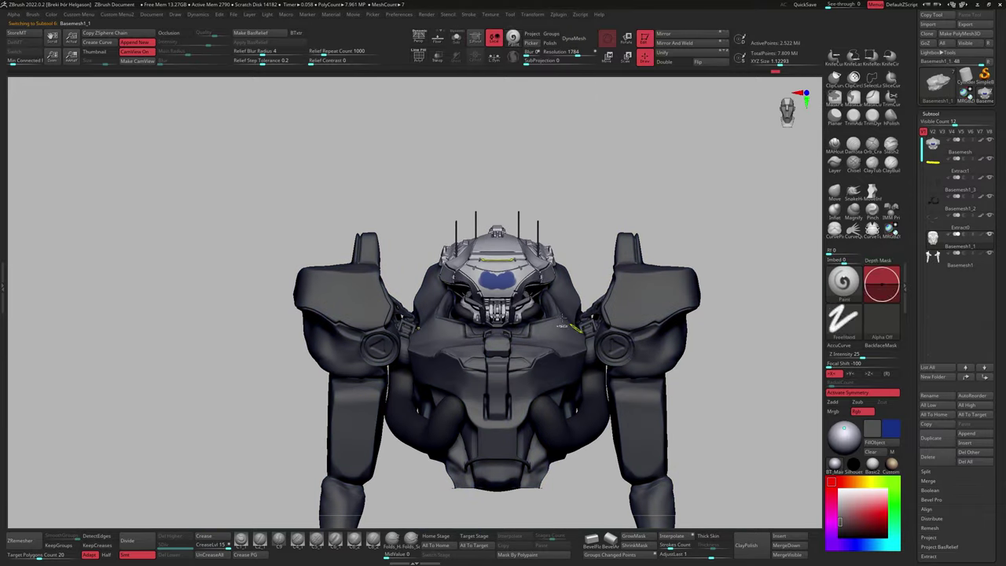
Invert the mask and turn the helmet to show its top and front.
key(ctrl+i)
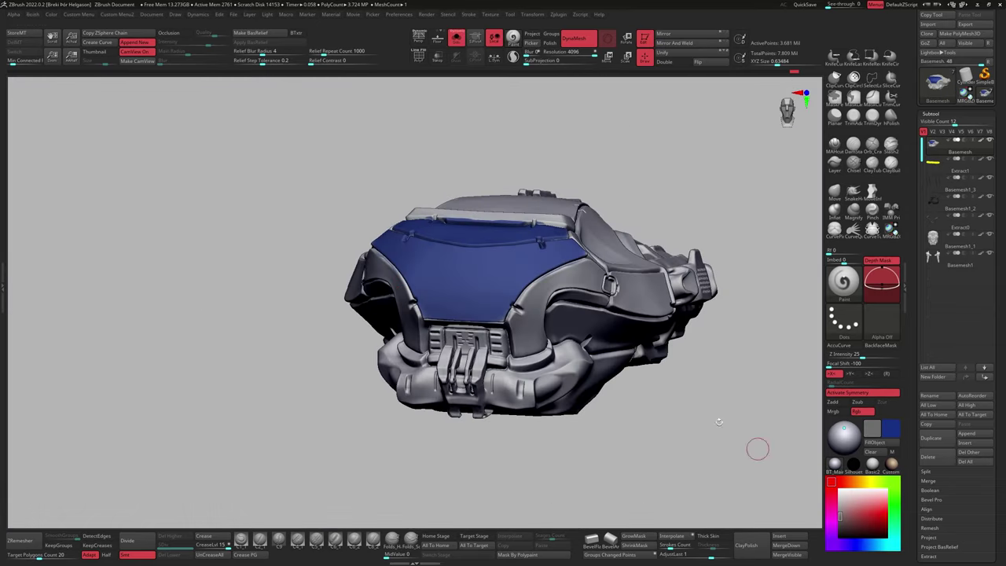
drag(758, 448, 434, 358)
drag(797, 247, 477, 350)
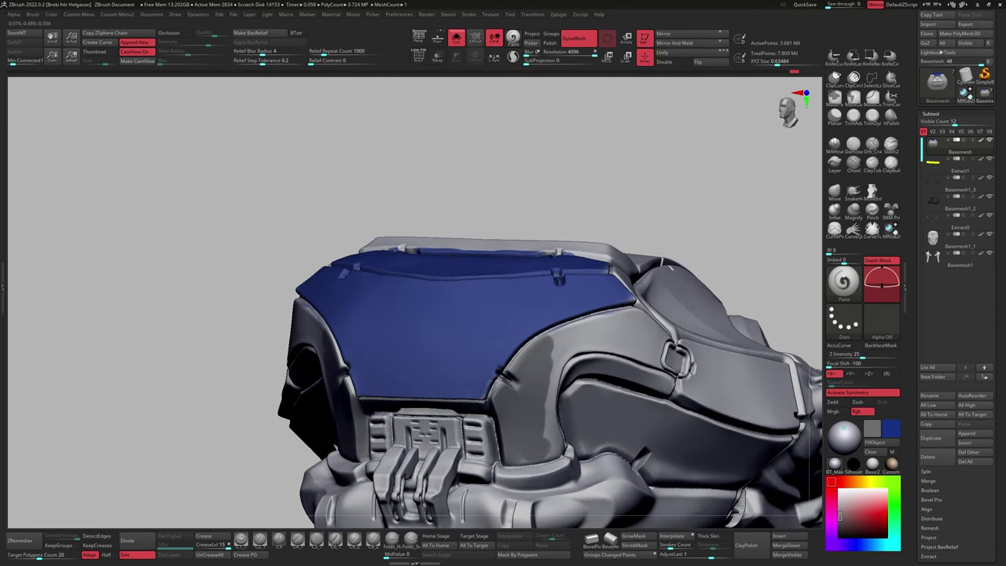
drag(542, 397, 408, 471)
drag(605, 344, 566, 369)
Fill the helmet's masked upper panels with blue polypaint, swapping colours with V.
key(v)
drag(525, 409, 528, 377)
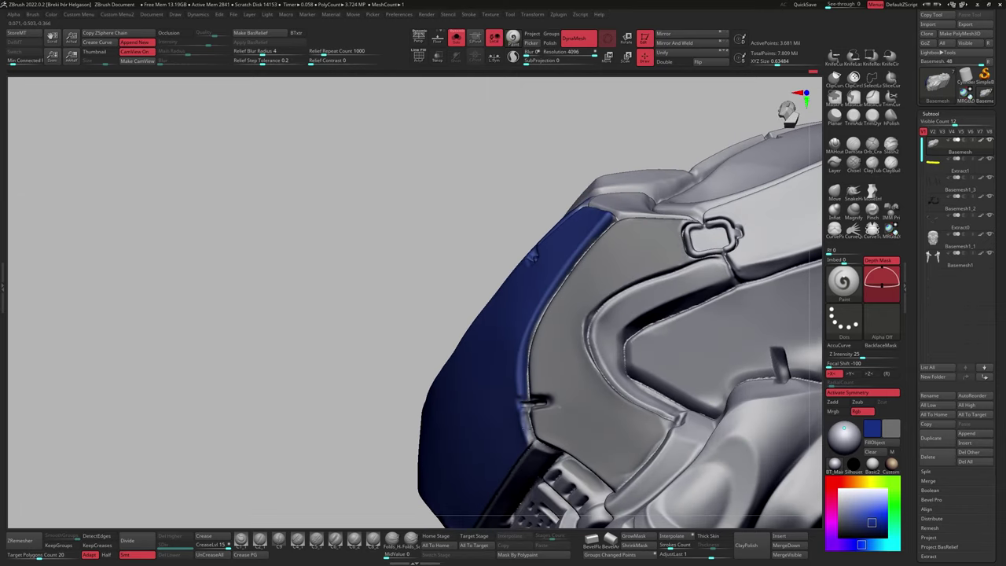
drag(525, 443, 628, 335)
key(v)
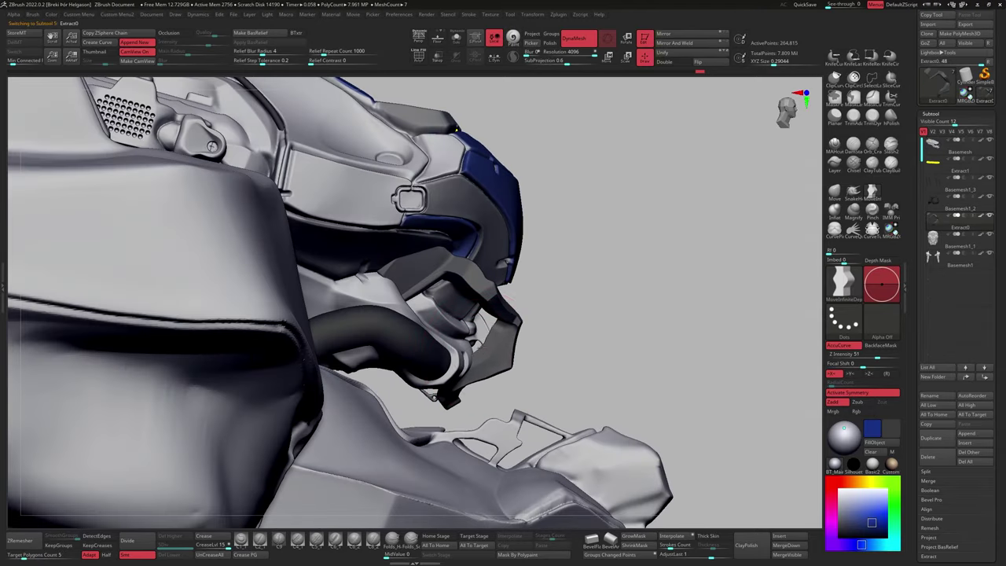
Solo the S-shaped extracted piece and orbit around it.
key(shift+s)
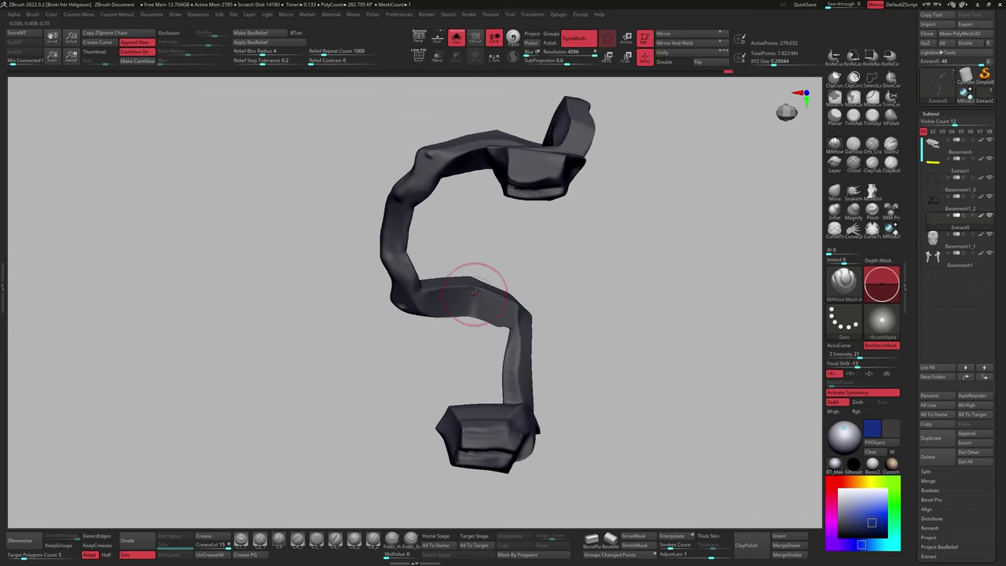
right_drag(504, 318, 489, 309)
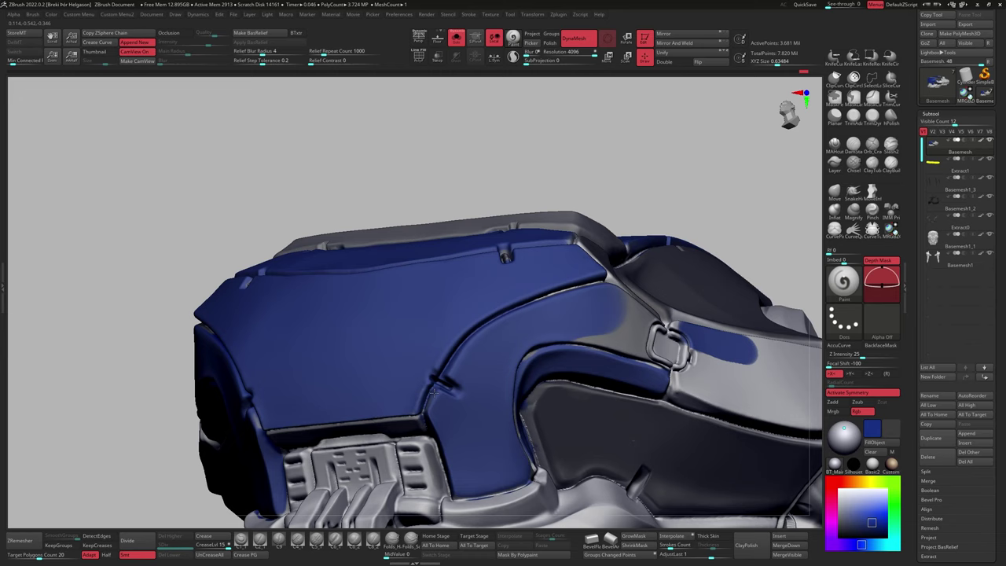
Solo the helmet, inspect it from several sides and set blue back as the main colour.
right_drag(433, 393, 530, 318)
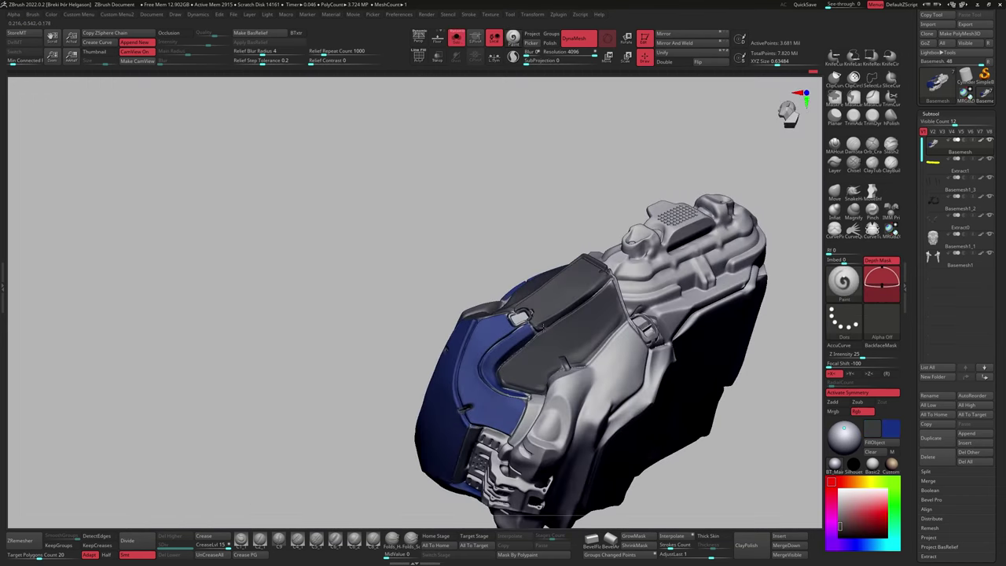
right_drag(600, 309, 513, 343)
right_drag(403, 369, 569, 358)
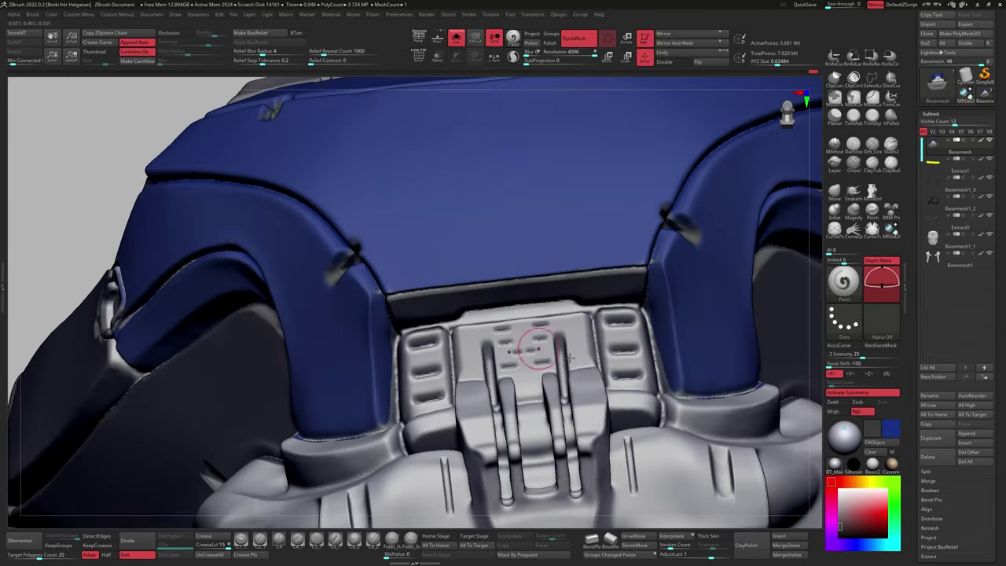
right_drag(463, 374, 422, 346)
right_drag(423, 310, 541, 352)
key(ctrl+shift+s)
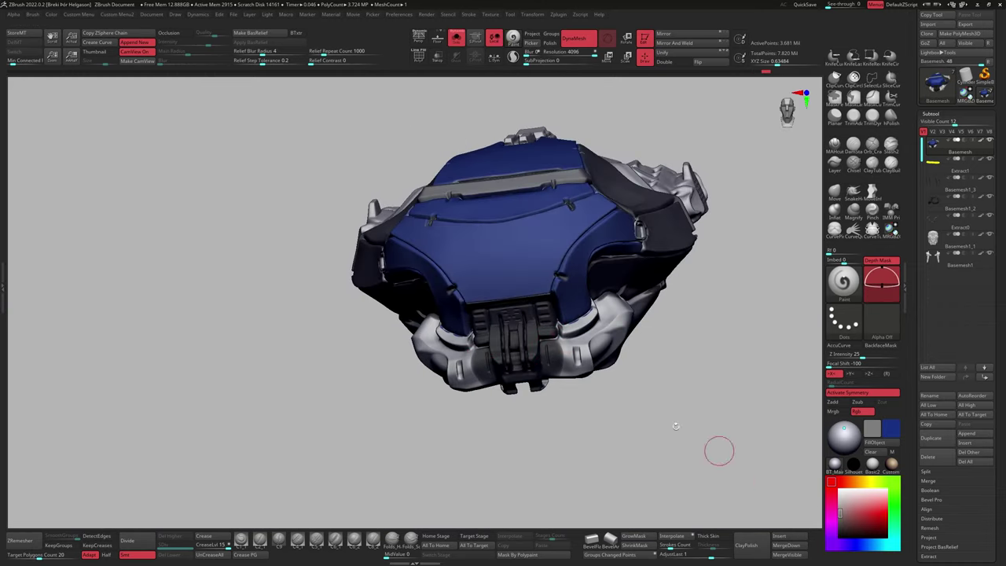
right_drag(719, 450, 601, 295)
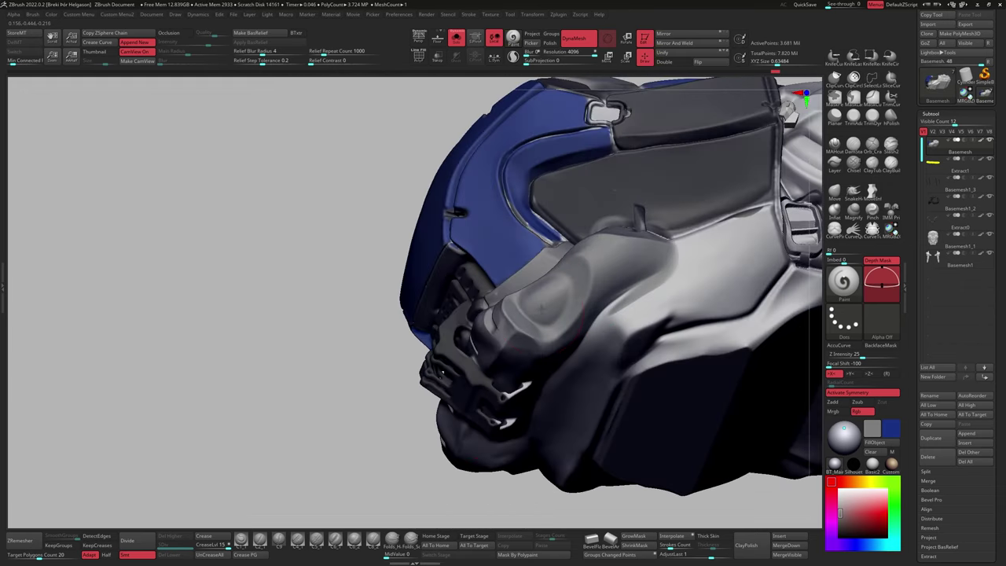
right_drag(578, 338, 607, 371)
mouse_move(666, 322)
right_down()
mouse_move(582, 334)
mouse_move(609, 334)
mouse_move(554, 288)
mouse_move(581, 308)
mouse_move(652, 313)
right_up()
key(v)
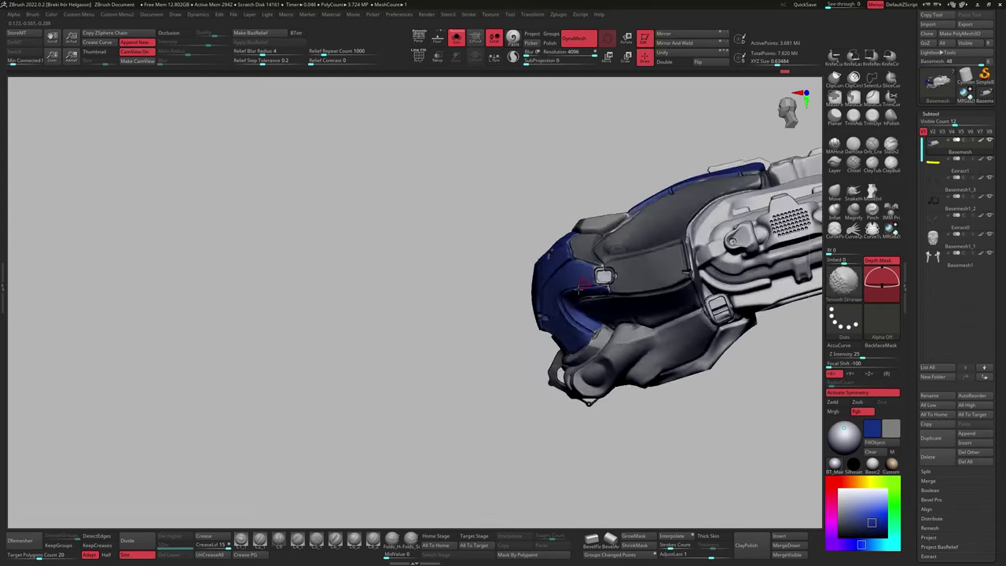
Re-solo the helmet piece, turn it to an angled top view and resize the brush.
click(456, 38)
right_drag(535, 338, 553, 348)
key(alt+s)
right_drag(639, 360, 626, 289)
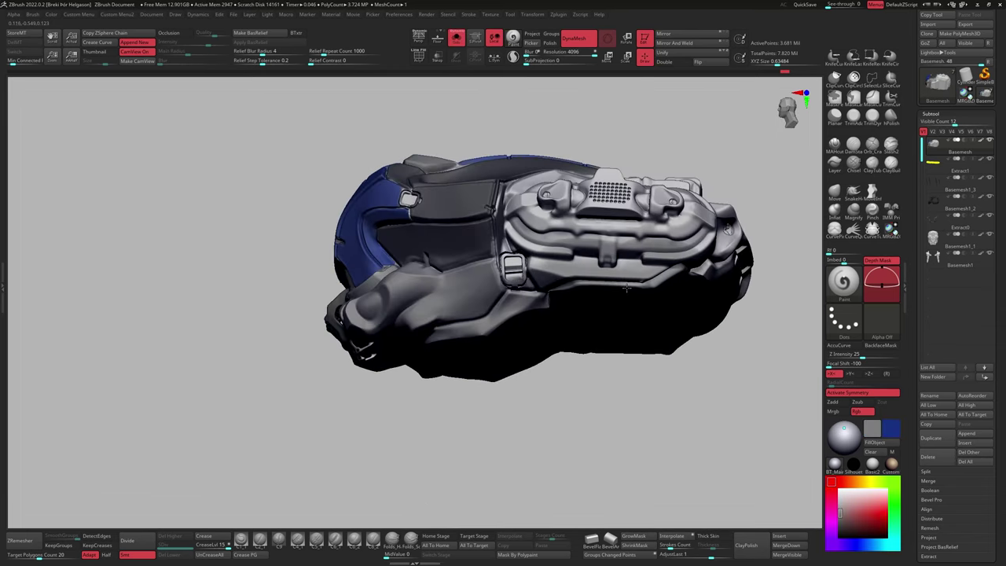
mouse_move(714, 248)
right_down()
mouse_move(693, 213)
mouse_move(668, 253)
mouse_move(476, 368)
mouse_move(651, 393)
mouse_move(555, 362)
mouse_move(606, 298)
mouse_move(585, 281)
right_up()
key(s)
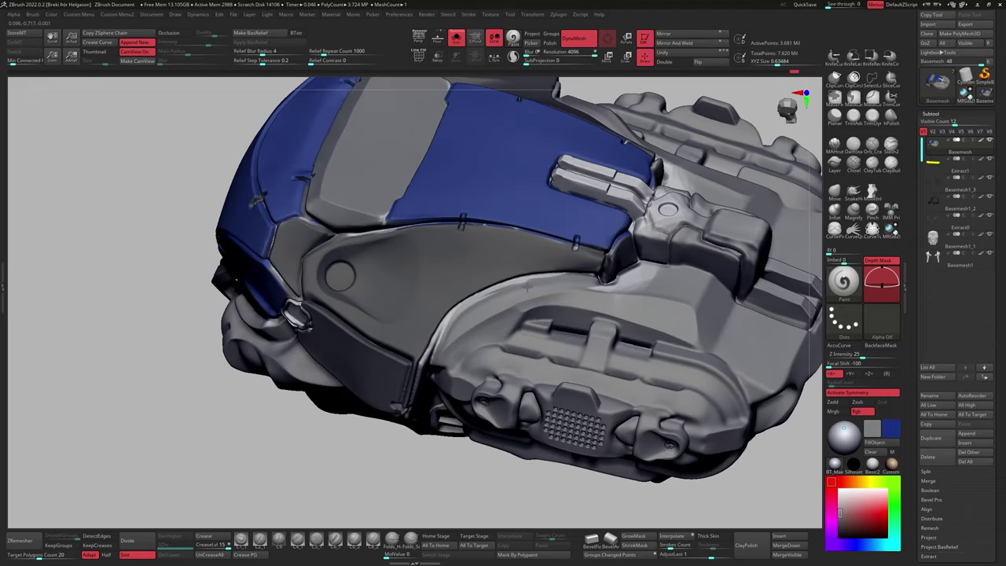
Paint the remaining helmet panels blue, swap colours, and make Extract2 the active subtool.
right_drag(500, 290, 535, 276)
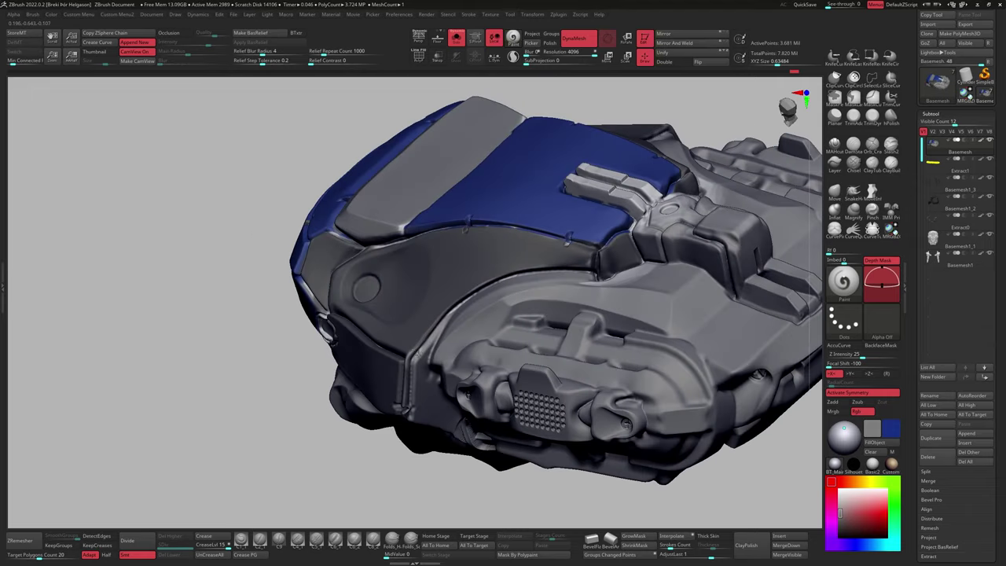
right_drag(567, 236, 615, 379)
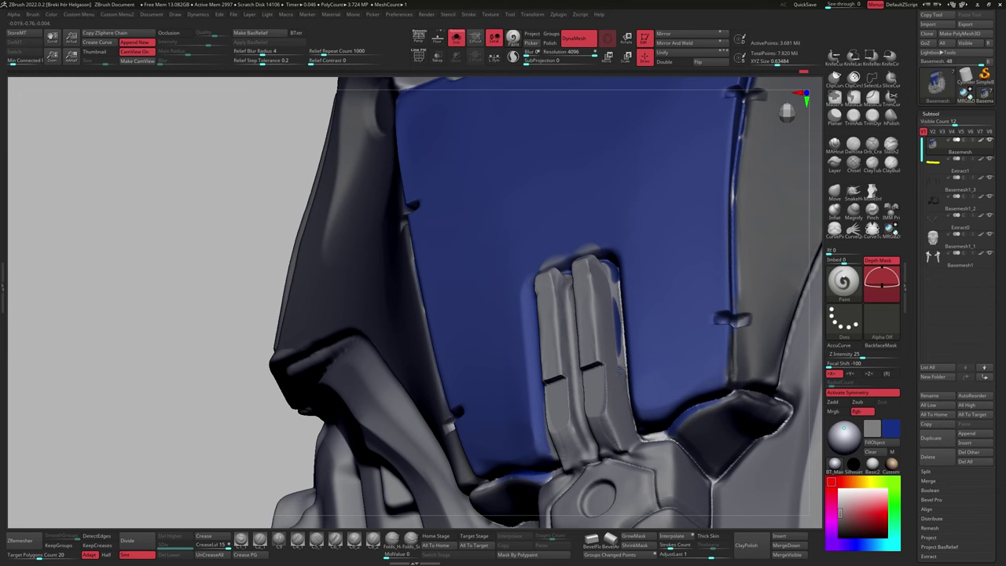
mouse_move(583, 254)
right_down()
mouse_move(465, 262)
mouse_move(487, 270)
mouse_move(480, 330)
mouse_move(465, 310)
mouse_move(460, 281)
mouse_move(579, 272)
mouse_move(588, 247)
mouse_move(579, 240)
mouse_move(608, 238)
mouse_move(575, 239)
mouse_move(590, 250)
mouse_move(613, 236)
mouse_move(595, 311)
right_up()
key(v)
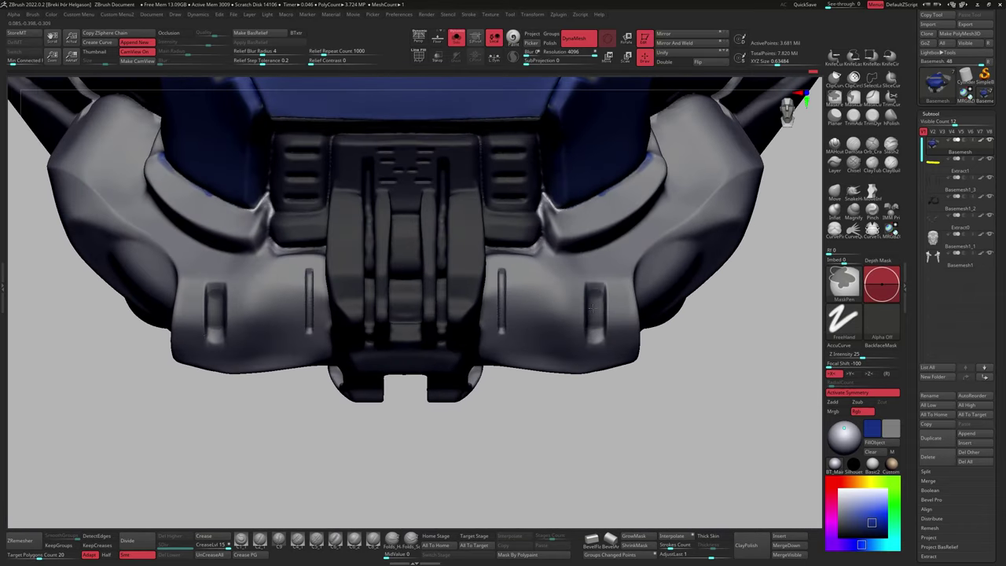
alt+click(595, 311)
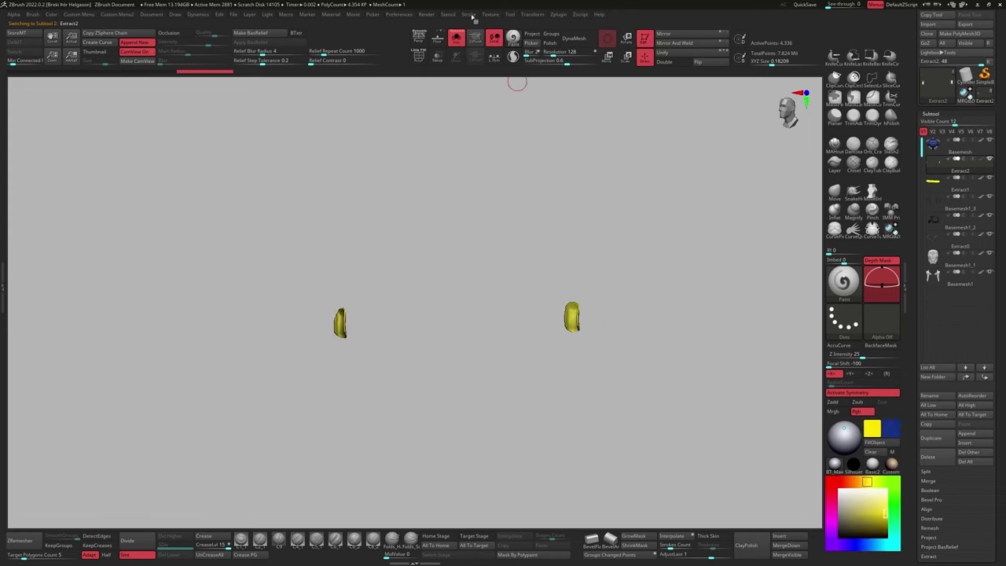
Apply a Flat material to the Extract2 pieces, then mask part of them.
click(401, 15)
click(331, 15)
click(351, 85)
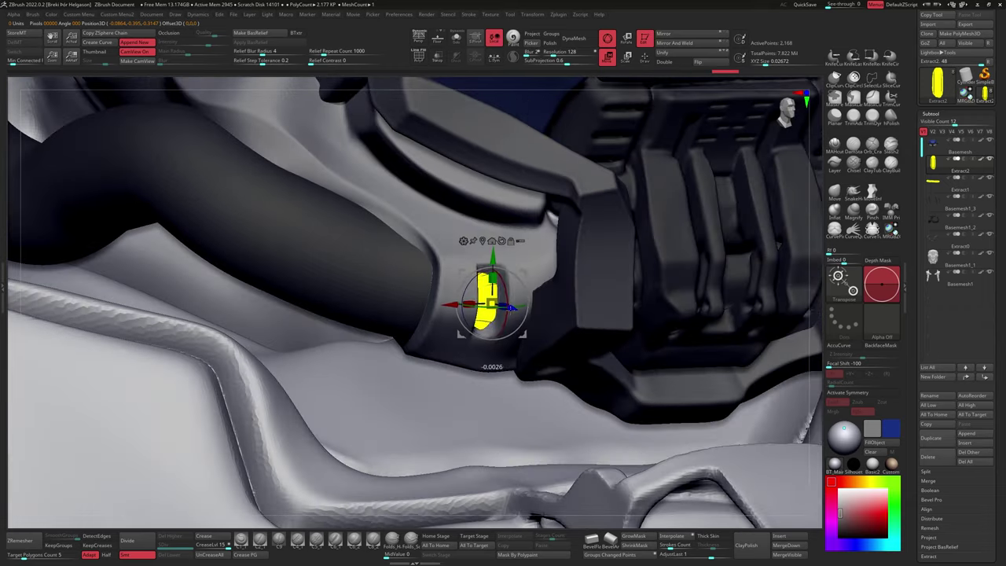
key(ctrl)
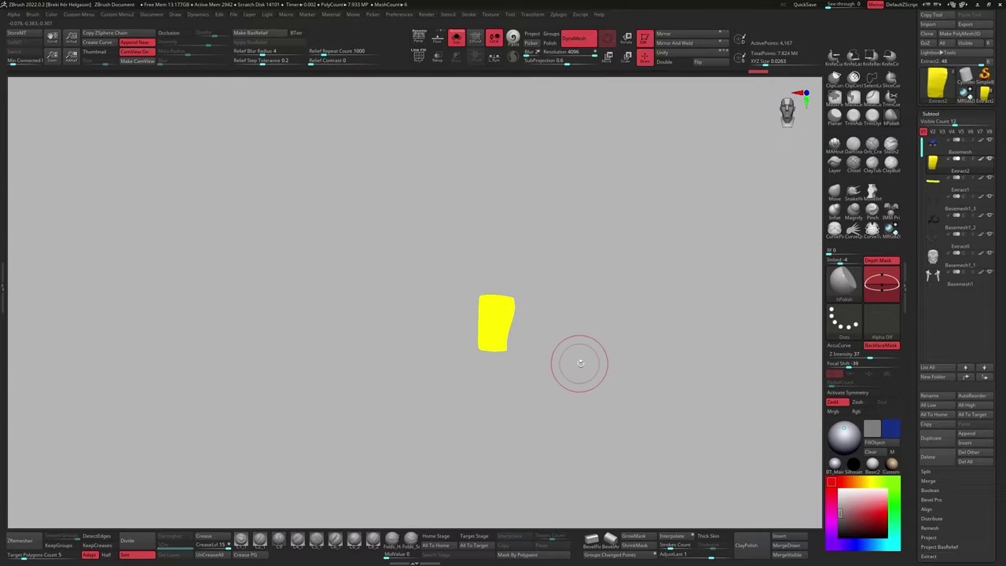
Switch to the Standard brush with the B-S-T hotkeys to sculpt the yellow pads.
key(b)
key(s)
key(t)
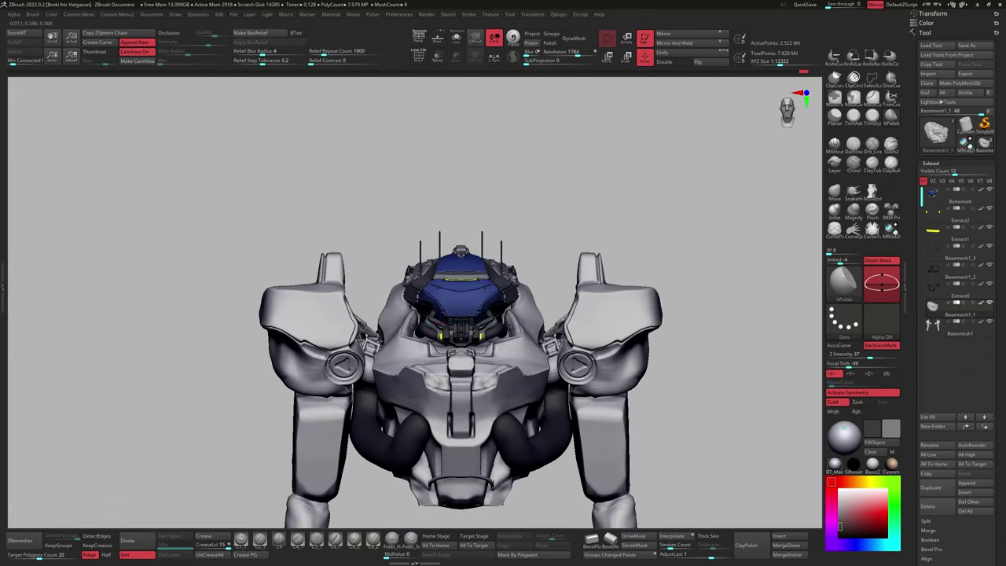
Orbit to the lower-left chest and swap between the hPolish and SnakeHook brushes.
mouse_move(543, 365)
right_down()
mouse_move(517, 348)
mouse_move(512, 386)
mouse_move(585, 323)
mouse_move(516, 325)
mouse_move(523, 310)
mouse_move(734, 173)
mouse_move(531, 302)
mouse_move(519, 328)
mouse_move(542, 291)
mouse_move(566, 325)
mouse_move(550, 314)
mouse_move(541, 356)
right_up()
key(s)
key(b)
key(s)
key(h)
Drag the brace insert mesh brush down the centre chest piece to lay the ladder strip.
right_drag(682, 232, 676, 236)
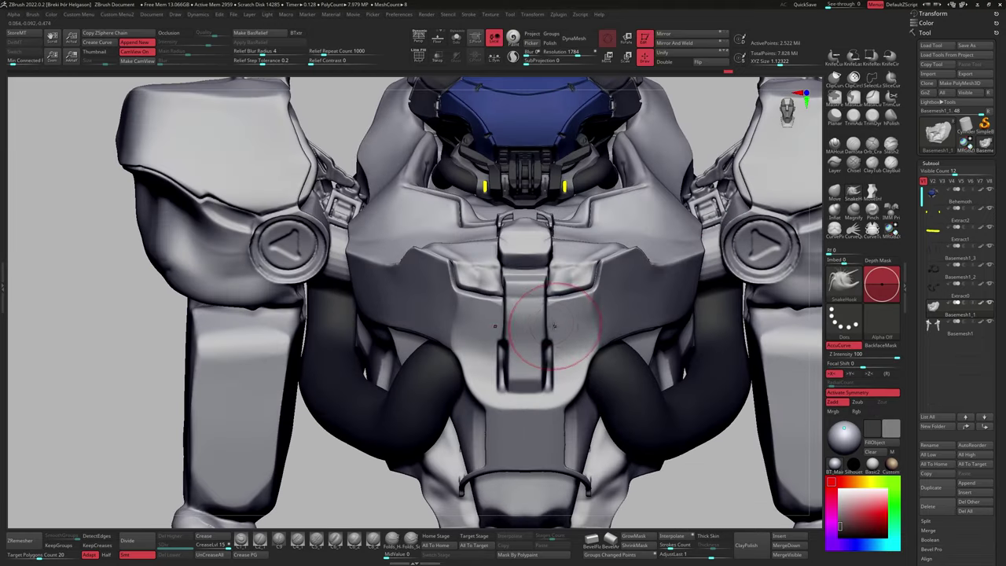
key(b)
click(562, 330)
right_drag(562, 330, 805, 265)
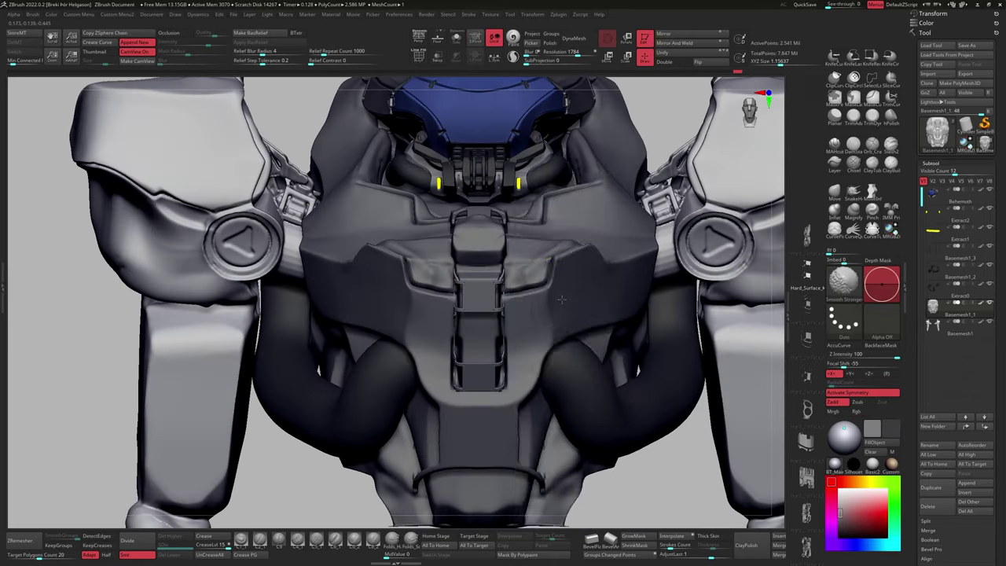
key(space)
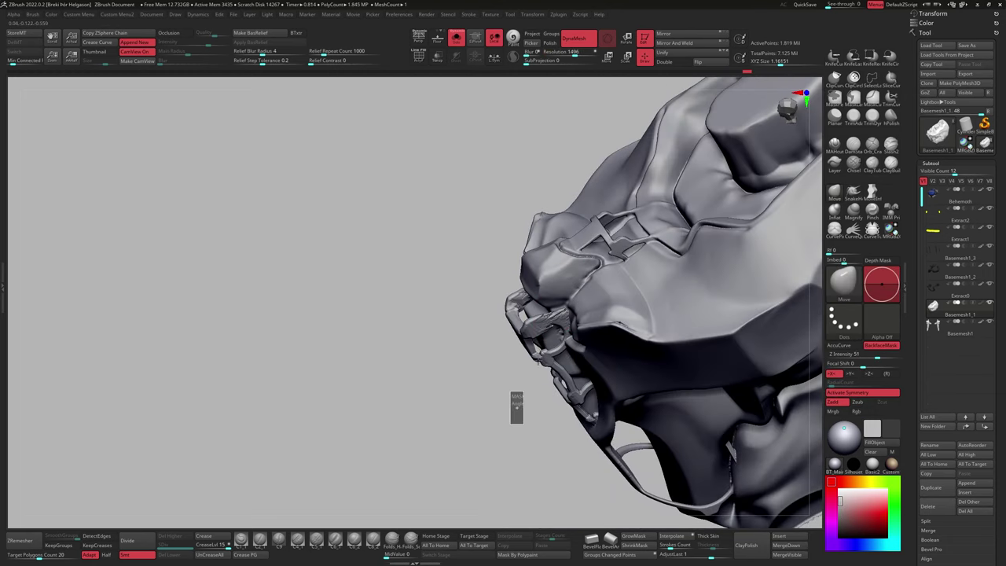
Slice the chest armour's rough outer edge off with a curved ClipCurve stroke.
drag(516, 406, 578, 302)
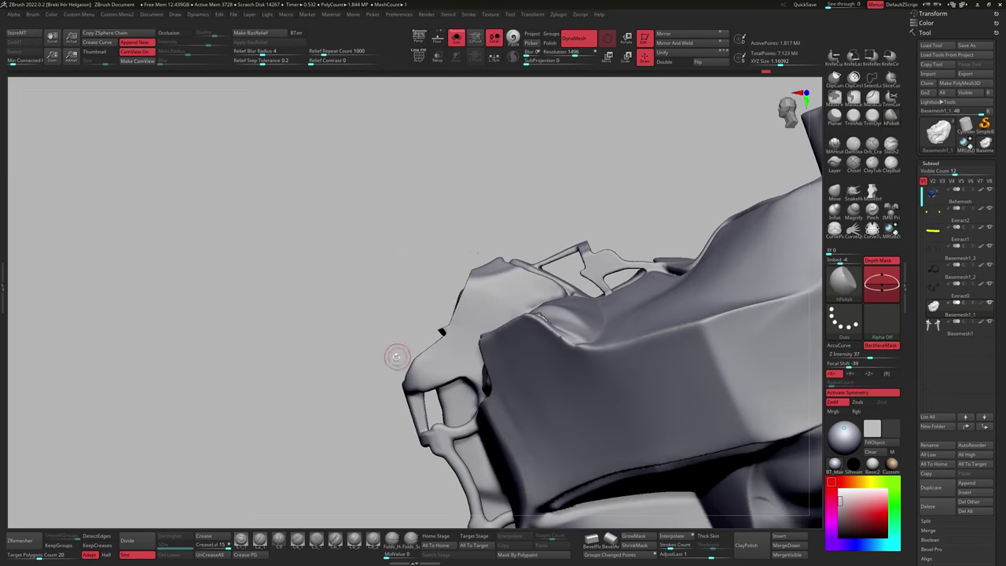
ctrl+shift+drag(443, 325, 423, 388)
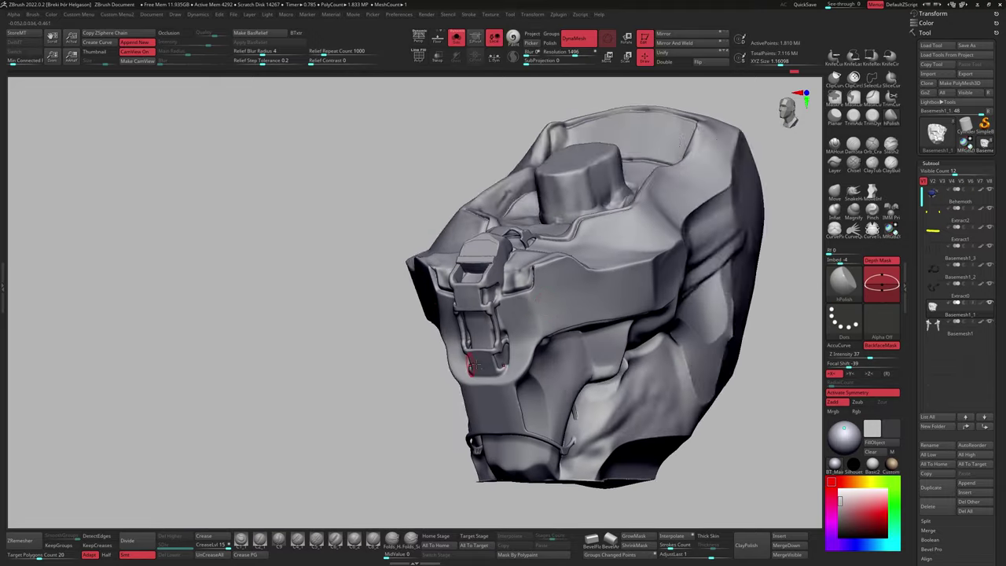
Bring up the custom menu with the decimation and mesh tools.
key(space)
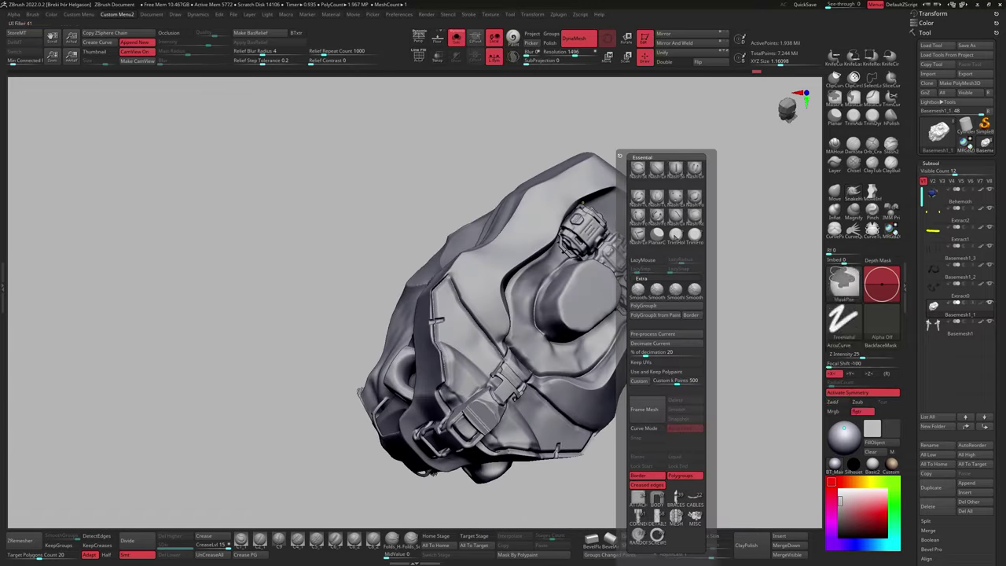
Choose a dots-stroke detailing brush and frame the armour front-on.
mouse_move(236, 314)
mouse_down()
mouse_move(330, 298)
mouse_move(424, 307)
mouse_move(561, 341)
mouse_move(634, 319)
mouse_up()
key(b)
click(490, 301)
drag(490, 301, 606, 318)
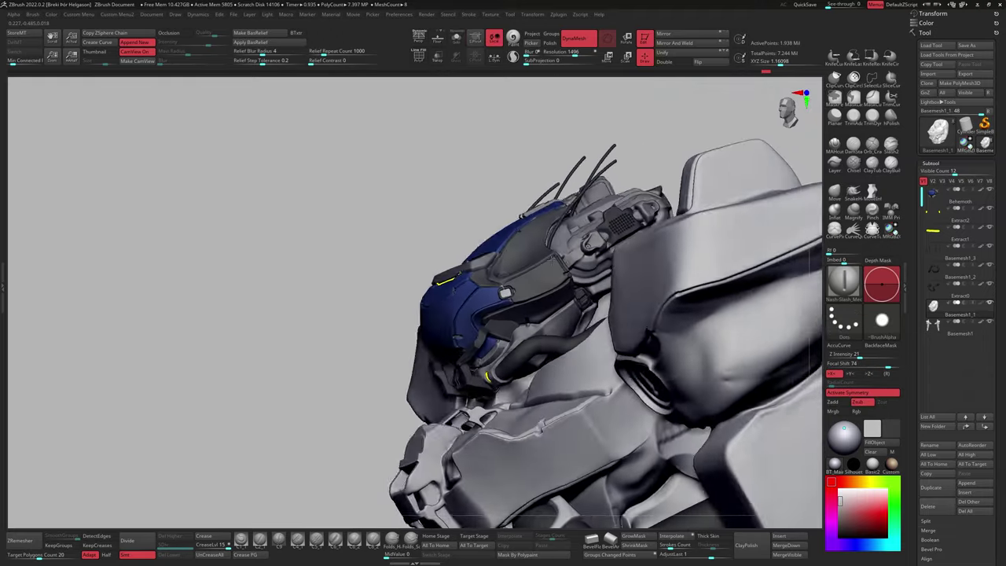
drag(550, 299, 539, 295)
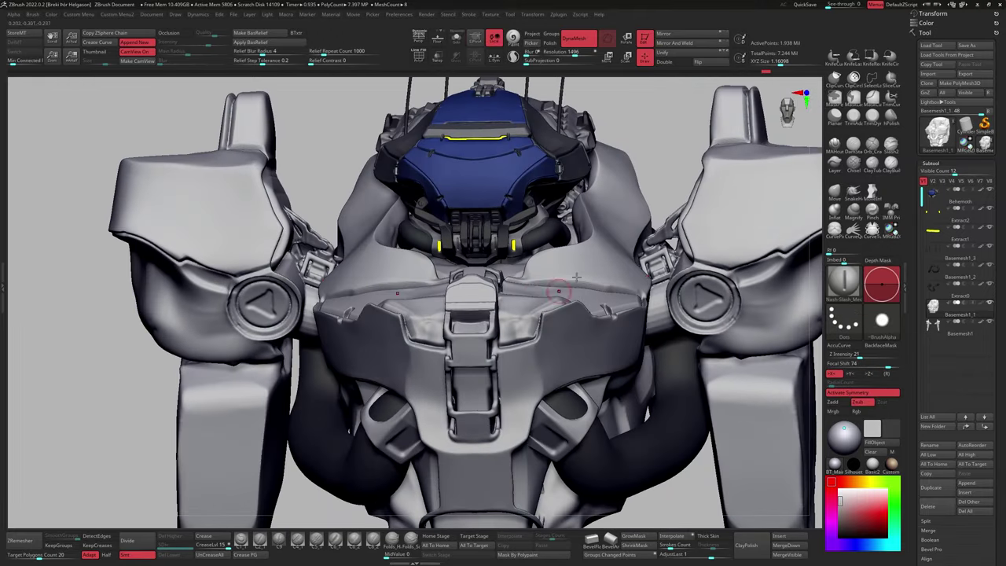
Switch to ClipCurve and orbit around the buckle to the chest plate edge.
key(ctrl+shift)
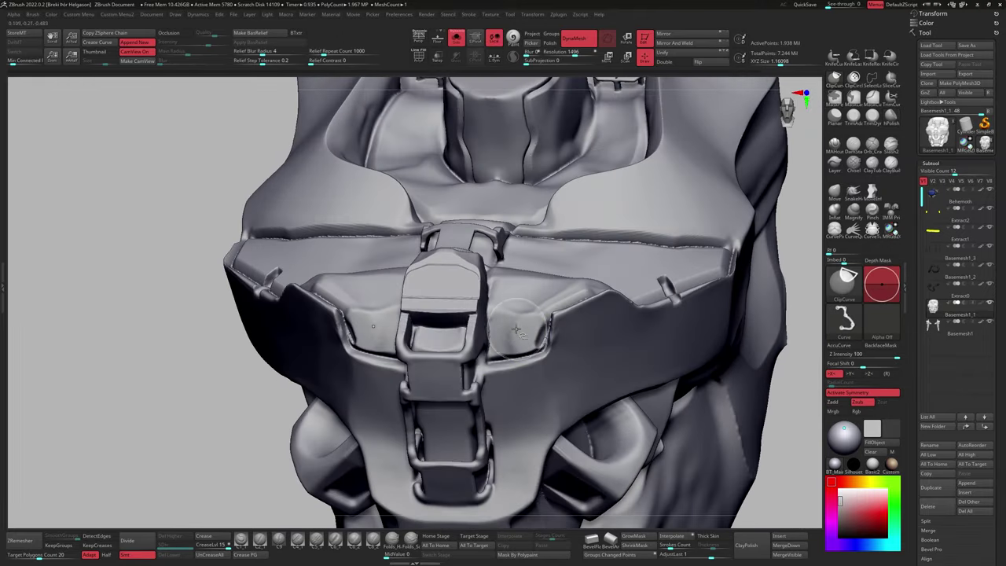
right_drag(510, 309, 516, 297)
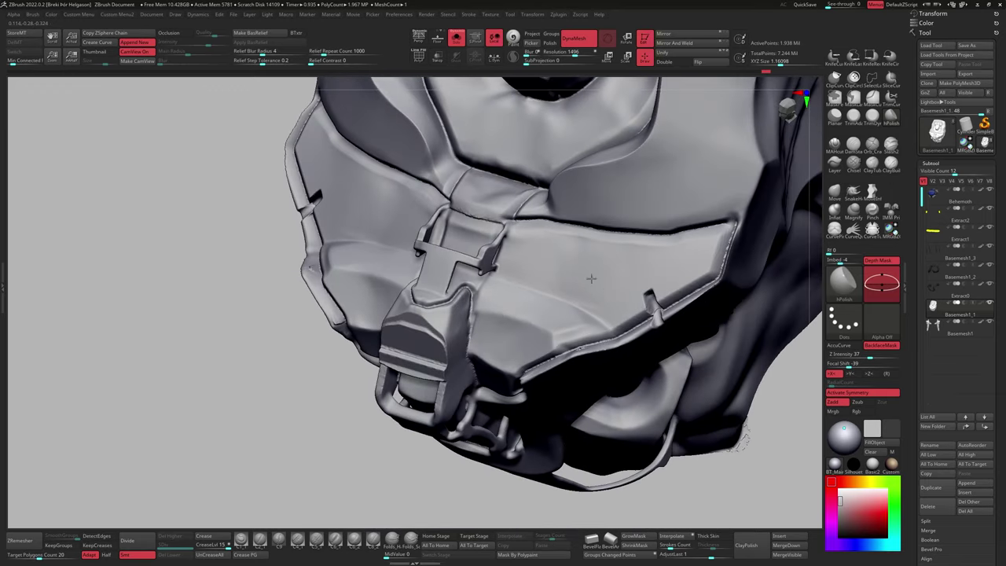
mouse_move(591, 279)
right_down()
mouse_move(524, 321)
mouse_move(498, 292)
mouse_move(507, 314)
mouse_move(551, 306)
mouse_move(503, 291)
mouse_move(490, 260)
right_up()
key(space)
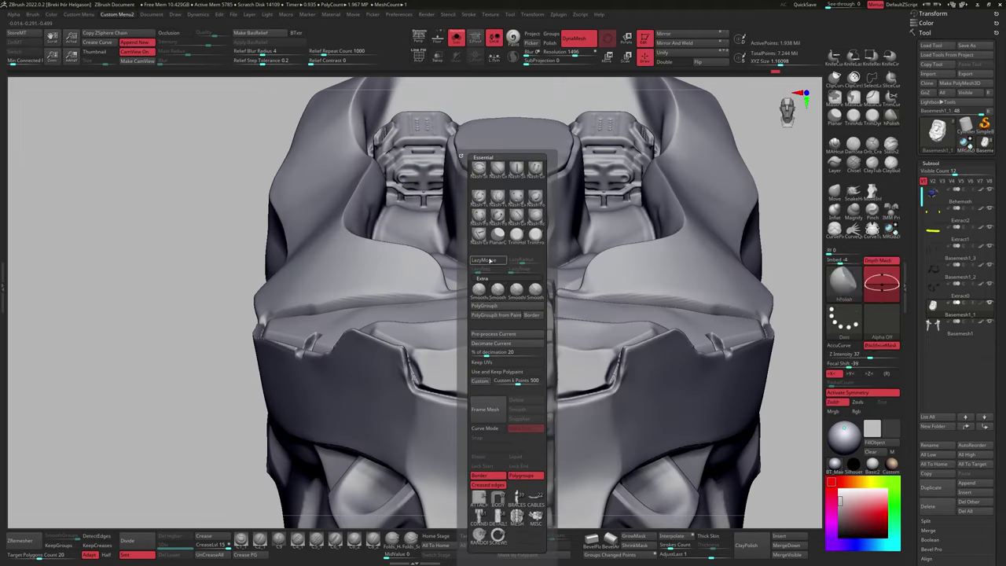
mouse_move(503, 357)
right_down()
mouse_move(487, 346)
mouse_move(499, 363)
mouse_move(541, 307)
mouse_move(503, 337)
mouse_move(567, 336)
right_up()
Polish the chest plate edge with hPolish and pull its notches with SnakeHook.
key(b)
key(h)
key(p)
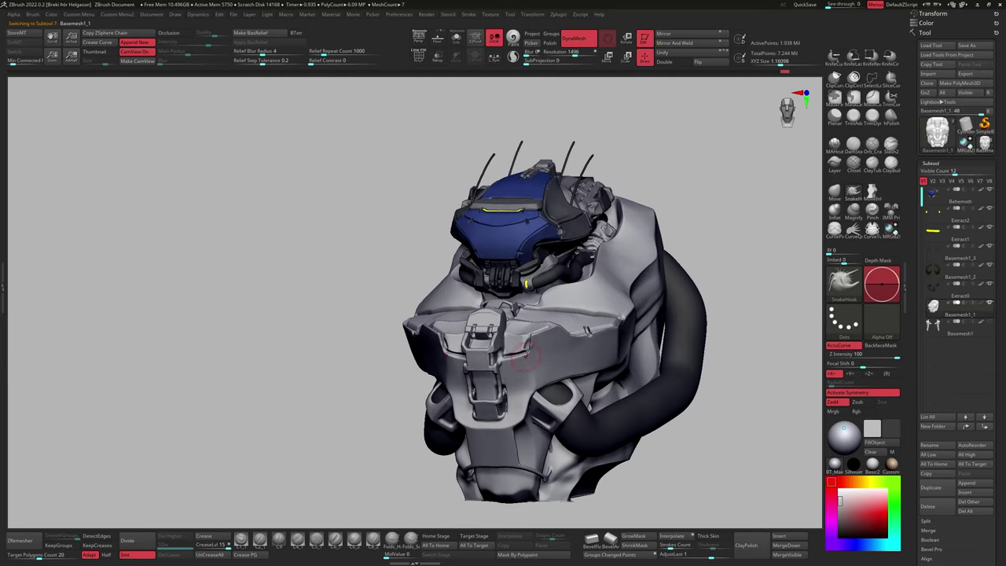
mouse_move(550, 340)
right_down()
mouse_move(491, 385)
mouse_move(512, 378)
mouse_move(487, 354)
mouse_move(555, 358)
right_up()
key(b)
key(s)
key(h)
key(b)
key(h)
key(p)
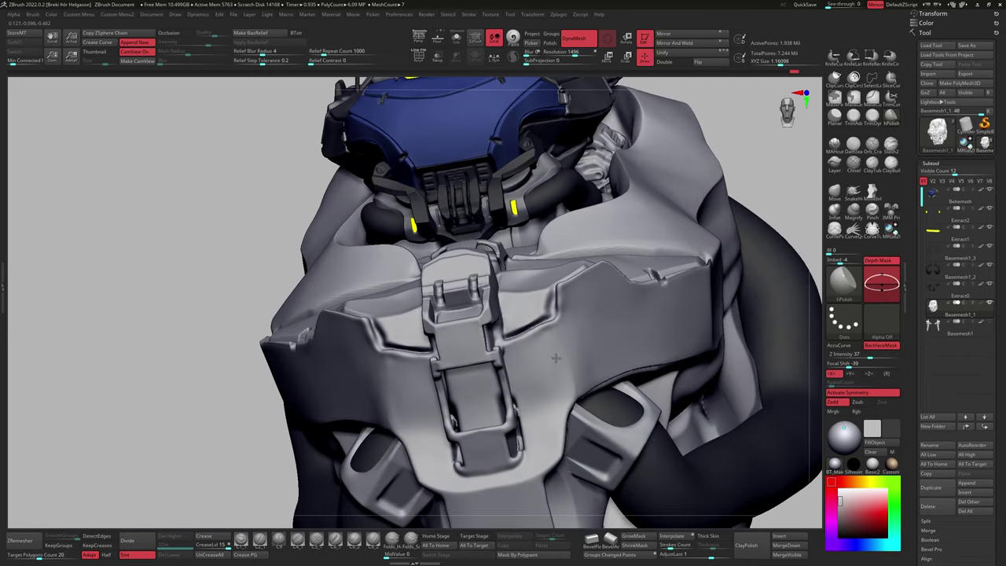
Reshape the plate's side and underside with SnakeHook at an adjusted brush size.
mouse_move(612, 340)
right_down()
mouse_move(595, 291)
mouse_move(610, 308)
right_up()
key(b)
key(s)
key(h)
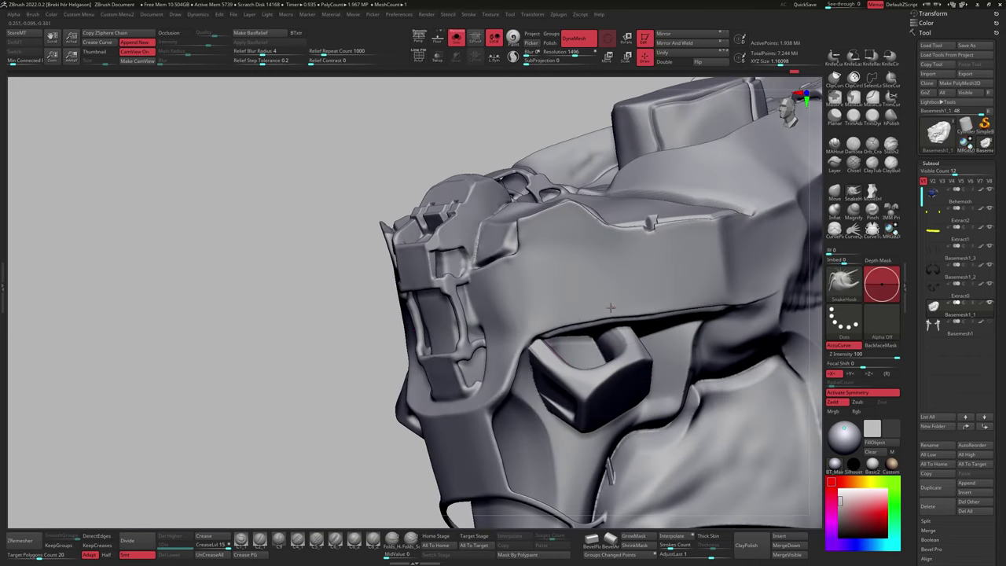
mouse_move(474, 367)
right_down()
mouse_move(444, 360)
mouse_move(519, 346)
right_up()
key(s)
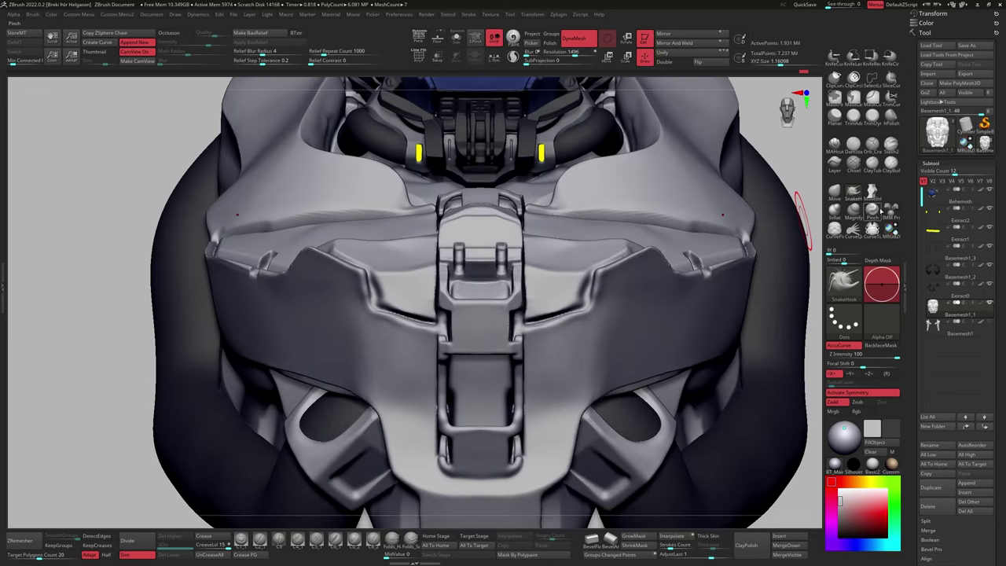
right_drag(550, 330, 662, 269)
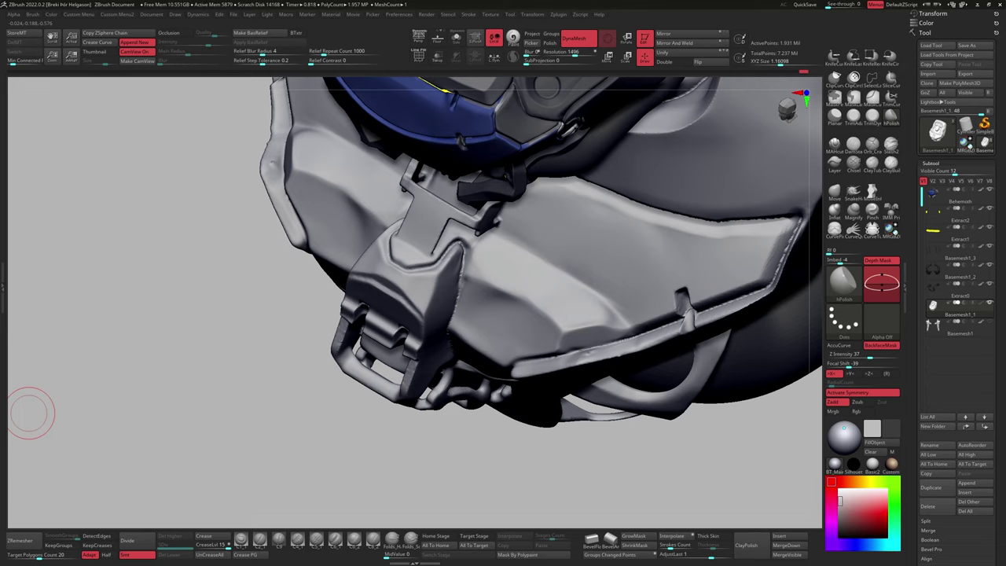
mouse_move(32, 412)
mouse_down()
mouse_move(92, 332)
mouse_move(501, 287)
mouse_up()
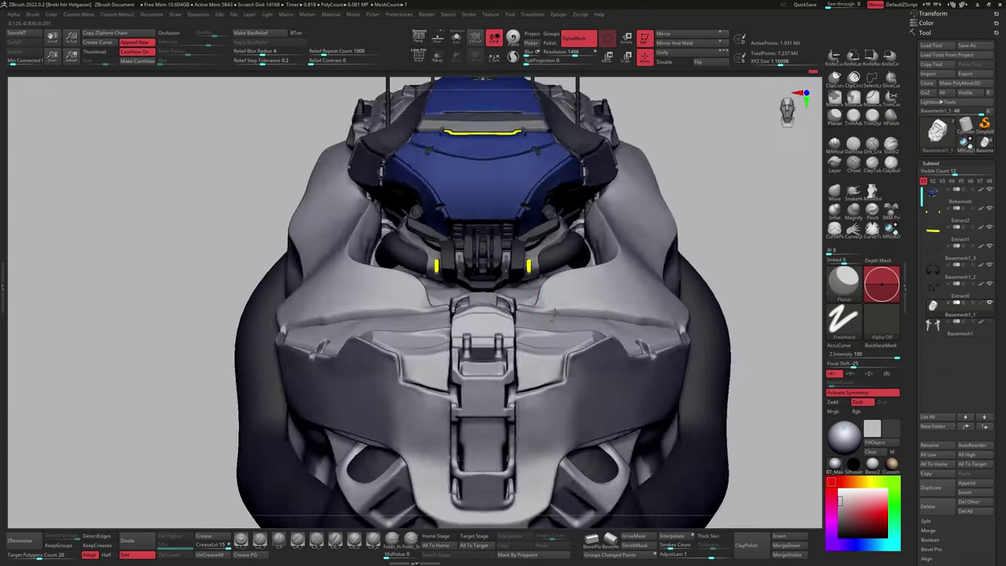
drag(503, 314, 529, 313)
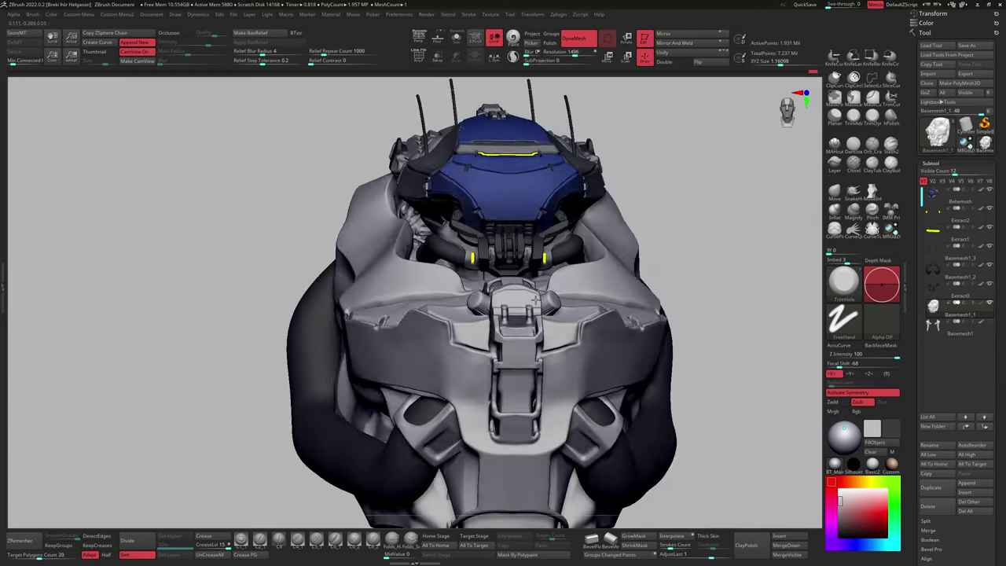
drag(314, 440, 539, 326)
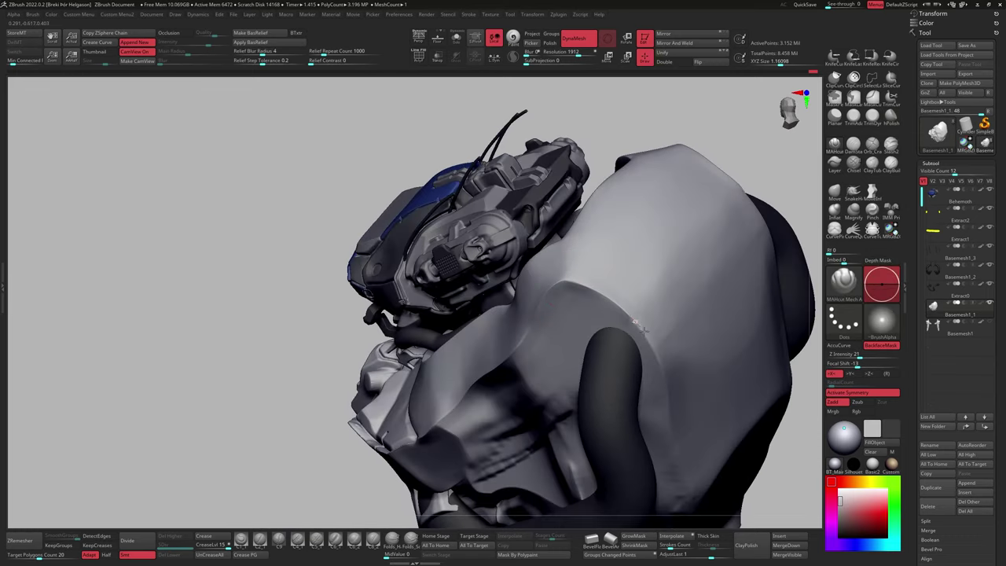
Frame the collar opening's inner and top edges on the chest plate.
drag(632, 323, 562, 330)
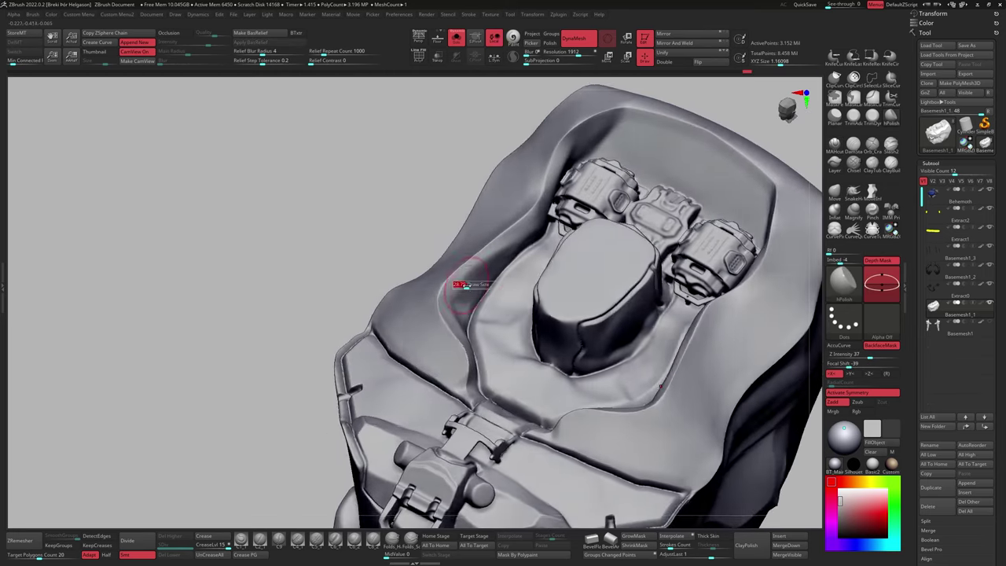
drag(468, 285, 482, 357)
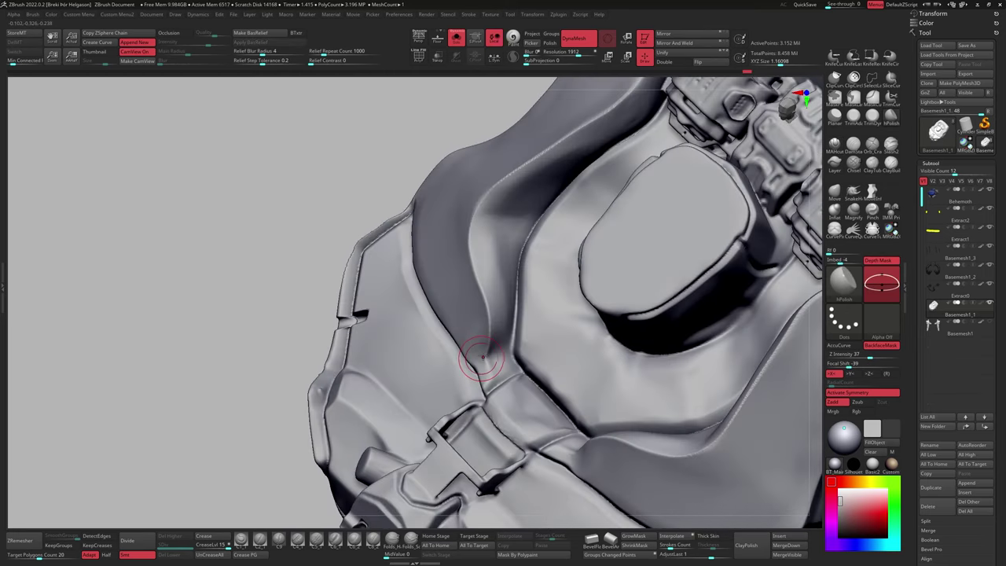
drag(516, 300, 515, 165)
drag(551, 83, 506, 406)
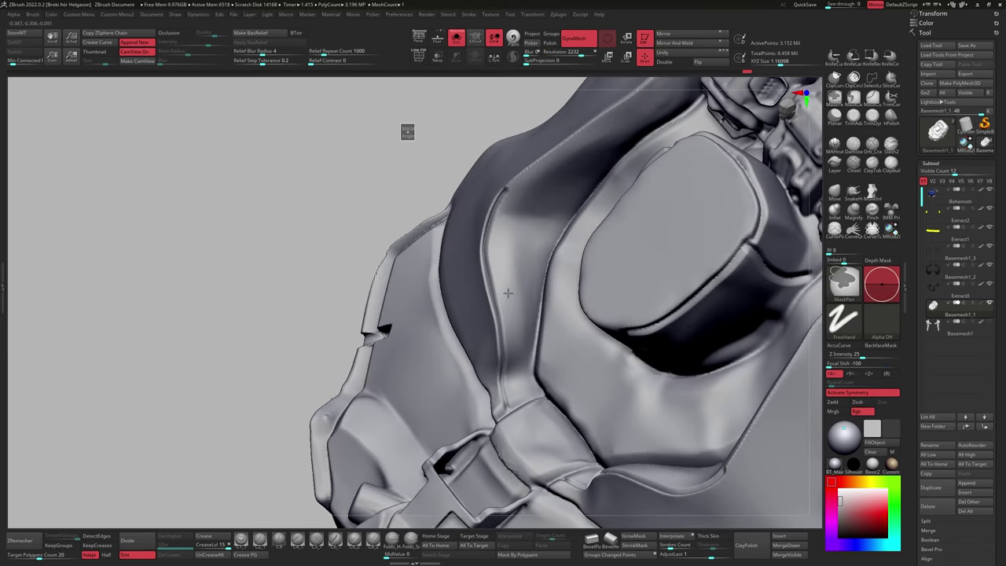
drag(507, 293, 463, 197)
key(shift+e)
drag(466, 321, 442, 361)
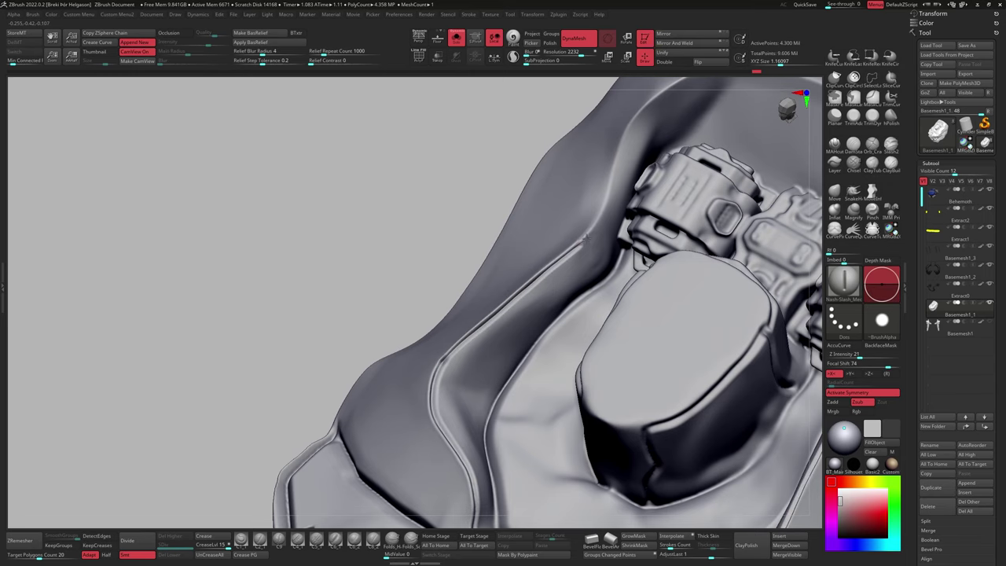
drag(612, 173, 476, 315)
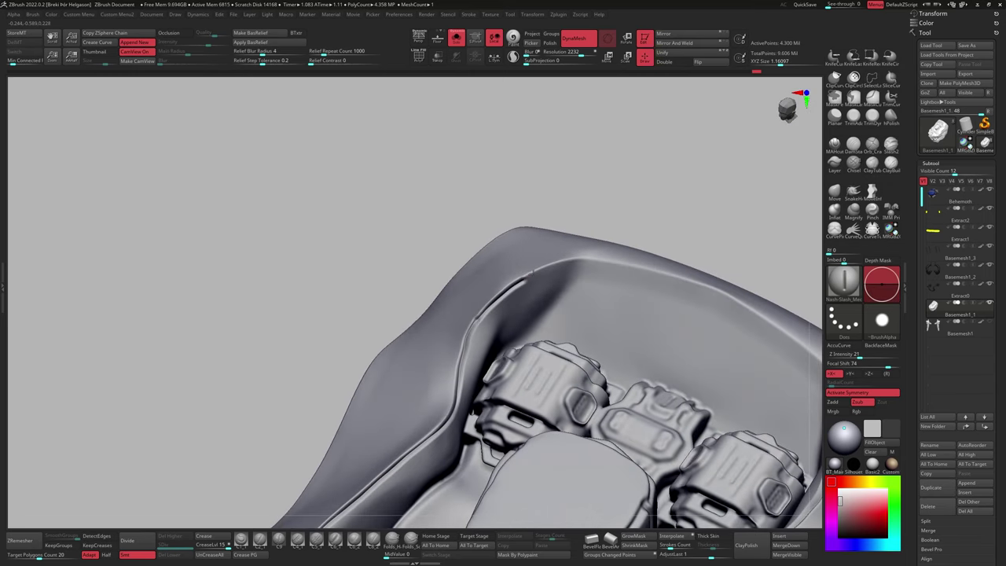
mouse_move(691, 281)
mouse_down()
mouse_move(608, 295)
mouse_move(613, 259)
mouse_move(602, 252)
mouse_move(559, 281)
mouse_up()
Define the collar panel lines with the SnakeHook and Nash-Slash brushes.
key(b)
key(s)
key(h)
key(b)
key(h)
key(p)
Toggle Solo to check the chest piece against the full bust and helmet.
key(shift+s)
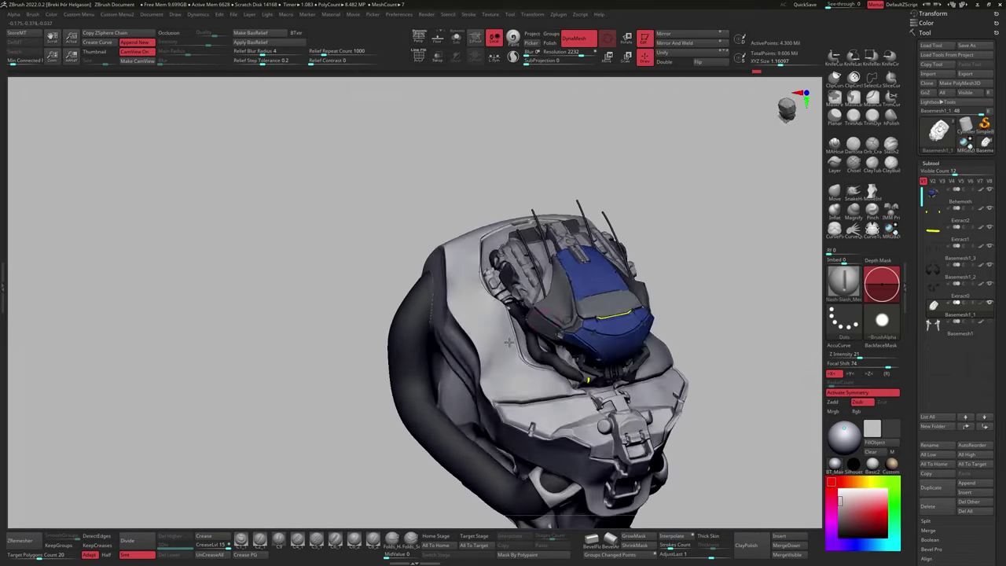
key(shift+s)
mouse_move(508, 342)
ctrl+right_down()
mouse_move(573, 294)
mouse_move(441, 395)
ctrl+right_up()
right_drag(429, 358, 467, 380)
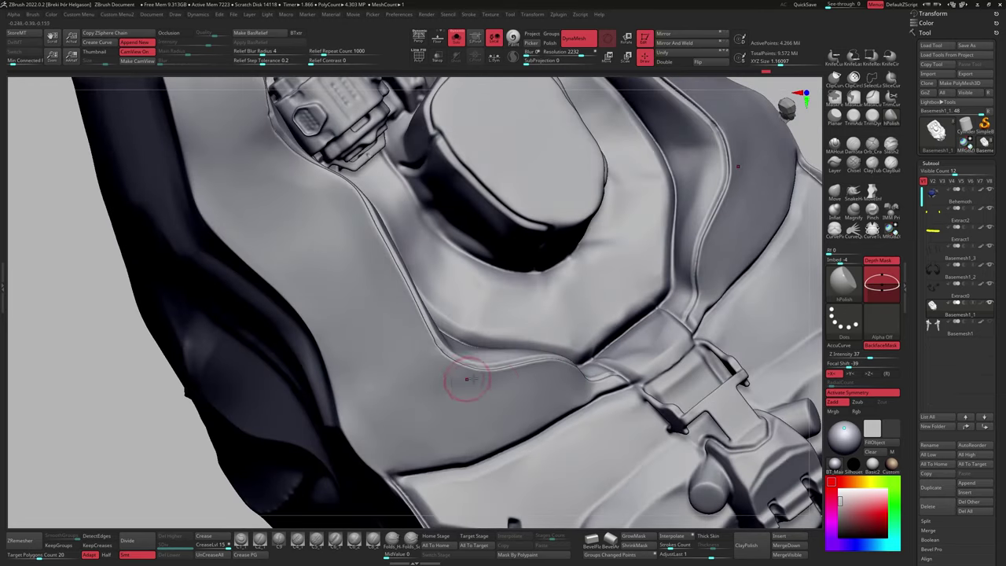
key(shift+s)
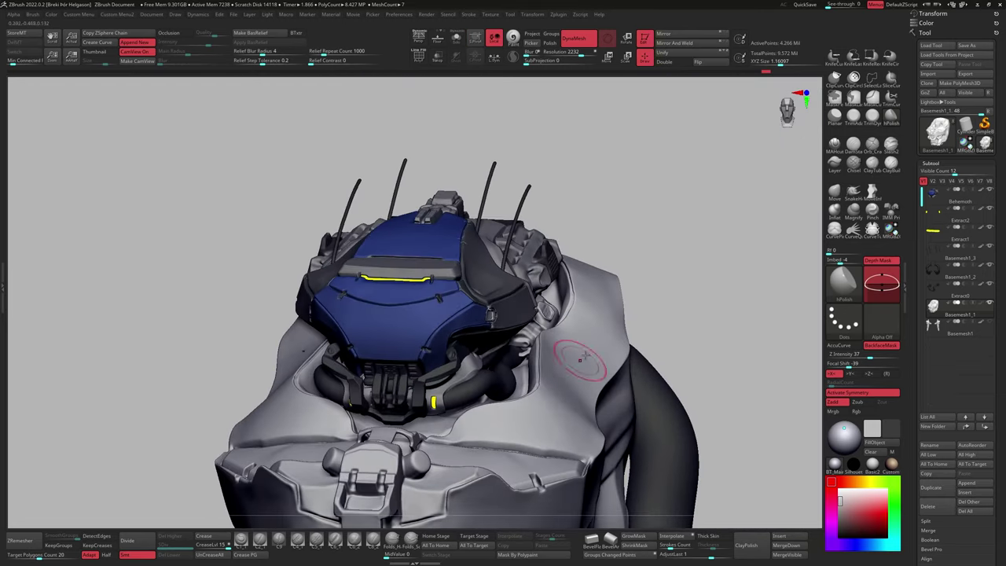
key(shift+s)
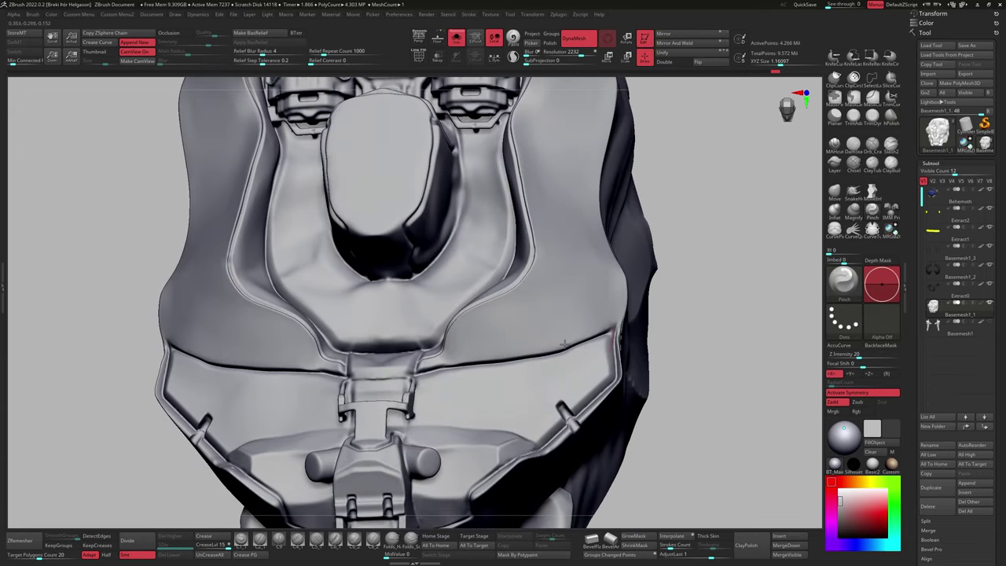
Tidy the surfaces around the buckle and begin a straight cut across the lower bust.
mouse_move(564, 341)
right_down()
mouse_move(589, 314)
mouse_move(819, 225)
mouse_move(597, 523)
right_up()
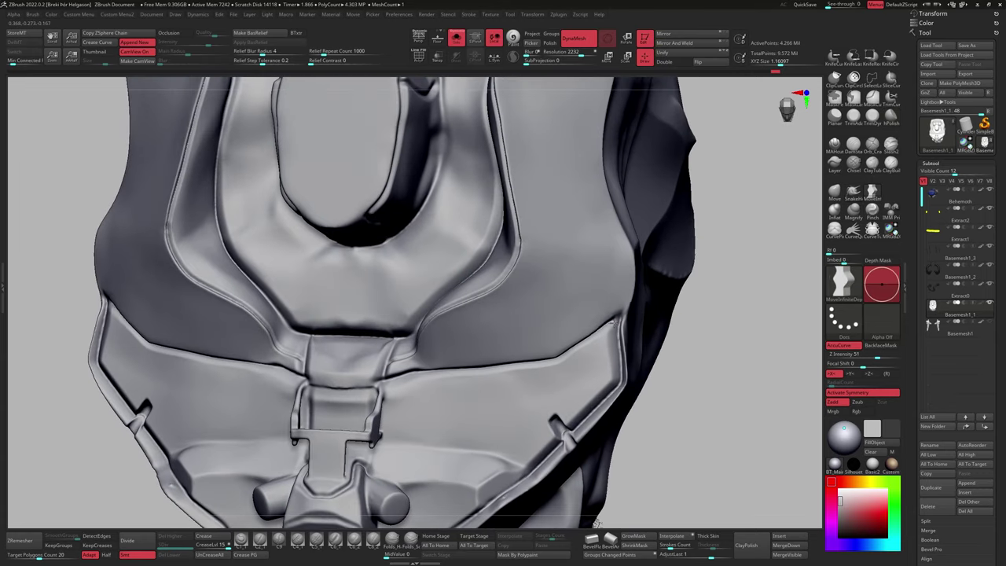
mouse_move(609, 326)
right_down()
mouse_move(621, 330)
mouse_move(762, 235)
mouse_move(599, 331)
right_up()
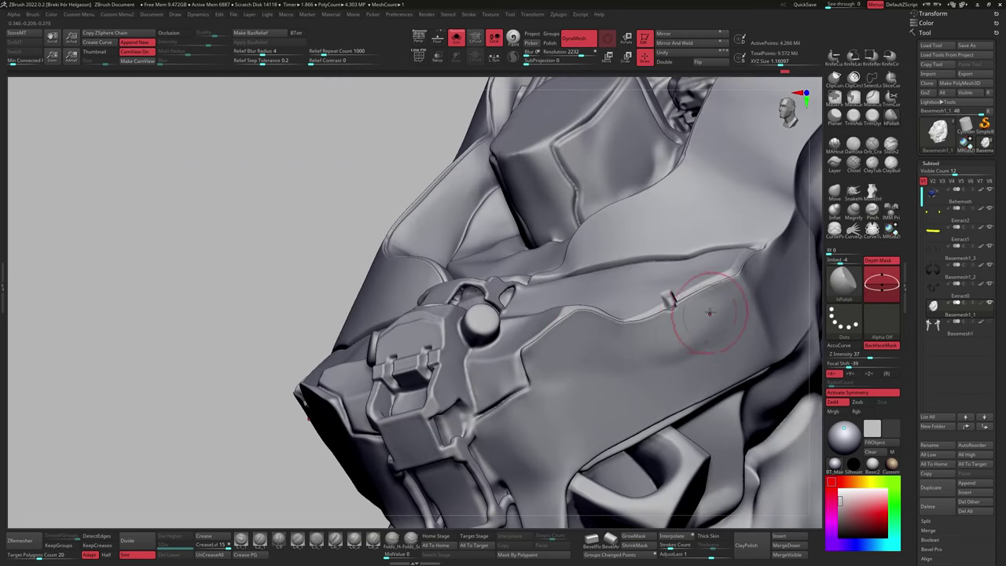
mouse_move(719, 307)
right_down()
mouse_move(489, 418)
mouse_move(535, 346)
mouse_move(516, 241)
mouse_move(461, 380)
mouse_move(632, 268)
right_up()
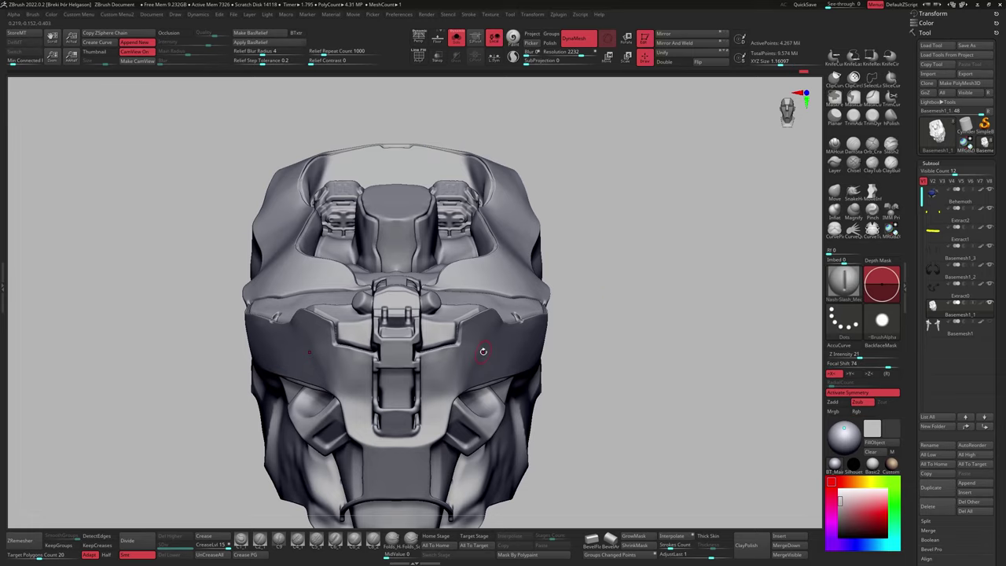
right_drag(484, 350, 559, 85)
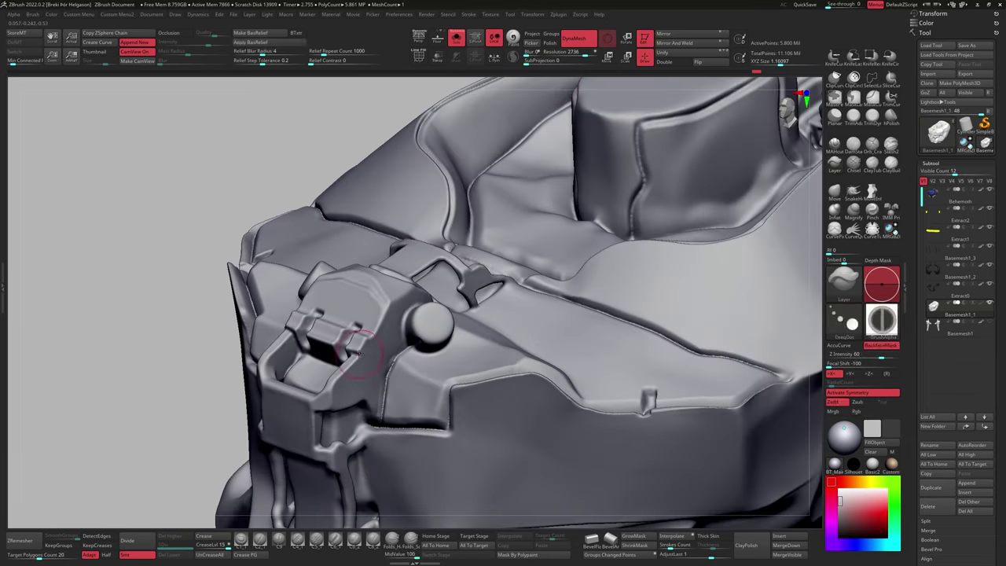
right_drag(357, 346, 503, 334)
Trim the bust's underside with a straight ClipCurve cut.
ctrl+shift+drag(674, 338, 501, 333)
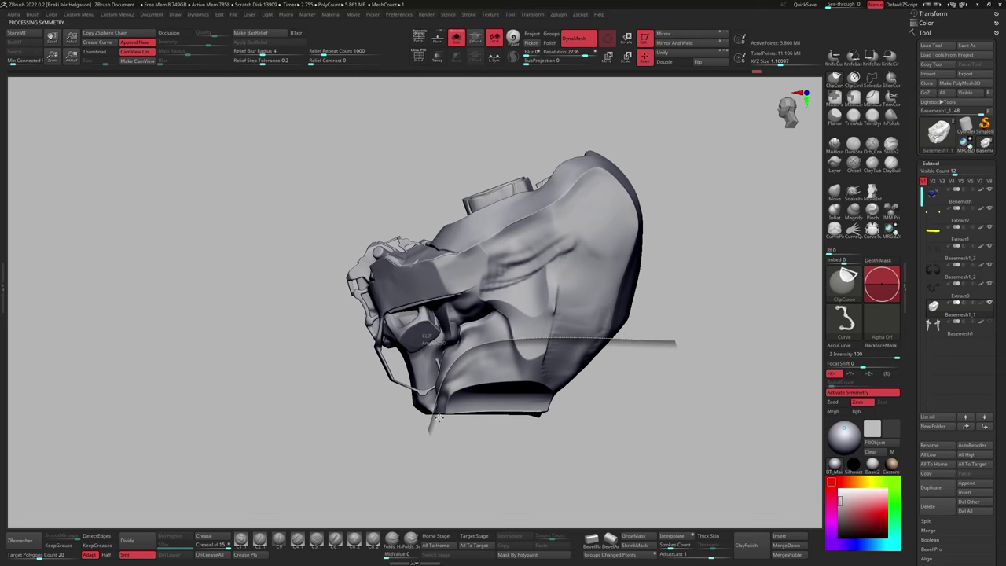
ctrl+shift+drag(419, 415, 419, 416)
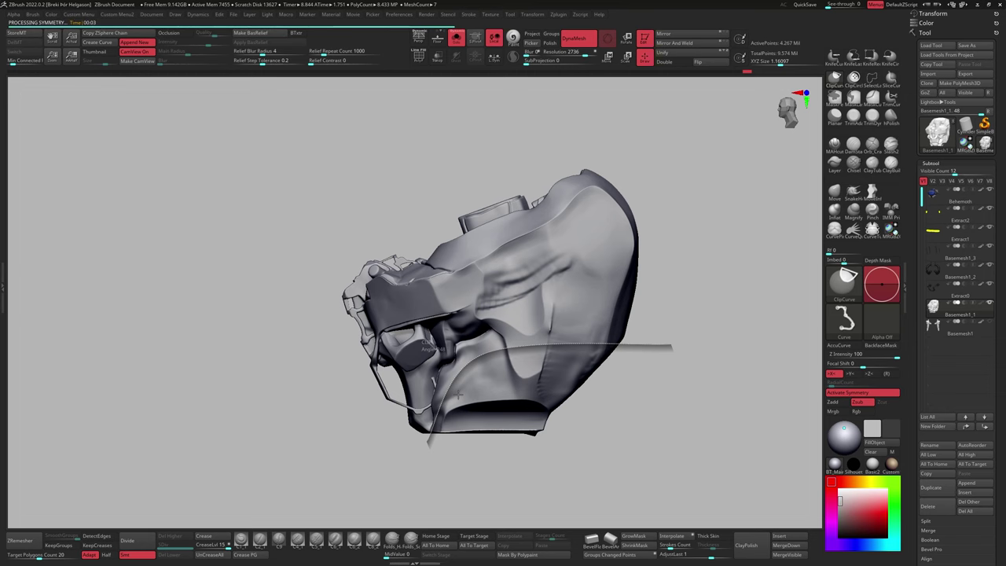
drag(459, 394, 449, 386)
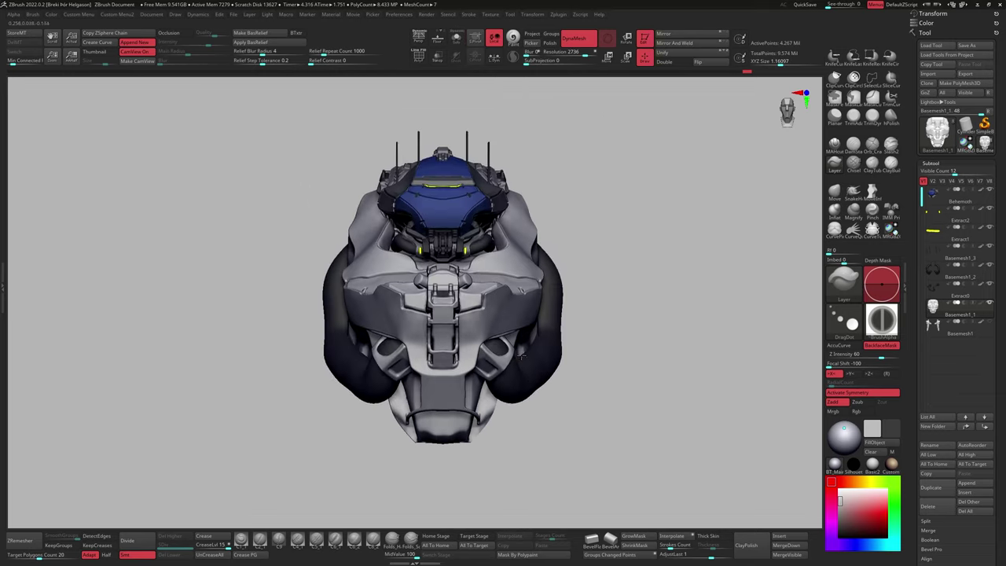
drag(511, 310, 578, 263)
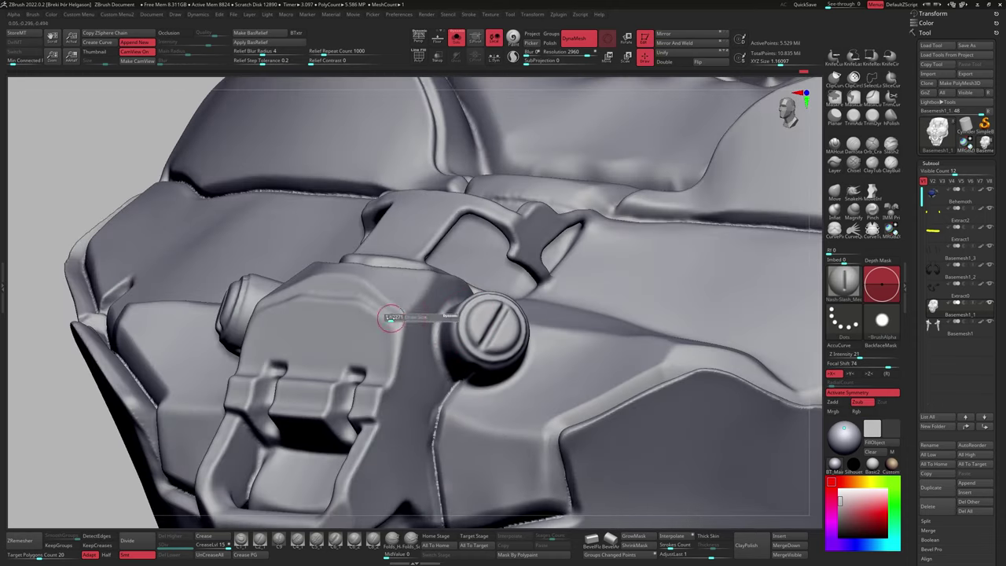
Carve a Nash-Slash slot across the round screw head beside the hinge.
drag(303, 294, 425, 320)
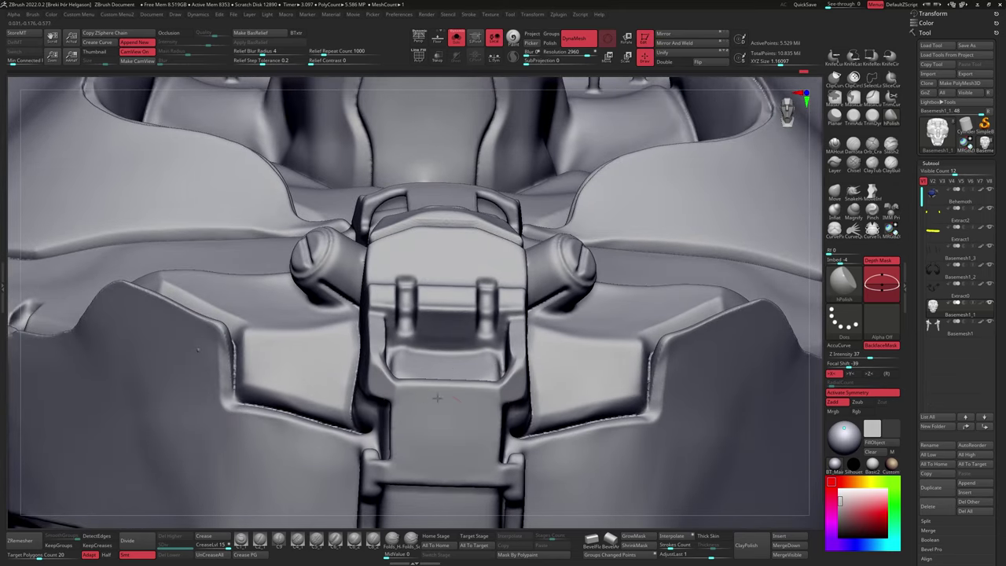
mouse_move(437, 398)
right_down()
mouse_move(539, 393)
mouse_move(537, 350)
mouse_move(542, 369)
right_up()
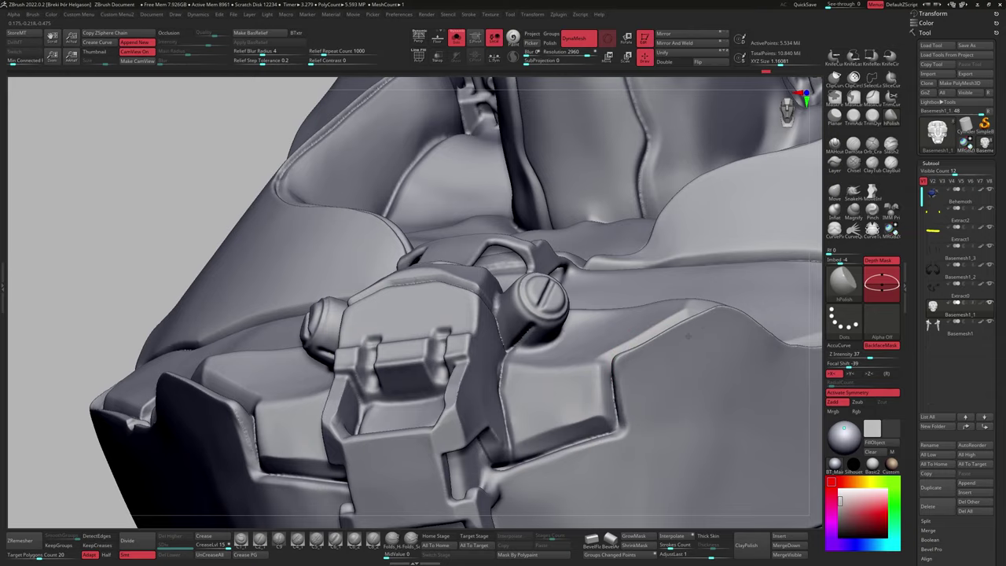
mouse_move(688, 336)
mouse_down()
mouse_move(606, 404)
mouse_move(611, 377)
mouse_move(624, 388)
mouse_move(600, 399)
mouse_up()
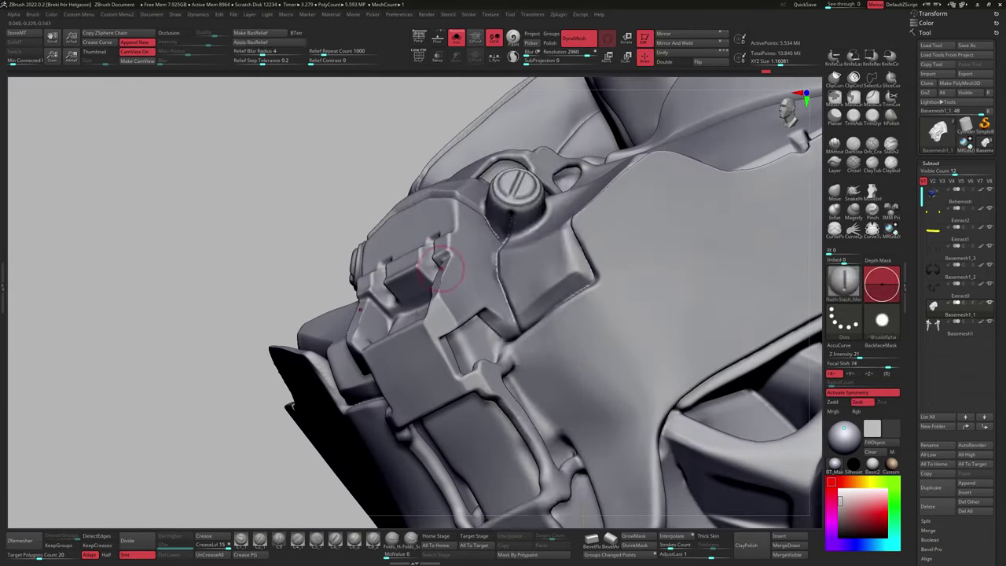
mouse_move(440, 247)
mouse_down()
mouse_move(521, 341)
mouse_move(559, 406)
mouse_up()
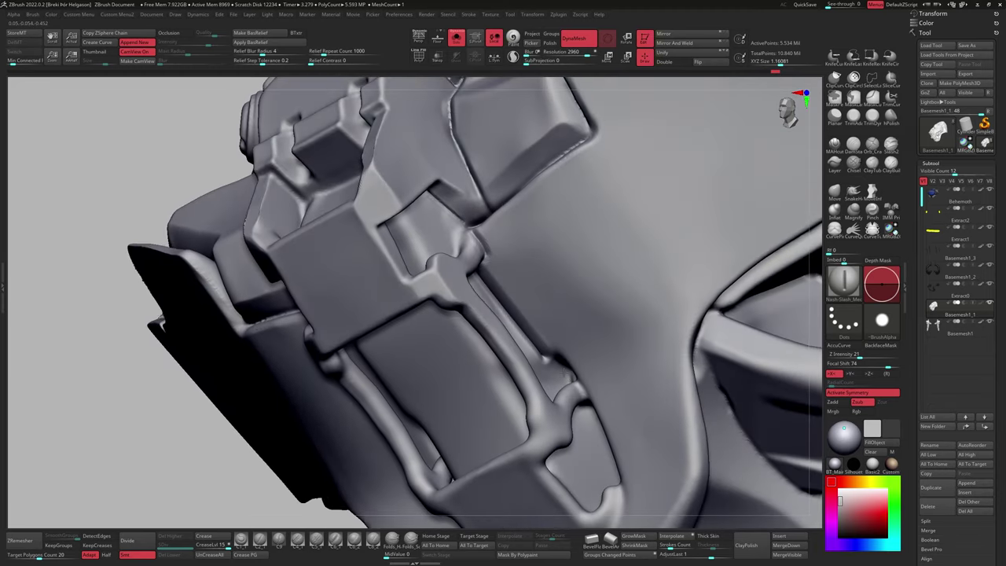
Polish the chest plate's side and front panel edges with hPolish (Z Intensity 37, Focal Shift -39).
mouse_move(731, 236)
mouse_down()
mouse_move(766, 204)
mouse_move(652, 225)
mouse_up()
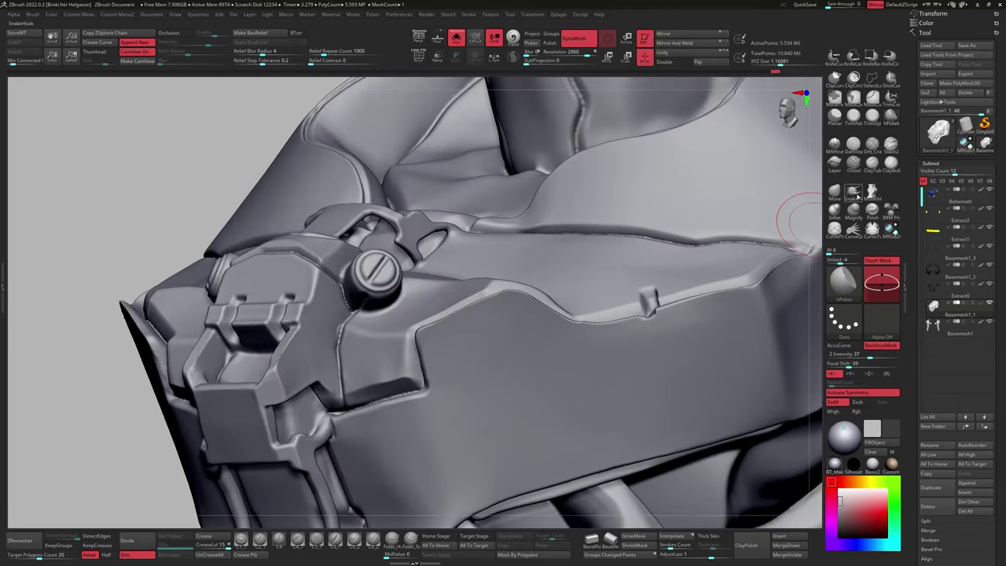
drag(775, 197, 586, 326)
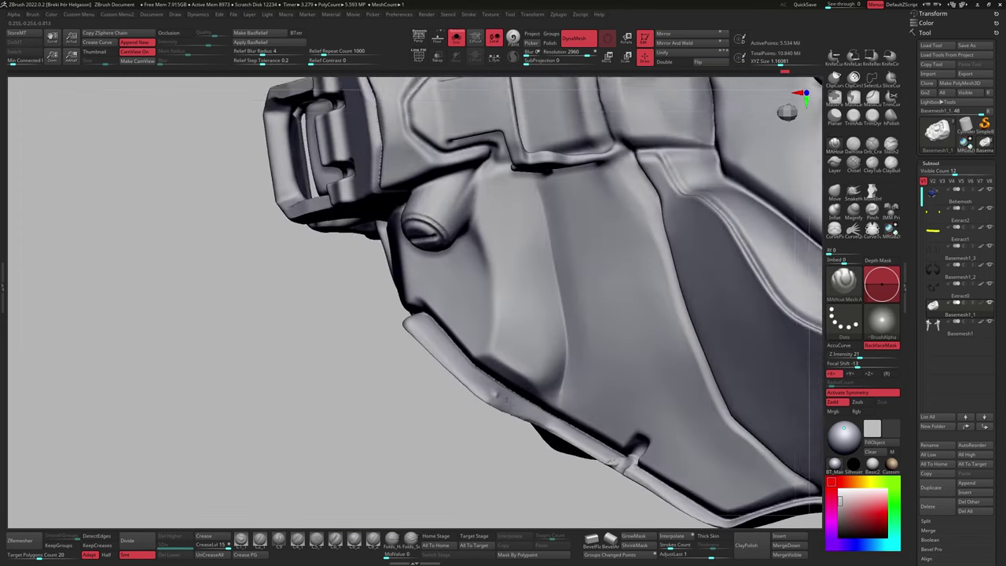
drag(409, 338, 446, 316)
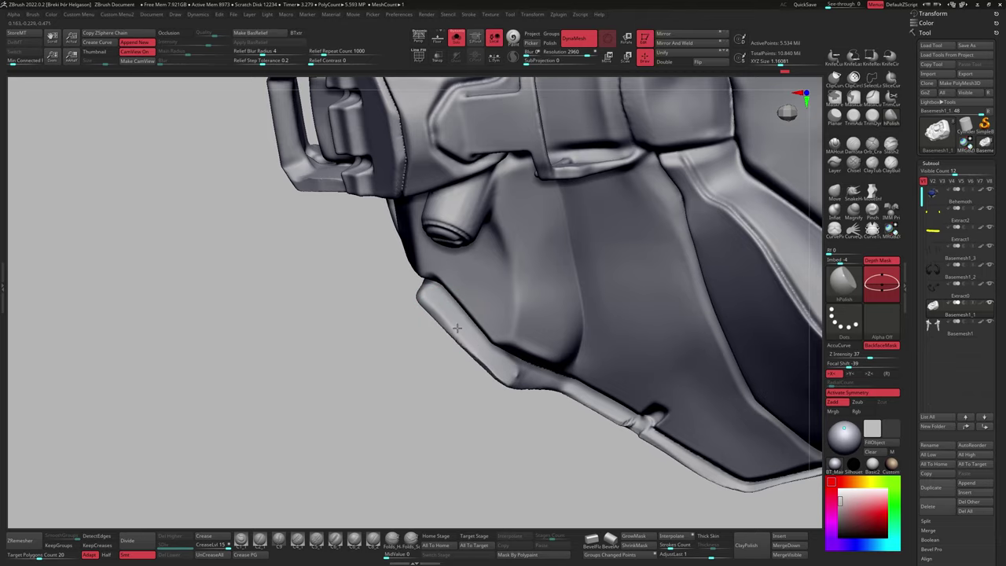
drag(495, 363, 611, 310)
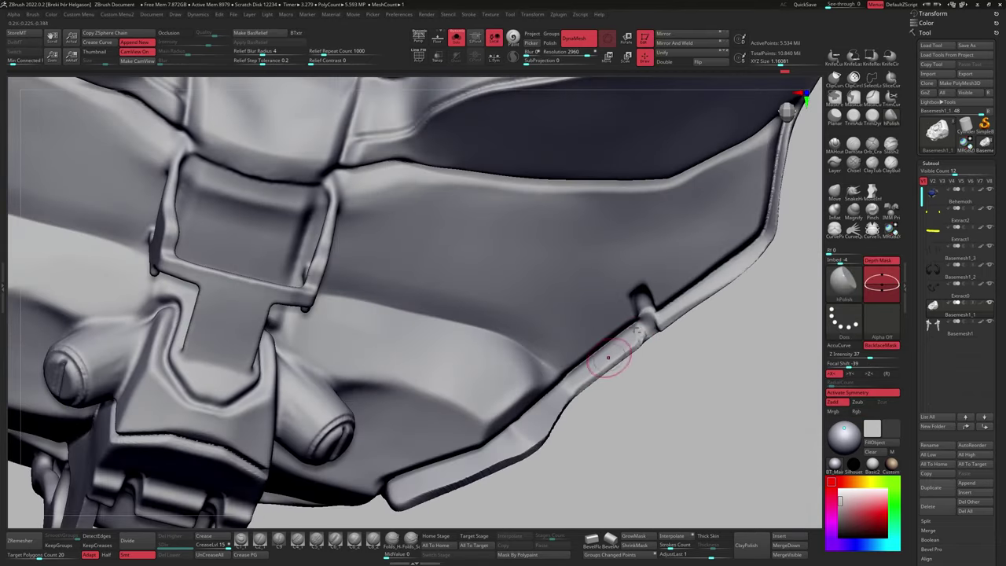
mouse_move(608, 357)
mouse_down()
mouse_move(626, 308)
mouse_move(735, 319)
mouse_up()
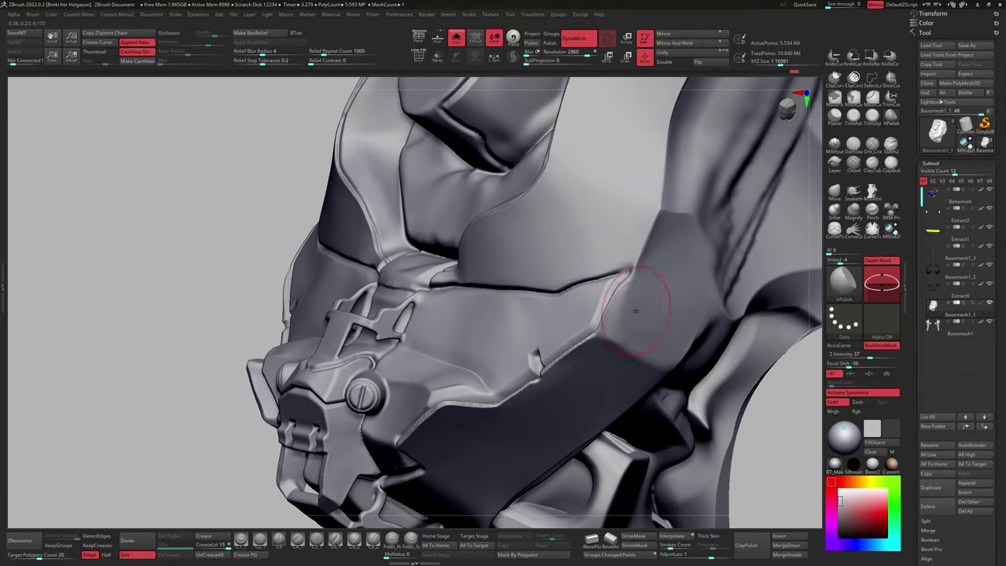
Orbit to the bolted armour piece and smooth the rough panel line beside its bolt.
drag(629, 292, 700, 316)
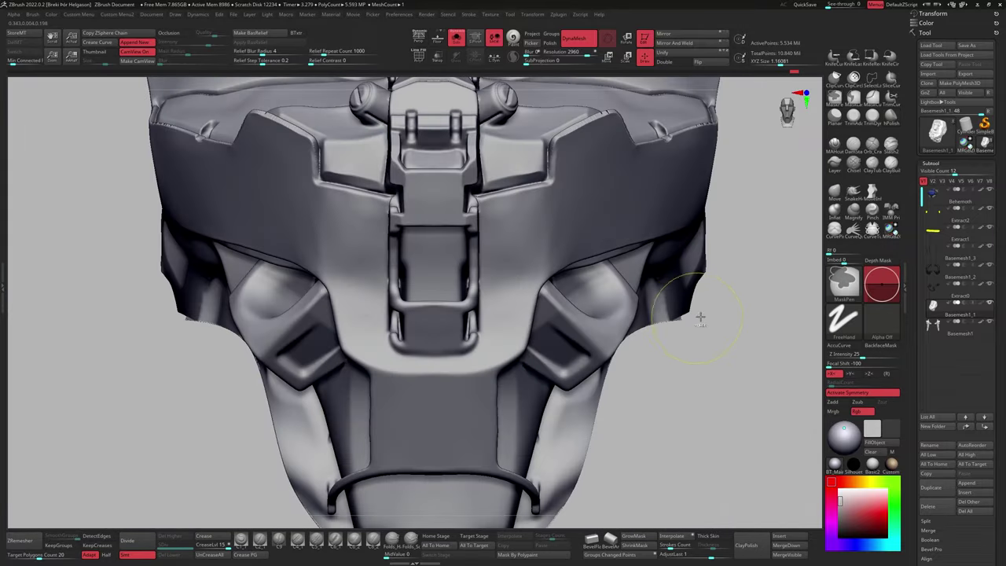
drag(661, 218, 668, 236)
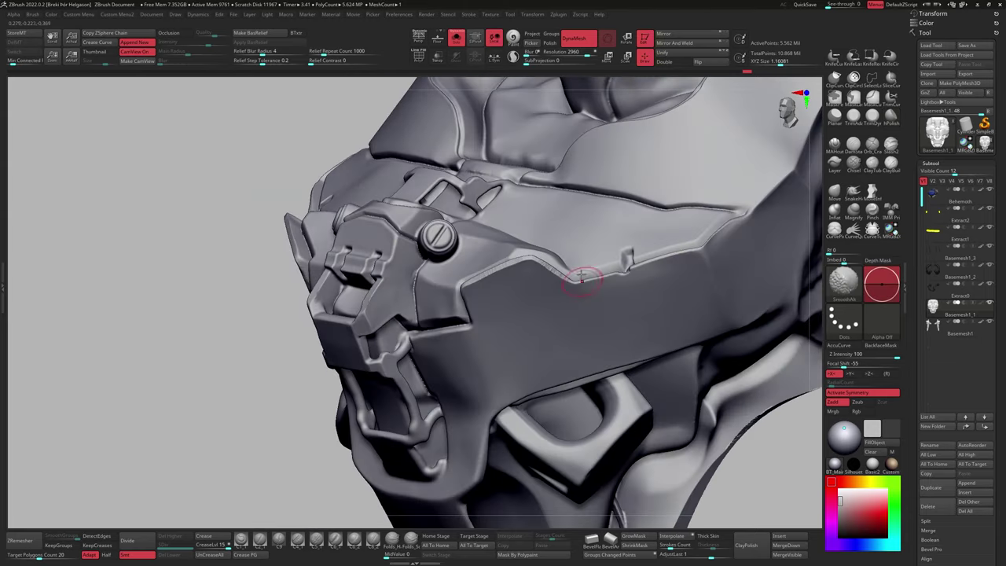
drag(676, 282, 688, 312)
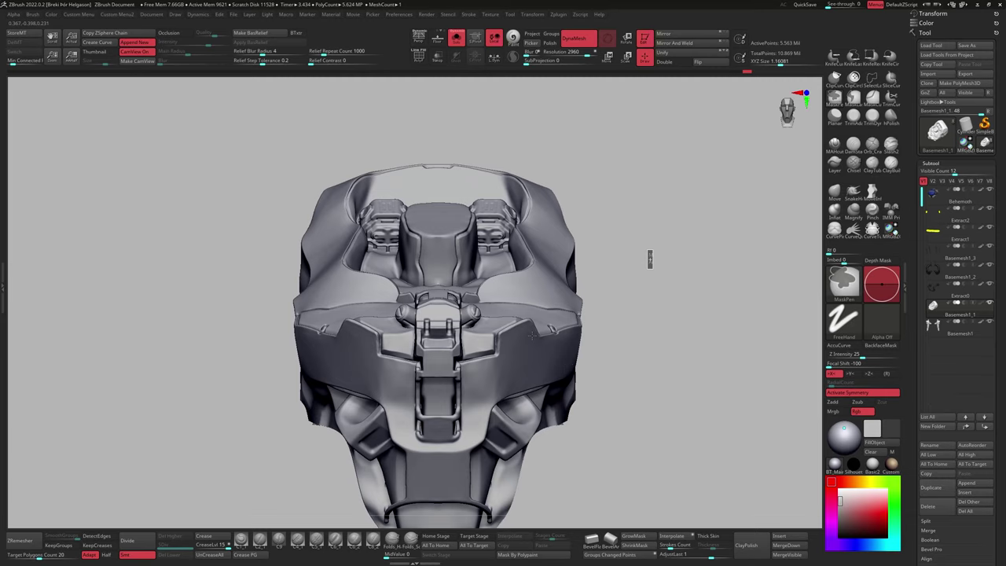
Zoom onto the chest buckle and ClipCurve-trim the plate edge on its right side.
mouse_move(505, 291)
ctrl+right_down()
mouse_move(511, 321)
mouse_move(489, 315)
mouse_move(548, 263)
mouse_move(434, 322)
mouse_move(464, 354)
mouse_move(437, 350)
mouse_move(642, 385)
ctrl+right_up()
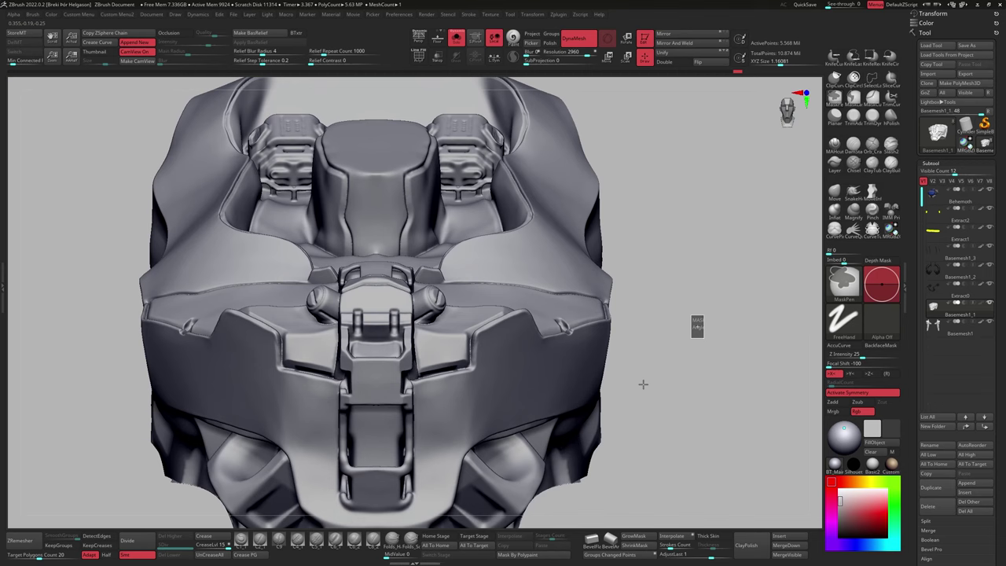
mouse_move(483, 336)
right_down()
mouse_move(428, 384)
mouse_move(366, 305)
right_up()
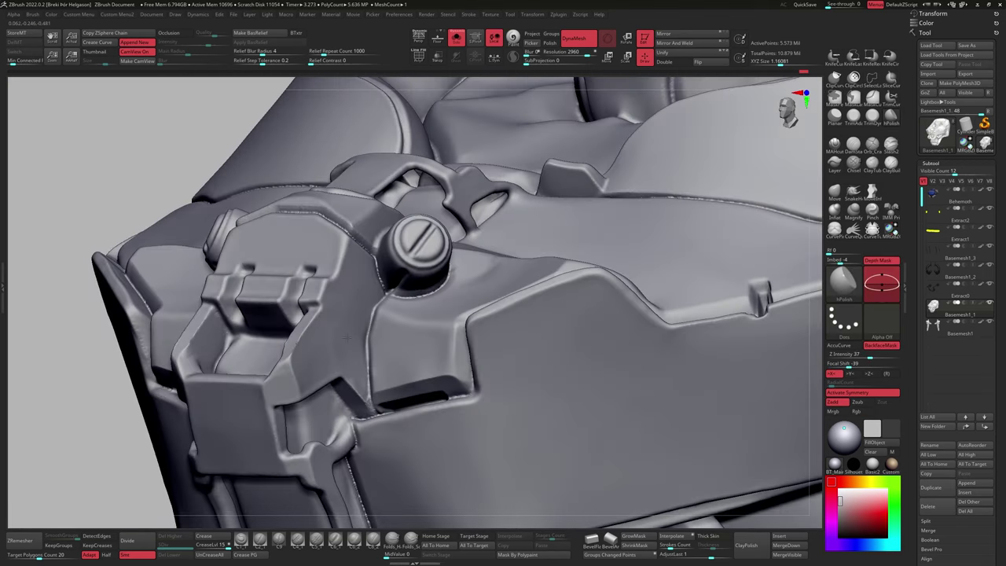
right_drag(346, 338, 358, 388)
mouse_move(358, 387)
ctrl+shift+mouse_down()
mouse_move(390, 357)
mouse_move(376, 333)
ctrl+shift+mouse_up()
right_drag(375, 333, 377, 259)
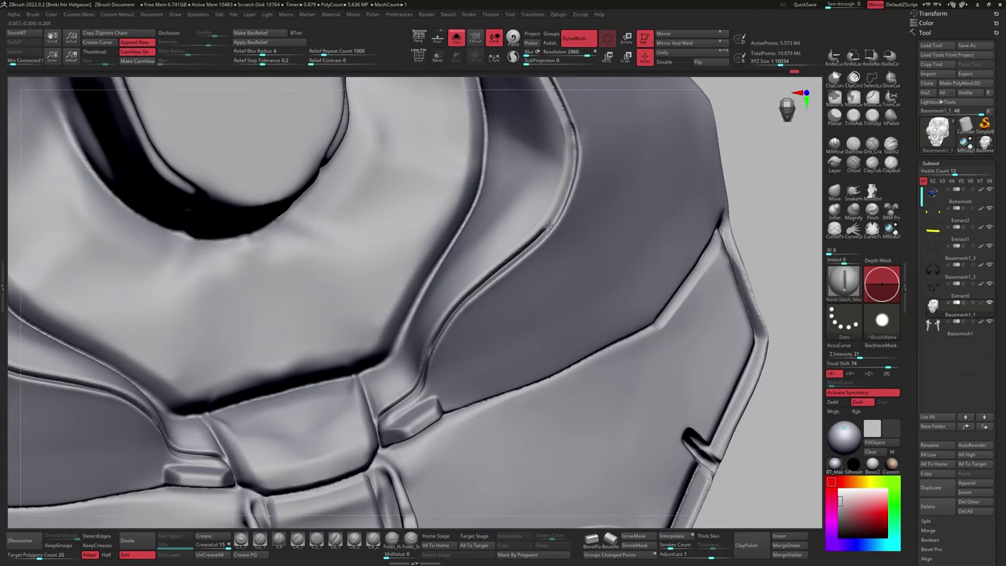
Cut a seam groove along the rim of the chest opening.
mouse_move(572, 128)
right_down()
mouse_move(415, 411)
mouse_move(416, 446)
mouse_move(524, 422)
right_up()
right_drag(448, 301, 363, 294)
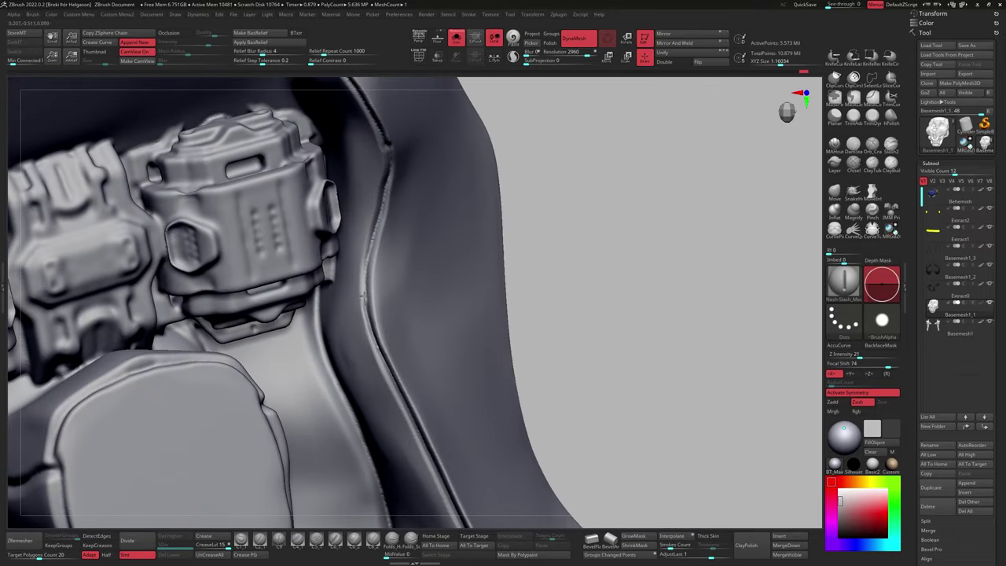
mouse_move(384, 144)
right_down()
mouse_move(417, 322)
mouse_move(393, 359)
mouse_move(461, 357)
mouse_move(460, 292)
mouse_move(508, 242)
mouse_move(458, 300)
right_up()
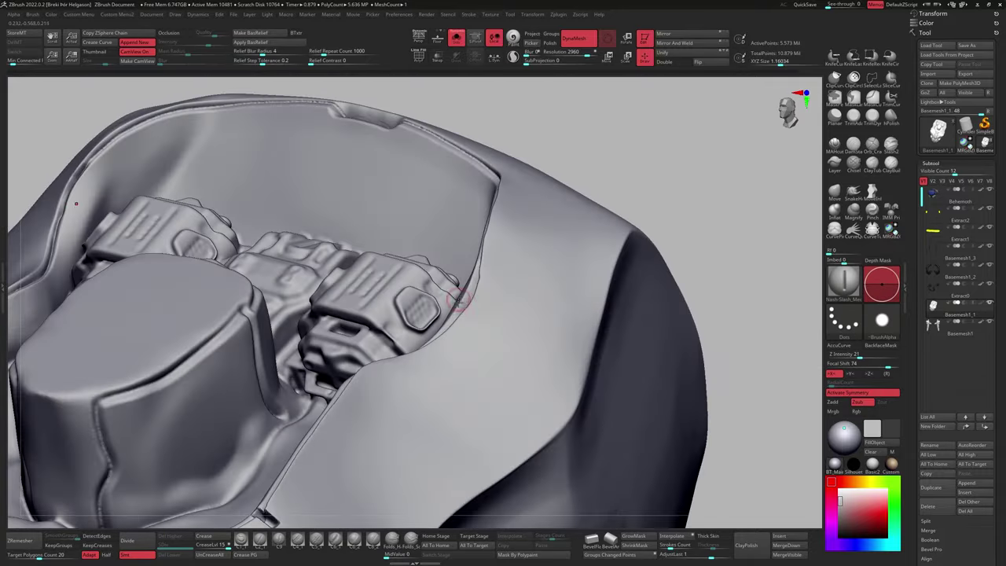
mouse_move(604, 245)
right_down()
mouse_move(579, 240)
mouse_move(469, 295)
mouse_move(501, 288)
mouse_move(210, 279)
mouse_move(268, 231)
right_up()
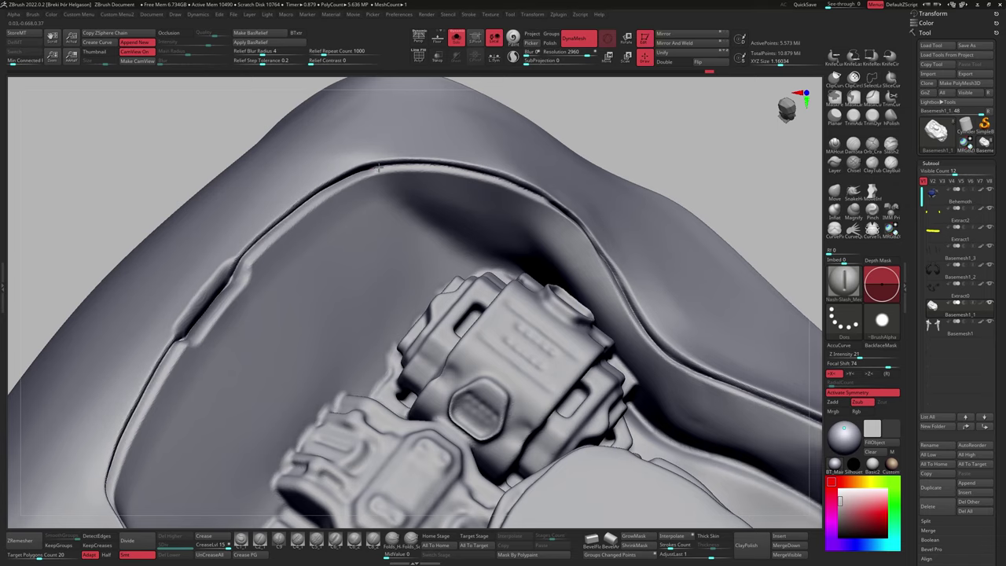
Select the Nash Slash brush and bring up its Draw Size setting.
mouse_move(499, 179)
right_down()
mouse_move(550, 196)
mouse_move(475, 196)
mouse_move(809, 161)
right_up()
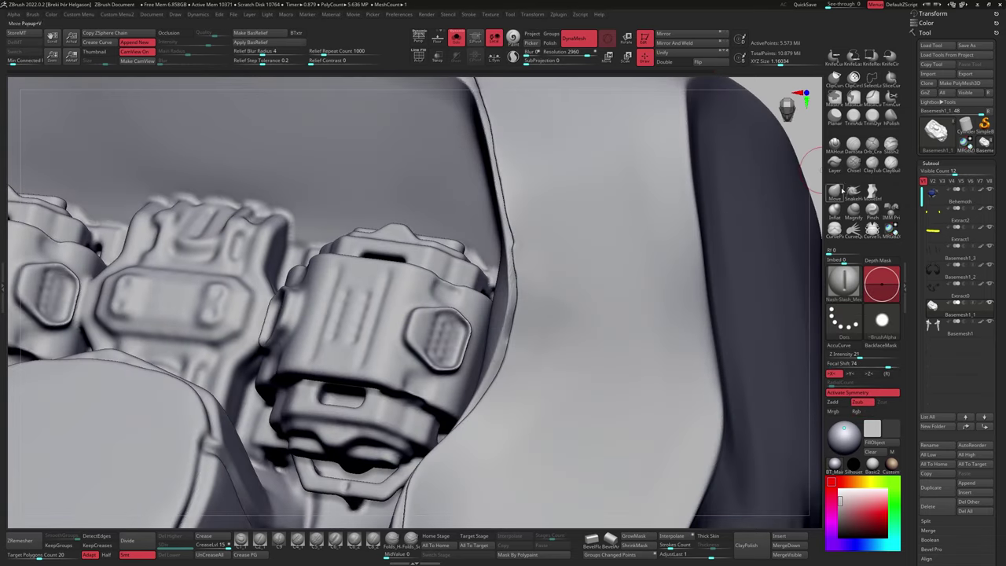
right_drag(518, 241, 525, 239)
key(b)
click(528, 237)
key(s)
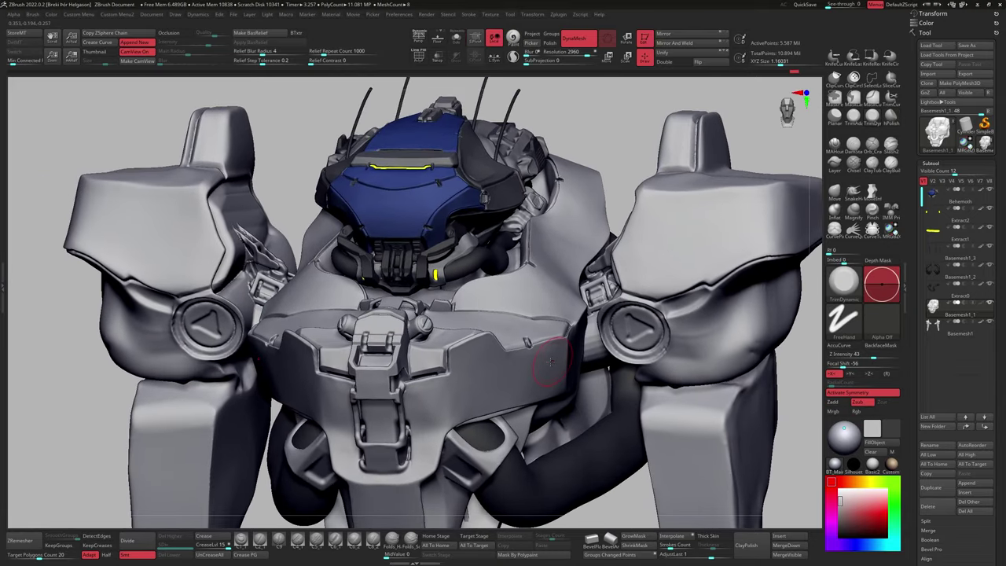
Soften the crease across the front of the chest.
mouse_move(550, 362)
right_down()
mouse_move(554, 343)
mouse_move(602, 300)
right_up()
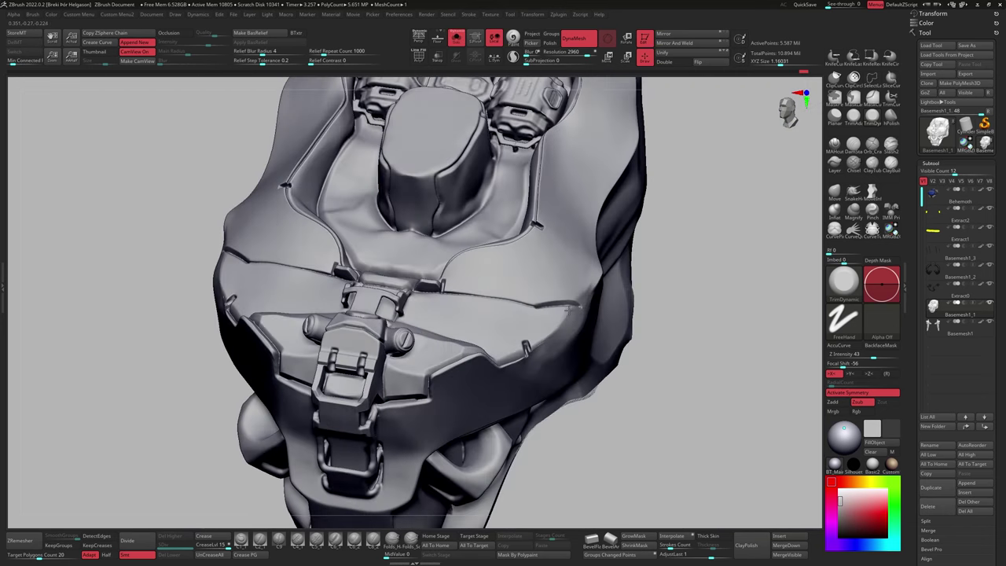
right_drag(503, 303, 508, 291)
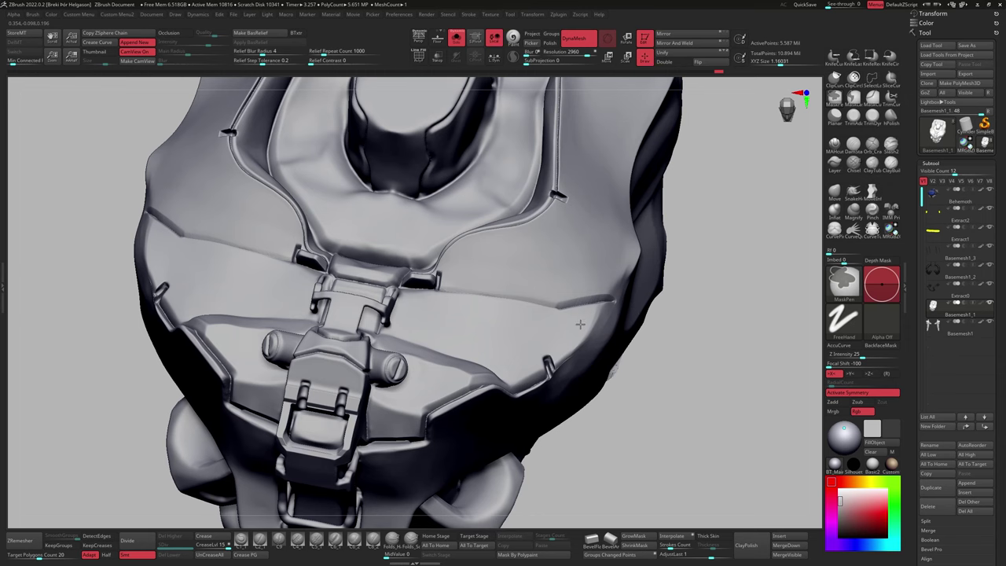
shift+drag(597, 304, 491, 294)
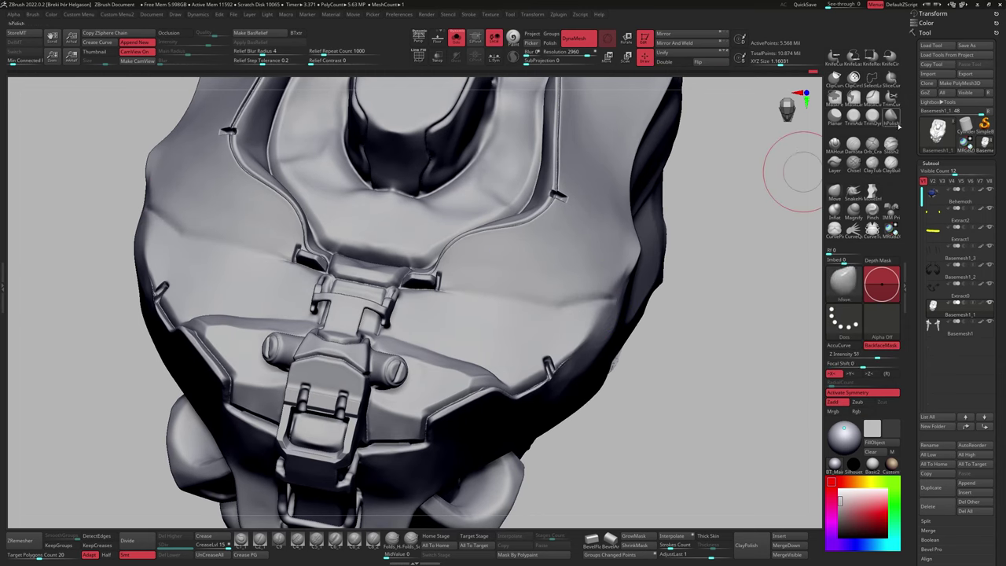
Switch to the Nash Slash brush from the favourite brushes menu.
mouse_move(800, 172)
right_down()
mouse_move(573, 307)
mouse_move(548, 181)
right_up()
key(space)
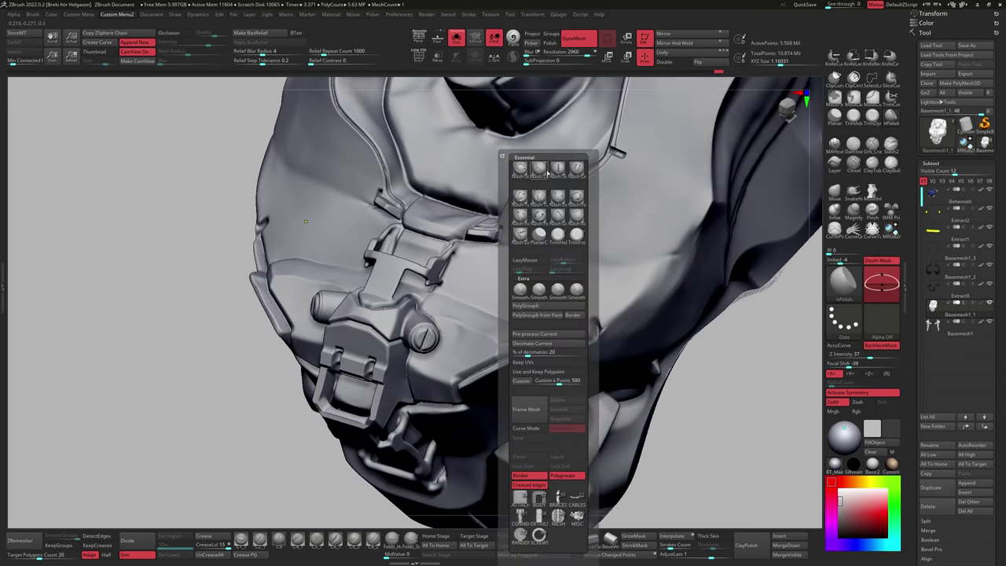
click(542, 169)
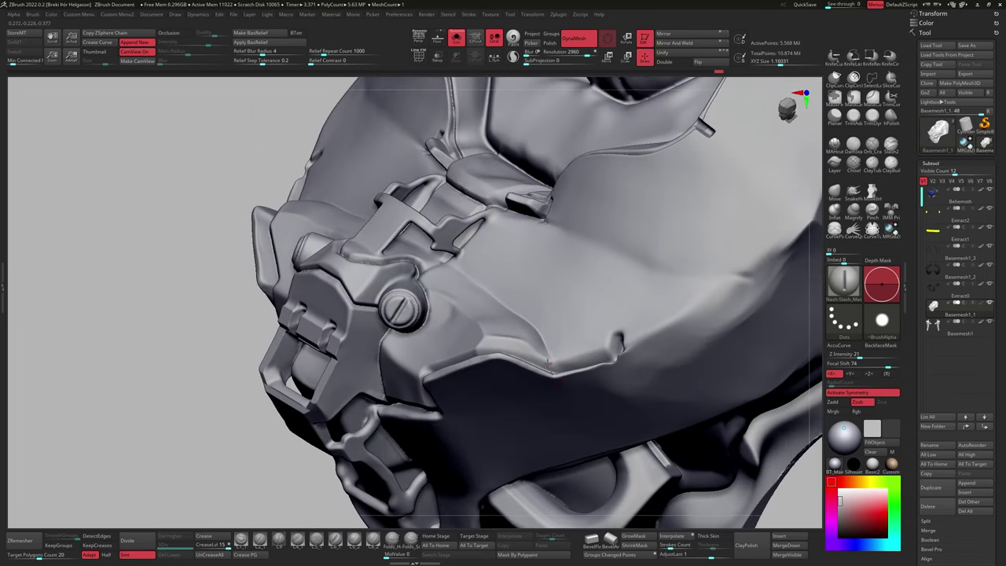
Switch to the Move brush and QuickSave the project.
mouse_move(386, 278)
right_down()
mouse_move(561, 326)
mouse_move(574, 236)
right_up()
key(b)
key(m)
key(v)
click(804, 4)
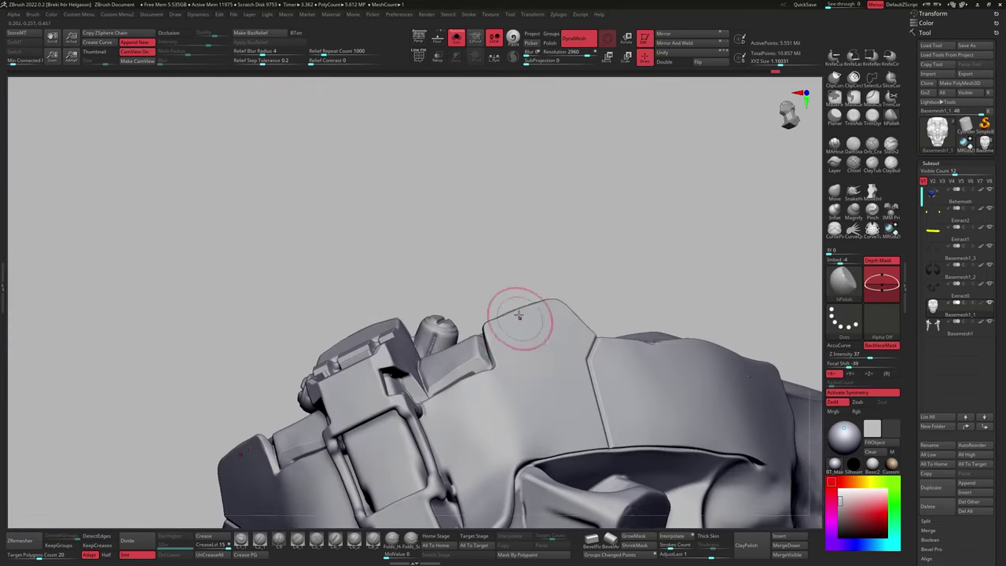
Trim the plate edge with a clip curve and adjust the Draw Size.
ctrl+shift+drag(459, 316, 576, 272)
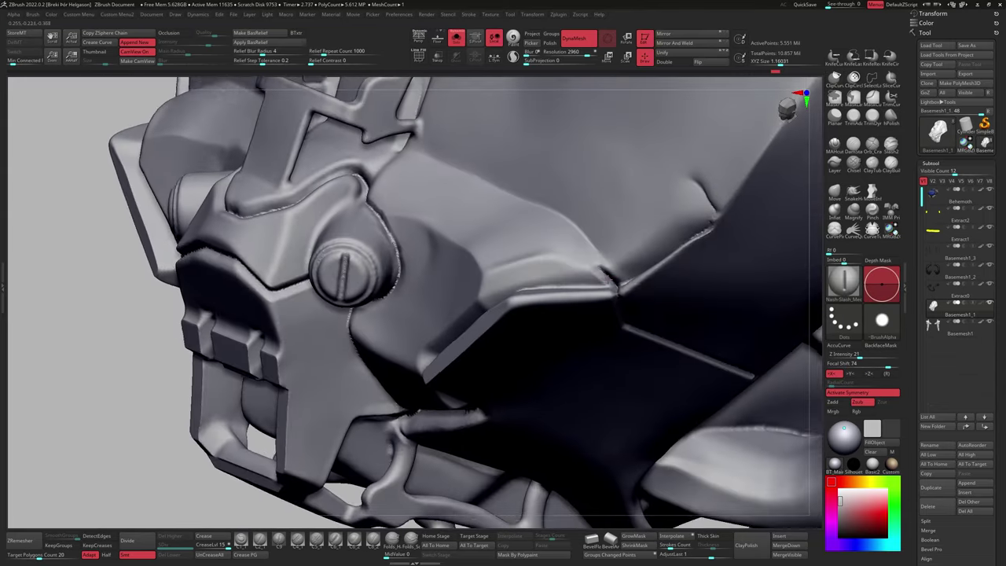
key(s)
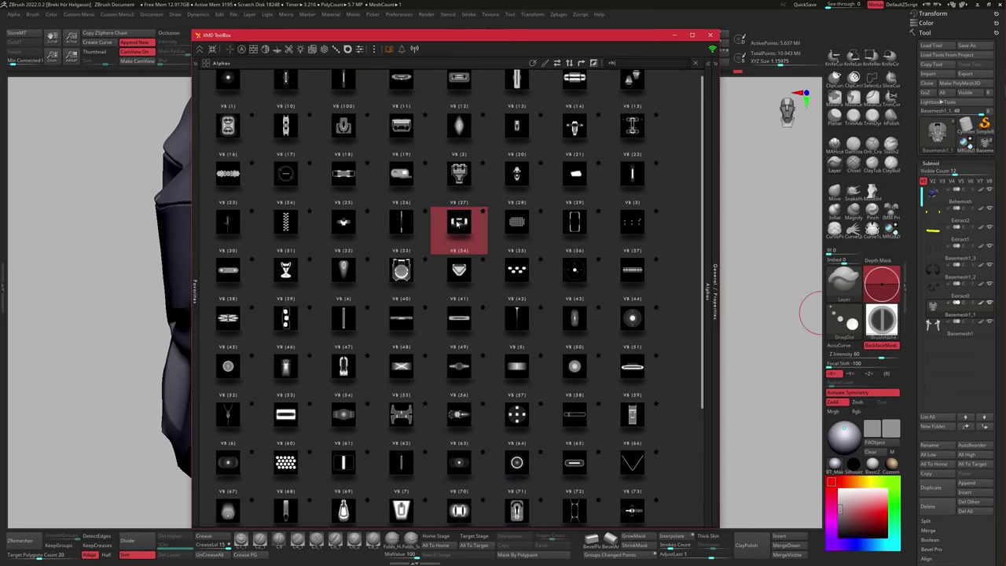
Pick the V8 (27) alpha from the XMD Toolbox library as the vent stamp.
click(458, 223)
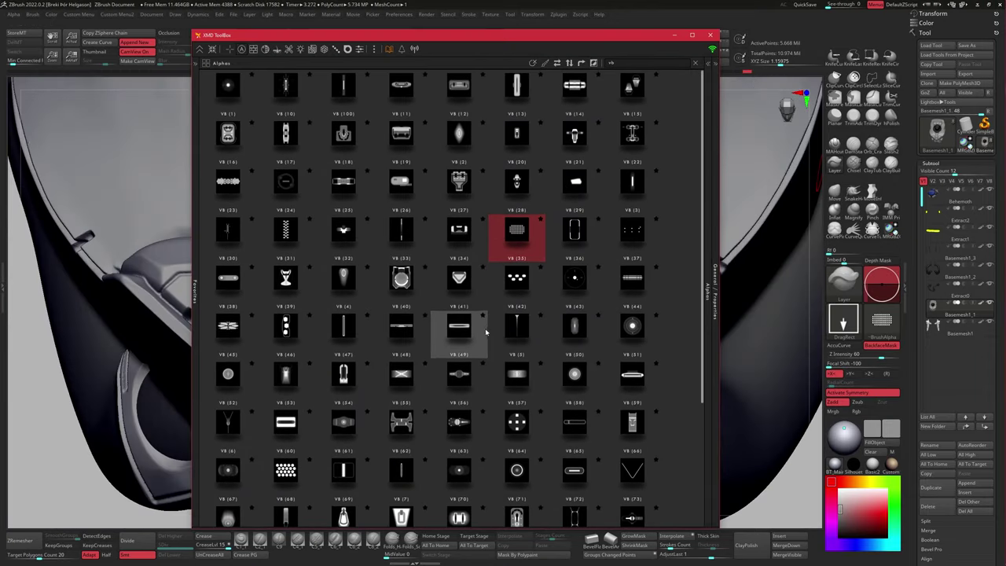
scroll(341, 228, down, 3)
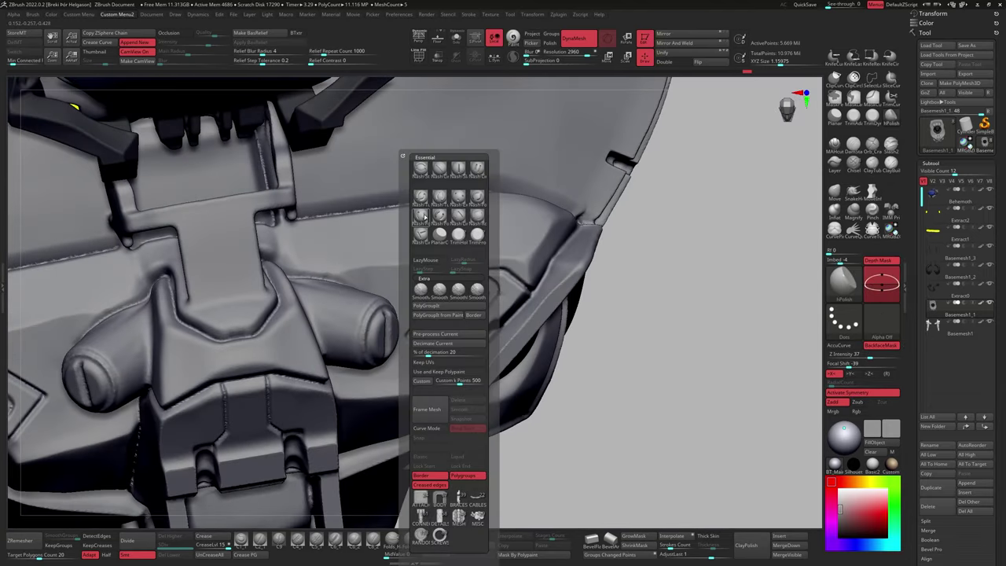
Stamp the vent shape onto the chest plate with the fold detail brush.
click(425, 215)
drag(475, 302, 459, 326)
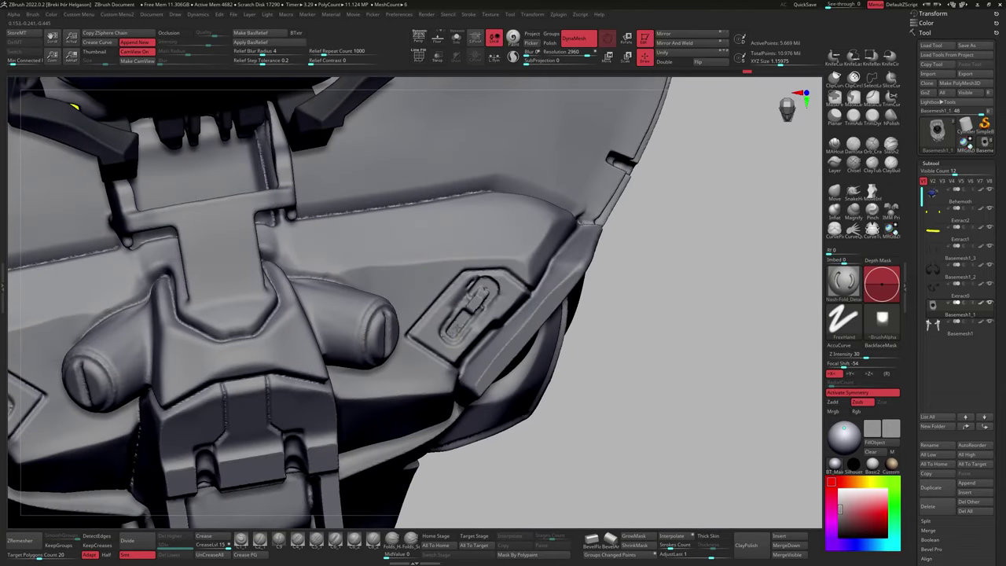
right_drag(454, 330, 491, 295)
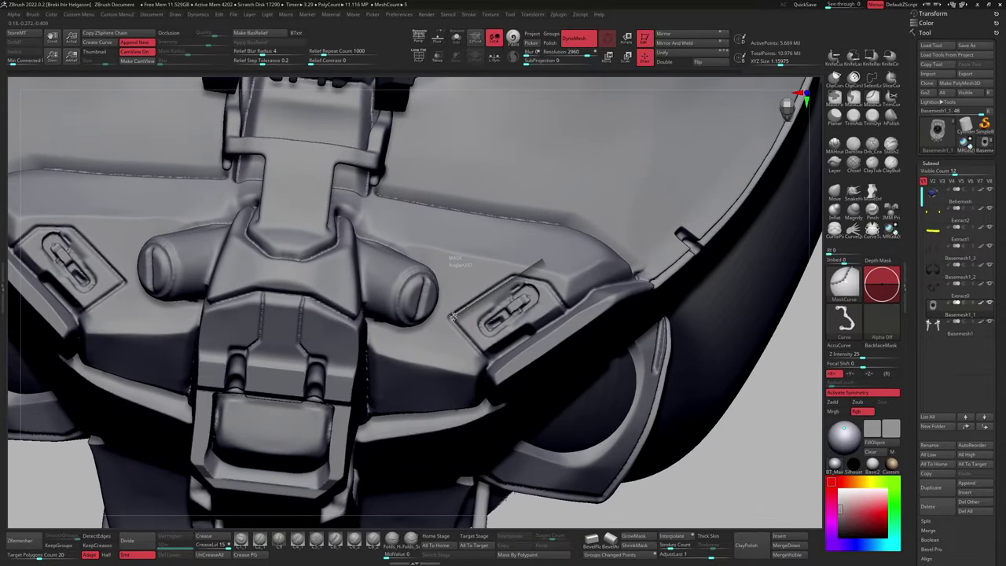
Mask around the stamped vent and bring up the Transpose gizmo to rotate it.
ctrl+drag(466, 346, 483, 338)
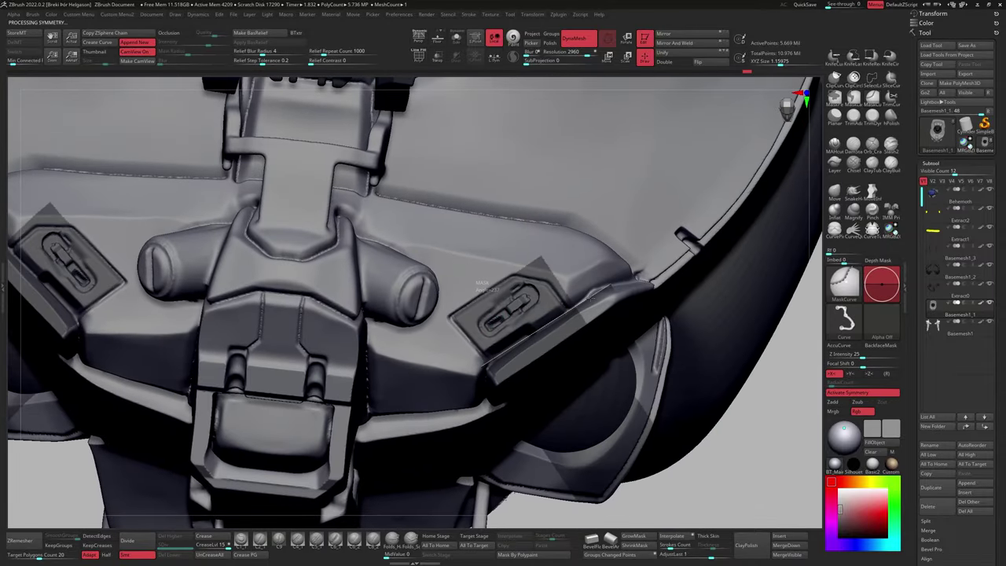
ctrl+drag(600, 283, 595, 277)
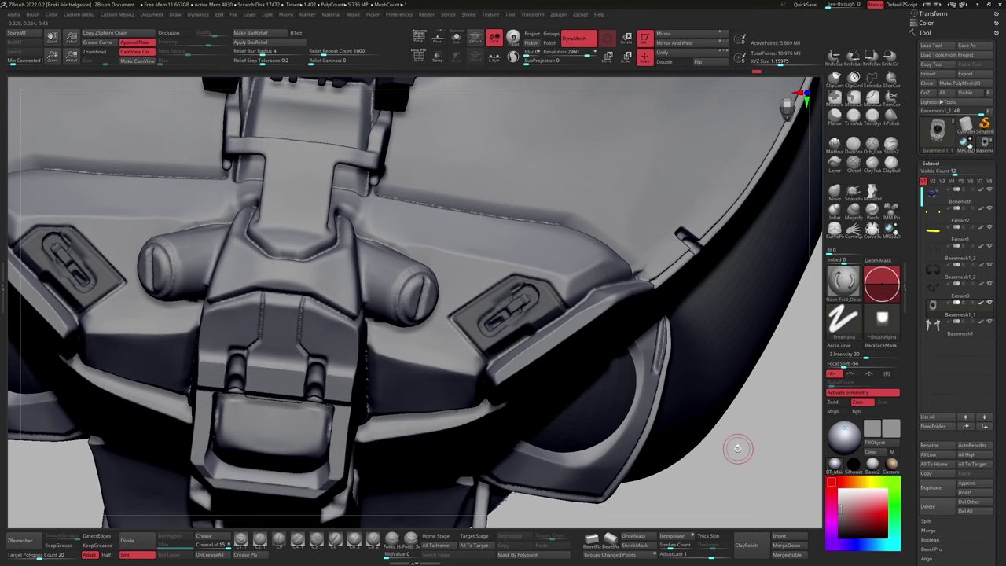
key(w)
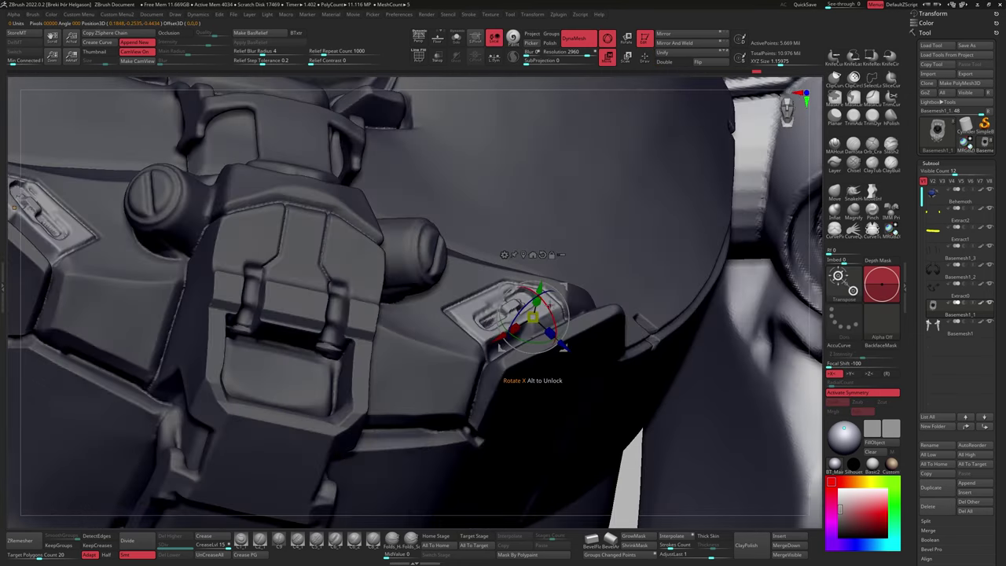
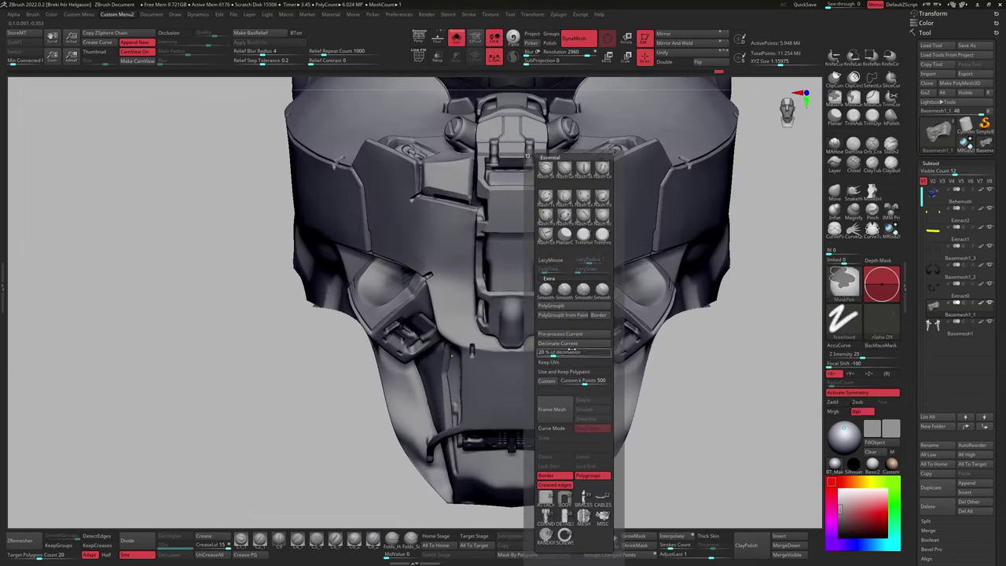
Switch to the Layer brush with a DragRect stroke and face the mask front-on.
key(b)
key(l)
key(y)
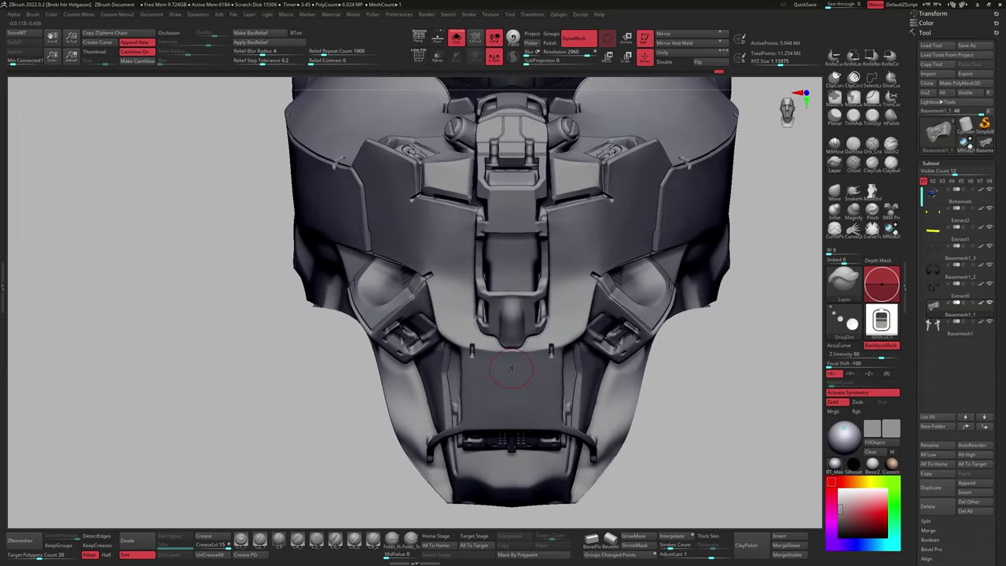
click(843, 318)
click(614, 328)
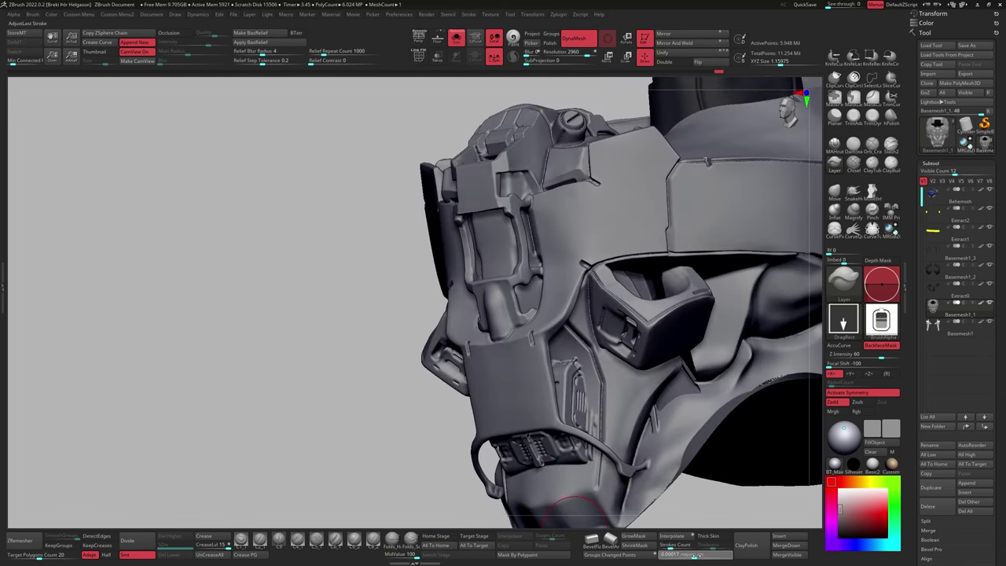
drag(574, 509, 855, 314)
Pick a new alpha and stamp two raised clips near the bottom of the front plate.
click(881, 318)
click(547, 343)
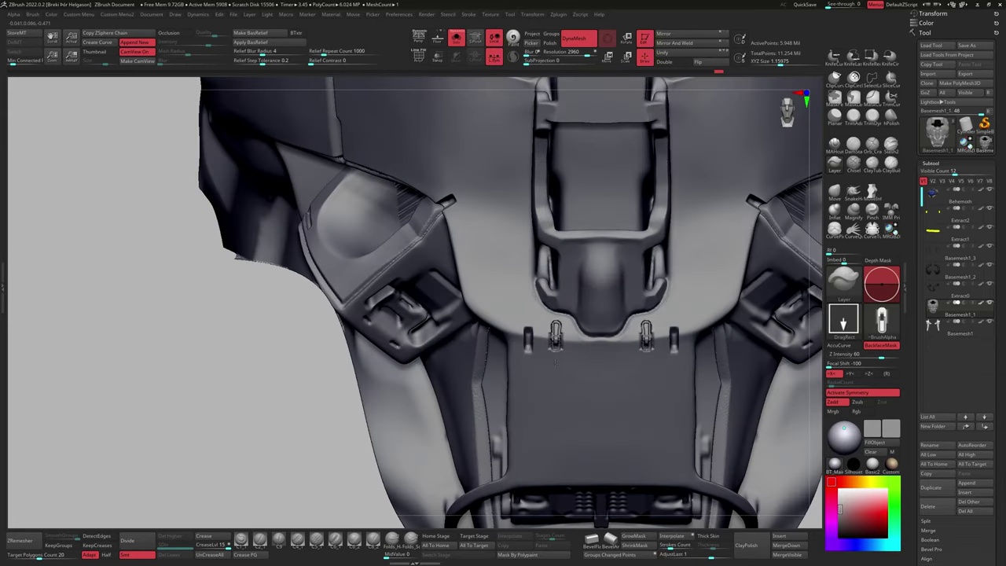
mouse_move(555, 361)
mouse_down()
mouse_move(500, 412)
mouse_move(557, 388)
mouse_move(378, 365)
mouse_move(630, 507)
mouse_move(629, 438)
mouse_up()
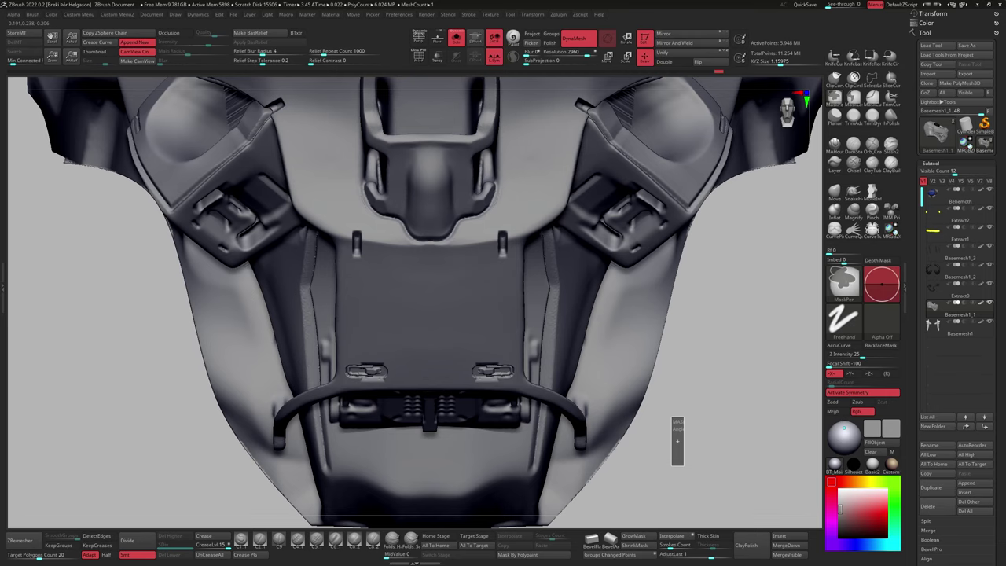
drag(493, 369, 491, 334)
key(ctrl+space)
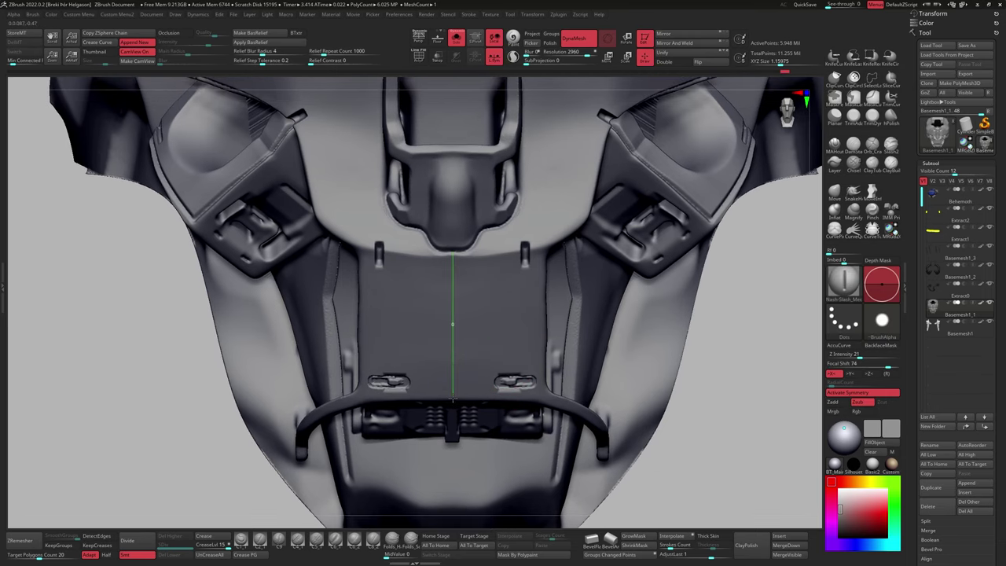
drag(453, 399, 437, 456)
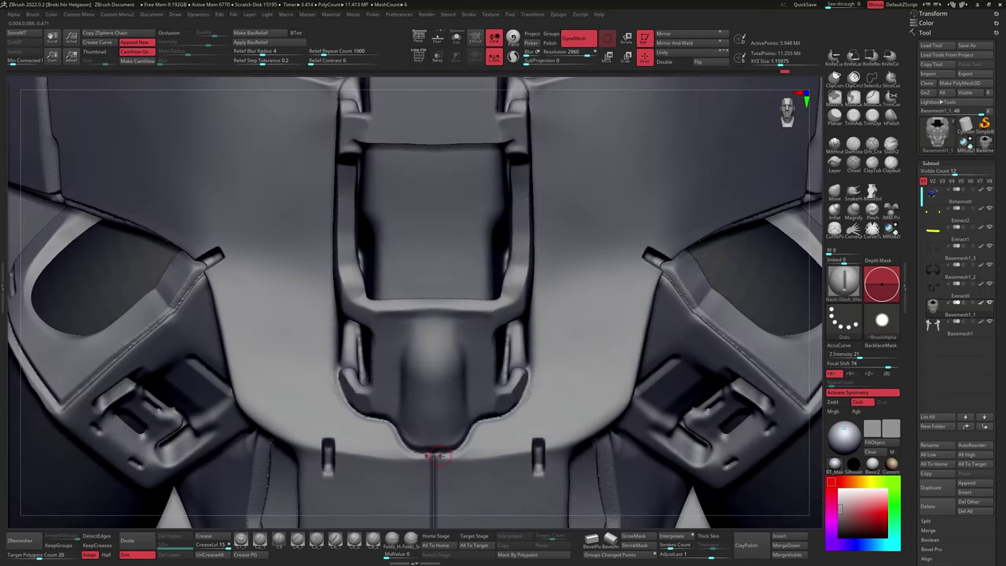
mouse_move(521, 414)
mouse_down()
mouse_move(539, 416)
mouse_move(507, 426)
mouse_move(537, 403)
mouse_move(462, 348)
mouse_move(508, 369)
mouse_move(472, 382)
mouse_move(487, 436)
mouse_move(544, 297)
mouse_move(596, 277)
mouse_up()
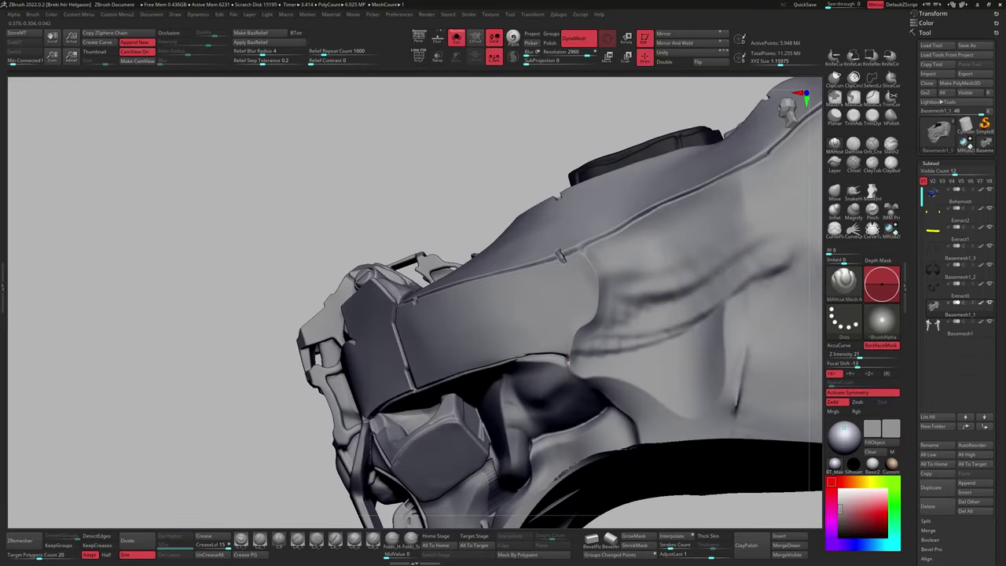
Step back and forward through undo history to review the side panel detailing.
drag(568, 363, 717, 101)
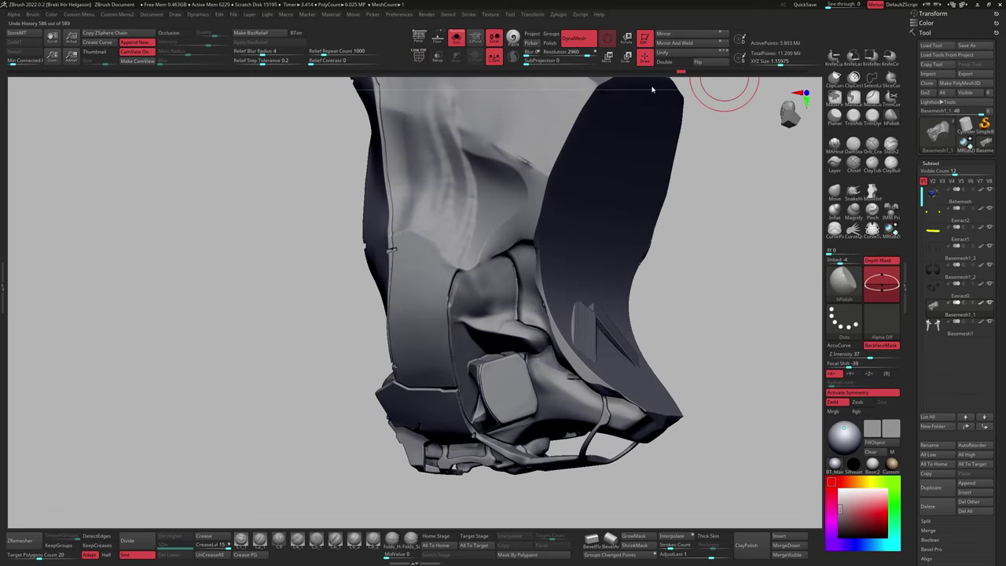
key(ctrl+z)
key(ctrl+shift+z)
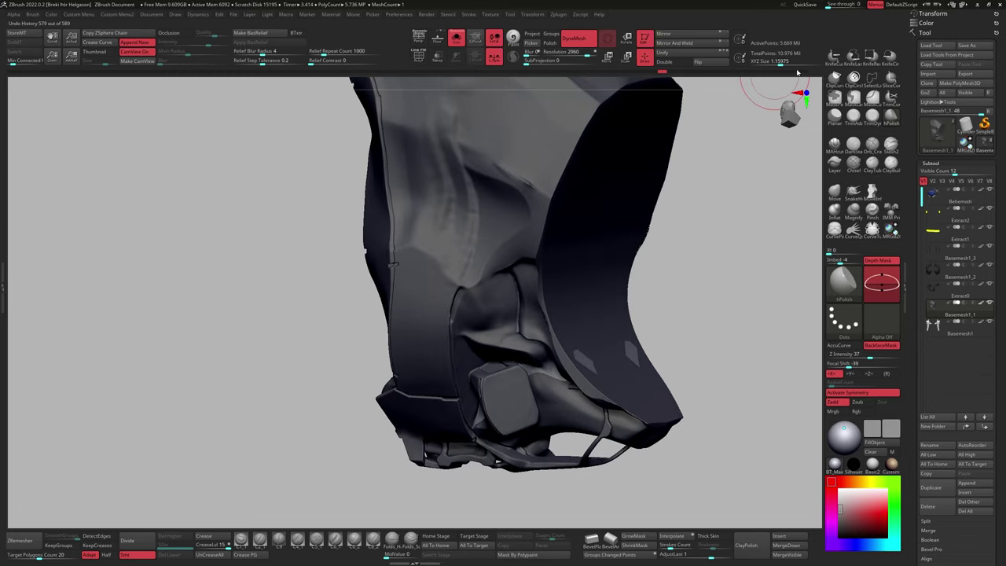
key(ctrl+shift+z)
key(ctrl+shift+z)
key(ctrl+shift+z)
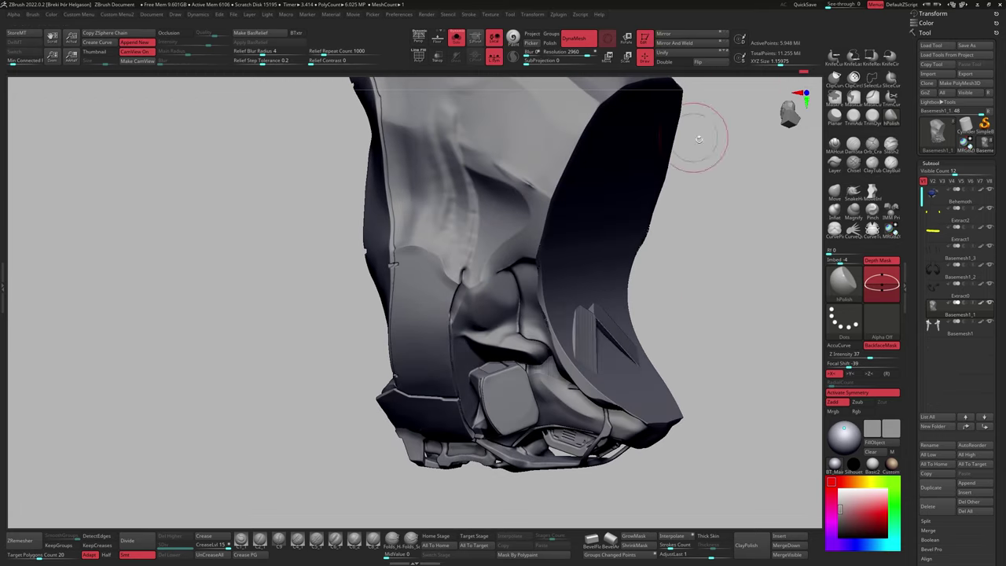
mouse_move(769, 102)
mouse_down()
mouse_move(702, 159)
mouse_move(637, 251)
mouse_move(595, 375)
mouse_move(566, 361)
mouse_move(601, 338)
mouse_move(590, 349)
mouse_up()
Smooth the wrinkled patch beside the visor housing, then polish it with hPolish.
key(b)
key(m)
key(a)
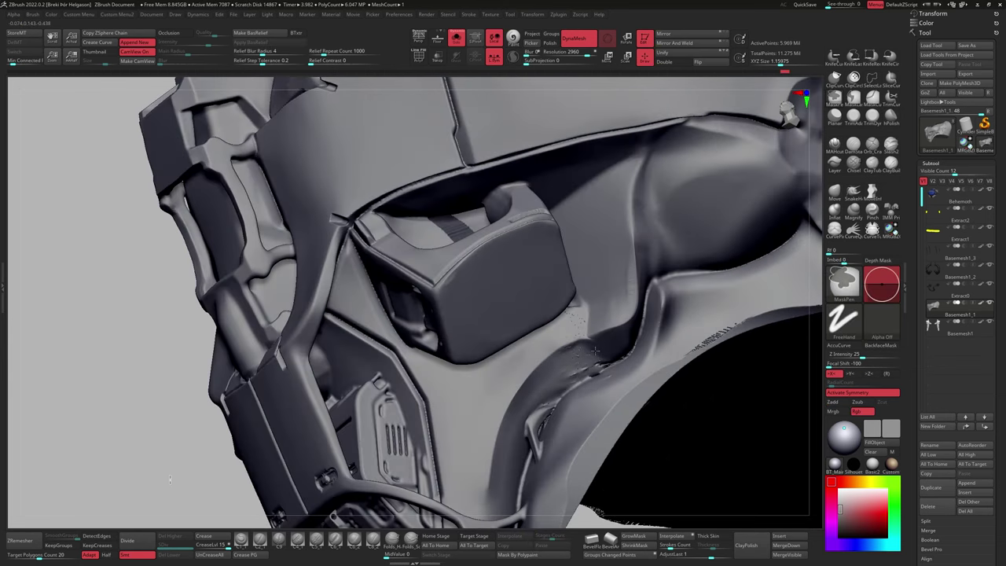
key(b)
key(h)
key(p)
drag(578, 361, 597, 345)
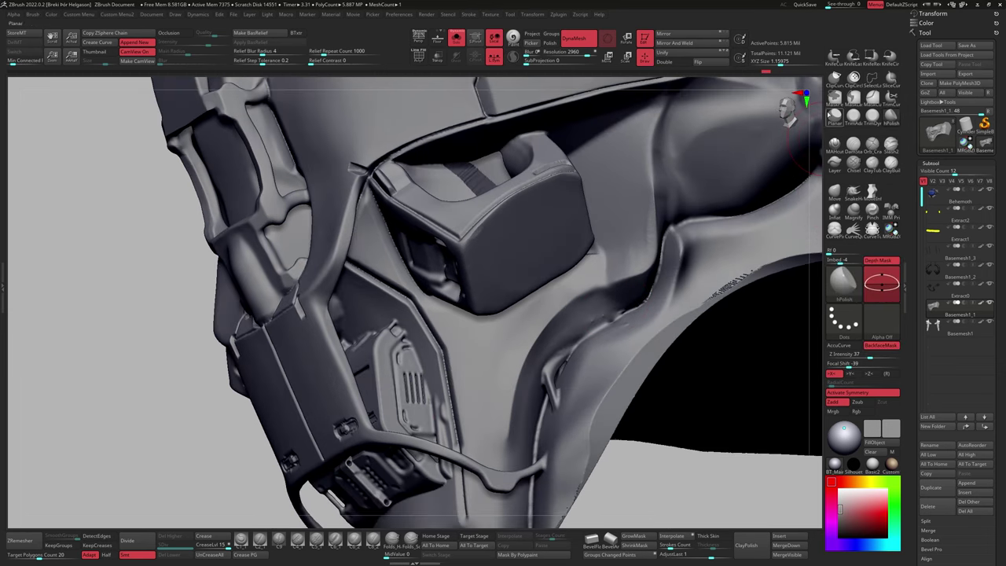
right_drag(542, 351, 516, 393)
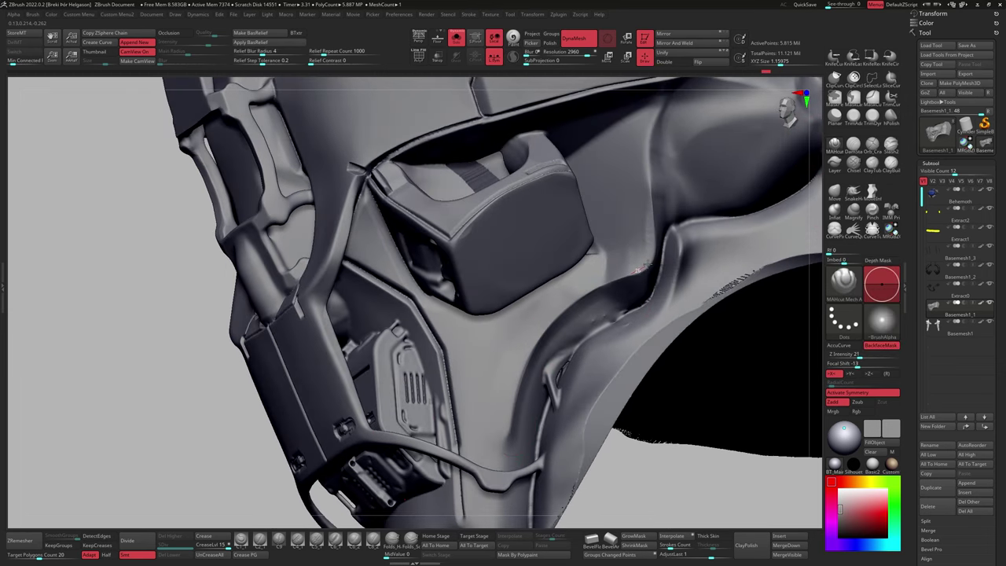
right_drag(636, 271, 596, 308)
Polish around the visor and helmet side, then isolate the tube part.
key(b)
key(h)
key(p)
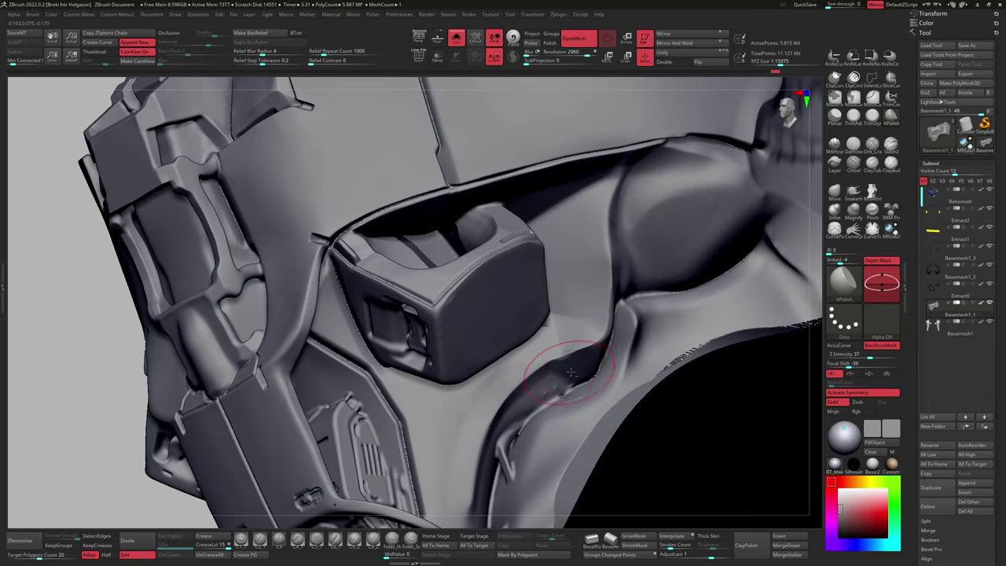
mouse_move(536, 366)
right_down()
mouse_move(630, 315)
mouse_move(665, 330)
mouse_move(674, 285)
mouse_move(620, 379)
mouse_move(656, 225)
mouse_move(677, 250)
right_up()
key(b)
key(m)
key(a)
ctrl+shift+click(621, 379)
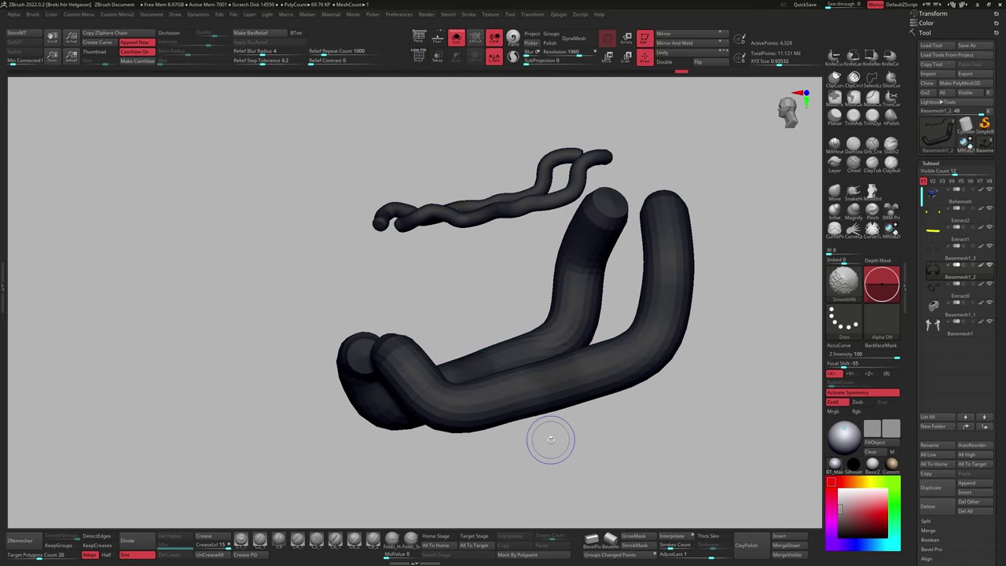
Subdivide the bent tube once, smooth its surface, and return to Basemesh1_1 shown solo.
key(ctrl+d)
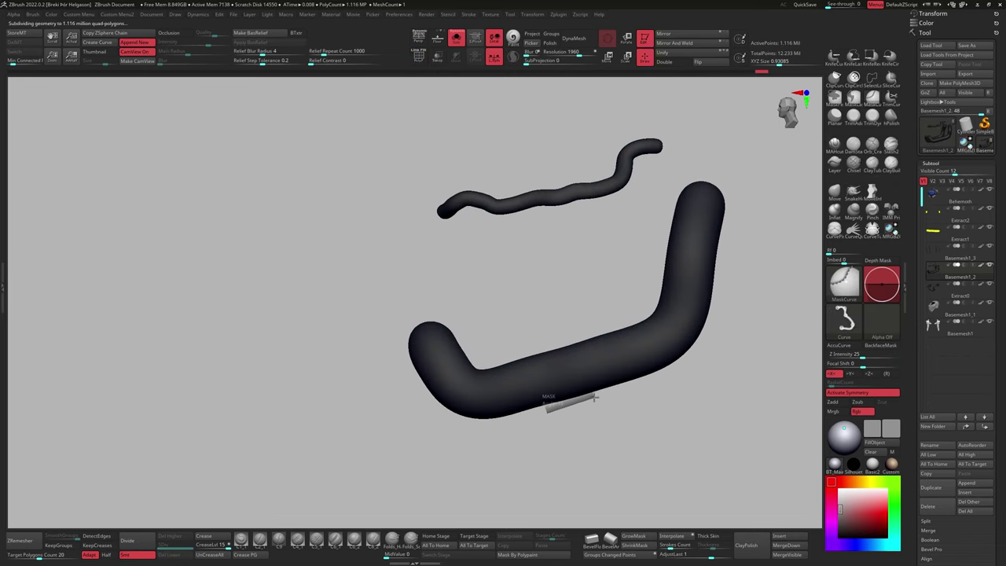
right_drag(536, 308, 526, 336)
alt+click(526, 337)
key(space)
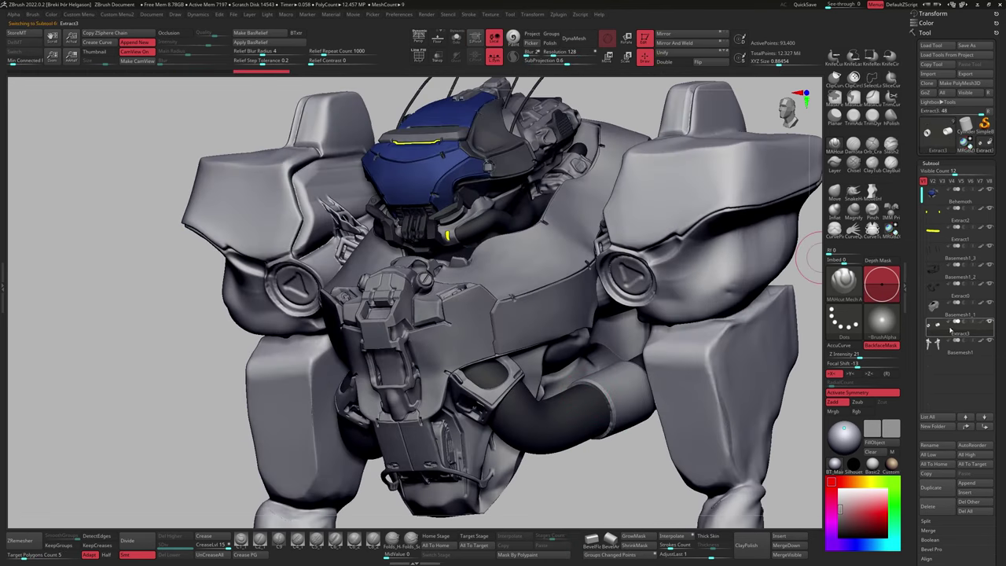
key(space)
click(691, 428)
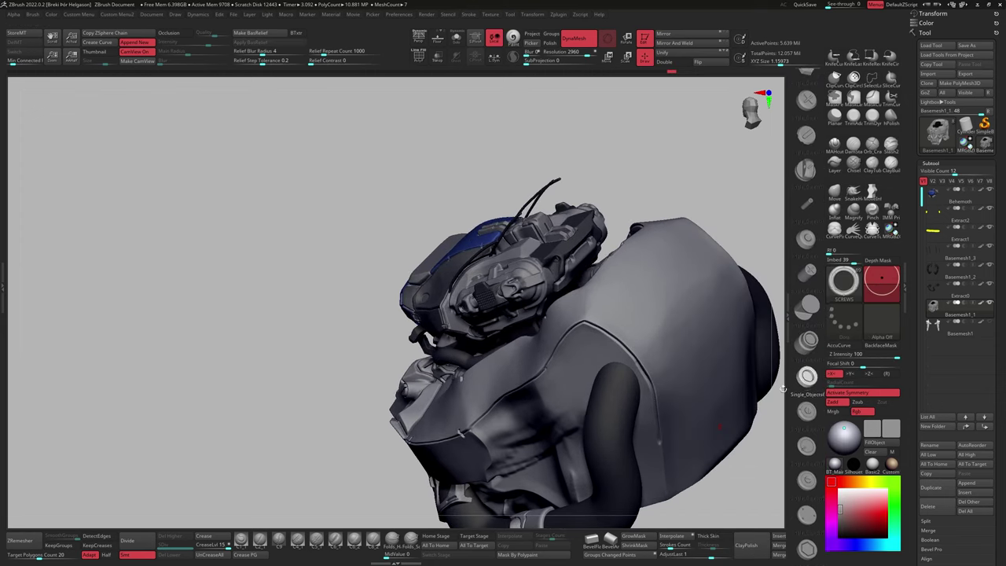
Insert angular plates with square inserts on the shoulder shells using the MISC insert-mesh brush.
key(space)
click(785, 516)
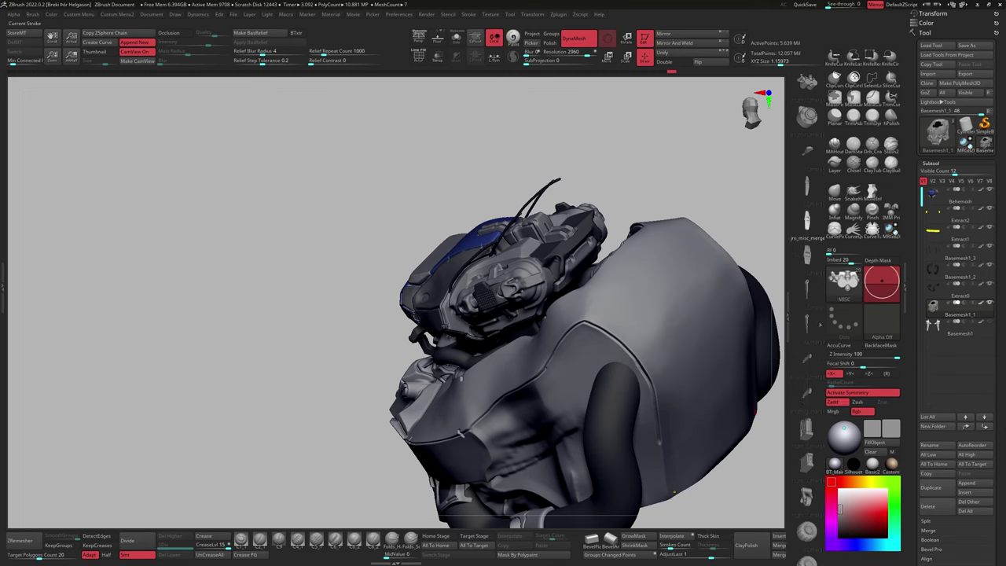
mouse_move(807, 456)
mouse_down()
mouse_move(635, 294)
mouse_move(707, 240)
mouse_move(624, 318)
mouse_move(688, 256)
mouse_move(678, 247)
mouse_move(807, 256)
mouse_move(602, 303)
mouse_move(651, 341)
mouse_move(696, 318)
mouse_move(573, 299)
mouse_move(594, 292)
mouse_move(645, 314)
mouse_move(628, 330)
mouse_move(668, 306)
mouse_move(658, 323)
mouse_move(684, 315)
mouse_move(668, 291)
mouse_move(715, 262)
mouse_move(617, 351)
mouse_up()
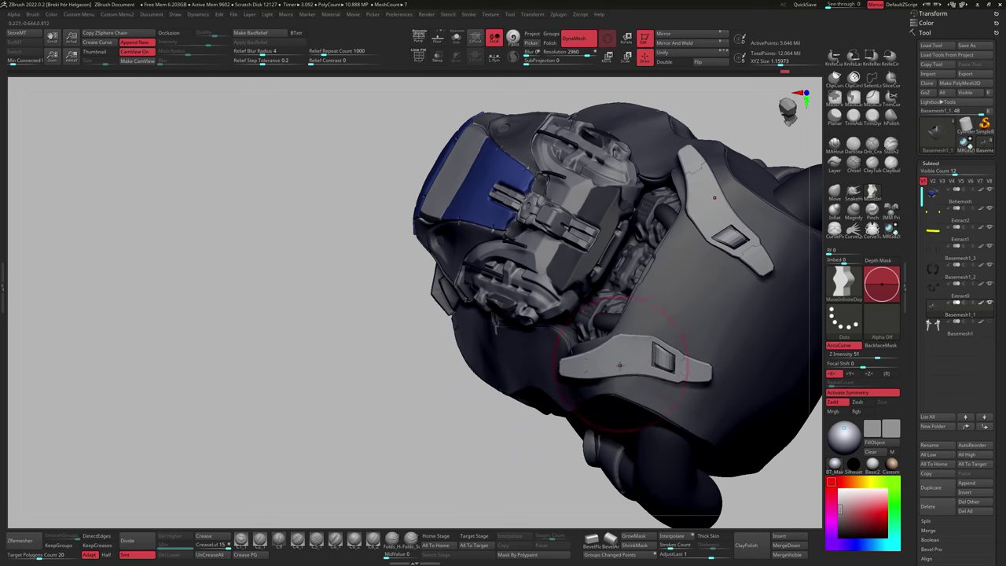
mouse_move(651, 383)
mouse_down()
mouse_move(746, 224)
mouse_move(731, 236)
mouse_move(734, 297)
mouse_up()
ctrl+drag(734, 297, 734, 341)
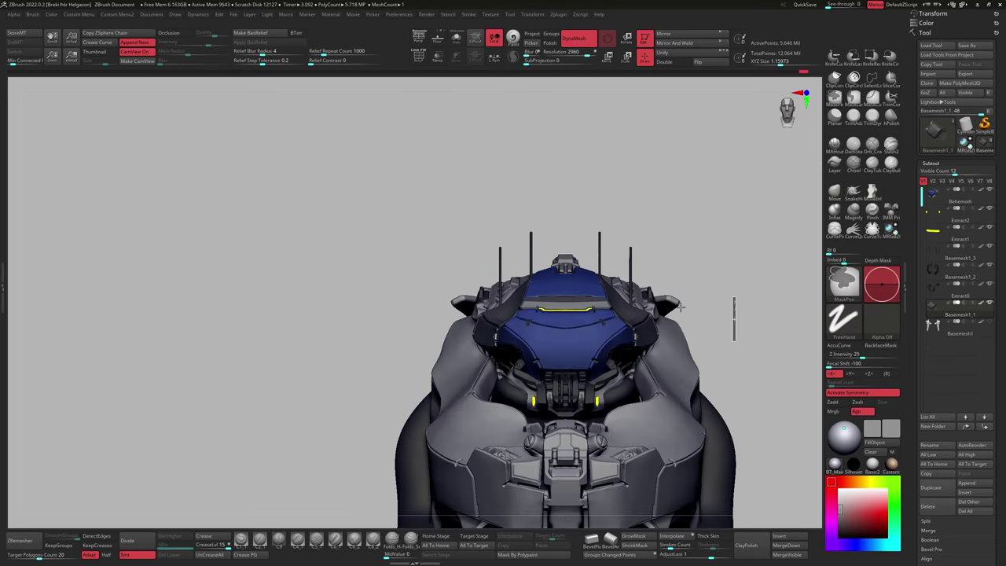
mouse_move(682, 307)
mouse_down()
mouse_move(726, 292)
mouse_move(690, 305)
mouse_move(702, 282)
mouse_move(731, 338)
mouse_move(718, 277)
mouse_move(672, 283)
mouse_move(678, 327)
mouse_move(628, 351)
mouse_move(653, 390)
mouse_up()
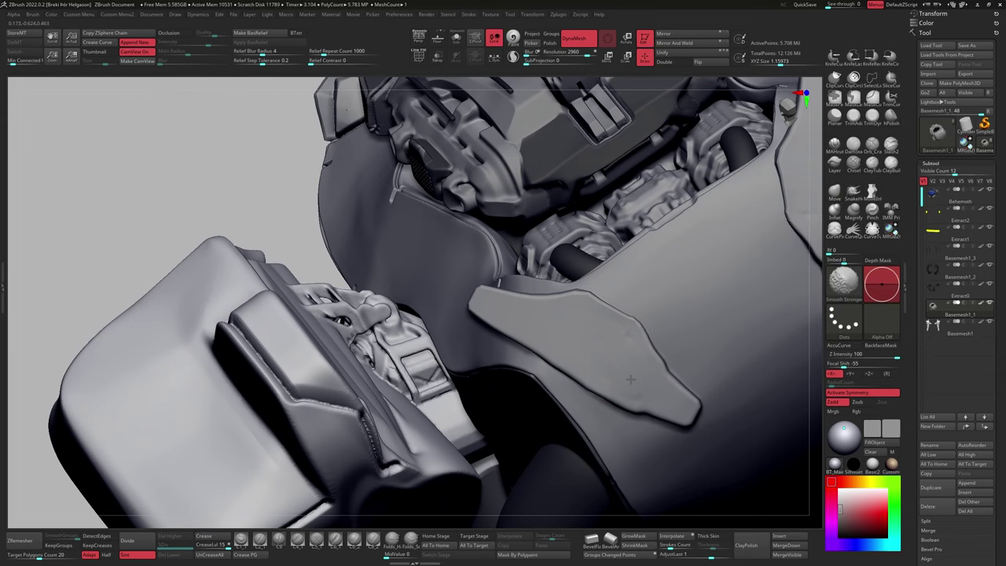
mouse_move(631, 380)
mouse_down()
mouse_move(613, 332)
mouse_move(523, 338)
mouse_move(551, 337)
mouse_up()
Select the Noah-Slash brush and angle the view on the shoulder armour.
key(space)
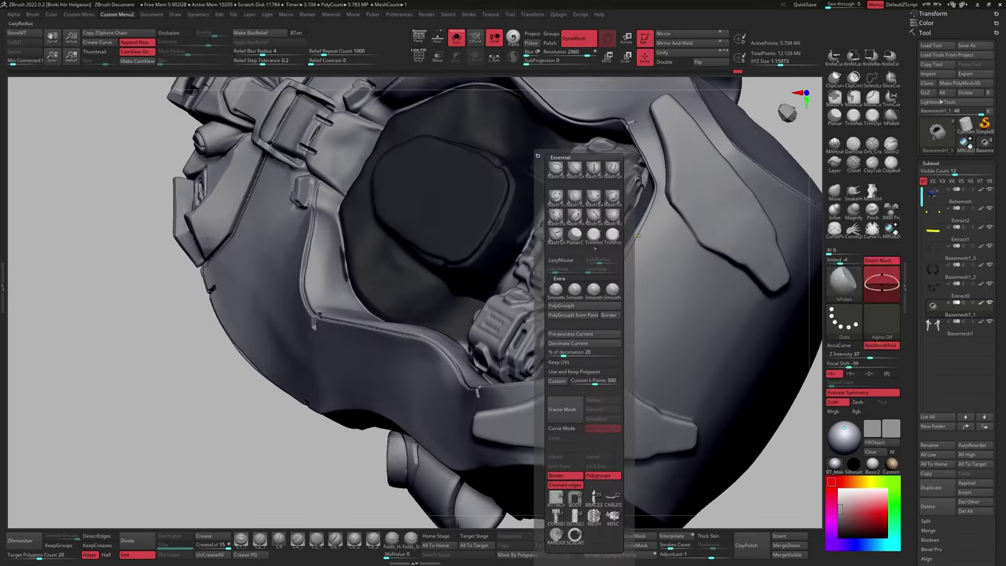
click(594, 167)
drag(597, 377, 554, 382)
mouse_move(619, 380)
mouse_down()
mouse_move(652, 328)
mouse_move(618, 341)
mouse_move(631, 336)
mouse_move(656, 243)
mouse_move(705, 283)
mouse_move(691, 315)
mouse_move(602, 332)
mouse_move(647, 278)
mouse_up()
Choose a new brush alpha and inspect the chest panel and screw head up close.
click(881, 321)
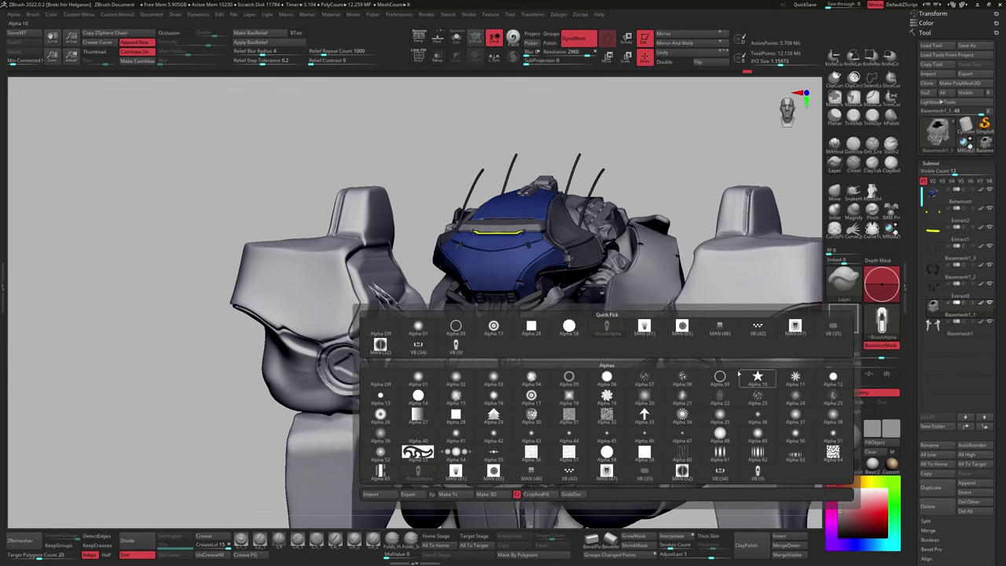
click(644, 327)
mouse_move(644, 327)
mouse_down()
mouse_move(541, 362)
mouse_move(588, 296)
mouse_move(570, 340)
mouse_move(673, 275)
mouse_move(566, 333)
mouse_move(613, 379)
mouse_move(637, 245)
mouse_move(660, 245)
mouse_up()
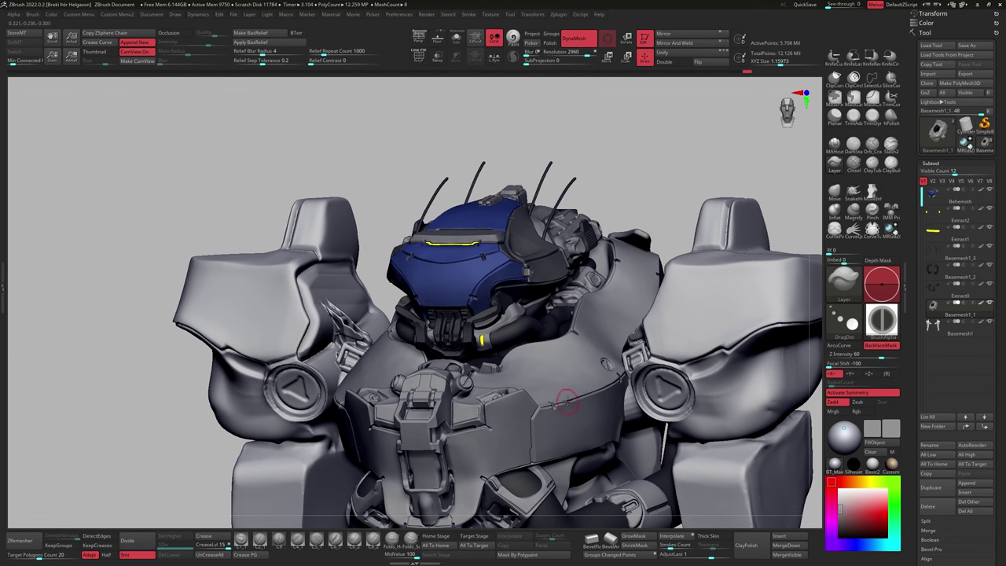
mouse_move(566, 402)
mouse_down()
mouse_move(534, 399)
mouse_move(714, 255)
mouse_up()
mouse_move(525, 425)
ctrl+right_down()
mouse_move(525, 365)
mouse_move(531, 380)
mouse_move(496, 371)
ctrl+right_up()
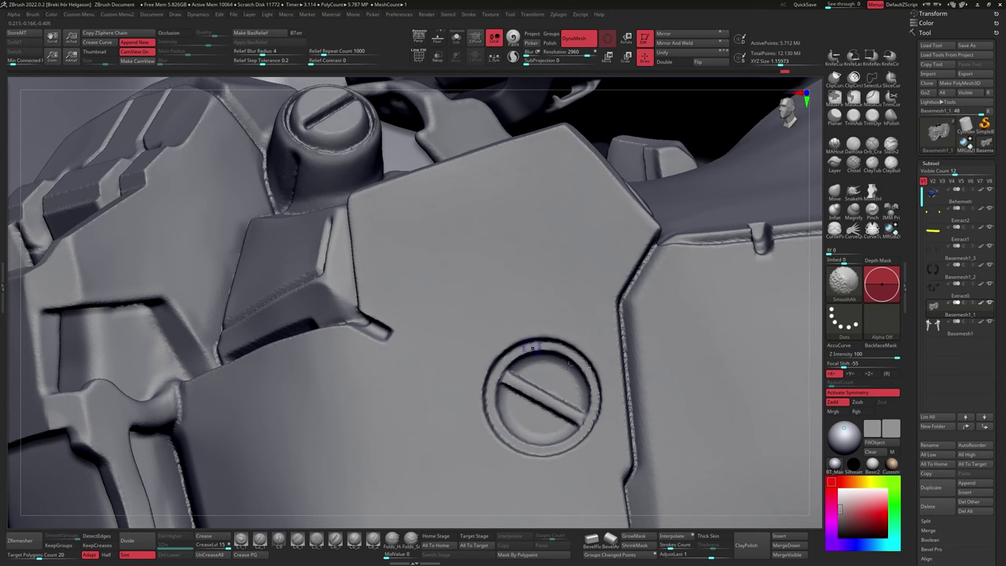
mouse_move(629, 242)
right_down()
mouse_move(479, 385)
mouse_move(370, 386)
mouse_move(123, 432)
right_up()
ctrl+right_drag(79, 385, 525, 380)
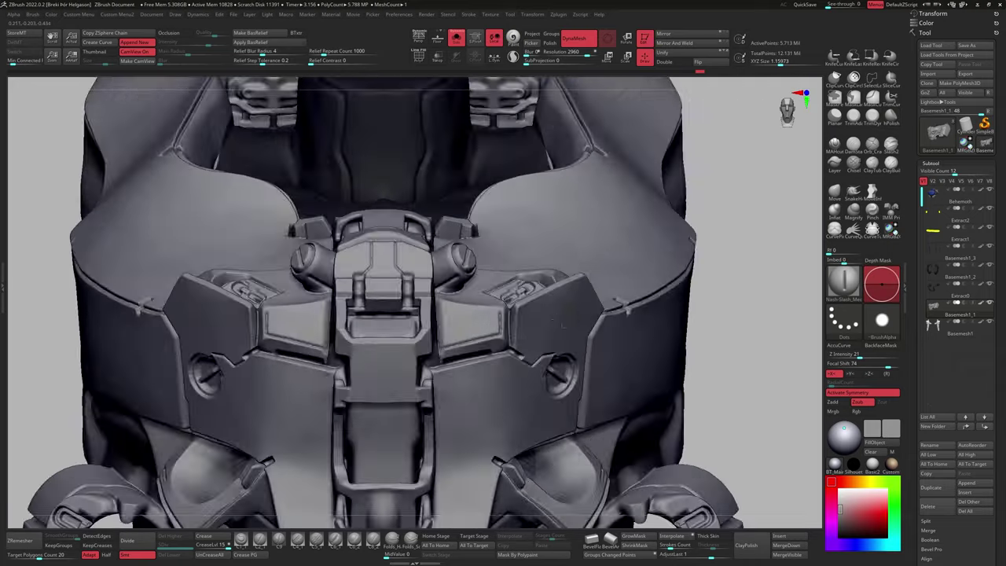
Frame the robot, orbit around the head and chest, and select the Extract4 strips.
key(f)
mouse_move(393, 471)
ctrl+right_down()
mouse_move(487, 472)
mouse_move(471, 440)
mouse_move(529, 275)
mouse_move(519, 330)
mouse_move(472, 263)
mouse_move(615, 257)
mouse_move(590, 299)
mouse_move(563, 311)
ctrl+right_up()
right_drag(542, 346, 532, 293)
mouse_move(518, 359)
right_down()
mouse_move(522, 302)
mouse_move(503, 307)
mouse_move(520, 297)
mouse_move(515, 304)
right_up()
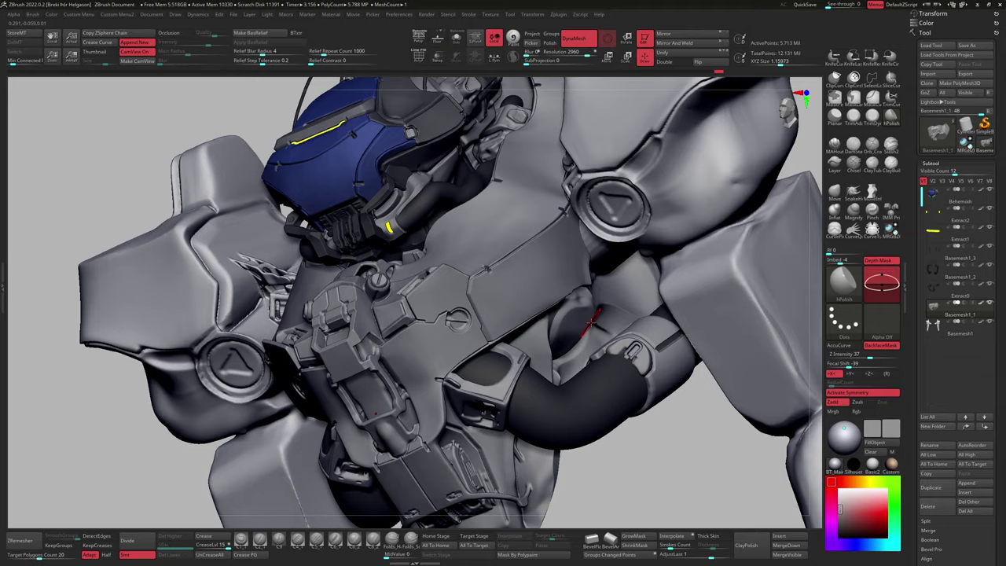
mouse_move(590, 322)
right_down()
mouse_move(616, 307)
mouse_move(699, 163)
right_up()
key(f)
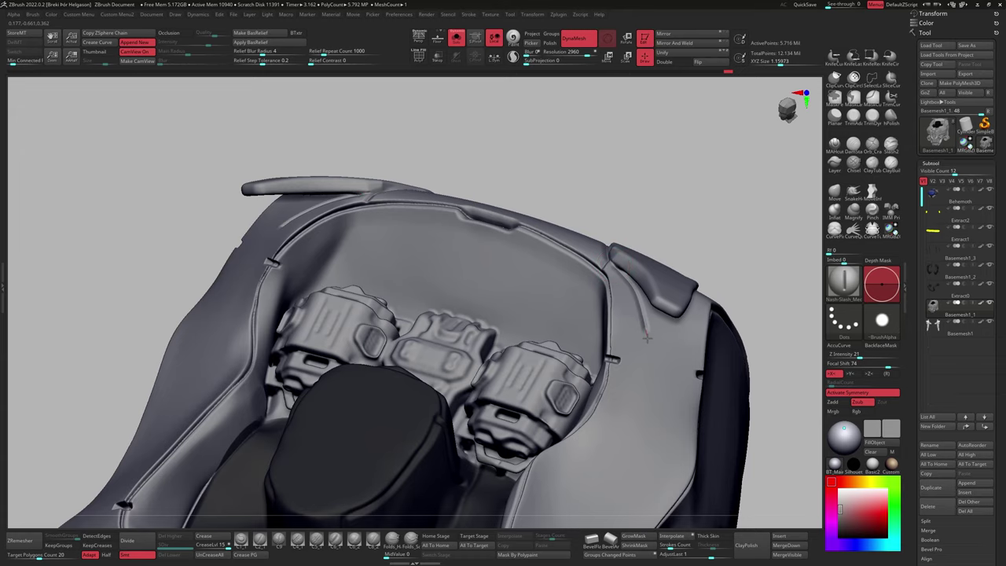
right_drag(646, 338, 654, 353)
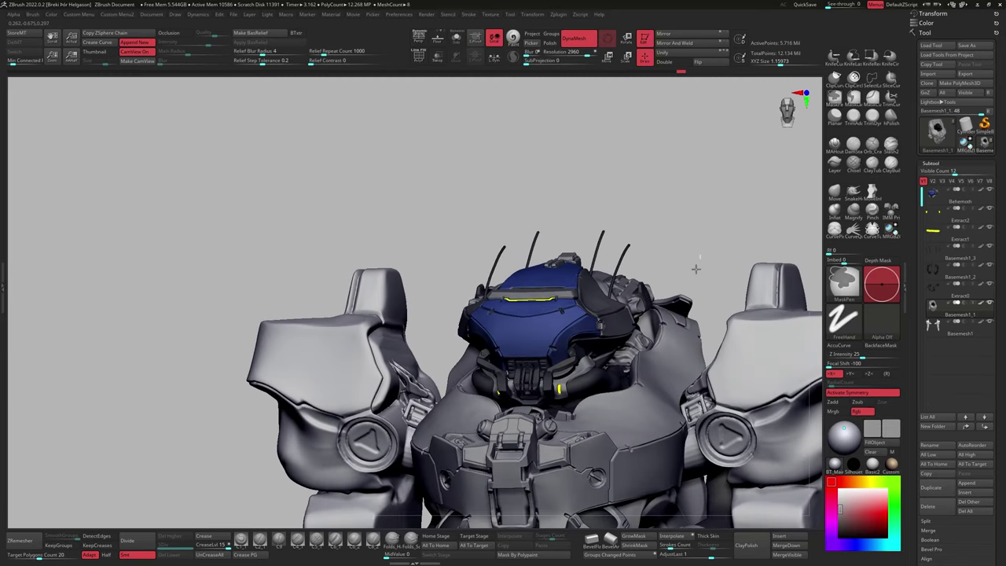
drag(655, 290, 635, 322)
right_drag(635, 308, 640, 302)
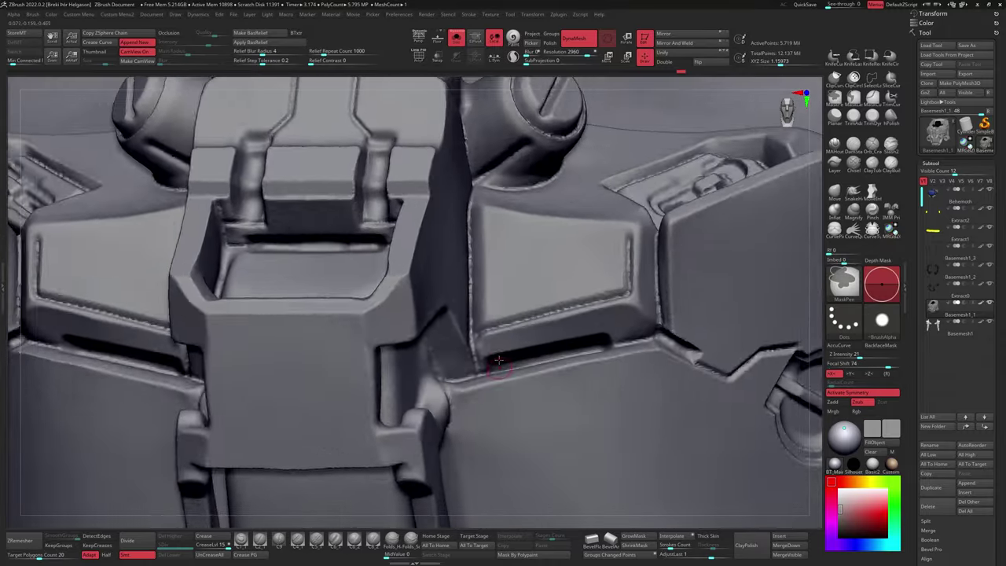
right_drag(542, 346, 539, 347)
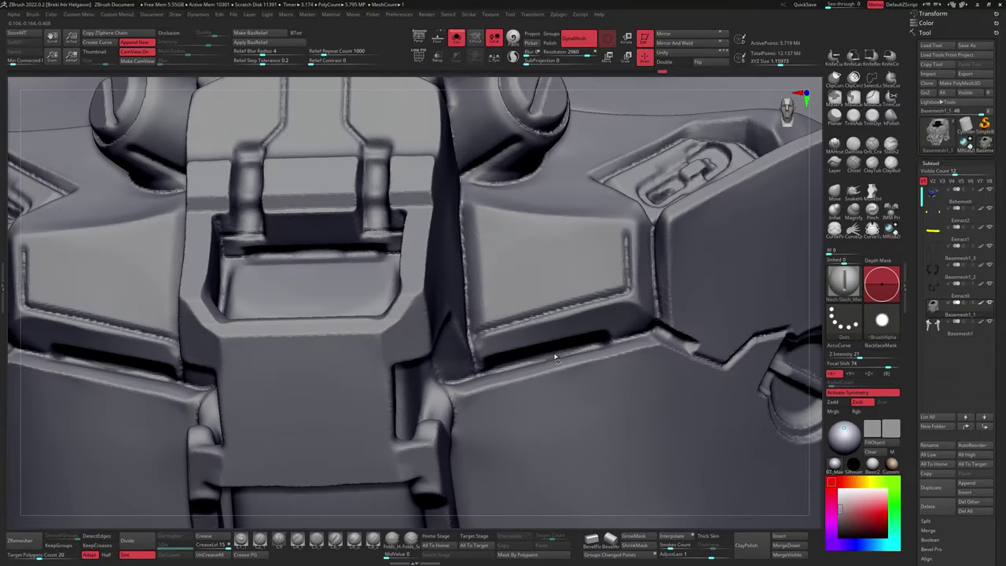
alt+click(547, 384)
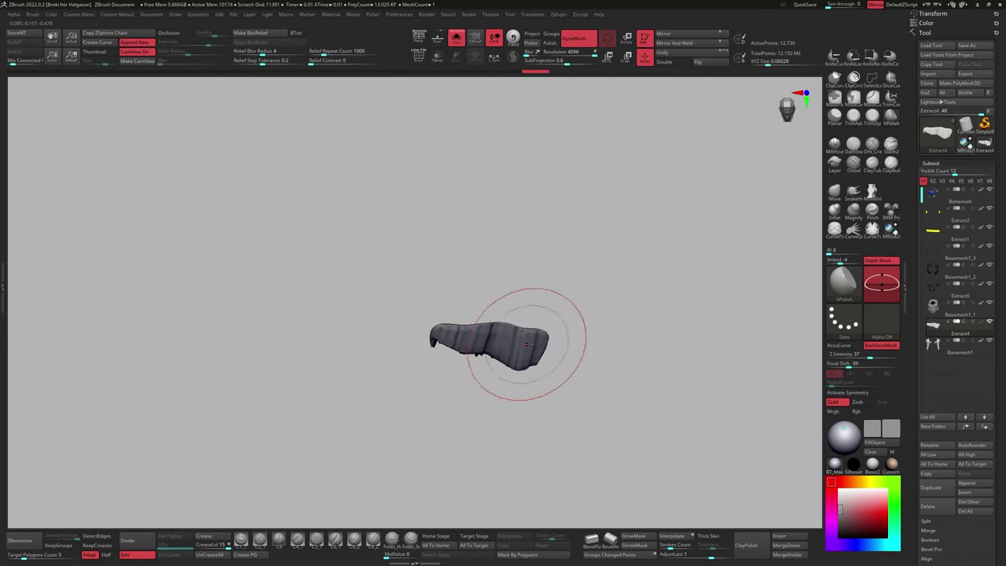
Turn Solo off to show the full model and pick the Standard brush.
key(space)
click(494, 358)
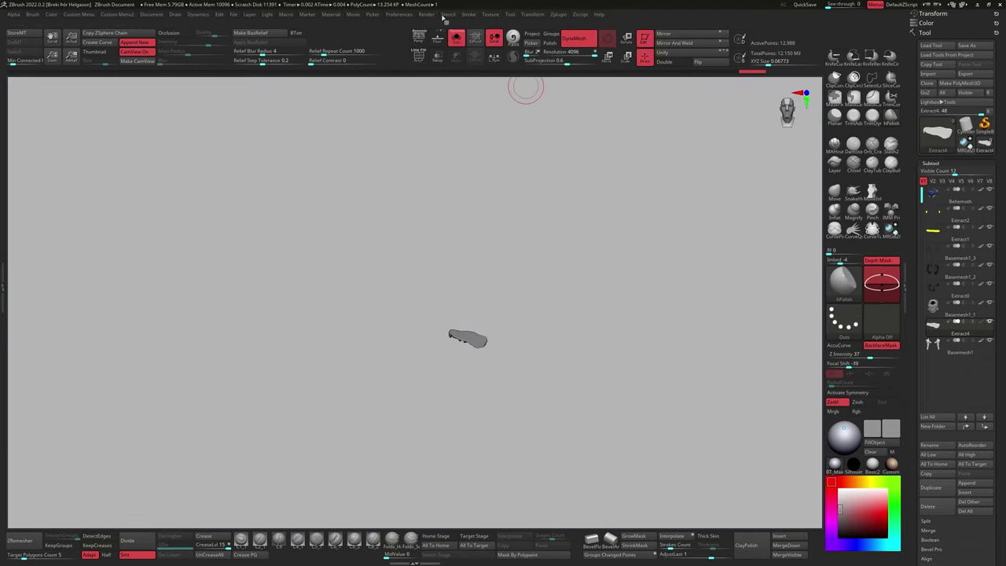
key(space)
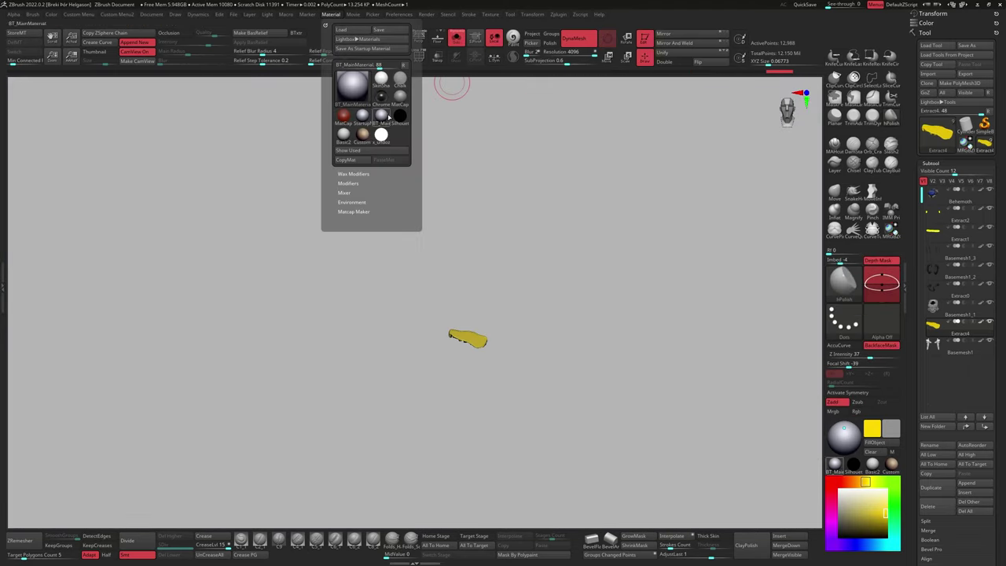
click(366, 85)
key(space)
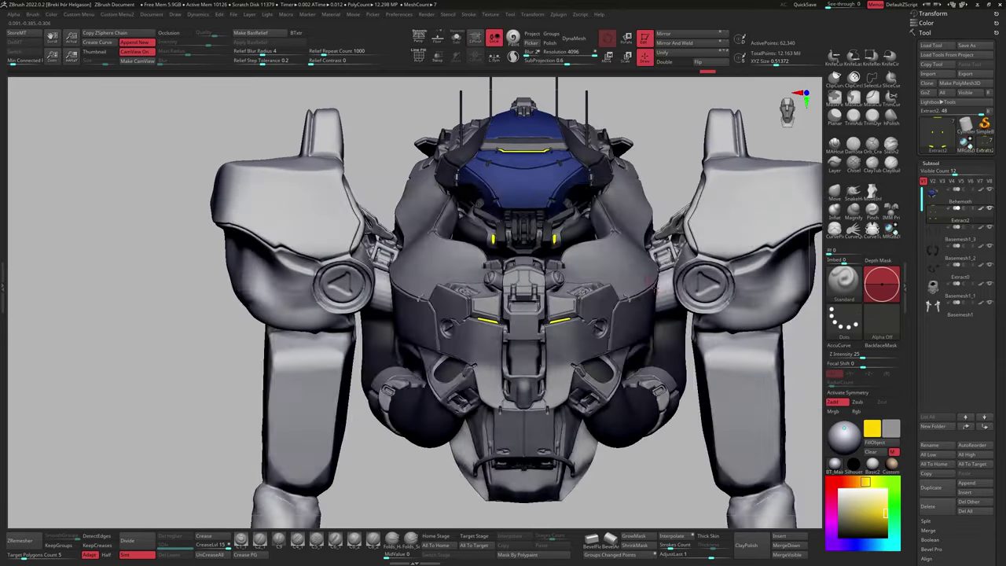
Rename the Extract2 subtool to 'lights' and inspect the yellow light strips.
click(930, 445)
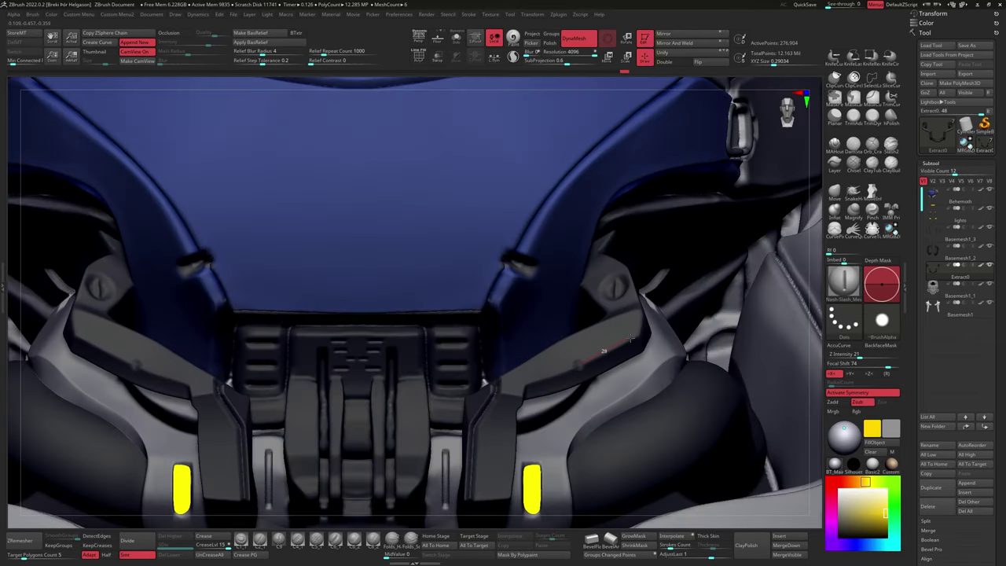
alt+right_drag(631, 338, 581, 369)
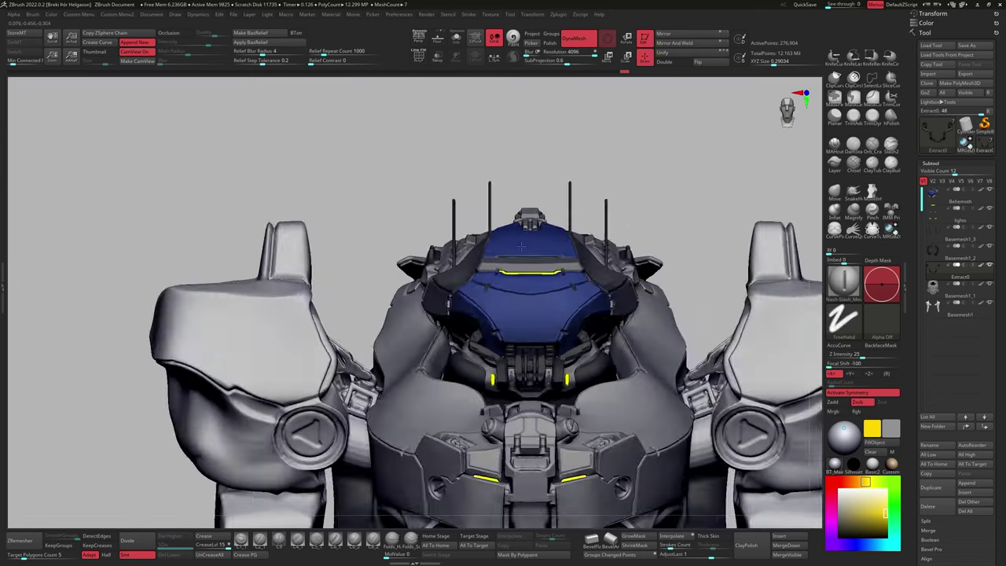
right_drag(535, 315, 565, 297)
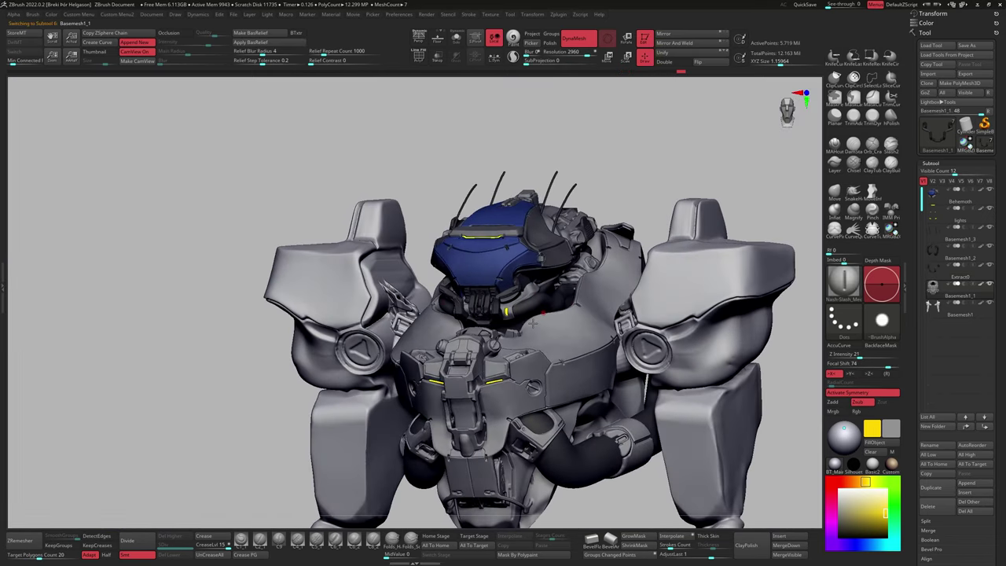
mouse_move(574, 311)
alt+right_down()
mouse_move(600, 307)
mouse_move(626, 275)
mouse_move(592, 314)
mouse_move(561, 312)
mouse_move(550, 345)
mouse_move(532, 359)
mouse_move(600, 368)
alt+right_up()
Orbit around the full robot and select the blue Behemoth armour subtool.
mouse_move(542, 293)
right_down()
mouse_move(512, 314)
mouse_move(527, 218)
right_up()
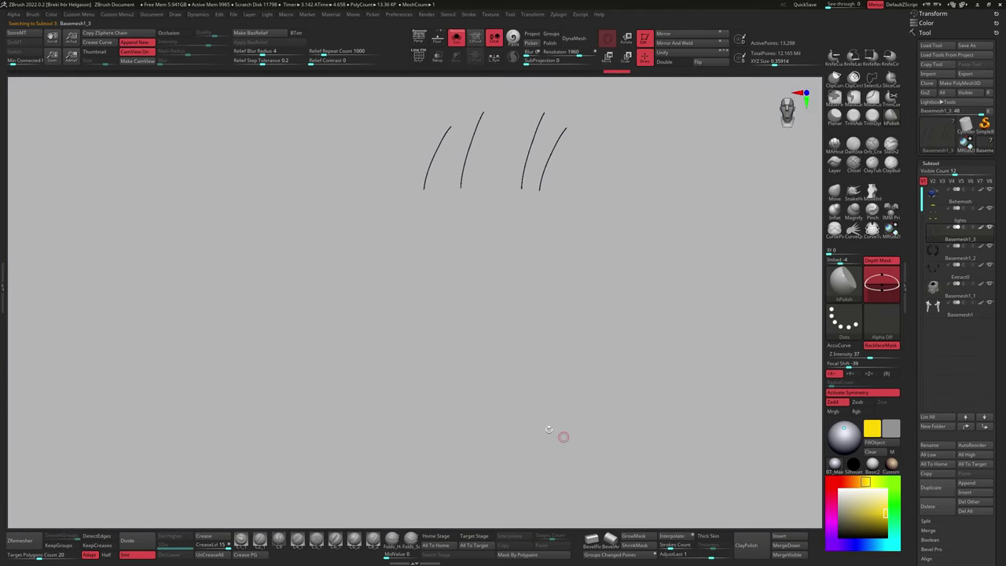
ctrl+shift+click(548, 429)
right_drag(548, 429, 618, 226)
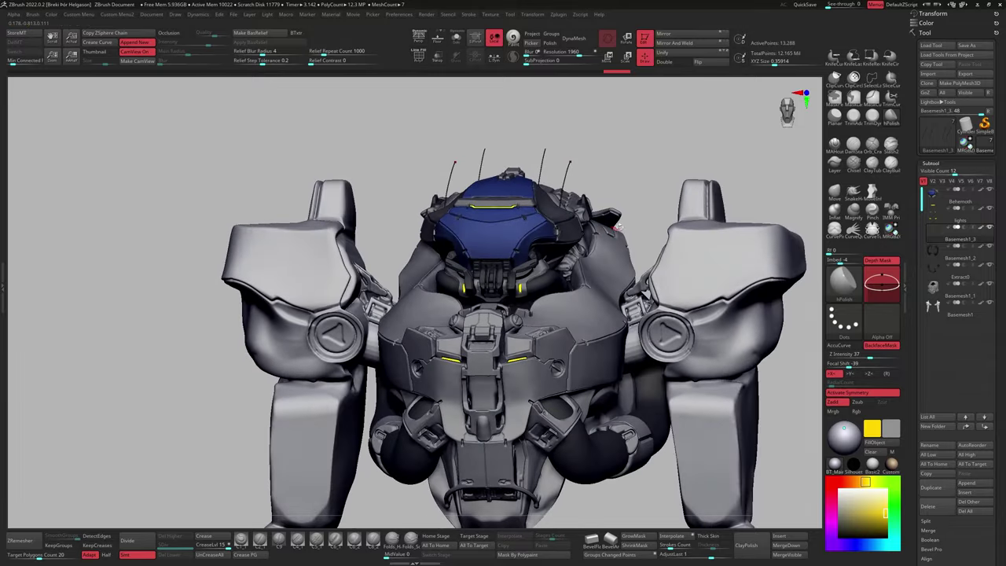
mouse_move(550, 236)
right_down()
mouse_move(542, 298)
mouse_move(519, 228)
mouse_move(511, 267)
mouse_move(500, 218)
mouse_move(492, 238)
mouse_move(512, 258)
mouse_move(461, 278)
mouse_move(531, 283)
mouse_move(519, 259)
mouse_move(527, 291)
mouse_move(535, 275)
mouse_move(566, 322)
mouse_move(569, 287)
mouse_move(540, 292)
right_up()
alt+click(500, 218)
Select the Basemesh1_1 chest plate and paint blue around the neck opening and upper plate.
alt+click(568, 288)
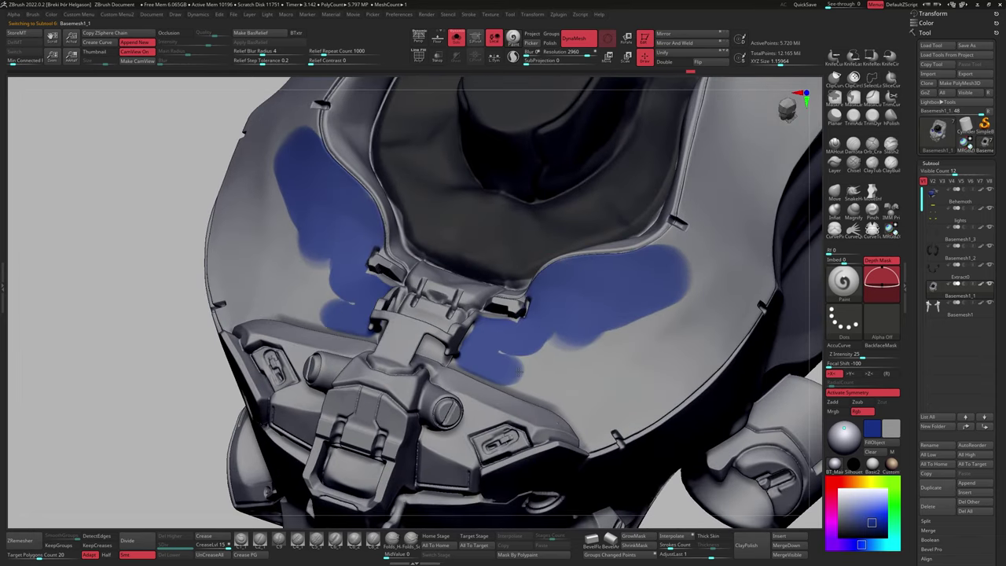
right_drag(518, 371, 526, 388)
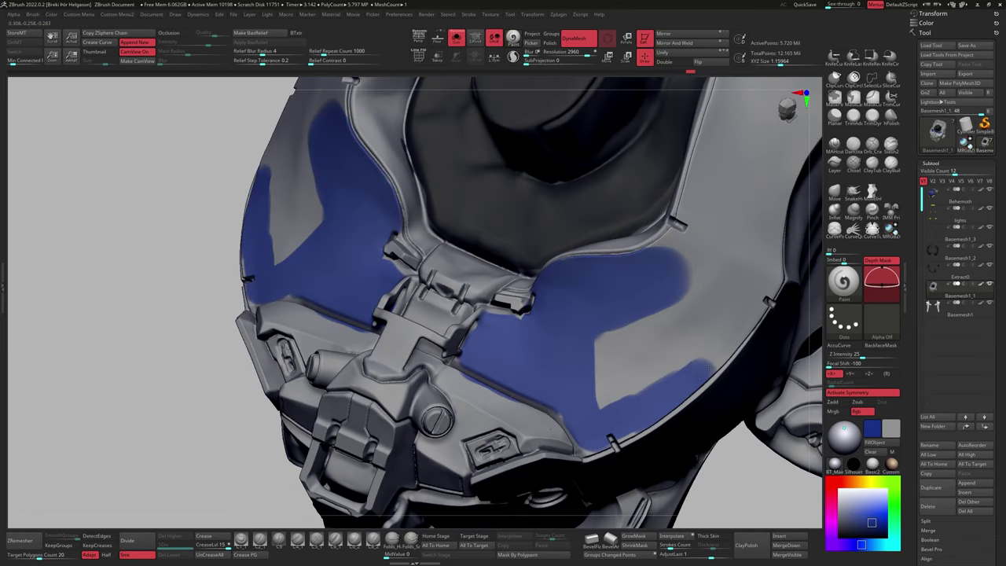
right_drag(721, 339, 612, 338)
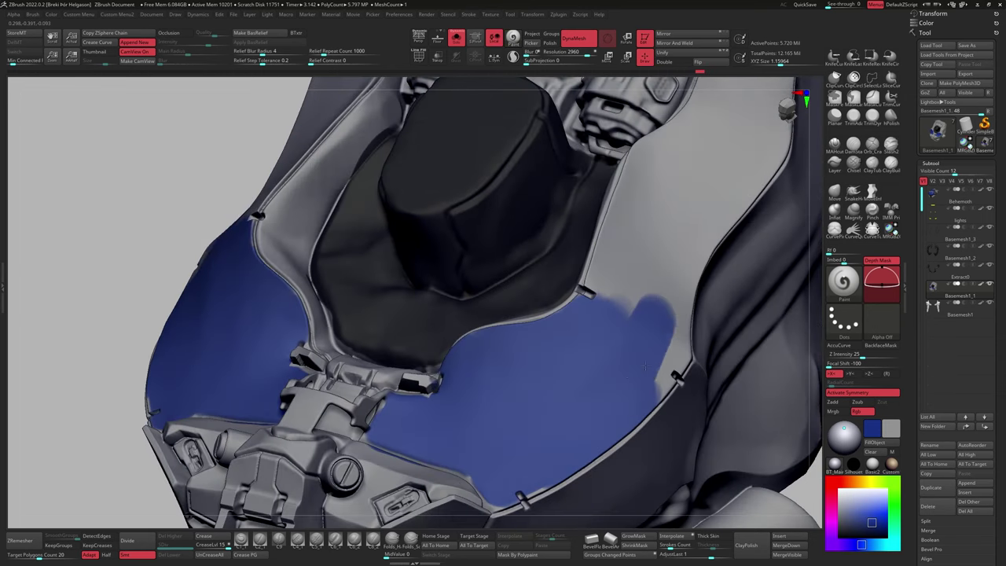
right_drag(660, 156, 470, 216)
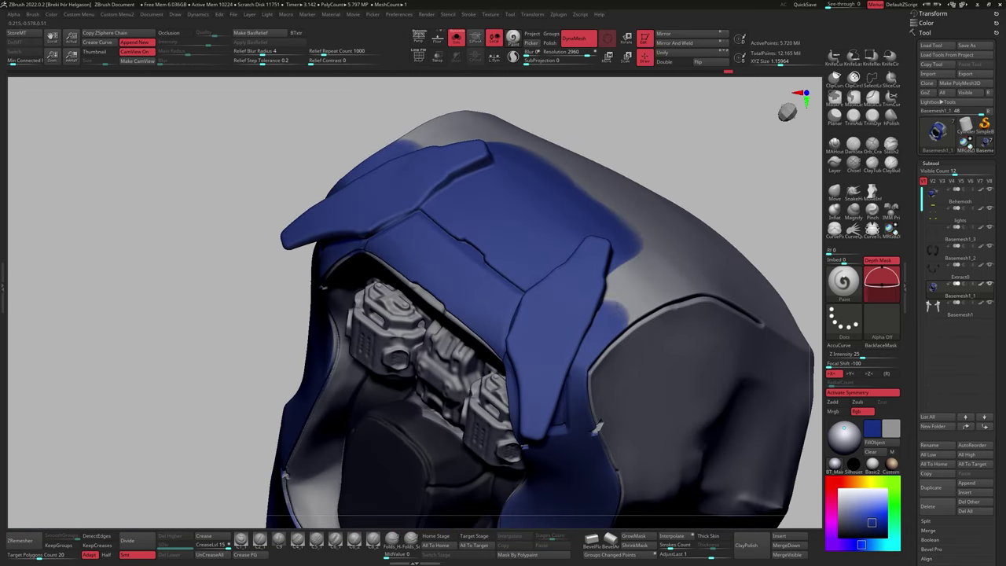
right_drag(638, 279, 597, 236)
mouse_move(550, 110)
mouse_down()
mouse_move(629, 197)
mouse_move(668, 220)
mouse_up()
mouse_move(668, 220)
right_down()
mouse_move(685, 213)
mouse_move(687, 281)
mouse_move(607, 298)
right_up()
Inspect the chest cavity and buckle armour from several angles.
mouse_move(641, 234)
right_down()
mouse_move(586, 305)
mouse_move(597, 267)
mouse_move(573, 220)
mouse_move(549, 314)
right_up()
right_drag(626, 341, 654, 256)
right_drag(599, 334, 643, 266)
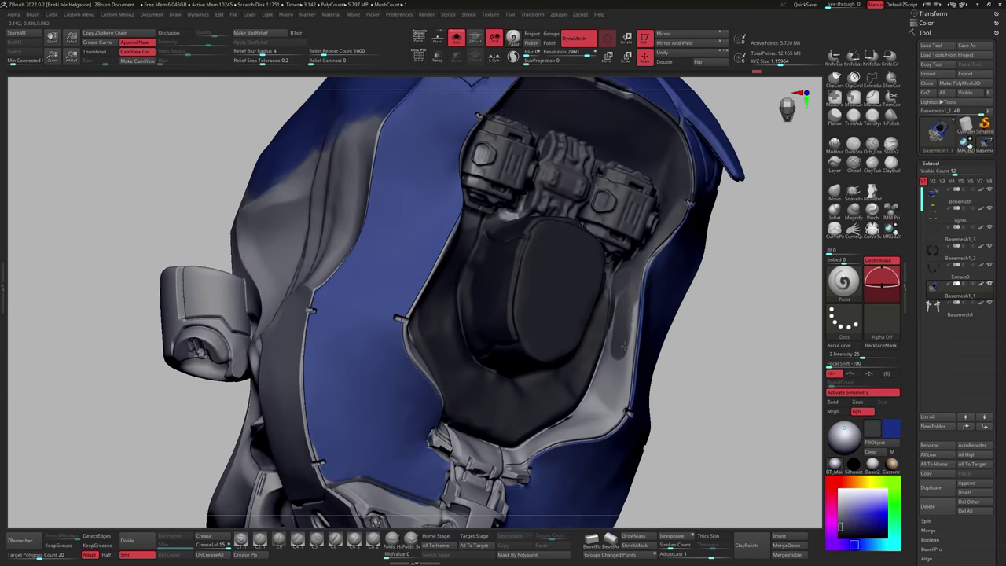
right_drag(622, 346, 629, 360)
right_drag(574, 378, 564, 391)
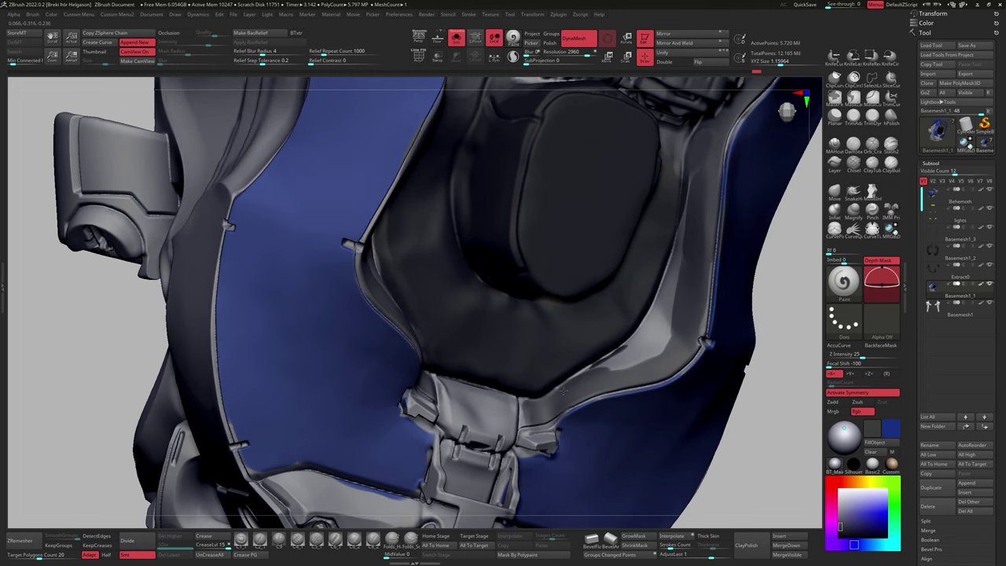
right_drag(670, 314, 616, 356)
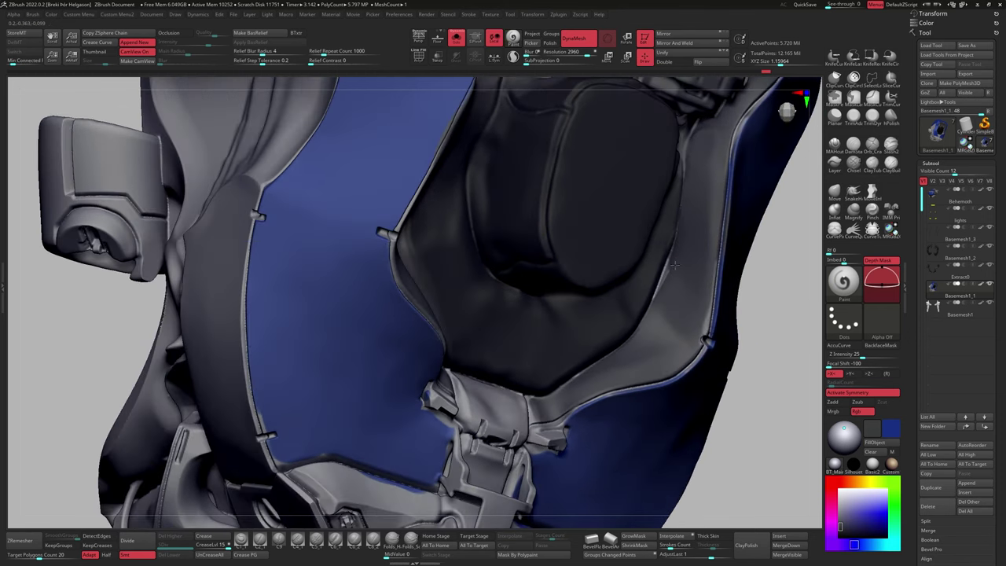
right_drag(674, 265, 525, 410)
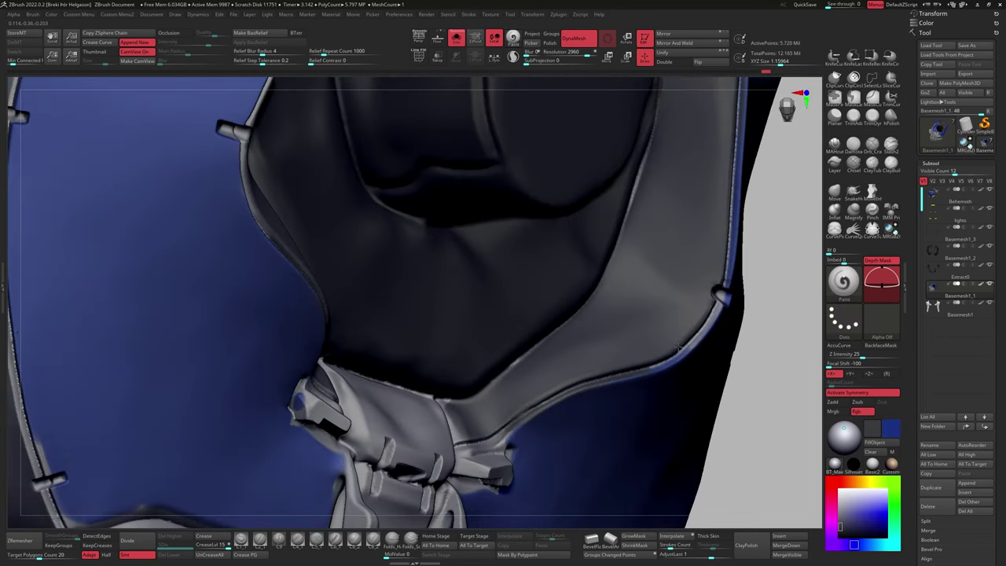
right_drag(682, 350, 700, 334)
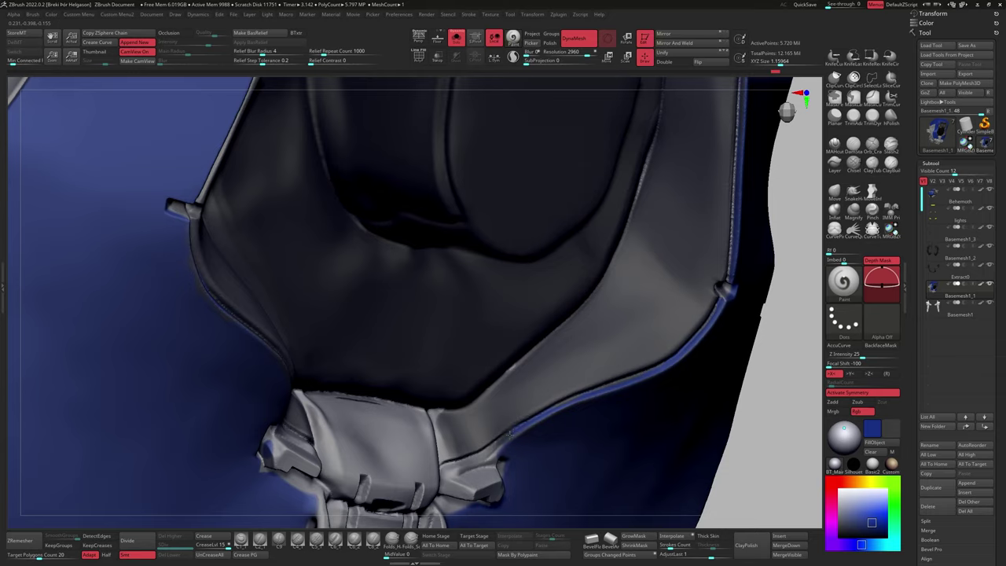
right_drag(510, 431, 555, 307)
mouse_move(608, 263)
right_down()
mouse_move(495, 366)
mouse_move(487, 393)
mouse_move(638, 503)
mouse_move(499, 318)
mouse_move(469, 355)
mouse_move(556, 342)
mouse_move(622, 305)
right_up()
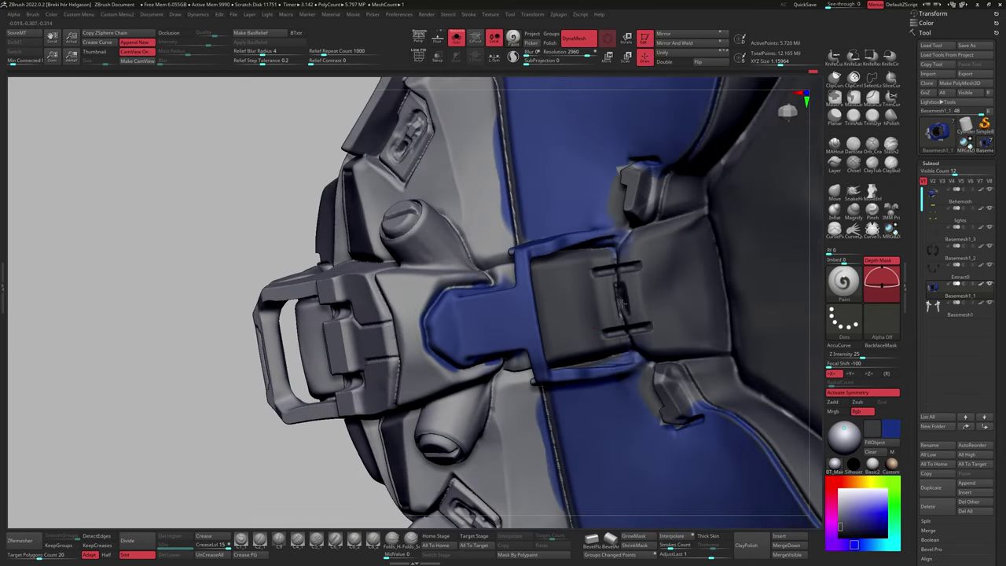
Resize the brush and paint the chest buckle strap blue.
right_drag(617, 257, 610, 257)
key(s)
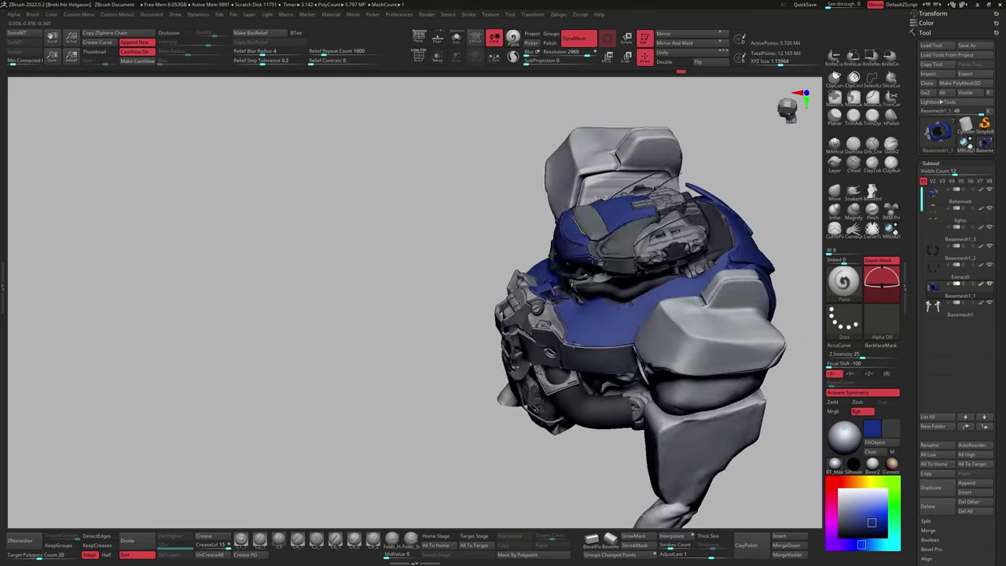
right_drag(472, 314, 500, 320)
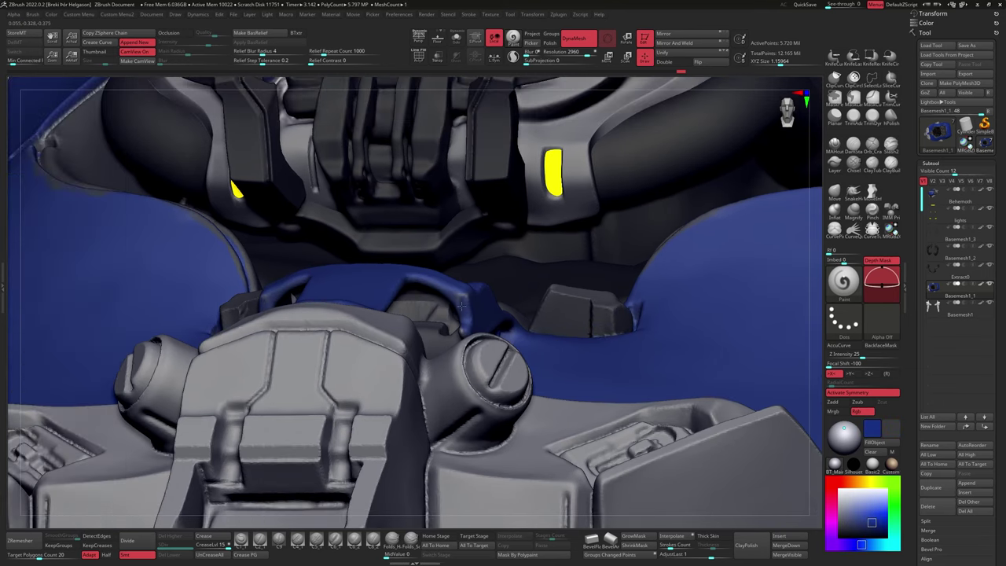
right_drag(503, 326, 641, 428)
right_drag(504, 354, 588, 416)
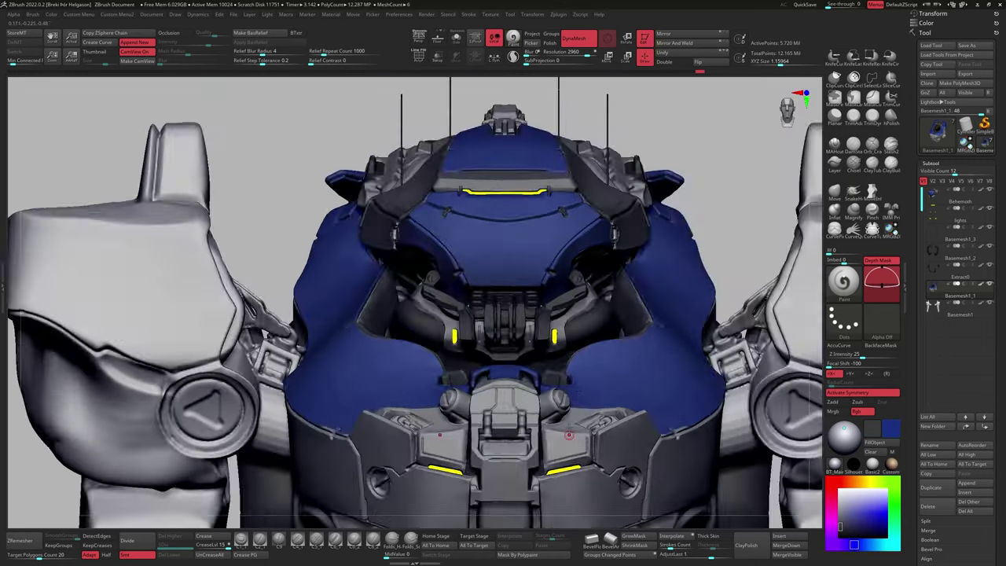
Paint the shoulder-side bracket and long side strap blue.
mouse_move(503, 361)
right_down()
mouse_move(537, 366)
mouse_move(549, 415)
mouse_move(598, 424)
right_up()
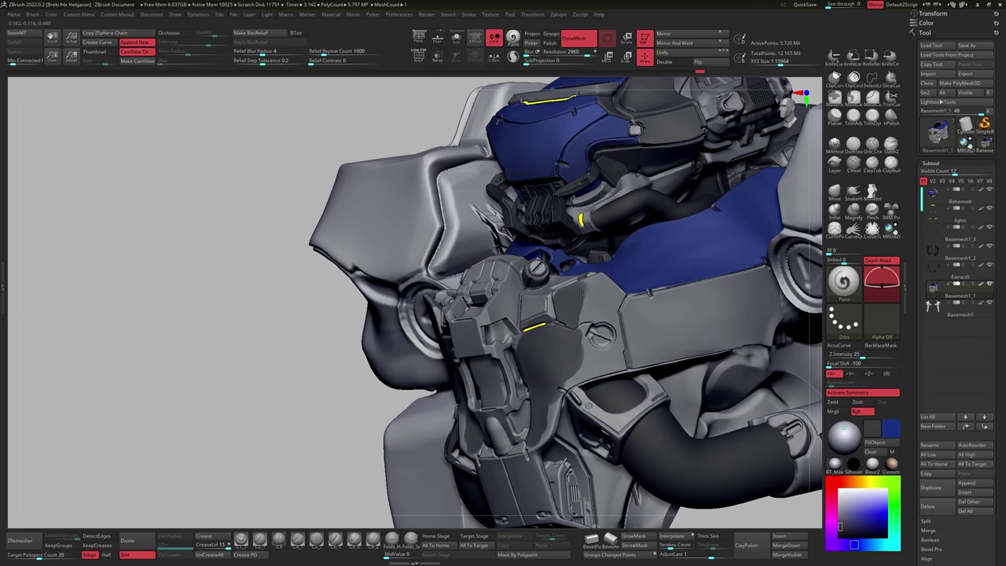
right_drag(615, 360, 613, 276)
right_drag(554, 437, 528, 371)
key(v)
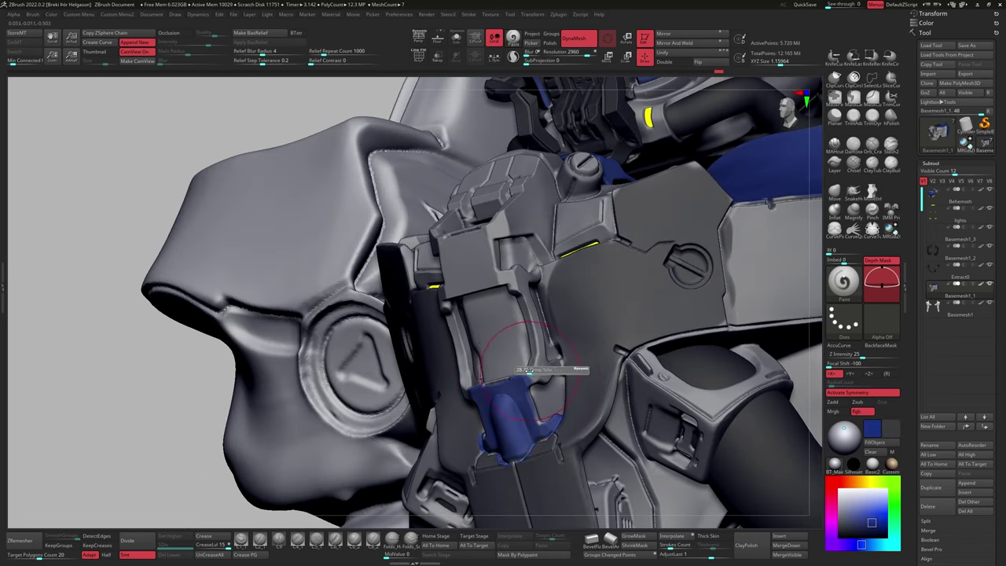
mouse_move(481, 242)
right_down()
mouse_move(516, 308)
mouse_move(500, 305)
mouse_move(485, 254)
mouse_move(511, 290)
mouse_move(535, 301)
mouse_move(531, 291)
mouse_move(492, 308)
mouse_move(610, 390)
mouse_move(564, 291)
right_up()
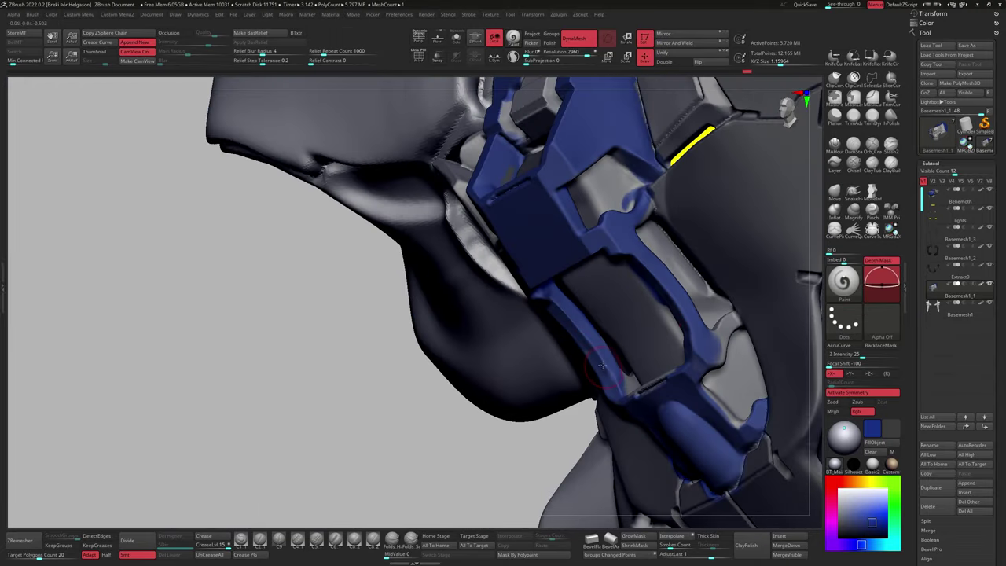
right_drag(601, 367, 611, 316)
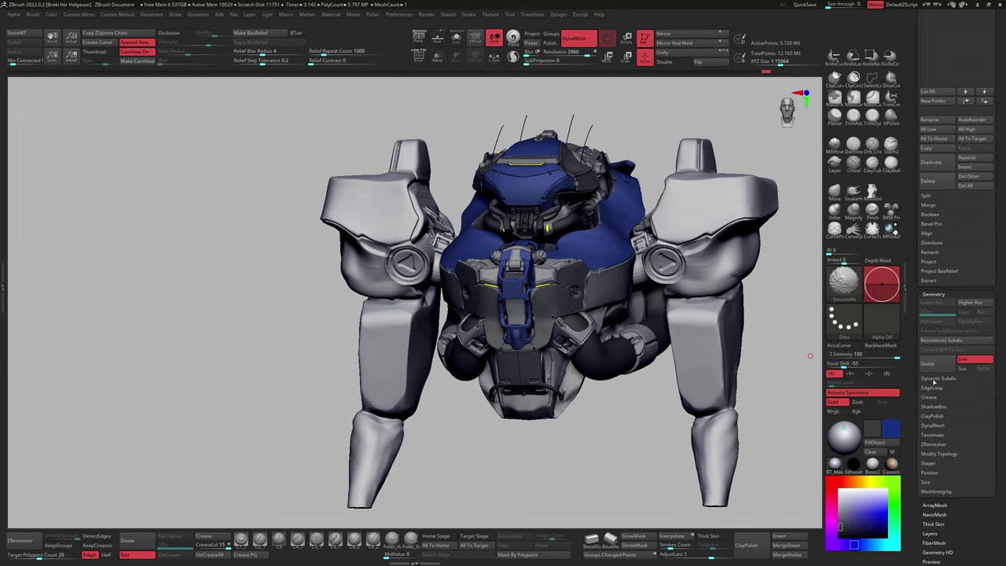
mouse_move(809, 330)
mouse_down()
mouse_move(547, 246)
mouse_move(559, 273)
mouse_up()
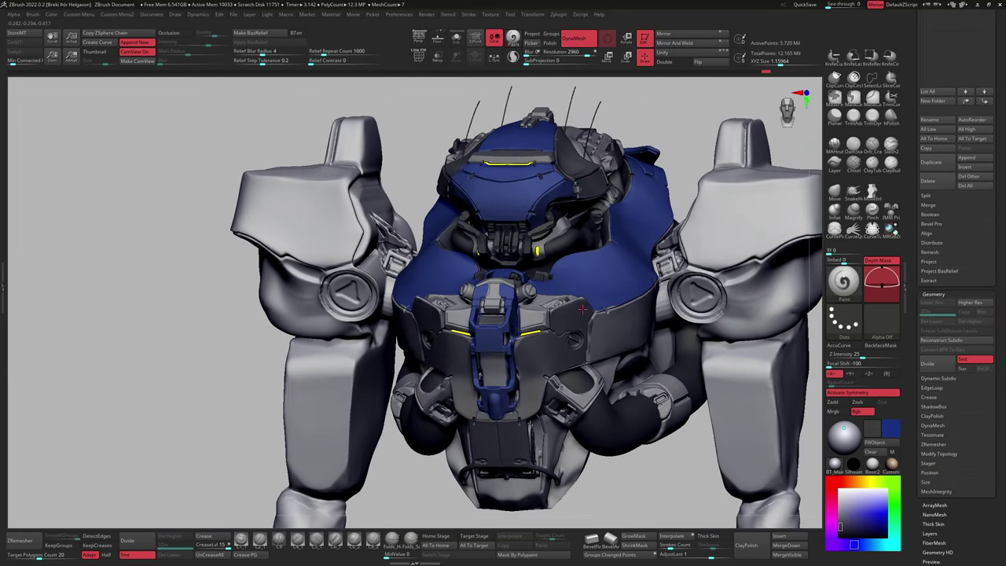
mouse_move(581, 308)
mouse_down()
mouse_move(431, 363)
mouse_move(487, 303)
mouse_up()
mouse_move(395, 320)
mouse_down()
mouse_move(440, 307)
mouse_move(377, 314)
mouse_move(440, 291)
mouse_move(422, 265)
mouse_move(440, 315)
mouse_move(427, 338)
mouse_up()
mouse_move(450, 451)
mouse_down()
mouse_move(440, 353)
mouse_move(398, 359)
mouse_move(436, 445)
mouse_move(440, 400)
mouse_move(367, 308)
mouse_move(423, 310)
mouse_move(393, 345)
mouse_up()
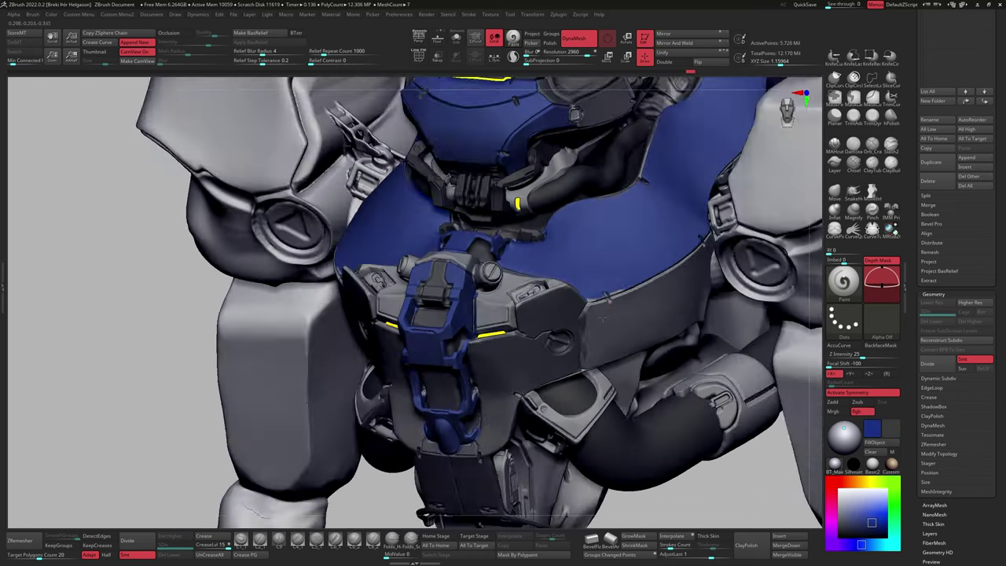
Examine the front chest plates up close, including their underside.
key(s)
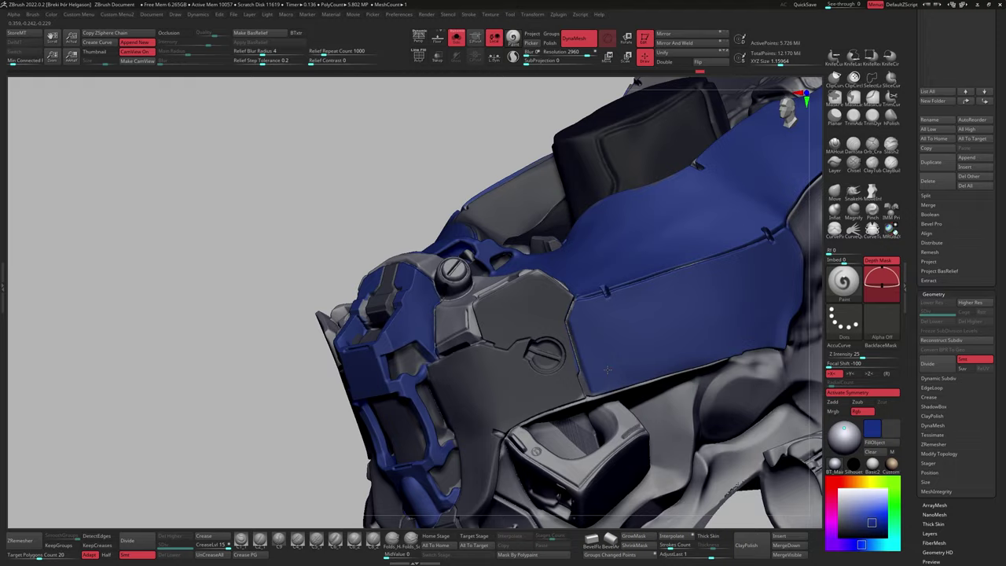
ctrl+right_drag(607, 368, 535, 295)
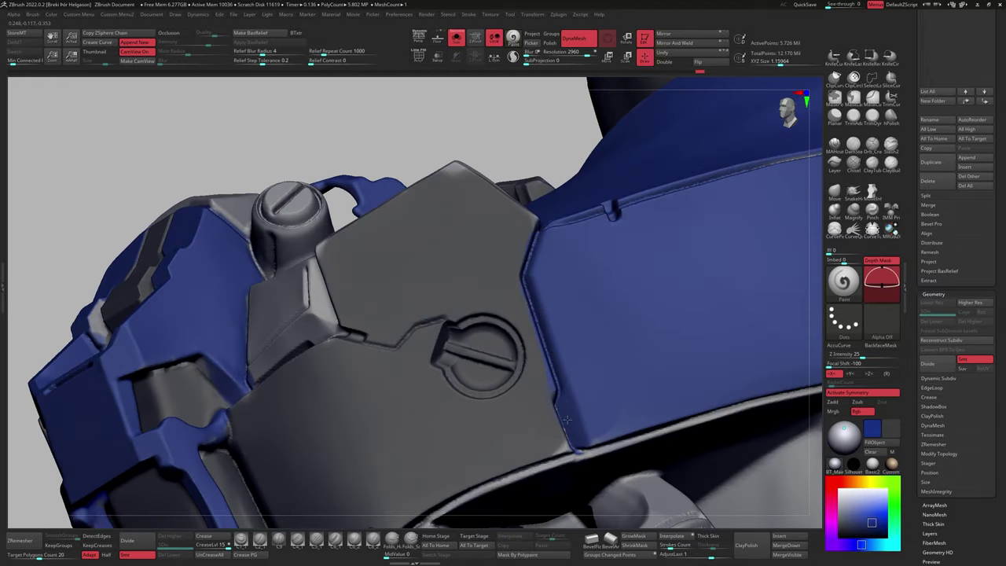
right_drag(566, 420, 556, 446)
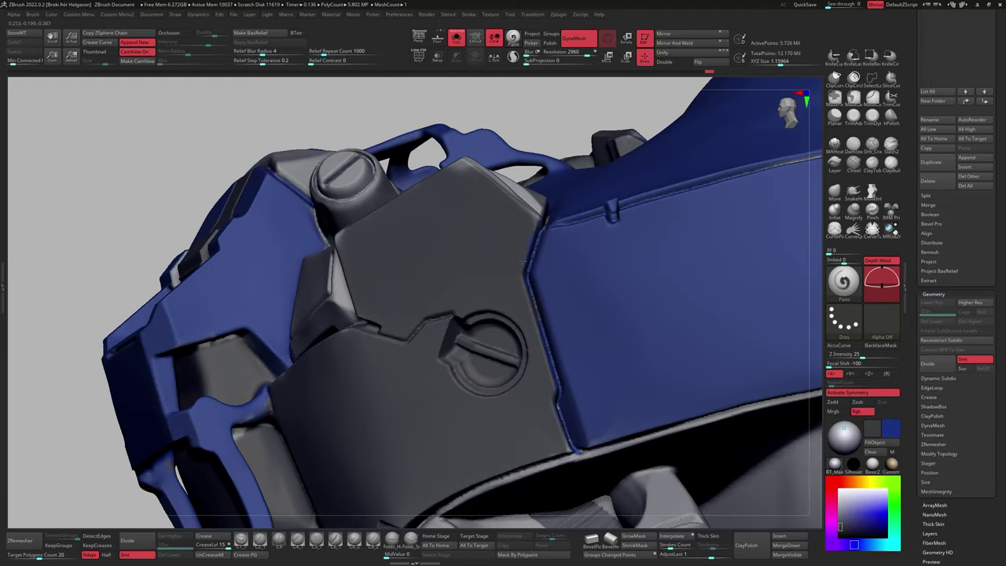
right_drag(522, 262, 636, 369)
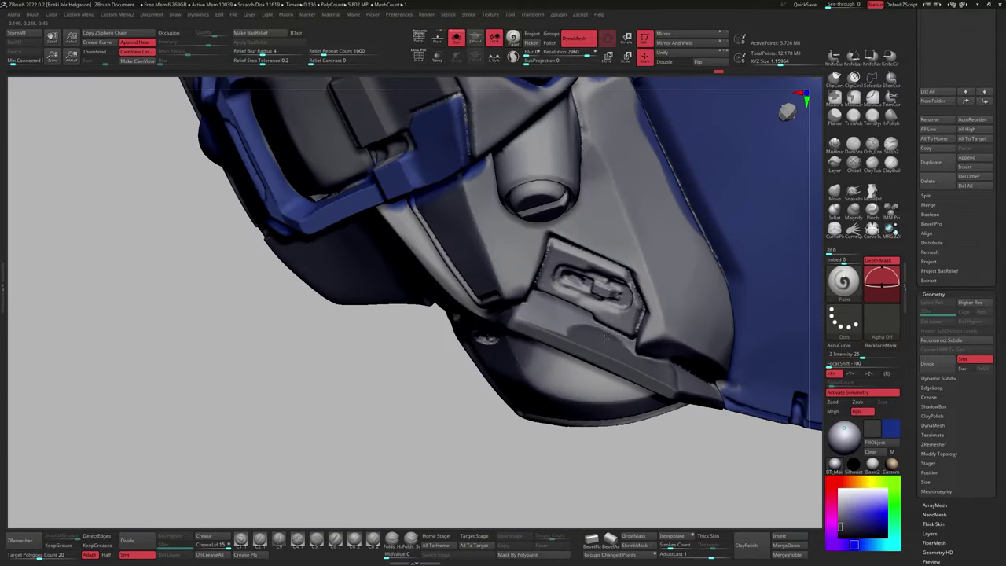
right_drag(605, 336, 563, 334)
right_drag(516, 311, 532, 301)
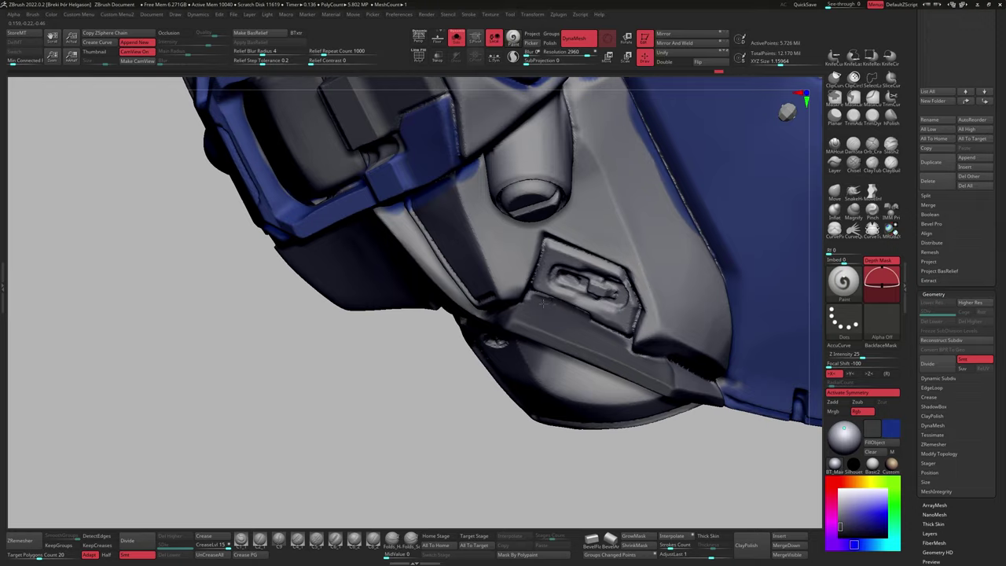
right_drag(628, 346, 644, 310)
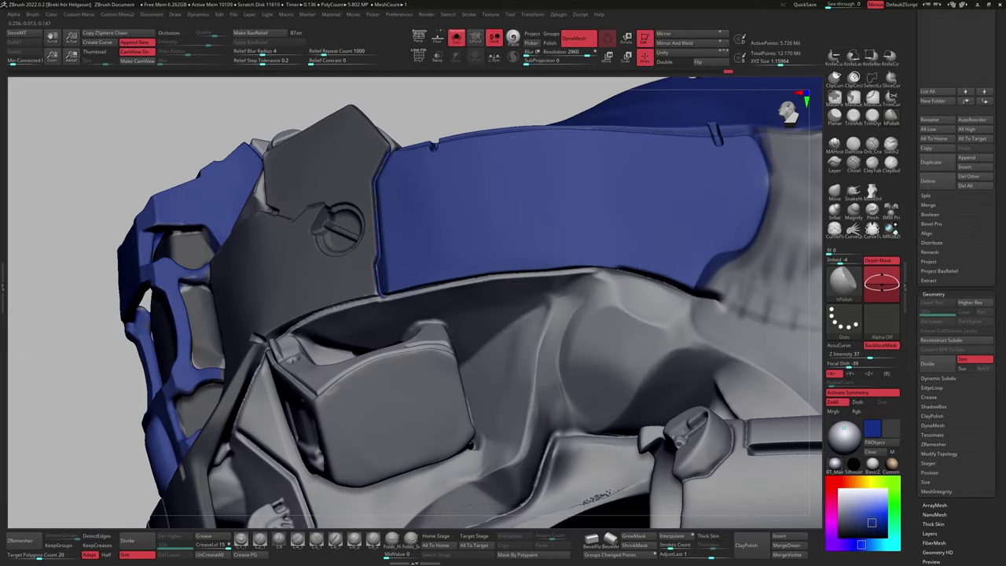
mouse_move(537, 434)
right_down()
mouse_move(566, 353)
mouse_move(577, 267)
mouse_move(553, 281)
mouse_move(553, 314)
right_up()
Choose the MAHcut Mech A brush, show all hidden parts, and frame the whole robot.
key(b)
click(578, 266)
key(s)
key(f)
ctrl+shift+click(553, 314)
key(f)
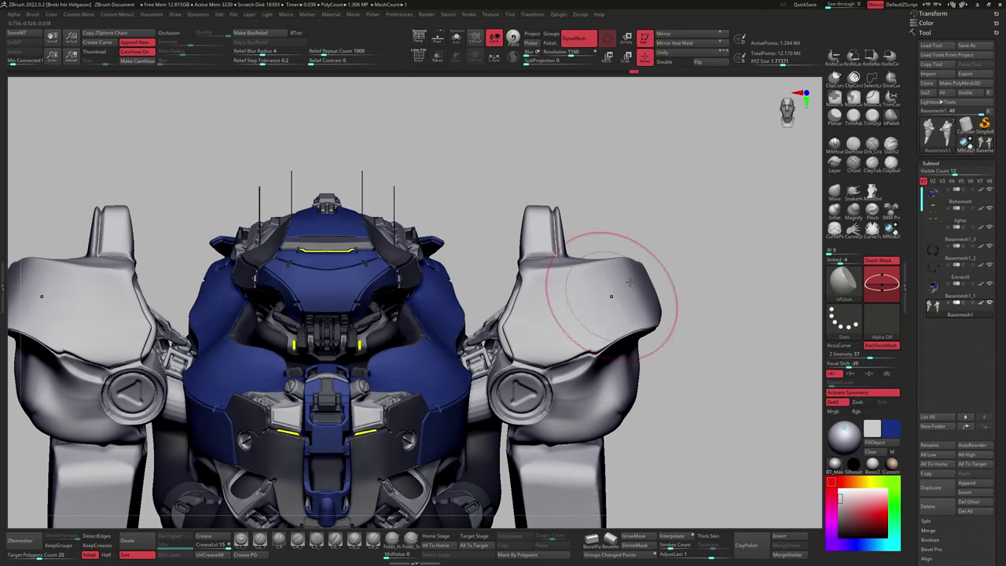
mouse_move(618, 292)
right_down()
mouse_move(808, 123)
mouse_move(633, 290)
mouse_move(767, 200)
mouse_move(610, 259)
right_up()
shift+right_drag(697, 178, 689, 306)
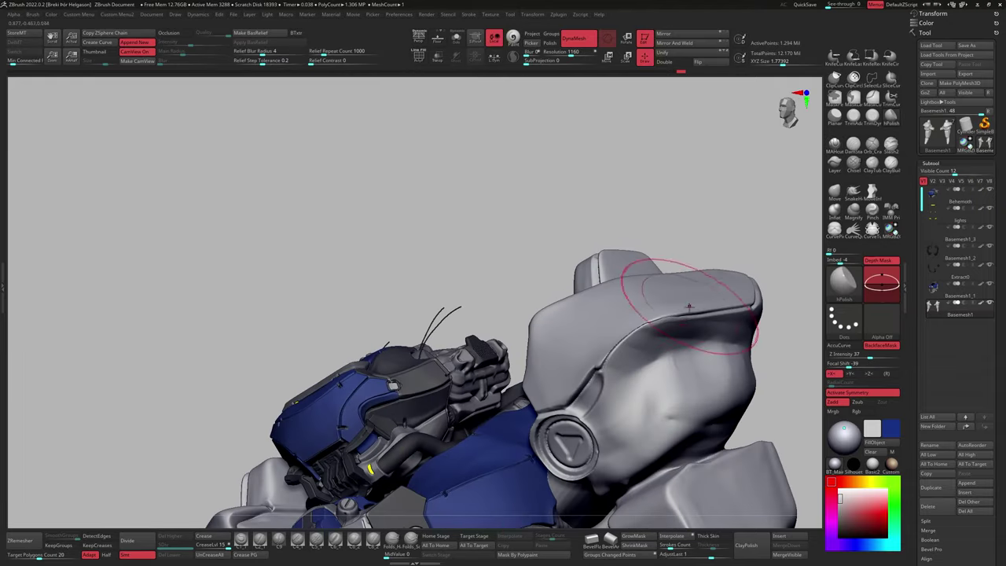
Polypaint the lower front chest plates light grey with the Paint brush in Rgb mode.
alt+right_drag(629, 294, 704, 330)
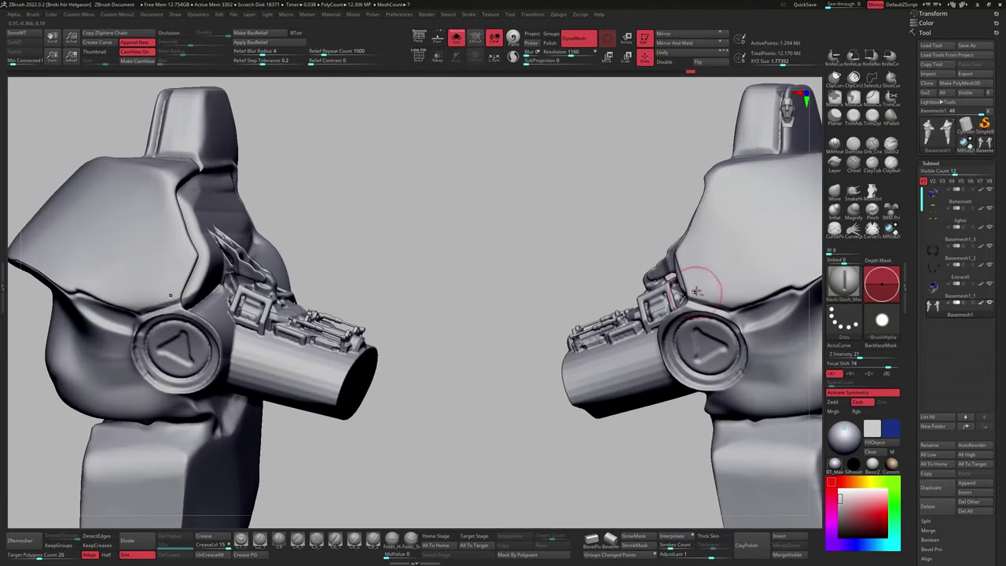
right_drag(696, 292, 469, 383)
right_drag(428, 334, 548, 273)
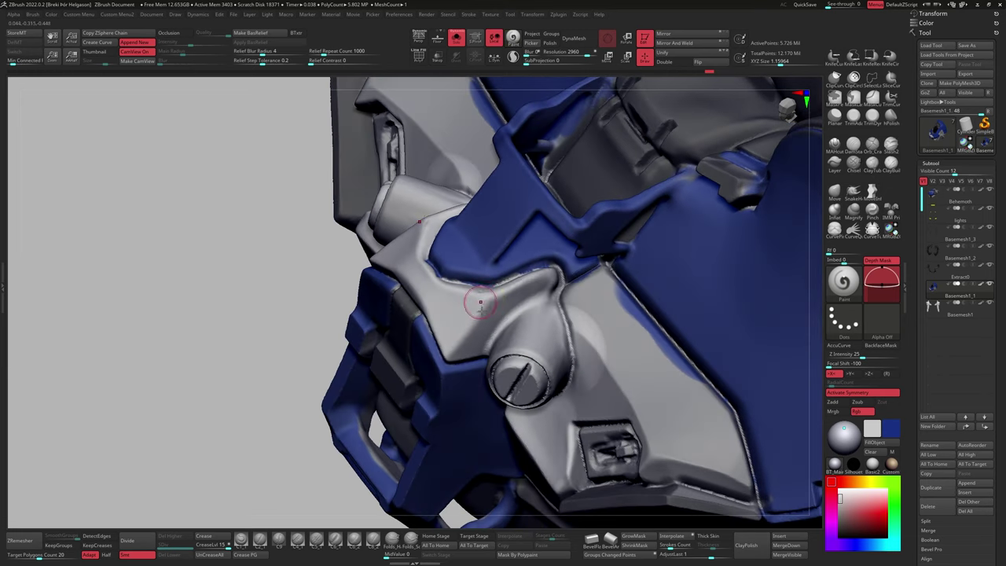
right_drag(480, 301, 481, 289)
right_drag(431, 261, 555, 340)
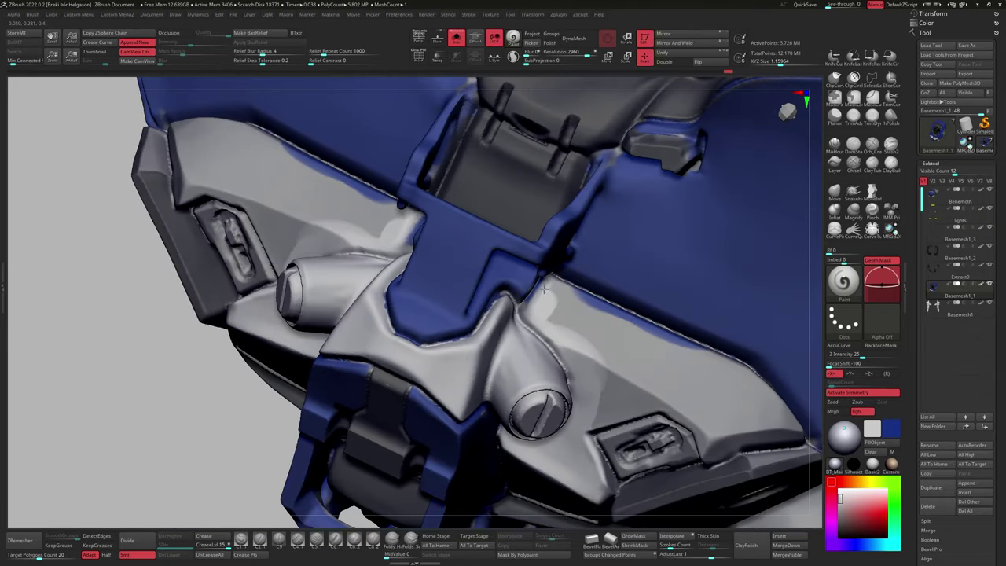
right_drag(543, 289, 666, 346)
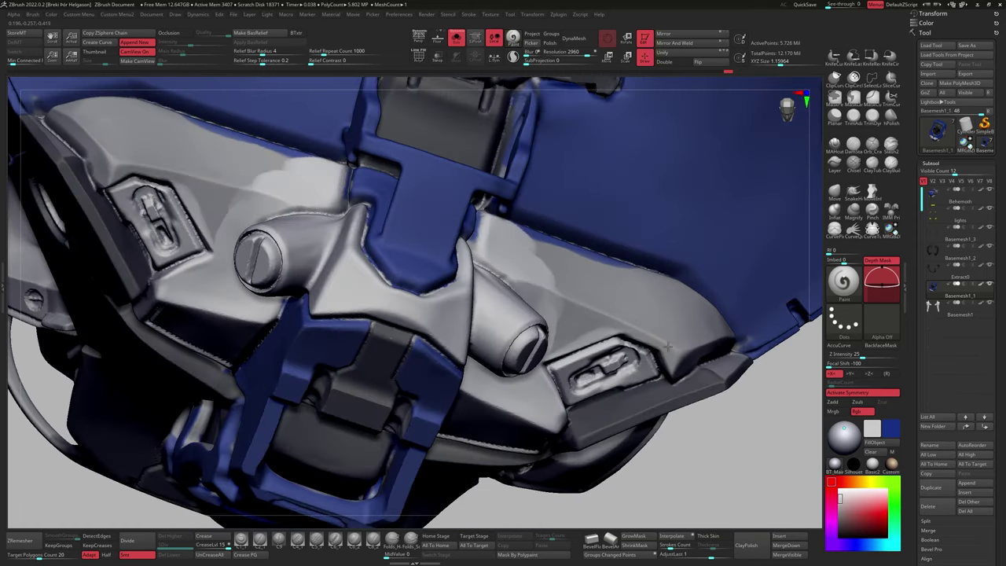
right_drag(563, 288, 519, 231)
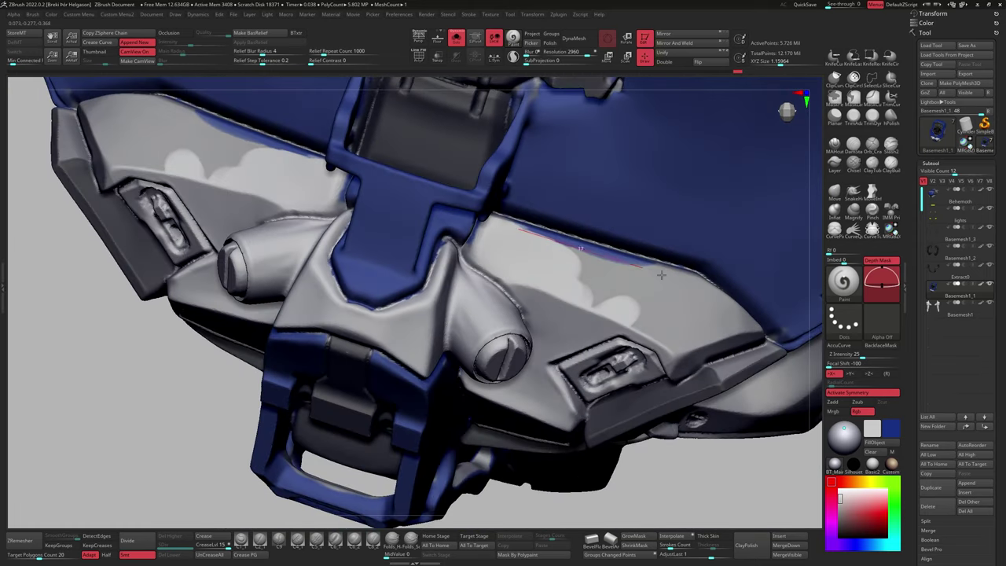
right_drag(586, 267, 539, 248)
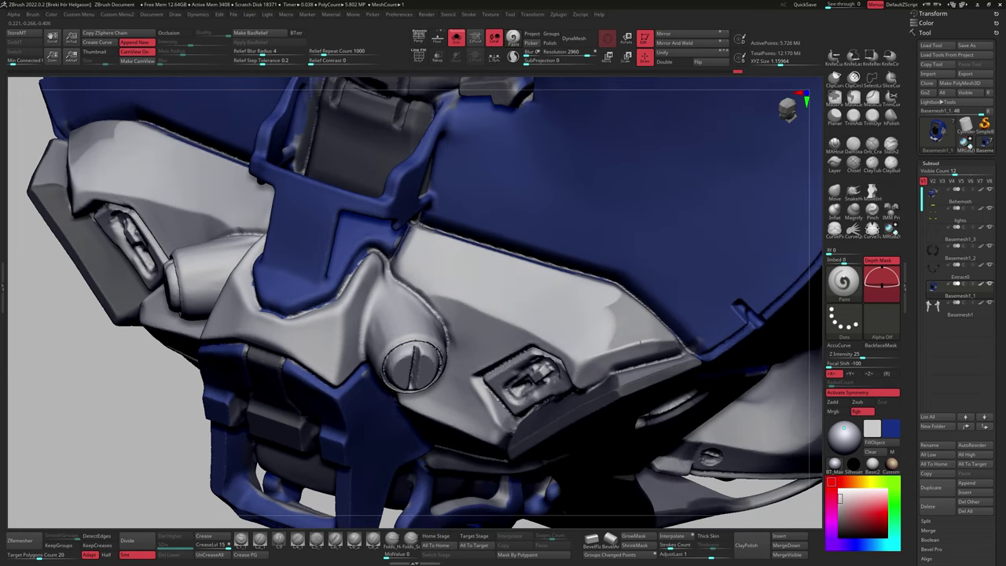
mouse_move(637, 322)
right_down()
mouse_move(566, 315)
mouse_move(567, 345)
right_up()
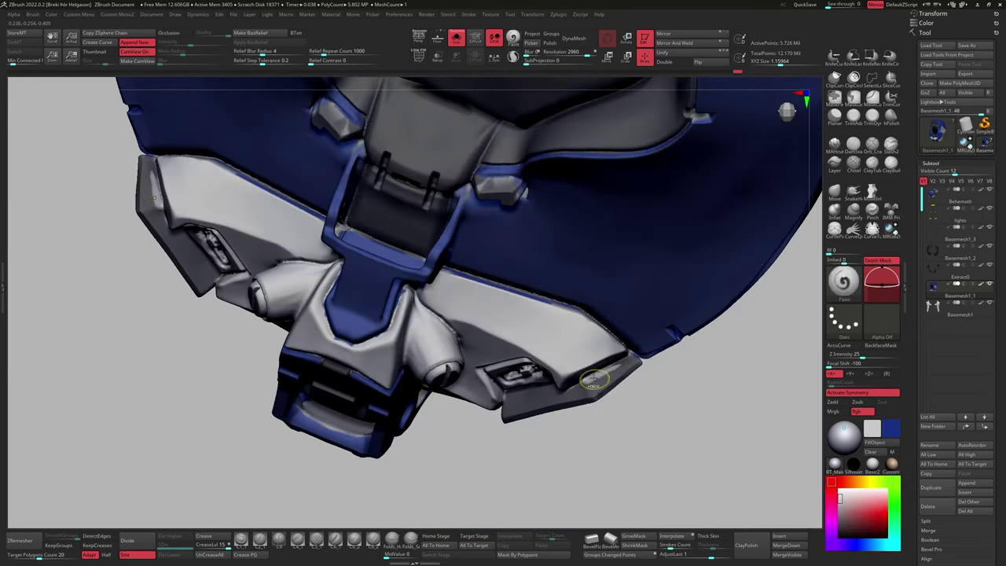
mouse_move(599, 380)
right_down()
mouse_move(574, 332)
mouse_move(577, 309)
mouse_move(524, 287)
mouse_move(563, 346)
mouse_move(569, 318)
mouse_move(576, 324)
mouse_move(594, 356)
mouse_move(584, 375)
mouse_move(563, 349)
mouse_move(528, 336)
mouse_move(433, 400)
mouse_move(433, 358)
mouse_move(397, 441)
mouse_move(428, 393)
mouse_move(580, 393)
right_up()
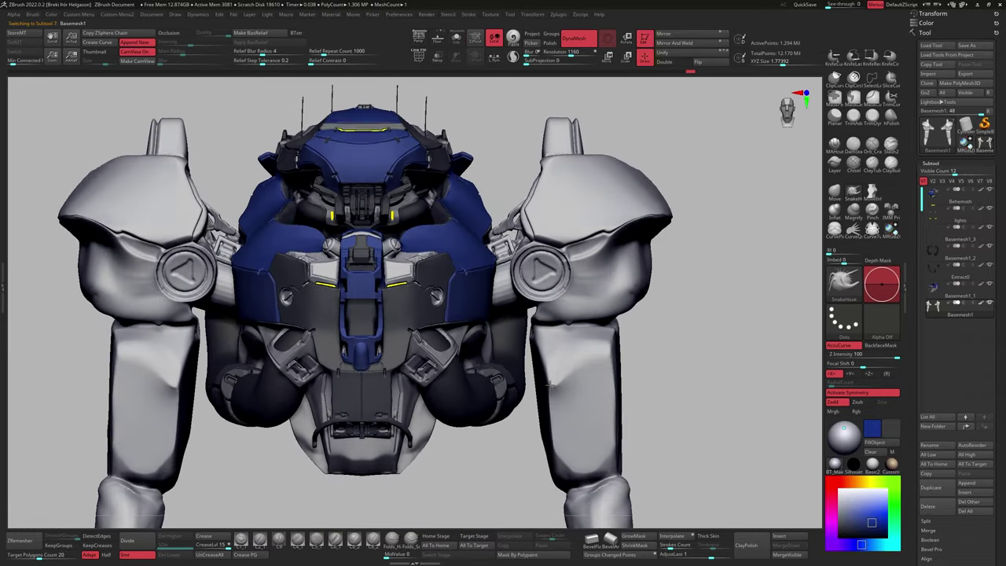
Solo the grey shoulder-armour subtool and select the Move brush.
ctrl+shift+click(601, 429)
right_drag(600, 429, 600, 430)
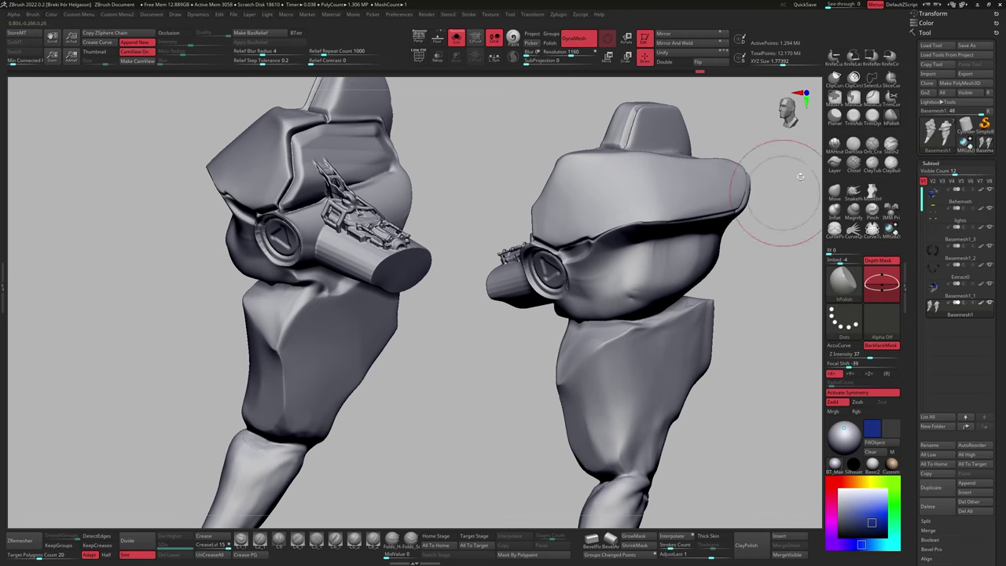
mouse_move(565, 380)
right_down()
mouse_move(797, 175)
mouse_move(568, 450)
right_up()
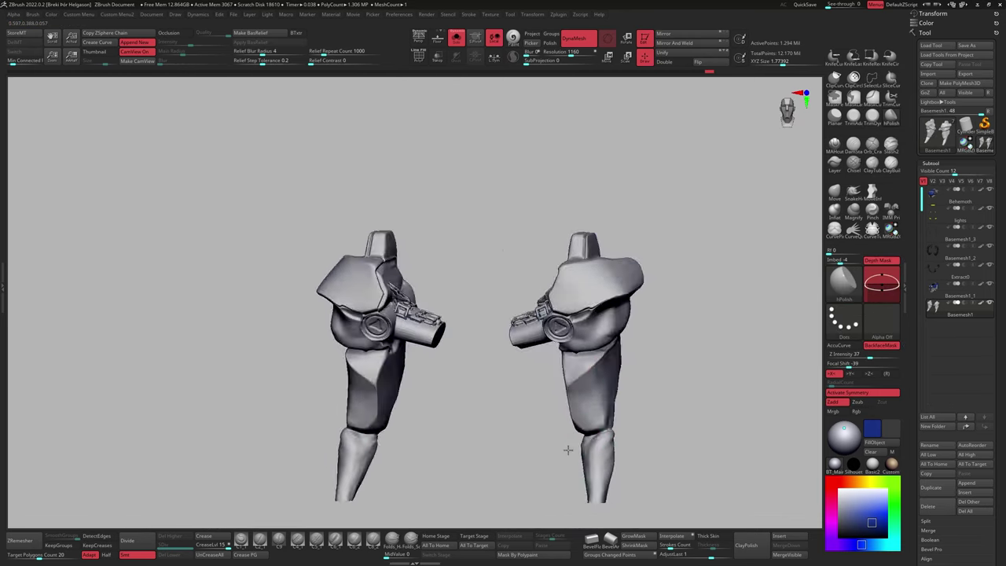
ctrl+shift+click(454, 336)
mouse_move(454, 335)
right_down()
mouse_move(684, 280)
mouse_move(667, 328)
mouse_move(617, 314)
mouse_move(582, 346)
mouse_move(530, 287)
mouse_move(543, 299)
mouse_move(517, 326)
mouse_move(481, 422)
mouse_move(503, 400)
mouse_move(597, 412)
mouse_move(574, 336)
mouse_move(635, 285)
right_up()
ctrl+shift+click(673, 314)
ctrl+shift+click(605, 327)
ctrl+shift+click(593, 336)
key(b)
key(m)
key(v)
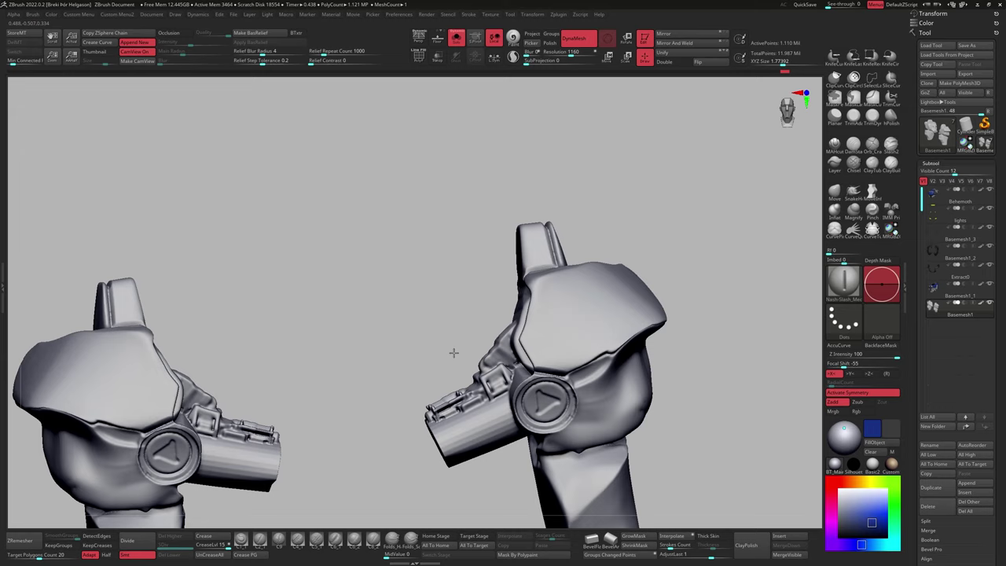
Trim the top of the shoulder armour with the clip brushes.
ctrl+right_drag(449, 353, 581, 334)
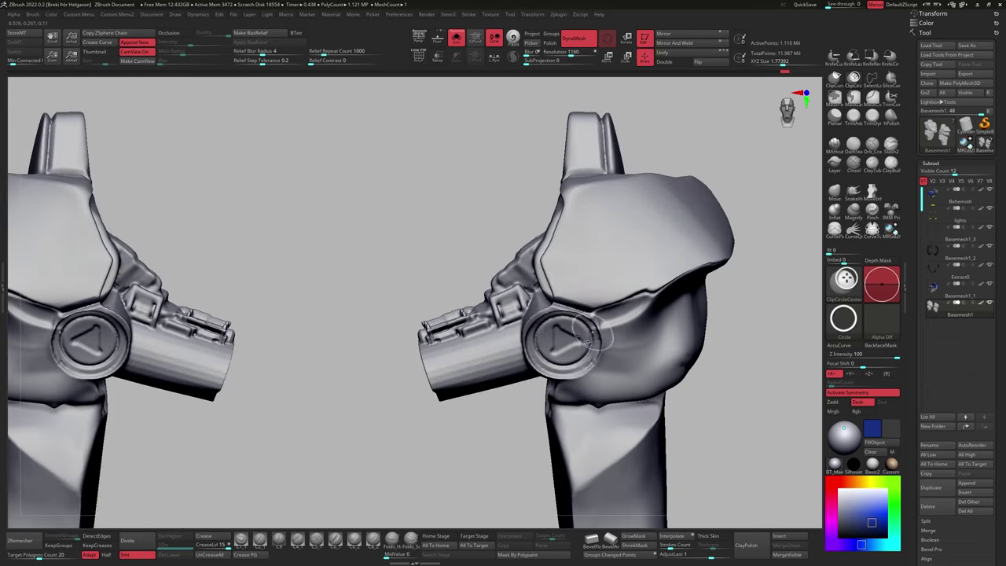
mouse_move(608, 373)
right_down()
mouse_move(566, 365)
mouse_move(526, 332)
mouse_move(553, 375)
mouse_move(561, 348)
mouse_move(597, 354)
mouse_move(666, 337)
right_up()
key(shift+alt+s)
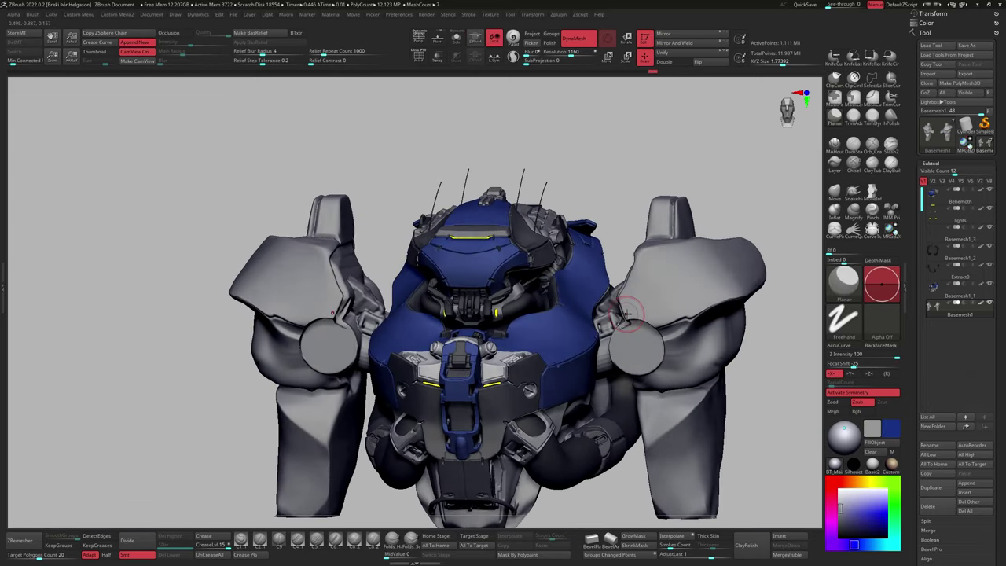
key(shift+alt+s)
ctrl+right_drag(580, 359, 632, 344)
key(shift+alt+s)
key(shift+alt+s)
key(shift+alt+s)
key(shift+alt+s)
mouse_move(754, 348)
alt+right_down()
mouse_move(665, 337)
mouse_move(689, 312)
alt+right_up()
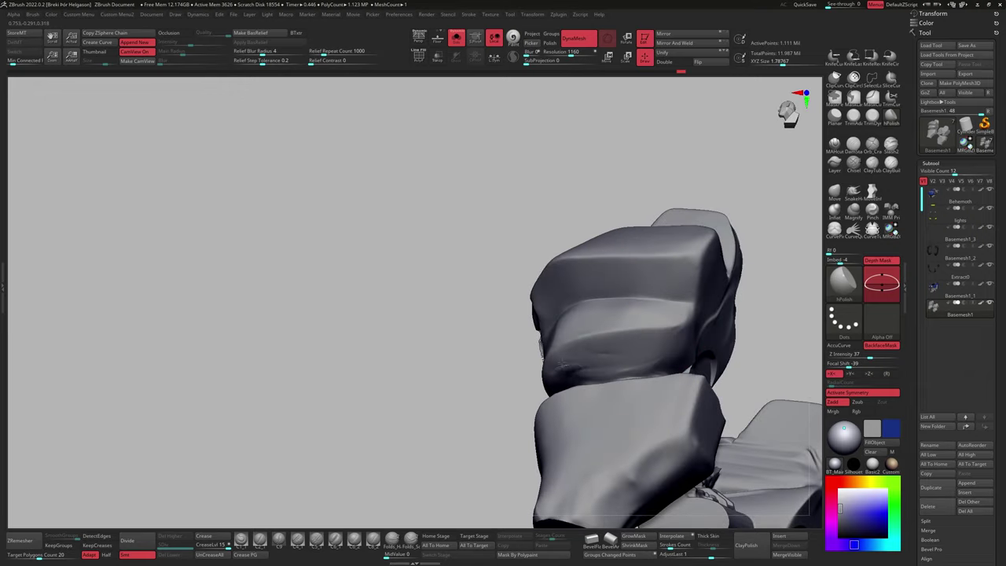
right_drag(541, 349, 621, 325)
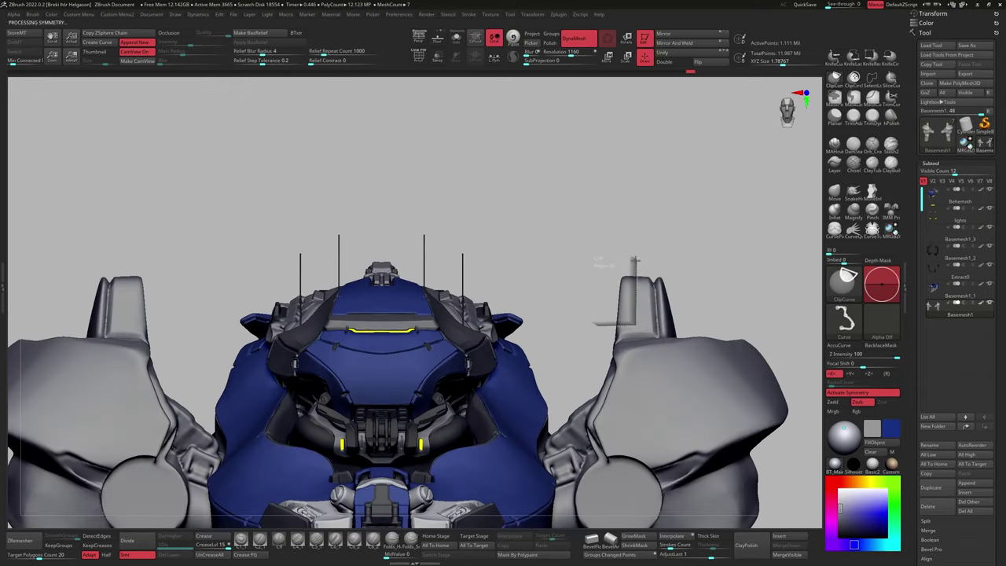
mouse_move(635, 259)
right_down()
mouse_move(689, 251)
mouse_move(586, 330)
mouse_move(809, 213)
mouse_move(739, 298)
mouse_move(672, 346)
mouse_move(723, 283)
mouse_move(703, 340)
mouse_move(692, 315)
mouse_move(649, 337)
mouse_move(682, 243)
mouse_move(589, 304)
mouse_move(747, 236)
mouse_move(821, 179)
mouse_move(624, 355)
mouse_move(652, 322)
right_up()
Flatten the shoulder shell into clean planes with ClayTubes and hPolish.
key(b)
key(c)
key(t)
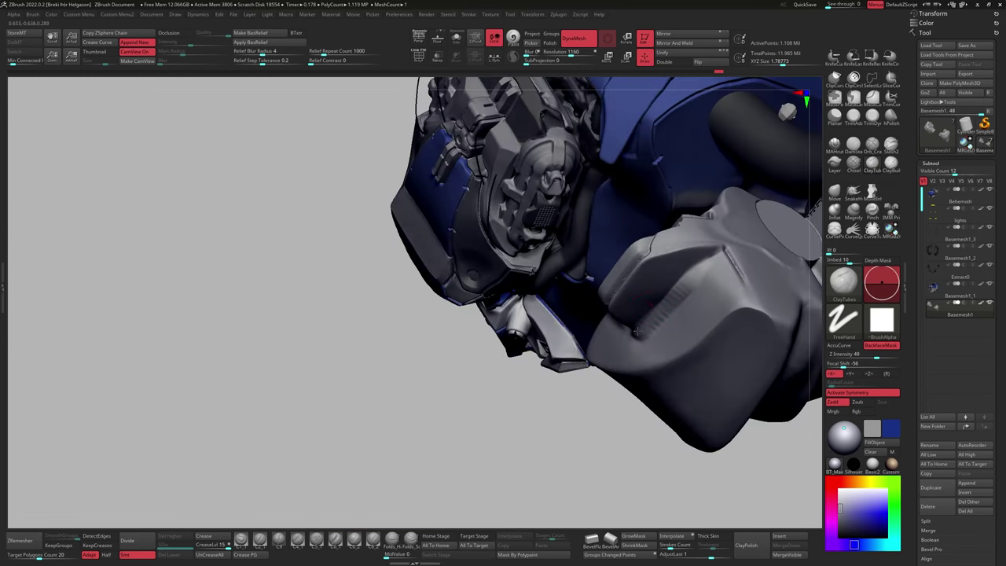
key(ctrl+shift+s)
click(890, 117)
right_drag(786, 204, 817, 153)
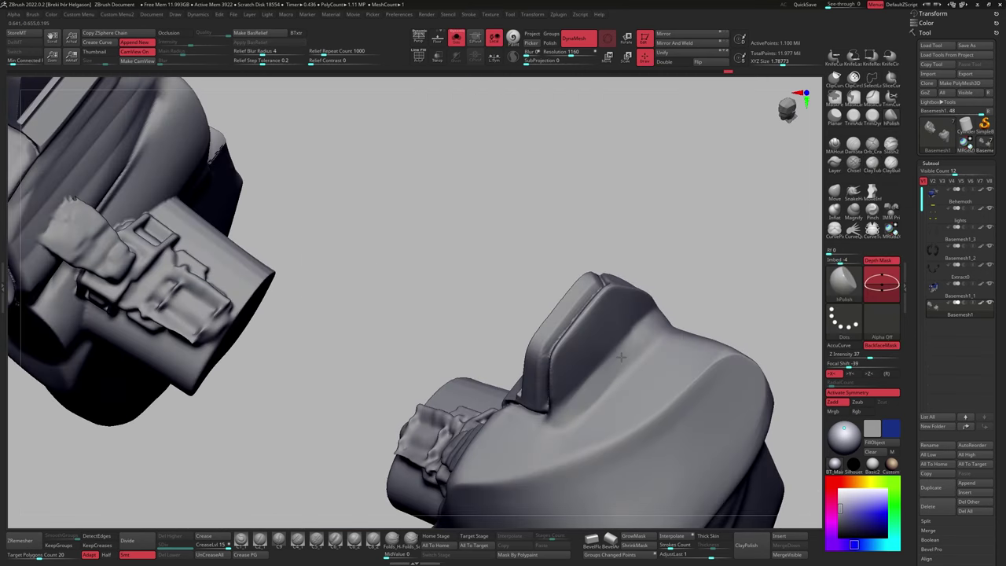
right_drag(576, 410, 707, 346)
key(ctrl+shift+s)
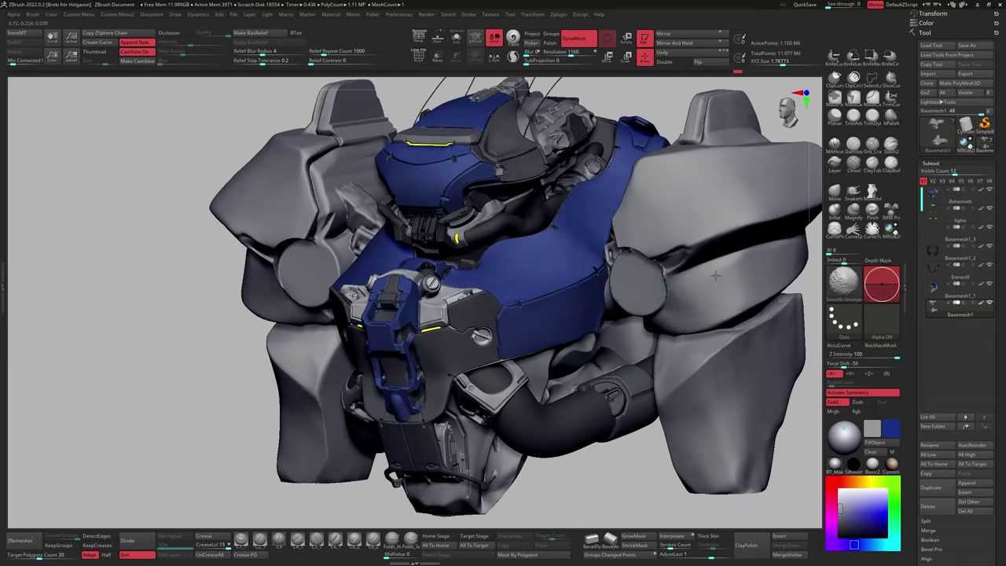
Carve a panel-line groove across the shoulder plate with a resized Layer brush.
key(b)
mouse_move(715, 275)
right_down()
mouse_move(676, 283)
mouse_move(707, 228)
mouse_move(814, 148)
right_up()
click(658, 289)
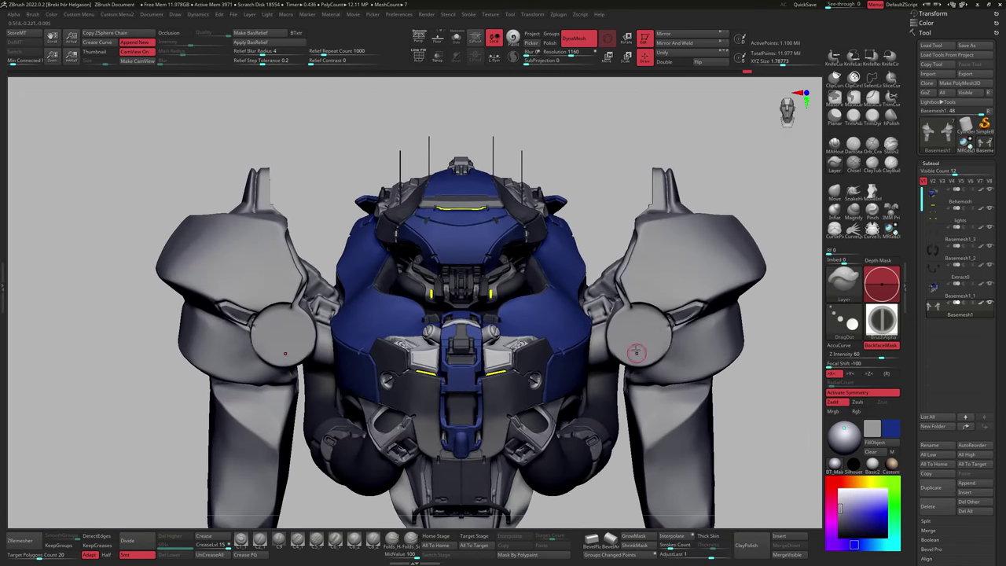
right_drag(632, 333, 628, 353)
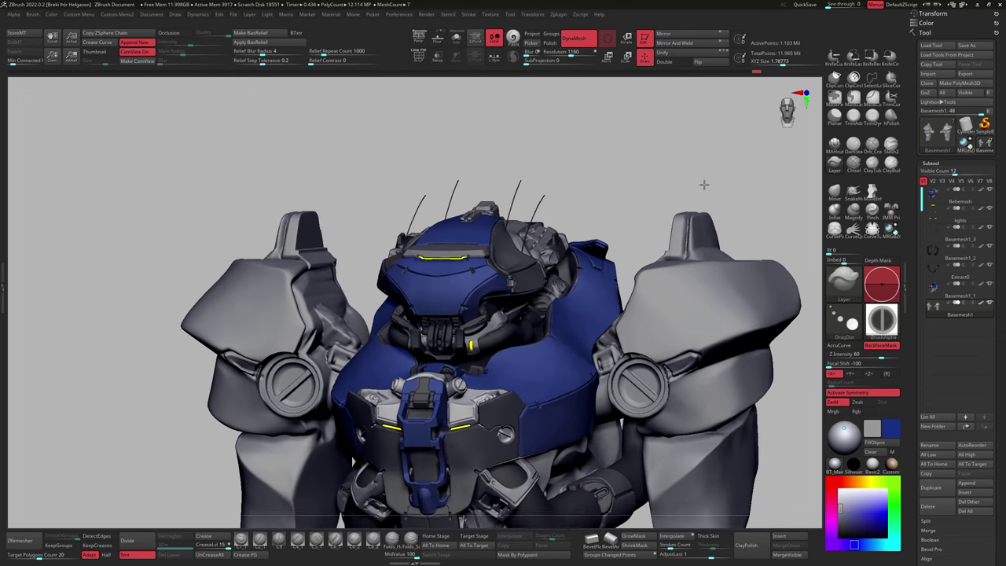
drag(703, 185, 757, 101)
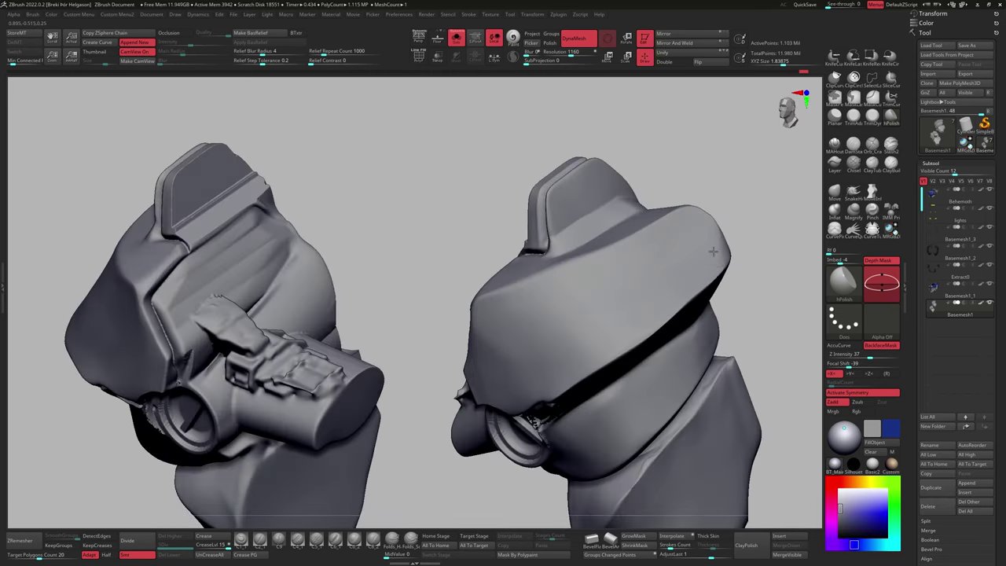
key(s)
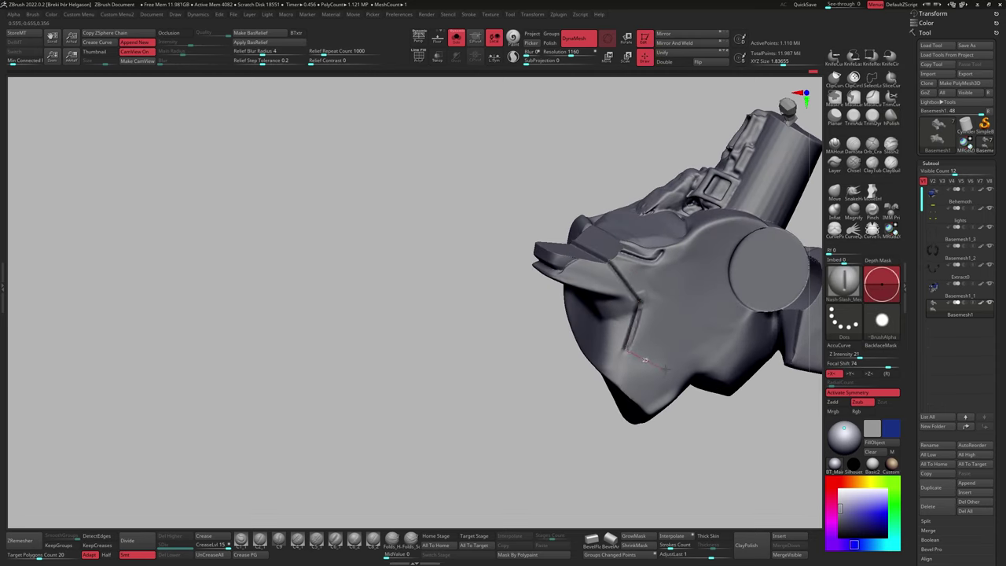
mouse_move(541, 395)
mouse_down()
mouse_move(660, 331)
mouse_move(731, 275)
mouse_move(818, 161)
mouse_up()
click(834, 162)
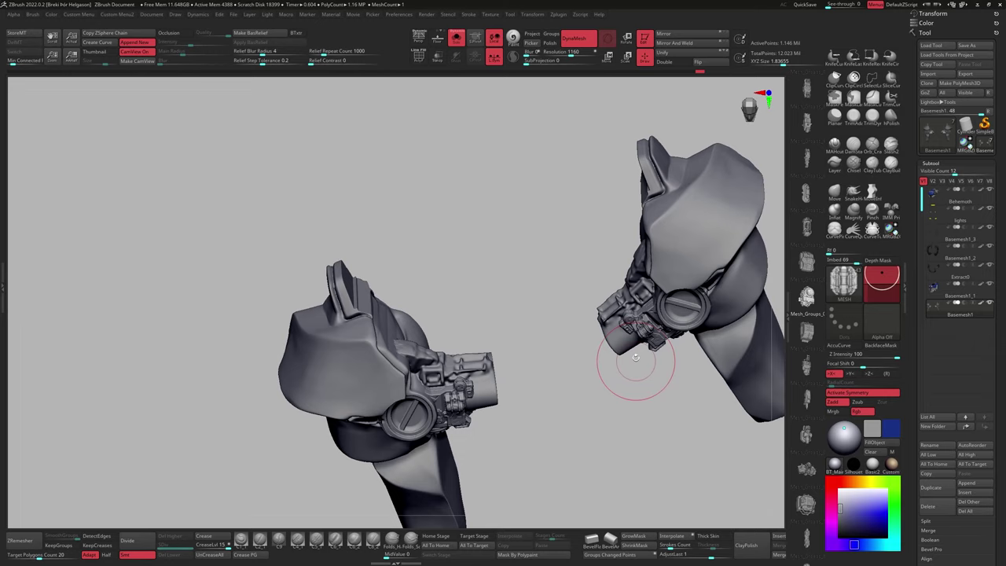
Choose the BODY insert-mesh brush from the custom brush menu.
drag(636, 358, 621, 306)
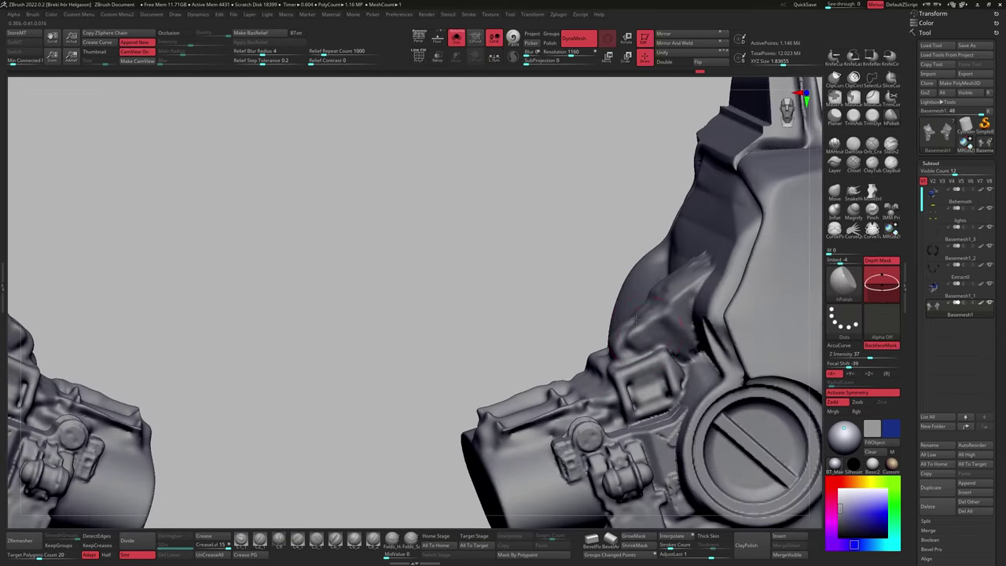
mouse_move(674, 295)
mouse_down()
mouse_move(651, 251)
mouse_move(794, 208)
mouse_up()
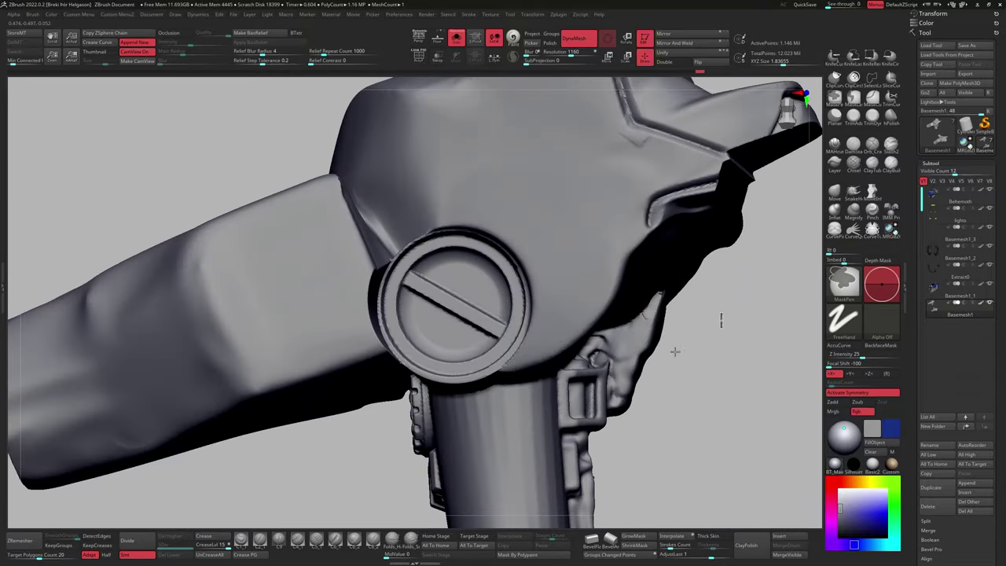
drag(550, 314, 768, 287)
key(space)
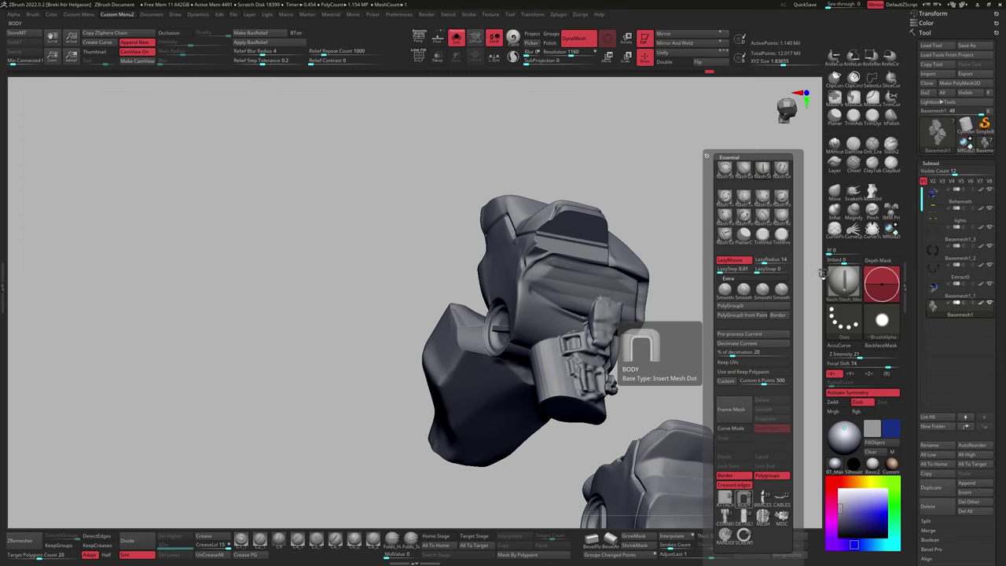
drag(822, 273, 786, 275)
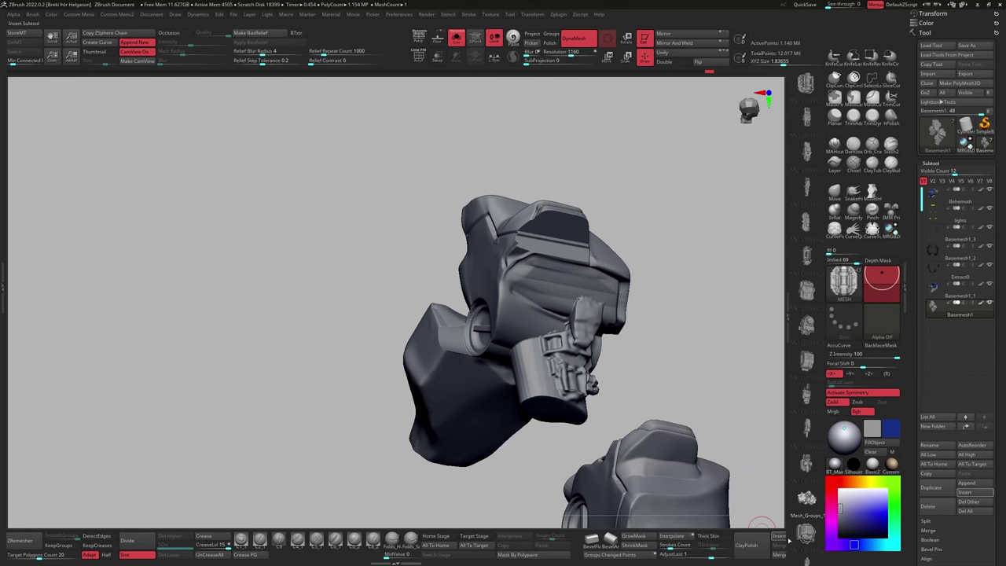
Lower the mechanical block above the round hatch with Transpose Move.
key(w)
drag(503, 393, 629, 191)
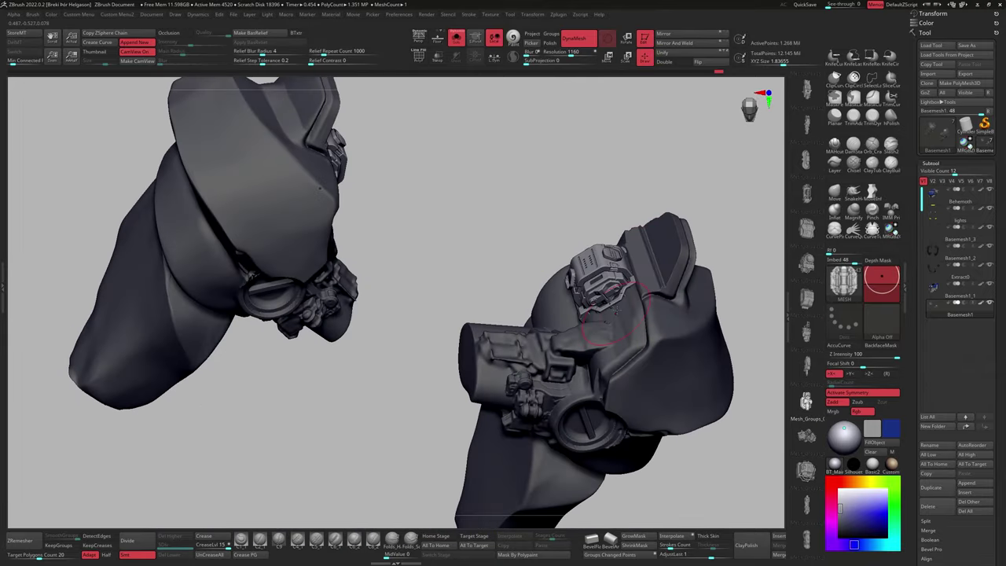
drag(616, 310, 625, 358)
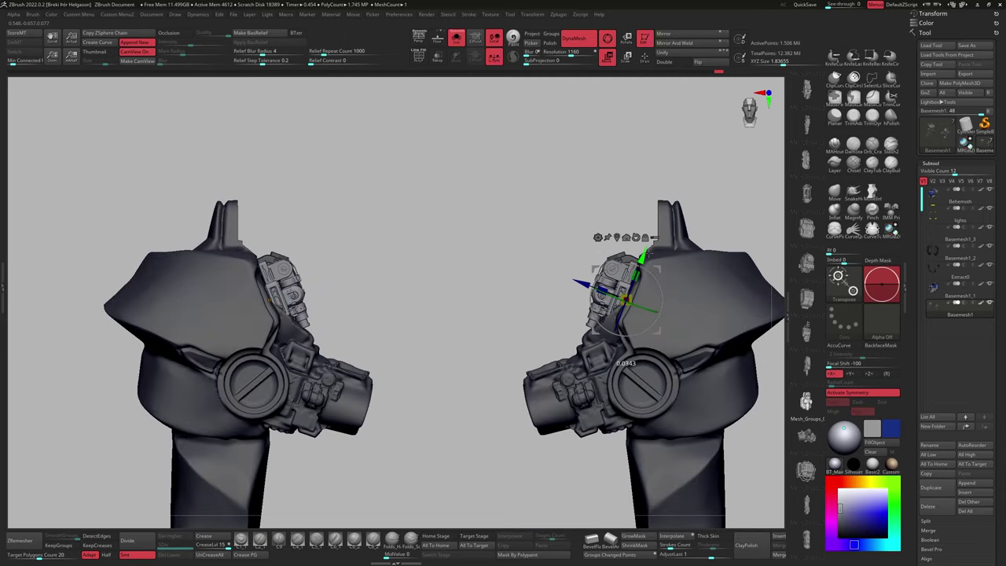
drag(629, 236, 807, 233)
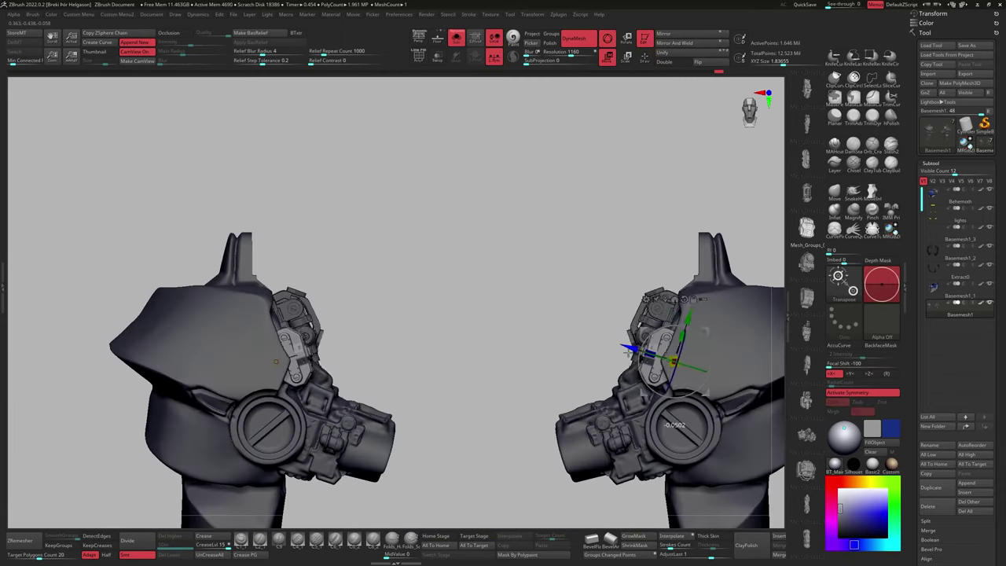
drag(573, 337, 727, 290)
mouse_move(527, 330)
mouse_down()
mouse_move(641, 258)
mouse_move(568, 217)
mouse_up()
key(q)
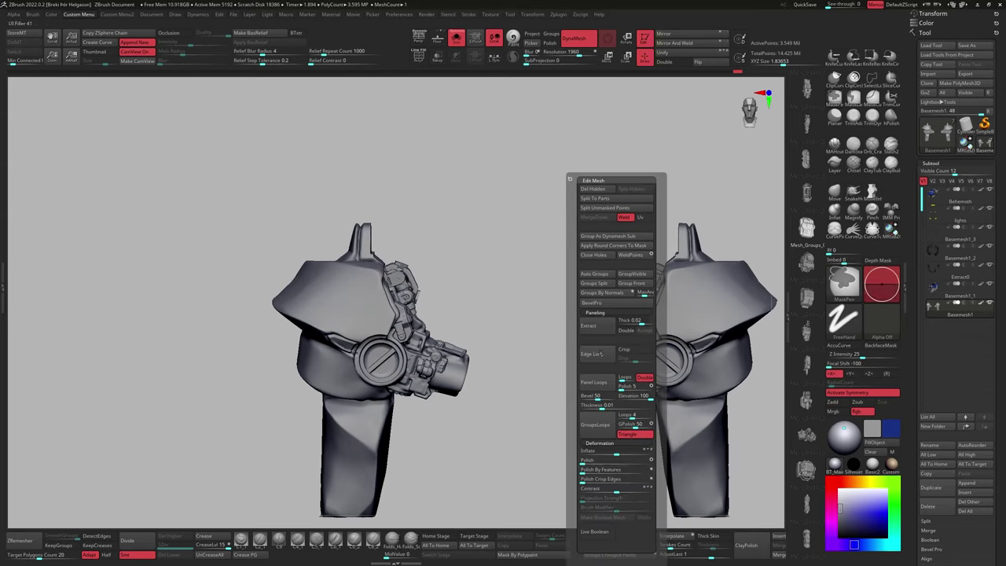
Select Basemesh1_1, solo it, and pick the Move brush.
alt+click(591, 355)
drag(591, 356, 589, 324)
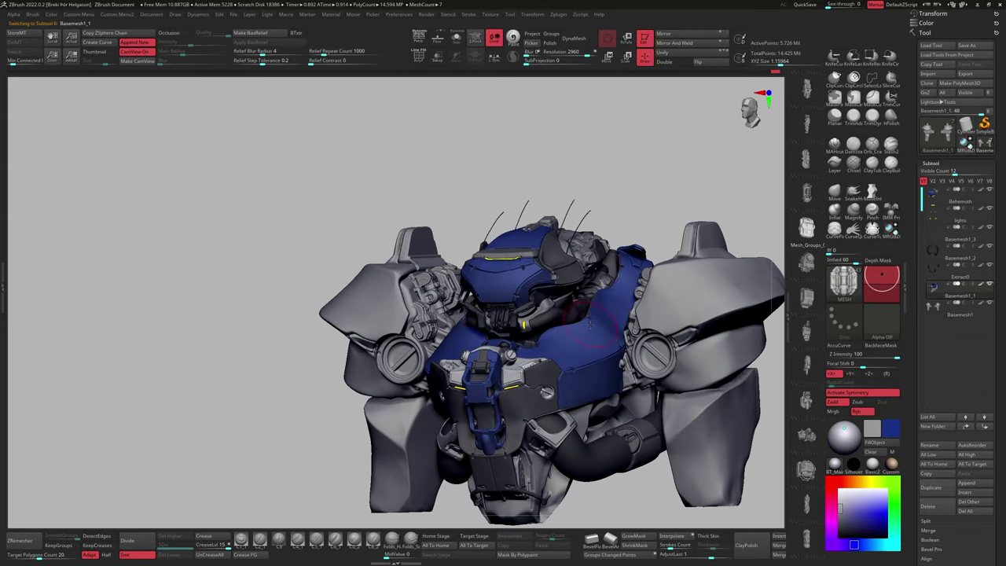
mouse_move(668, 267)
mouse_down()
mouse_move(648, 323)
mouse_move(626, 299)
mouse_move(675, 311)
mouse_move(644, 370)
mouse_move(646, 393)
mouse_move(739, 239)
mouse_move(635, 287)
mouse_move(684, 213)
mouse_move(692, 236)
mouse_up()
key(shift+s)
key(b)
key(m)
key(v)
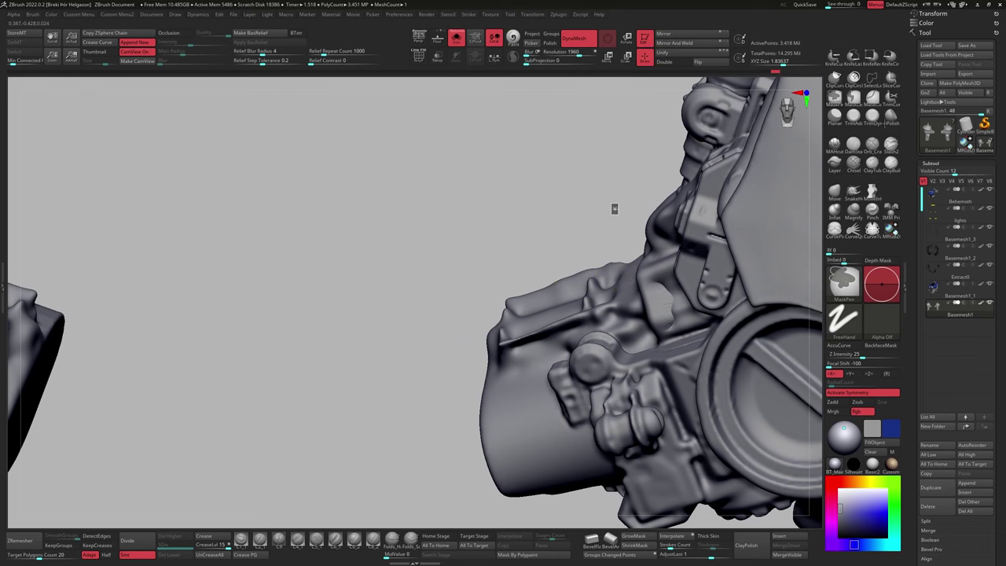
Move and polish the machinery and cylinder part around the shoulder's round hatch.
right_drag(683, 194, 656, 299)
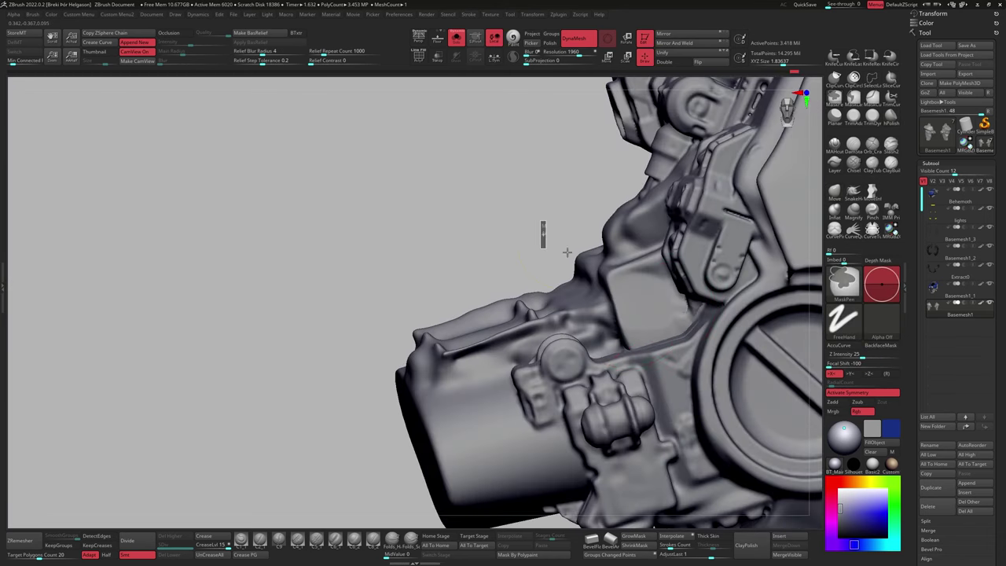
right_drag(672, 314, 606, 404)
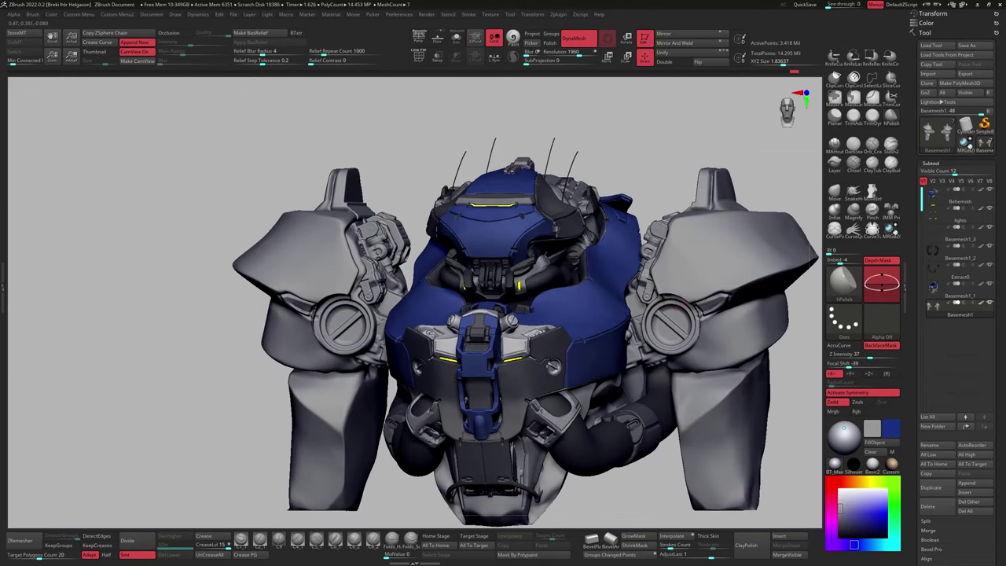
right_drag(673, 259, 652, 291)
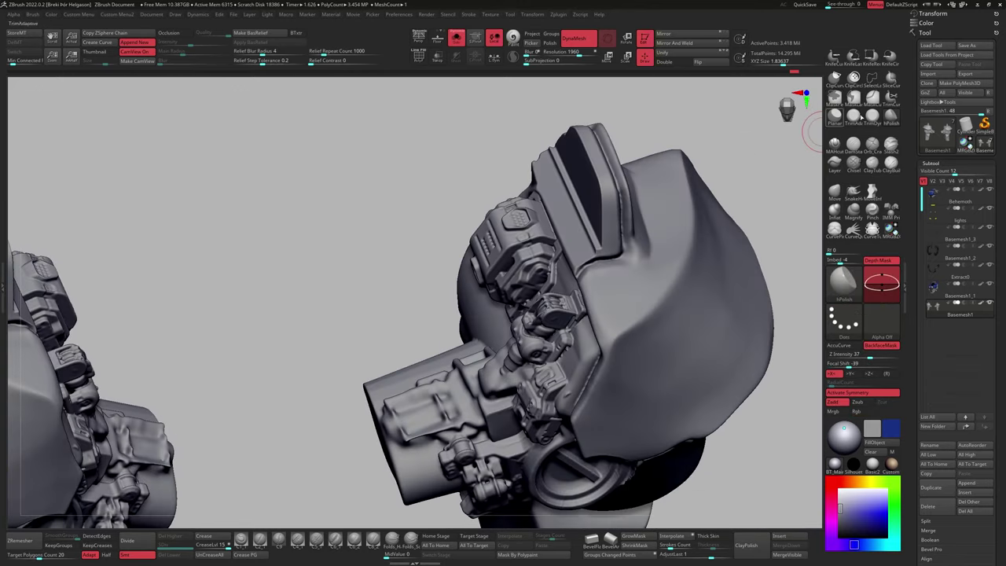
right_drag(646, 296, 640, 300)
mouse_move(672, 251)
right_down()
mouse_move(775, 168)
mouse_move(741, 292)
mouse_move(692, 292)
right_up()
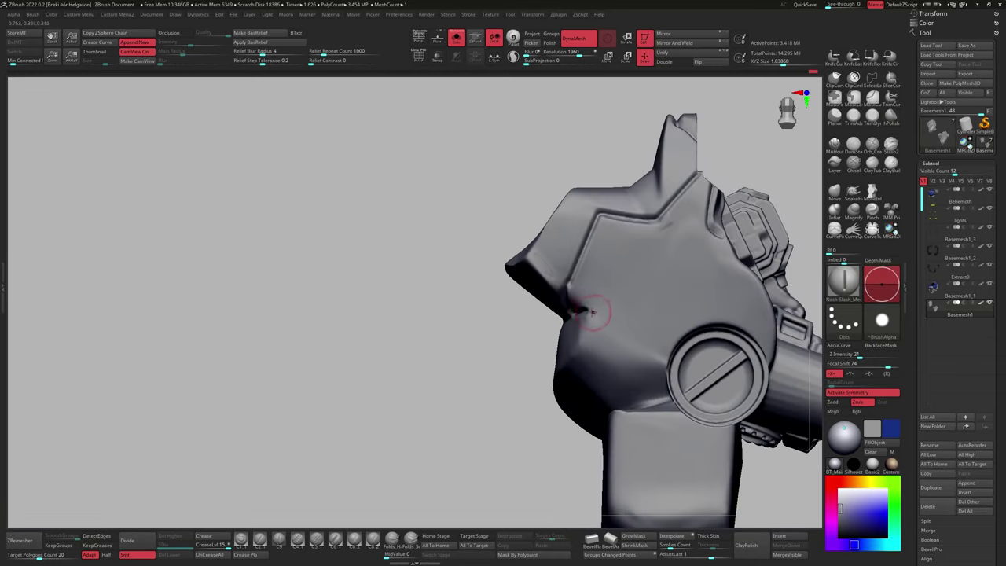
right_drag(752, 241, 731, 252)
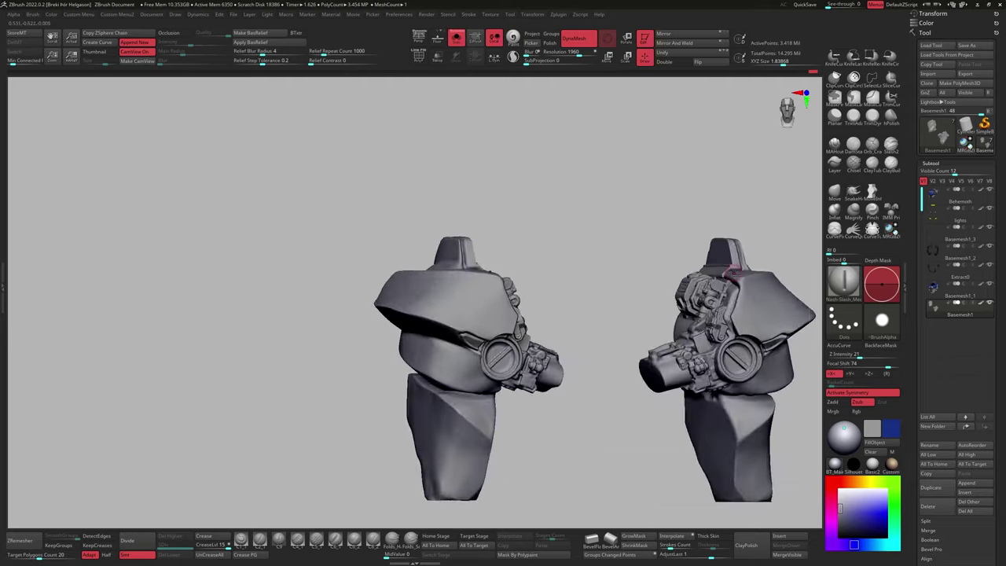
right_drag(668, 236, 612, 200)
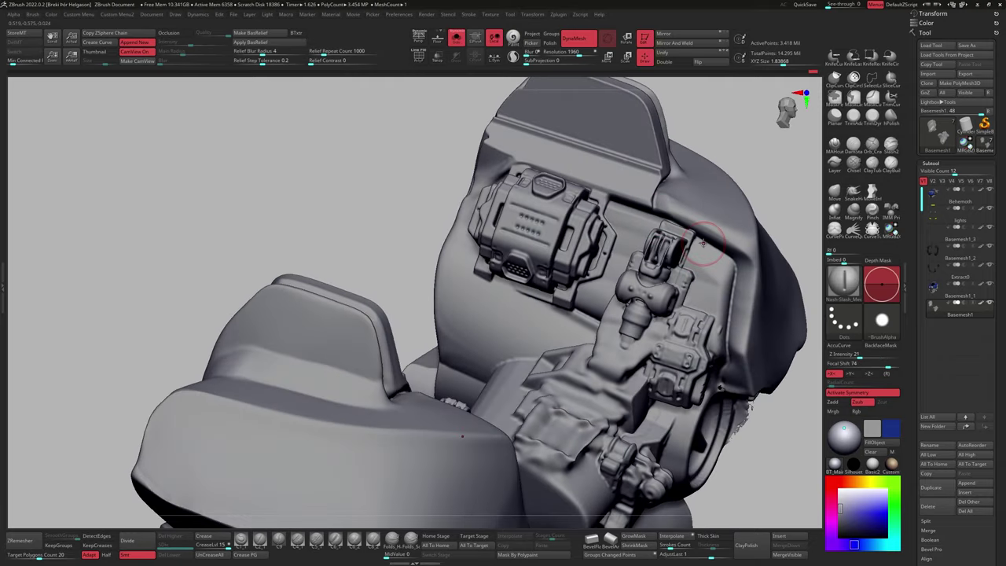
right_drag(597, 283, 699, 264)
right_drag(719, 348, 713, 316)
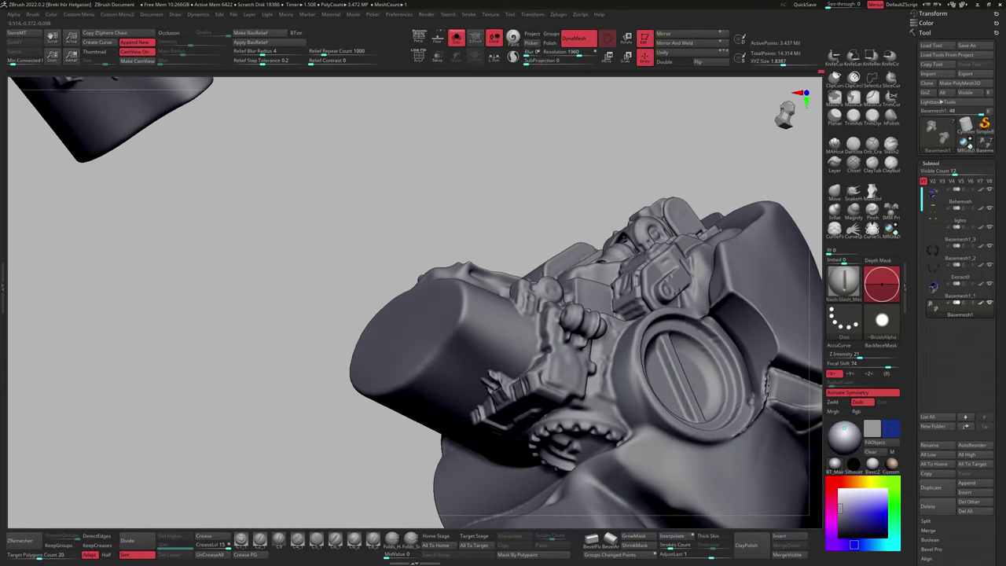
right_drag(692, 267, 709, 271)
Cut the side plate's ragged edge with ClipCurve and polish its faces with hPolish.
key(f)
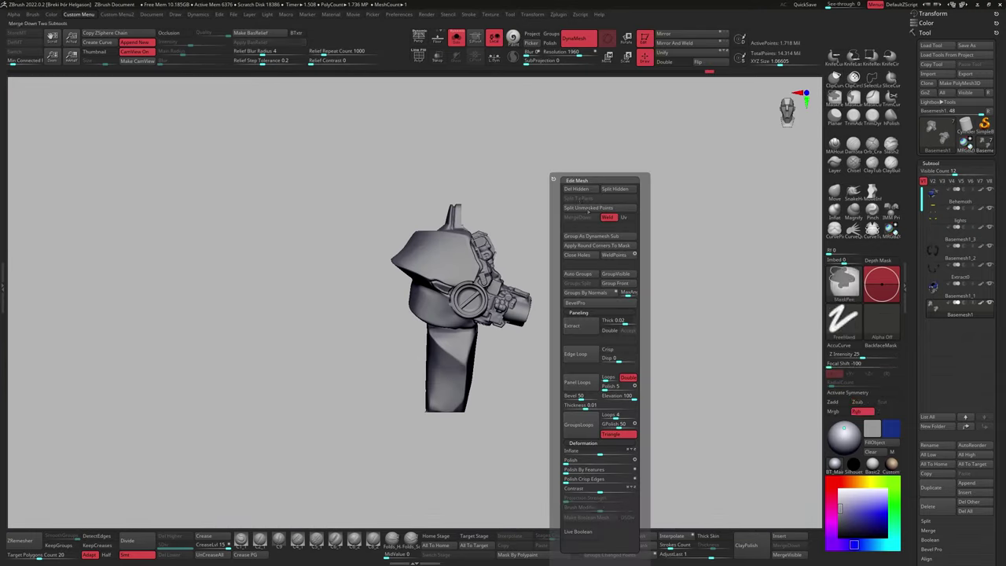
right_drag(589, 213, 513, 261)
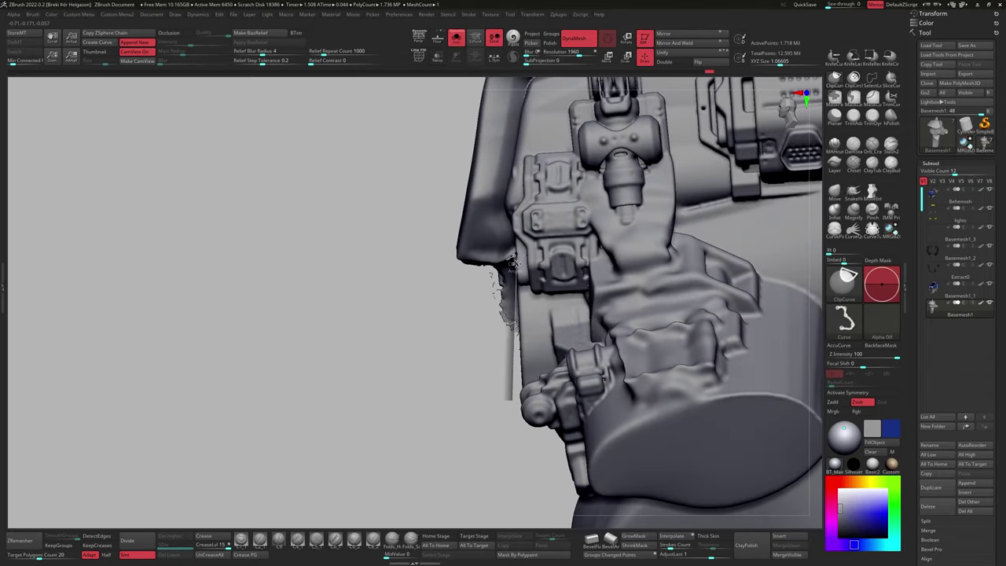
mouse_move(511, 297)
right_down()
mouse_move(485, 363)
mouse_move(551, 330)
mouse_move(668, 299)
mouse_move(743, 259)
mouse_move(523, 330)
right_up()
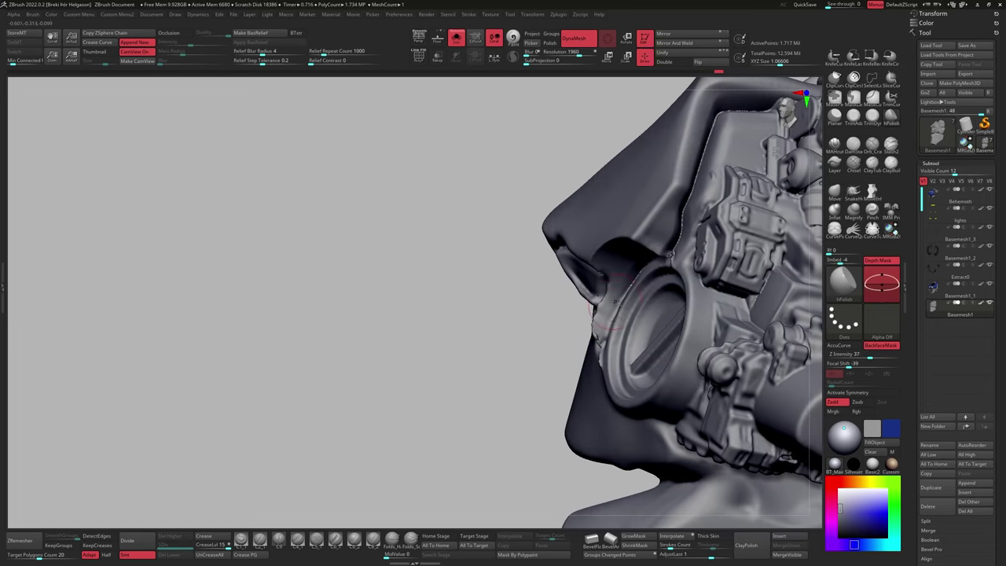
mouse_move(616, 300)
right_down()
mouse_move(612, 325)
mouse_move(589, 291)
mouse_move(613, 344)
mouse_move(652, 302)
right_up()
mouse_move(637, 250)
right_down()
mouse_move(621, 283)
mouse_move(550, 337)
mouse_move(605, 345)
mouse_move(562, 355)
mouse_move(588, 288)
mouse_move(762, 178)
mouse_move(587, 300)
right_up()
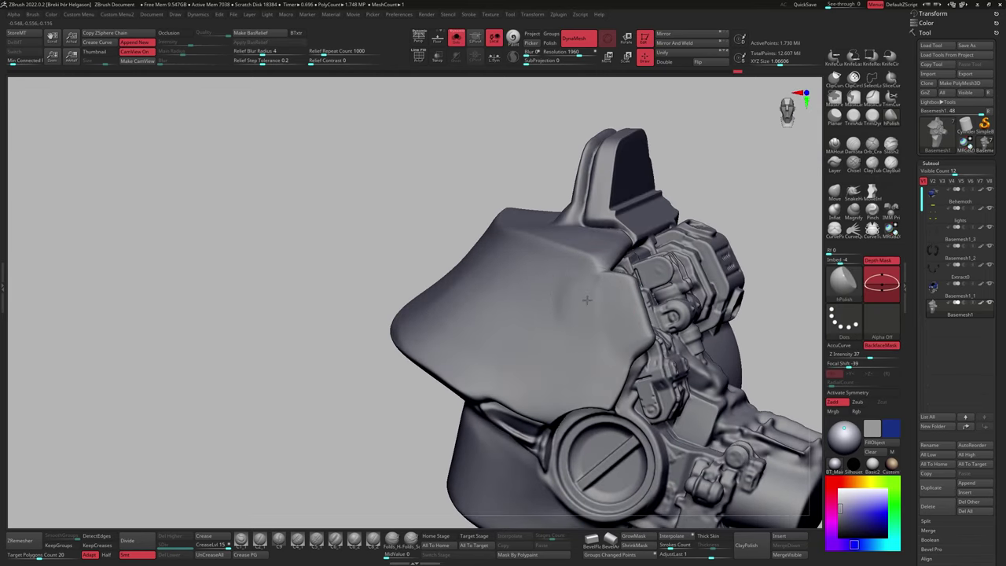
mouse_move(617, 344)
right_down()
mouse_move(491, 317)
mouse_move(536, 346)
mouse_move(615, 330)
mouse_move(589, 359)
mouse_move(617, 382)
mouse_move(605, 298)
mouse_move(591, 323)
mouse_move(576, 288)
right_up()
right_click(536, 346)
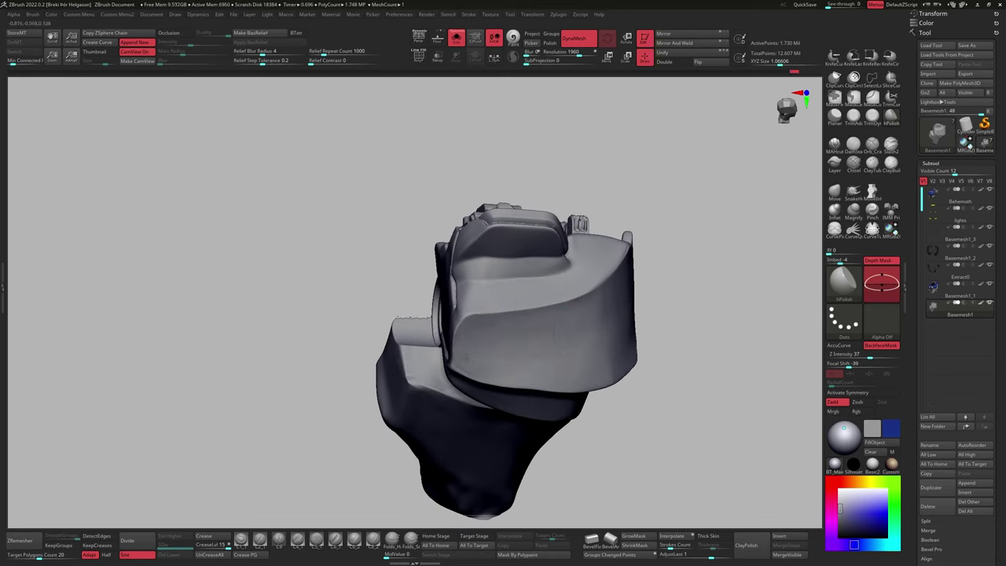
right_drag(503, 344, 586, 305)
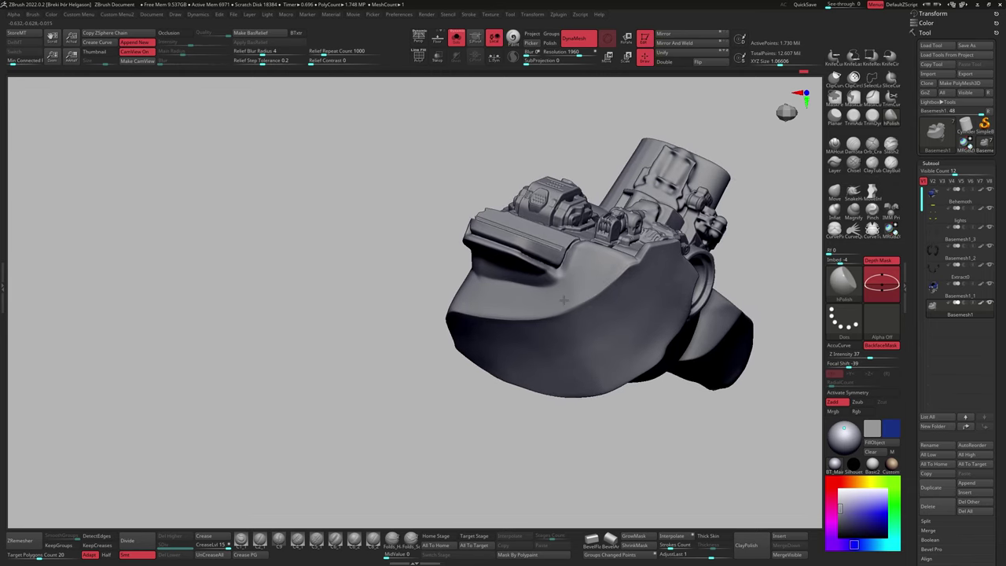
right_drag(488, 305, 460, 287)
Set up the hPolish brush and a slash-cutting brush for the grey helmet side plate.
right_click(569, 299)
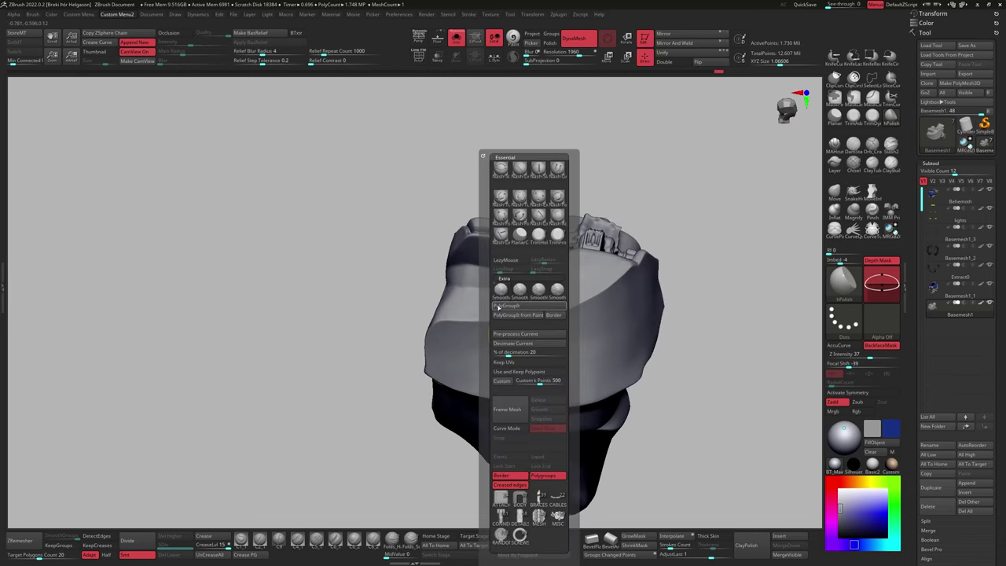
mouse_move(569, 299)
right_down()
mouse_move(526, 315)
mouse_move(579, 326)
mouse_move(574, 288)
mouse_move(503, 330)
right_up()
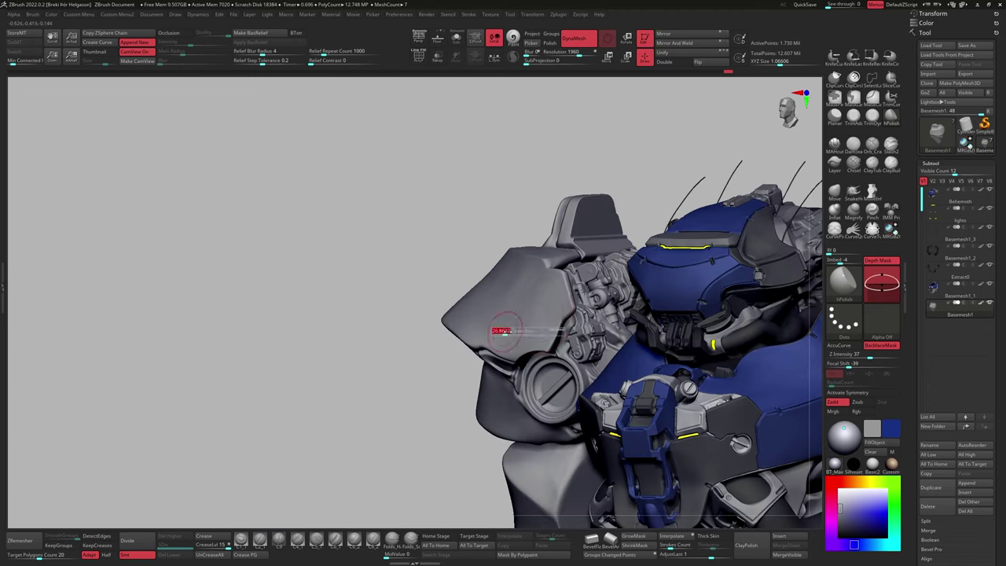
right_drag(530, 291, 522, 300)
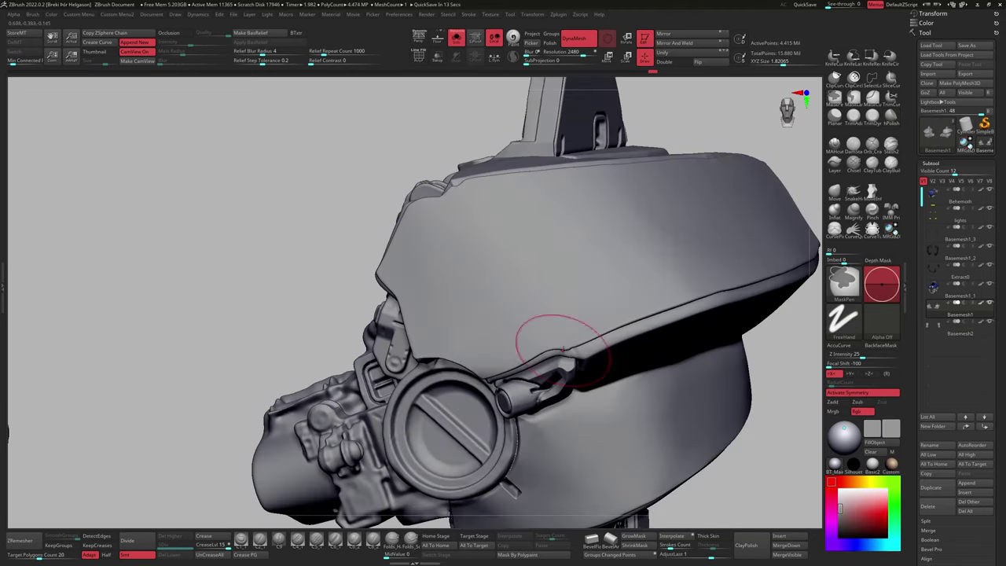
mouse_move(550, 348)
right_down()
mouse_move(718, 269)
mouse_move(652, 315)
mouse_move(624, 309)
mouse_move(615, 326)
right_up()
key(b)
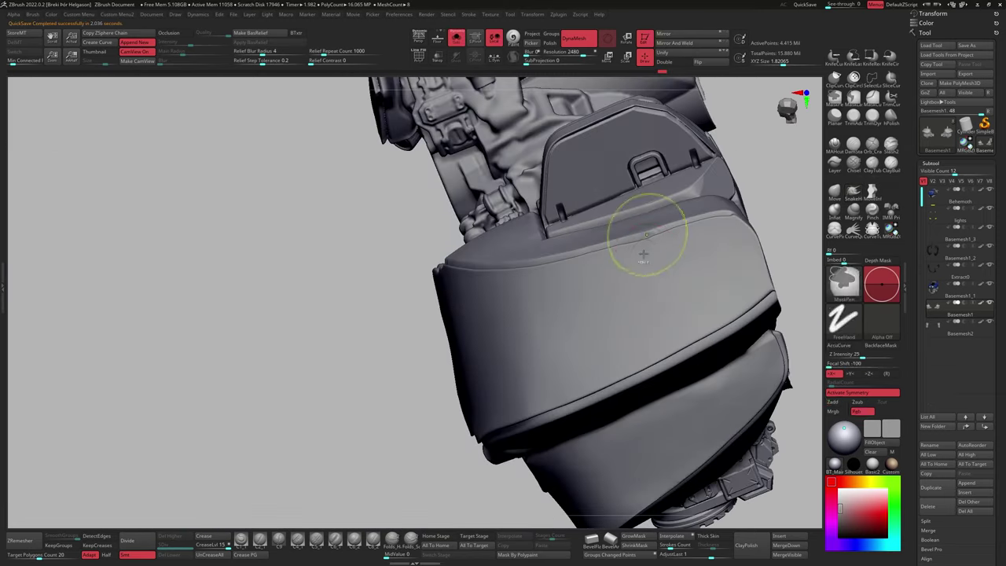
mouse_move(644, 254)
right_down()
mouse_move(584, 285)
mouse_move(629, 236)
mouse_move(817, 116)
mouse_move(492, 308)
mouse_move(512, 301)
right_up()
key(b)
key(h)
key(p)
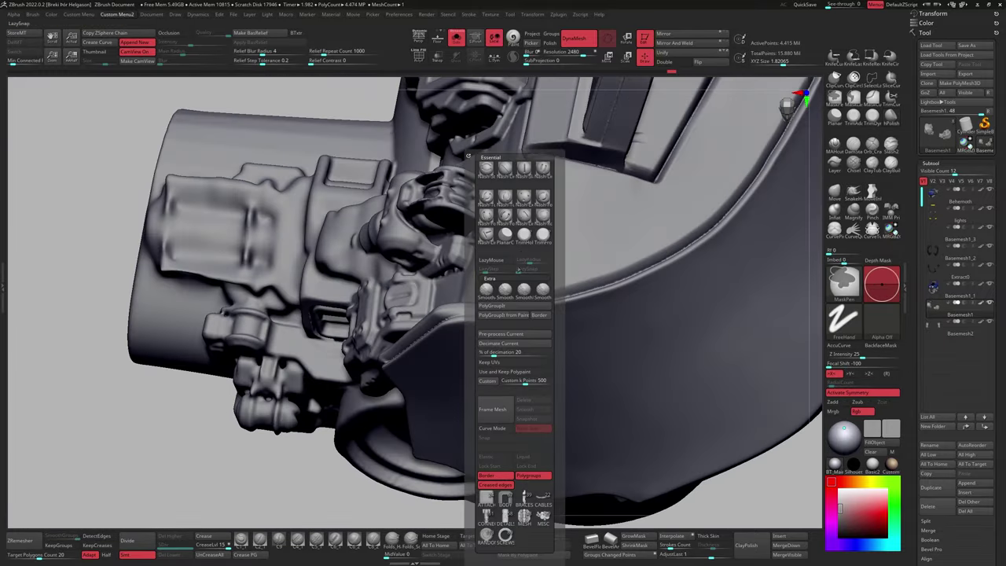
click(485, 168)
mouse_move(485, 167)
right_down()
mouse_move(558, 235)
mouse_move(450, 254)
mouse_move(534, 285)
mouse_move(560, 318)
mouse_move(493, 348)
mouse_move(485, 382)
mouse_move(449, 217)
mouse_move(532, 267)
mouse_move(579, 262)
mouse_move(567, 363)
mouse_move(576, 265)
right_up()
Solo the helmet and polish and carve crisp seam lines along its side plate.
key(ctrl+shift+s)
mouse_move(640, 242)
right_down()
mouse_move(602, 400)
mouse_move(665, 364)
mouse_move(676, 349)
mouse_move(516, 359)
mouse_move(573, 299)
mouse_move(594, 330)
right_up()
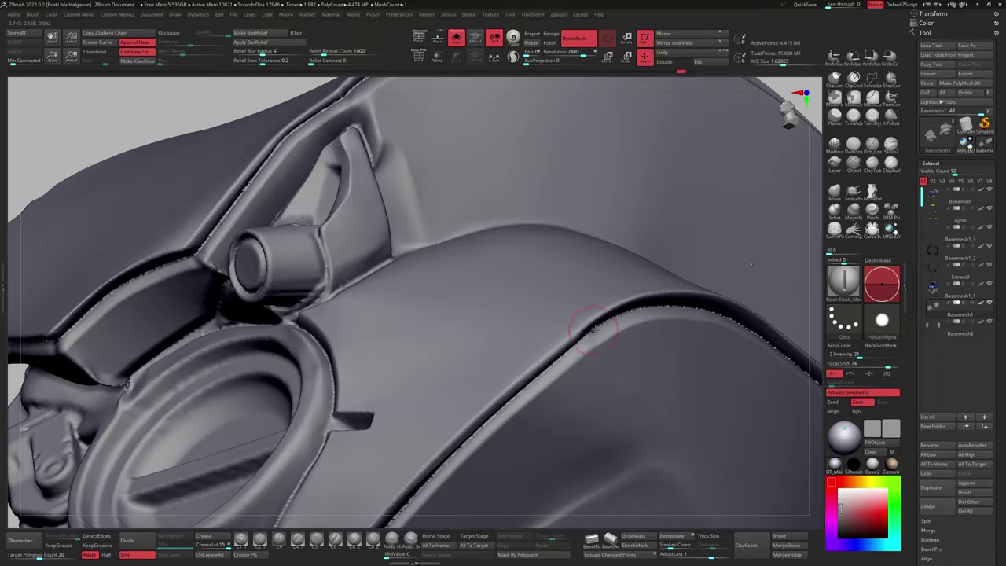
mouse_move(517, 391)
right_down()
mouse_move(476, 360)
mouse_move(718, 225)
mouse_move(520, 322)
mouse_move(550, 330)
mouse_move(566, 314)
right_up()
key(s)
key(space)
click(566, 236)
right_drag(565, 235, 491, 455)
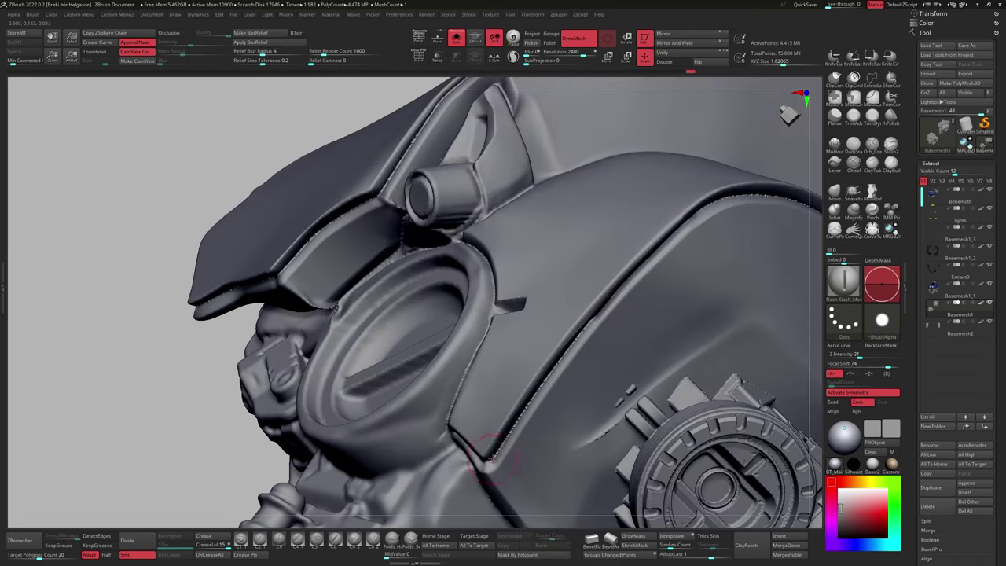
right_drag(516, 422, 565, 337)
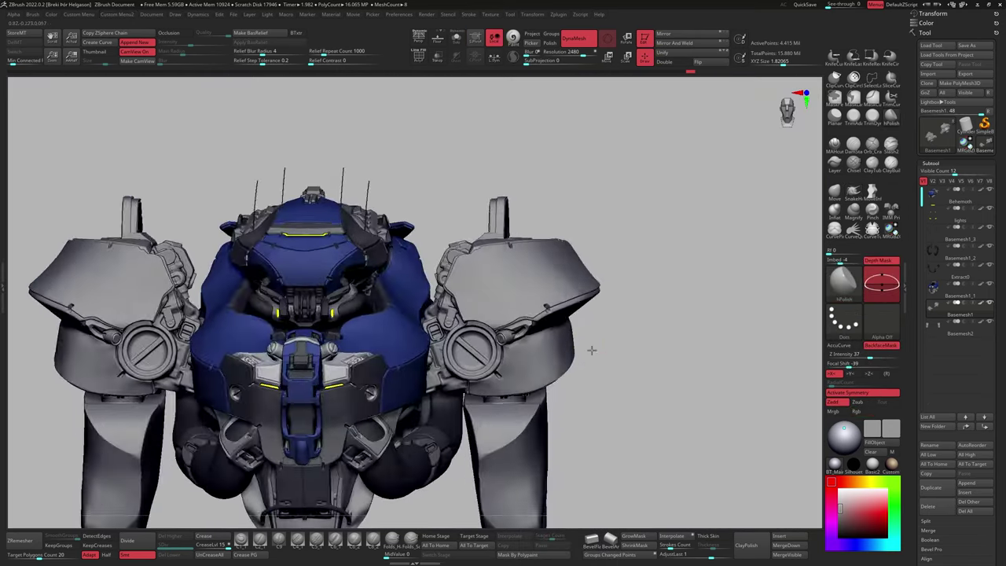
mouse_move(591, 348)
right_down()
mouse_move(637, 398)
mouse_move(597, 370)
right_up()
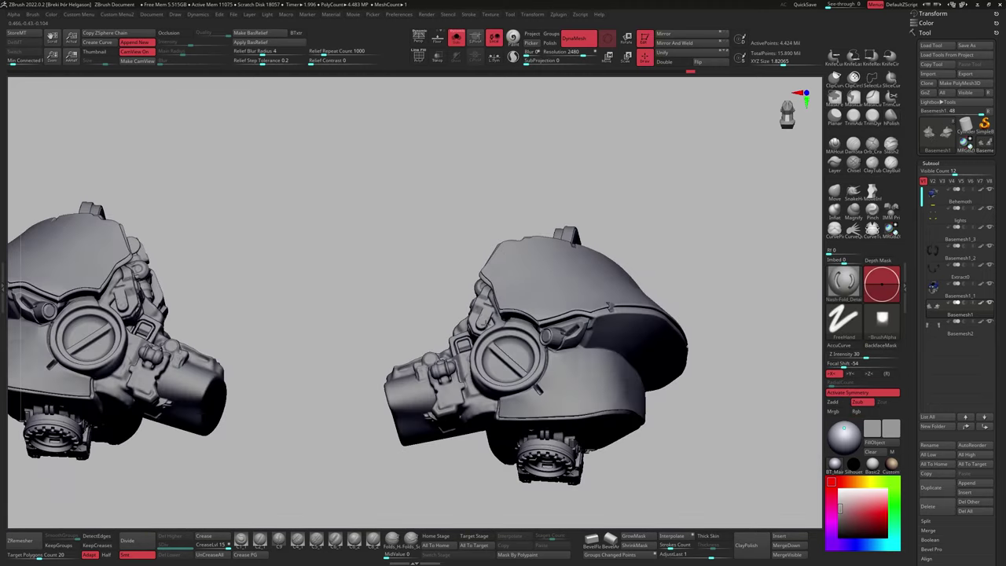
right_drag(471, 299, 503, 283)
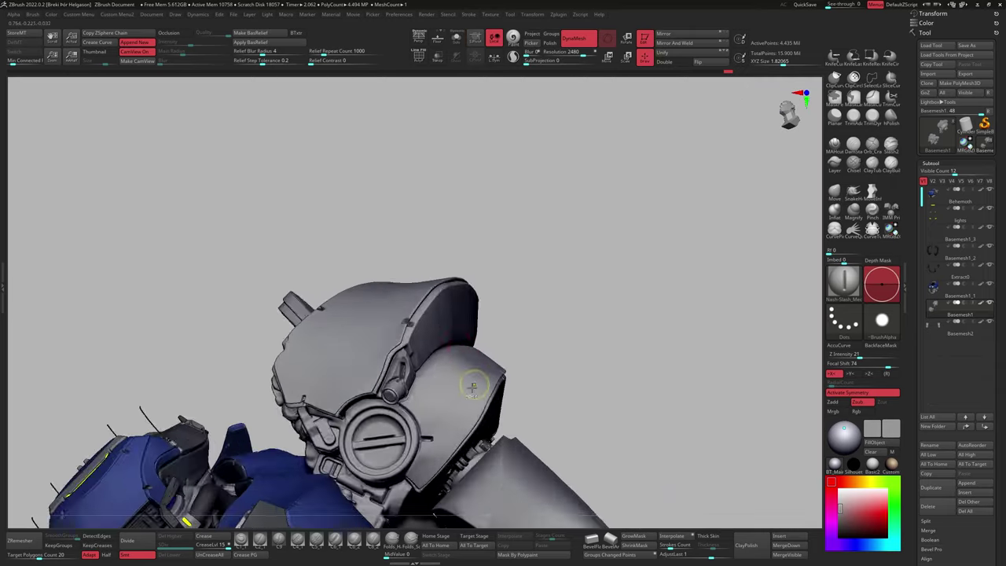
Continue refining the helmet plates at Z Intensity 60.
drag(772, 179, 632, 187)
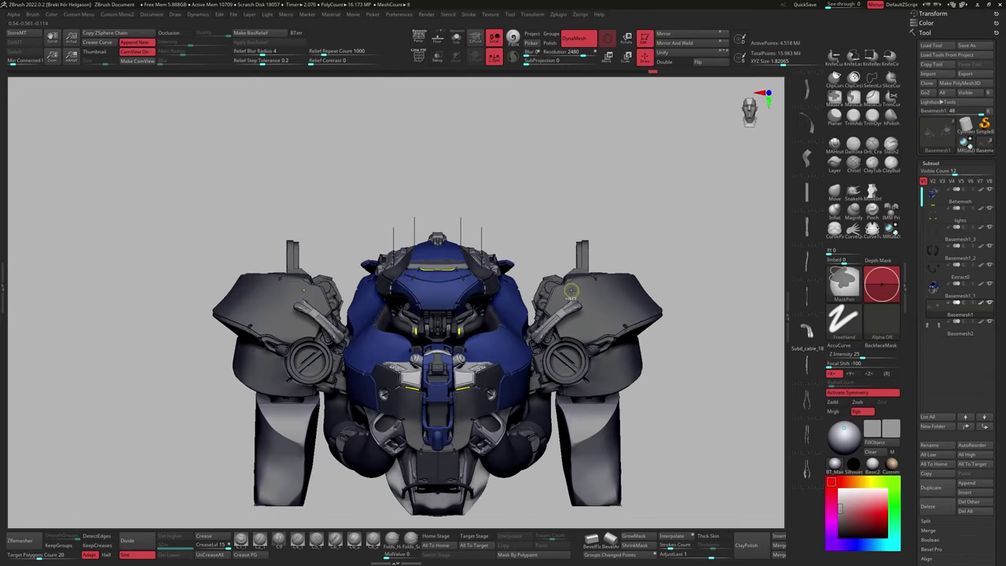
Solo the two shoulder pieces and pick the Paint brush from the custom menu.
key(alt+s)
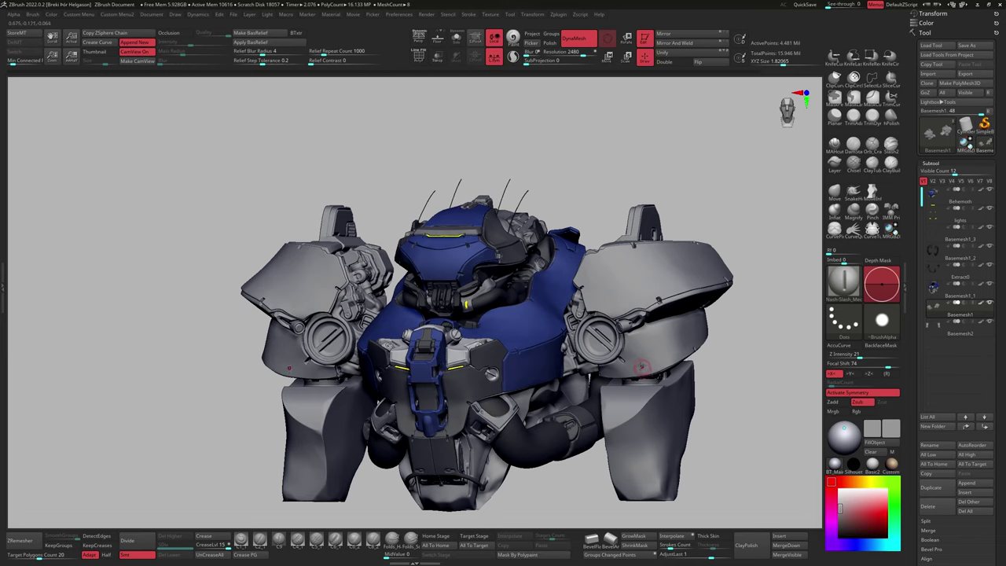
key(space)
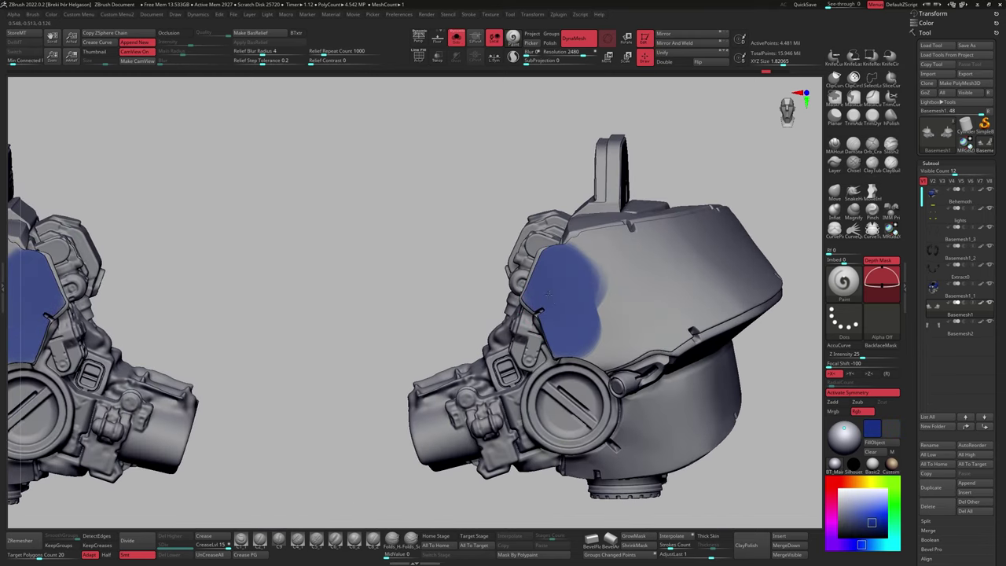
Paint the outer shell panels of both shoulder pieces, Basemesh1_1 and Basemesh1, blue.
mouse_move(547, 292)
right_down()
mouse_move(588, 338)
mouse_move(645, 297)
mouse_move(489, 443)
mouse_move(516, 406)
mouse_move(561, 381)
mouse_move(545, 395)
mouse_move(542, 367)
mouse_move(602, 321)
mouse_move(476, 332)
mouse_move(606, 265)
mouse_move(583, 253)
mouse_move(580, 234)
mouse_move(590, 252)
mouse_move(550, 415)
mouse_move(524, 329)
right_up()
key(shift+alt+s)
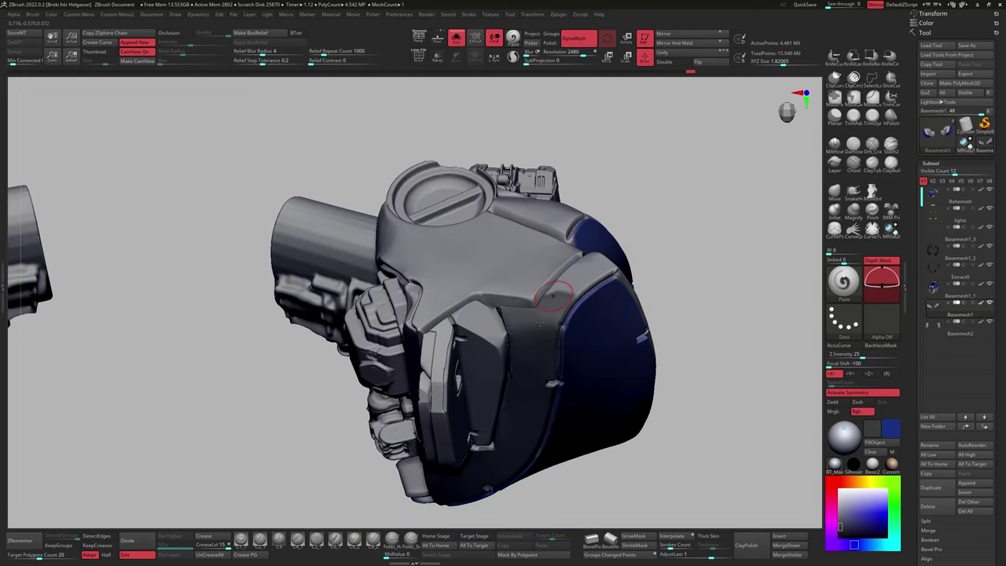
mouse_move(553, 296)
right_down()
mouse_move(537, 335)
mouse_move(559, 300)
mouse_move(554, 281)
mouse_move(582, 288)
mouse_move(687, 191)
mouse_move(634, 175)
mouse_move(633, 201)
mouse_move(640, 179)
right_up()
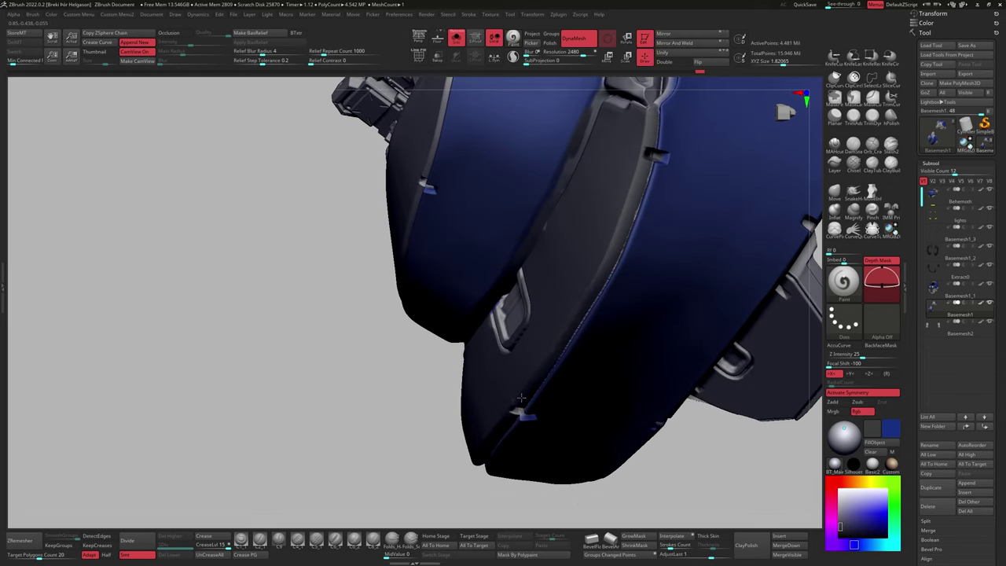
right_drag(522, 399, 589, 354)
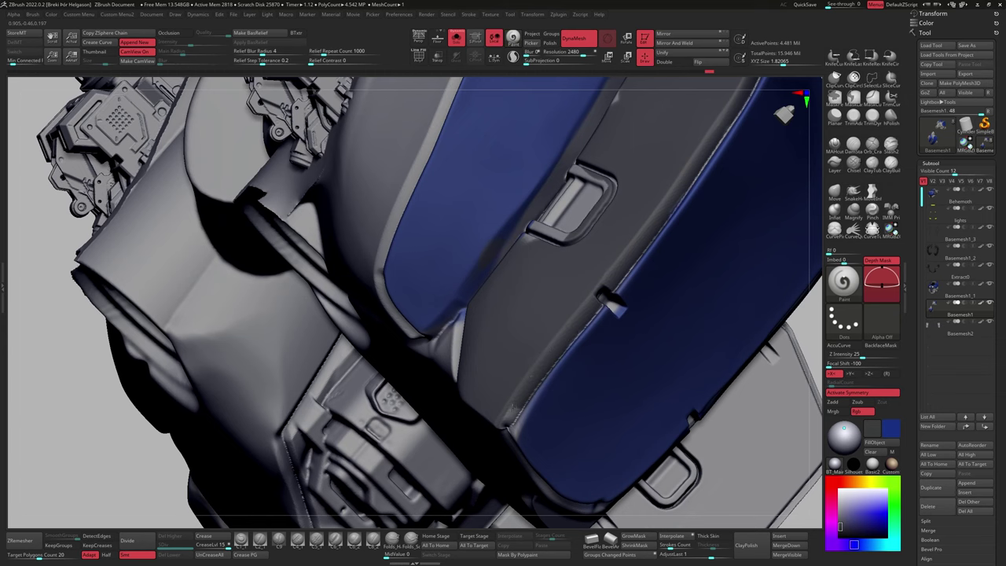
right_drag(512, 406, 560, 296)
right_drag(583, 424, 544, 401)
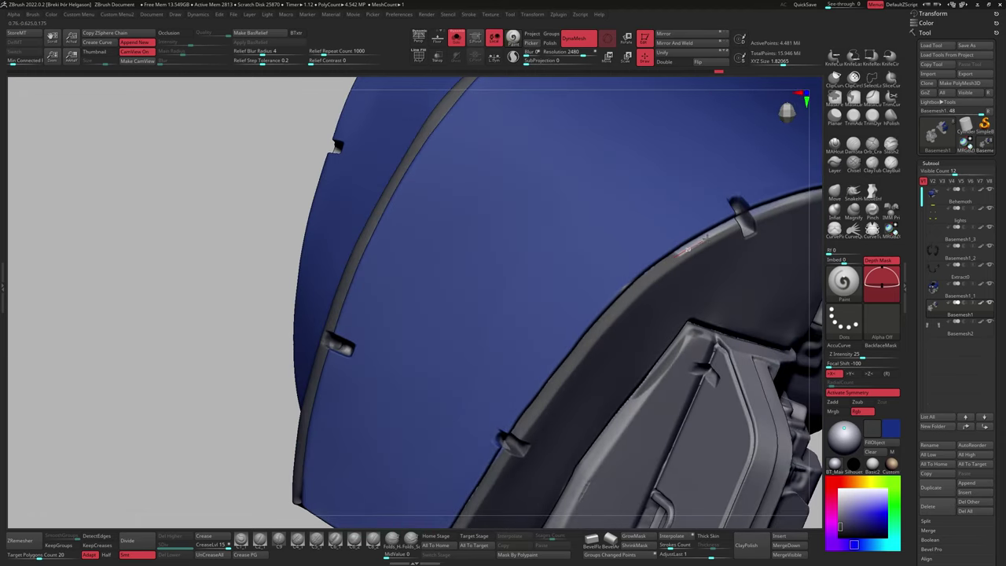
right_drag(680, 250, 604, 313)
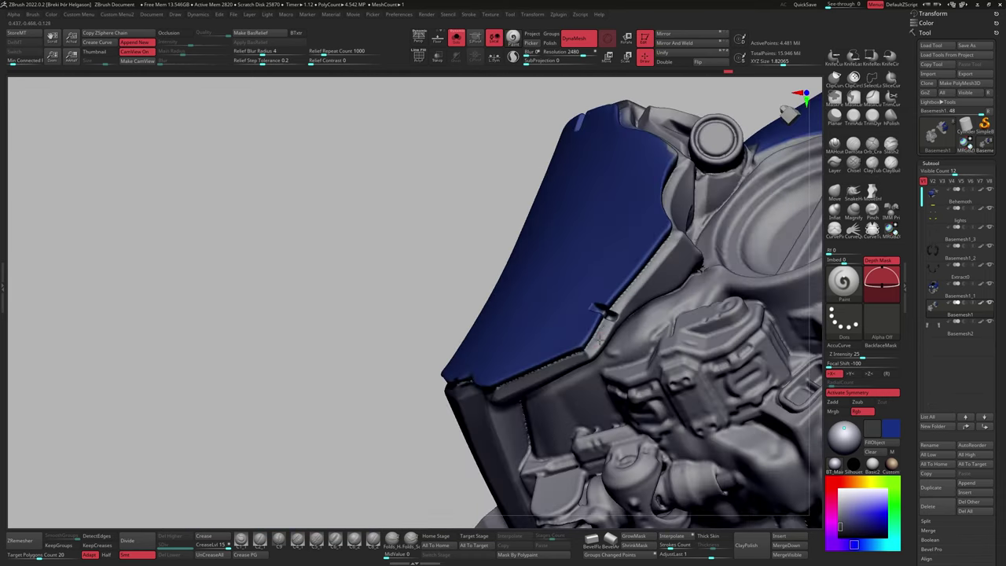
right_drag(565, 359, 558, 285)
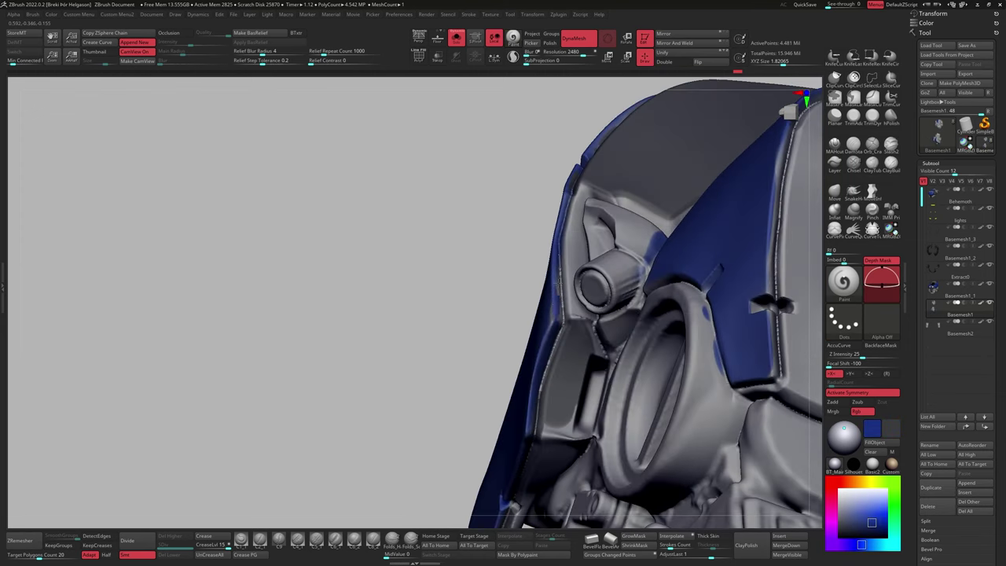
right_drag(547, 336, 550, 240)
right_drag(576, 303, 591, 344)
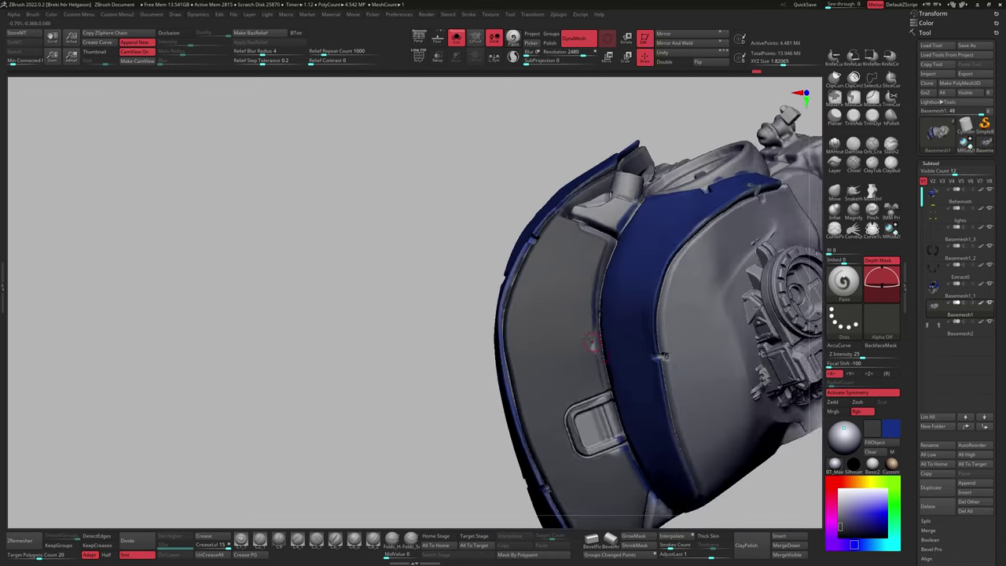
ctrl+right_drag(597, 403, 601, 326)
alt+click(597, 370)
alt+click(598, 346)
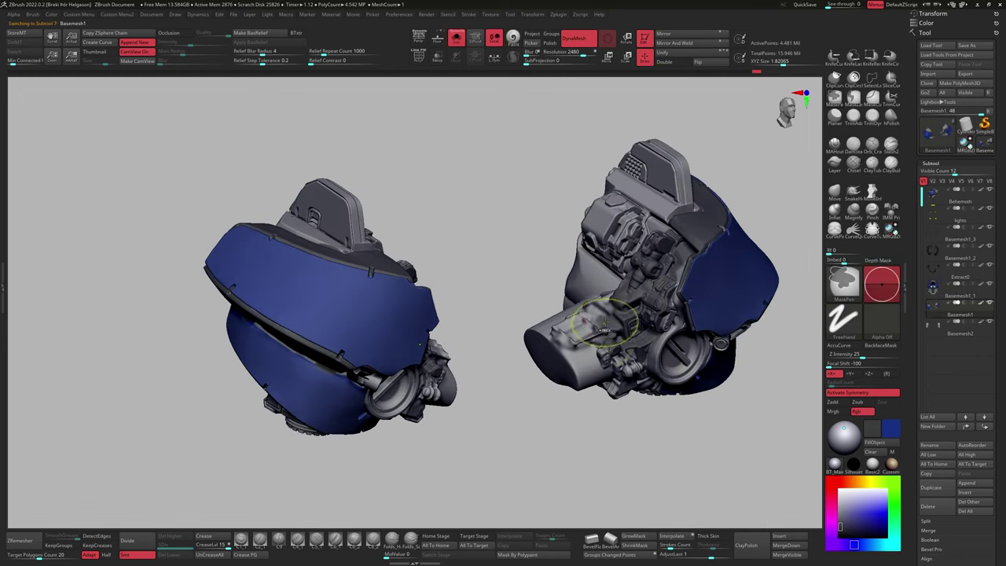
Orbit both shoulder pieces to a lower angle until the round cap faces forward.
right_drag(817, 415, 762, 385)
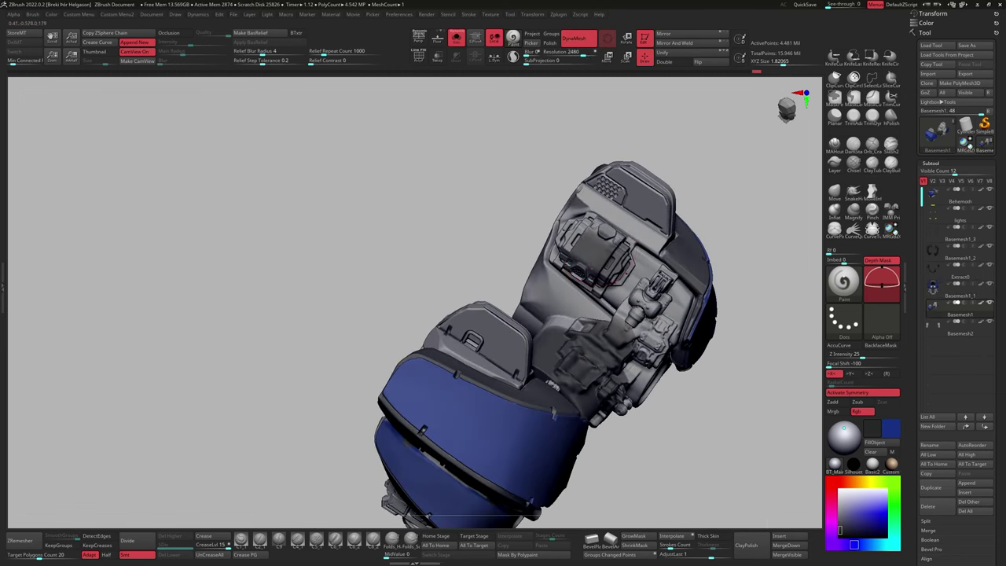
right_drag(543, 321, 660, 324)
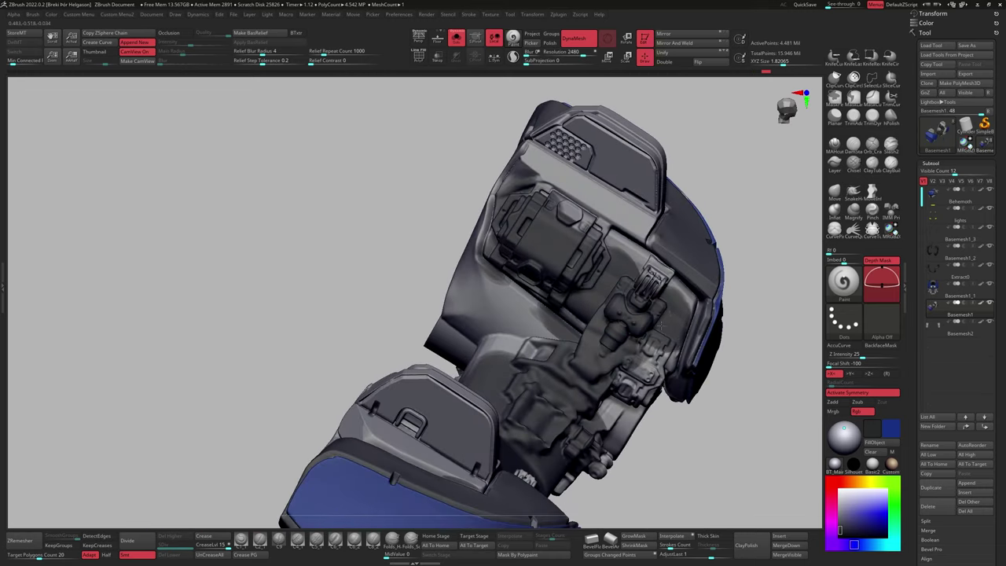
right_drag(658, 279, 742, 283)
drag(515, 312, 571, 374)
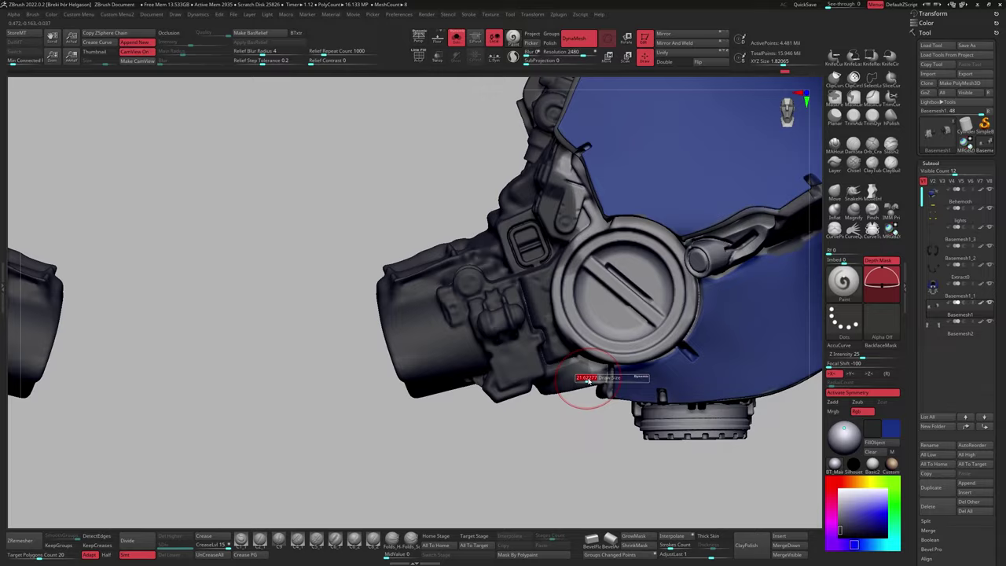
Zoom in on one shoulder piece to inspect its fin, blue panel and latch area.
drag(580, 391, 561, 299)
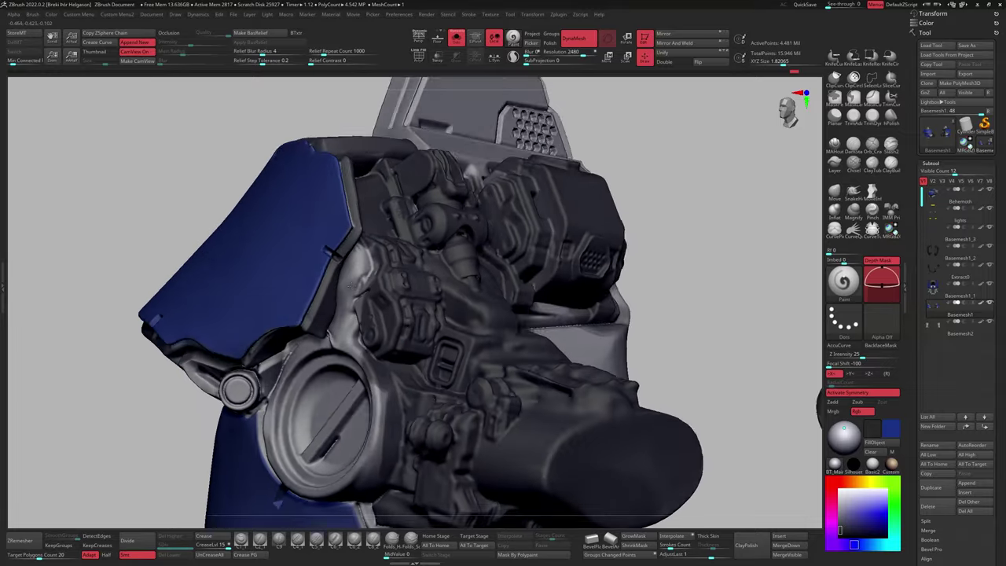
drag(389, 310, 303, 289)
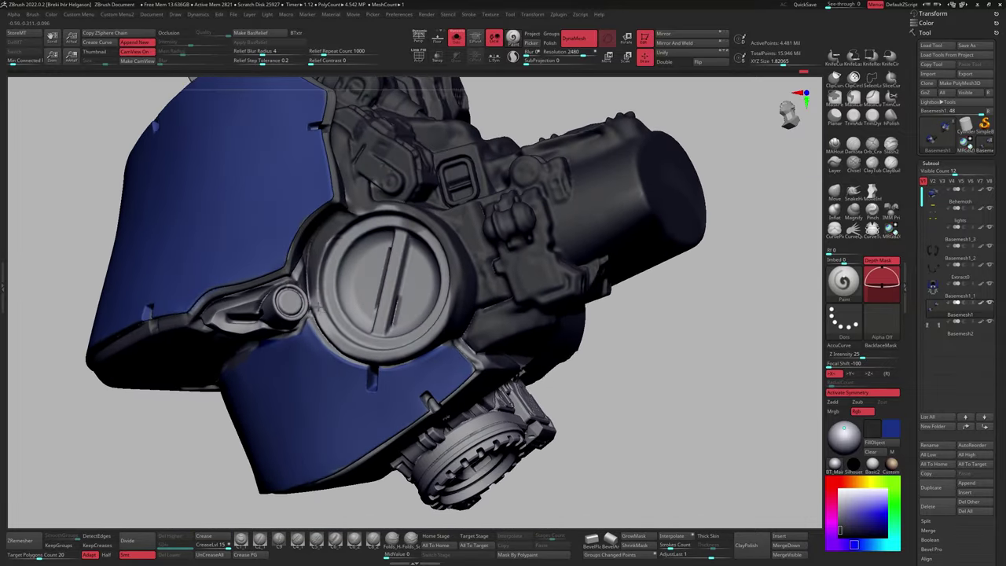
drag(452, 303, 533, 339)
mouse_move(586, 317)
mouse_down()
mouse_move(542, 339)
mouse_move(510, 261)
mouse_up()
drag(452, 380, 460, 391)
drag(469, 357, 507, 410)
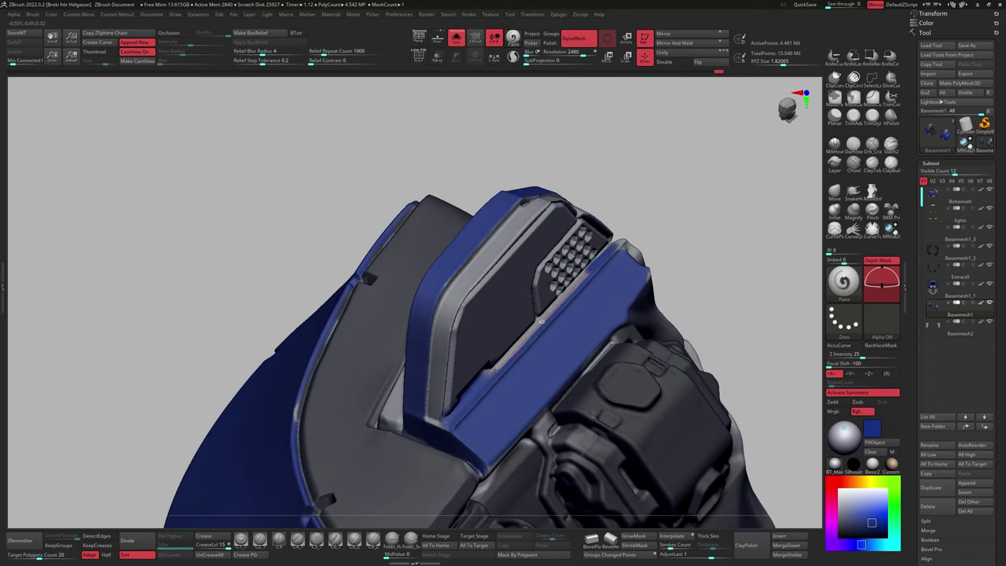
mouse_move(541, 321)
mouse_down()
mouse_move(305, 437)
mouse_move(510, 299)
mouse_up()
mouse_move(583, 267)
mouse_down()
mouse_move(388, 388)
mouse_move(424, 387)
mouse_move(474, 321)
mouse_move(487, 368)
mouse_up()
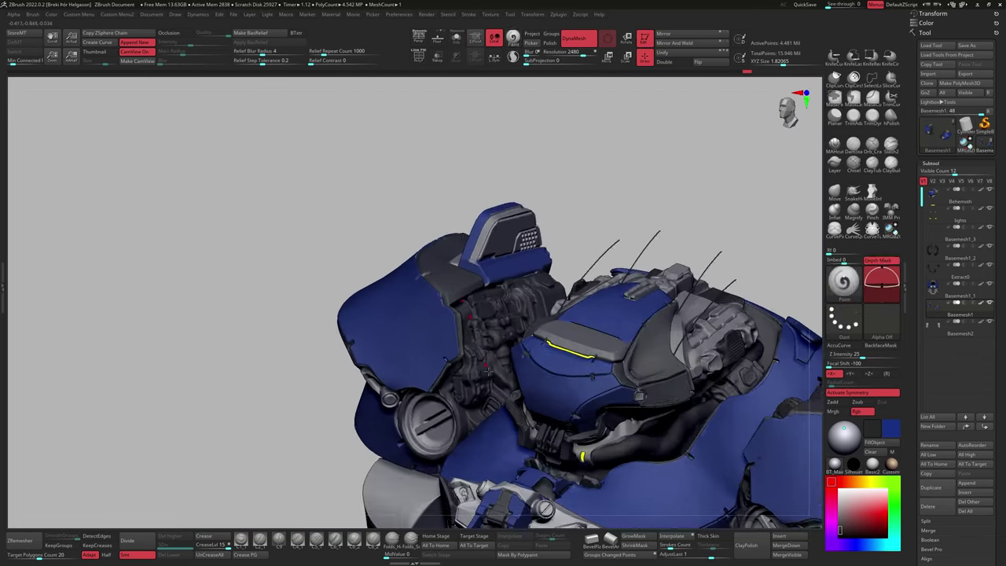
Frame the right shoulder's round cap, switch to the Paint brush and swap main/secondary colours.
shift+drag(482, 299, 807, 260)
drag(773, 463, 588, 376)
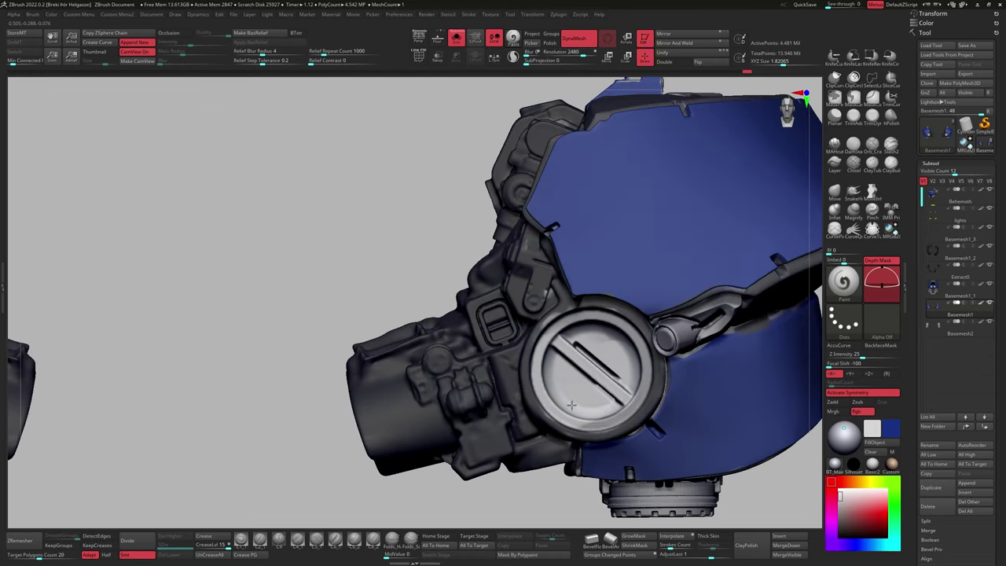
mouse_move(630, 341)
mouse_down()
mouse_move(619, 235)
mouse_move(648, 288)
mouse_move(550, 285)
mouse_move(557, 301)
mouse_move(501, 363)
mouse_move(657, 375)
mouse_up()
drag(622, 343, 608, 373)
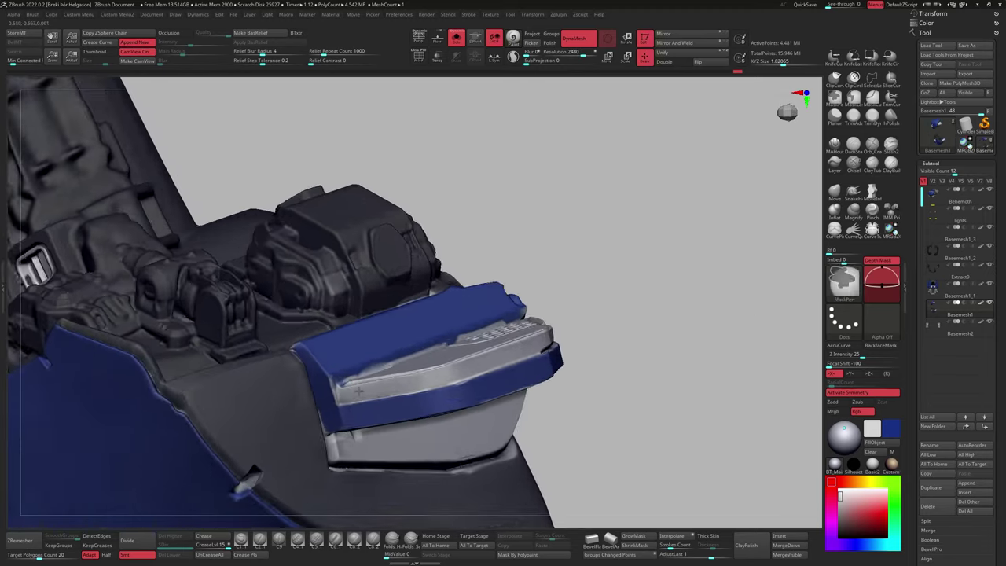
key(s)
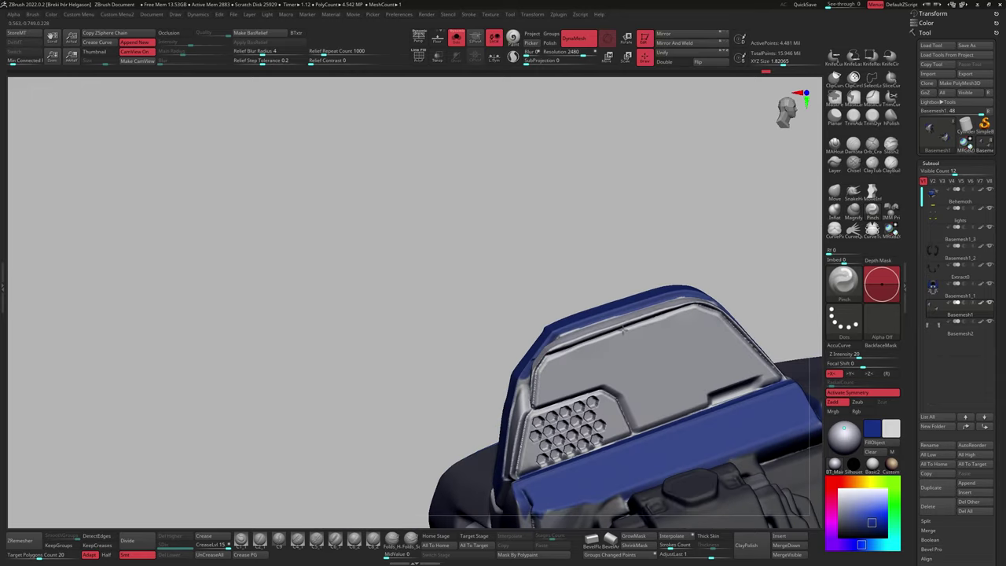
key(v)
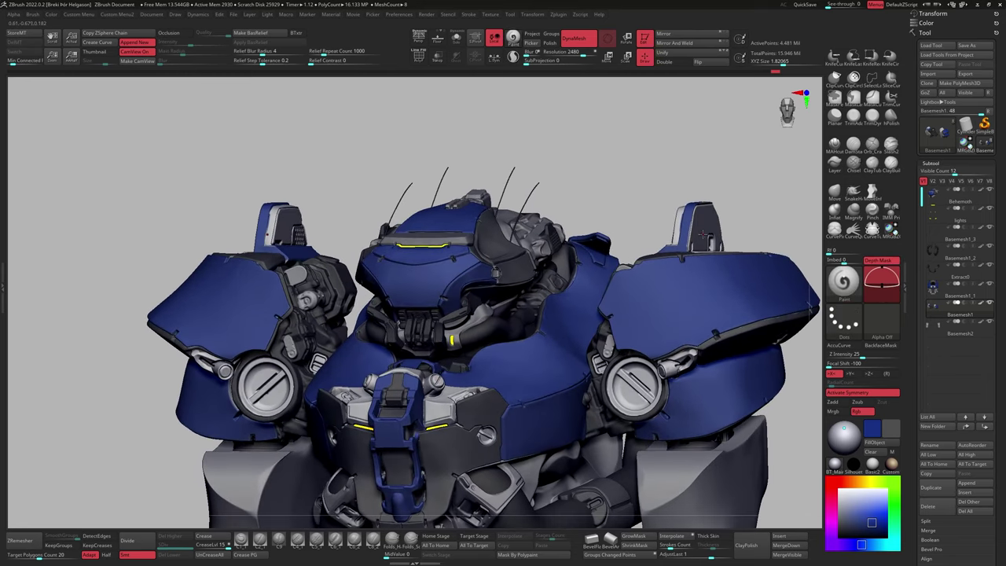
Solo the two Basemesh2 side plate pieces and orbit around them.
alt+click(653, 355)
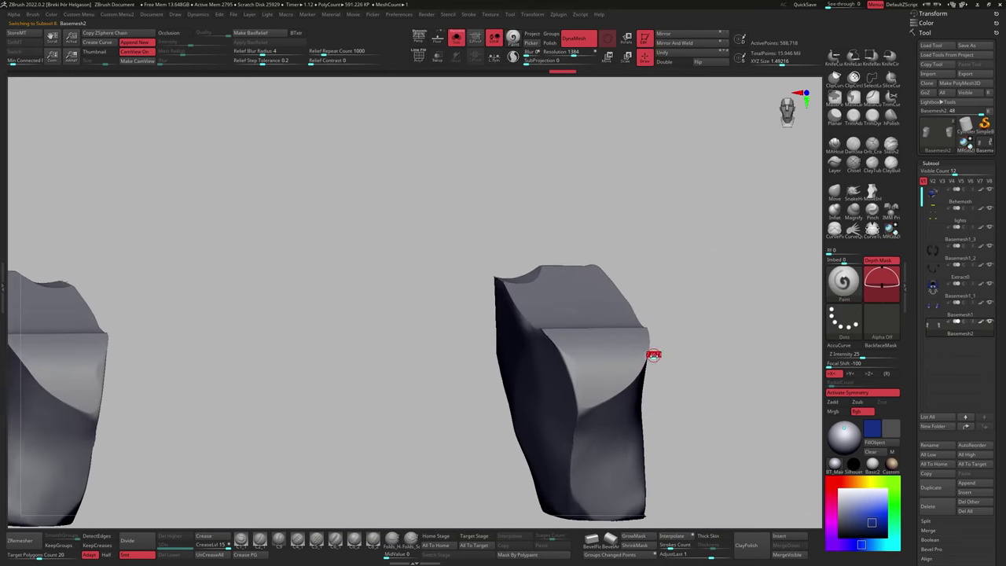
mouse_move(653, 354)
mouse_down()
mouse_move(515, 423)
mouse_move(606, 259)
mouse_move(571, 321)
mouse_up()
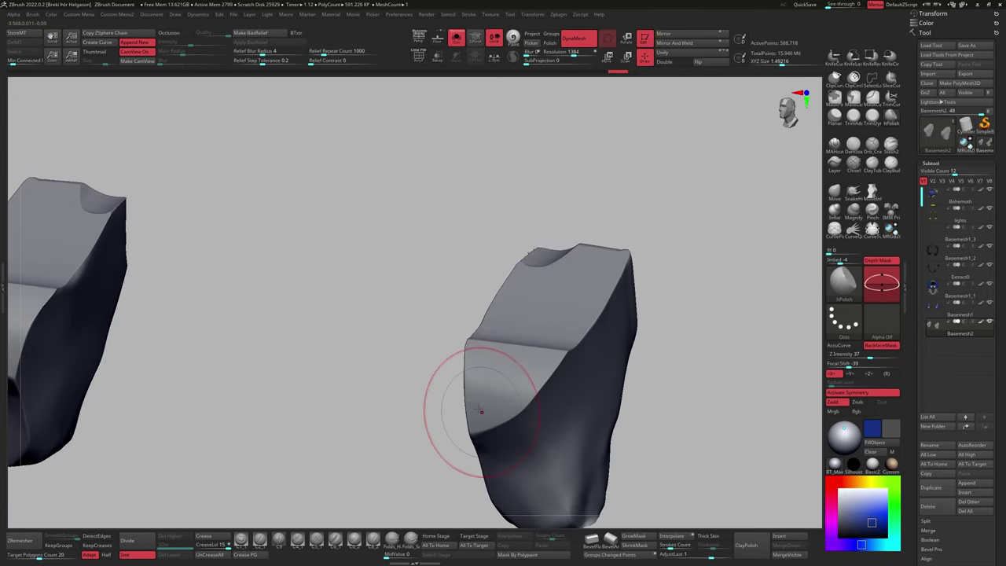
drag(481, 411, 605, 316)
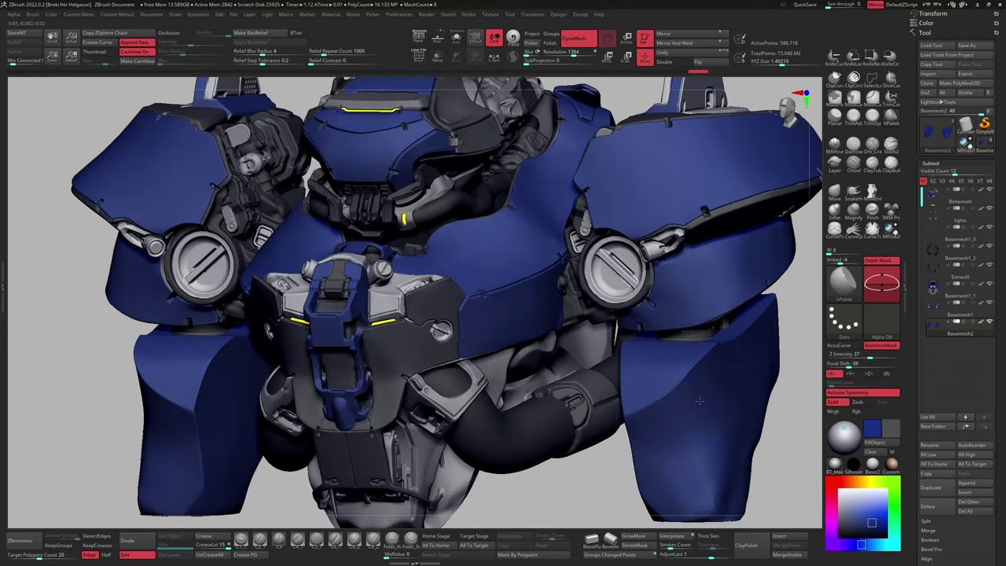
key(ctrl+shift+s)
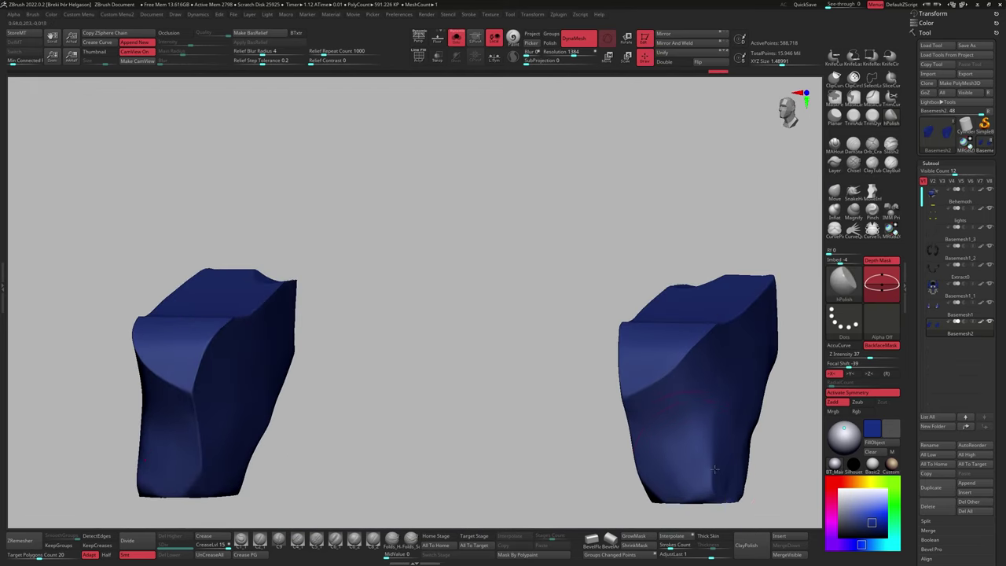
mouse_move(790, 275)
mouse_down()
mouse_move(723, 483)
mouse_move(676, 242)
mouse_up()
key(ctrl+shift)
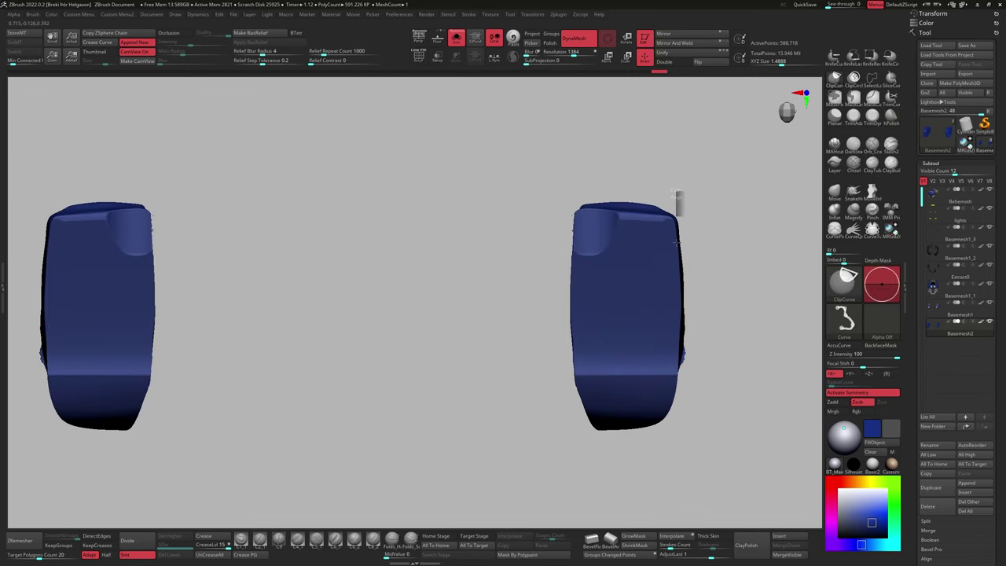
drag(708, 348, 631, 318)
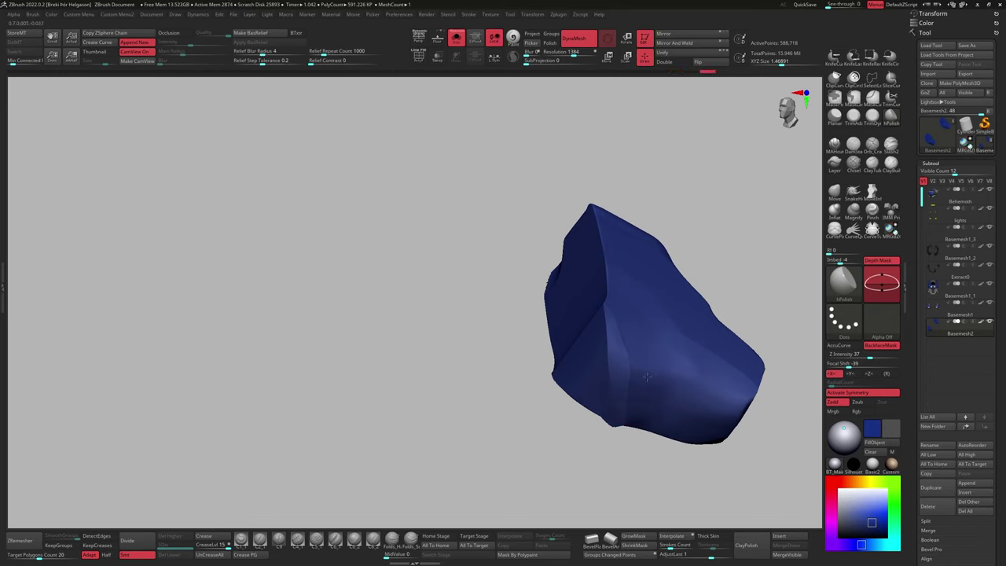
right_drag(646, 378, 700, 344)
mouse_move(609, 275)
right_down()
mouse_move(628, 353)
mouse_move(619, 394)
mouse_move(629, 377)
right_up()
Flatten the plate's top with Planar and polish its surfaces with hPolish.
key(b)
key(p)
key(l)
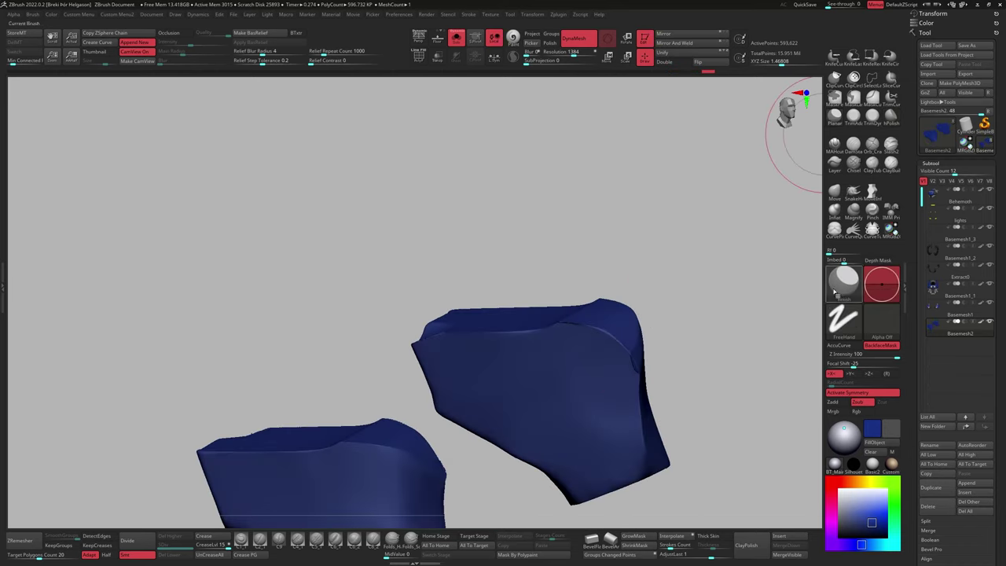
mouse_move(797, 146)
right_down()
mouse_move(606, 370)
mouse_move(629, 363)
mouse_move(775, 237)
right_up()
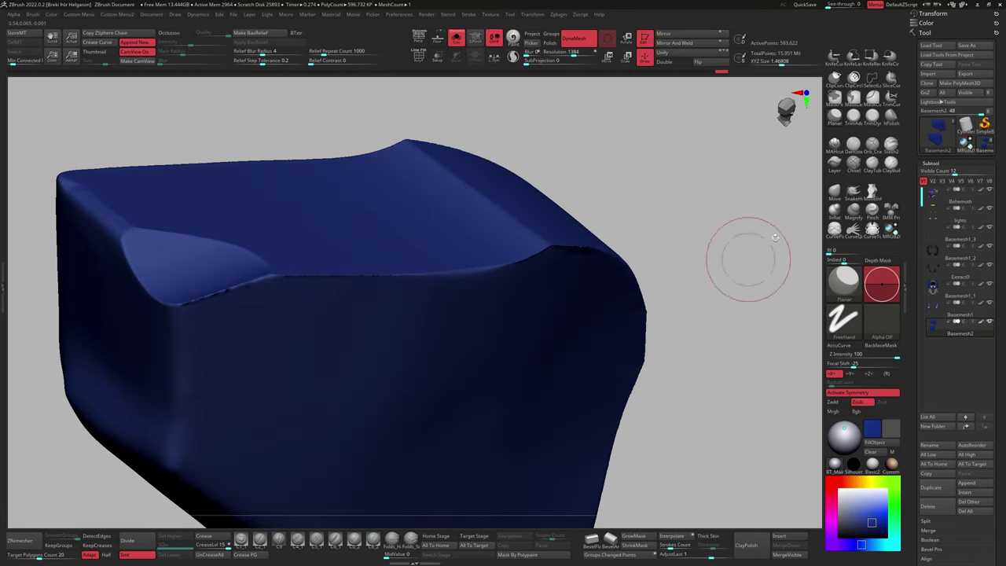
key(b)
key(h)
key(p)
mouse_move(771, 338)
right_down()
mouse_move(528, 314)
mouse_move(501, 387)
right_up()
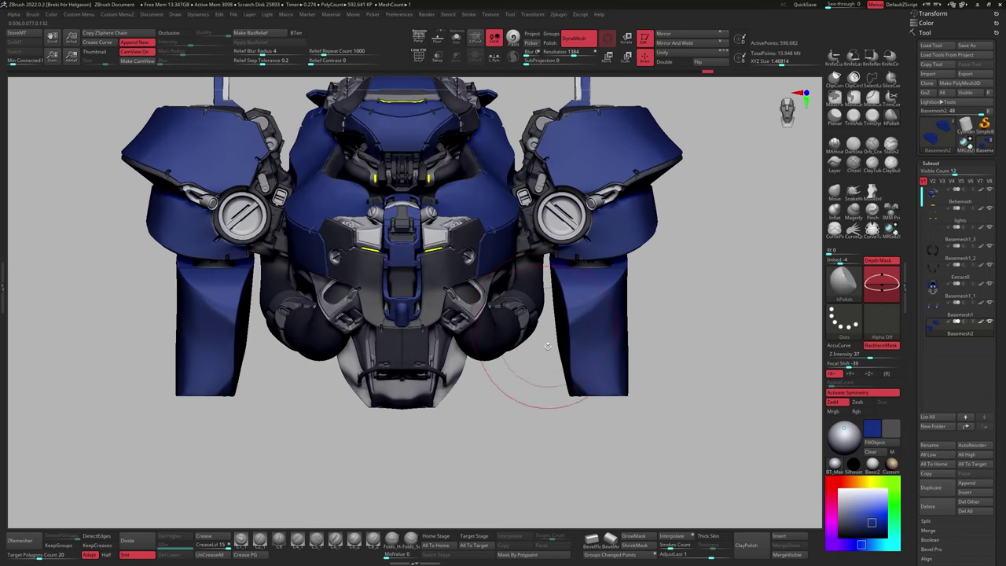
Carve a crisp angled cut across the plate's corner with MAHcut Mech A.
mouse_move(516, 382)
right_down()
mouse_move(573, 381)
mouse_move(587, 312)
right_up()
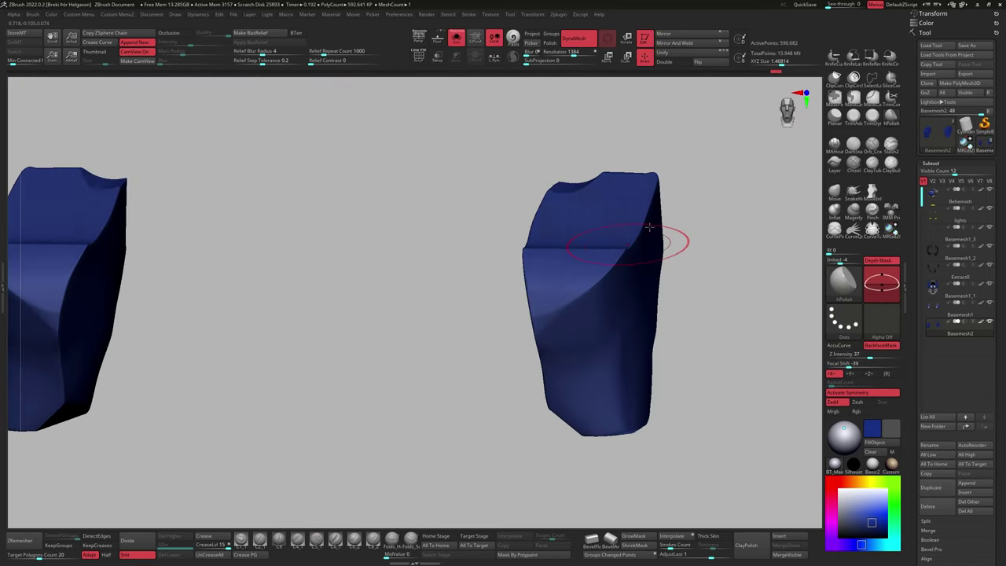
right_drag(652, 236, 510, 346)
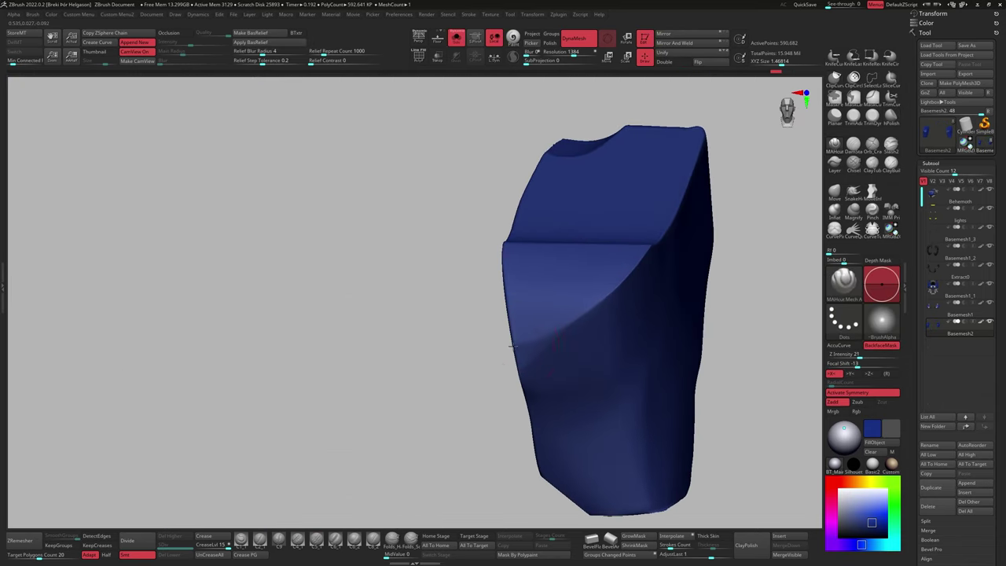
right_drag(679, 223, 630, 264)
key(b)
key(h)
key(p)
right_drag(791, 165, 530, 363)
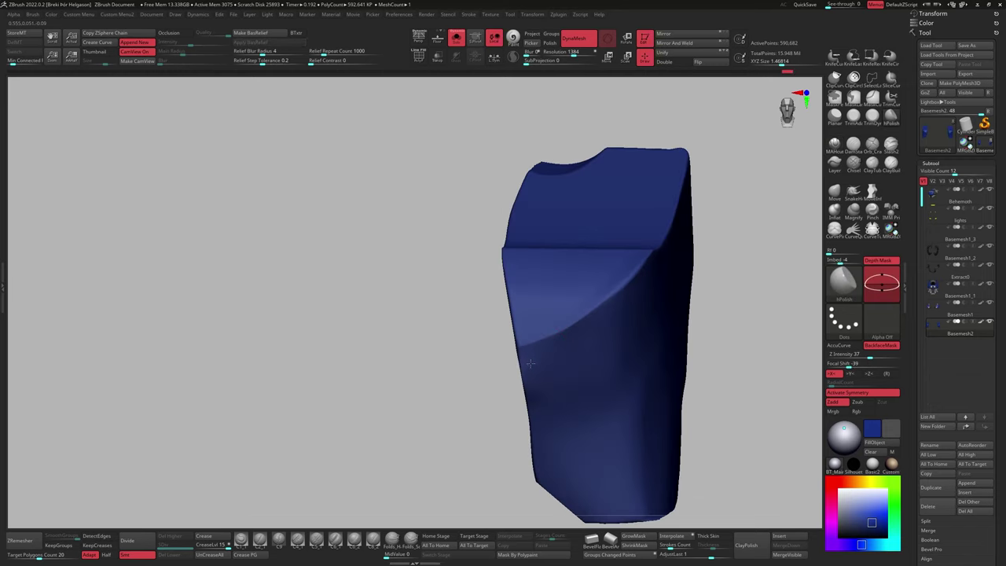
mouse_move(552, 416)
right_down()
mouse_move(542, 370)
mouse_move(558, 345)
mouse_move(573, 399)
mouse_move(610, 187)
right_up()
key(ctrl+shift)
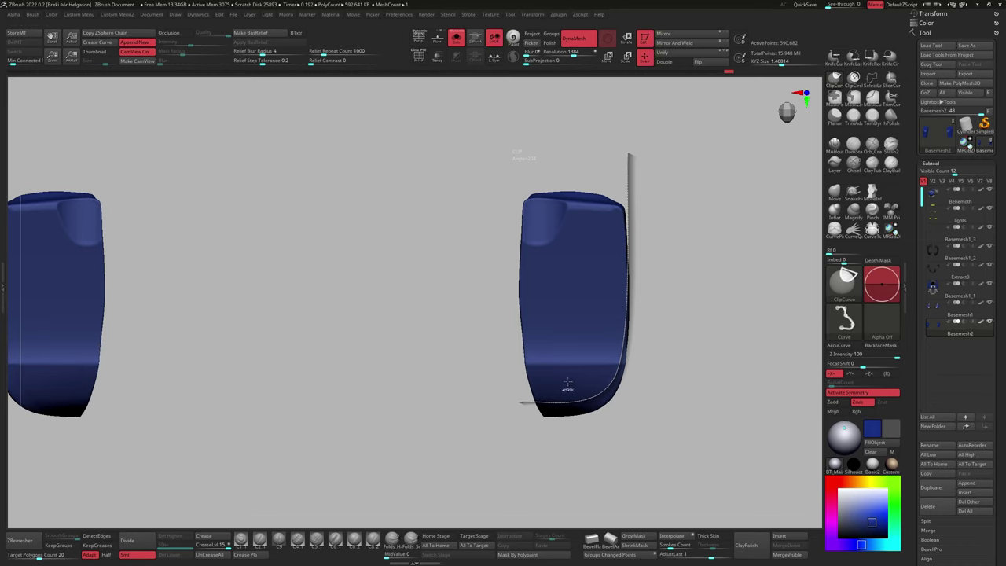
Slice the side plate's outer and back edges straight with ClipCurve, checking in Solo.
mouse_move(568, 384)
right_down()
mouse_move(595, 314)
mouse_move(550, 338)
mouse_move(463, 204)
right_up()
key(space)
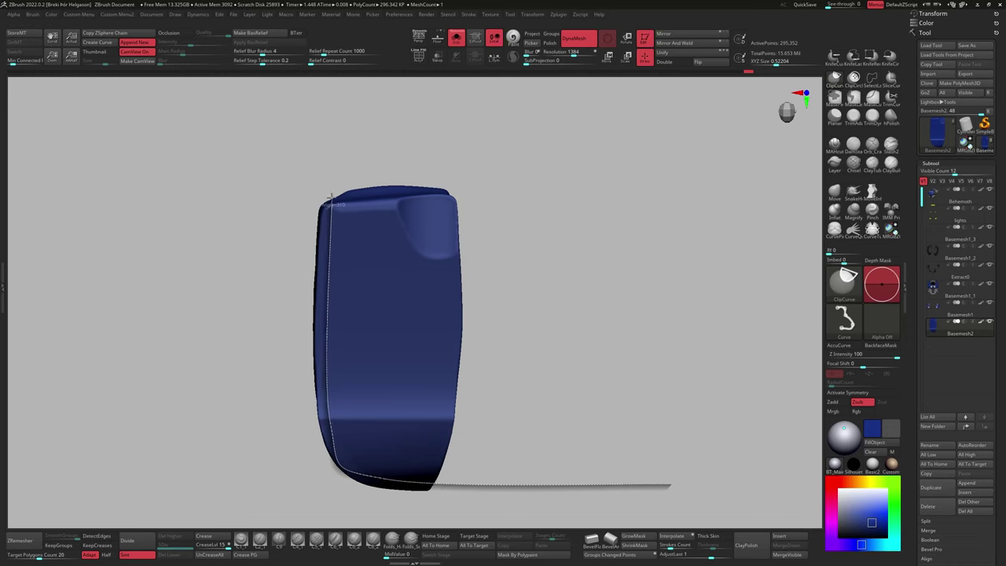
mouse_move(372, 393)
right_down()
mouse_move(405, 324)
mouse_move(474, 343)
right_up()
ctrl+shift+click(404, 324)
ctrl+shift+click(404, 324)
key(f)
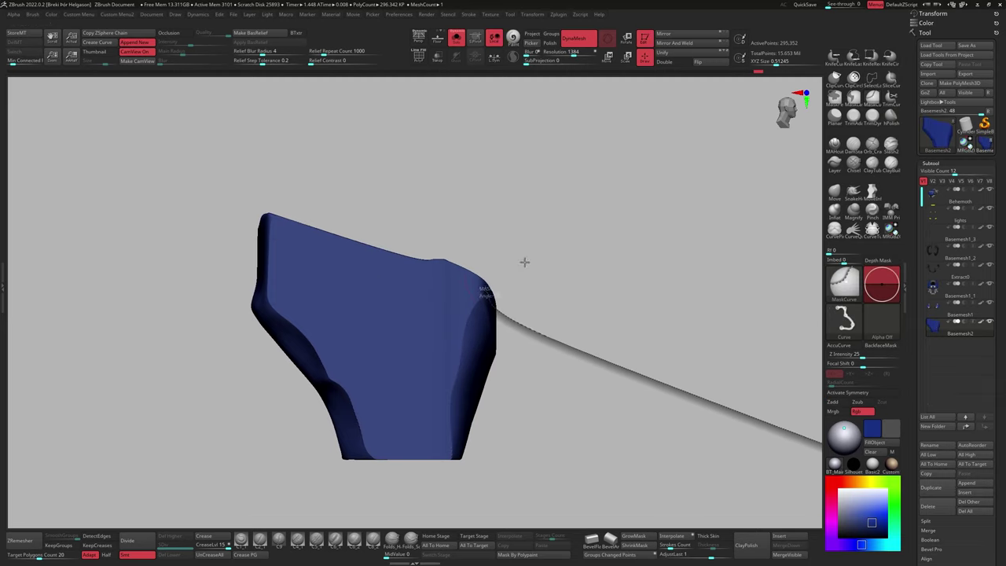
mouse_move(396, 284)
right_down()
mouse_move(559, 348)
mouse_move(534, 489)
mouse_move(539, 404)
mouse_move(495, 337)
mouse_move(510, 325)
mouse_move(424, 340)
mouse_move(290, 325)
mouse_move(565, 358)
mouse_move(610, 409)
mouse_move(662, 287)
mouse_move(670, 351)
mouse_move(691, 345)
mouse_move(702, 172)
right_up()
ctrl+shift+click(259, 325)
Cut a thin groove along the plate's angled edge and side with the Nash slash brush.
ctrl+shift+click(662, 287)
ctrl+shift+click(697, 333)
key(space)
click(694, 167)
mouse_move(550, 346)
right_down()
mouse_move(505, 377)
mouse_move(539, 398)
right_up()
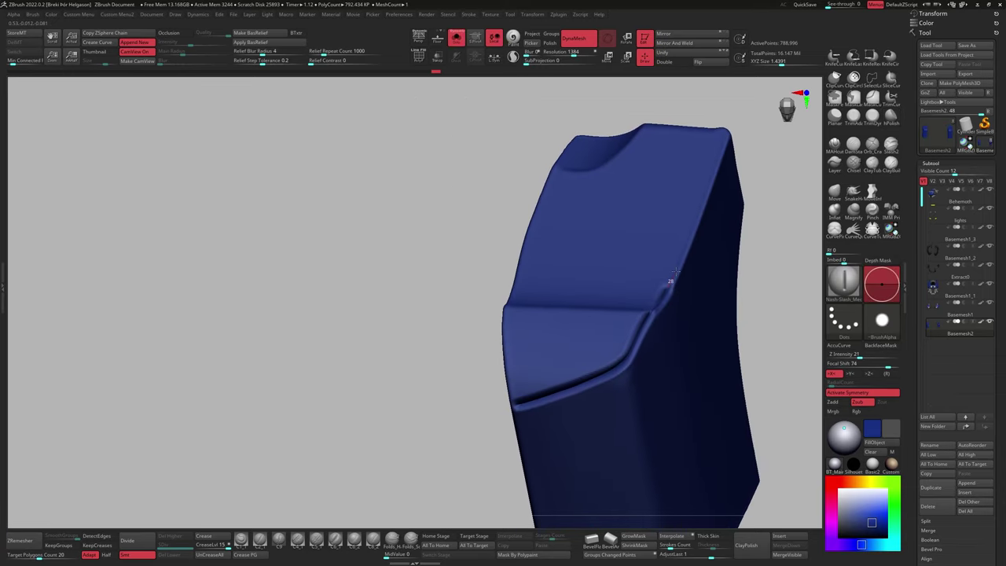
right_drag(671, 279, 523, 420)
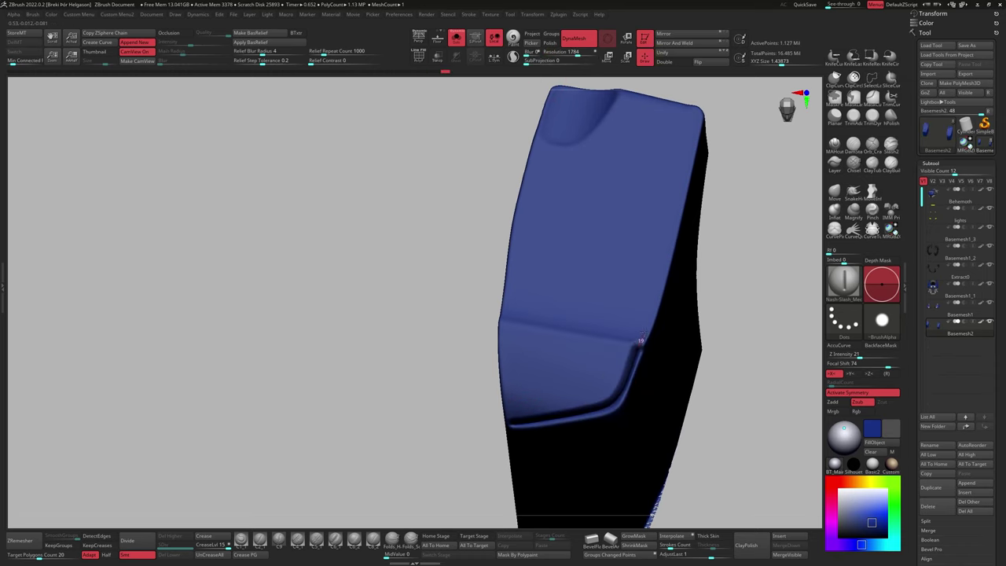
mouse_move(672, 219)
right_down()
mouse_move(584, 336)
mouse_move(583, 398)
right_up()
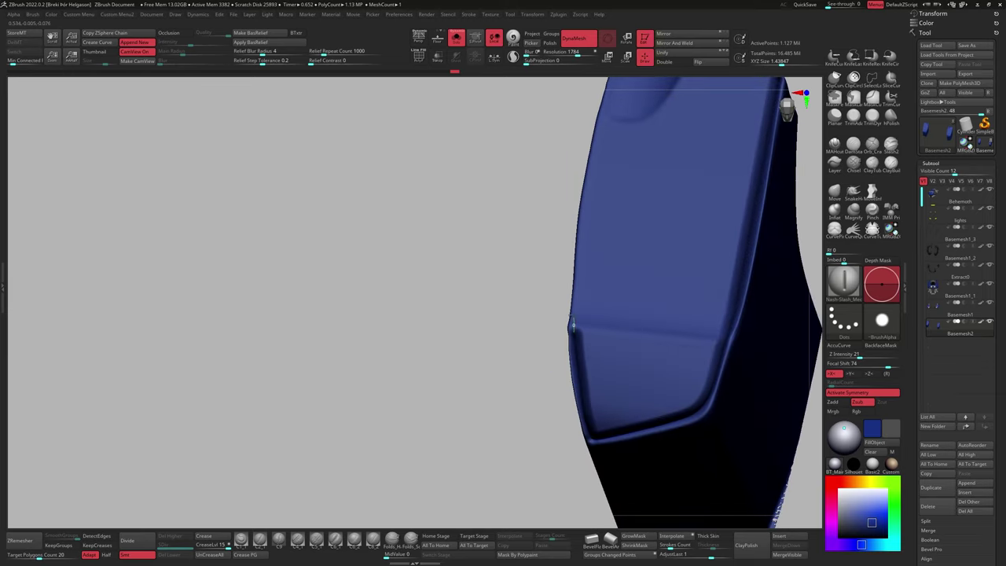
right_drag(573, 325, 554, 401)
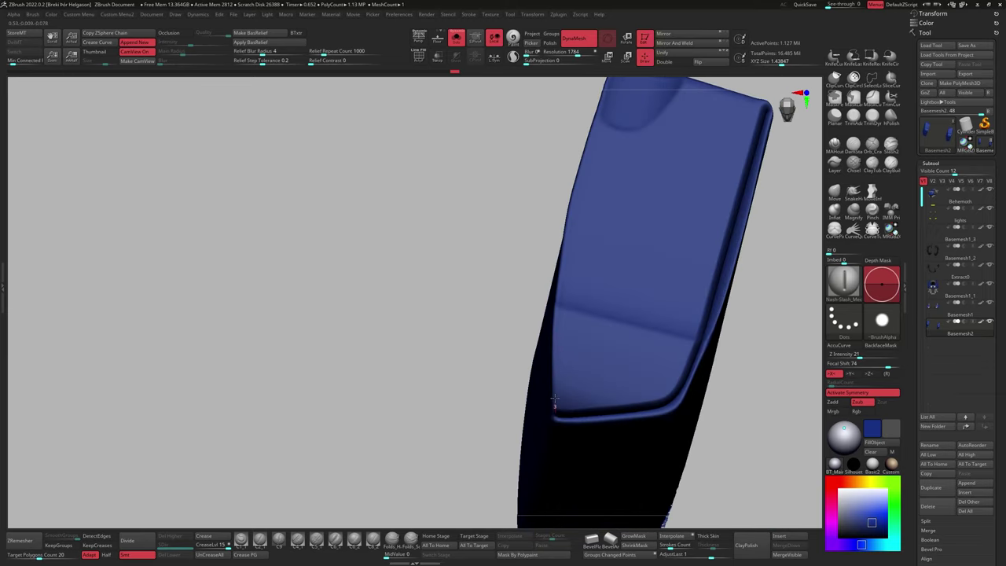
Isolate the leg armour plate to inspect its top and front, then review the whole robot.
right_drag(561, 298, 523, 395)
ctrl+shift+click(536, 360)
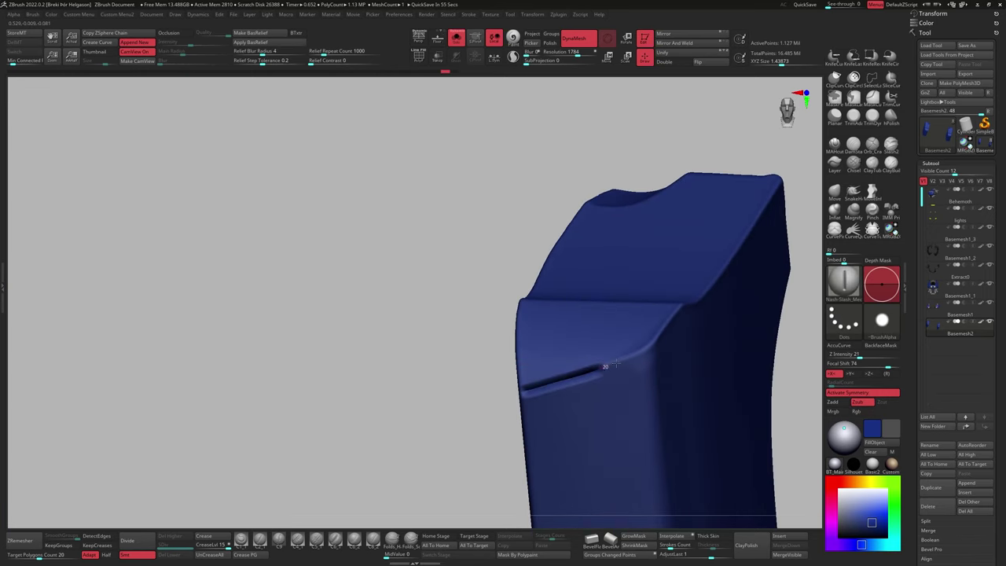
right_drag(605, 367, 557, 460)
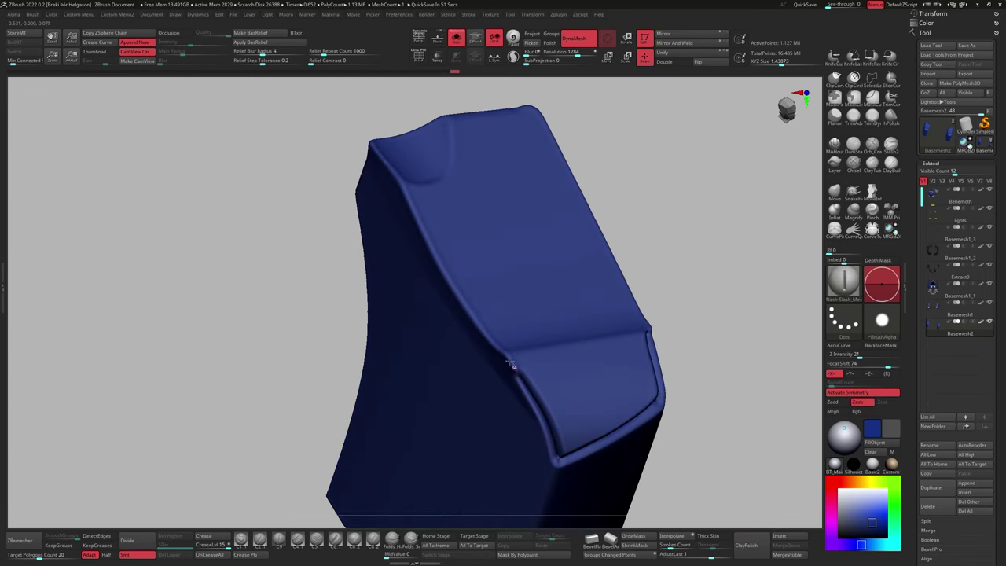
mouse_move(511, 365)
right_down()
mouse_move(532, 270)
mouse_move(578, 350)
mouse_move(599, 507)
right_up()
ctrl+shift+click(542, 298)
ctrl+shift+drag(599, 506, 569, 361)
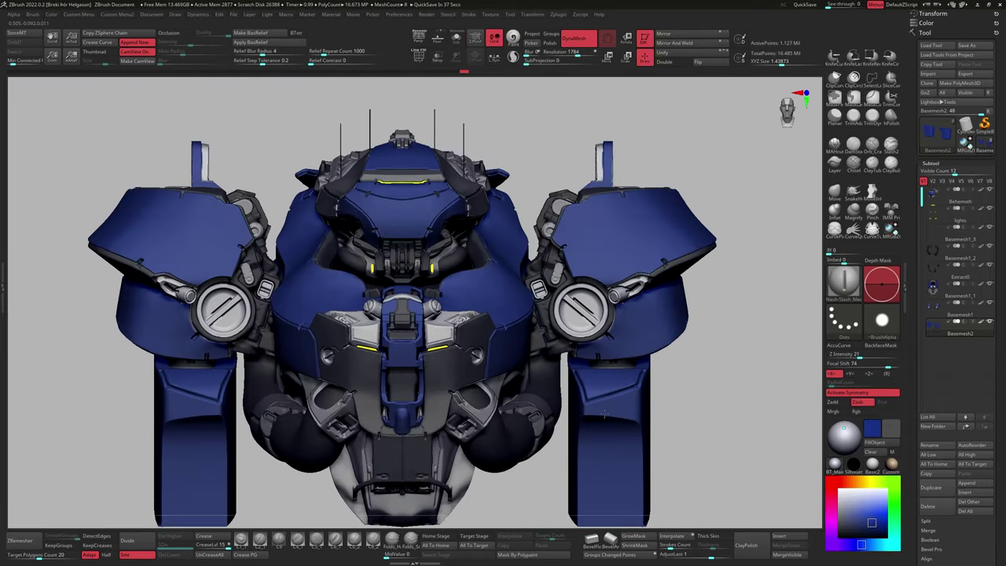
Clip-cut across the right leg plate and bevel its upper edge.
mouse_move(550, 353)
right_down()
mouse_move(535, 346)
mouse_move(573, 354)
mouse_move(611, 283)
mouse_move(577, 293)
mouse_move(681, 515)
right_up()
ctrl+shift+drag(727, 334, 652, 477)
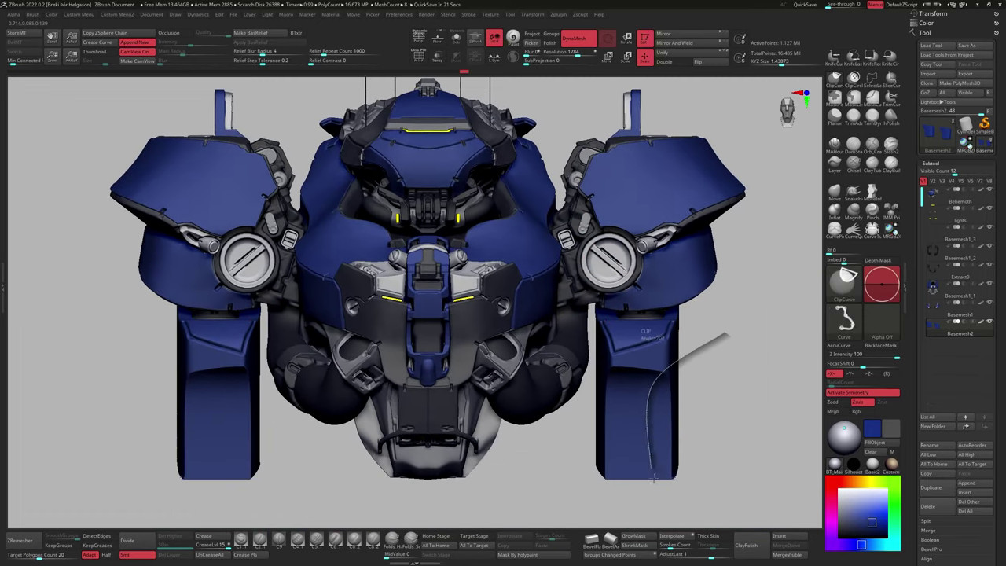
right_drag(705, 391, 679, 378)
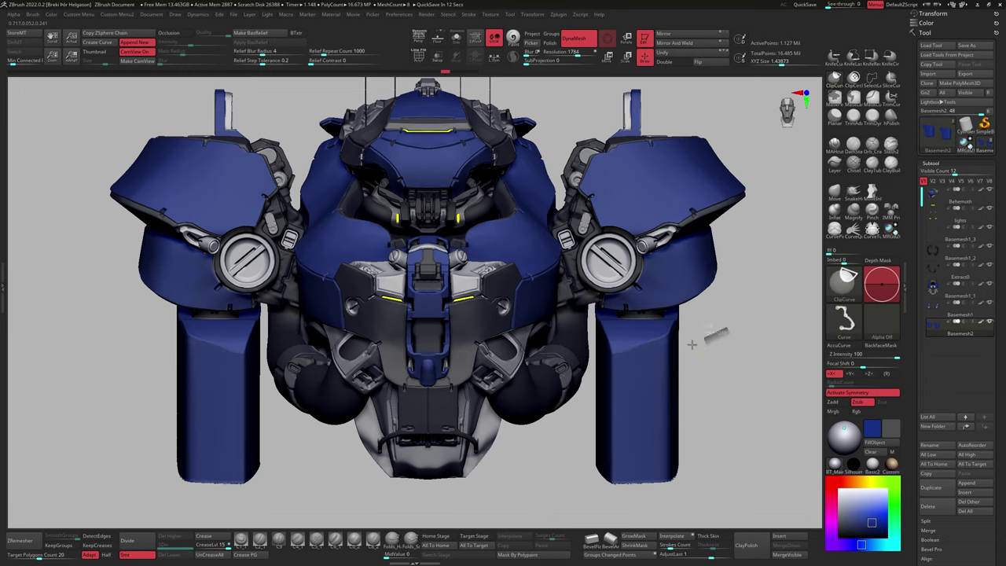
right_drag(676, 422, 665, 507)
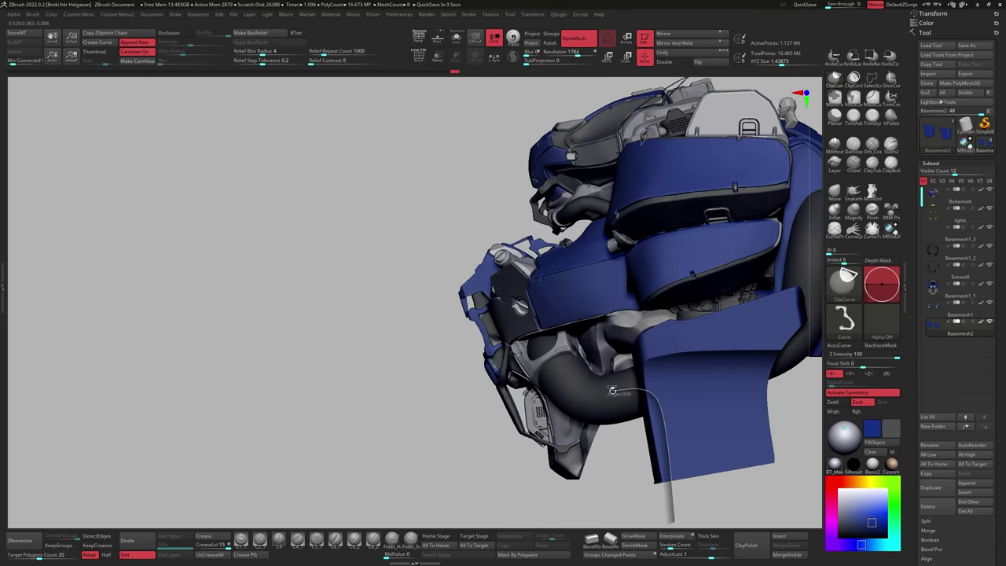
right_drag(633, 397, 660, 393)
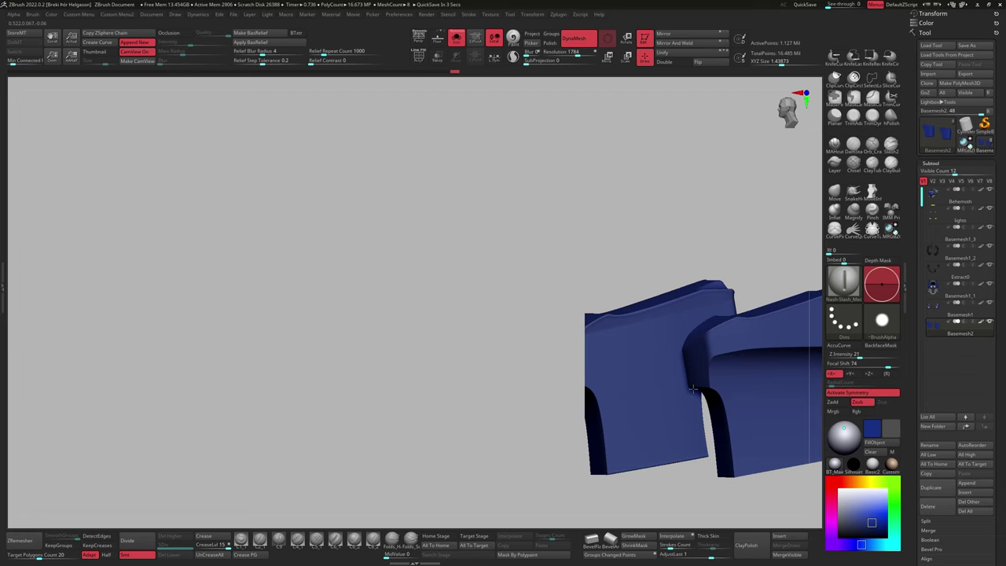
right_drag(660, 393, 689, 387)
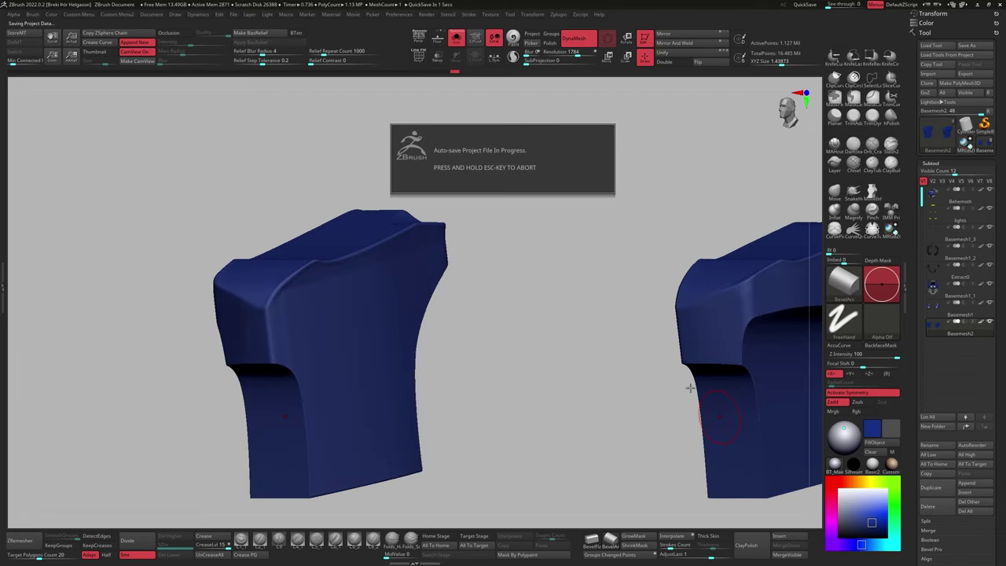
Smooth the leg plate with hPolish and a stronger smoothing brush.
mouse_move(652, 422)
right_down()
mouse_move(681, 365)
mouse_move(804, 233)
mouse_move(695, 379)
mouse_move(676, 370)
mouse_move(695, 399)
mouse_move(701, 337)
right_up()
key(b)
key(h)
key(p)
key(shift)
right_click(696, 344)
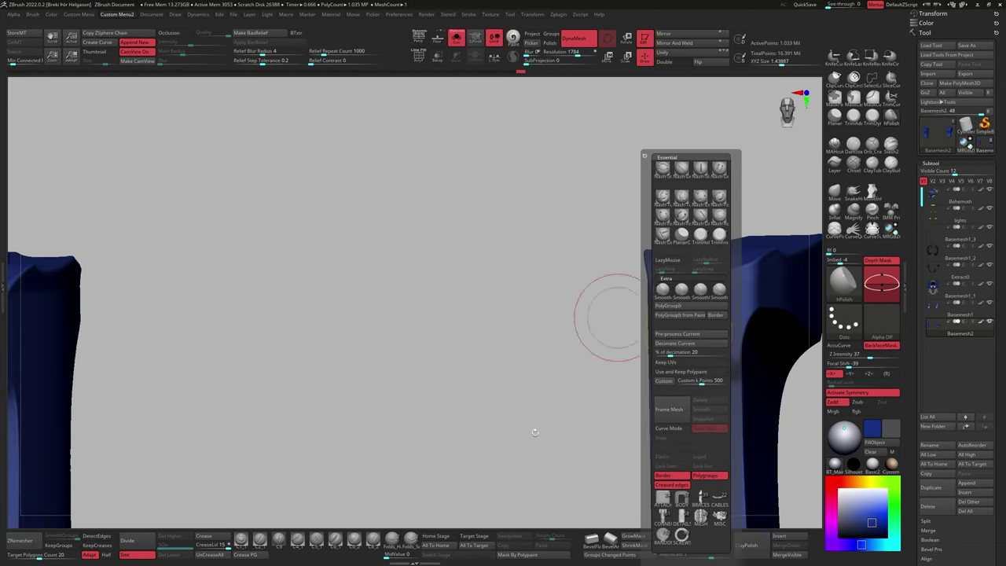
key(f)
right_drag(592, 438, 529, 406)
Solo the dark lower side plate, zoom onto its front, then frame the whole mech.
key(alt+s)
key(alt+s)
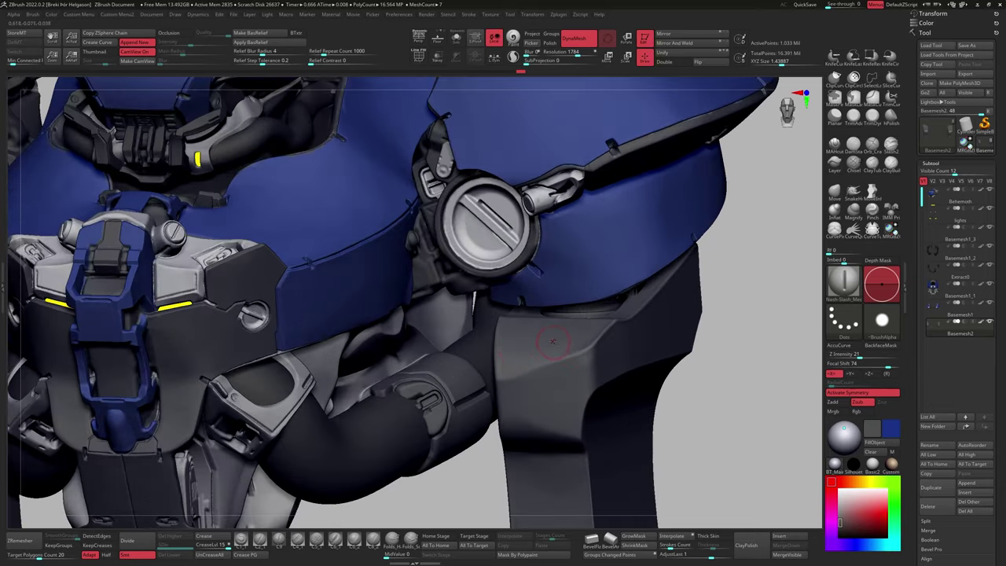
key(alt+s)
right_drag(552, 341, 485, 386)
right_drag(595, 336, 567, 348)
right_drag(566, 237, 474, 438)
key(alt+s)
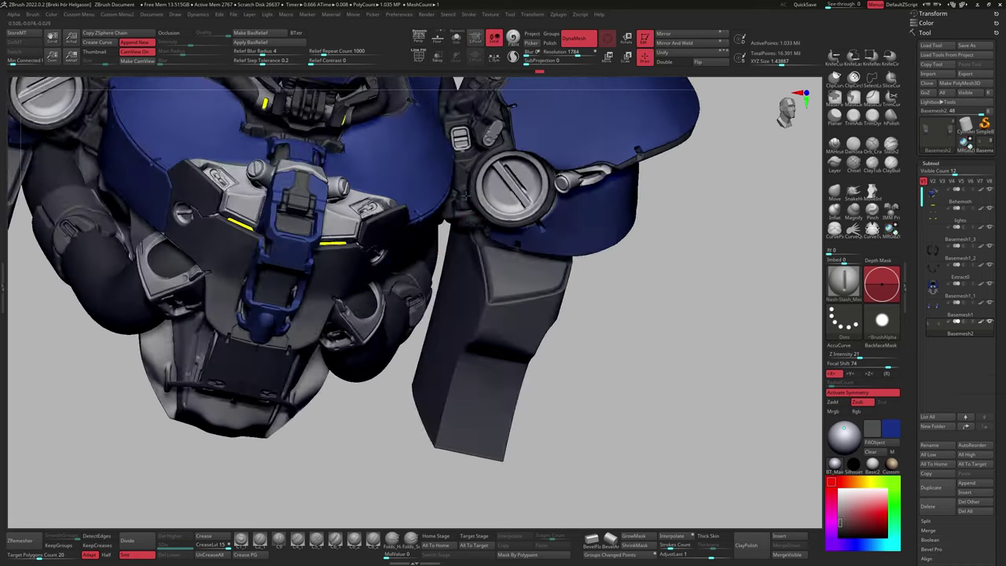
right_drag(550, 315, 565, 340)
key(space)
key(f)
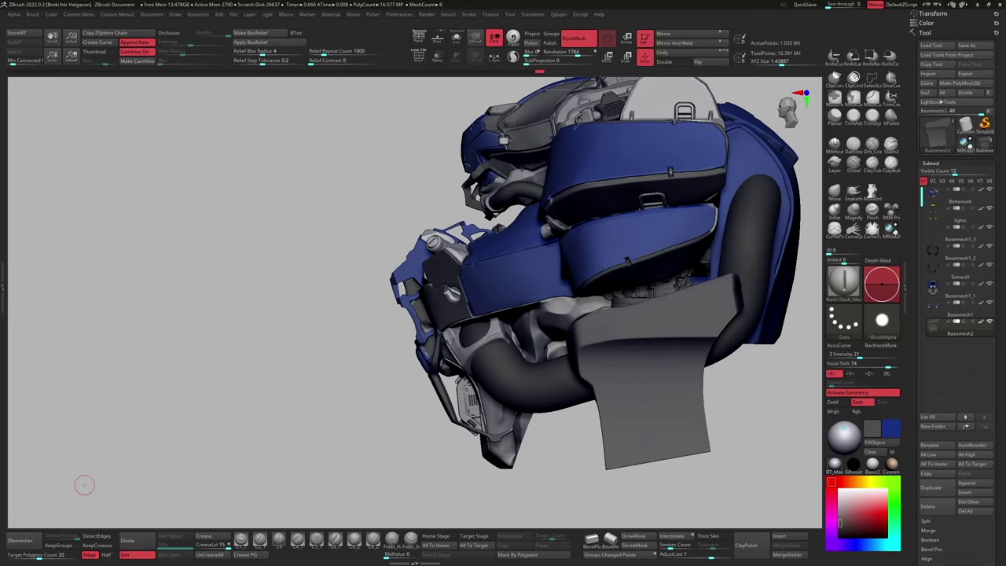
mouse_move(85, 485)
right_down()
mouse_move(591, 328)
mouse_move(618, 297)
mouse_move(696, 288)
mouse_move(664, 290)
mouse_move(685, 250)
mouse_move(675, 371)
mouse_move(684, 370)
mouse_move(688, 403)
mouse_move(688, 310)
mouse_move(657, 375)
mouse_move(685, 346)
right_up()
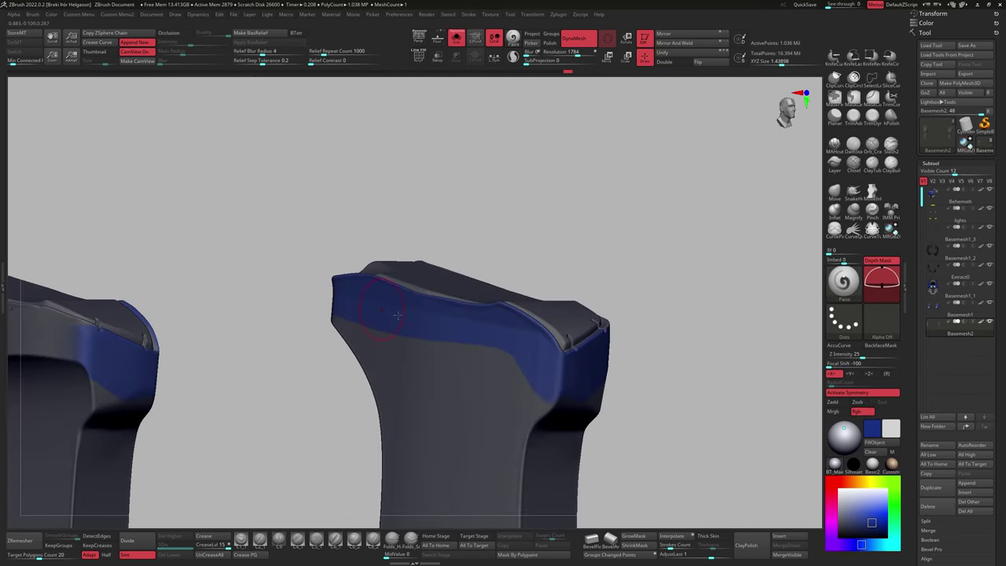
Paint the lower side plate blue from several angles and insert a kitbashed mechanical part.
drag(396, 315, 594, 297)
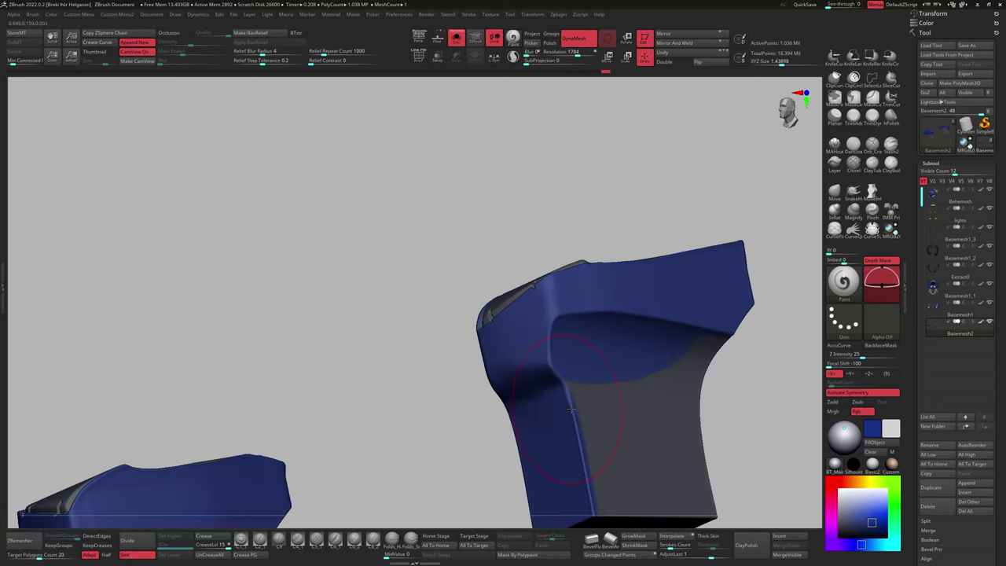
right_drag(571, 409, 521, 451)
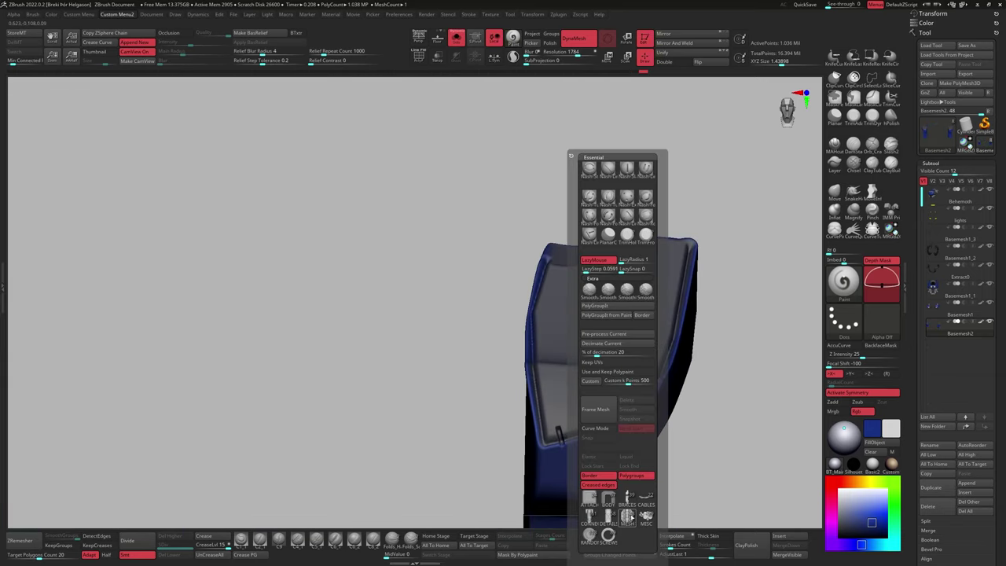
click(627, 515)
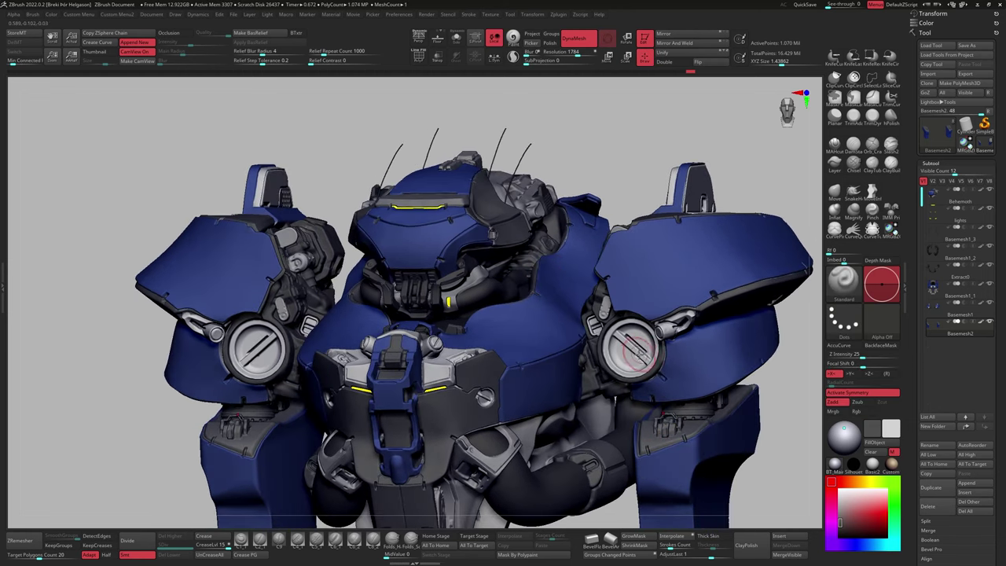
Activate Basemesh1_3, move the yellow head light along its axis and check it from above.
alt+click(517, 237)
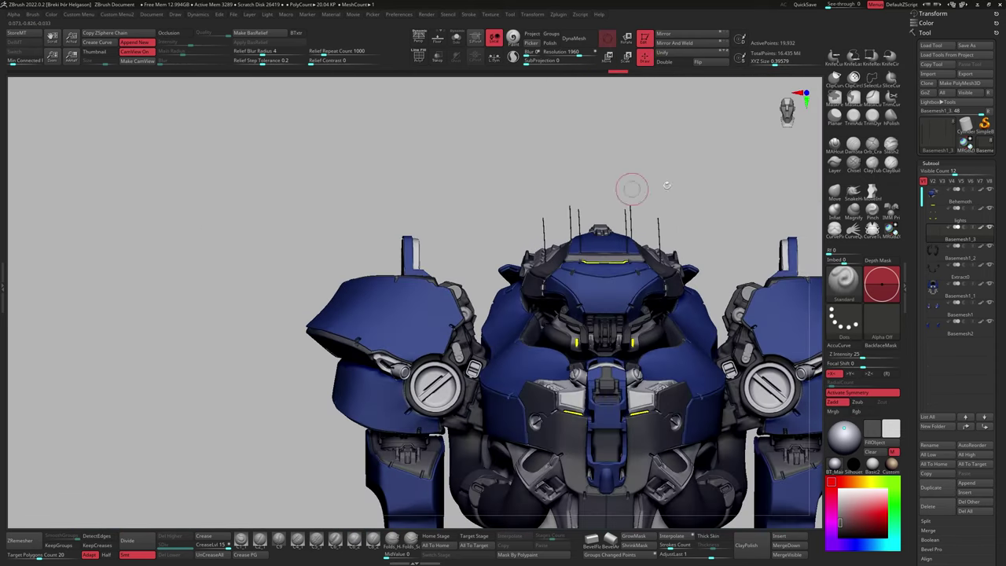
drag(633, 188, 671, 161)
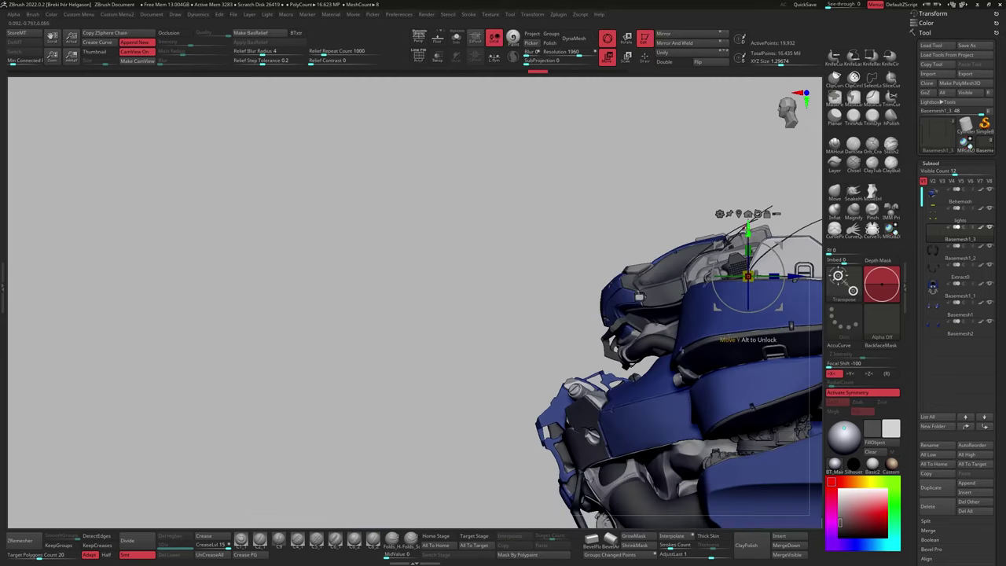
drag(707, 369, 747, 391)
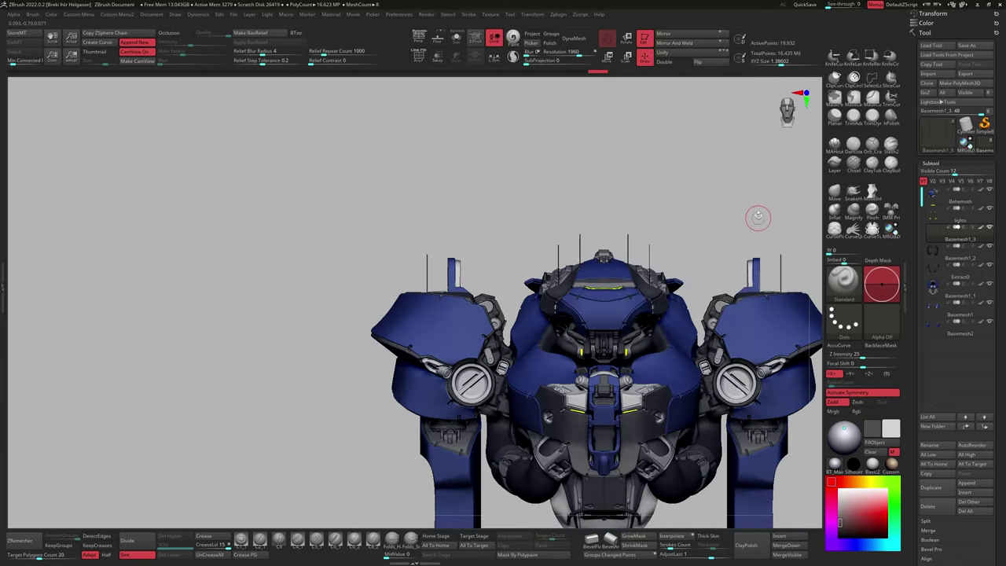
drag(759, 218, 495, 265)
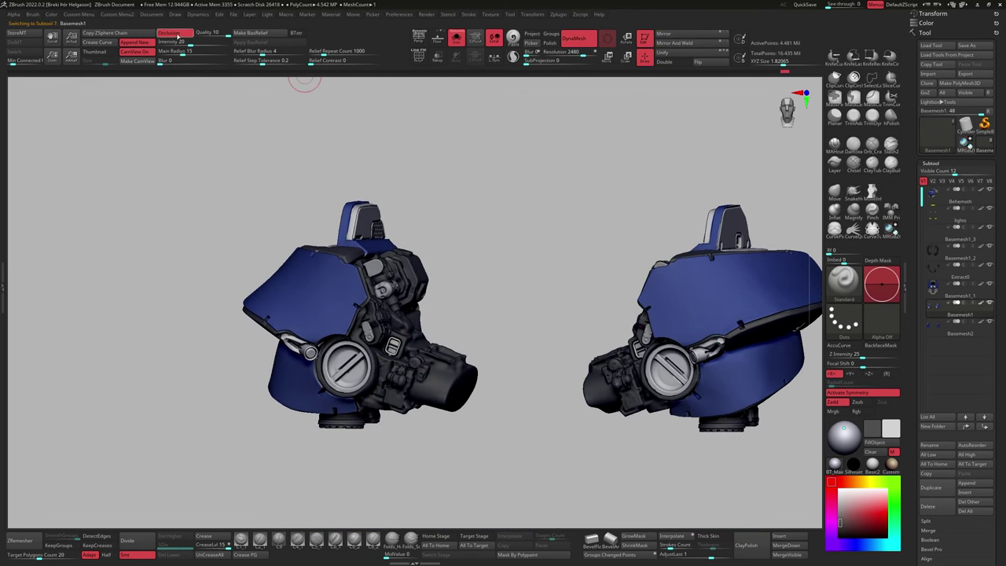
Smooth the dark machinery surface on the shoulder, viewing it from several angles.
mouse_move(393, 362)
mouse_down()
mouse_move(425, 313)
mouse_move(461, 288)
mouse_move(703, 184)
mouse_up()
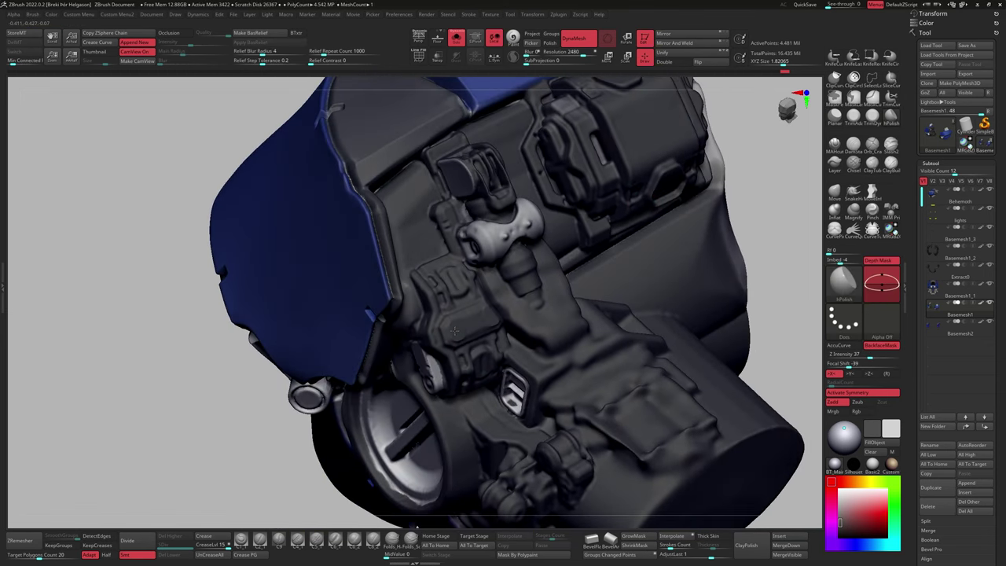
mouse_move(481, 321)
right_down()
mouse_move(462, 305)
mouse_move(503, 332)
right_up()
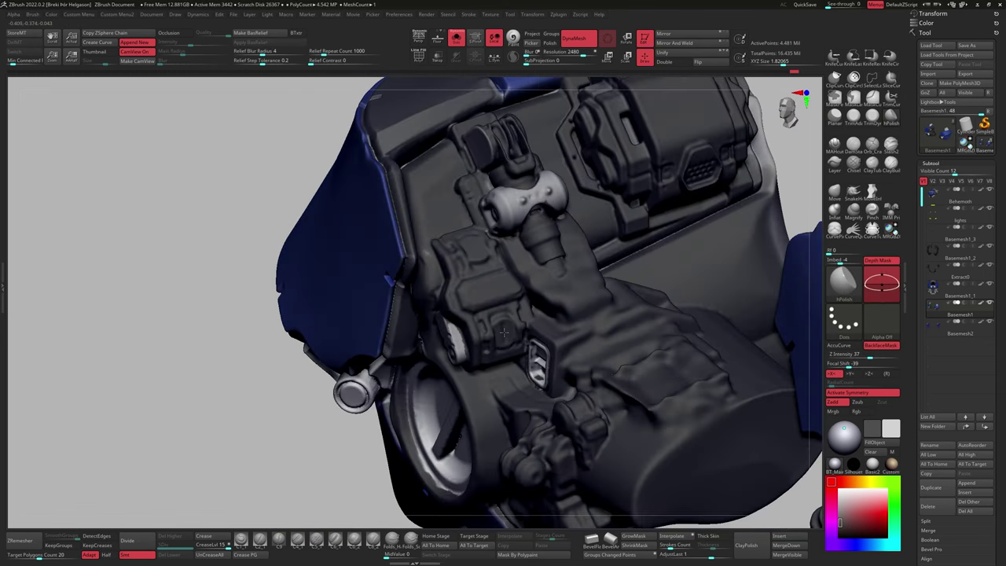
mouse_move(494, 294)
right_down()
mouse_move(479, 341)
mouse_move(489, 342)
right_up()
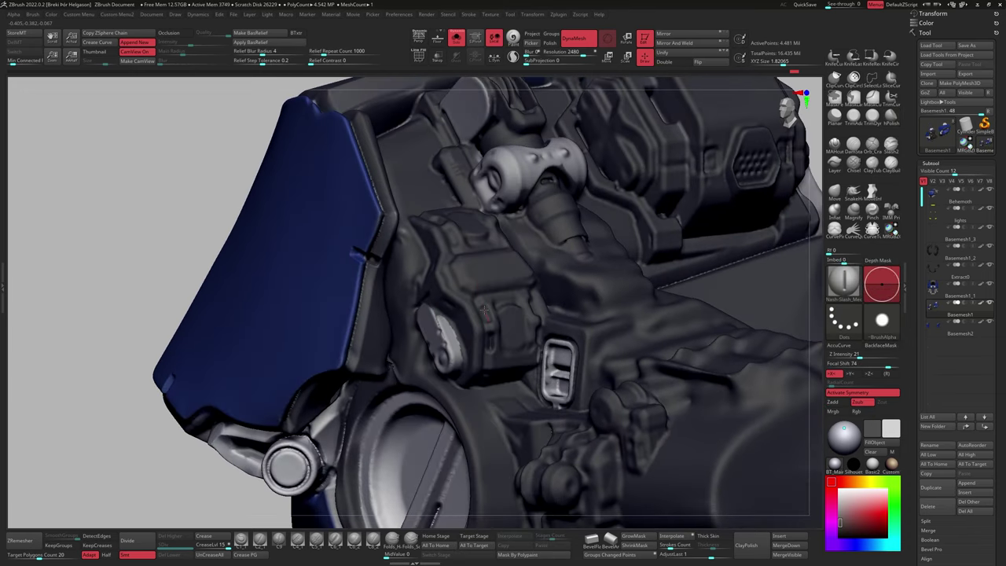
right_drag(486, 310, 422, 250)
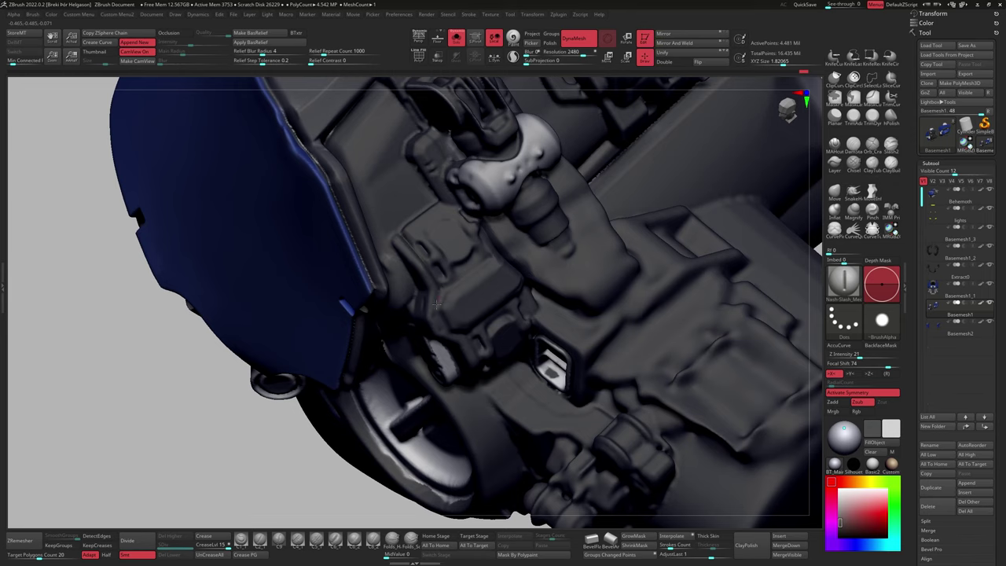
mouse_move(444, 322)
right_down()
mouse_move(471, 318)
mouse_move(497, 341)
mouse_move(542, 350)
mouse_move(585, 344)
right_up()
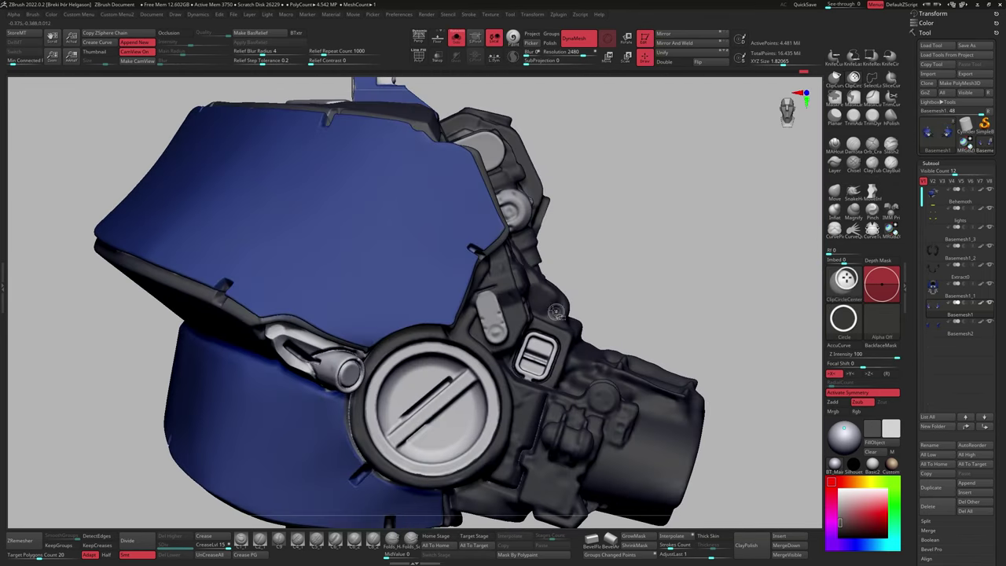
right_drag(560, 309, 576, 305)
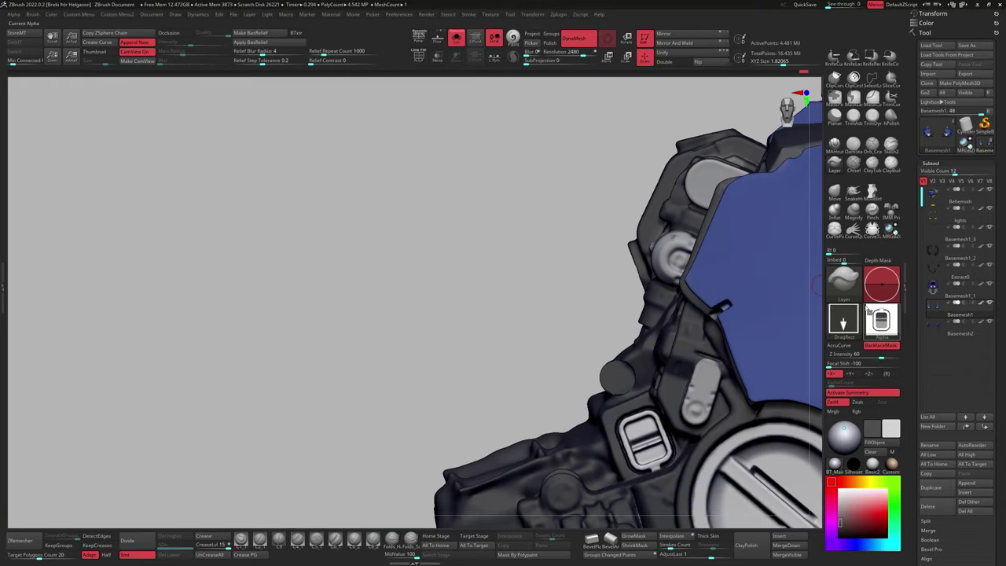
Pick a brush alpha, mask, and polish the bone-shaped connector with hPolish and Planar.
click(880, 319)
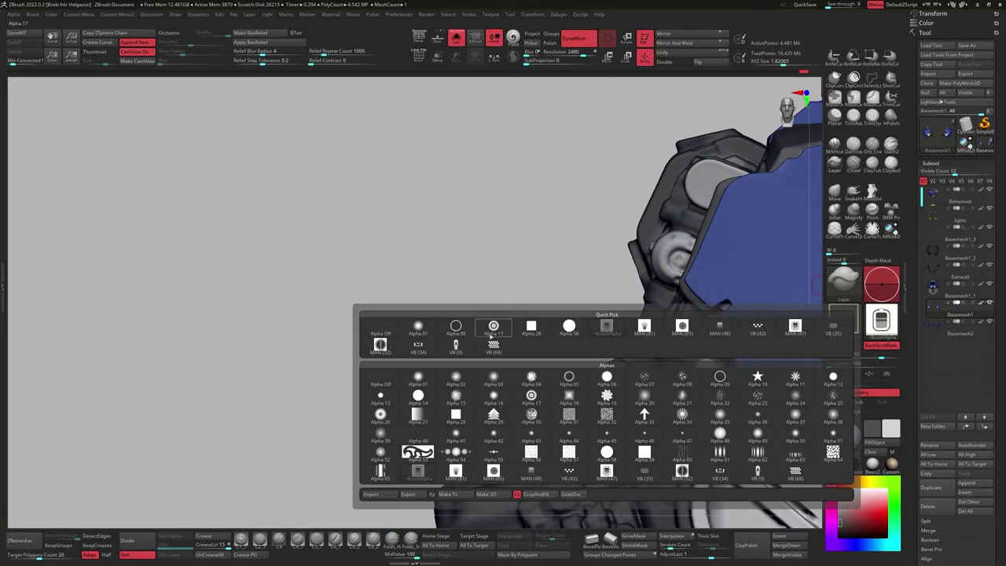
click(644, 472)
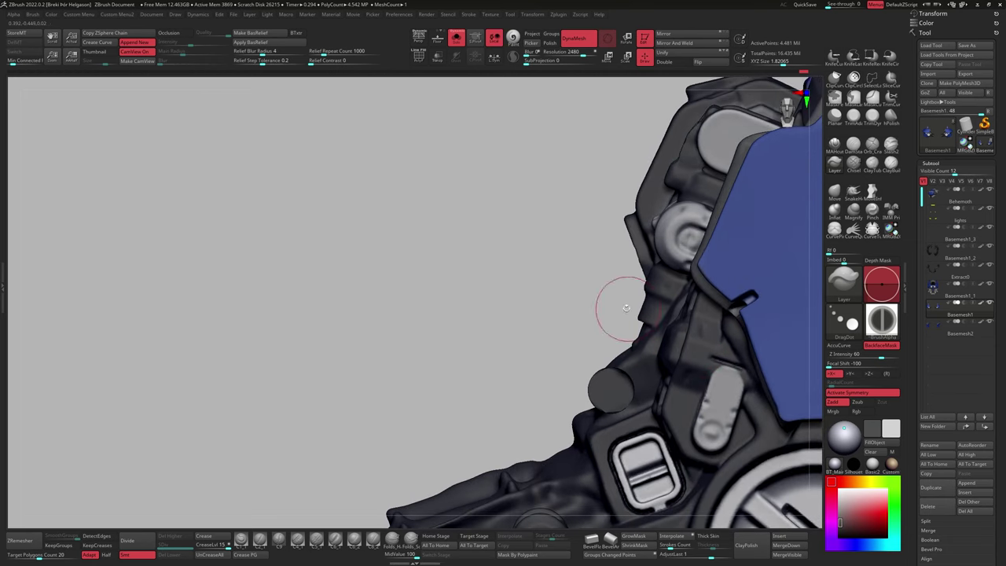
key(ctrl)
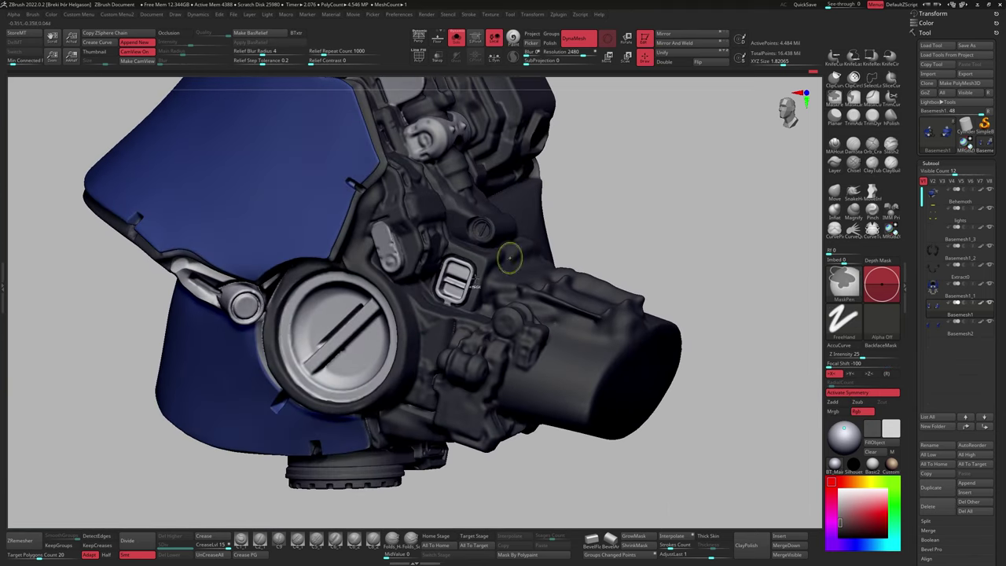
click(896, 118)
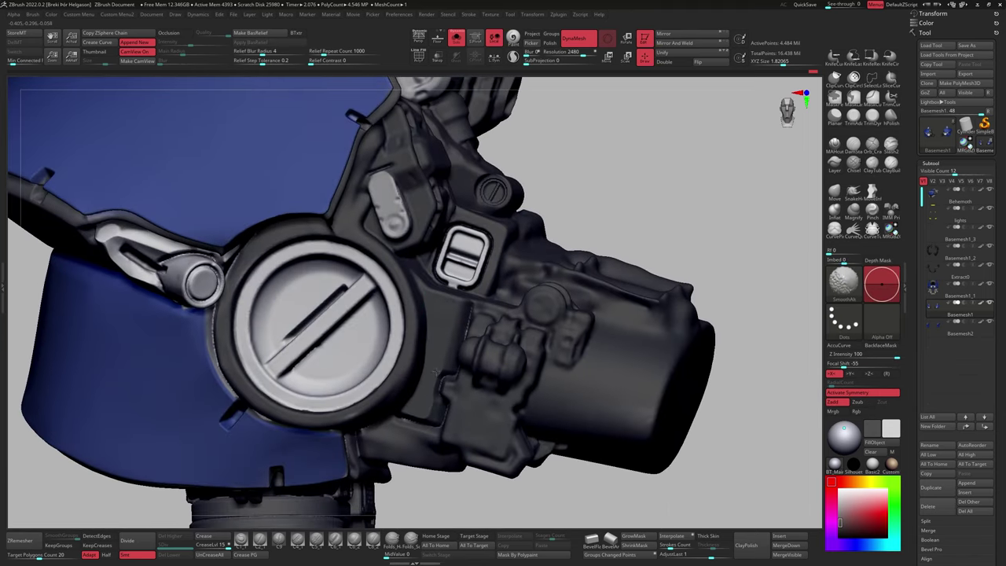
drag(754, 331, 530, 324)
key(s)
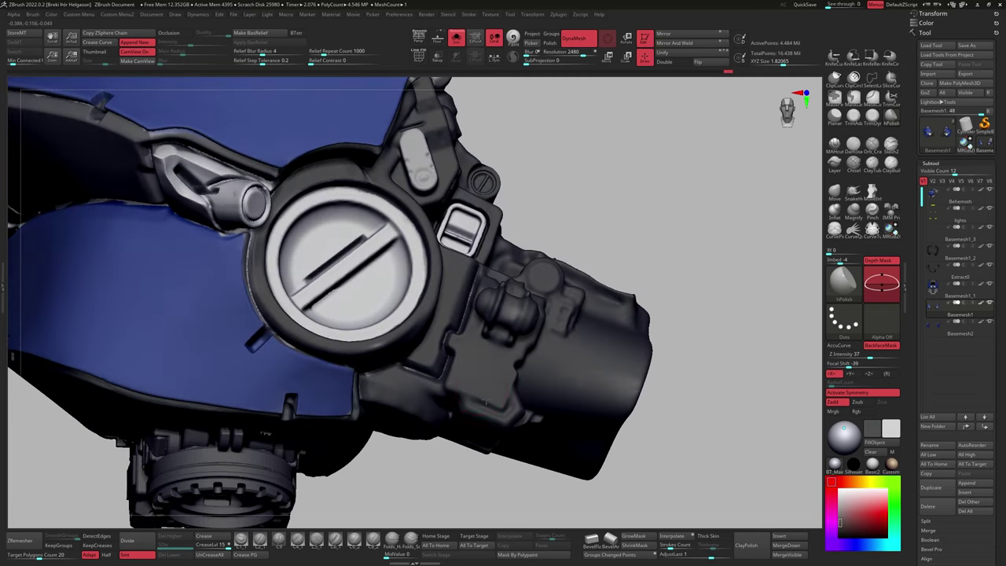
key(b)
key(p)
key(l)
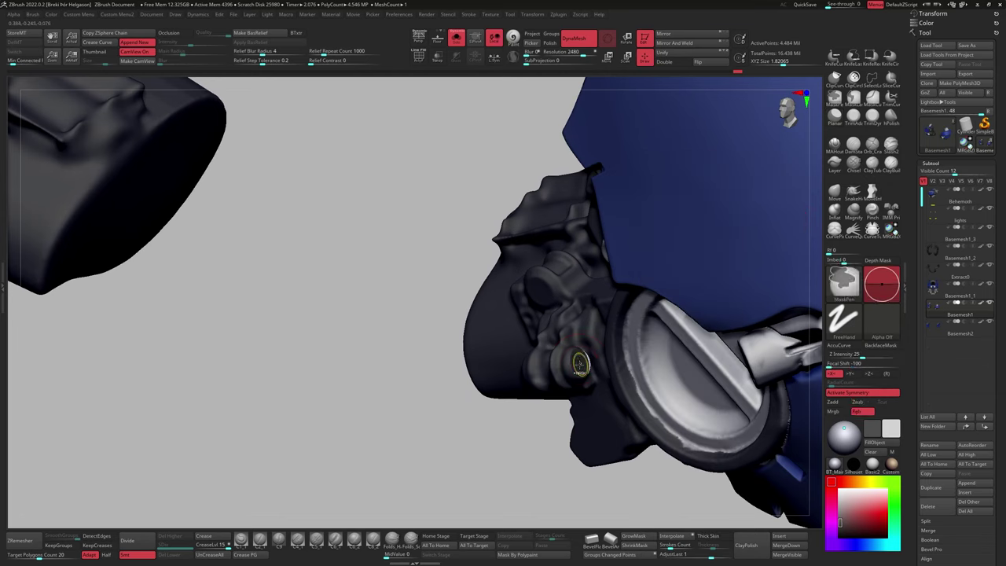
key(alt)
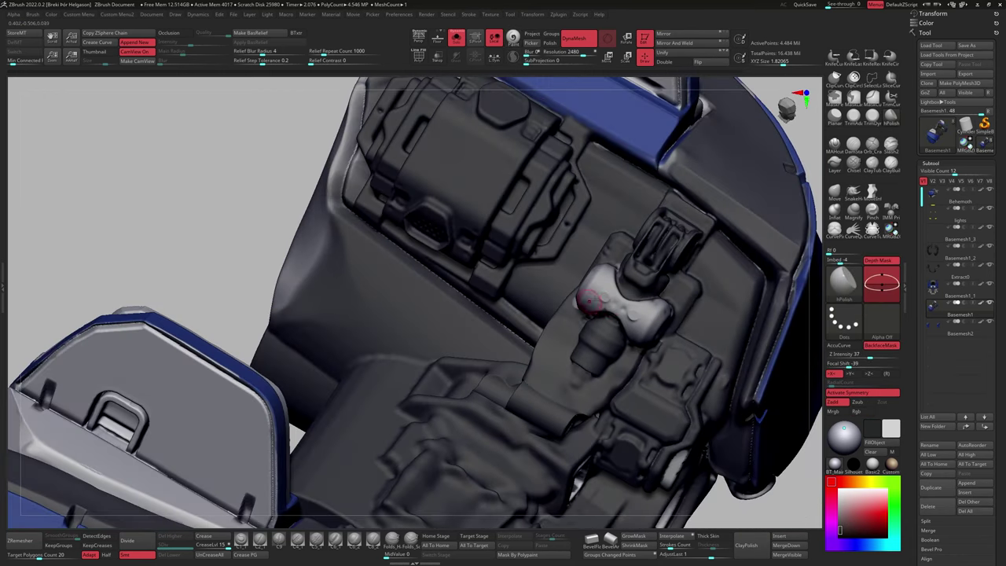
drag(589, 299, 603, 296)
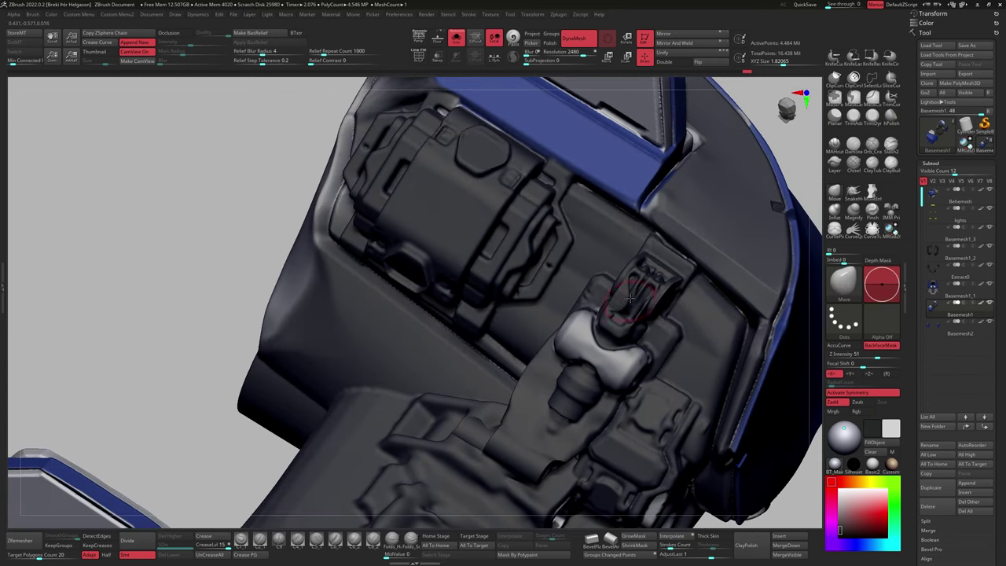
mouse_move(629, 297)
right_down()
mouse_move(652, 253)
mouse_move(781, 158)
right_up()
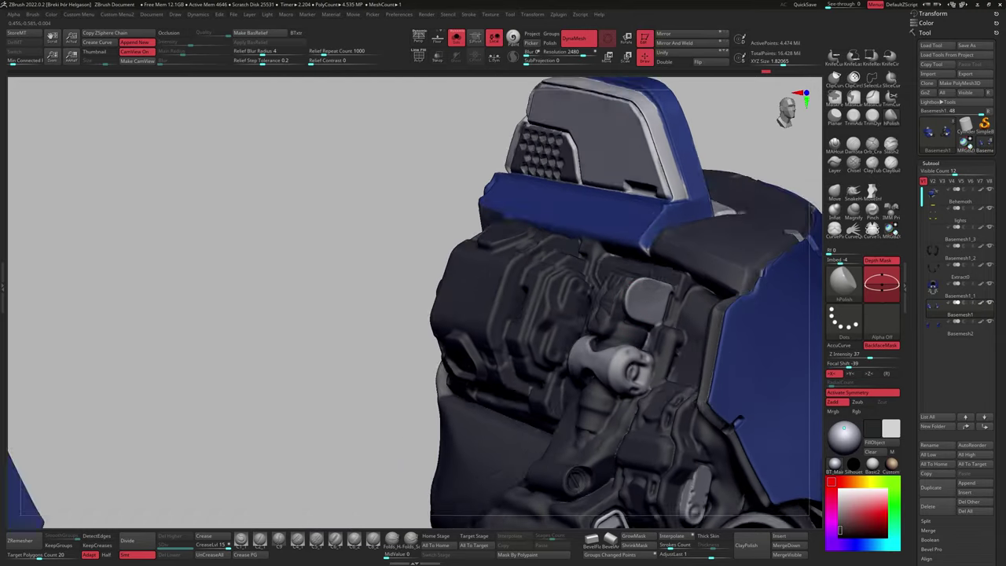
Mask on the shoulder, then switch from Basemesh1_3 back to the Basemesh1 subtool.
mouse_move(613, 271)
right_down()
mouse_move(604, 280)
mouse_move(617, 249)
mouse_move(807, 195)
mouse_move(607, 290)
mouse_move(586, 280)
mouse_move(544, 346)
mouse_move(732, 254)
mouse_move(577, 339)
mouse_move(597, 314)
right_up()
key(ctrl)
alt+click(731, 253)
alt+click(675, 253)
mouse_move(676, 253)
right_down()
mouse_move(655, 252)
mouse_move(665, 224)
mouse_move(639, 390)
right_up()
Solo Basemesh2, enable Occlusion shading and orbit the mech to a three-quarter view.
mouse_move(650, 237)
right_down()
mouse_move(610, 364)
mouse_move(597, 330)
mouse_move(632, 279)
mouse_move(637, 290)
right_up()
alt+click(634, 274)
key(alt+s)
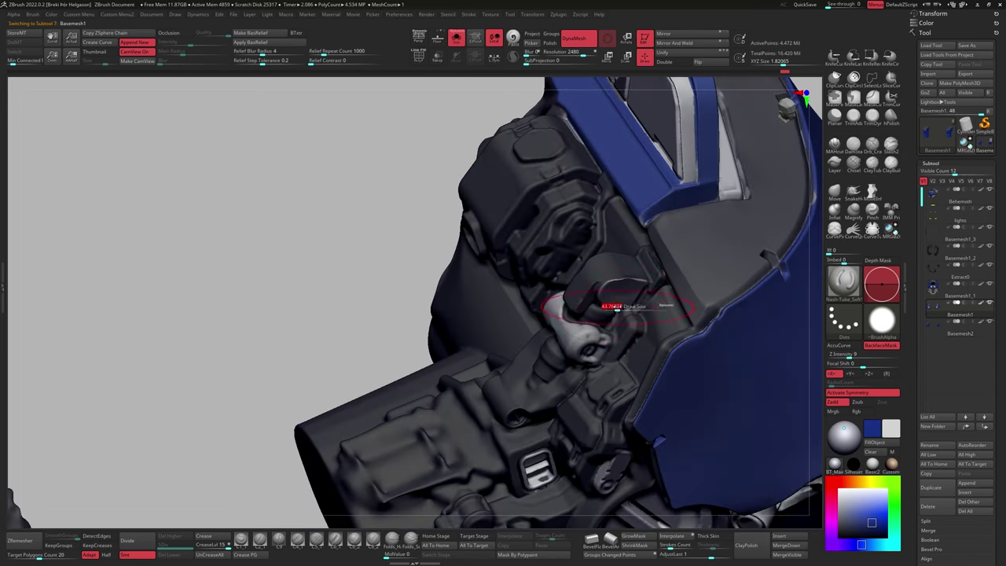
mouse_move(582, 307)
right_down()
mouse_move(605, 277)
mouse_move(594, 299)
mouse_move(588, 265)
mouse_move(575, 336)
mouse_move(617, 287)
mouse_move(605, 271)
right_up()
key(b)
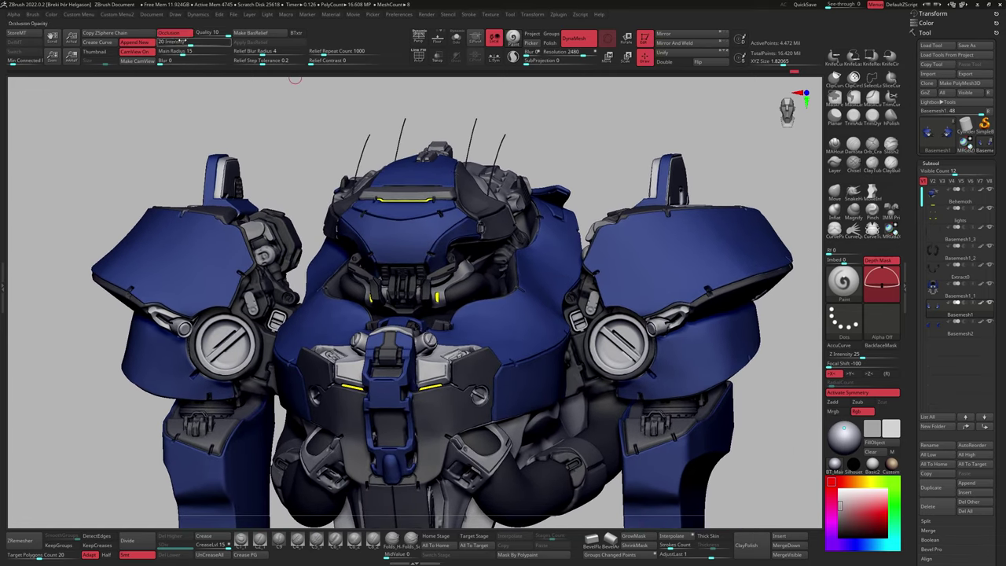
click(169, 32)
right_drag(299, 126, 337, 191)
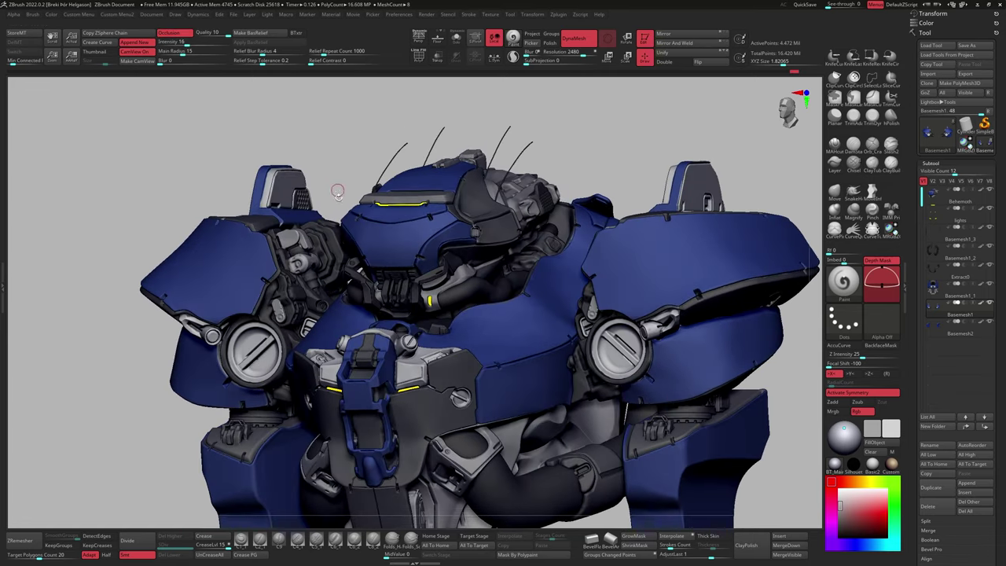
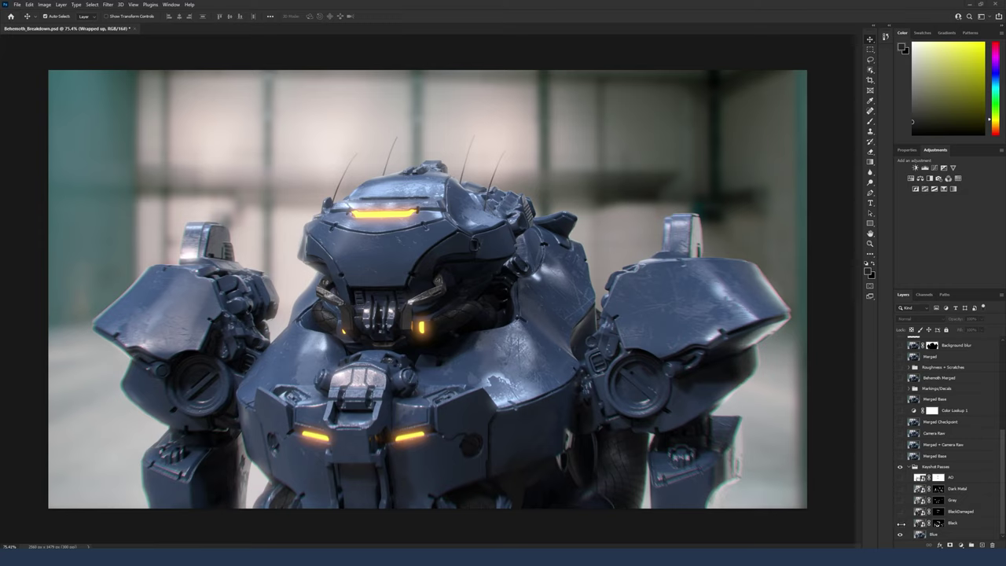
Reveal the Black, BlackDamaged, Gray and Dark Metal passes in the Keyshot Passes group.
click(901, 523)
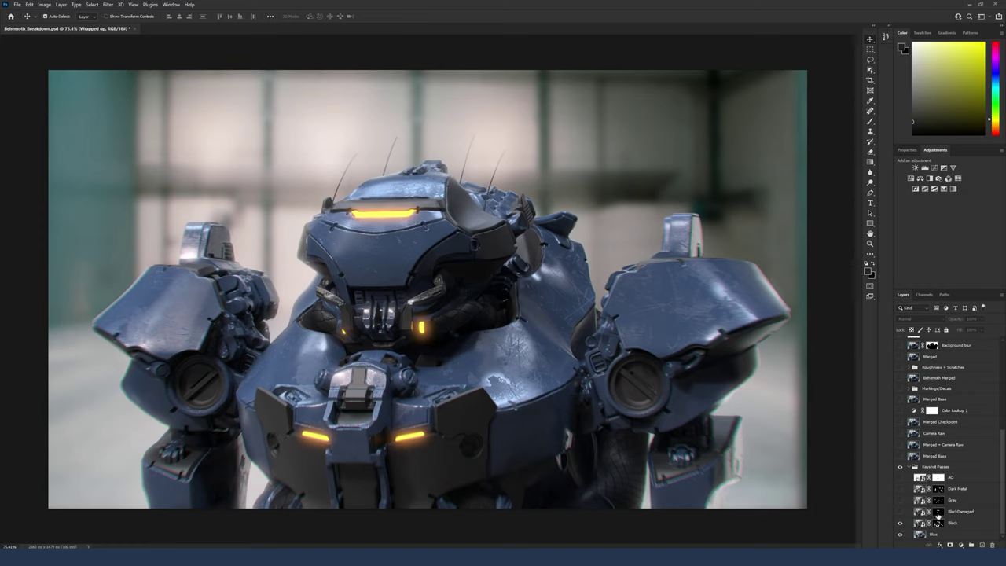
click(900, 512)
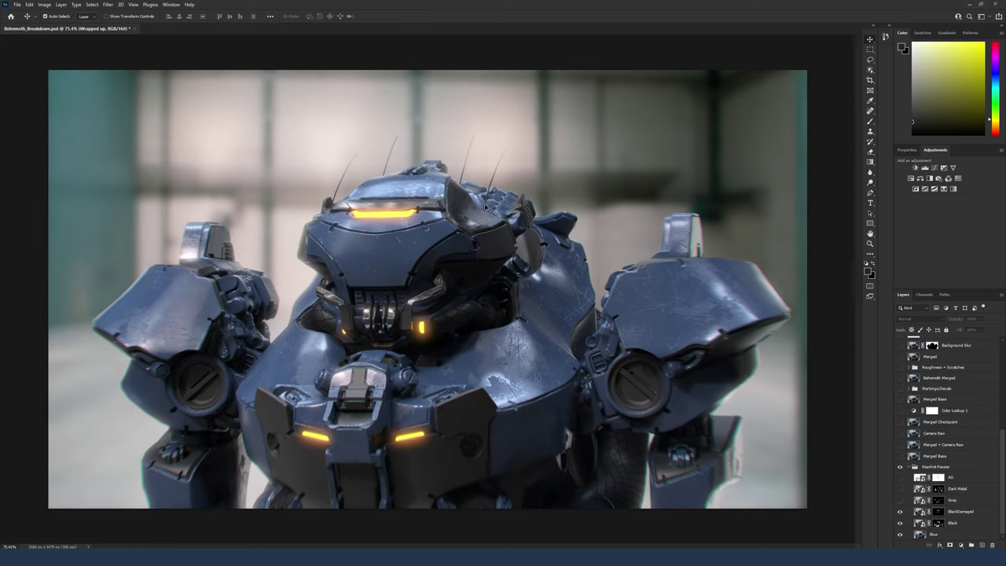
click(901, 501)
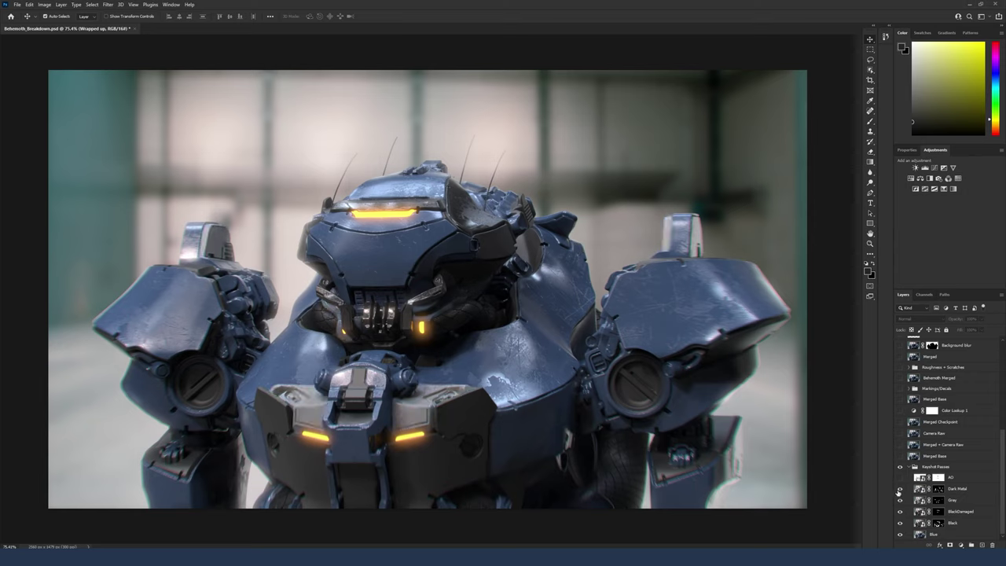
click(900, 489)
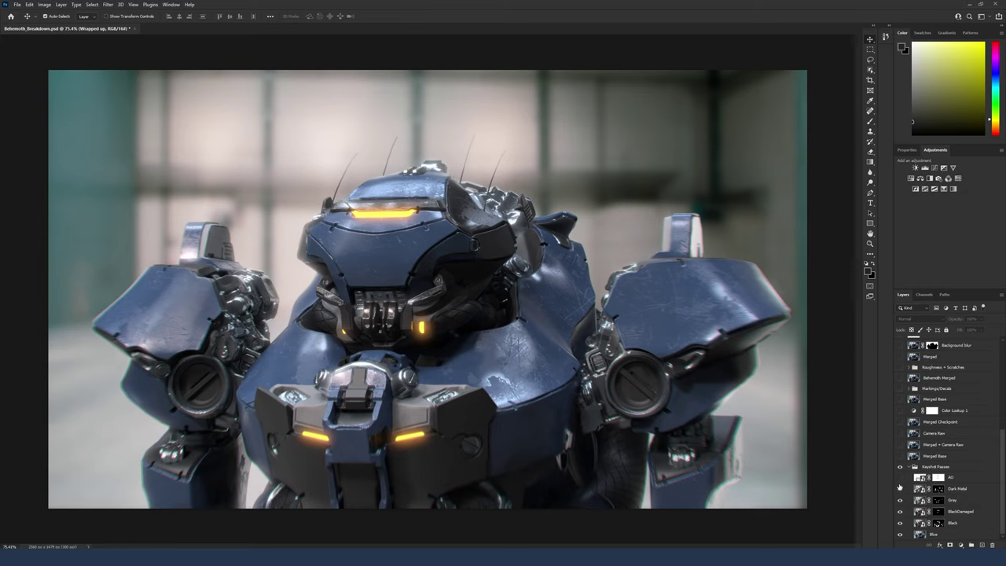
Turn on the AO pass (Multiply, 80%) and toggle it off and on to compare.
click(947, 477)
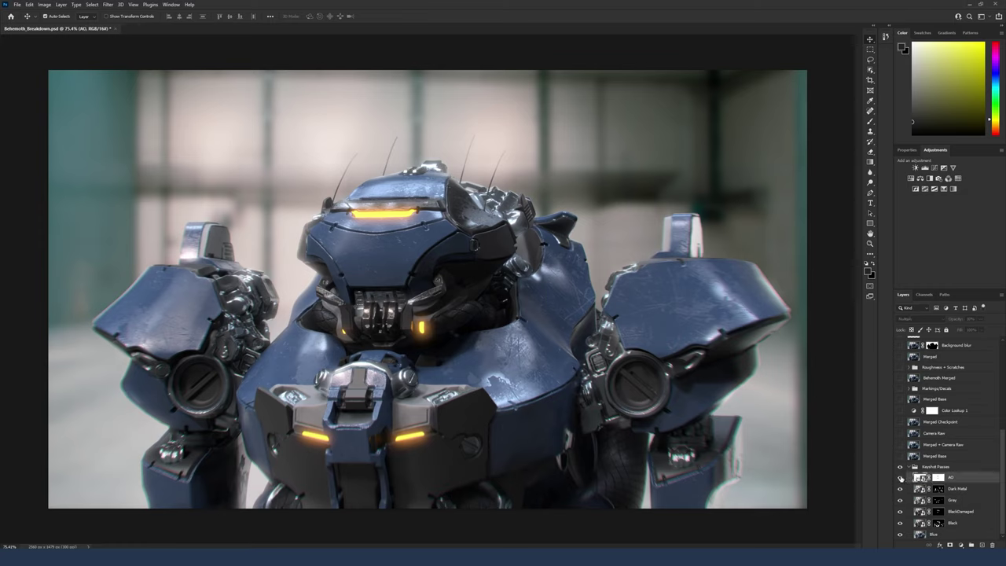
click(900, 478)
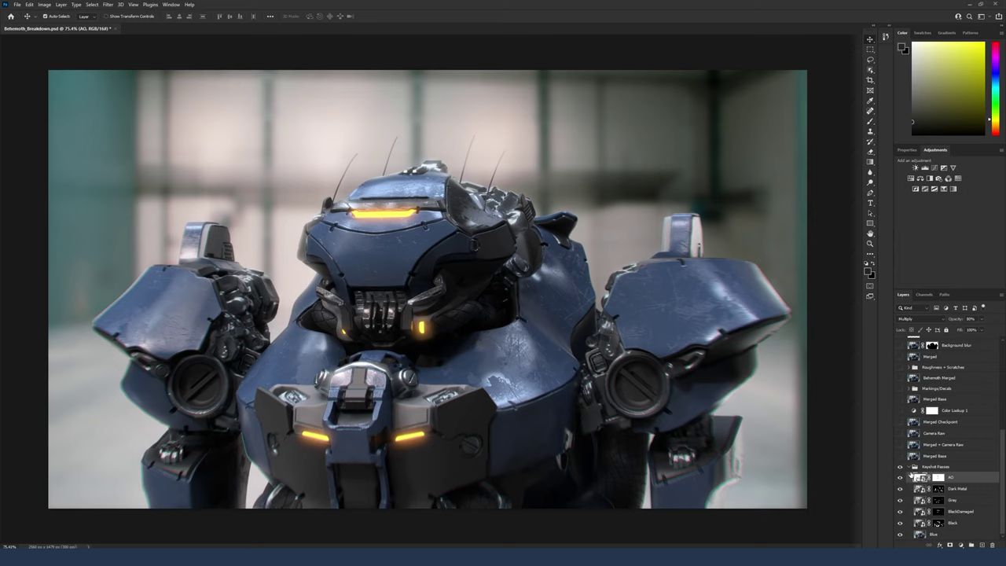
click(900, 478)
click(900, 477)
click(900, 478)
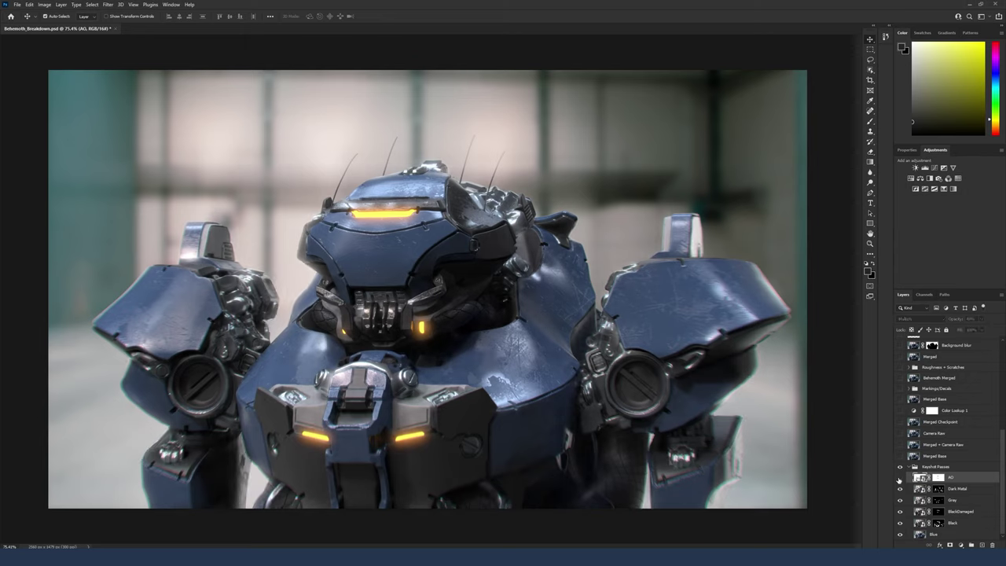
click(901, 477)
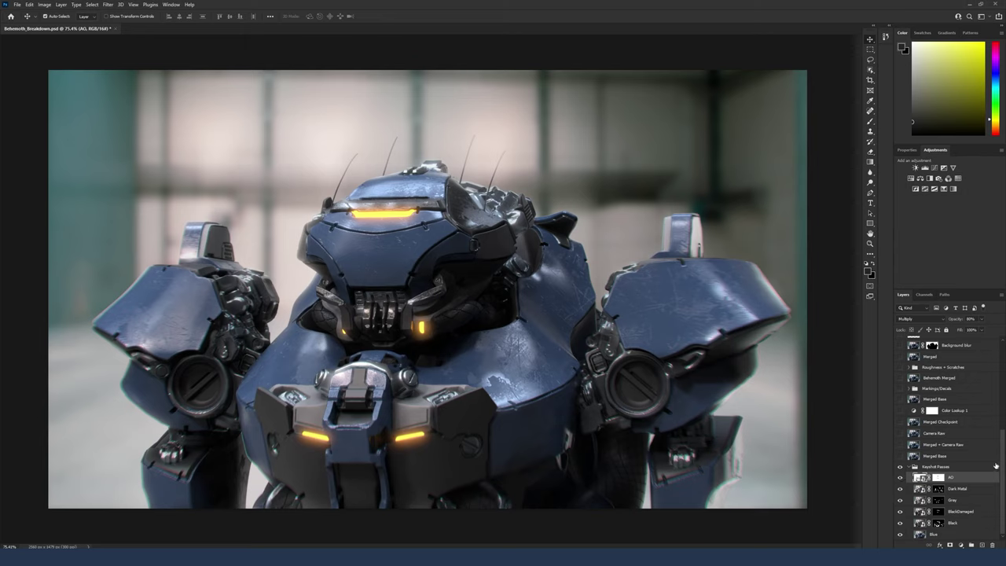
drag(999, 466, 1000, 441)
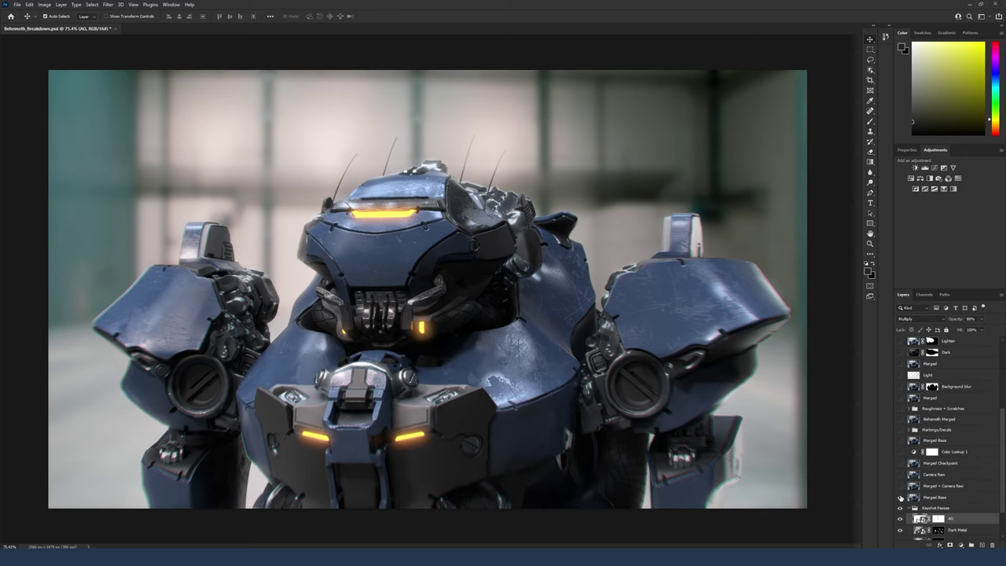
Show the Merged Base layer and collapse the Keyshot Passes group.
click(901, 497)
click(909, 508)
click(914, 524)
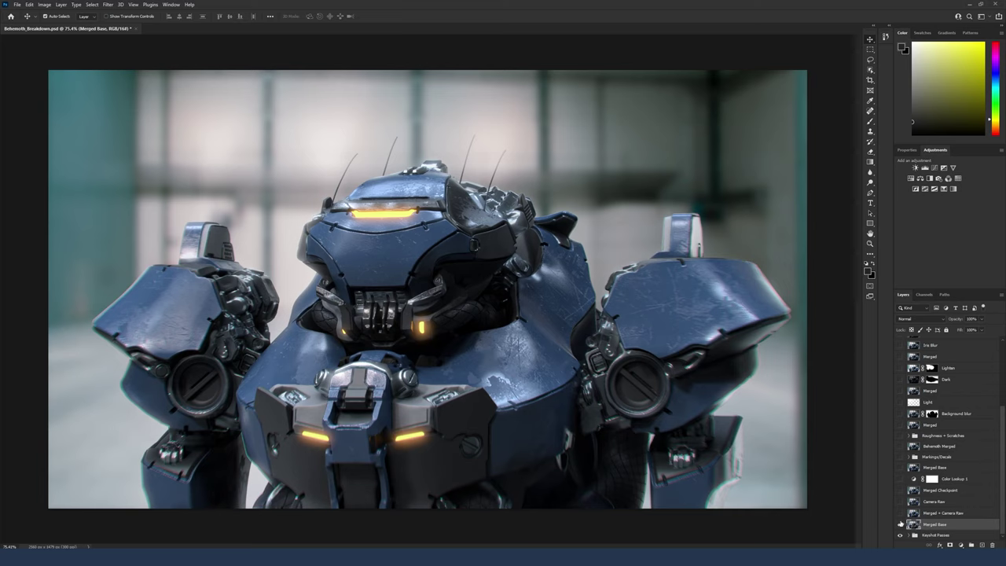
Show the Merged + Camera Raw layer and the 22% Camera Raw layer above it.
click(901, 513)
click(923, 511)
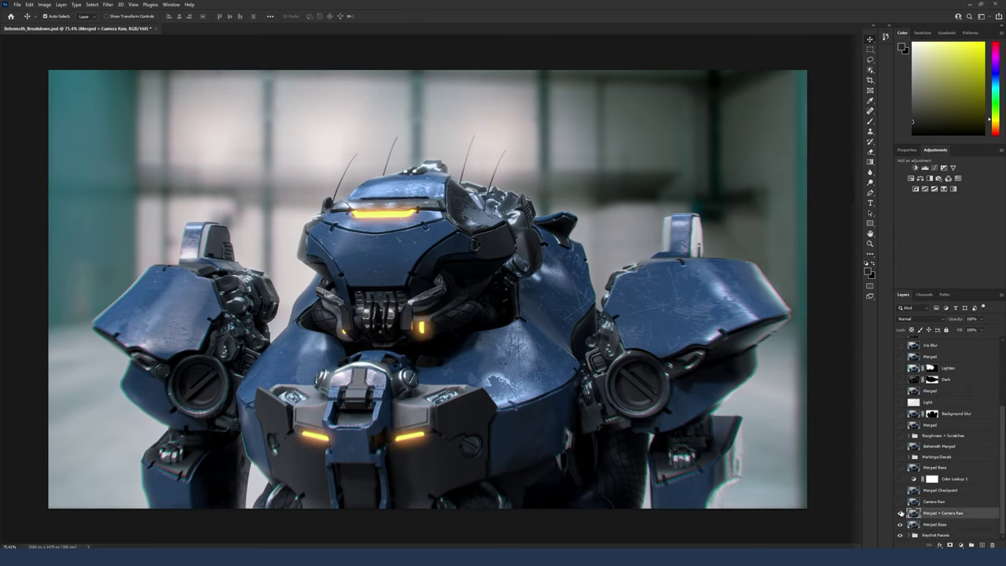
click(916, 503)
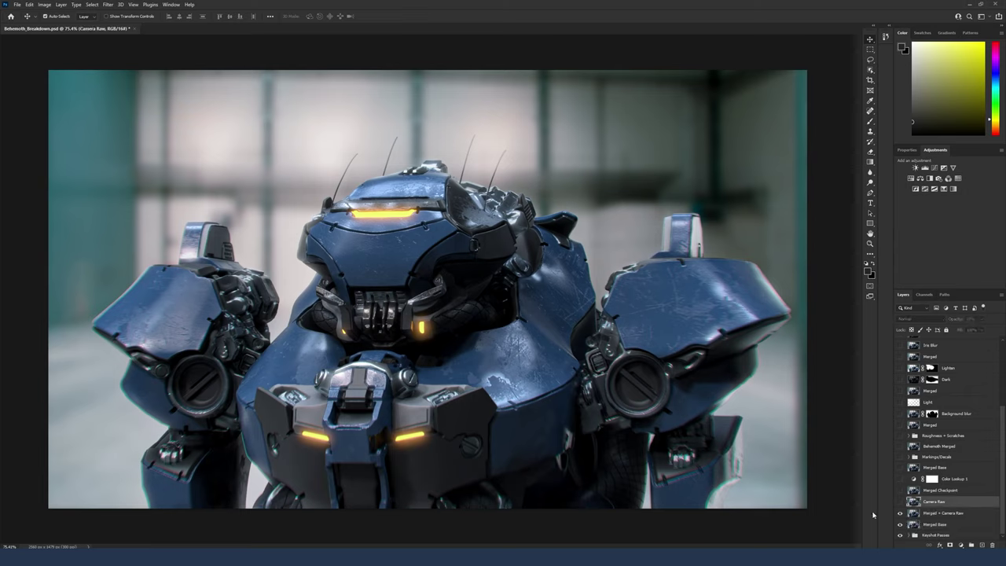
click(925, 513)
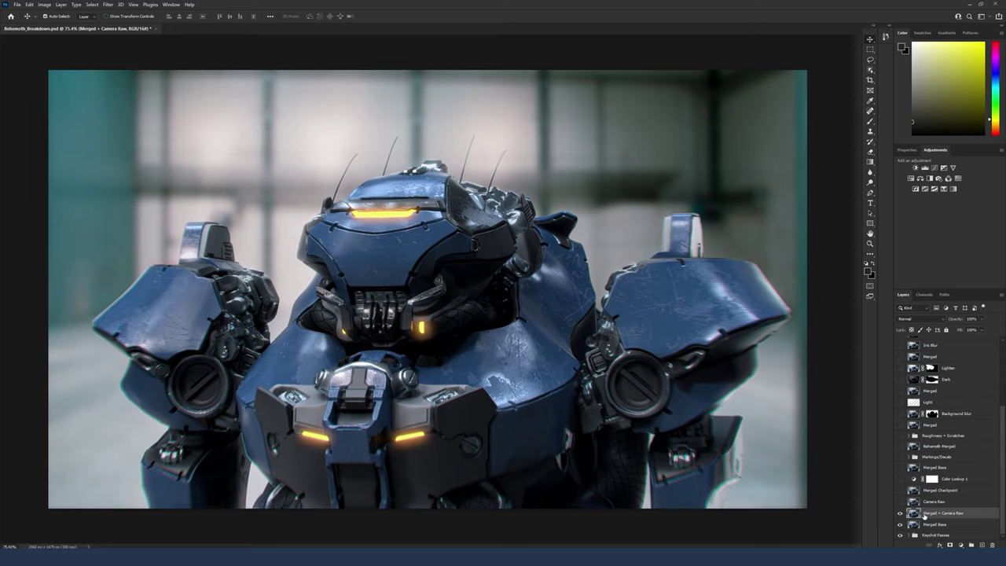
click(933, 502)
click(899, 501)
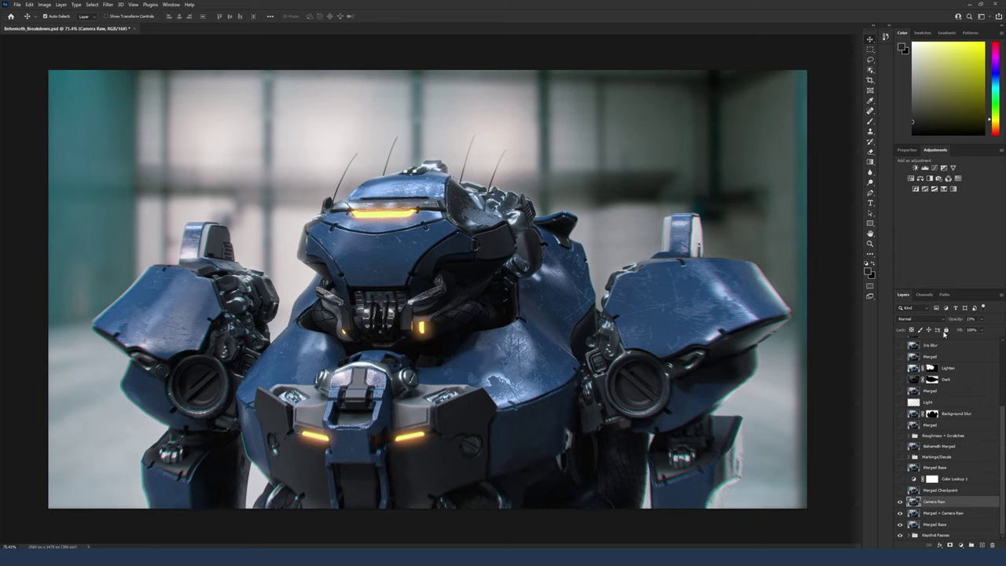
click(938, 490)
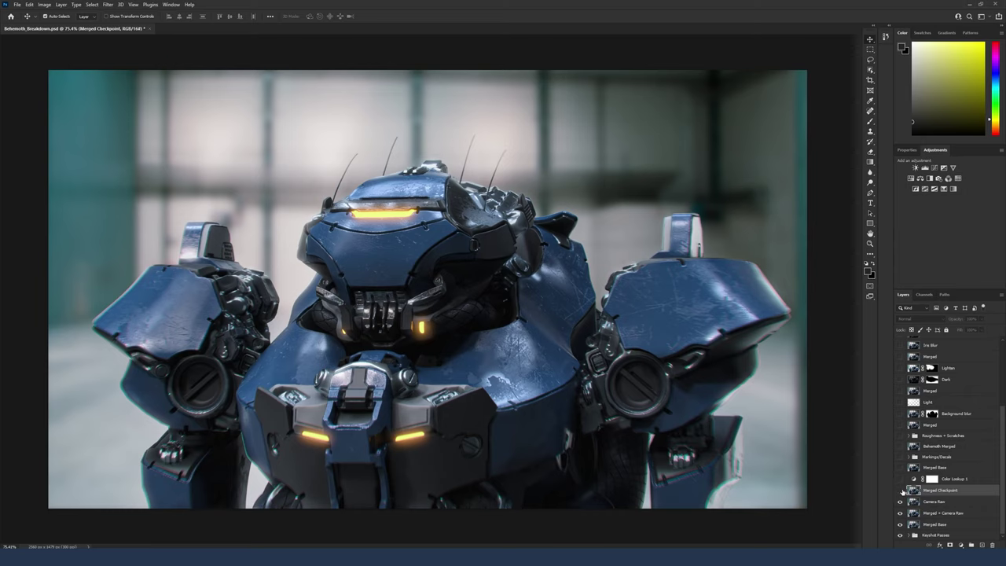
Show Merged Checkpoint and turn on Color Lookup 1 at 40% opacity.
click(901, 490)
click(932, 478)
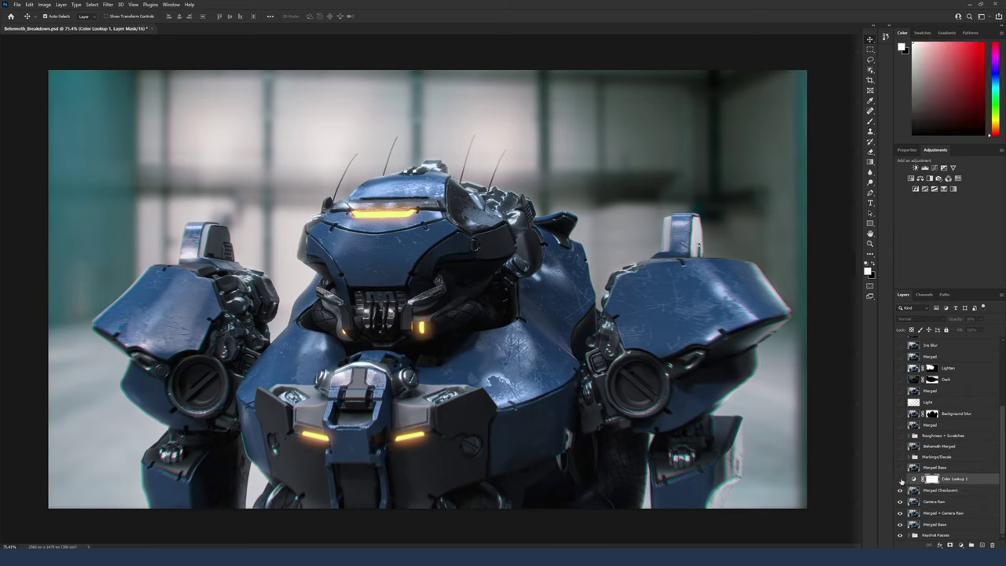
click(900, 478)
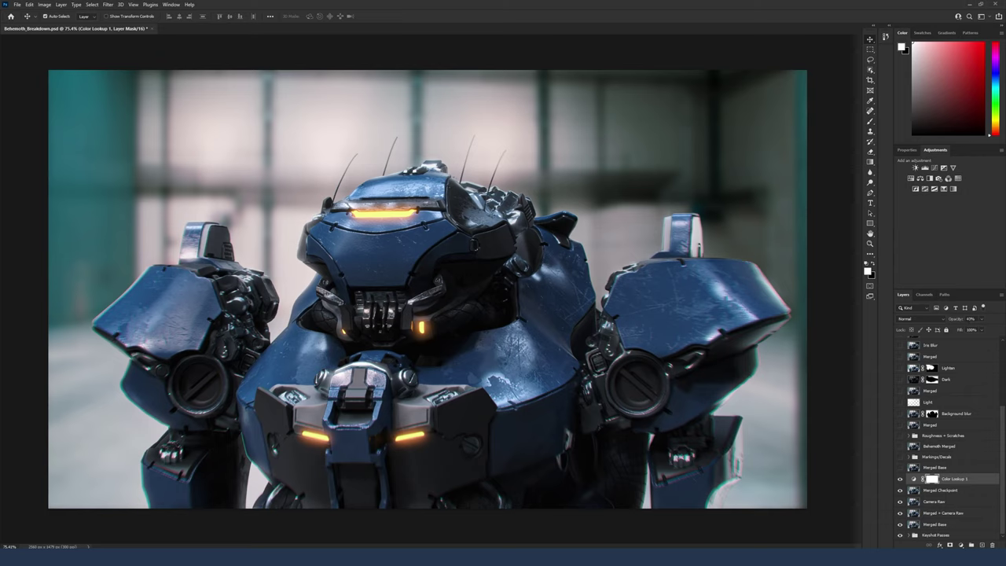
drag(962, 322, 958, 327)
Show the upper Merged Base layer and the Markings/Decals group to reveal the CENTRE and LIFT decals.
click(900, 468)
scroll(1003, 462, up, 1)
click(937, 467)
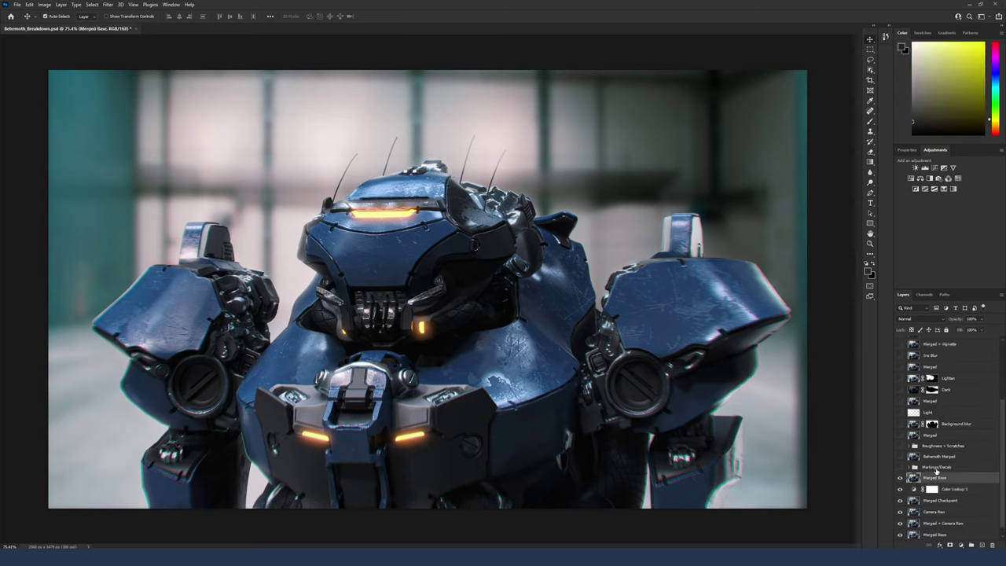
click(900, 468)
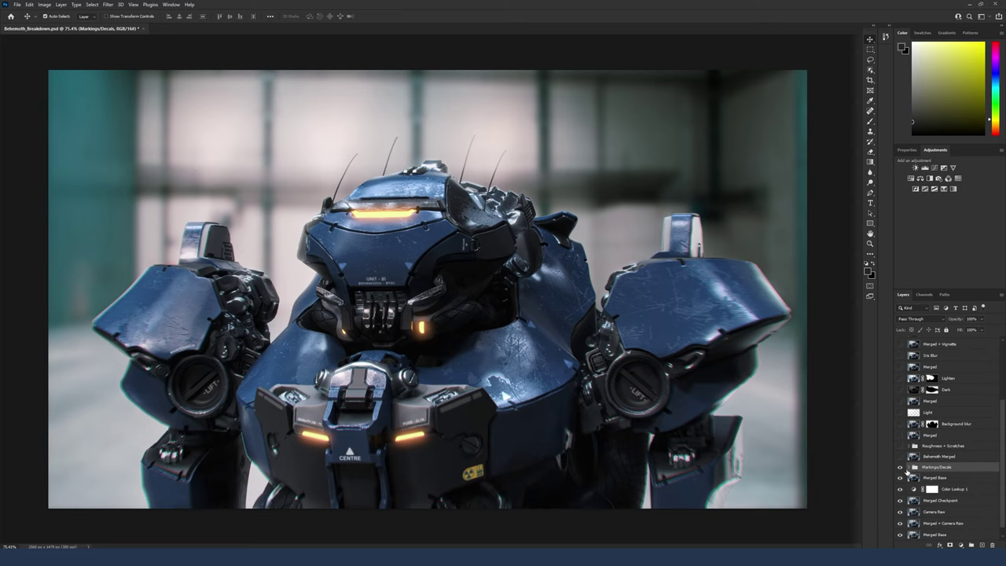
Expand and review the Markings/Decals group's layers, collapse it, and select Behemoth Merged.
click(909, 468)
scroll(960, 413, down, 5)
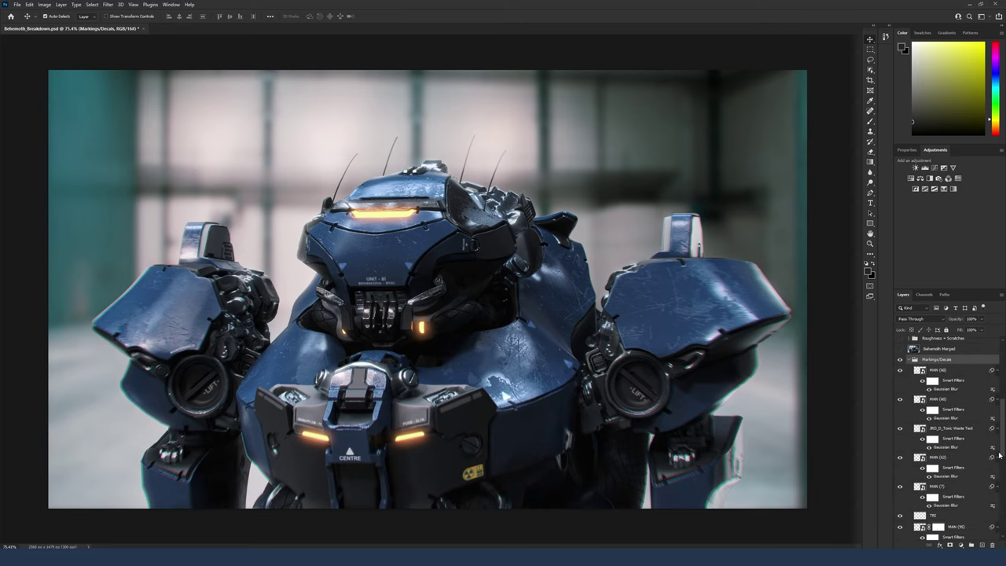
scroll(994, 427, down, 2)
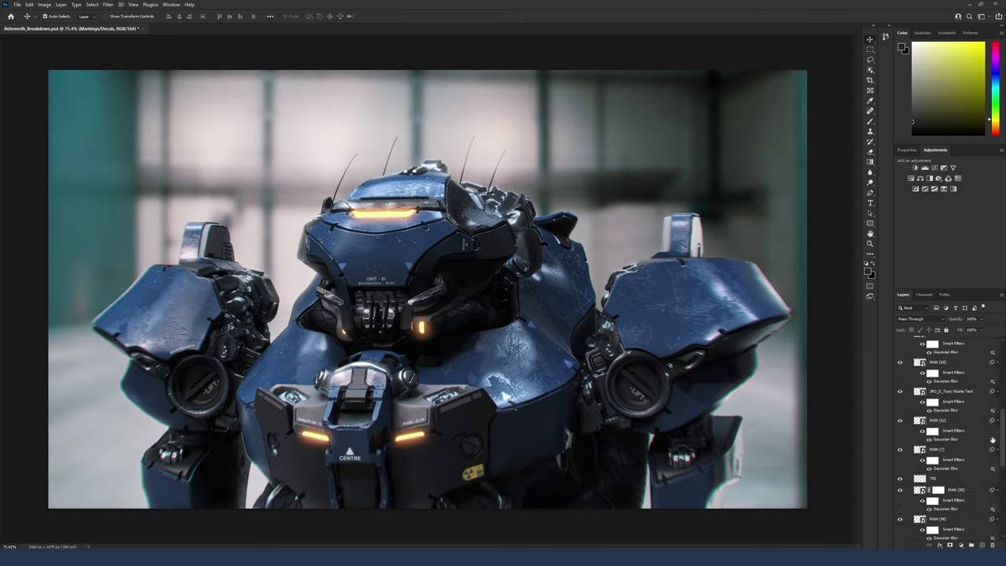
drag(1002, 444, 988, 496)
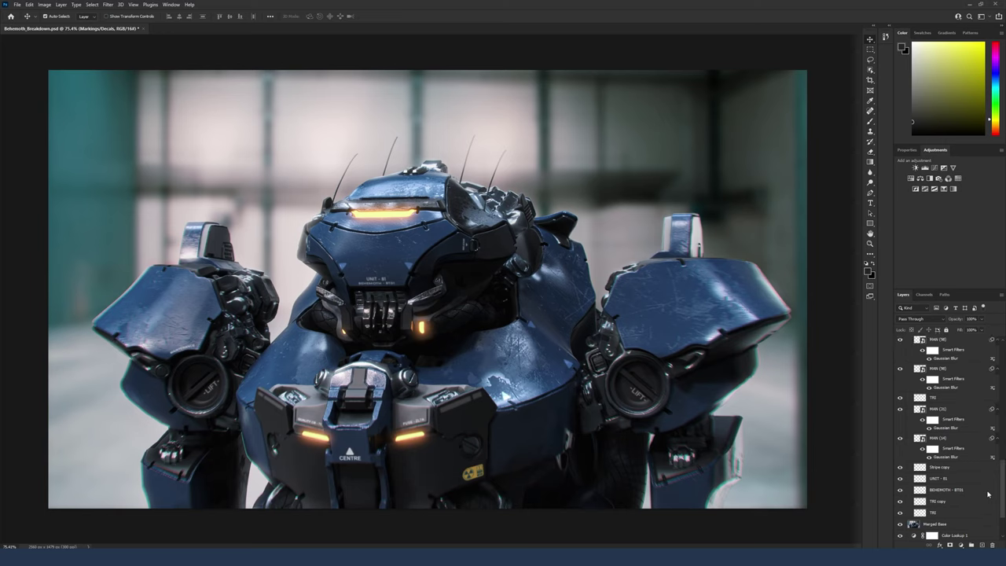
scroll(988, 493, up, 5)
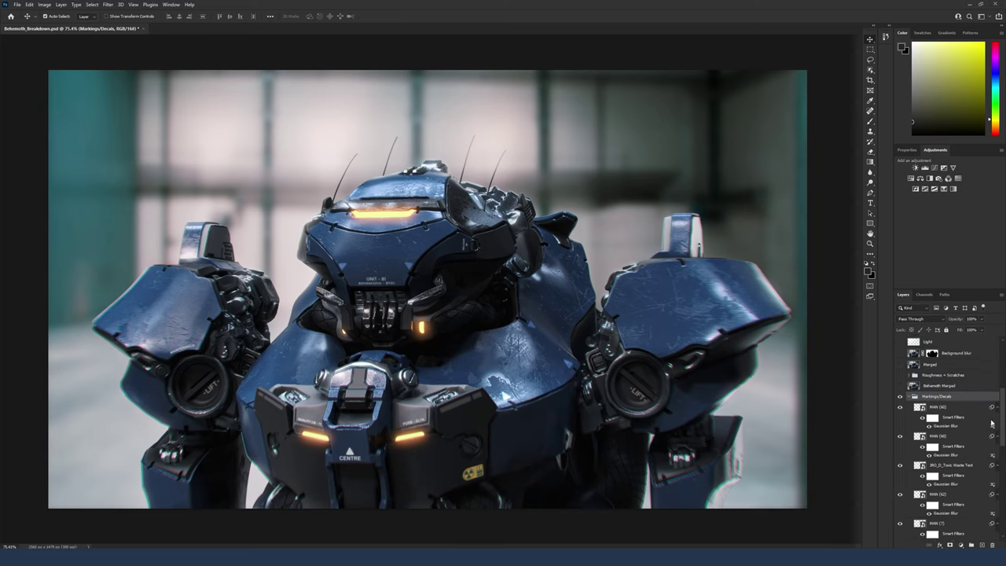
scroll(987, 422, up, 2)
click(914, 427)
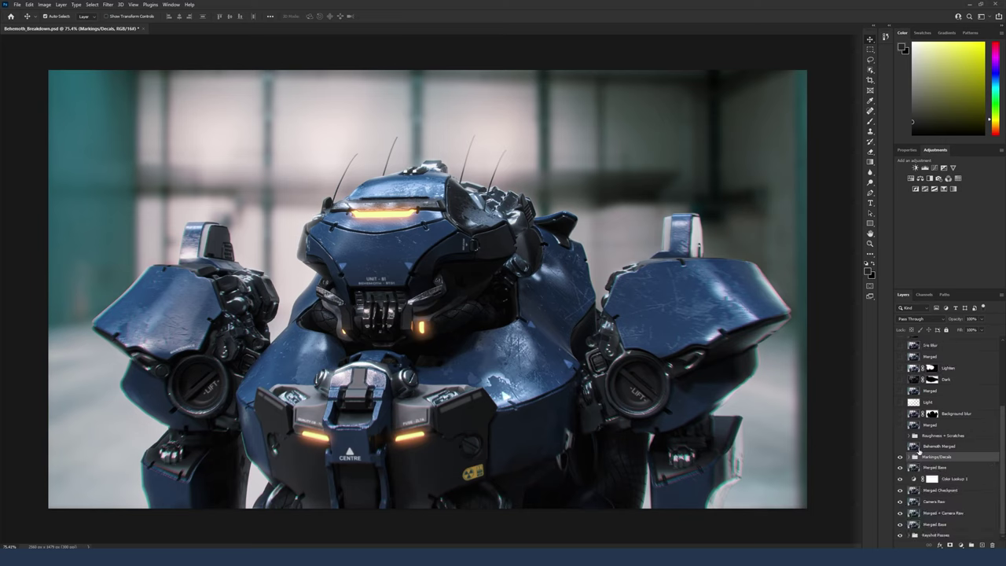
click(909, 456)
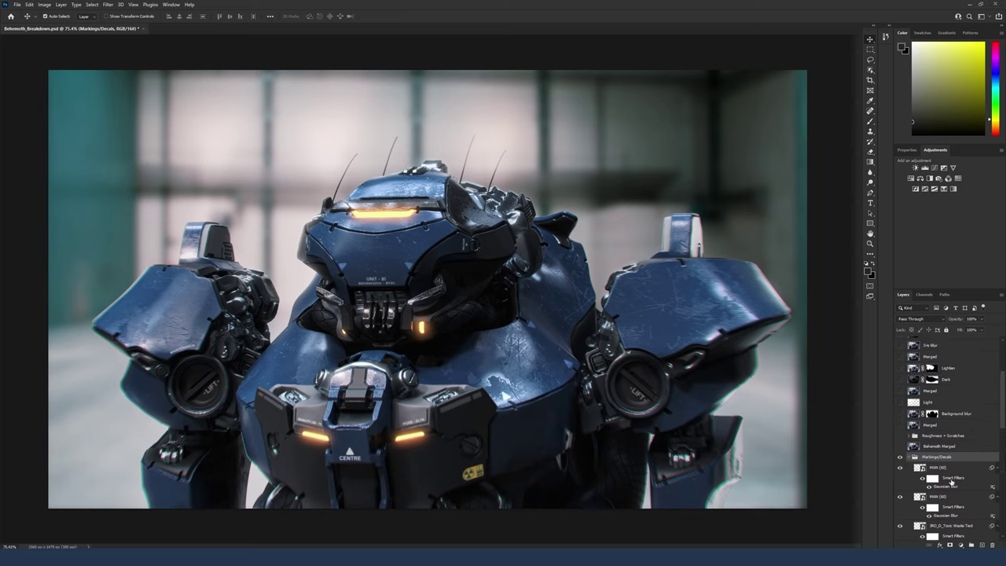
click(914, 457)
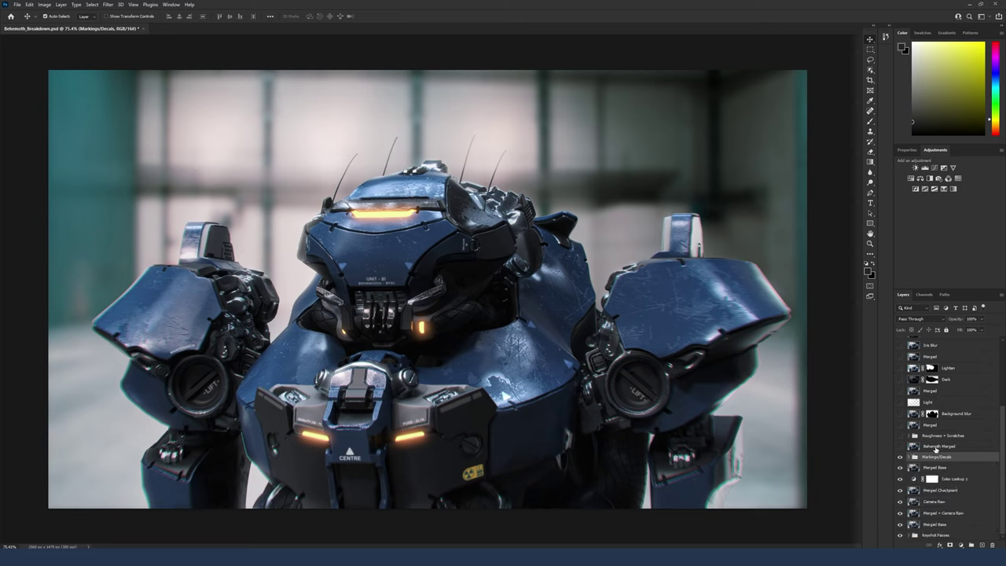
click(939, 446)
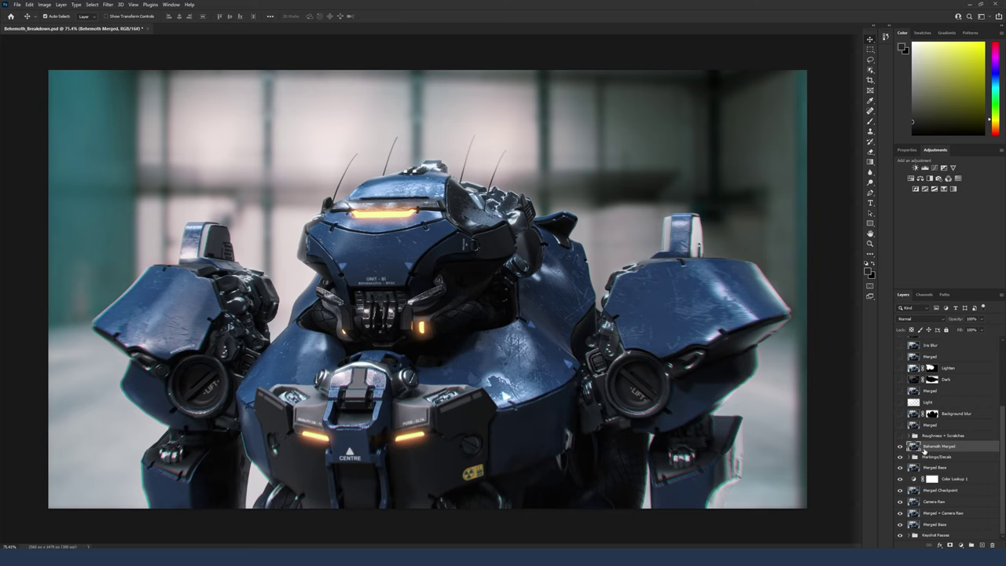
Expand the Roughness + Scratches group and toggle its scratch and dirt detail to compare.
click(934, 436)
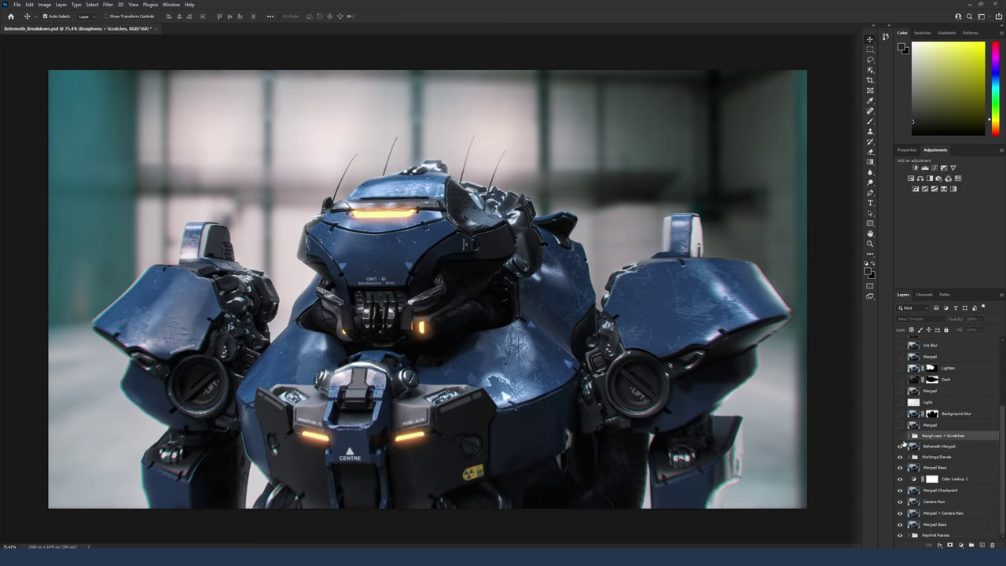
click(908, 436)
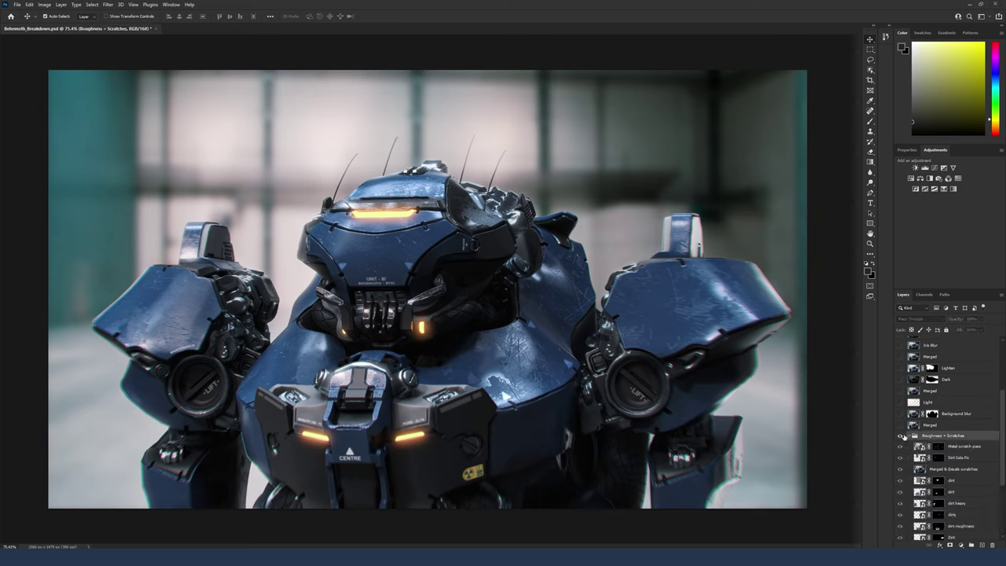
click(900, 436)
scroll(900, 424, down, 2)
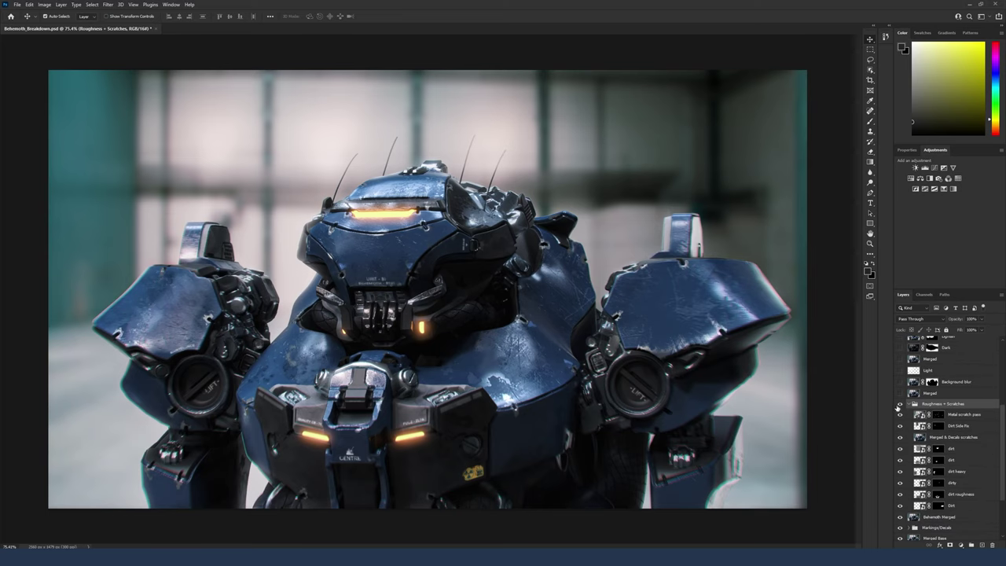
click(900, 404)
click(900, 404)
Hide the Metal scratch pass on the shoulders.
click(291, 379)
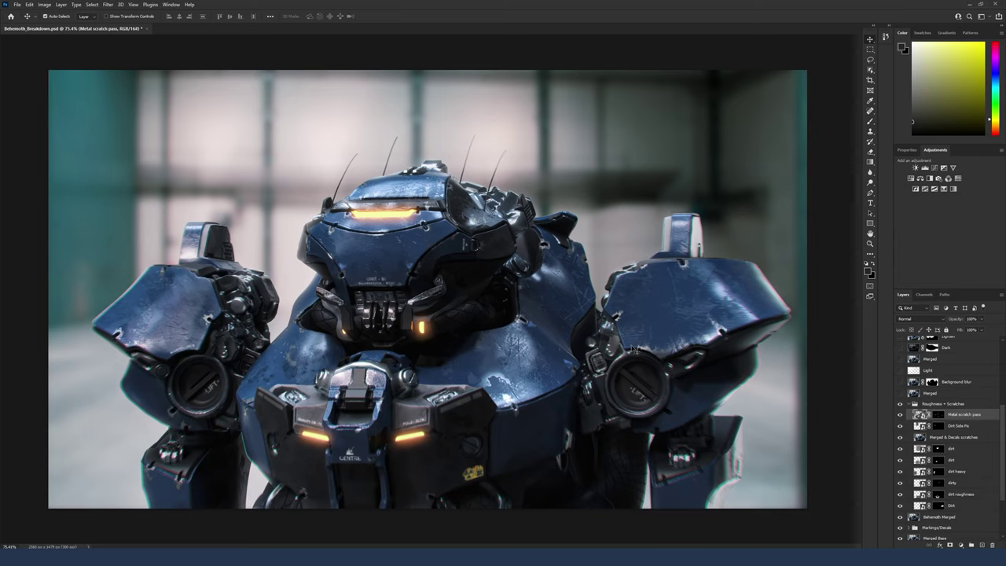
click(900, 415)
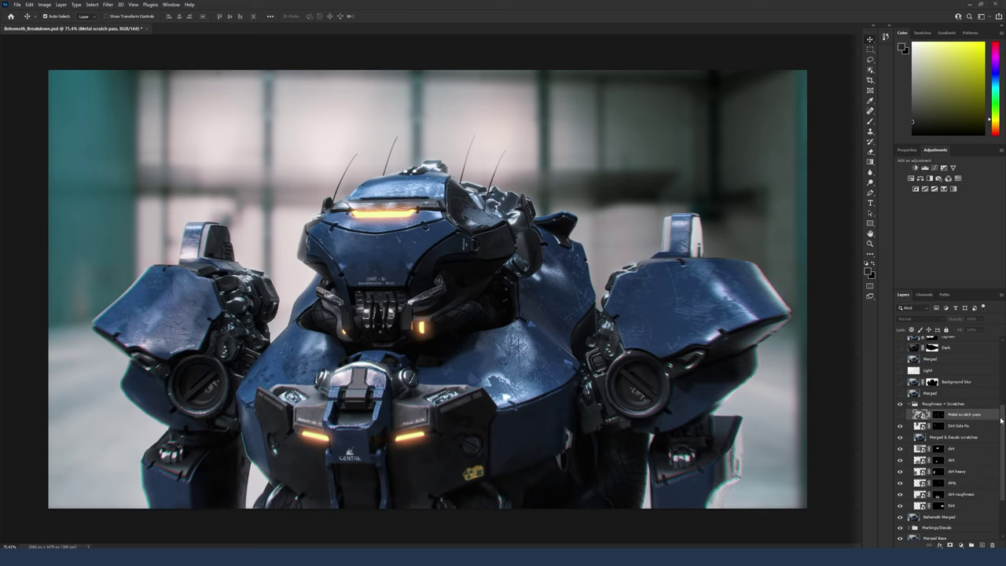
drag(1000, 421, 998, 481)
Expand the Keyshot Passes group, then select the Metal scratch pass layer's mask.
click(916, 535)
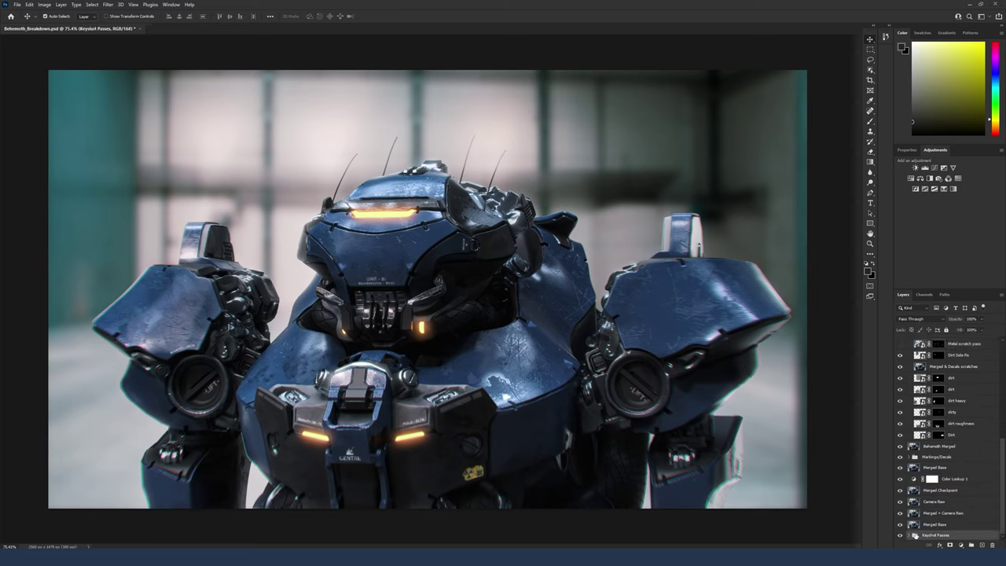
click(913, 535)
scroll(959, 519, down, 2)
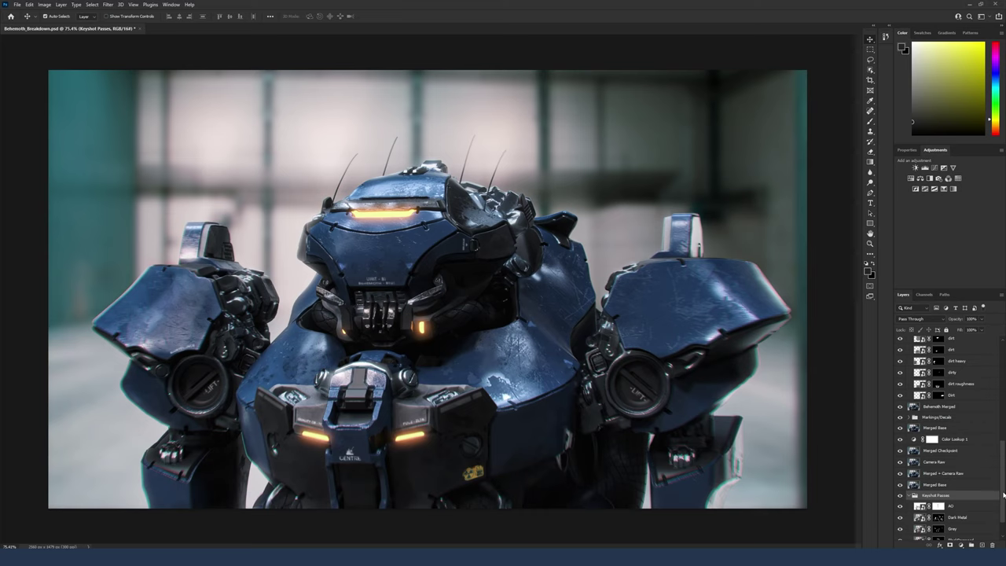
scroll(959, 503, up, 6)
click(953, 425)
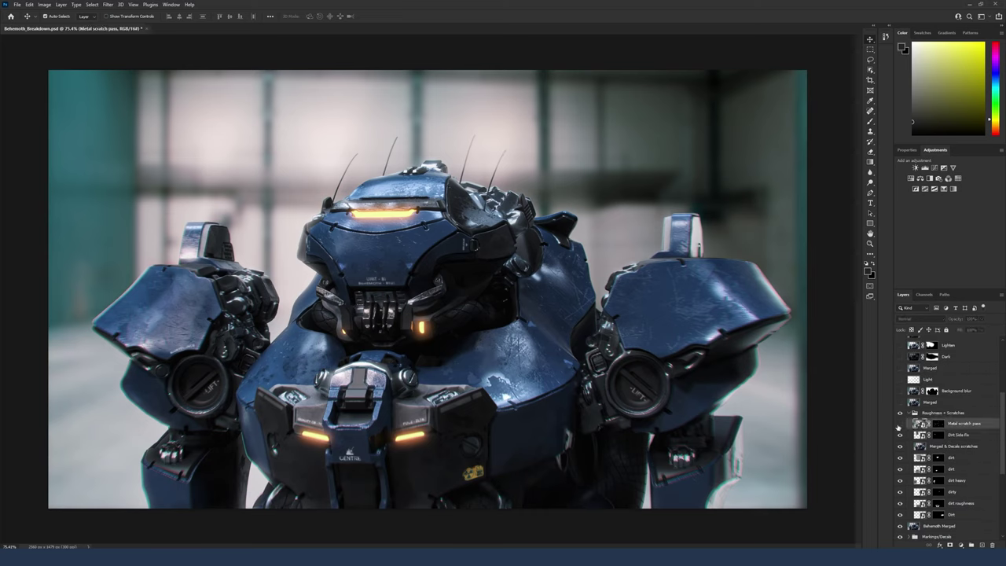
click(937, 424)
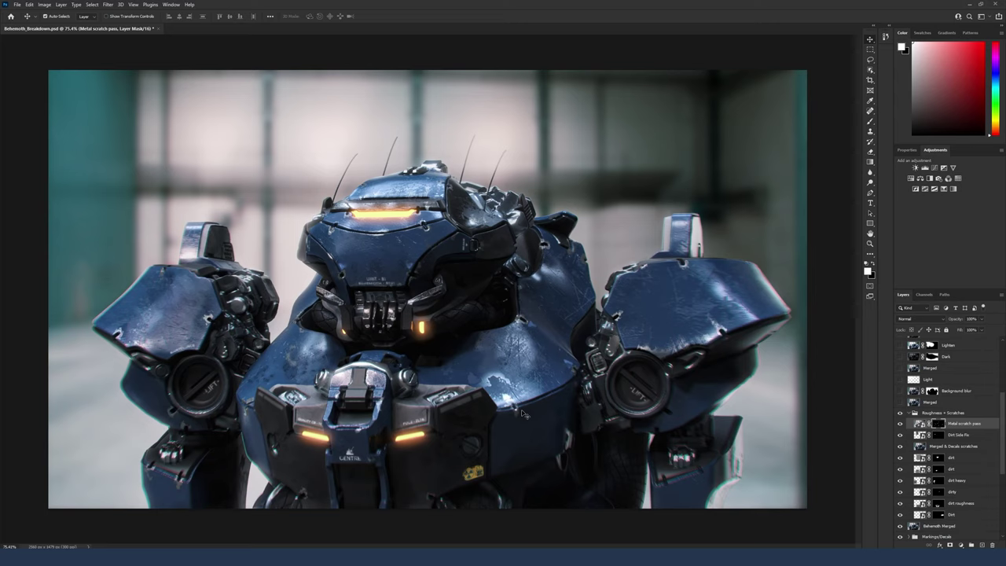
scroll(994, 429, up, 2)
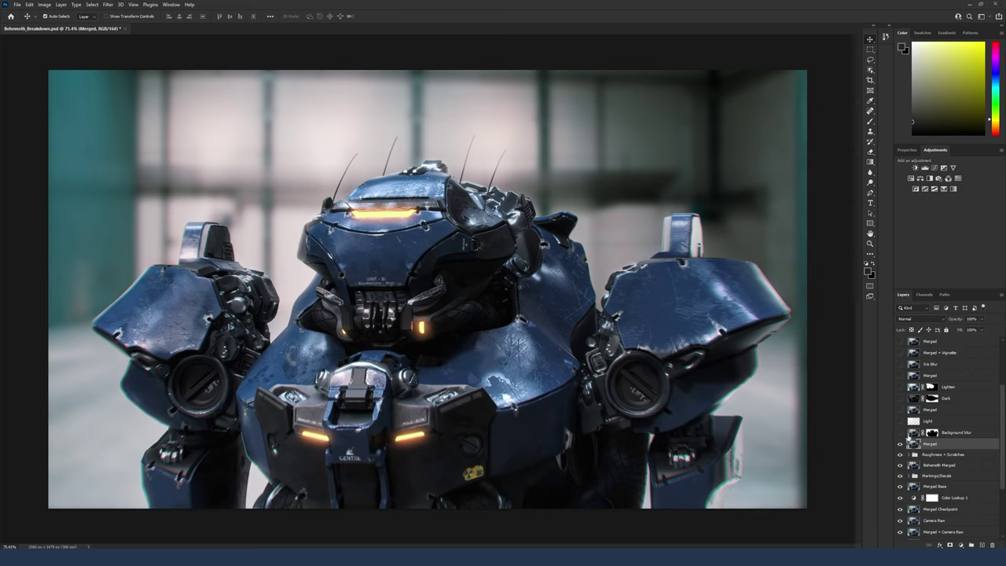
Turn on the Background blur layer to soften the backdrop.
click(935, 434)
scroll(902, 454, up, 1)
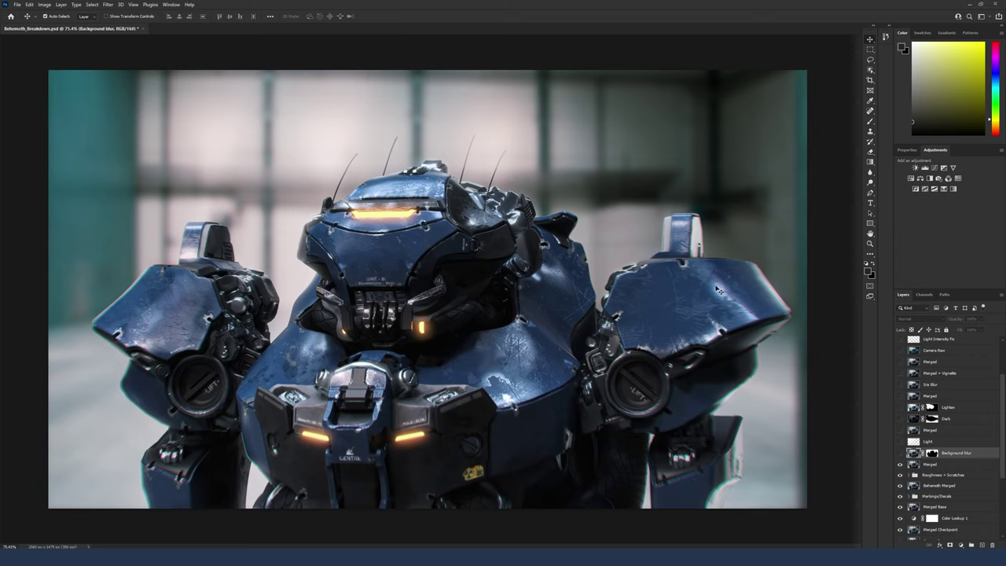
click(899, 454)
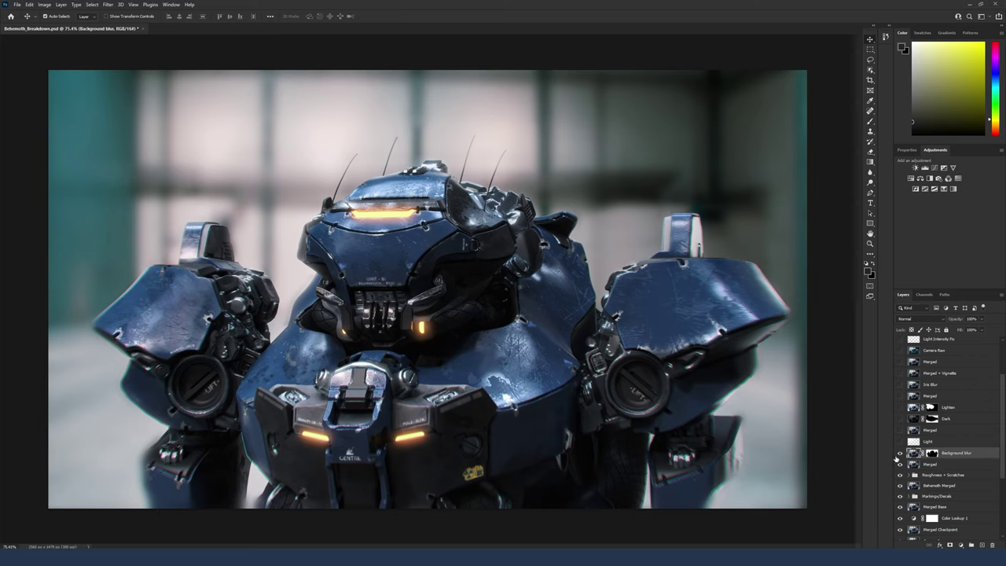
Turn on the Light layer in Soft Light at 42% to brighten the image.
click(933, 442)
drag(1002, 440, 999, 435)
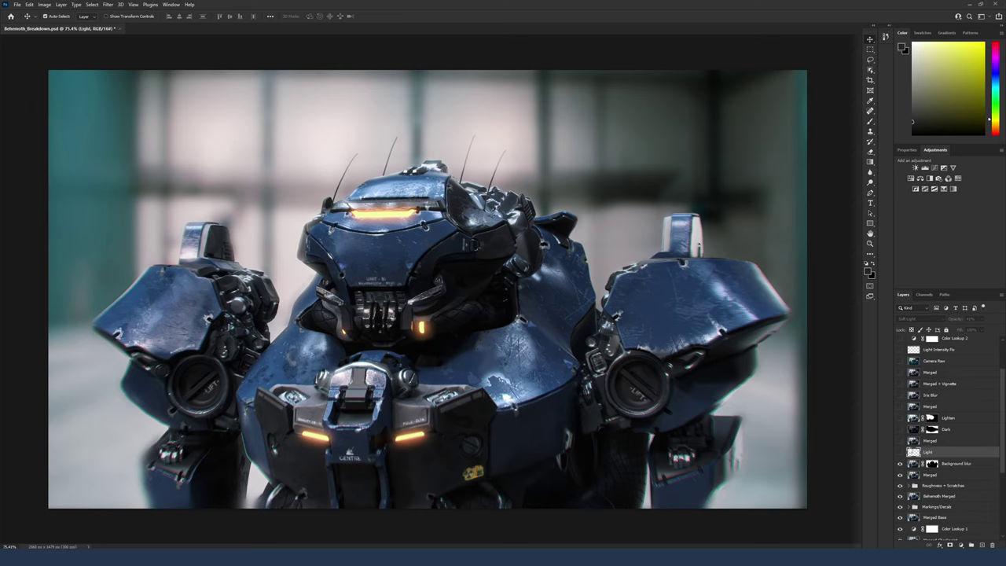
click(899, 452)
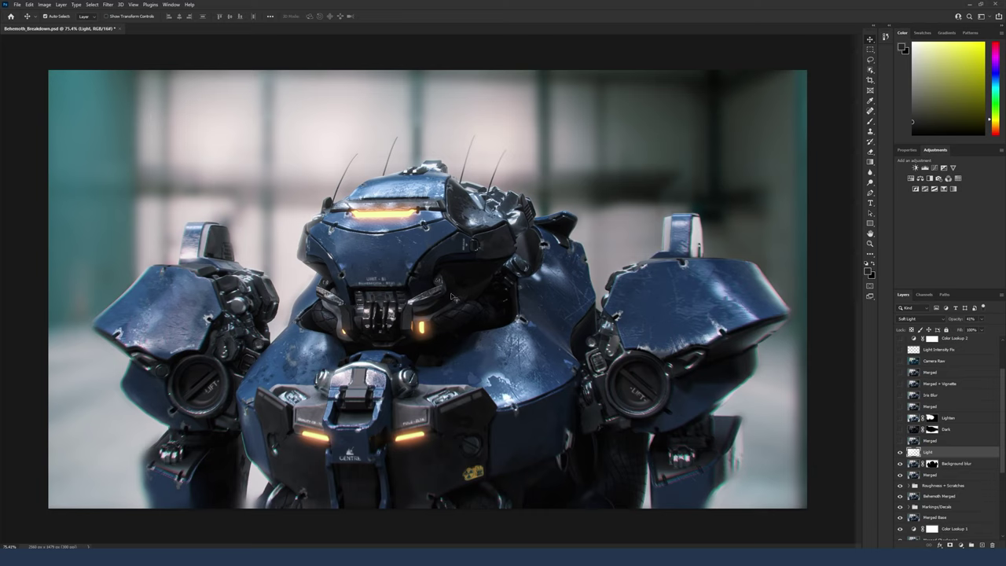
click(935, 443)
click(931, 453)
Turn on the Merged layer.
click(936, 443)
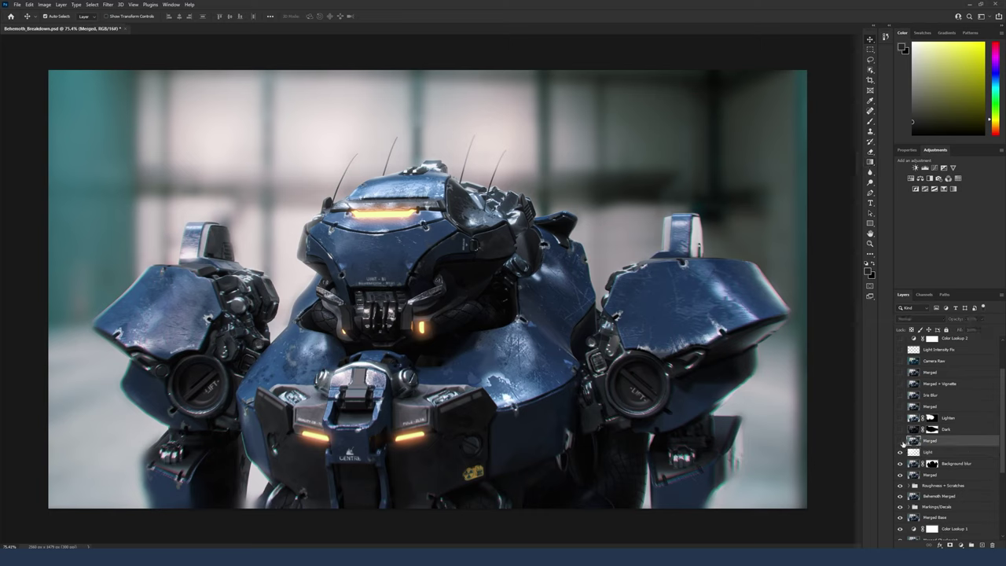
click(899, 441)
scroll(997, 440, up, 1)
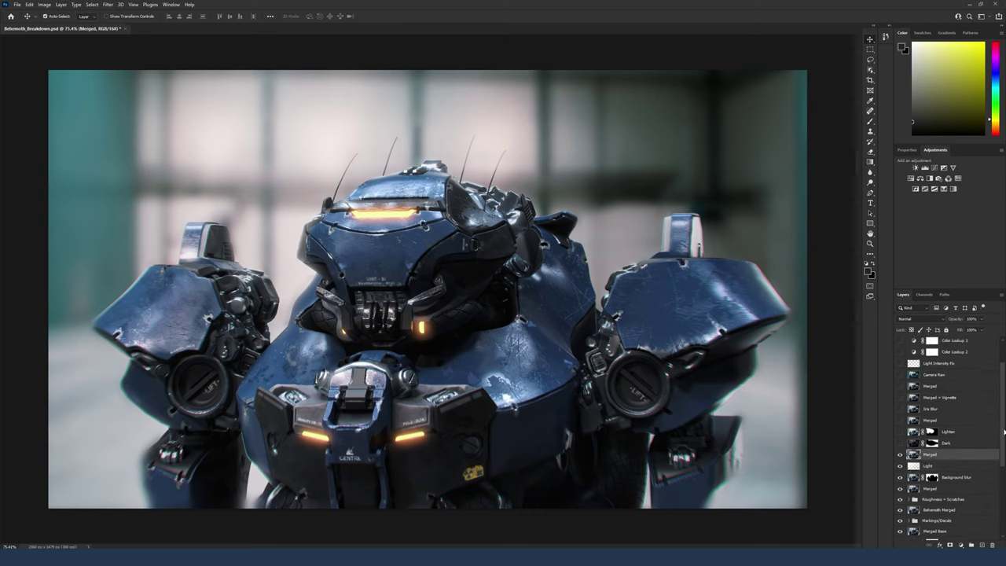
Turn on the Dark pass and the Lighten-mode Lighten pass.
click(939, 455)
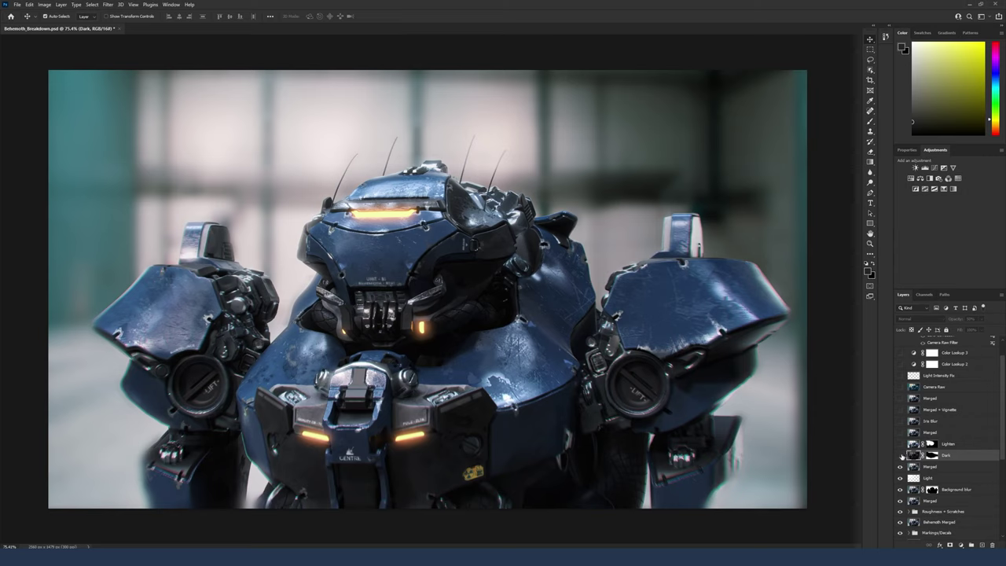
click(900, 455)
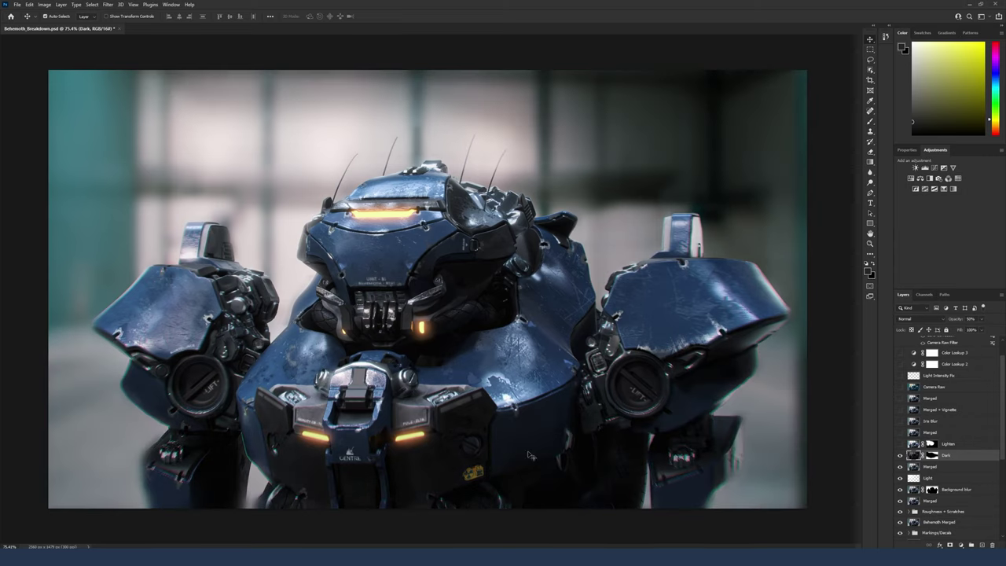
click(952, 445)
click(900, 444)
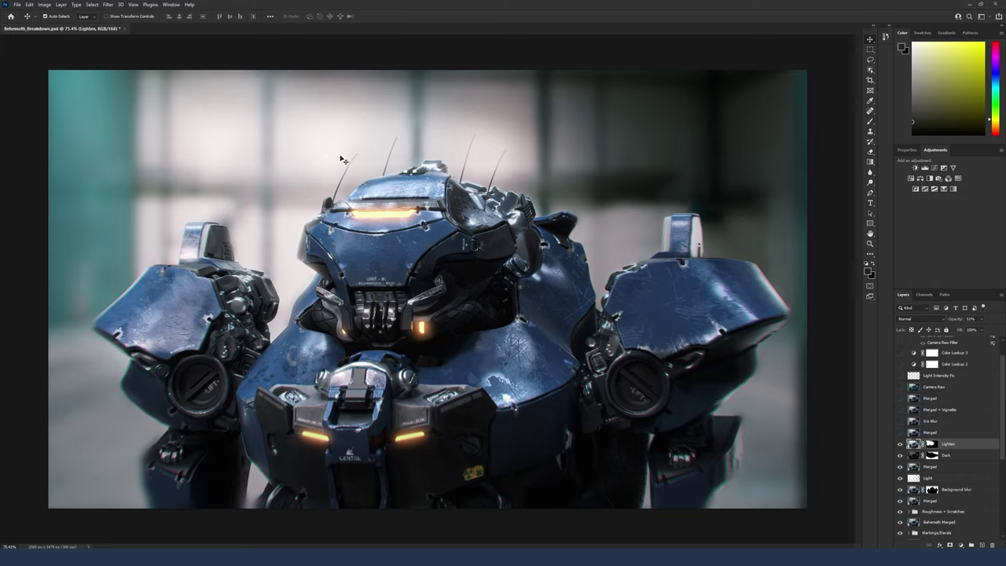
scroll(1004, 424, up, 1)
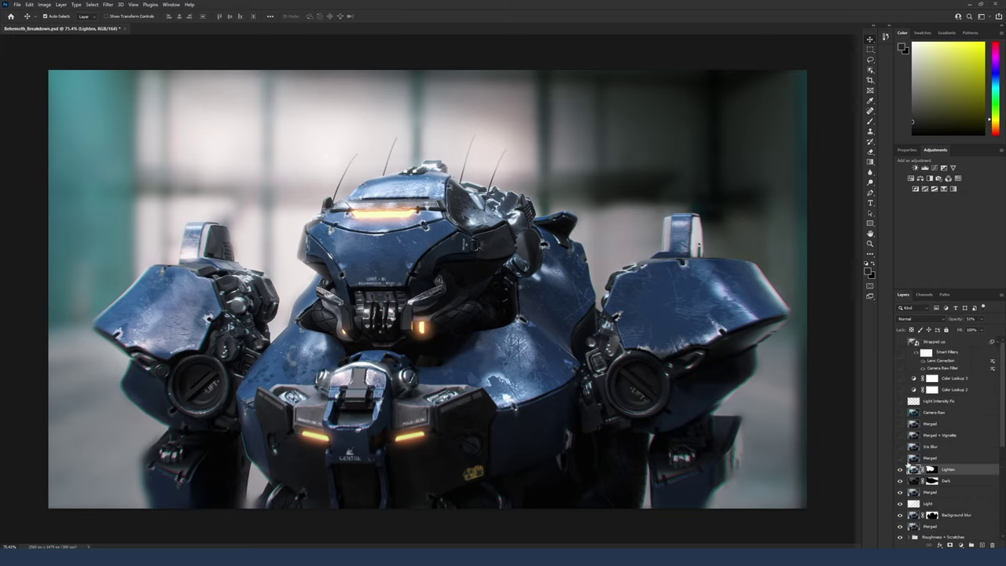
Turn on the Iris Blur layer, check Filter > Blur Gallery, and toggle it to compare.
click(947, 446)
click(900, 446)
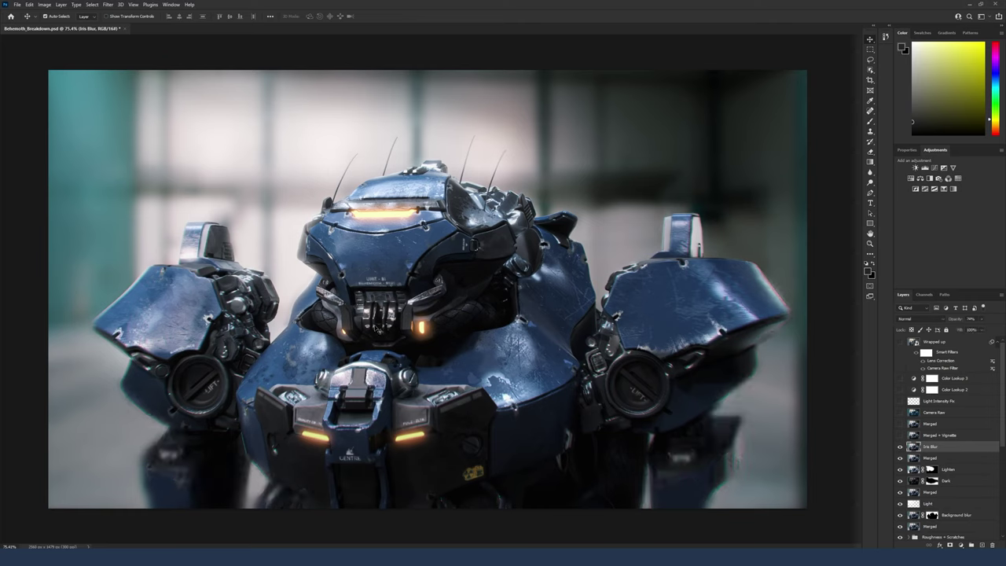
click(108, 5)
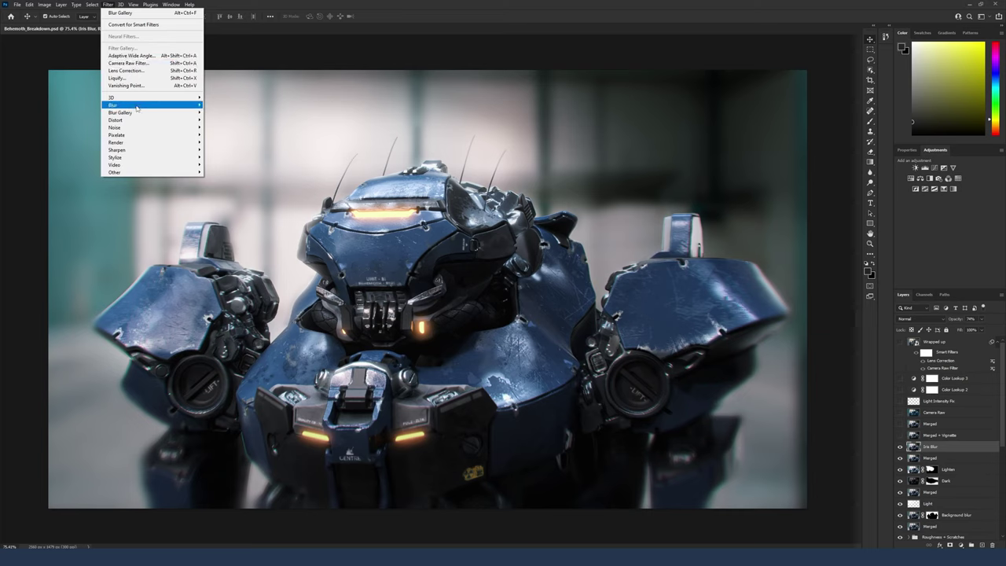
mouse_move(139, 113)
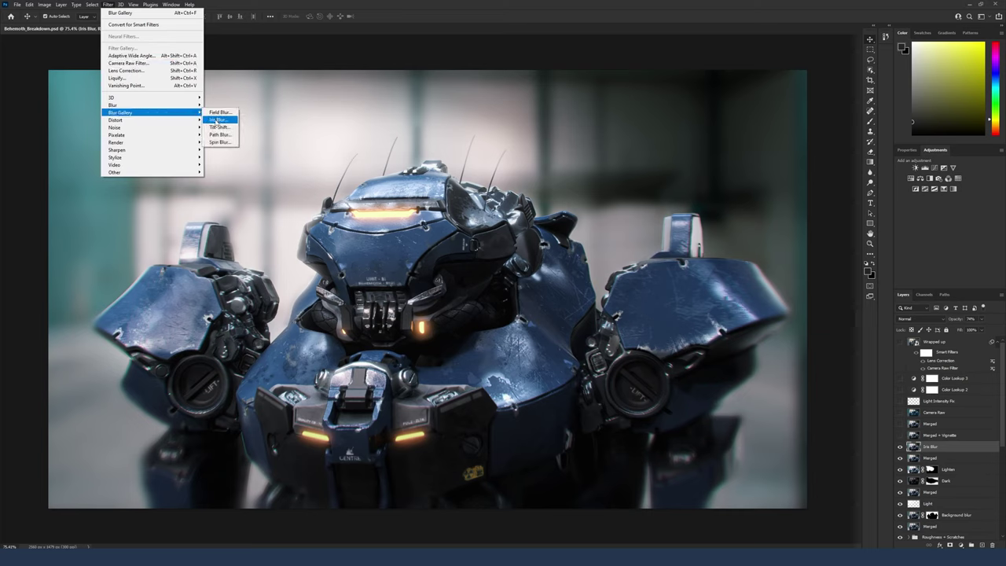
click(884, 375)
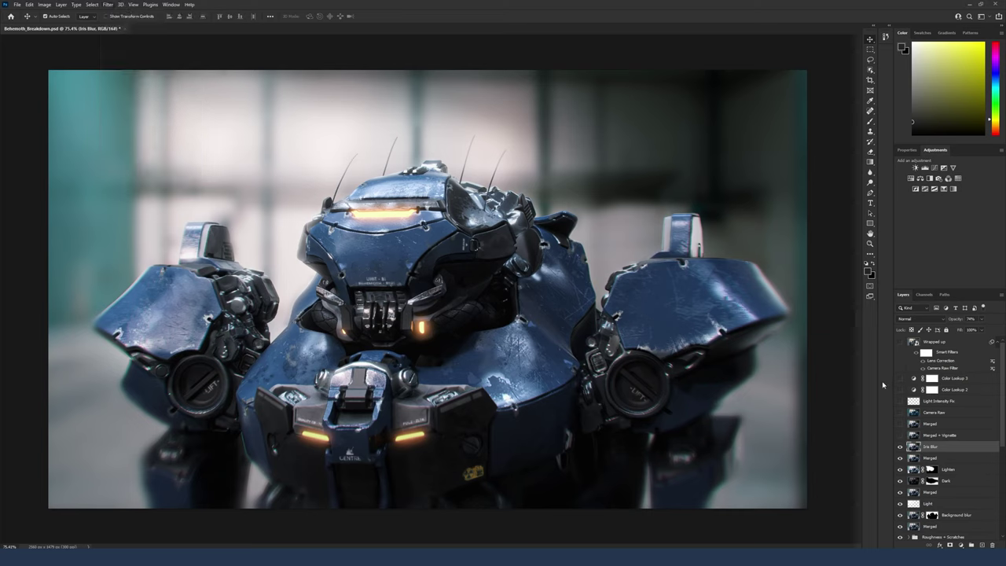
click(900, 446)
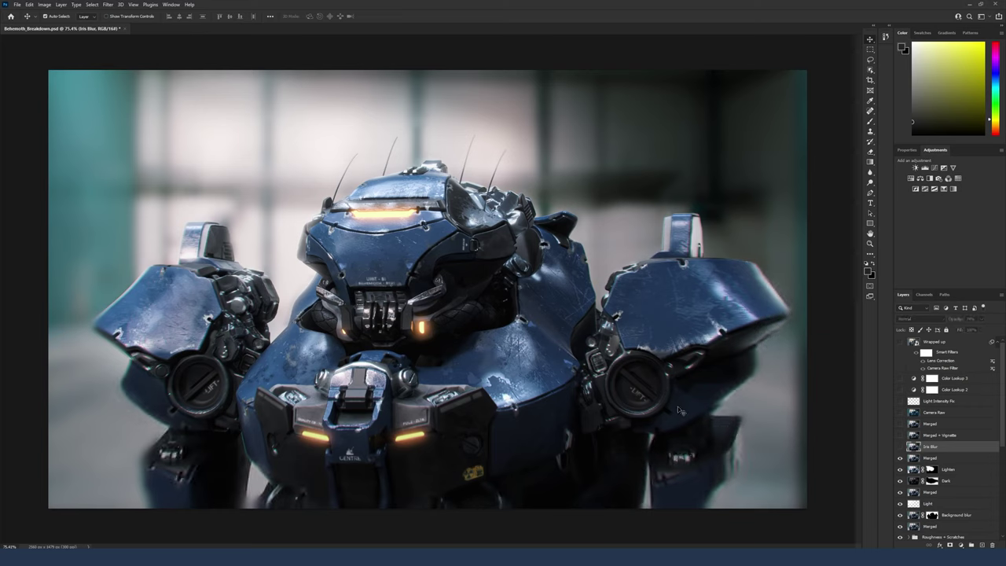
click(899, 447)
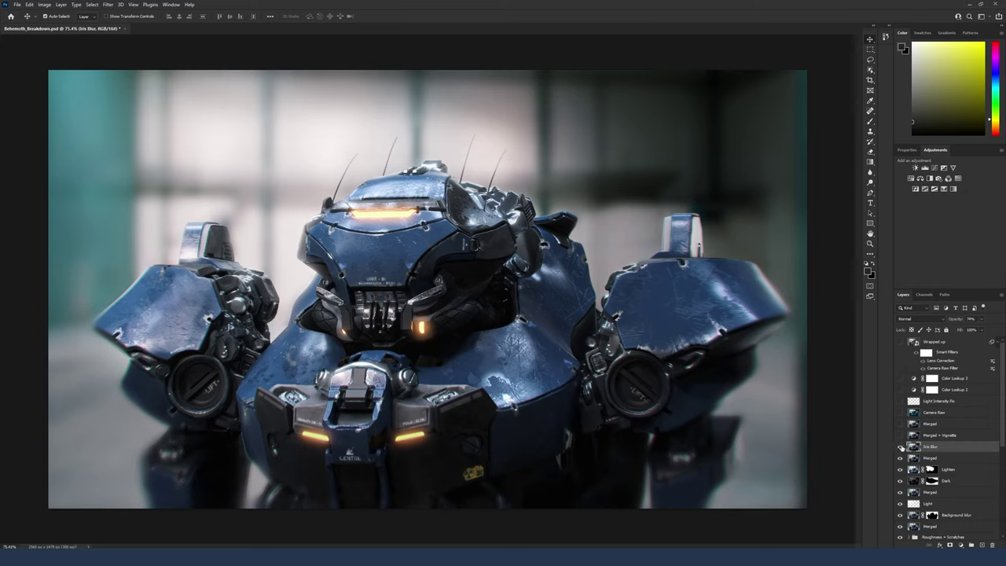
Show the Merged + Vignette layer to darken the image edges.
click(900, 436)
click(899, 436)
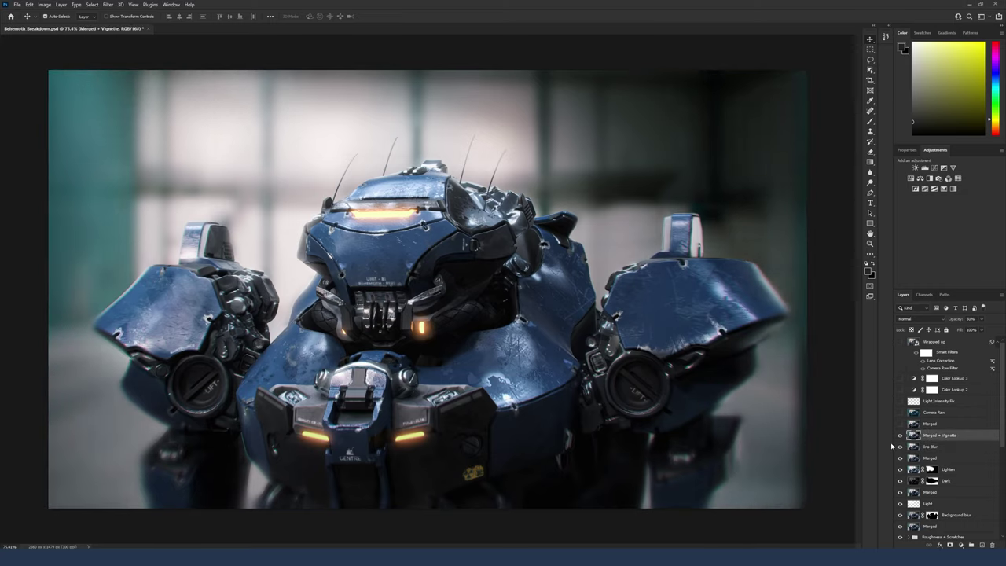
click(918, 424)
click(915, 413)
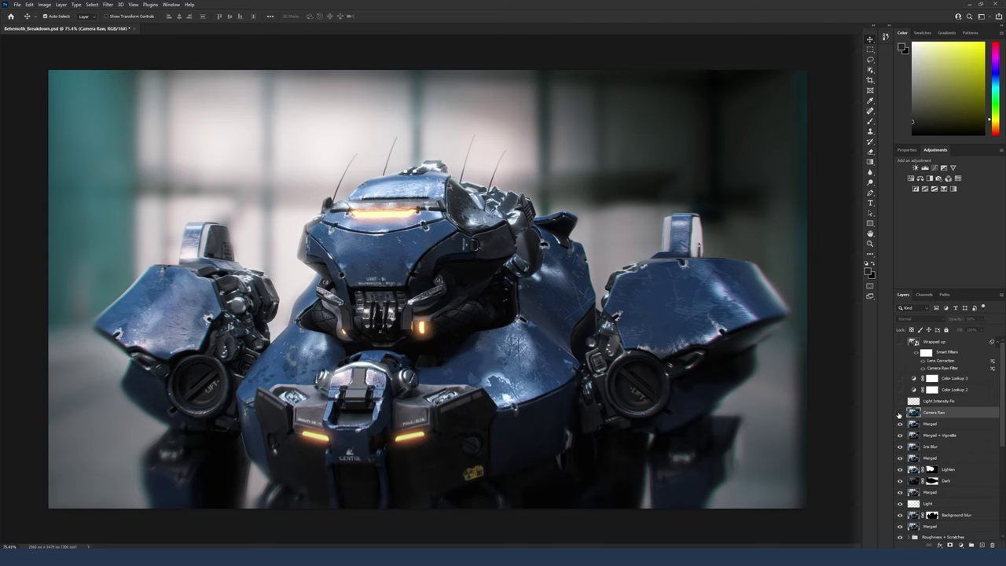
Turn on the Camera Raw grade and toggle it off and on to compare.
click(899, 413)
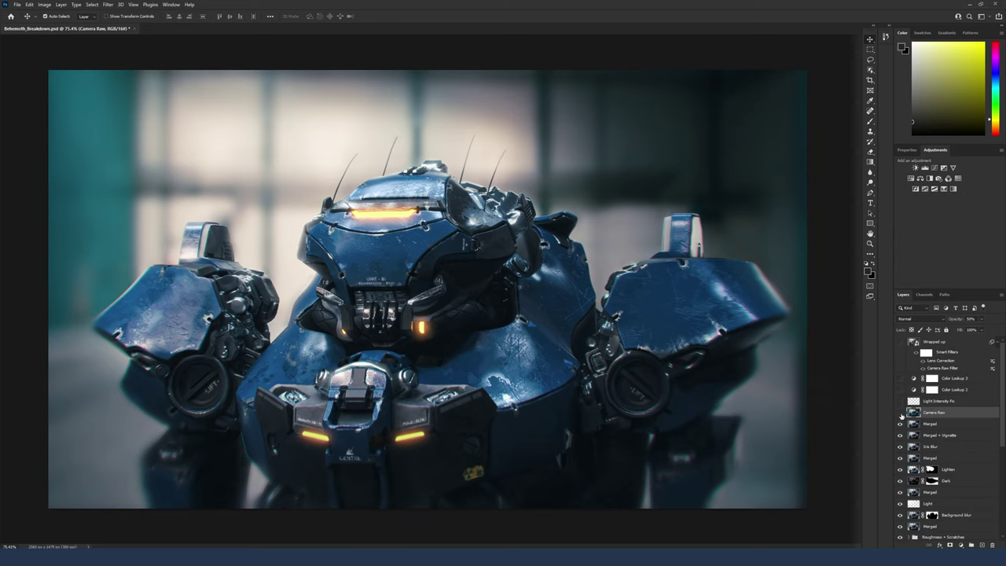
click(899, 412)
click(900, 412)
Turn on the Light Intensity Fix layer (Vivid Light, 65%) and toggle it to compare.
click(929, 401)
click(900, 402)
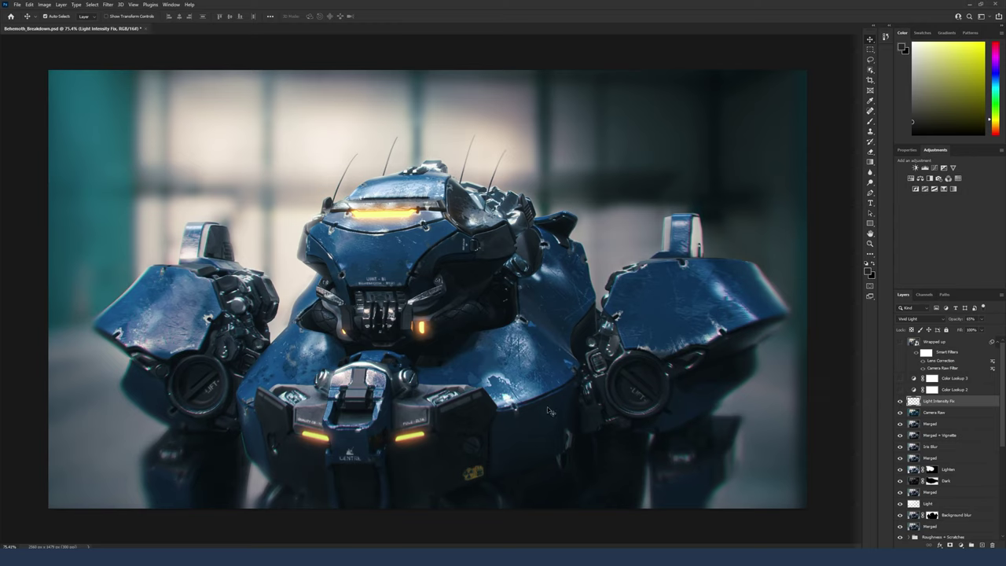
click(900, 401)
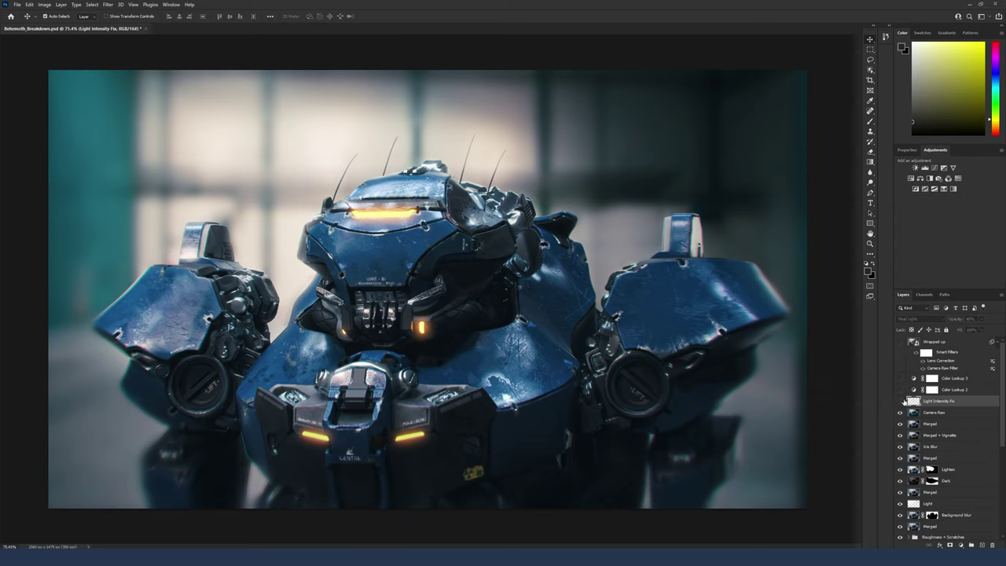
click(901, 402)
Turn on the Color Lookup 2 and 3 grades, compare them, and check their opacities.
click(943, 391)
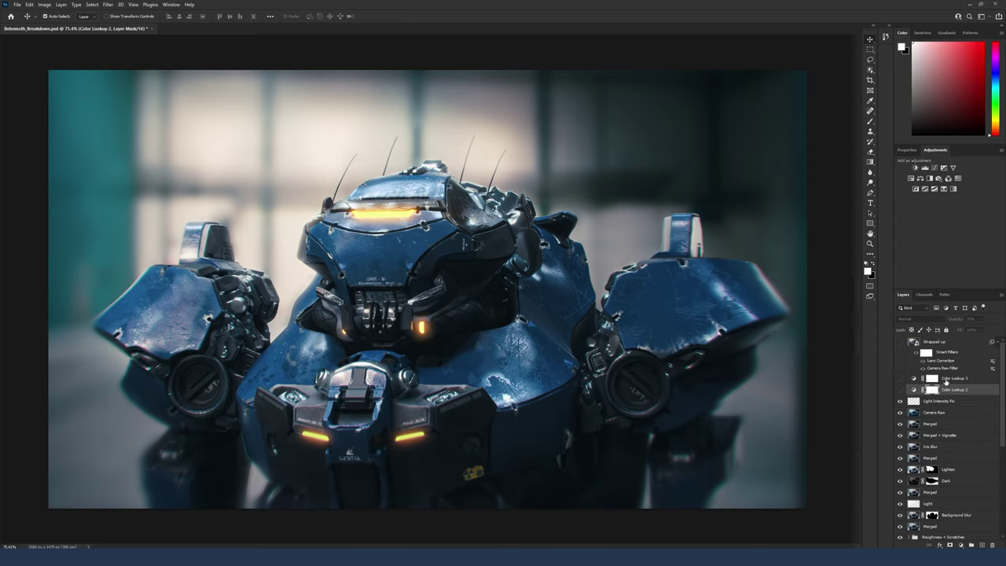
click(946, 382)
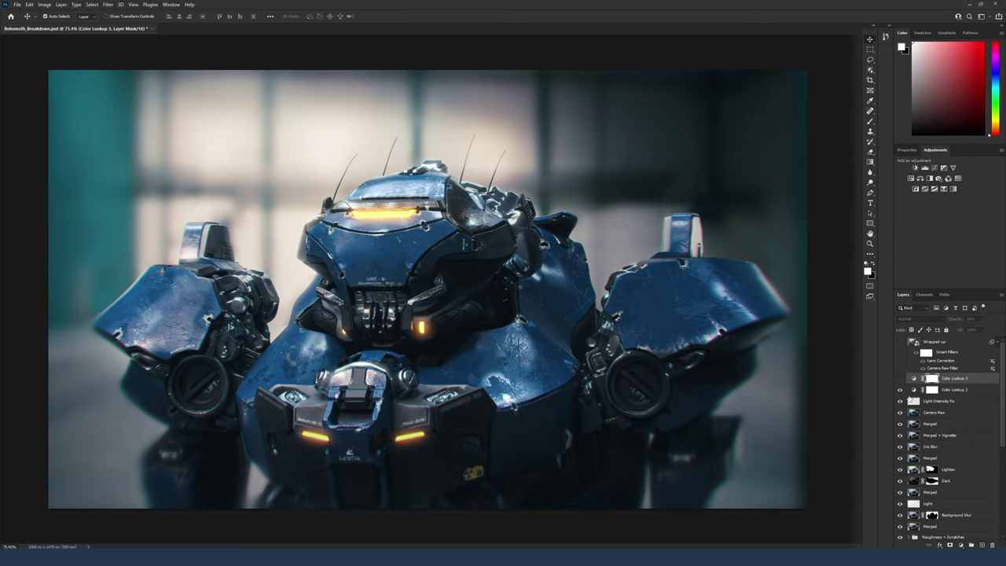
click(900, 389)
click(900, 378)
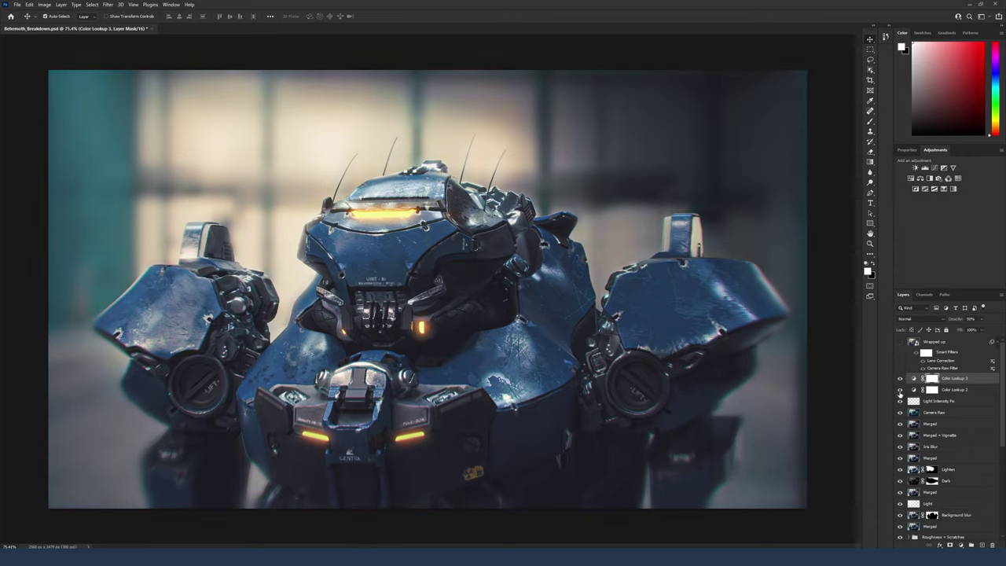
click(900, 389)
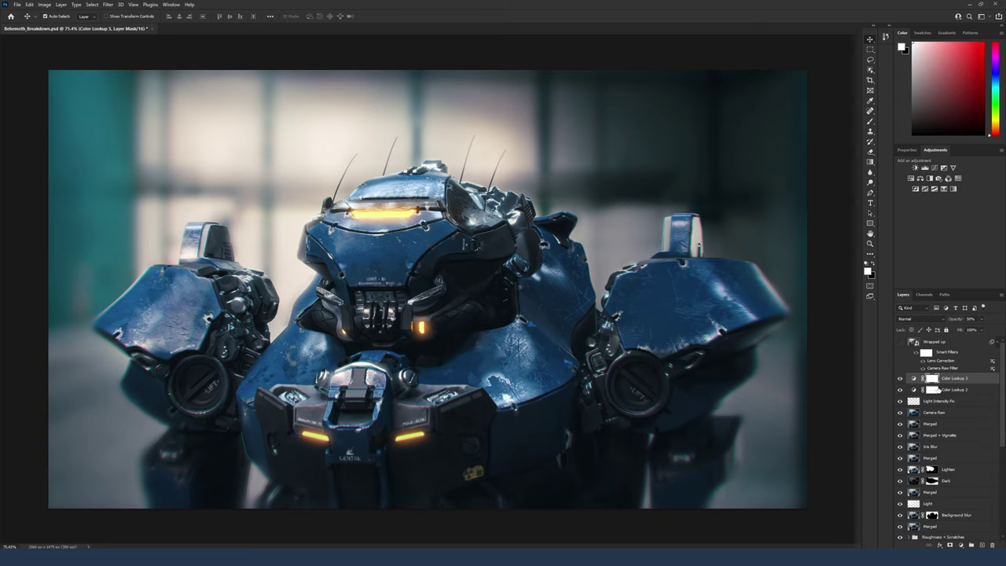
click(911, 389)
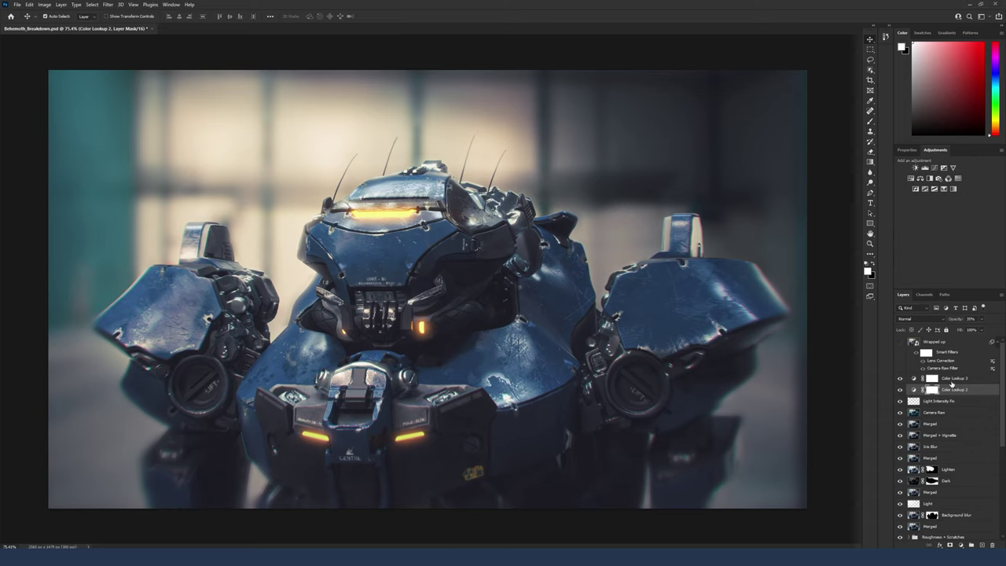
click(951, 381)
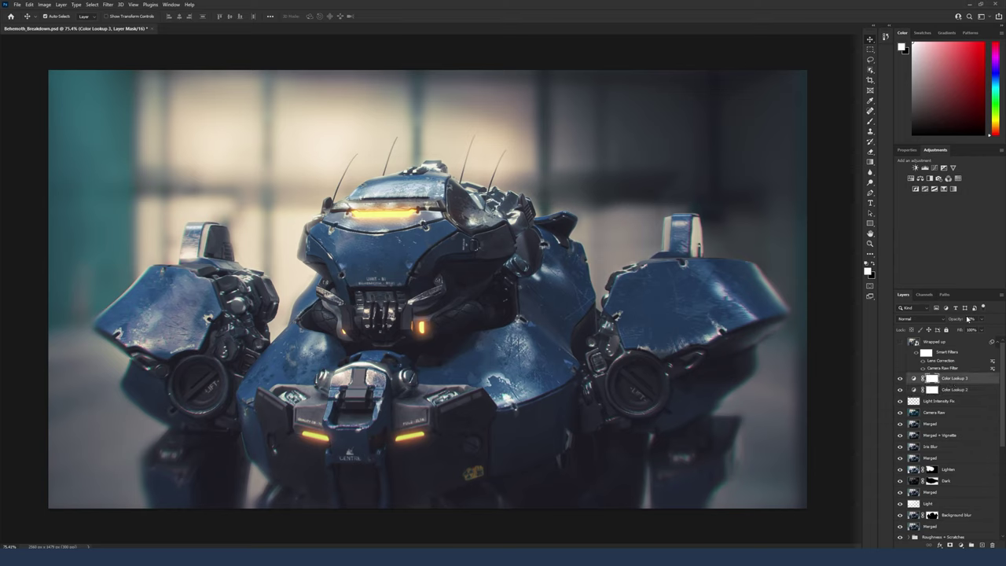
click(953, 390)
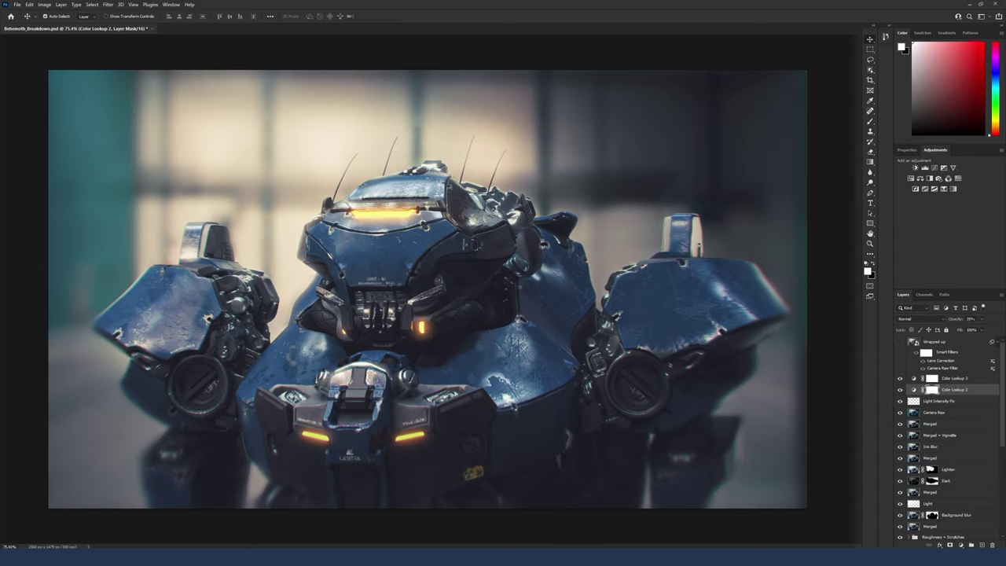
click(959, 379)
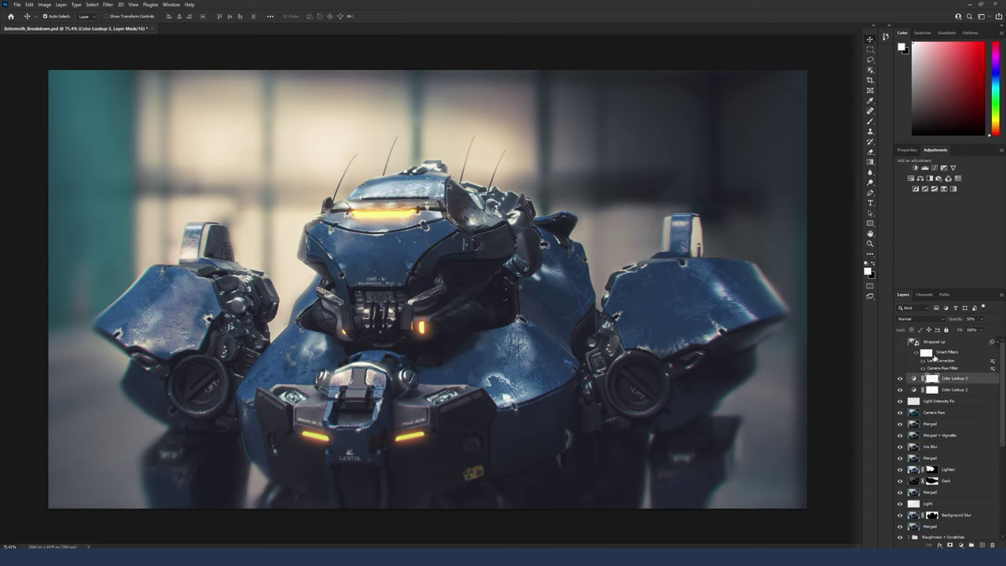
Turn on the Wrapped up smart-filter layer and glance at the Filter menu.
click(935, 350)
click(899, 343)
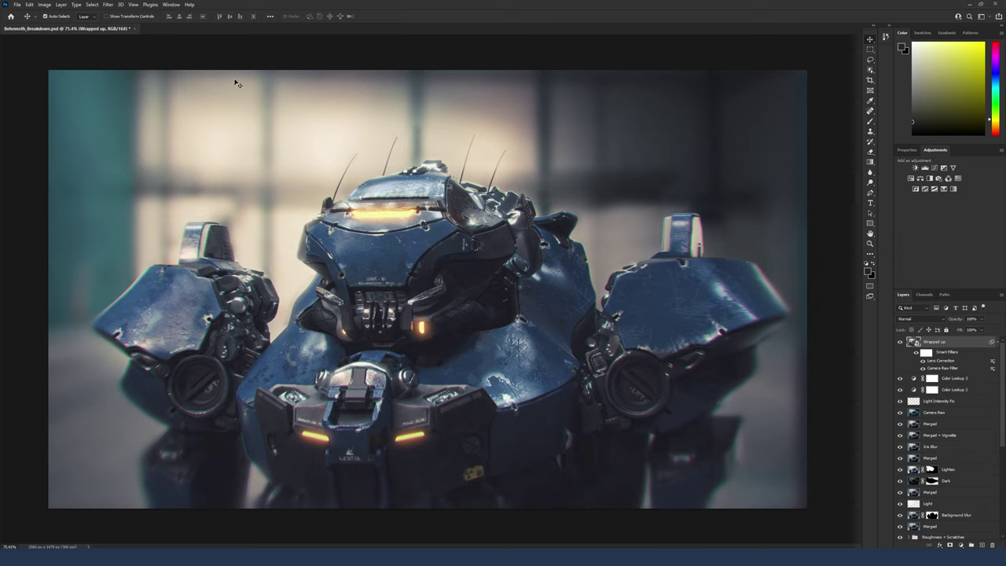
click(108, 5)
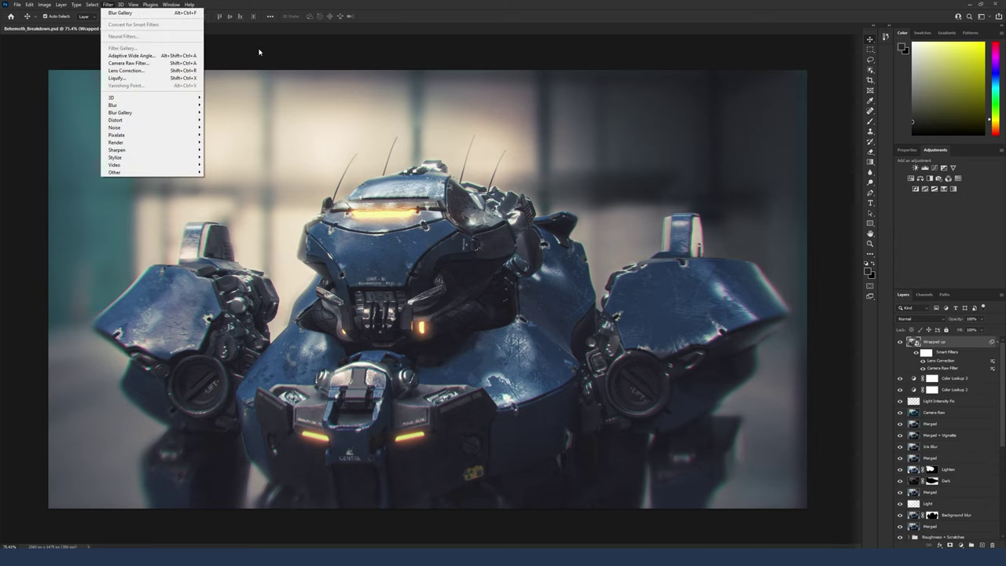
click(473, 145)
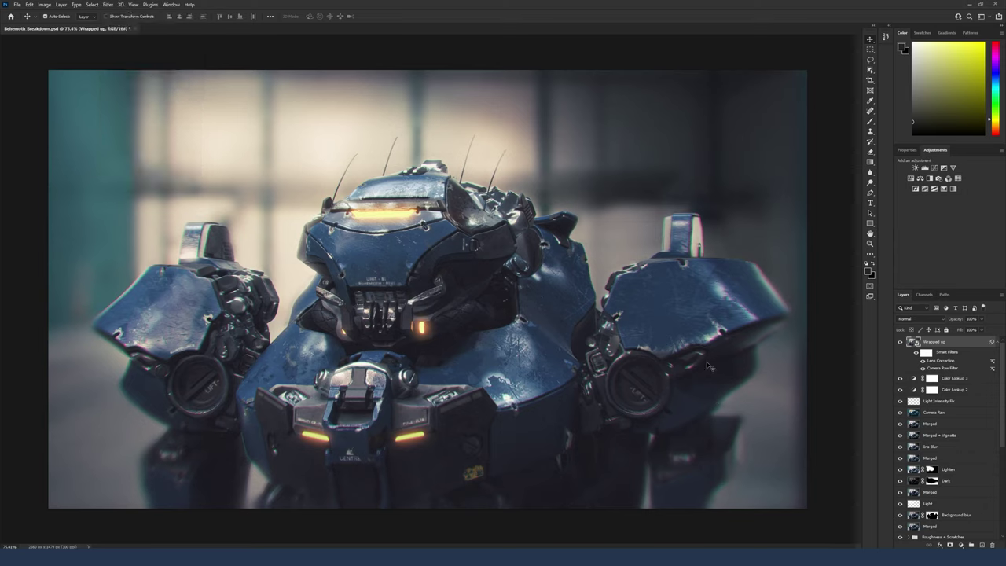